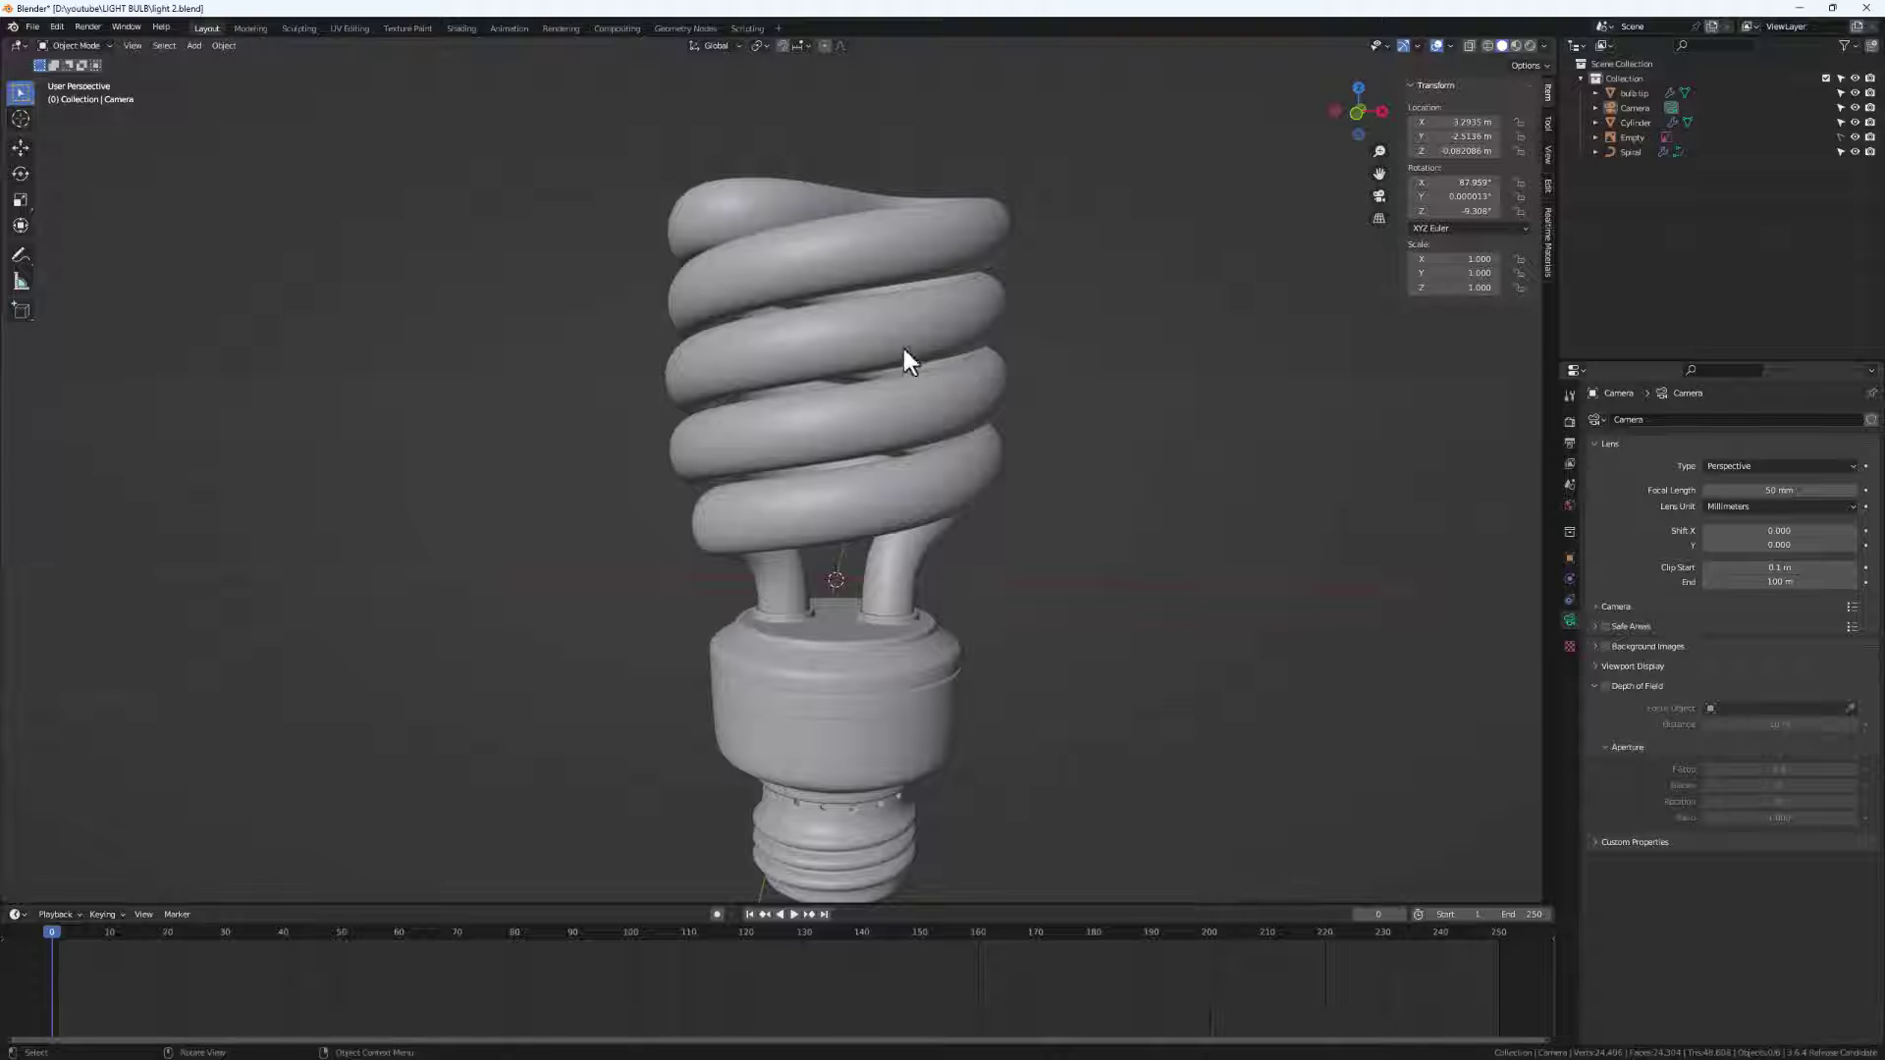
Turn on wireframe display for all bulb parts and examine their topology from several angles.
left_click(858, 328)
middle_click_drag(913, 686, 904, 644, "shift")
left_click(903, 644)
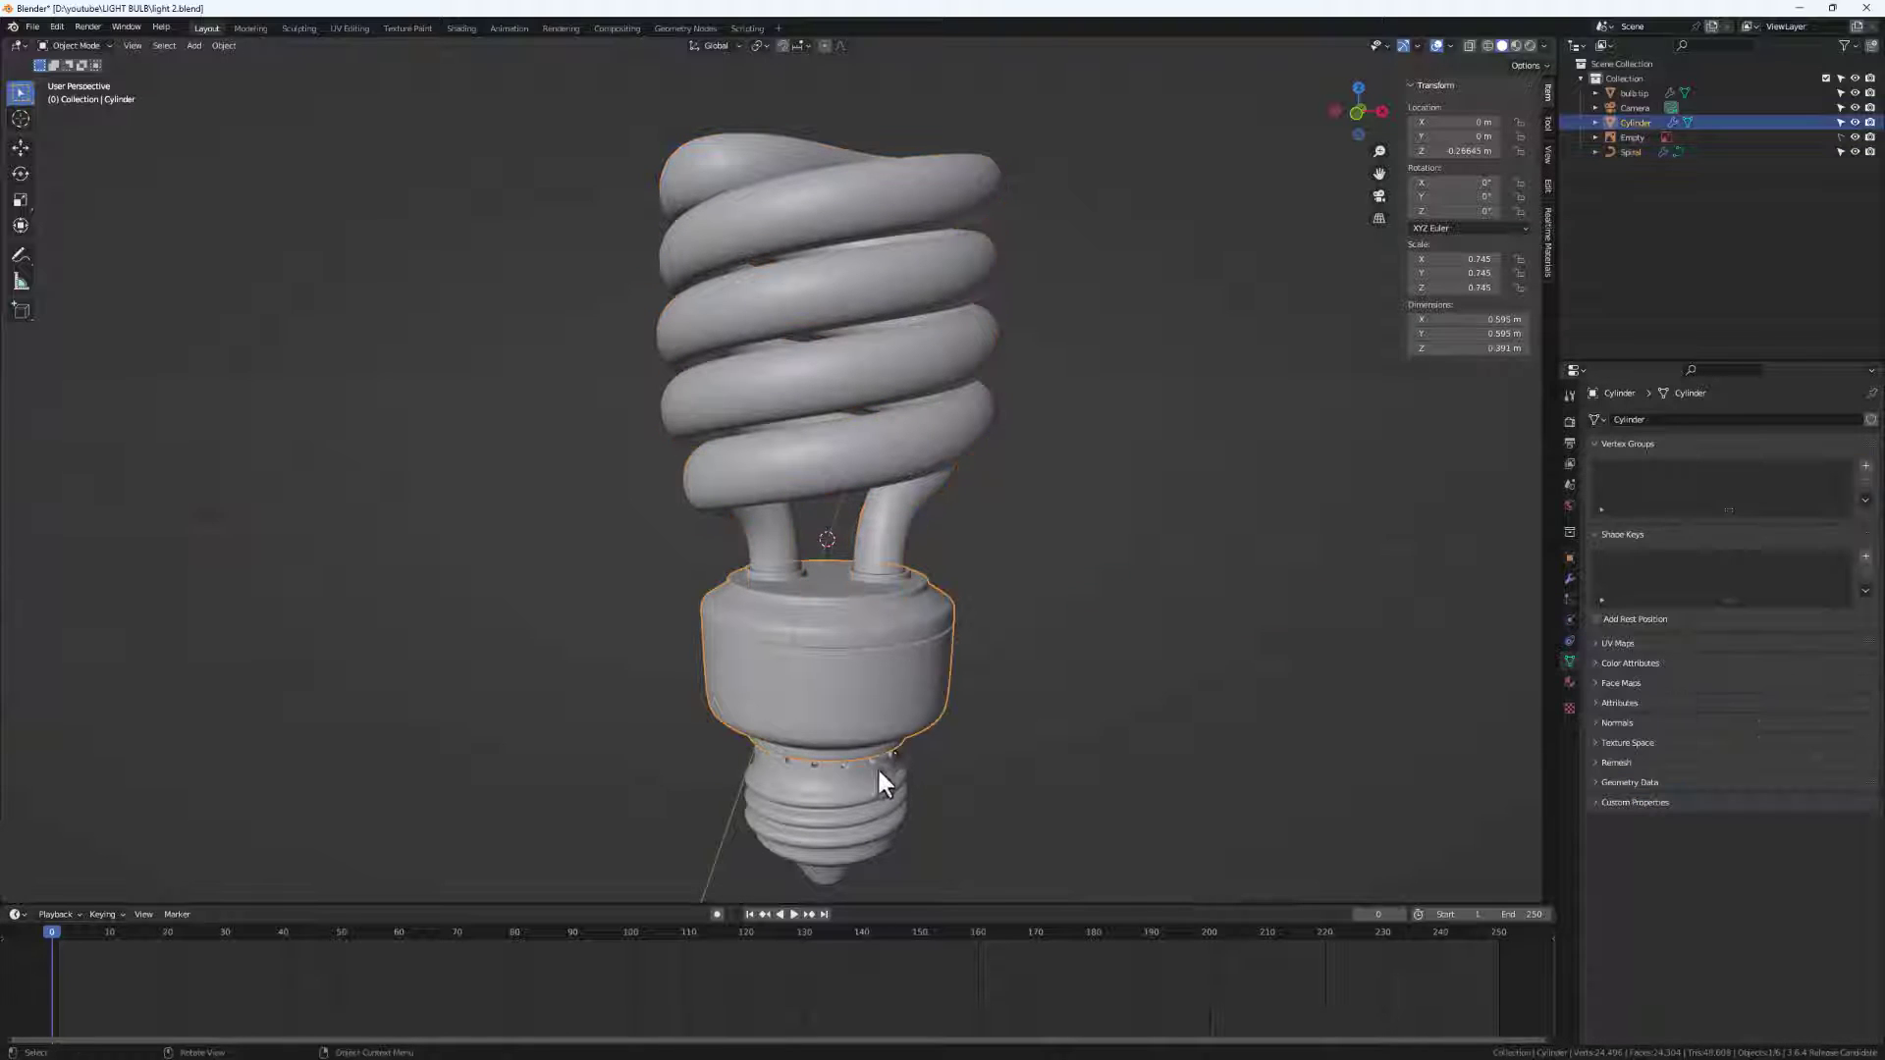
left_click(881, 771)
left_click(1547, 156)
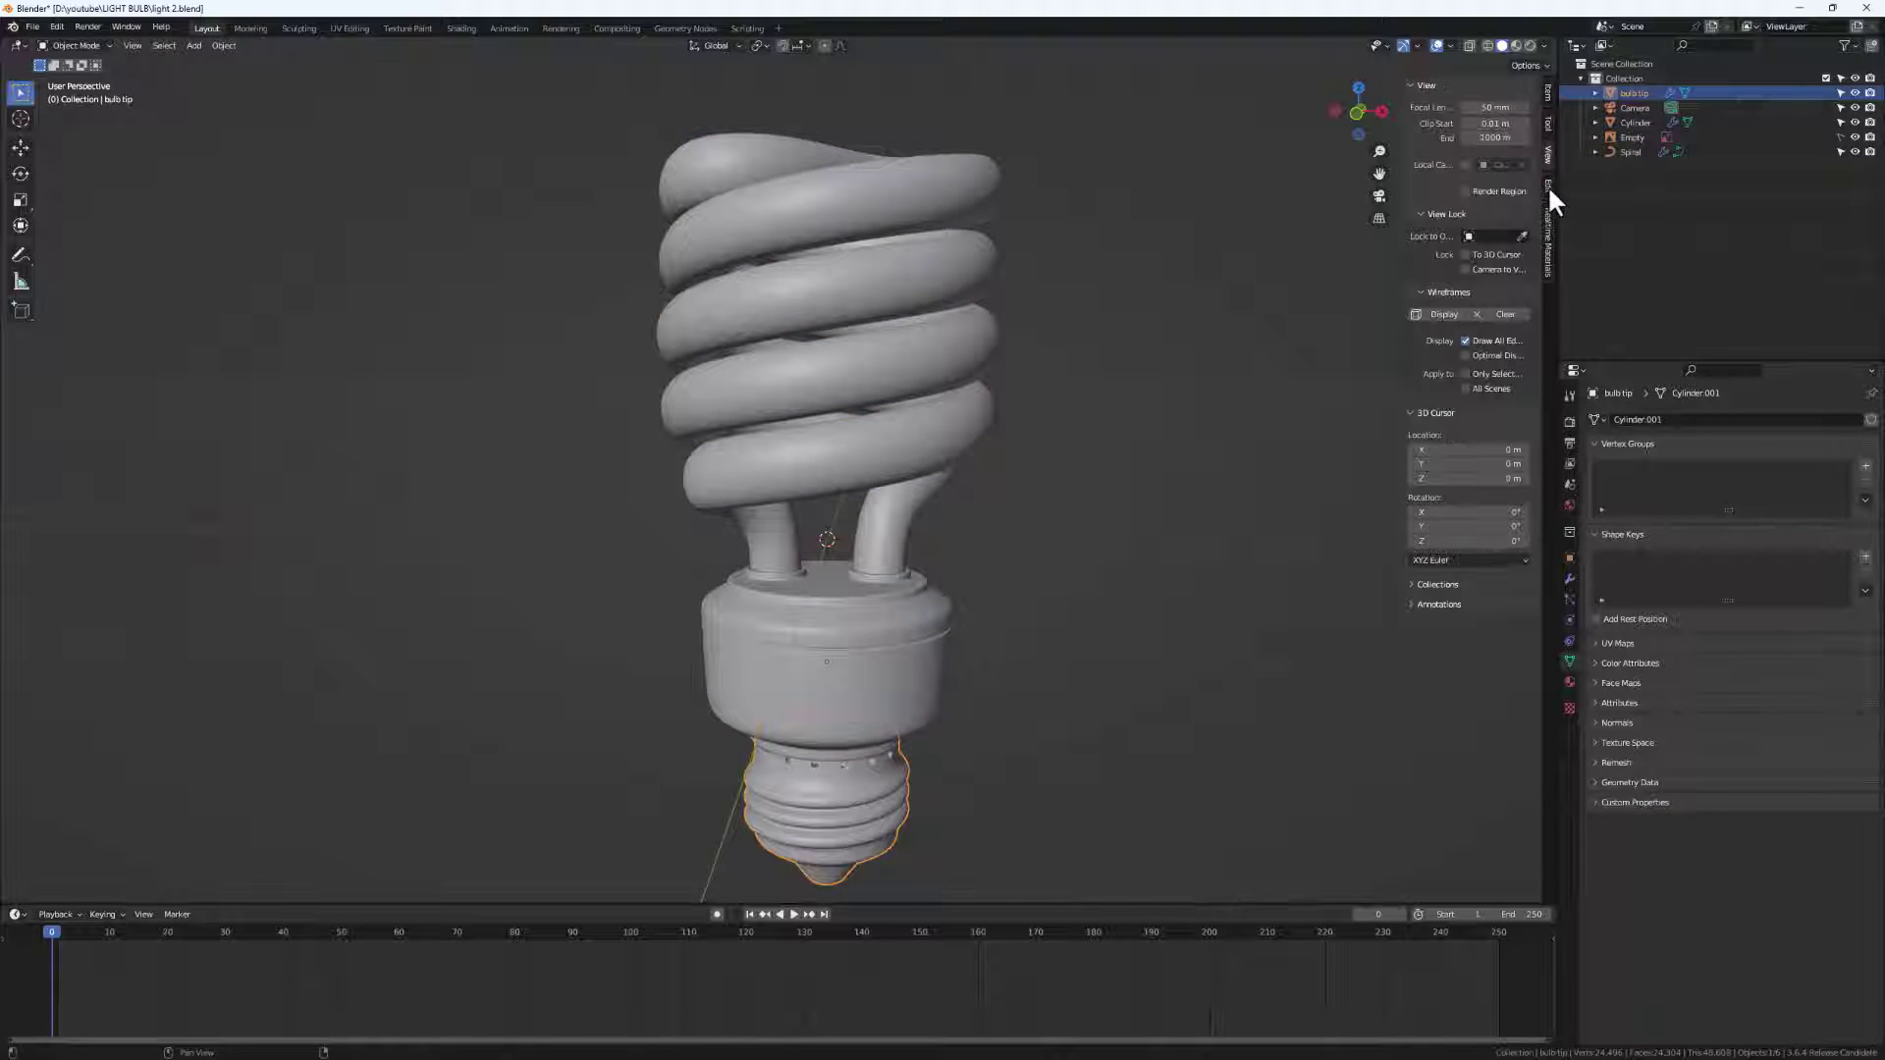
left_click(1443, 314)
middle_click_drag(914, 468, 831, 424)
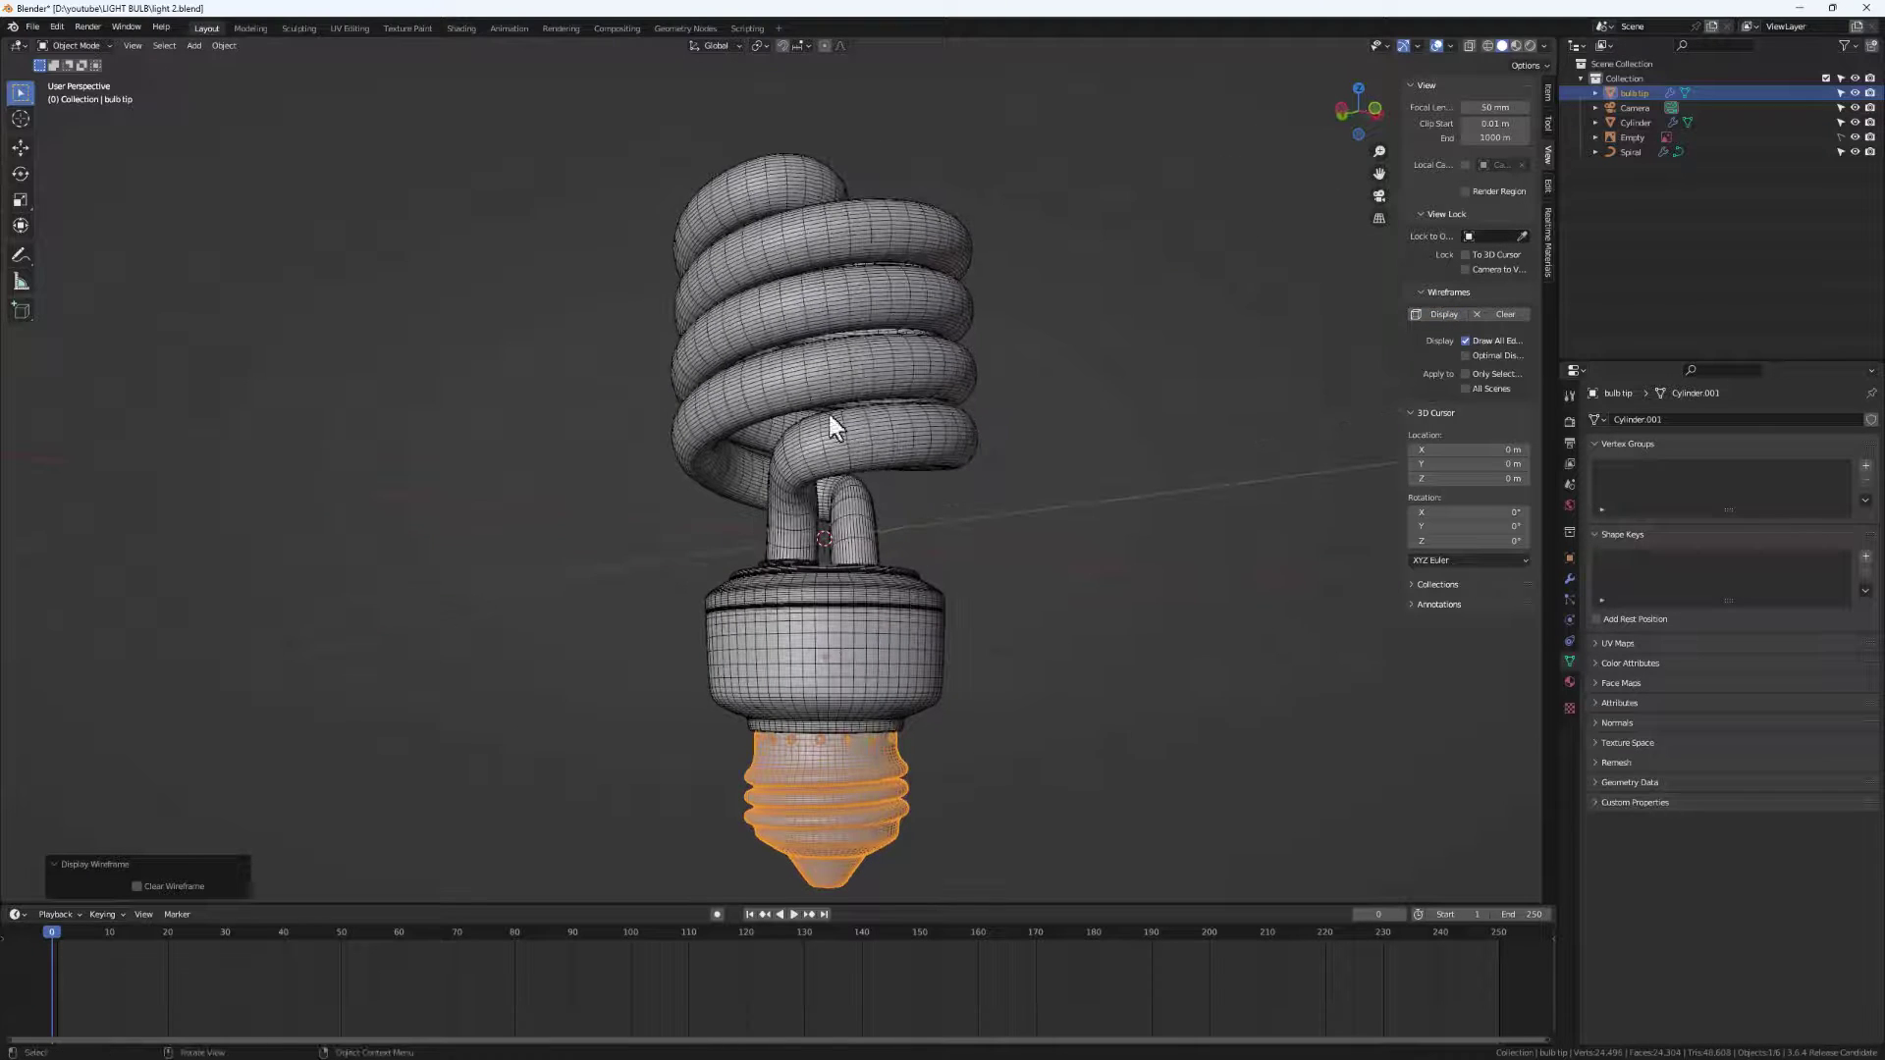
middle_click_drag(938, 638, 865, 610)
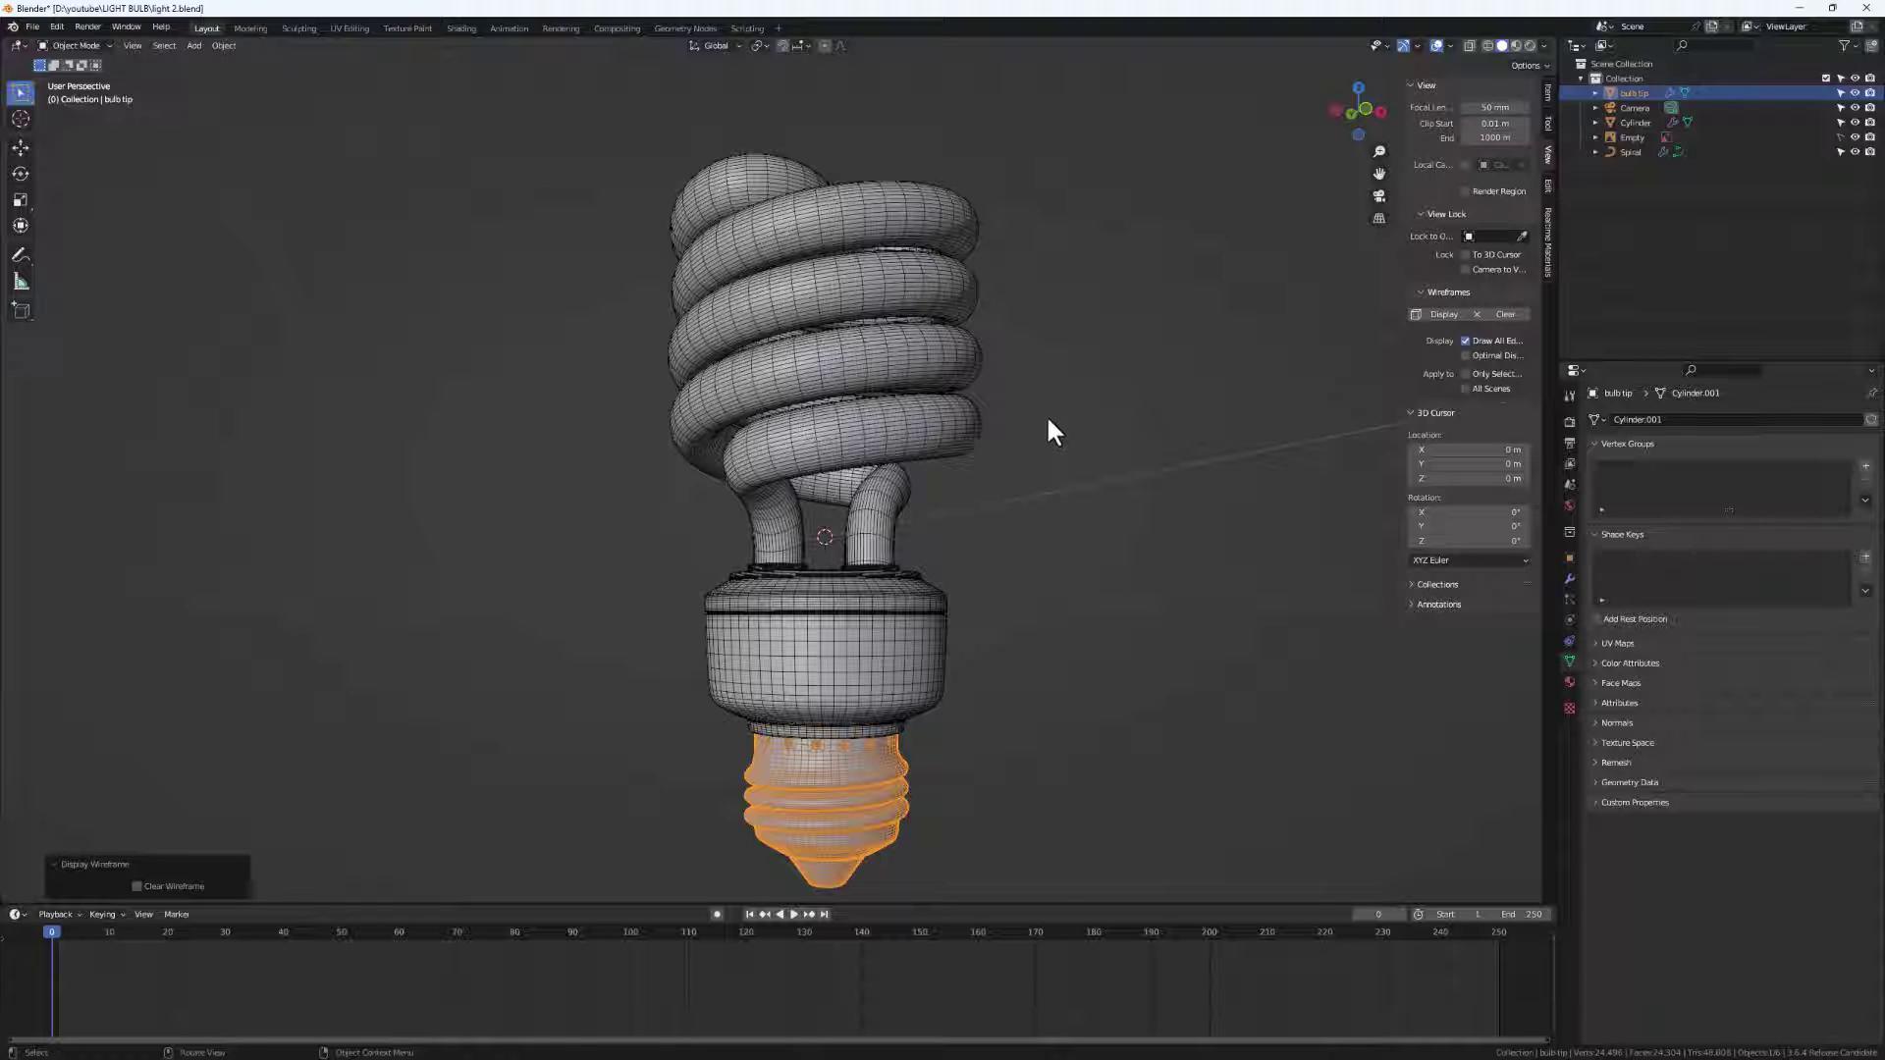
middle_click_drag(1048, 418, 1024, 401)
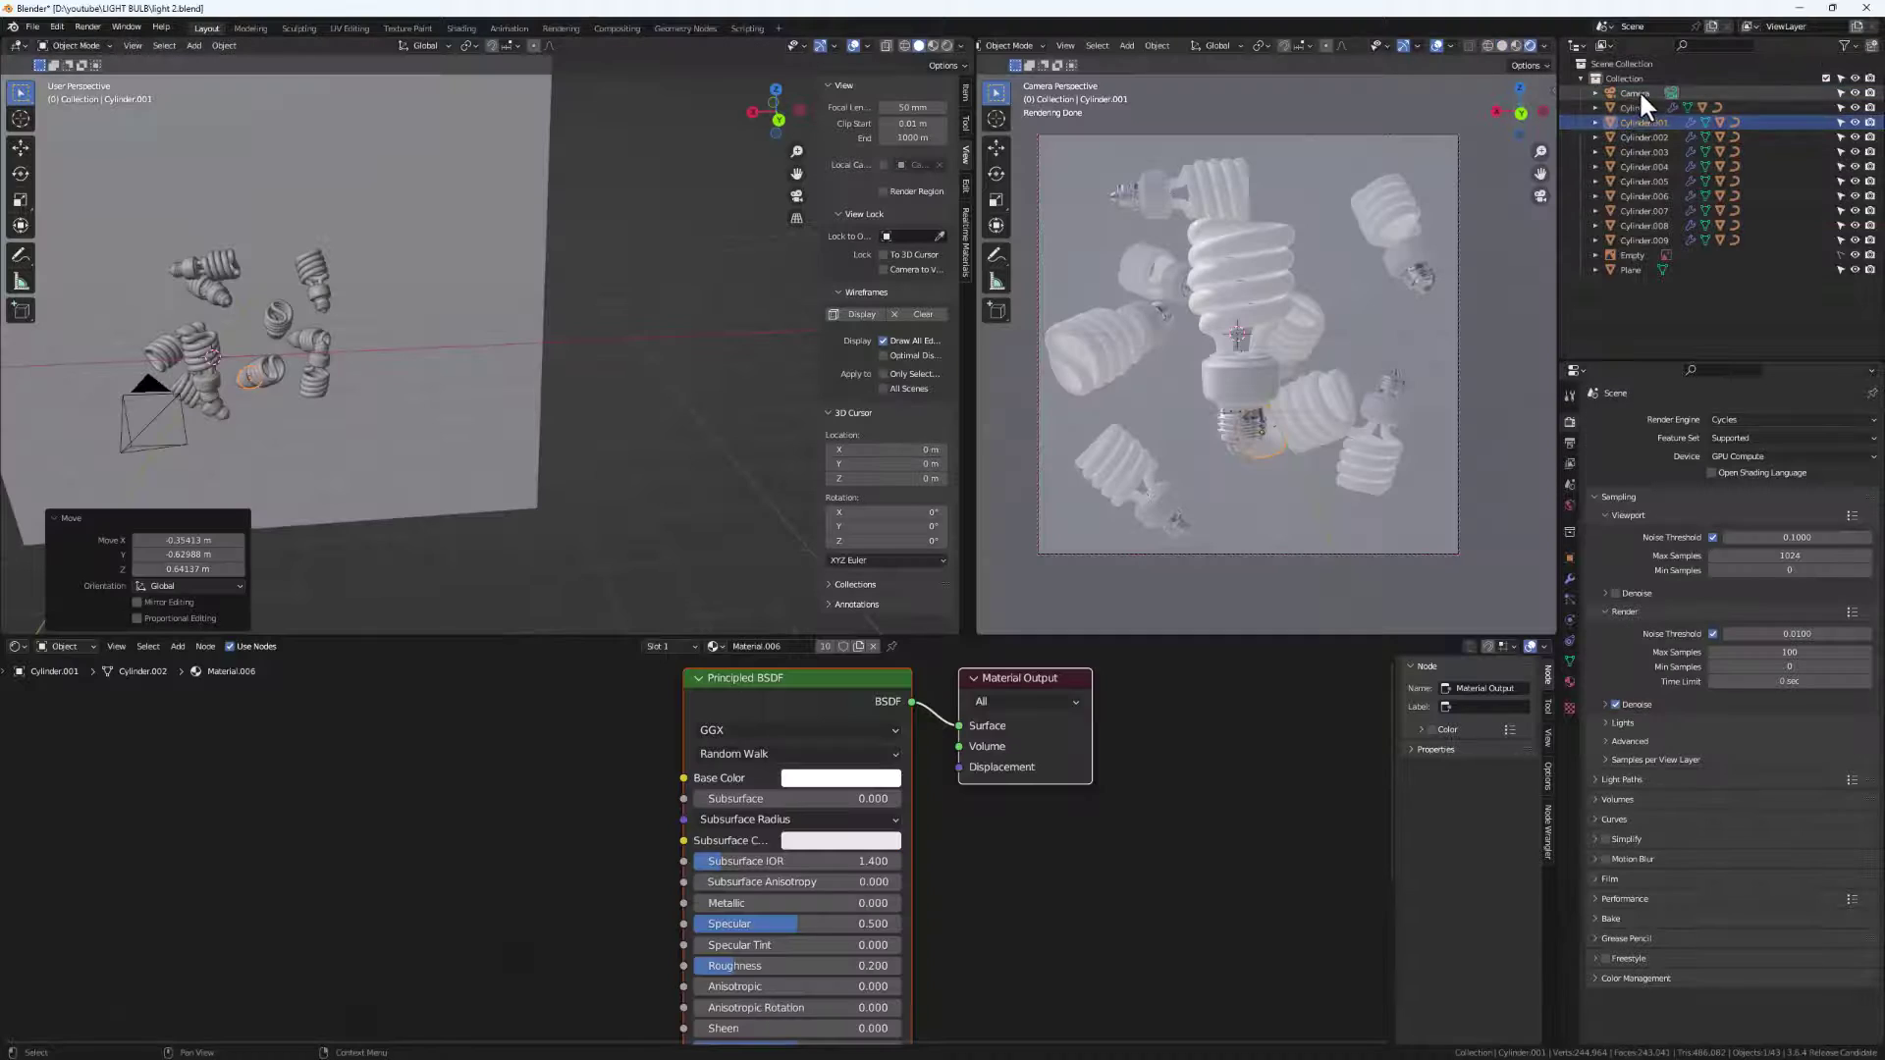
Enable depth of field on the camera and pick the central upright bulb as its focus object.
left_click(1639, 92)
left_click(1569, 621)
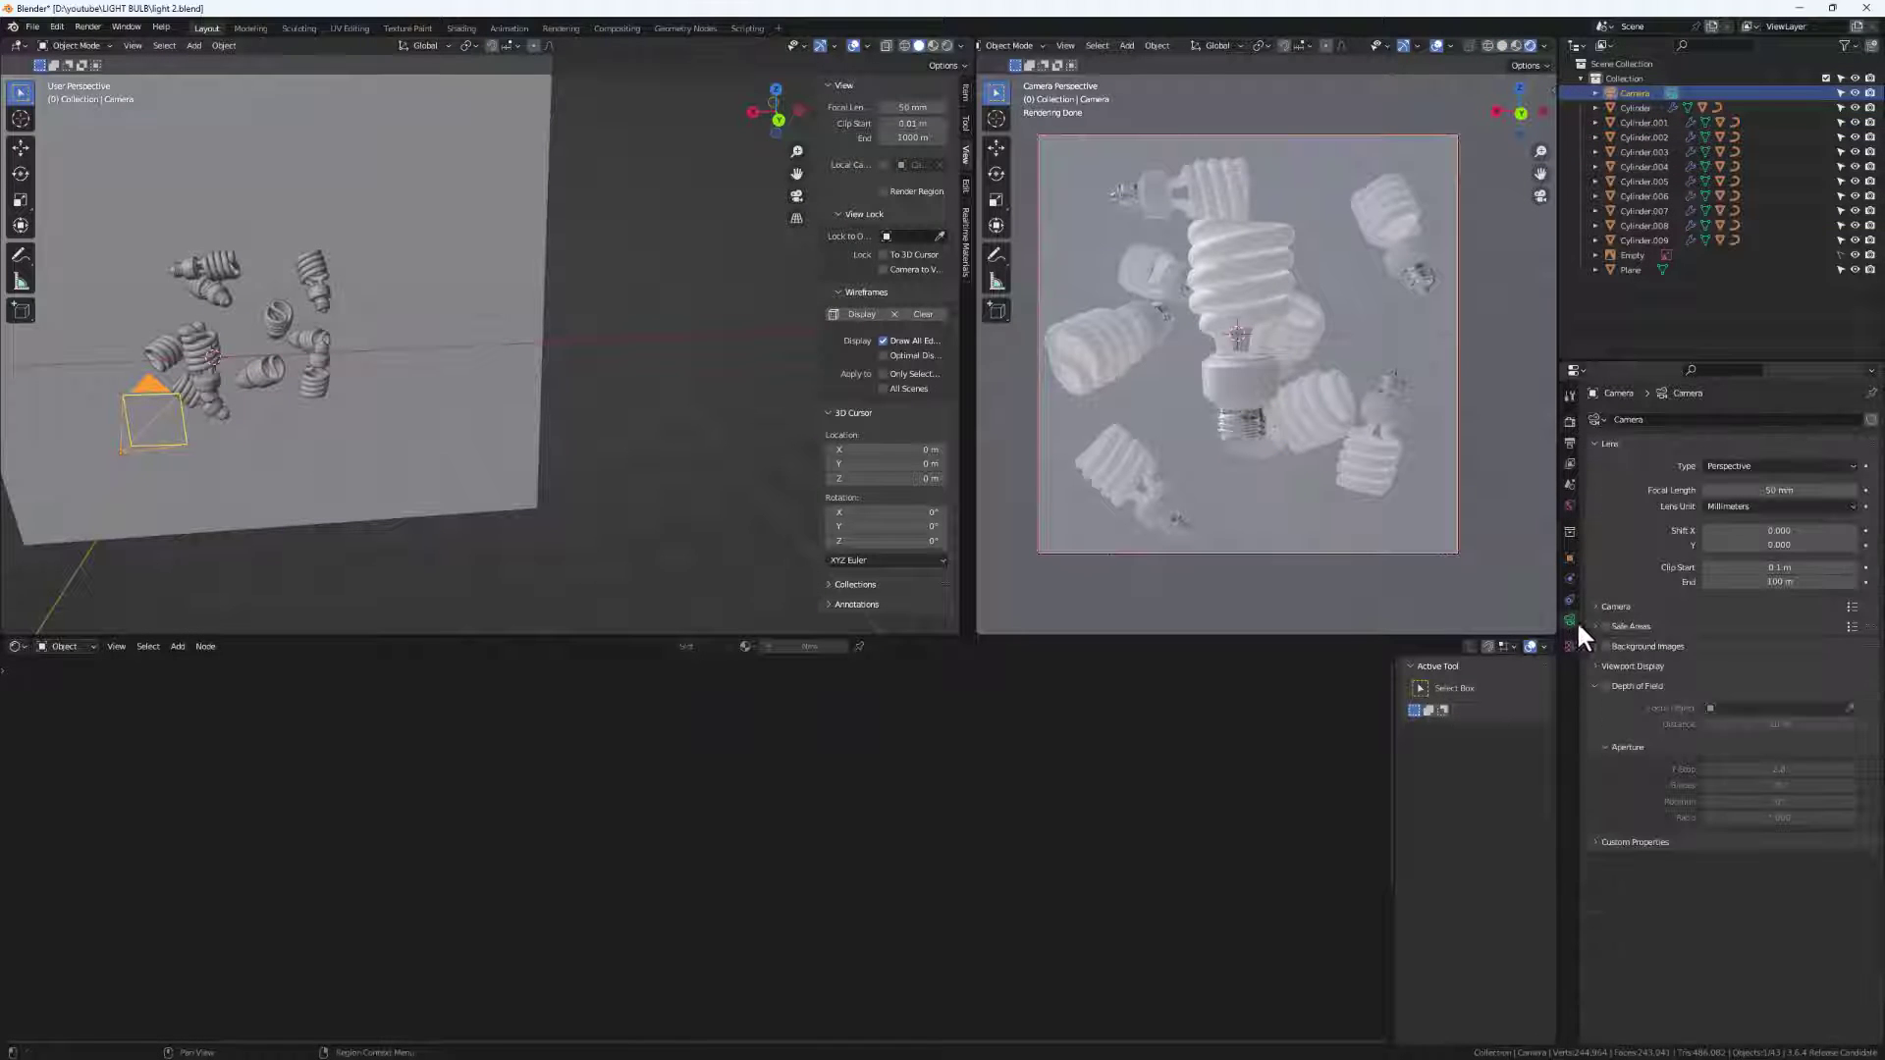
left_click(1610, 686)
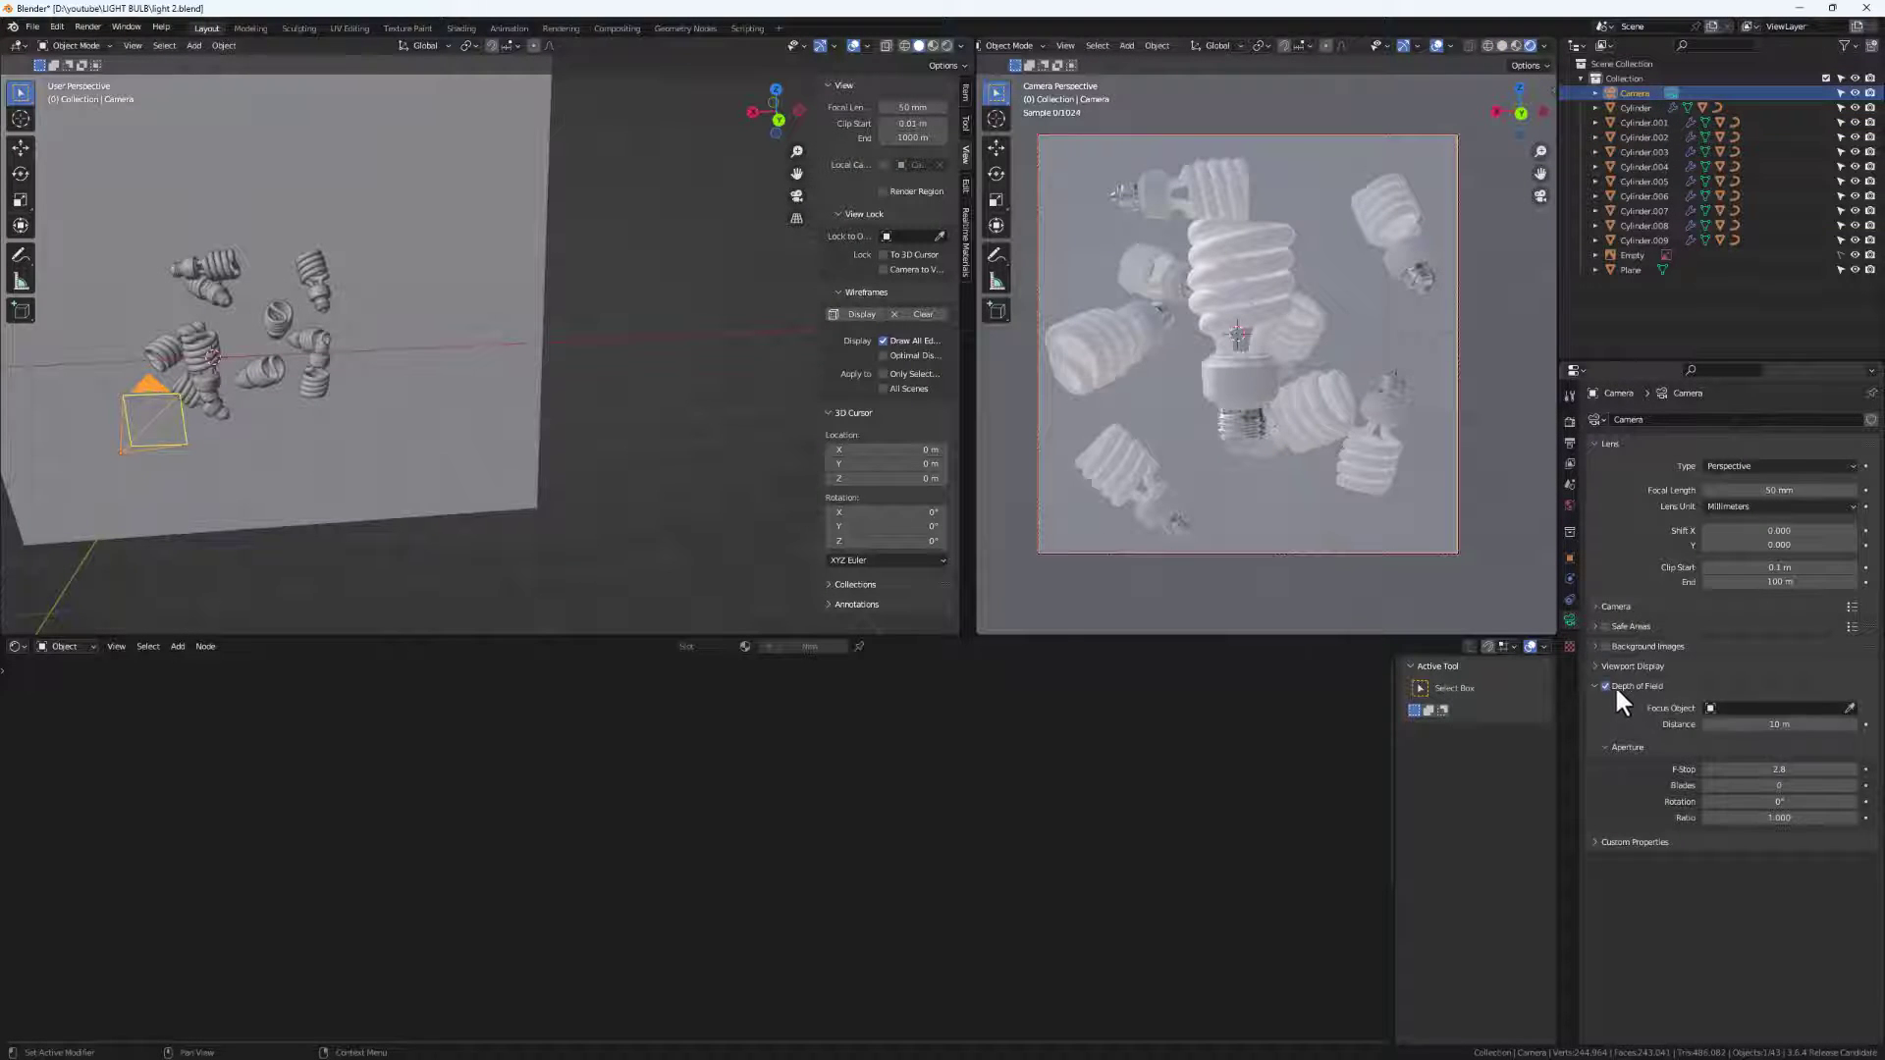
left_click(1849, 708)
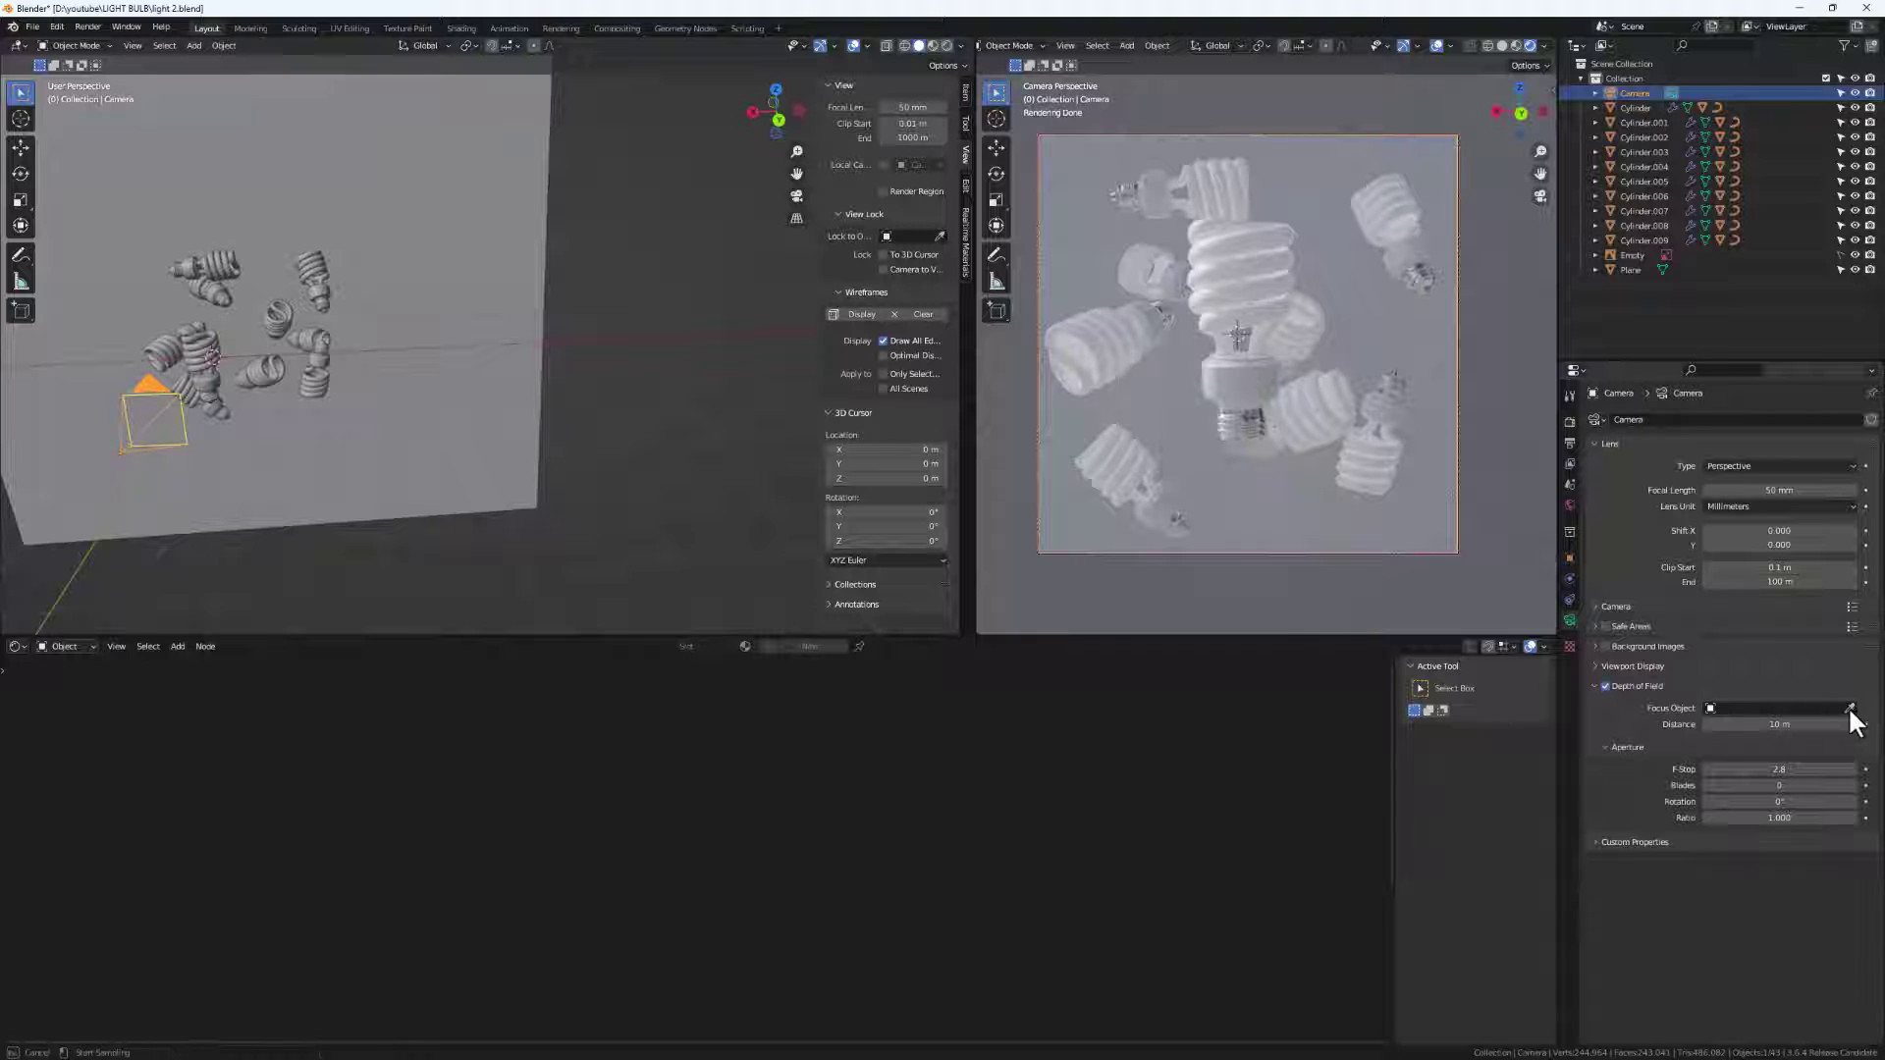
left_click(201, 349)
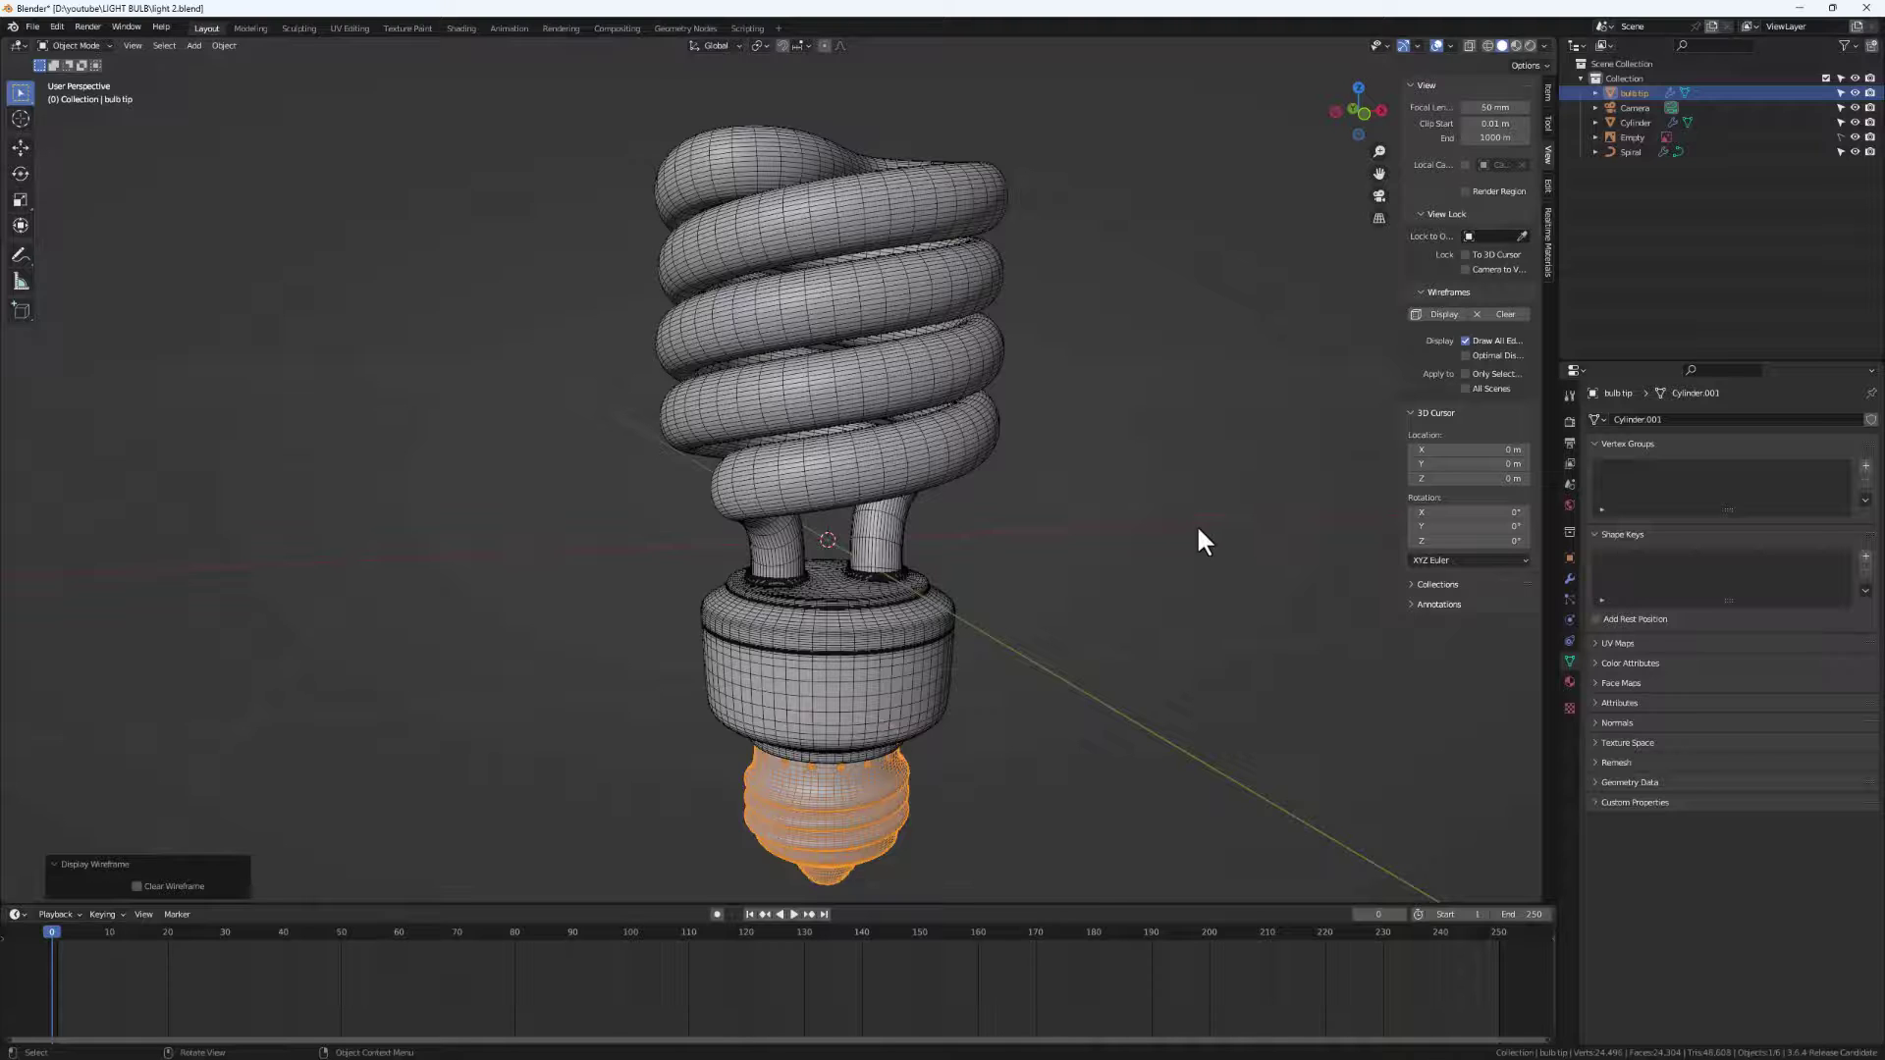
Deselect the bulb tip and clear the wireframe display from the whole bulb.
left_click(1131, 485)
left_click(1502, 314)
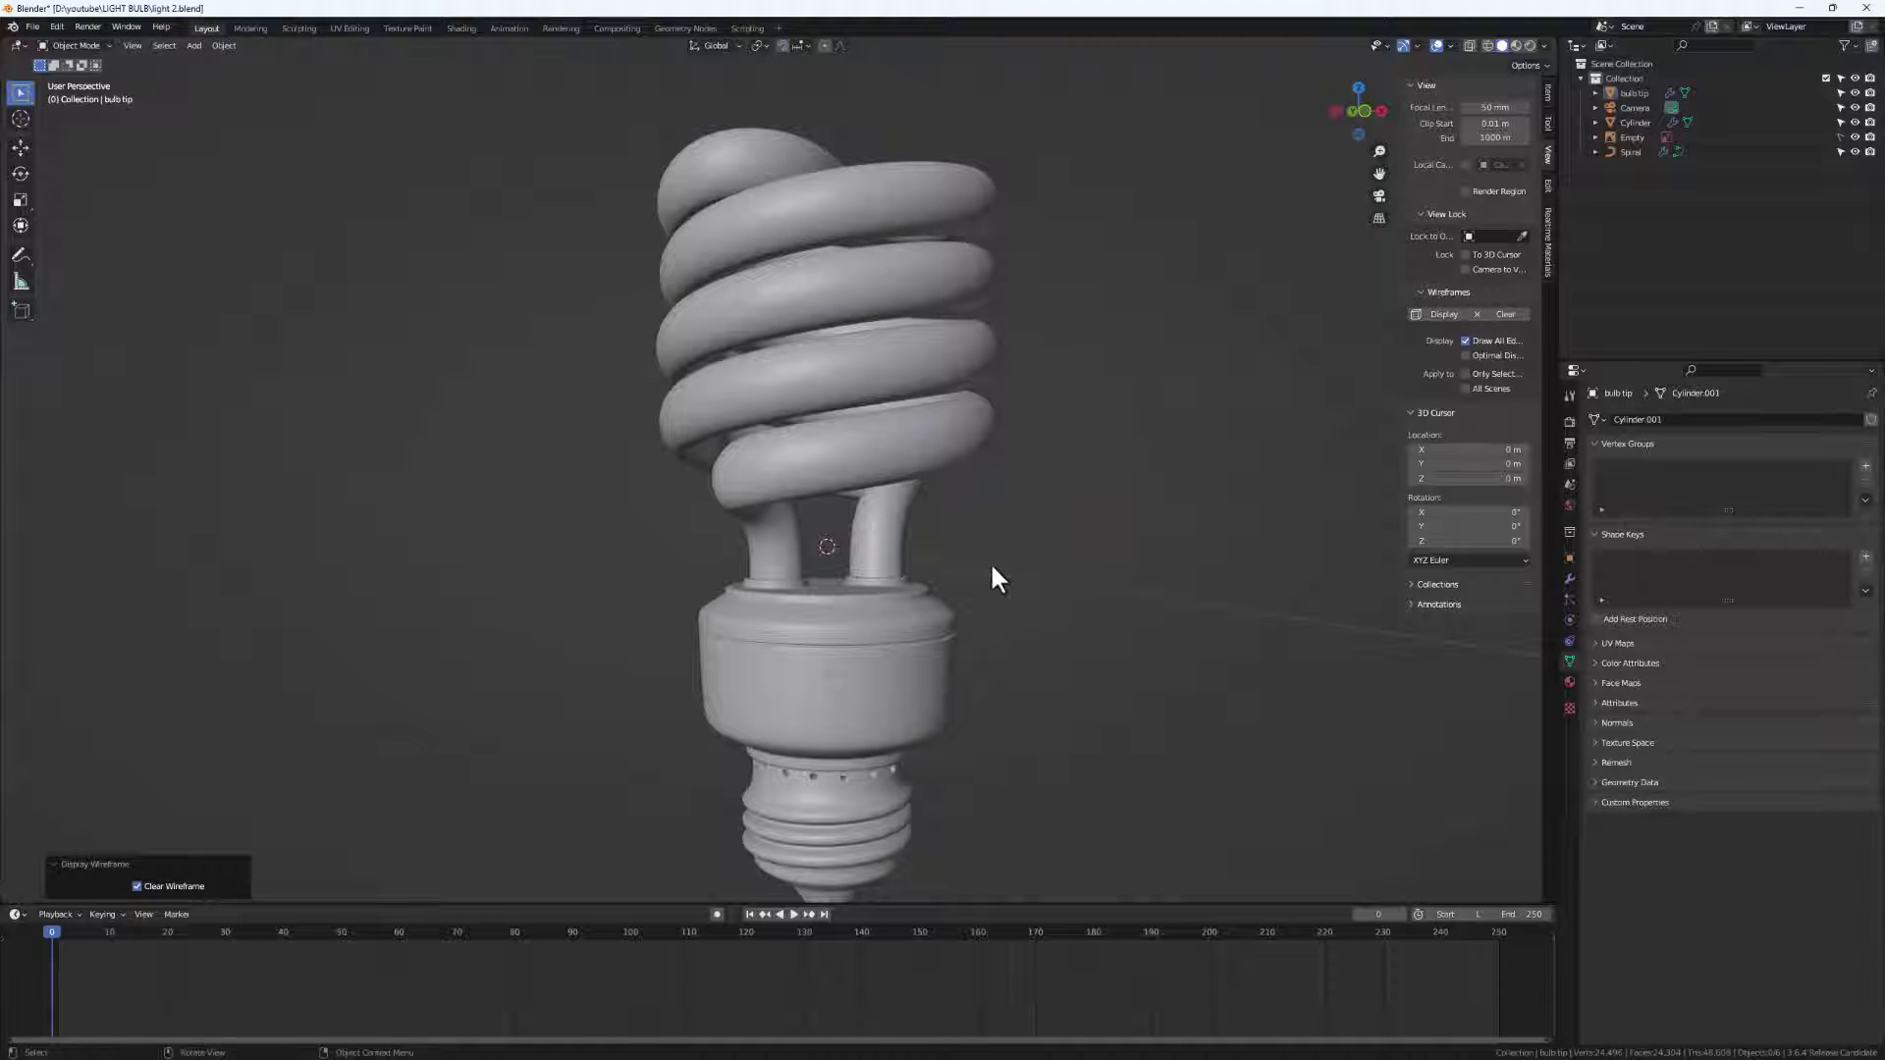
middle_click_drag(946, 619, 857, 606, "shift")
scroll(858, 607, "down", 3)
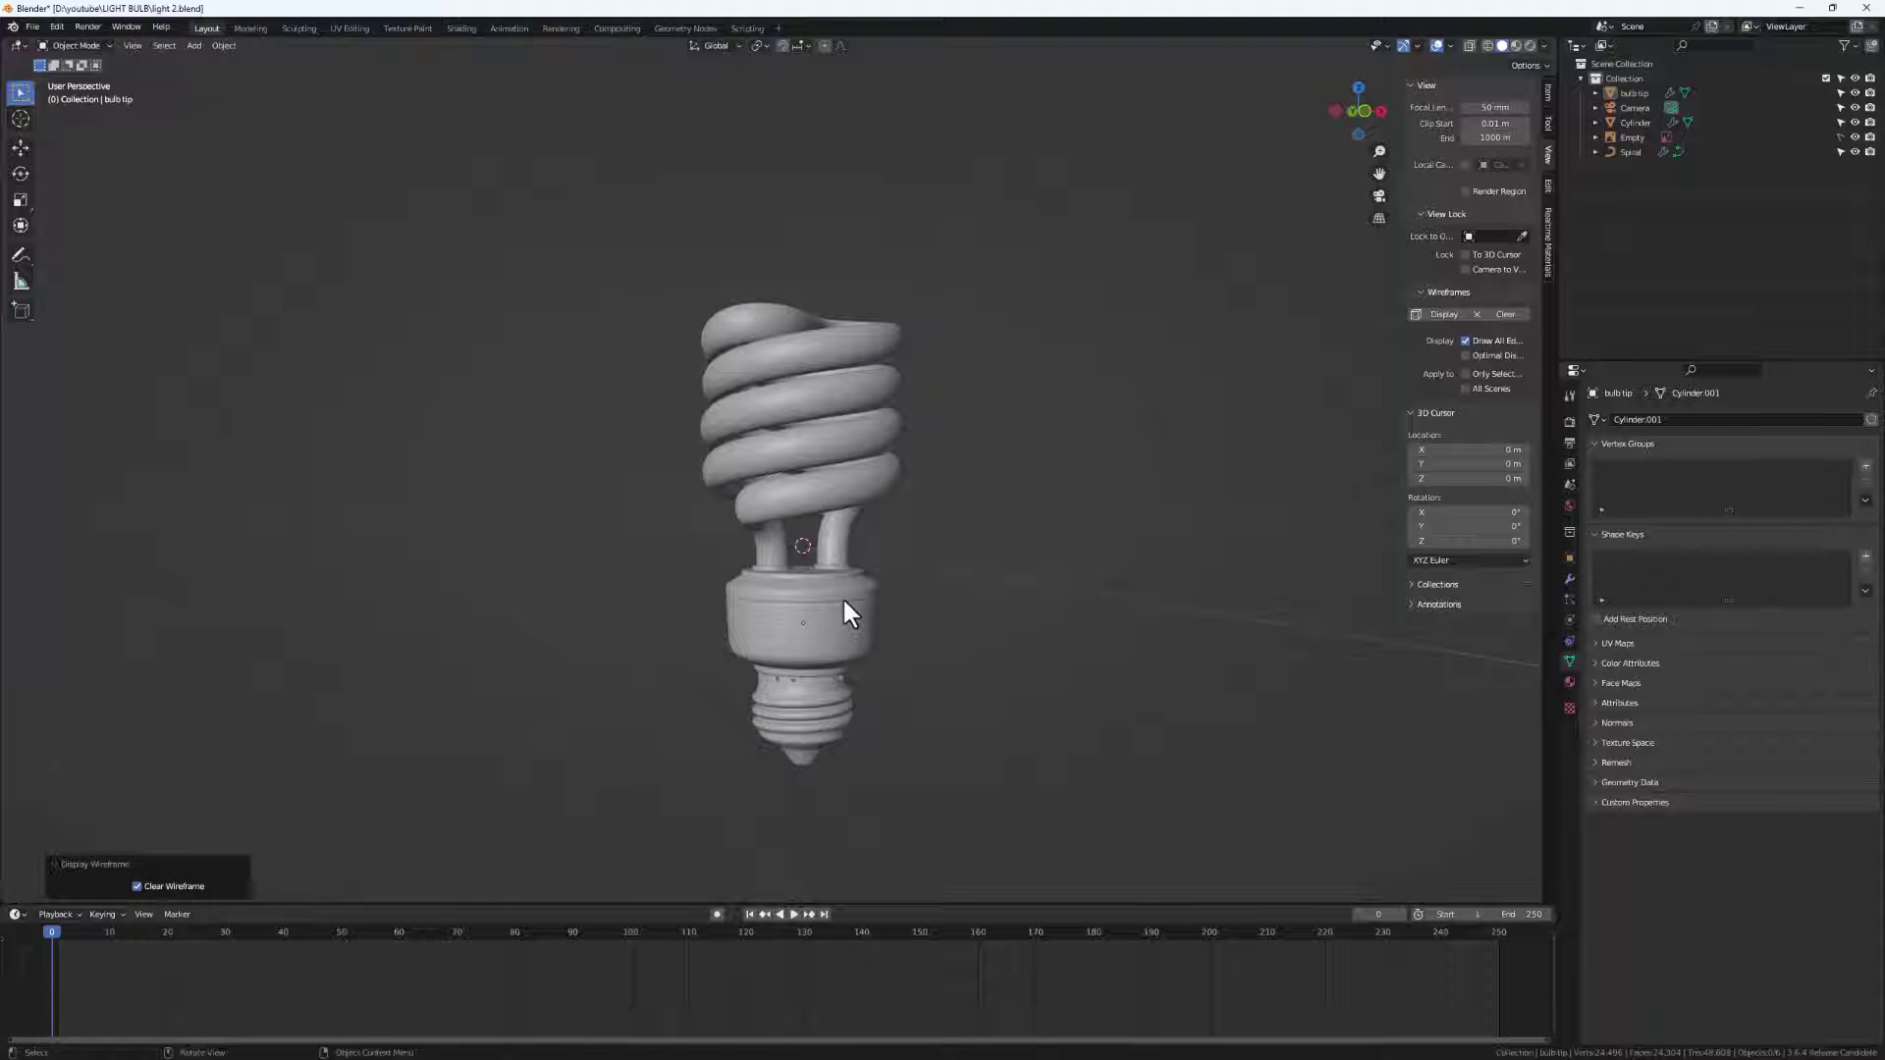
Inspect the bulb's separate parts: the spiral tube, the cylindrical housing and the threaded tip.
left_click(821, 499)
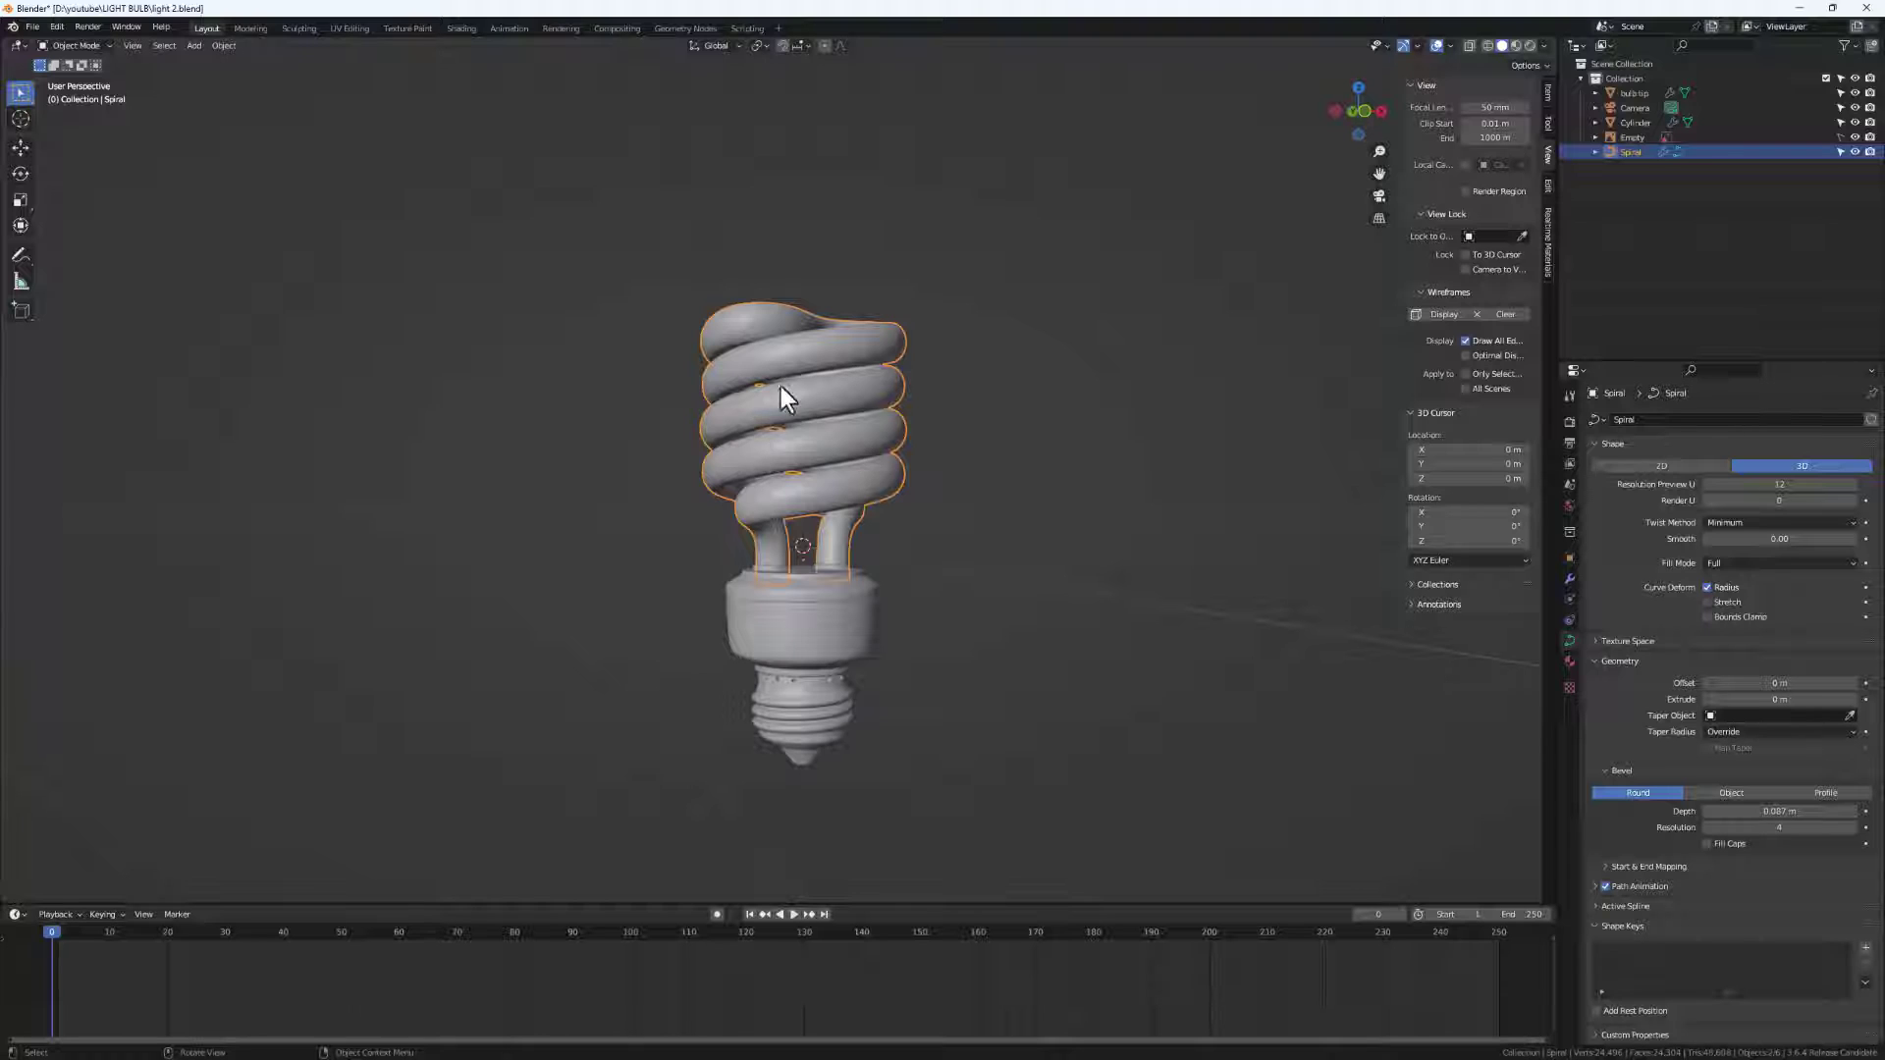
middle_click_drag(793, 436, 693, 371)
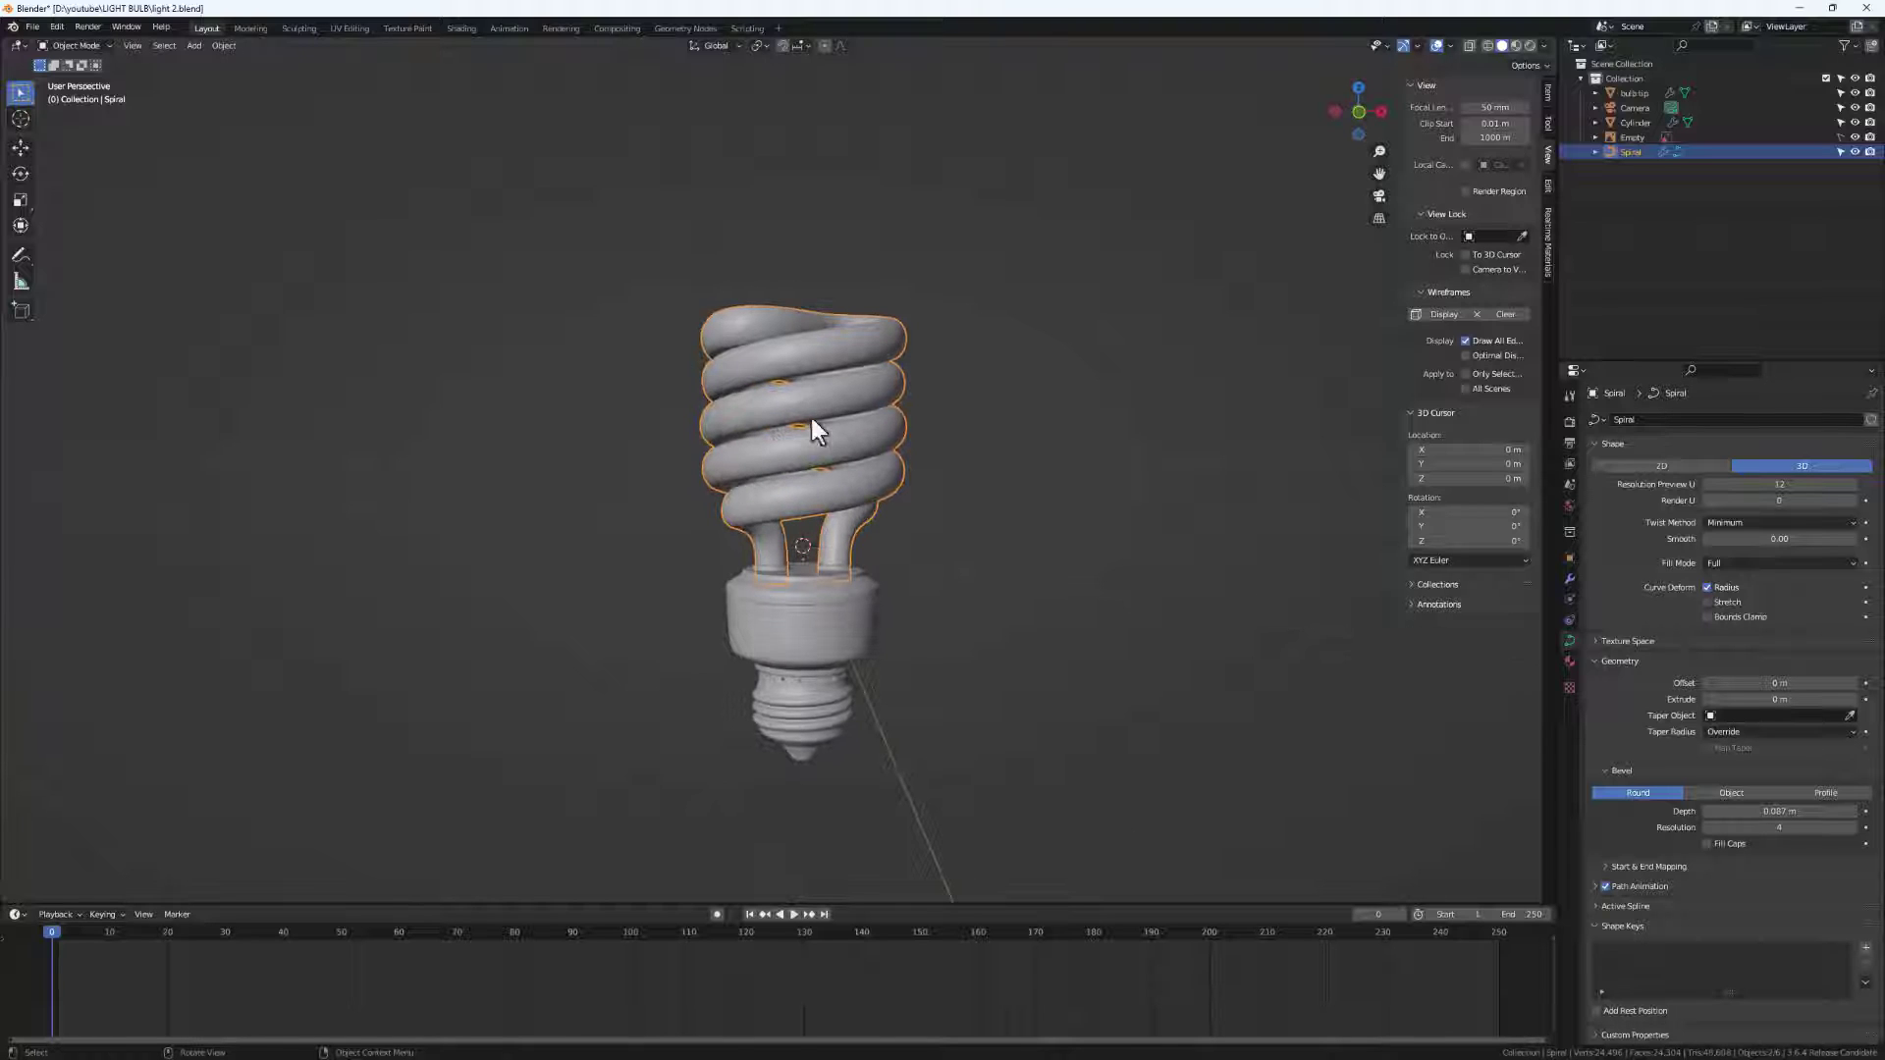
scroll(829, 643, "up", 2)
left_click(840, 677)
scroll(842, 707, "up", 3)
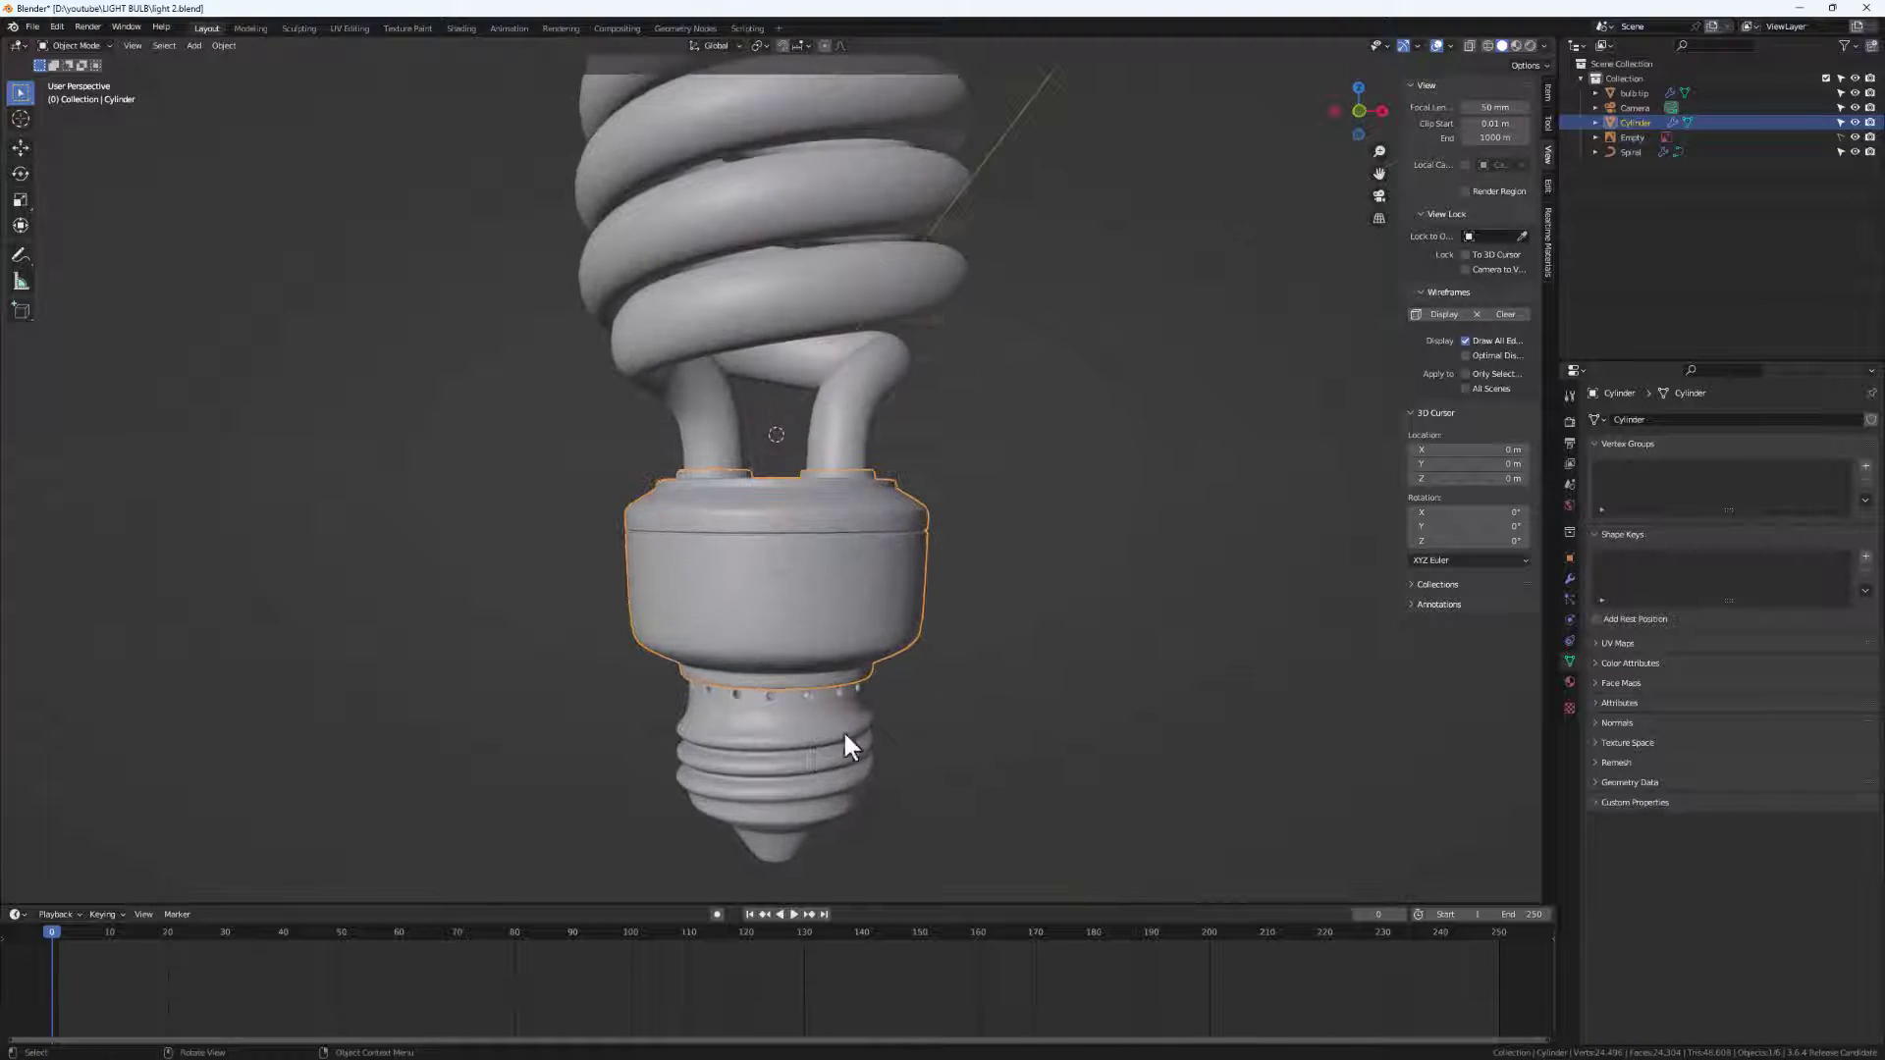
left_click(820, 749)
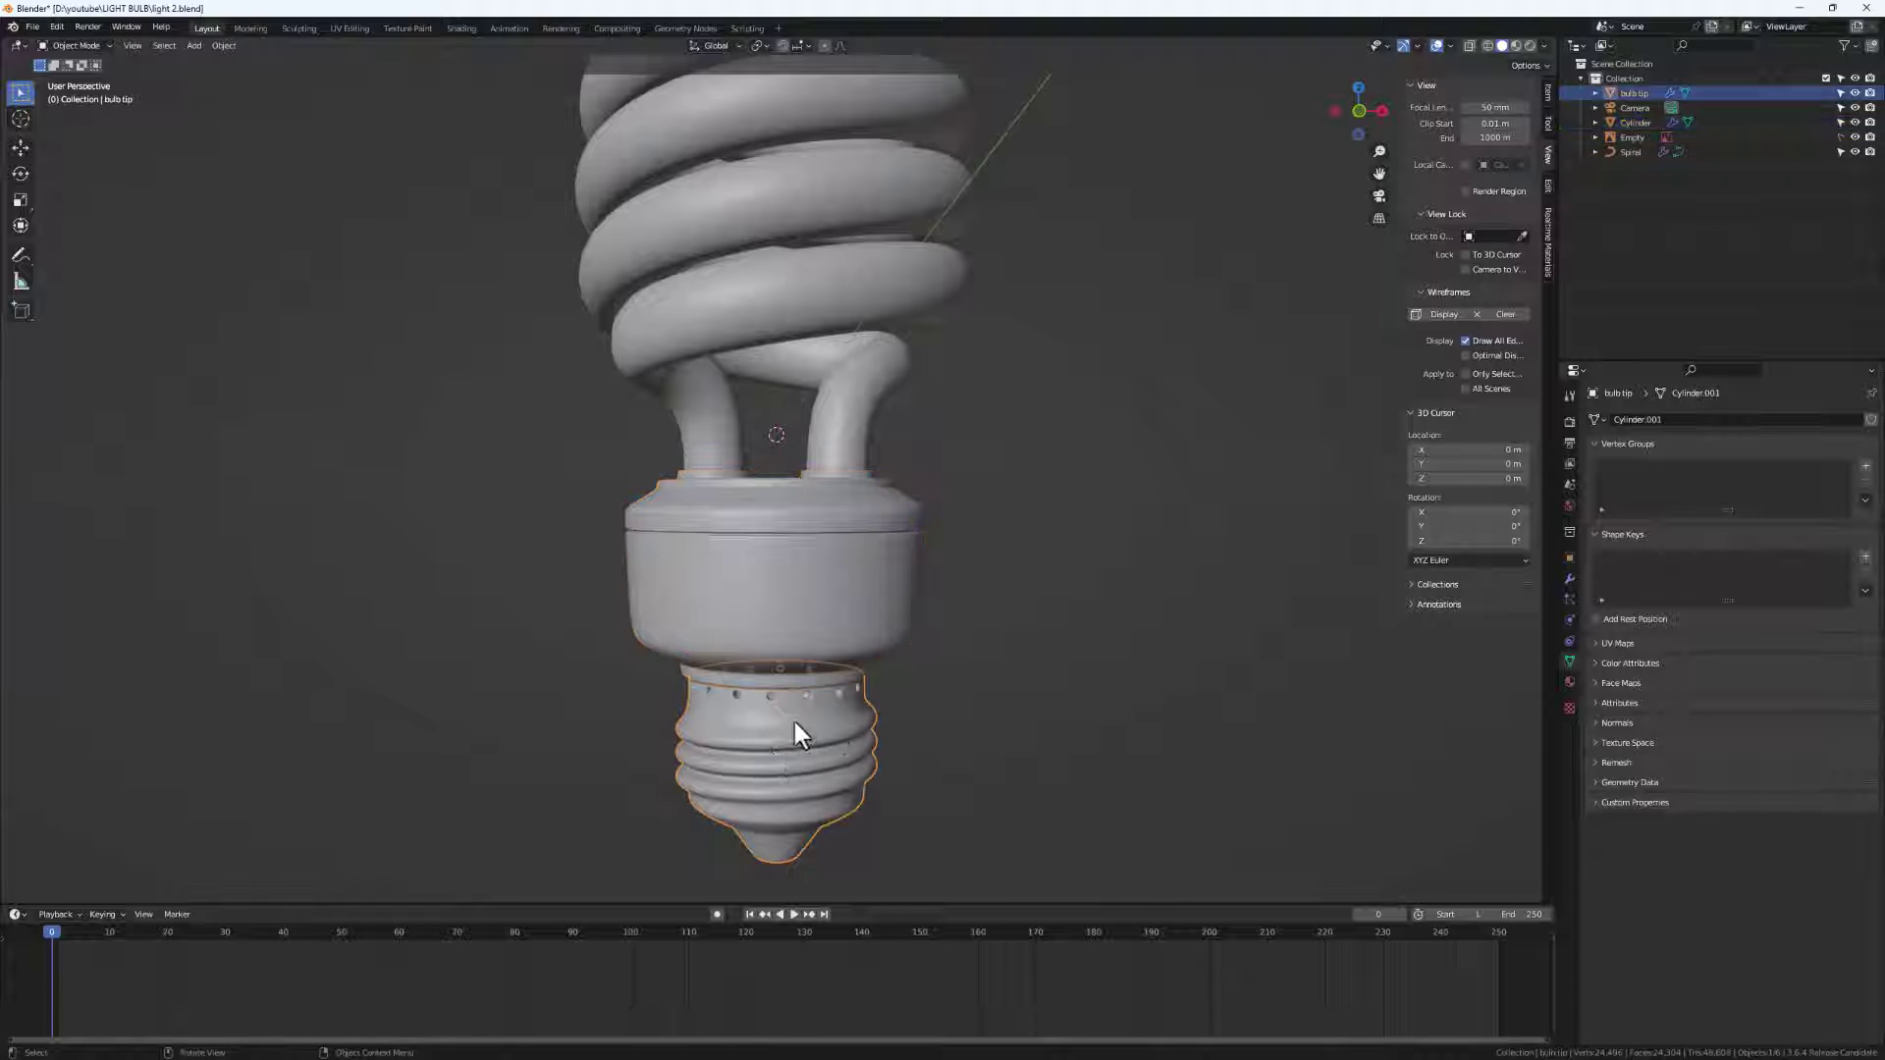
scroll(864, 731, "down", 5)
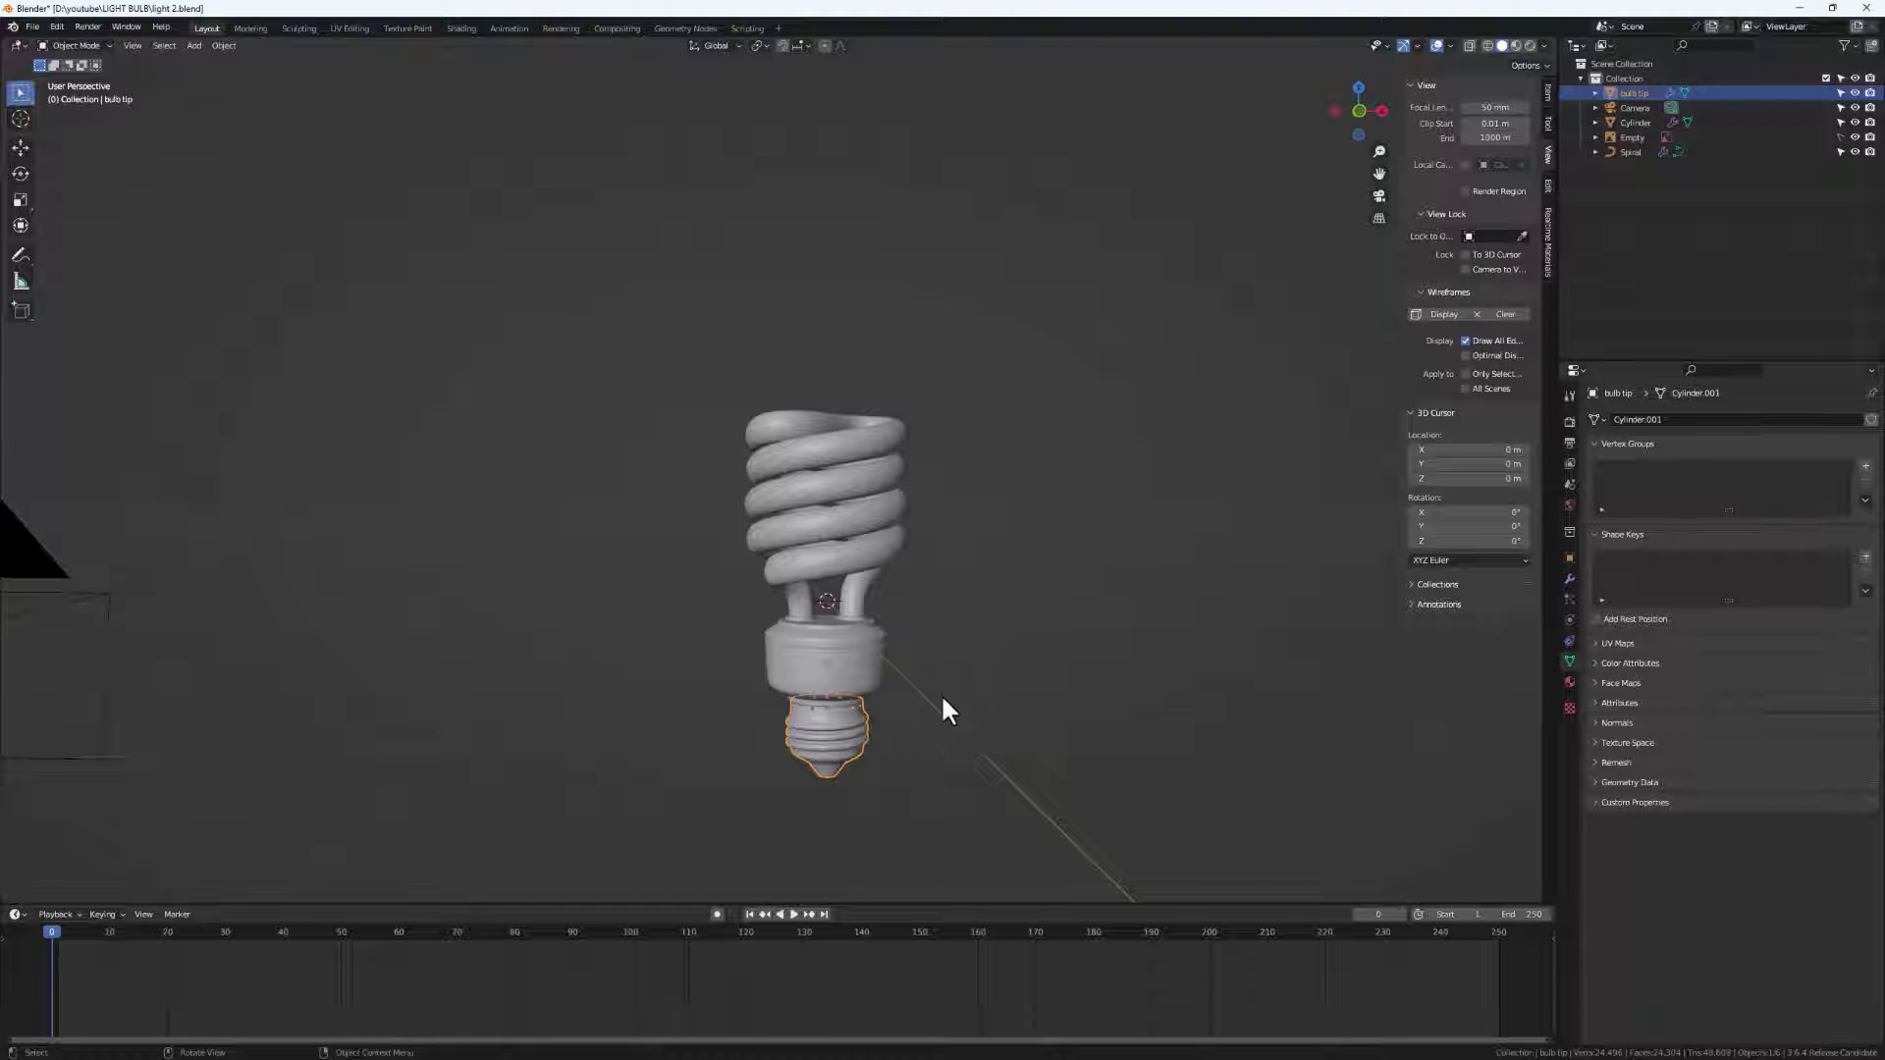
middle_click_drag(959, 749, 862, 693, "shift")
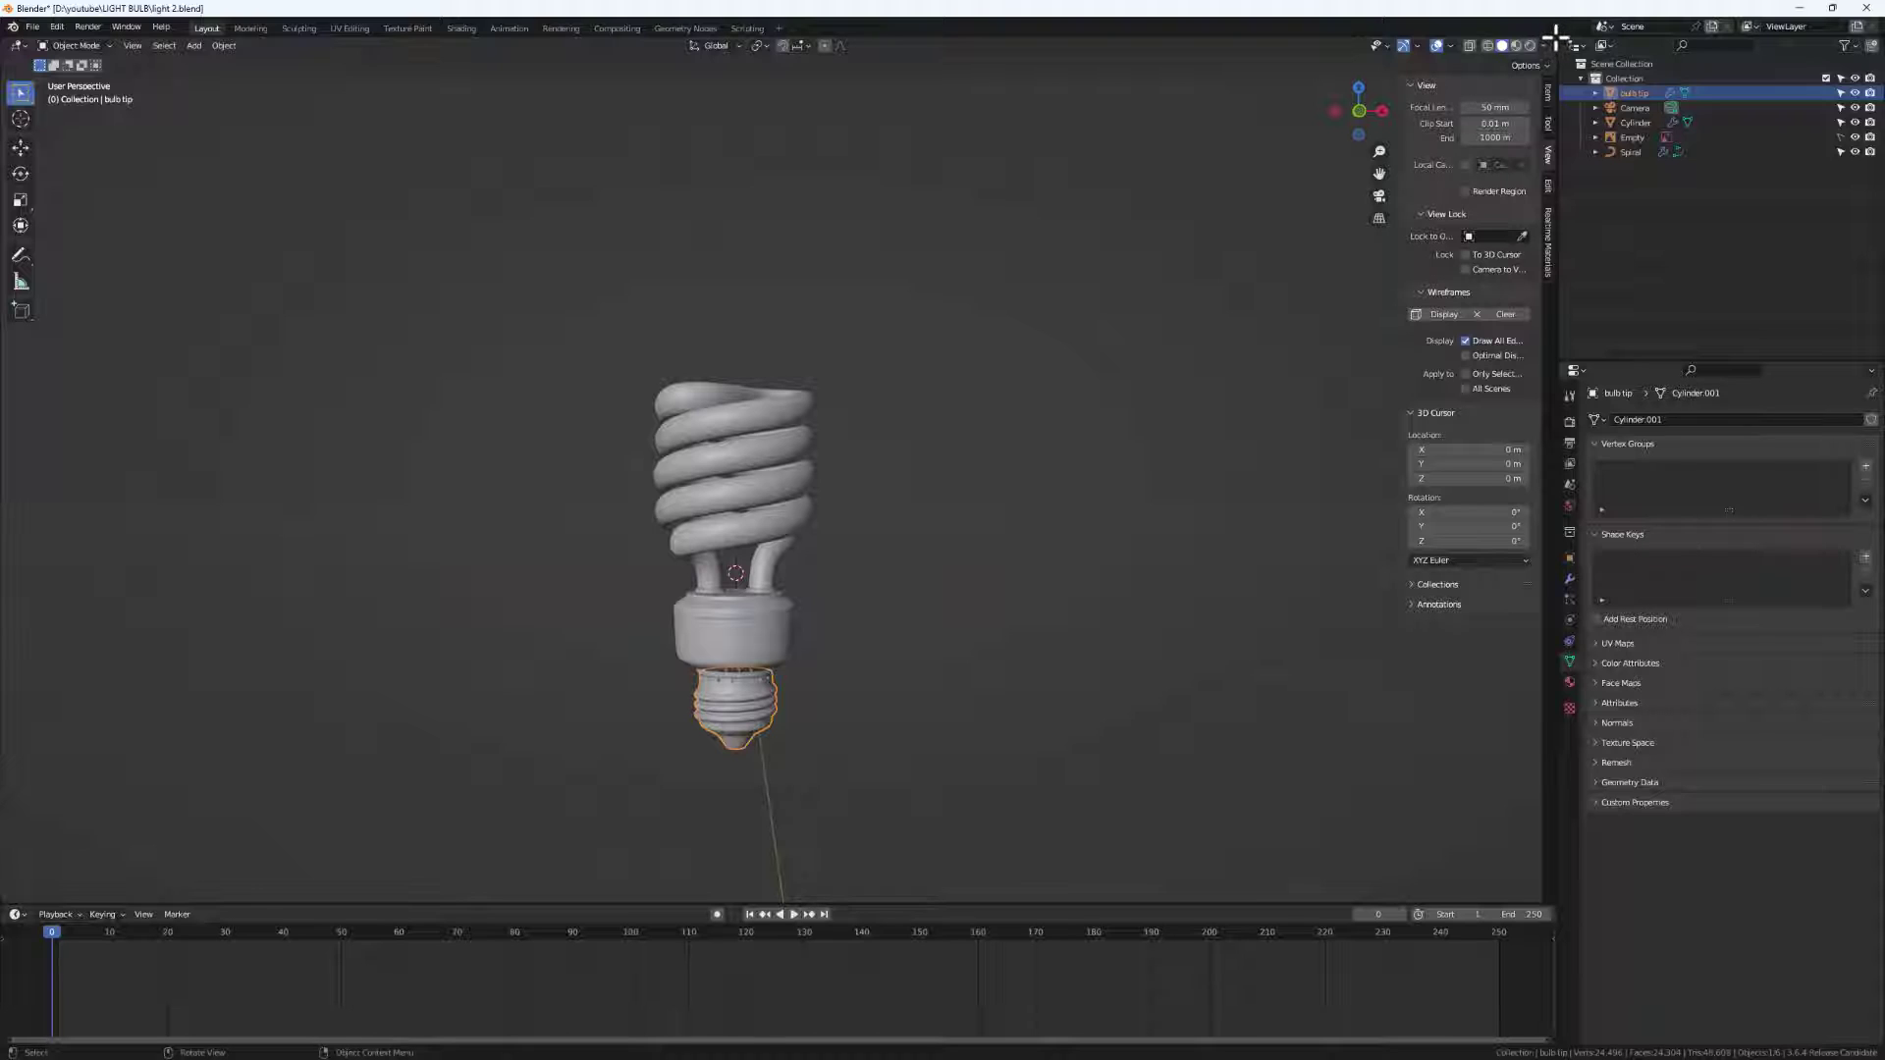
Split the 3D viewport into two side-by-side views and turn the enlarged timeline area into a Shader Editor.
left_click_drag(1556, 36, 967, 344)
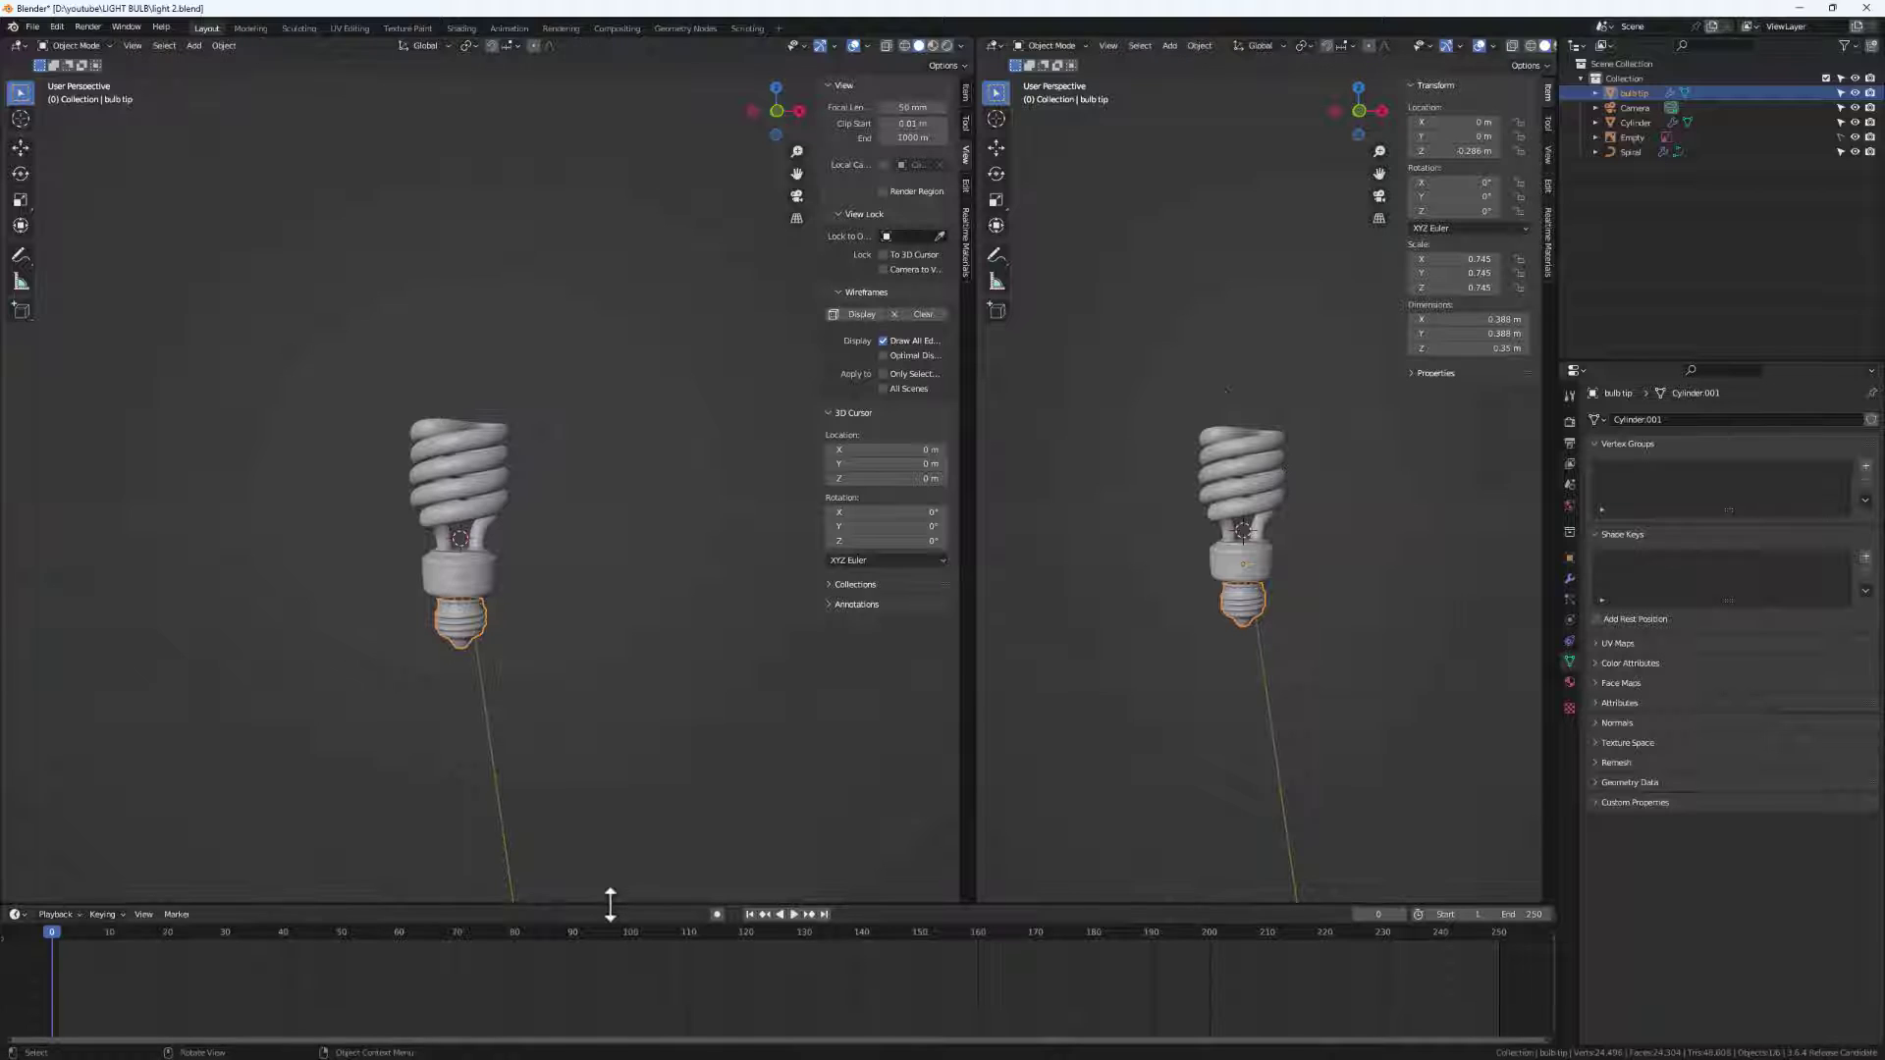
left_click_drag(609, 901, 593, 634)
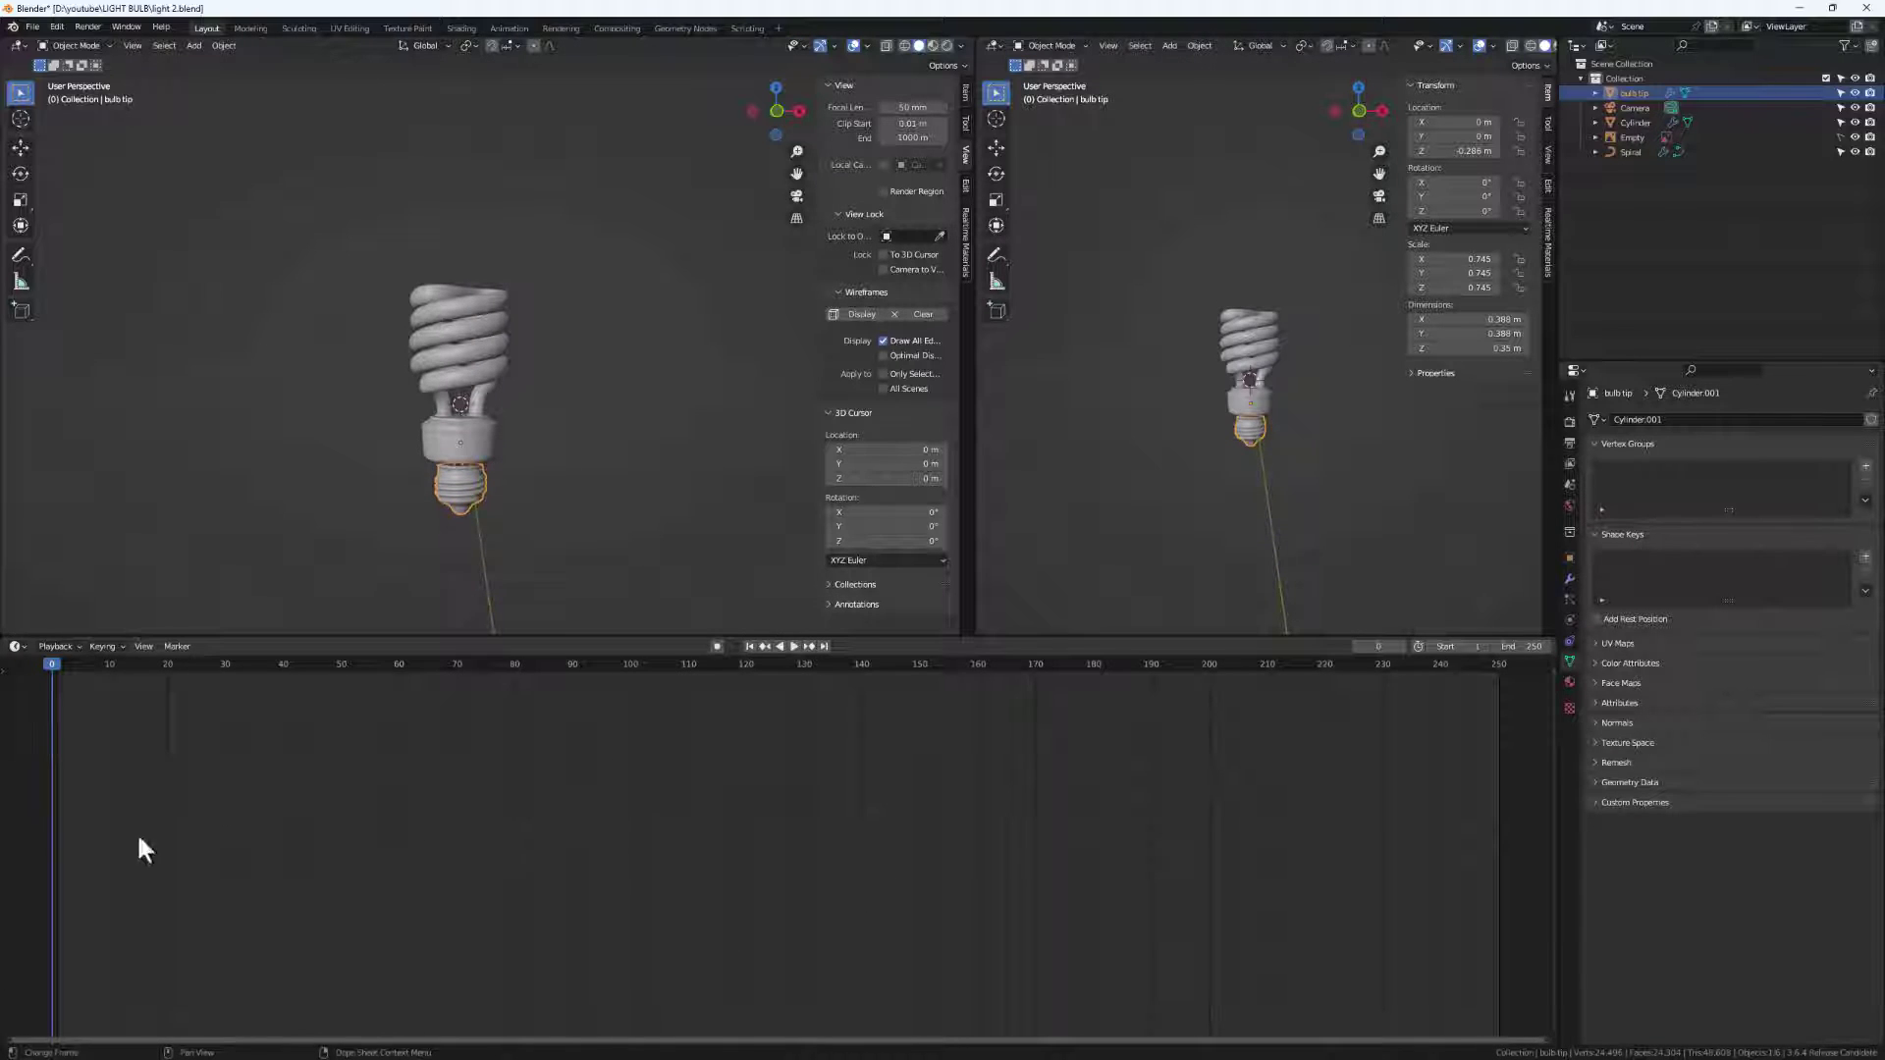
left_click(12, 647)
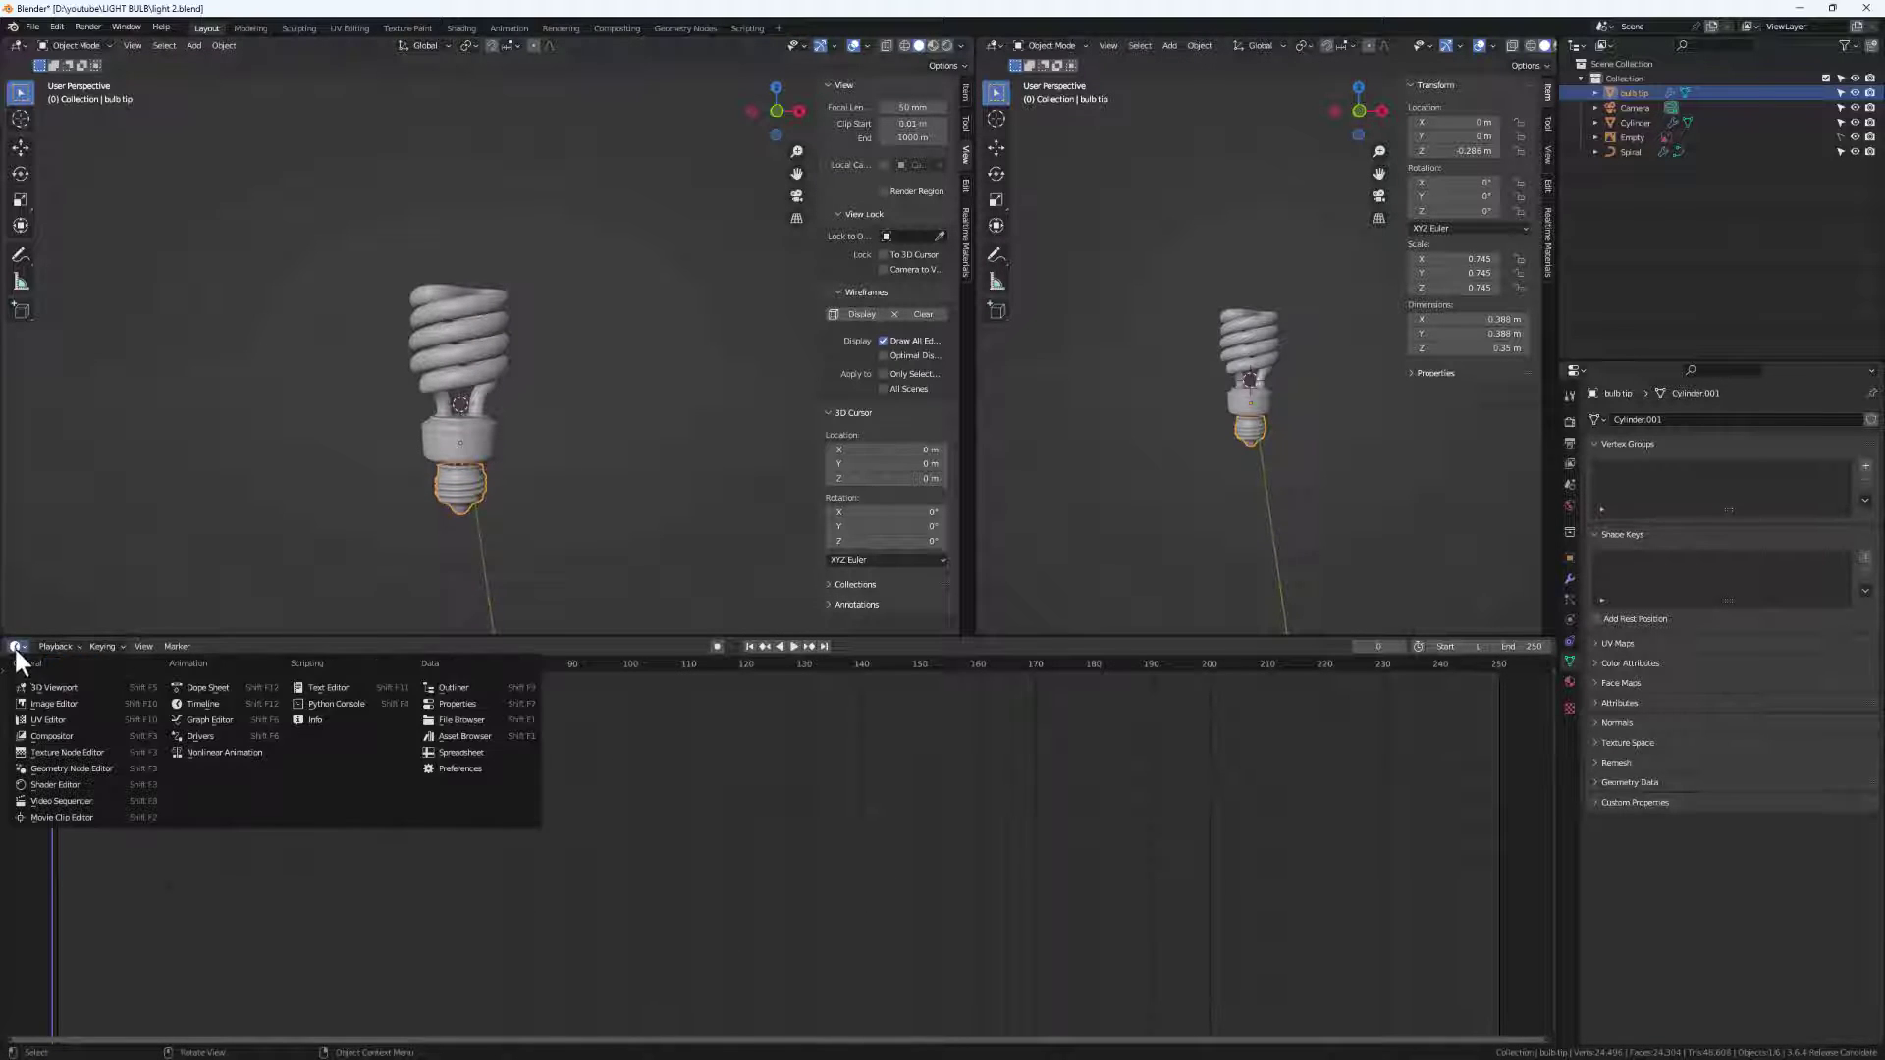
left_click(78, 795)
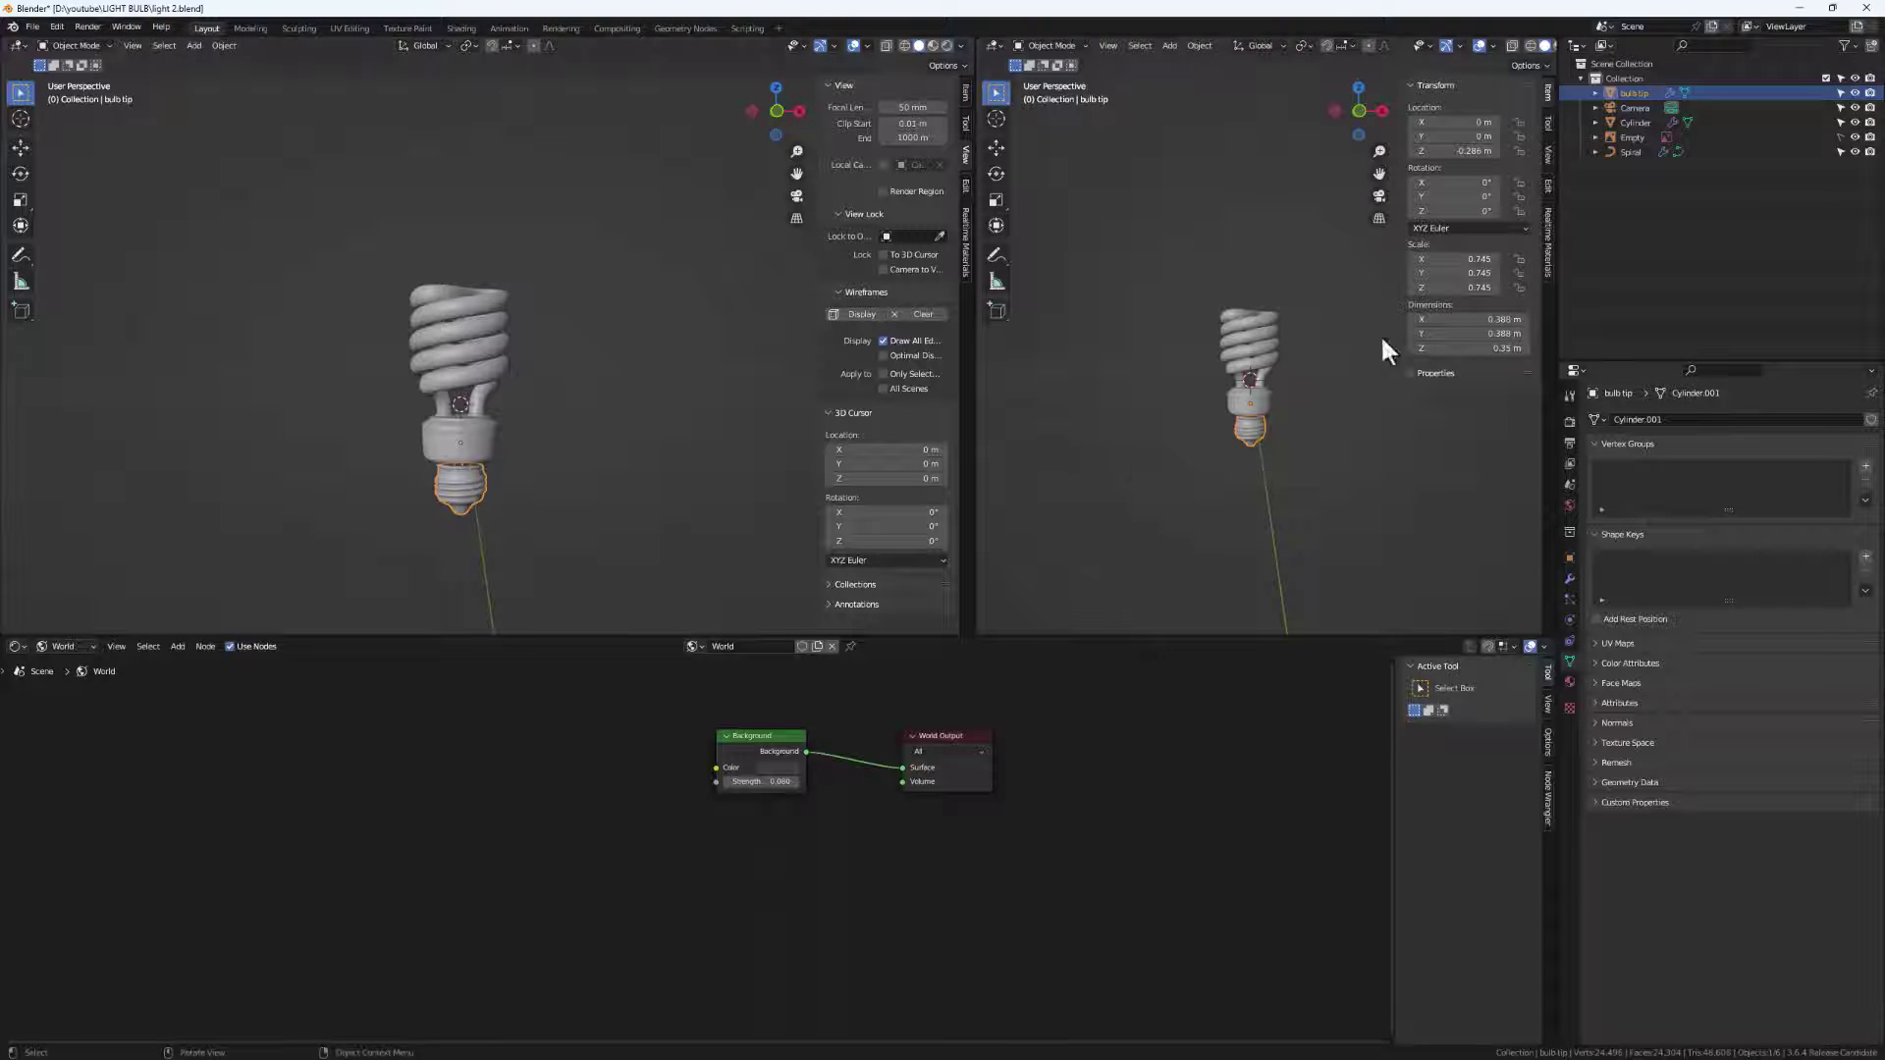
Select the camera and show its view in the second 3D viewport.
left_click(1379, 196)
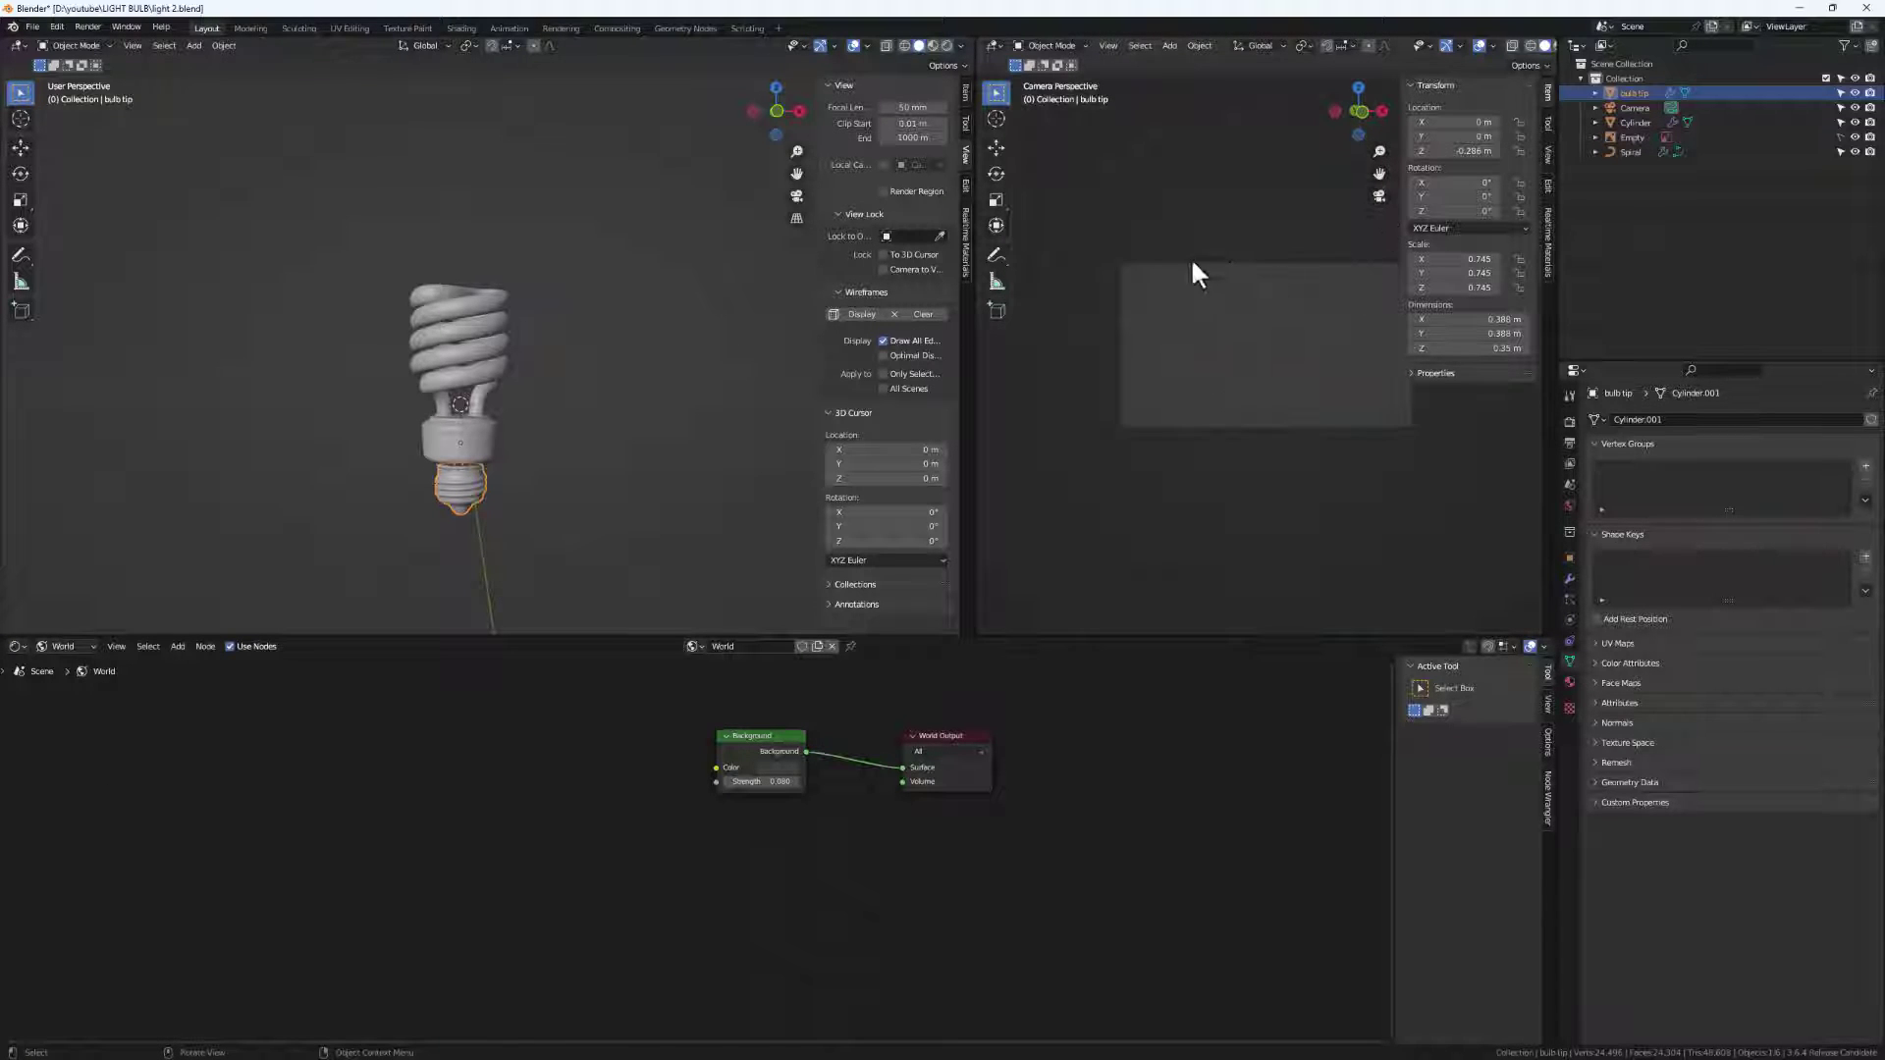
scroll(1222, 319, "up", 3)
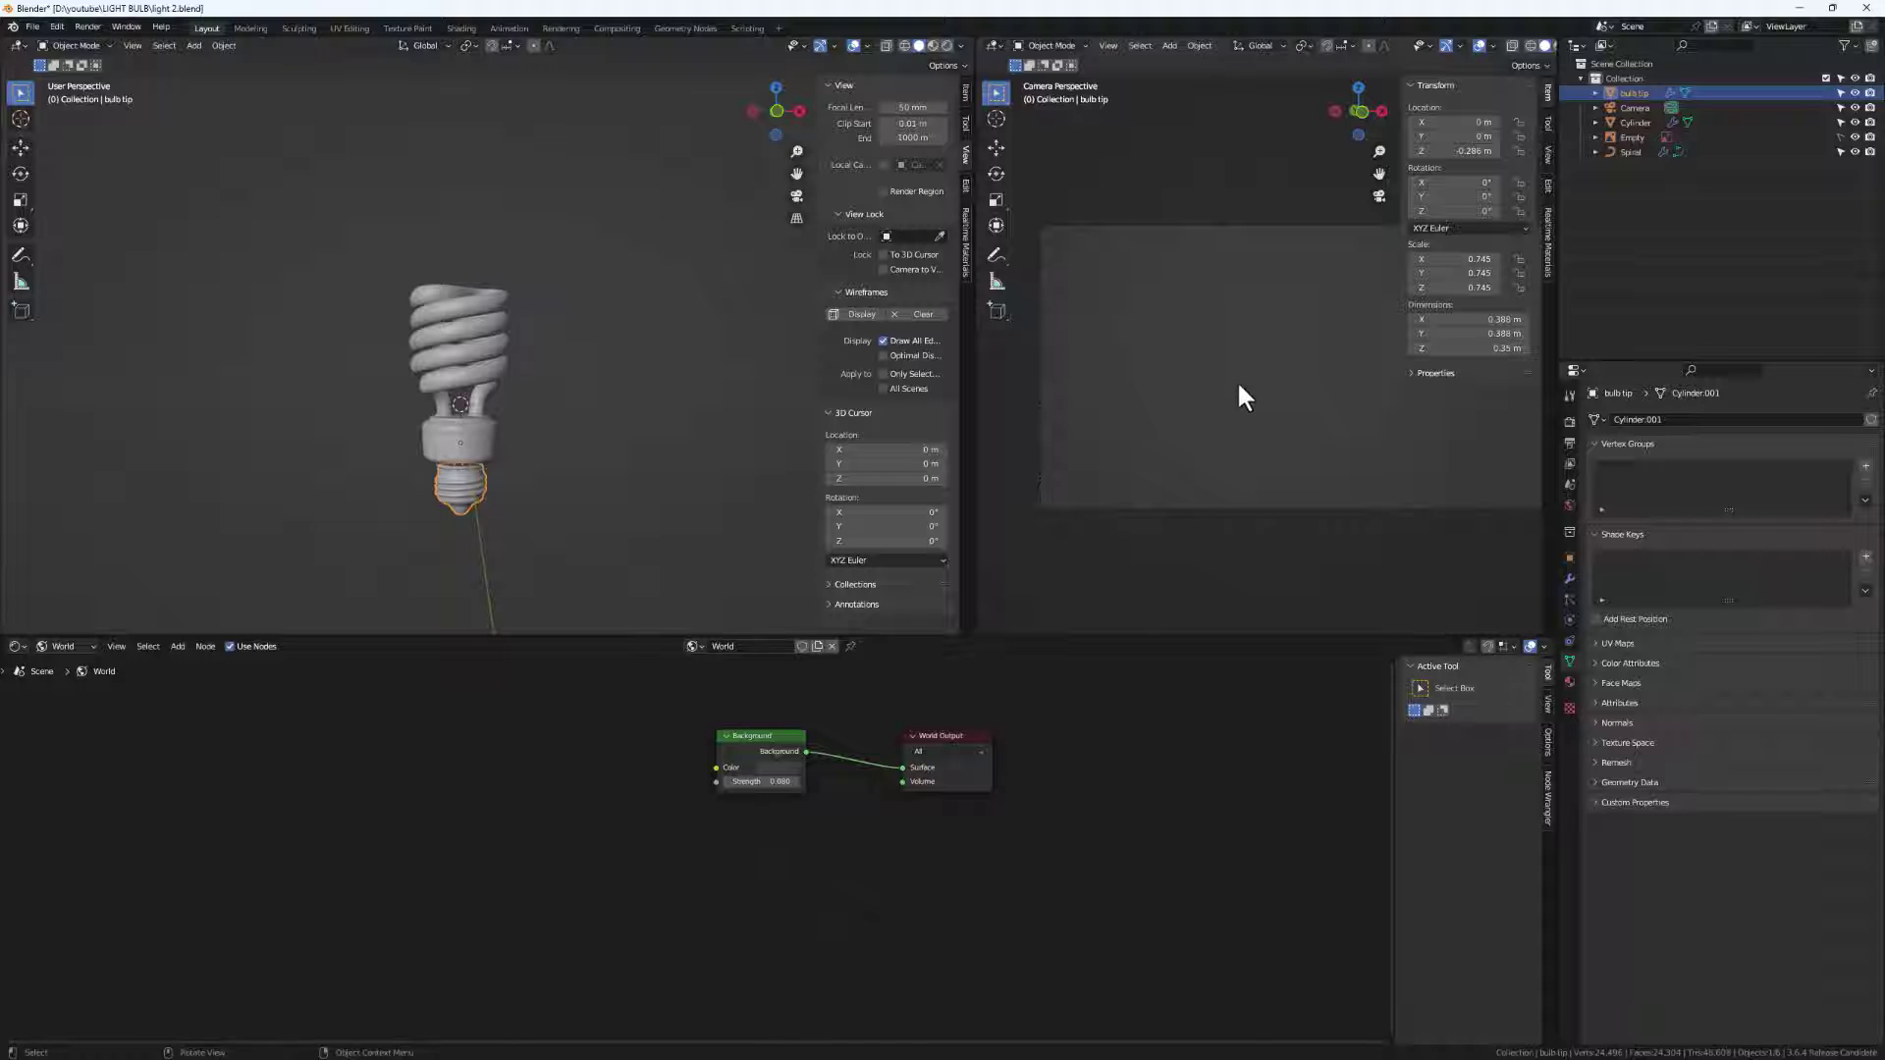
scroll(428, 379, "down", 8)
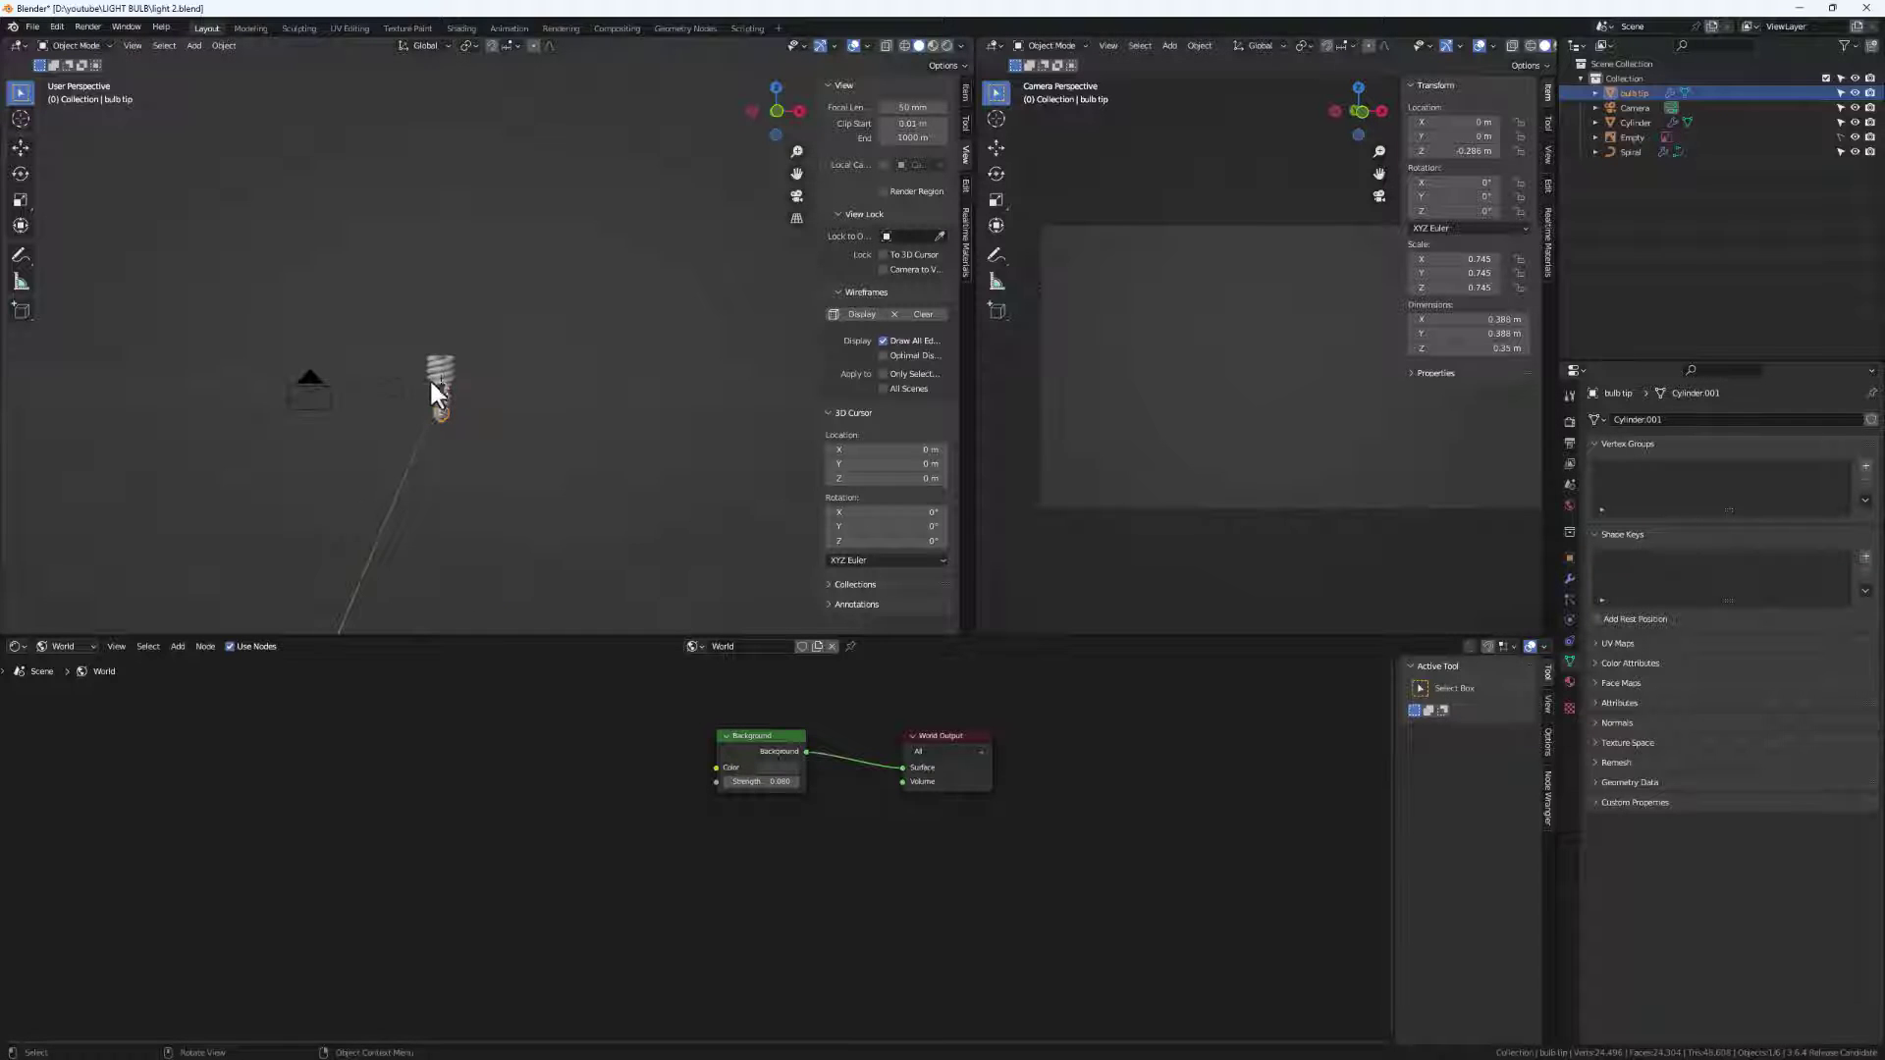
left_click(324, 402)
middle_click_drag(1288, 397, 1344, 398)
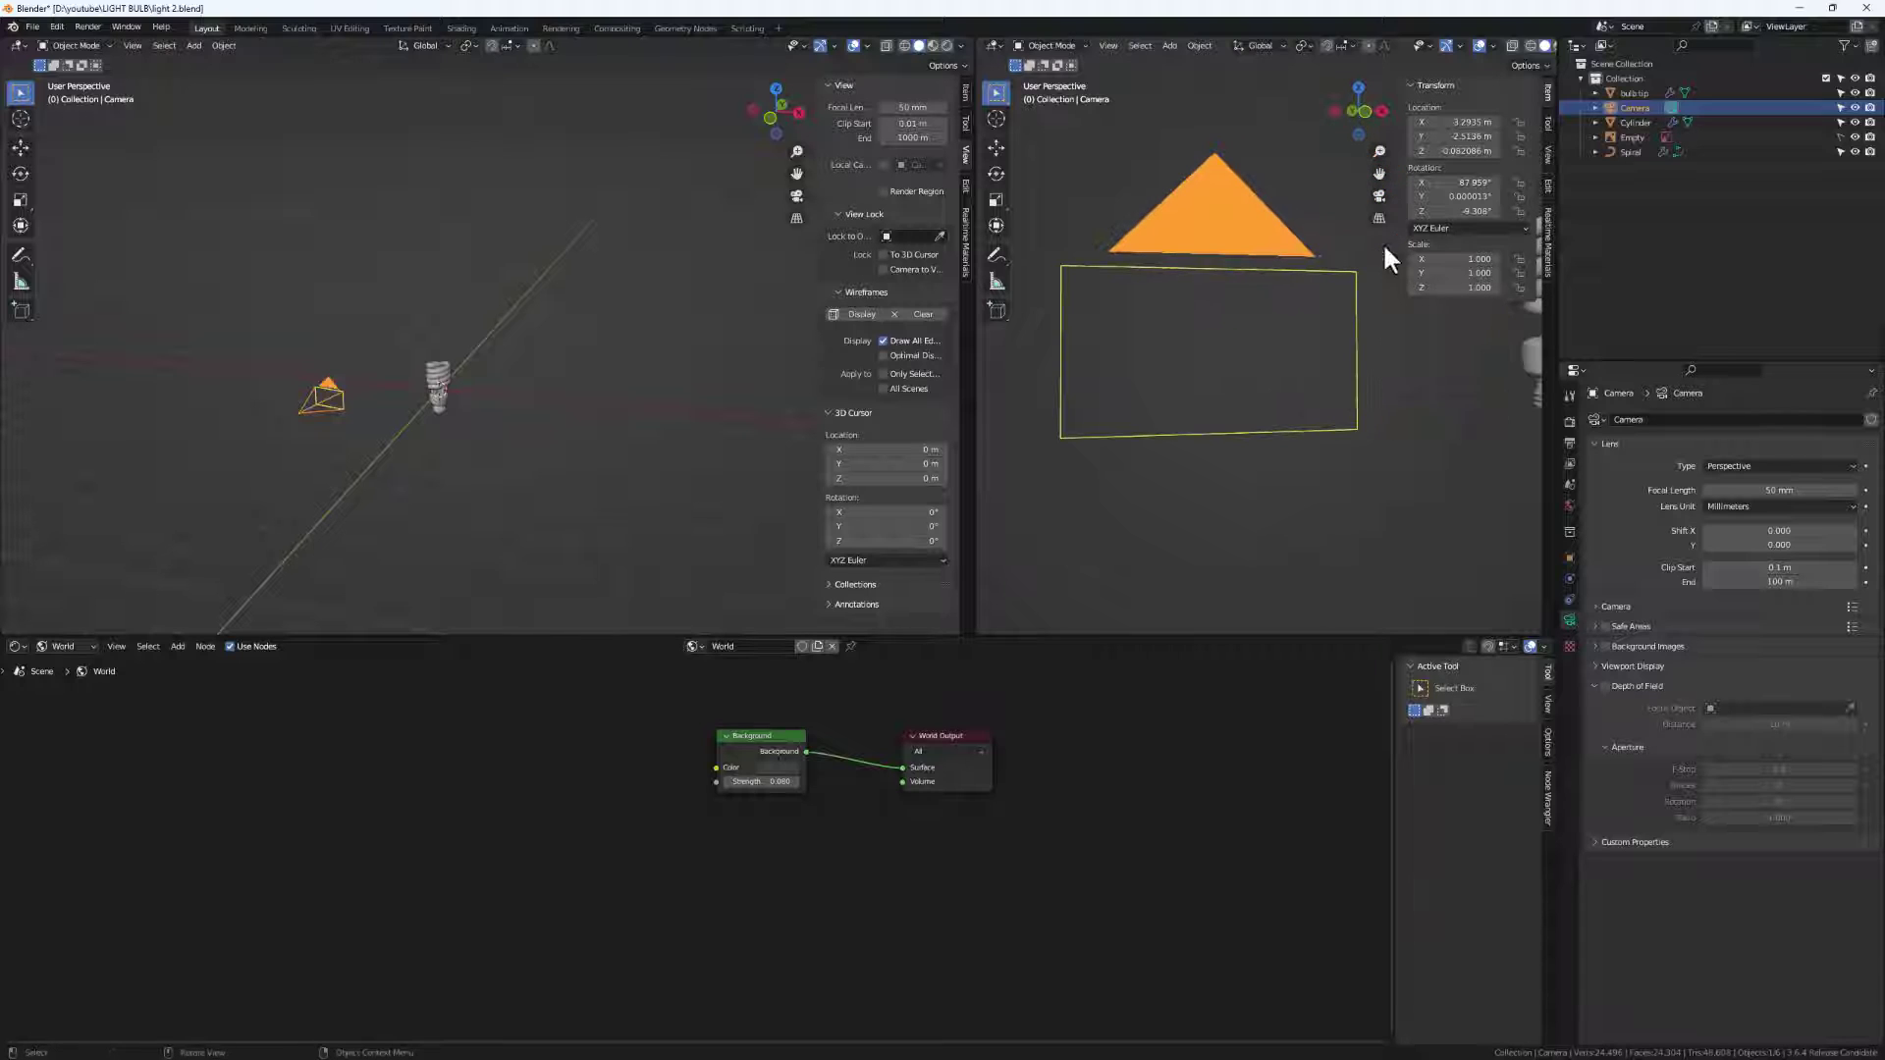
left_click(1379, 196)
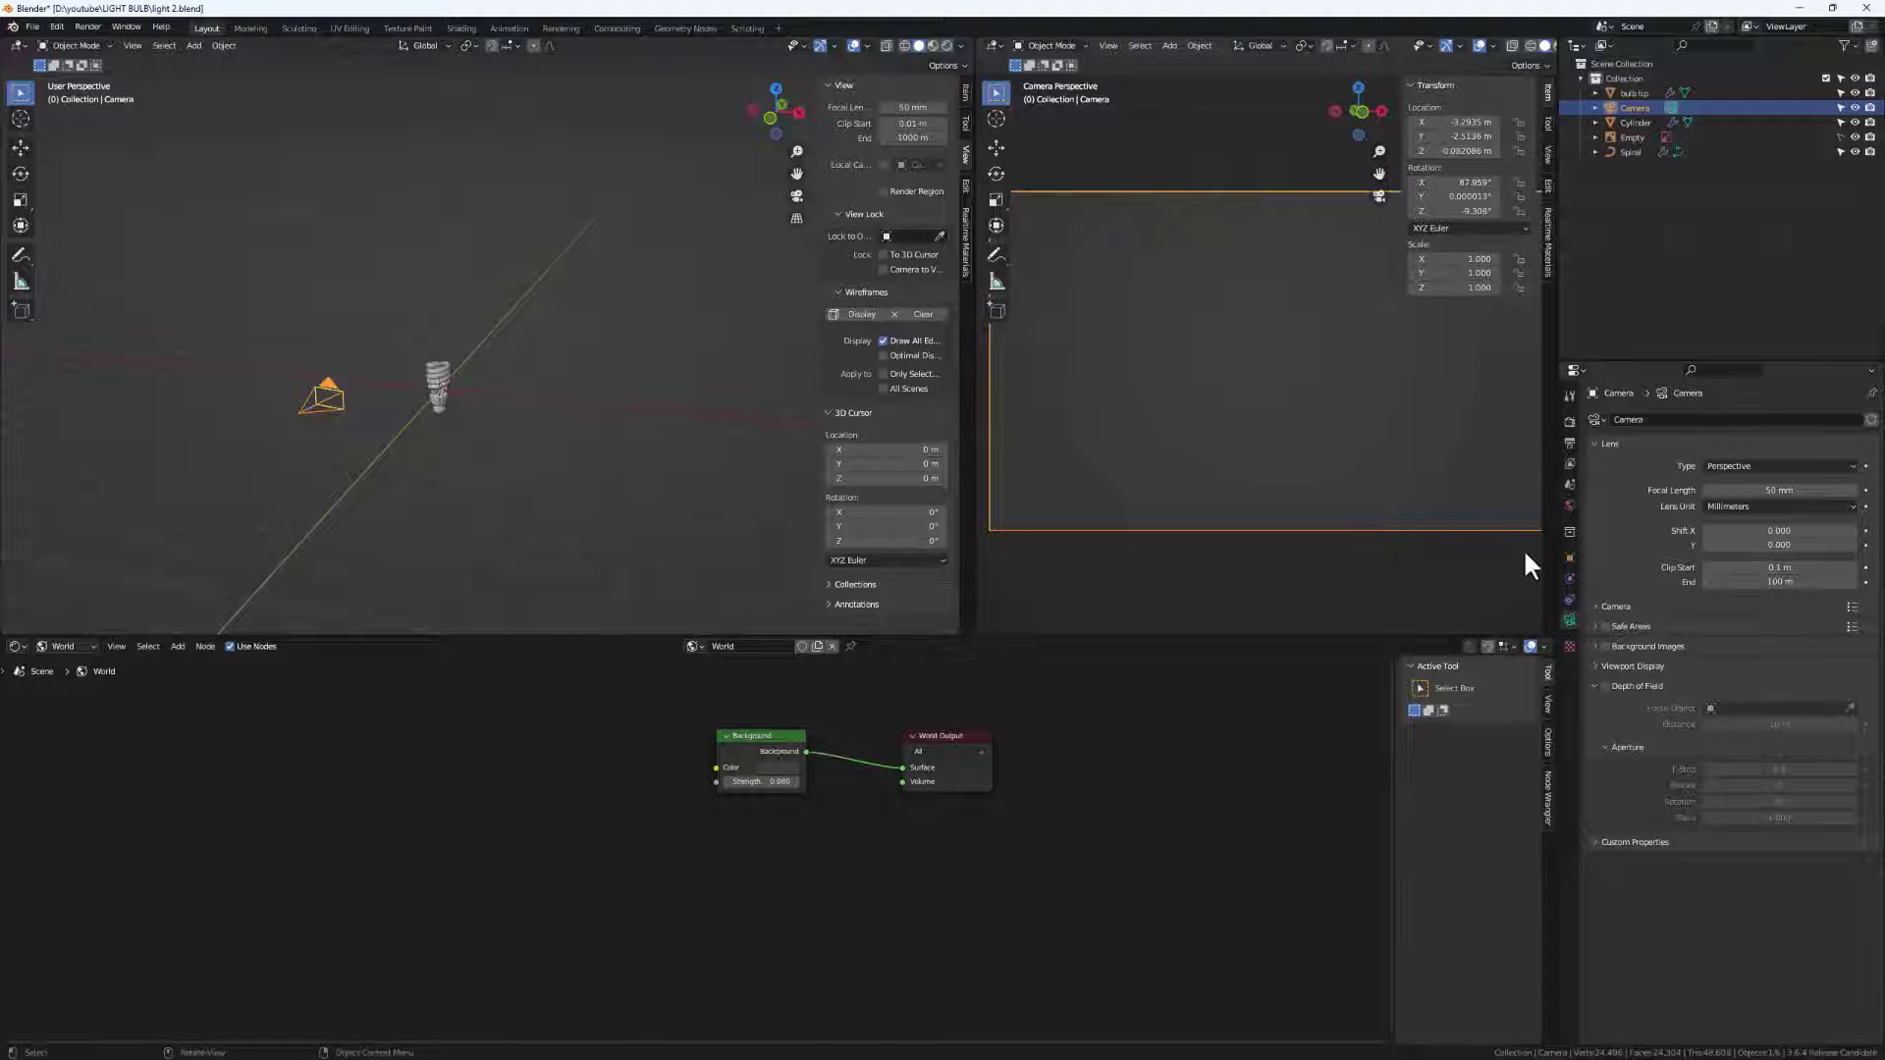
Set the output resolution's X value to 1080 px for a square render.
left_click(1569, 423)
left_click(1569, 443)
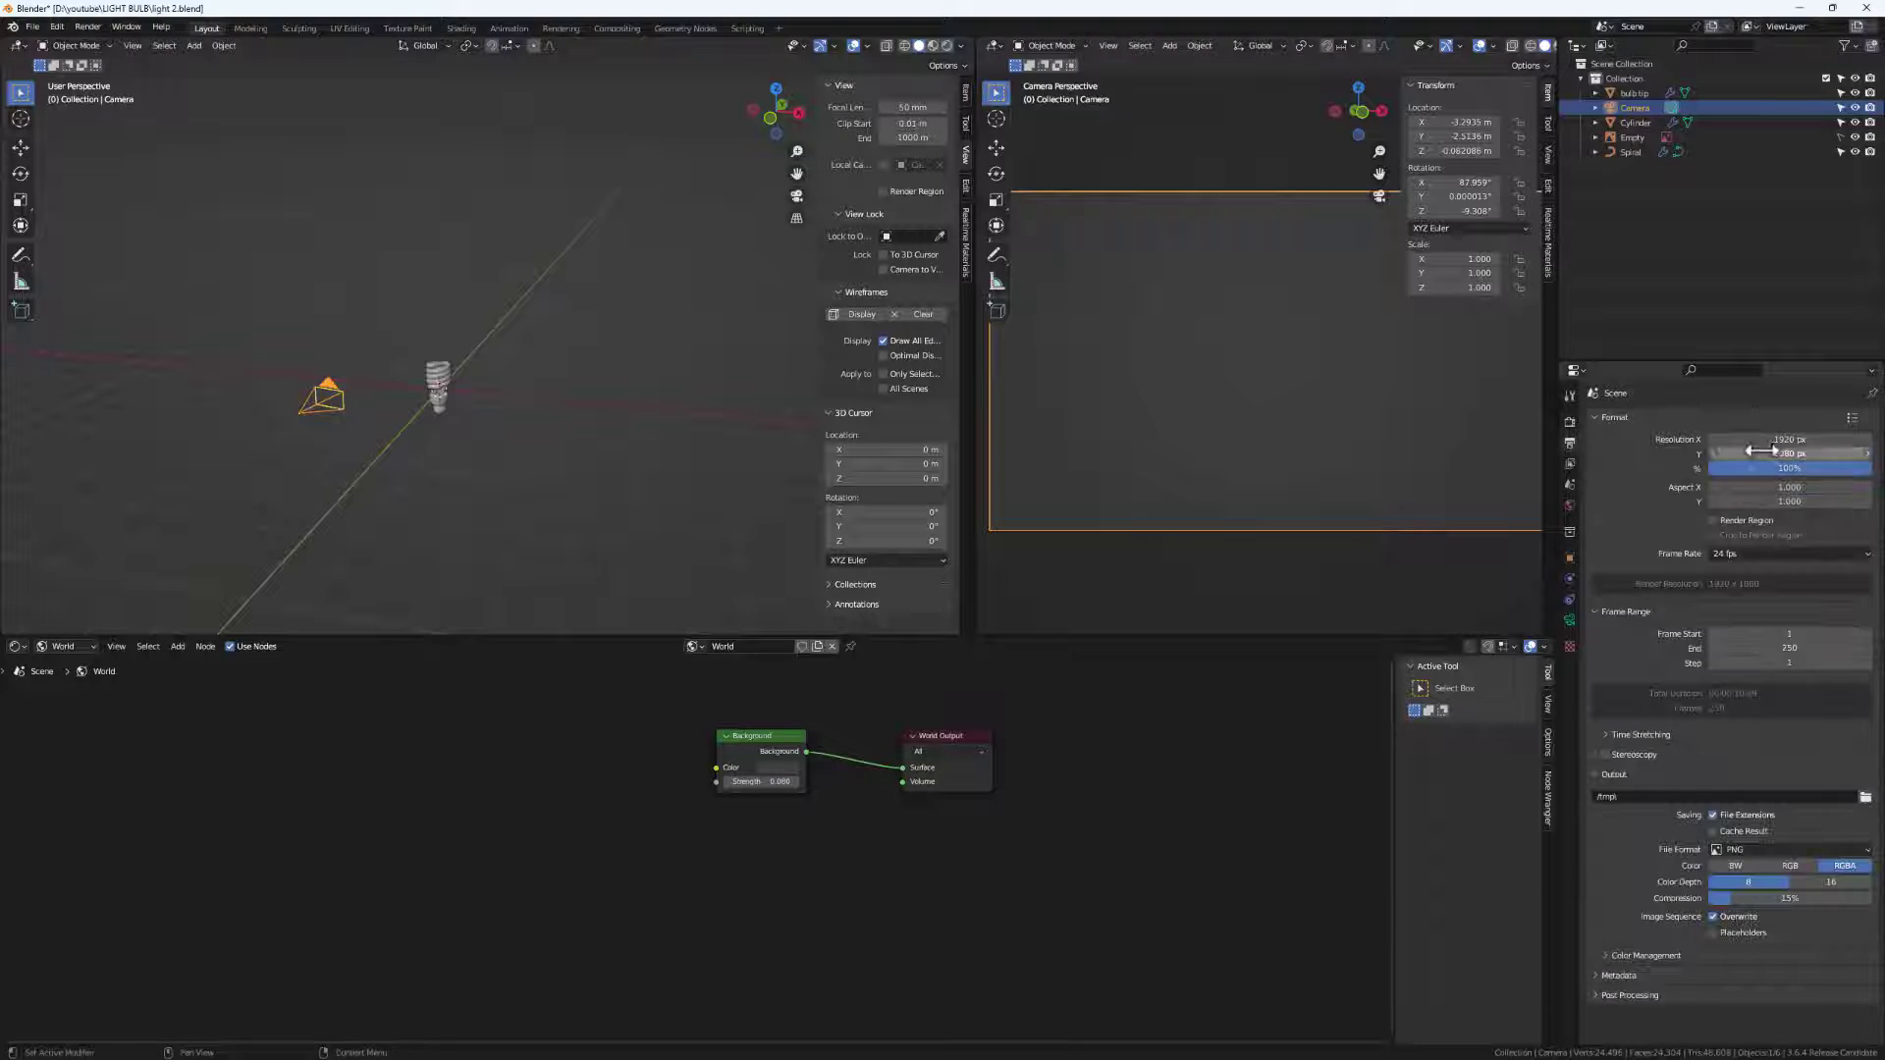
double_click(1749, 439)
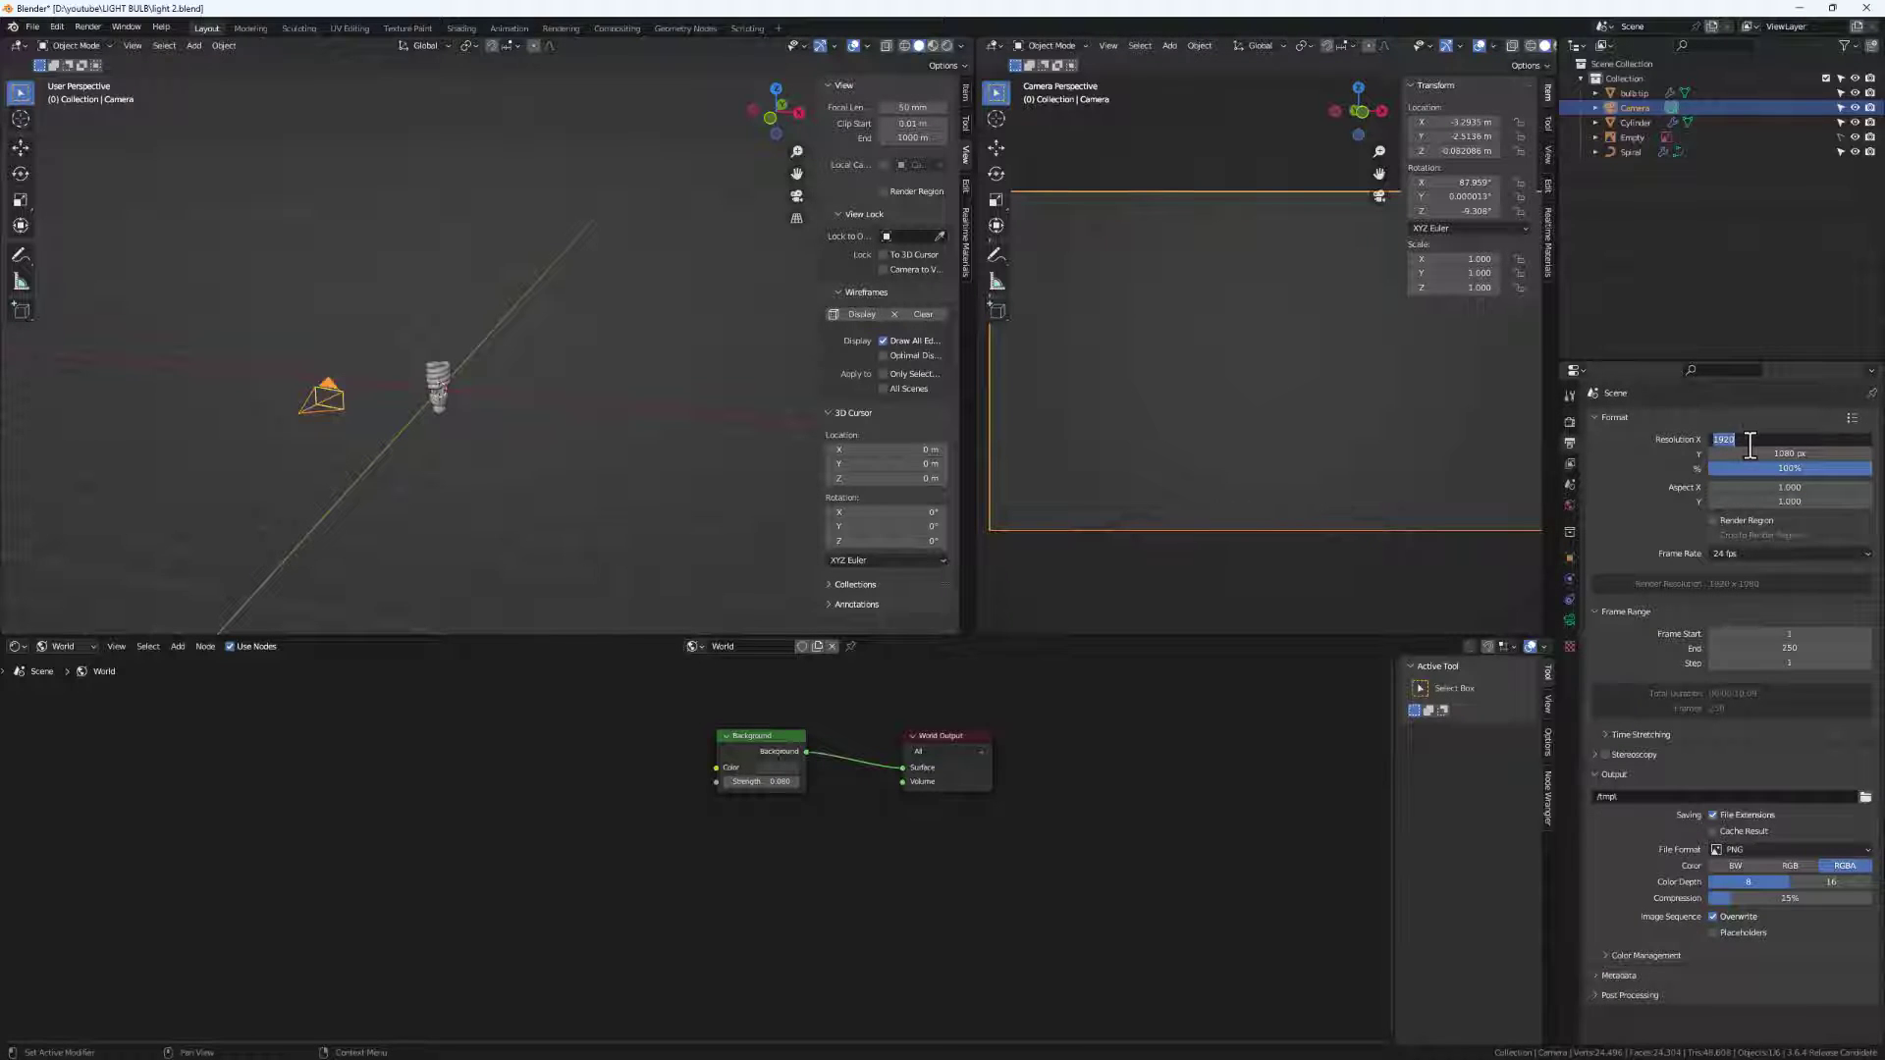
type("1080")
key("BackSpace")
type("0")
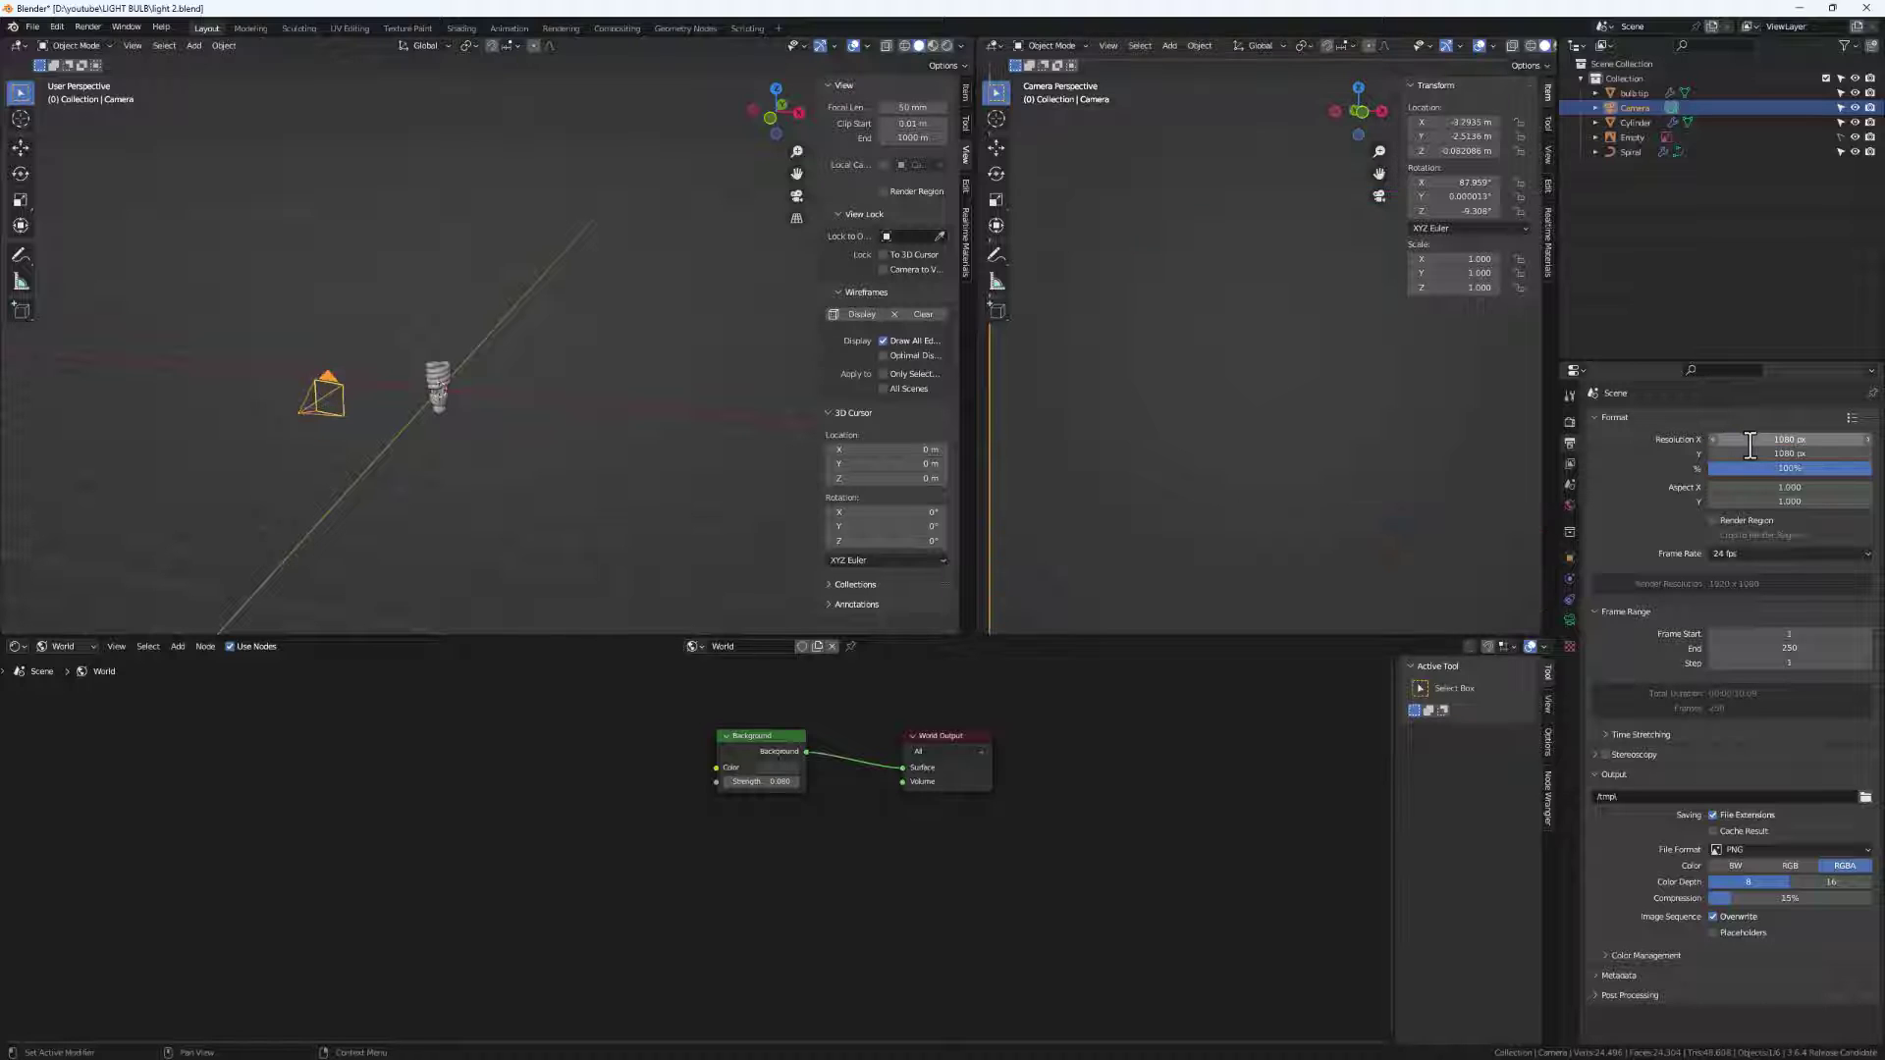
key("Return")
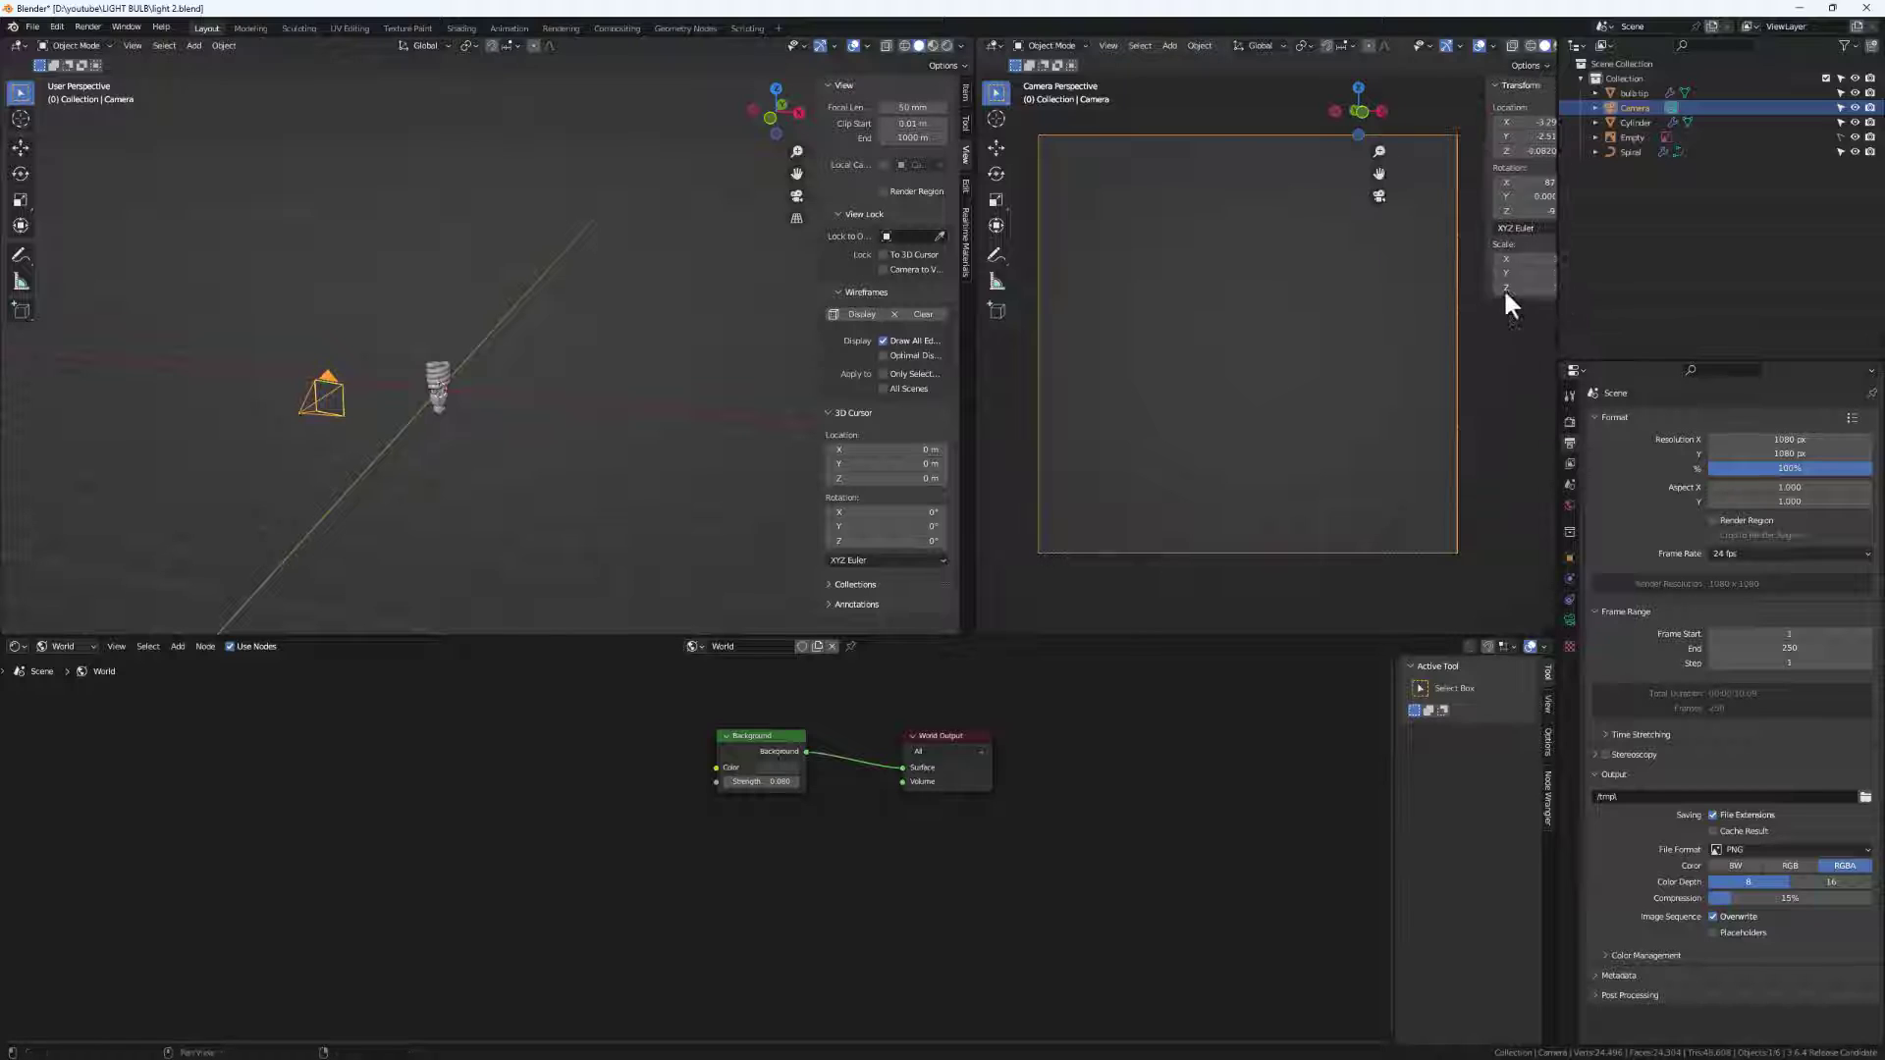
Lock the camera to the second viewport's view, hide that viewport's sidebar and frame the whole bulb upright in the camera.
left_click(1546, 153)
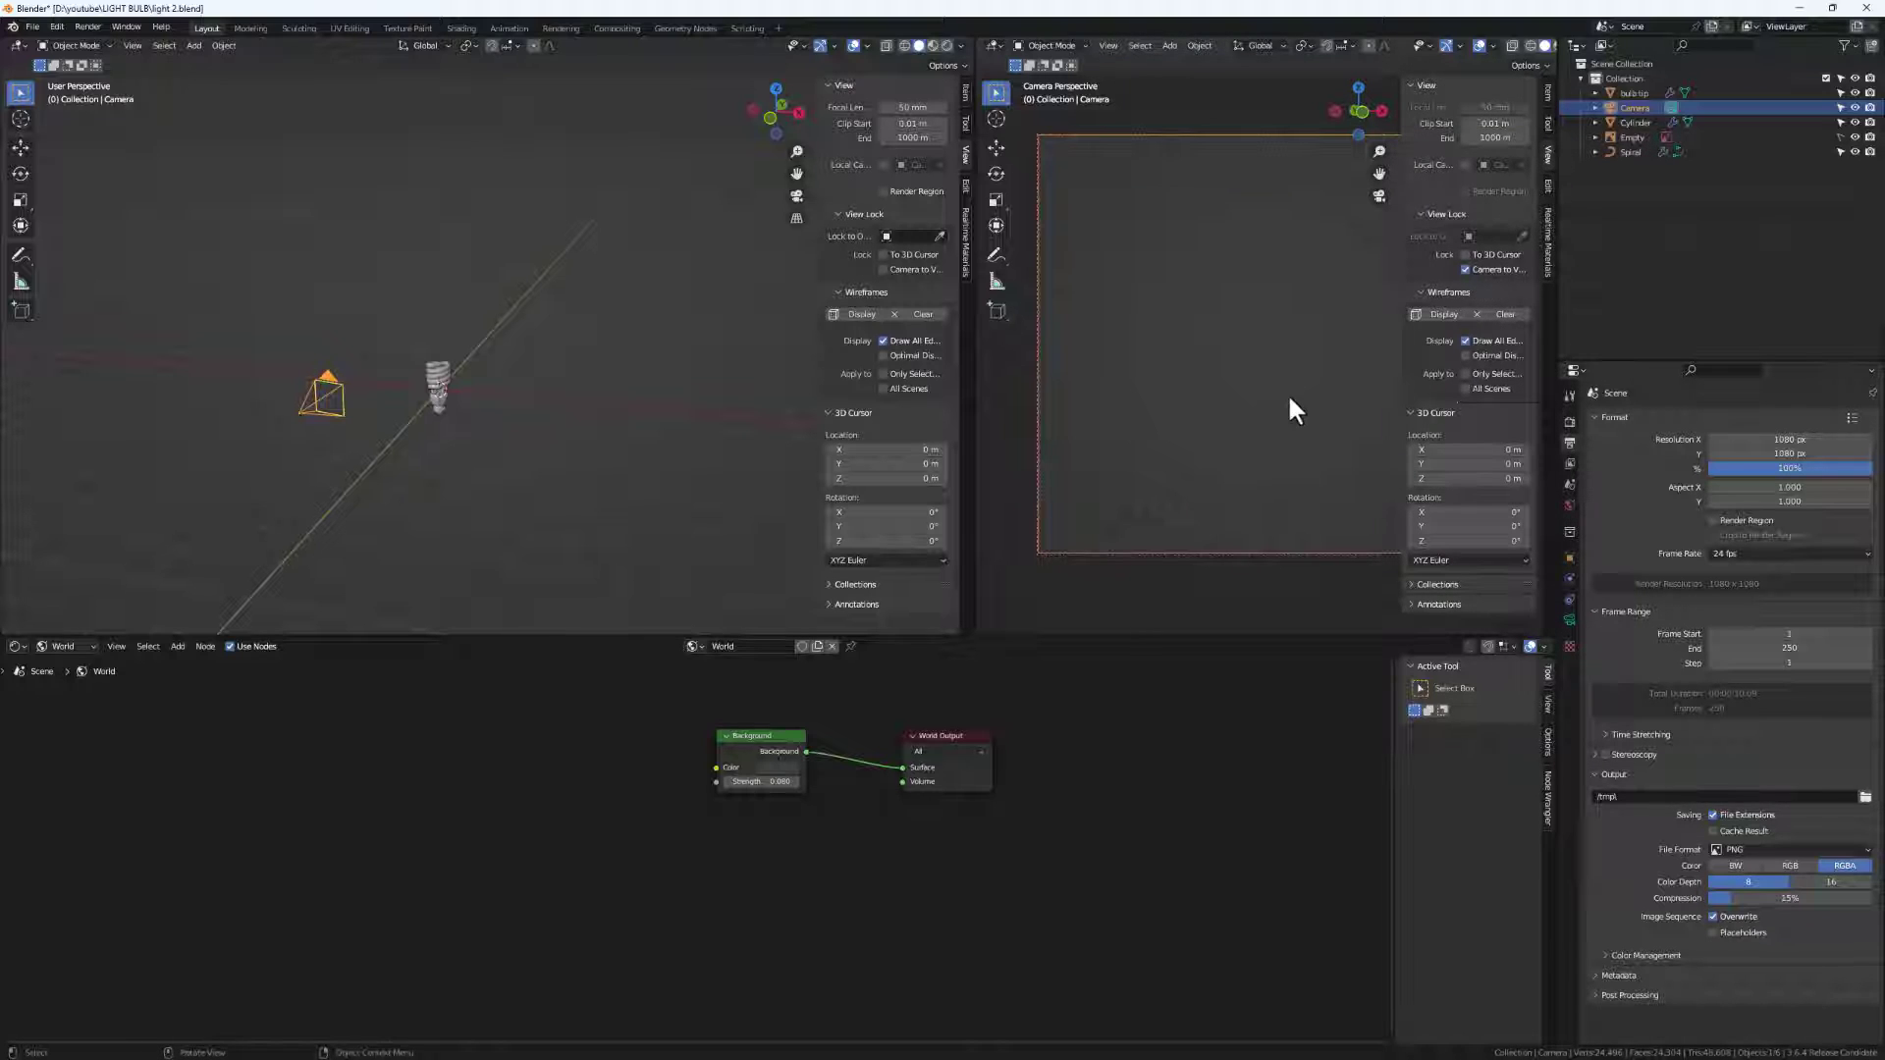
key("n")
left_click(429, 375)
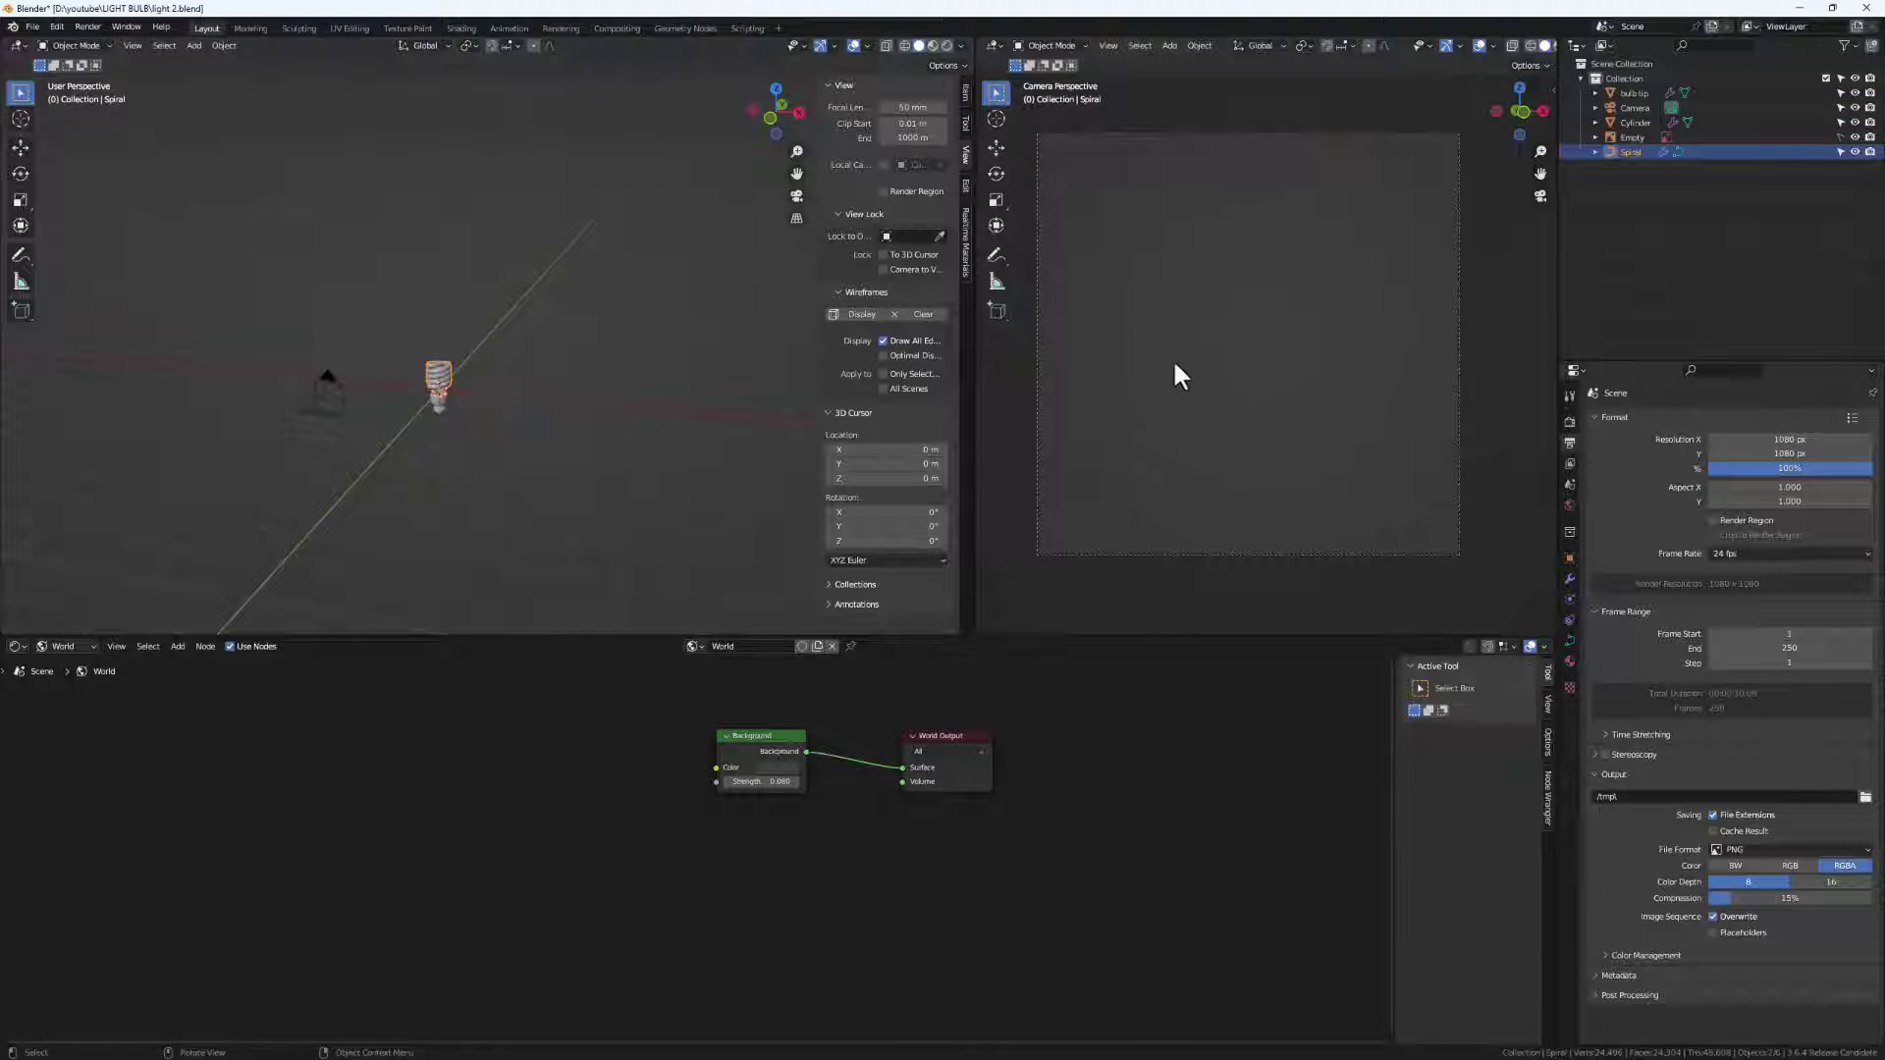
middle_click_drag(1178, 373, 1131, 491)
scroll(1241, 313, "up", 5)
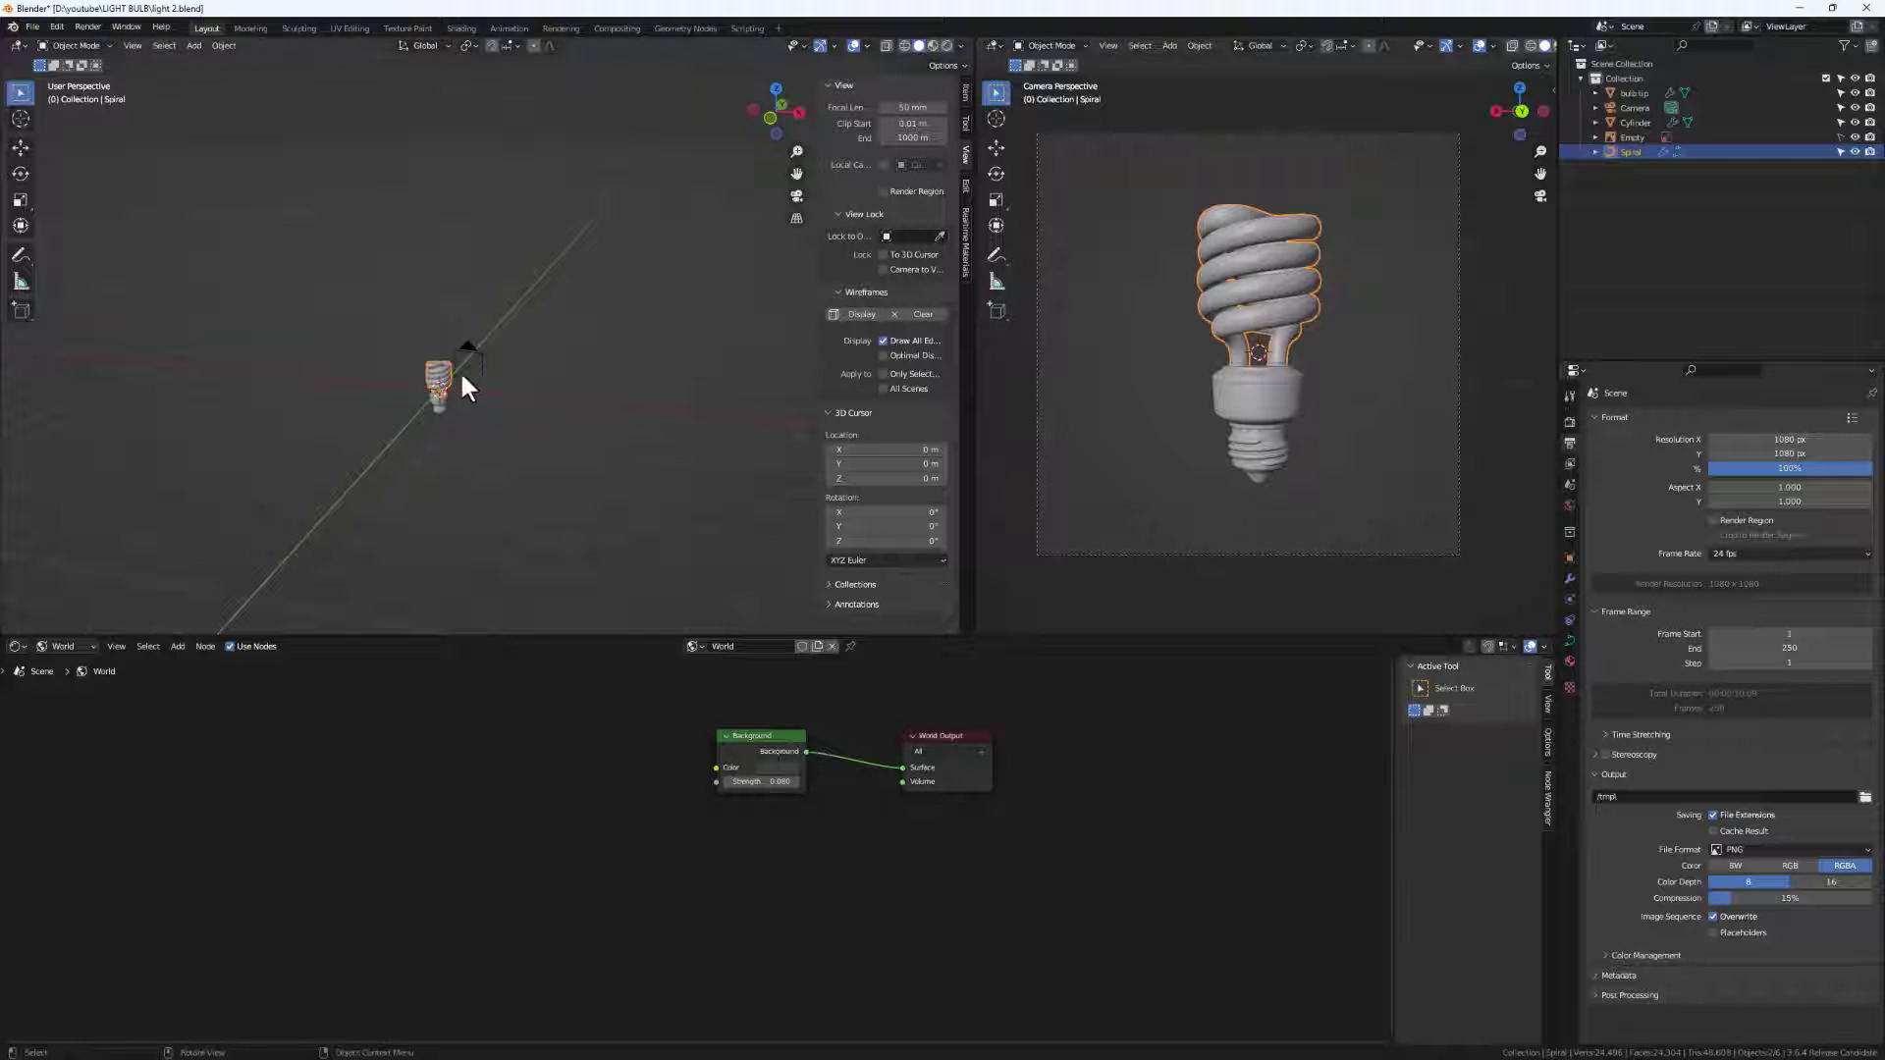
Add a plane mesh and move it along the Y axis about 2.1 m behind the bulb.
middle_click_drag(459, 369, 502, 476)
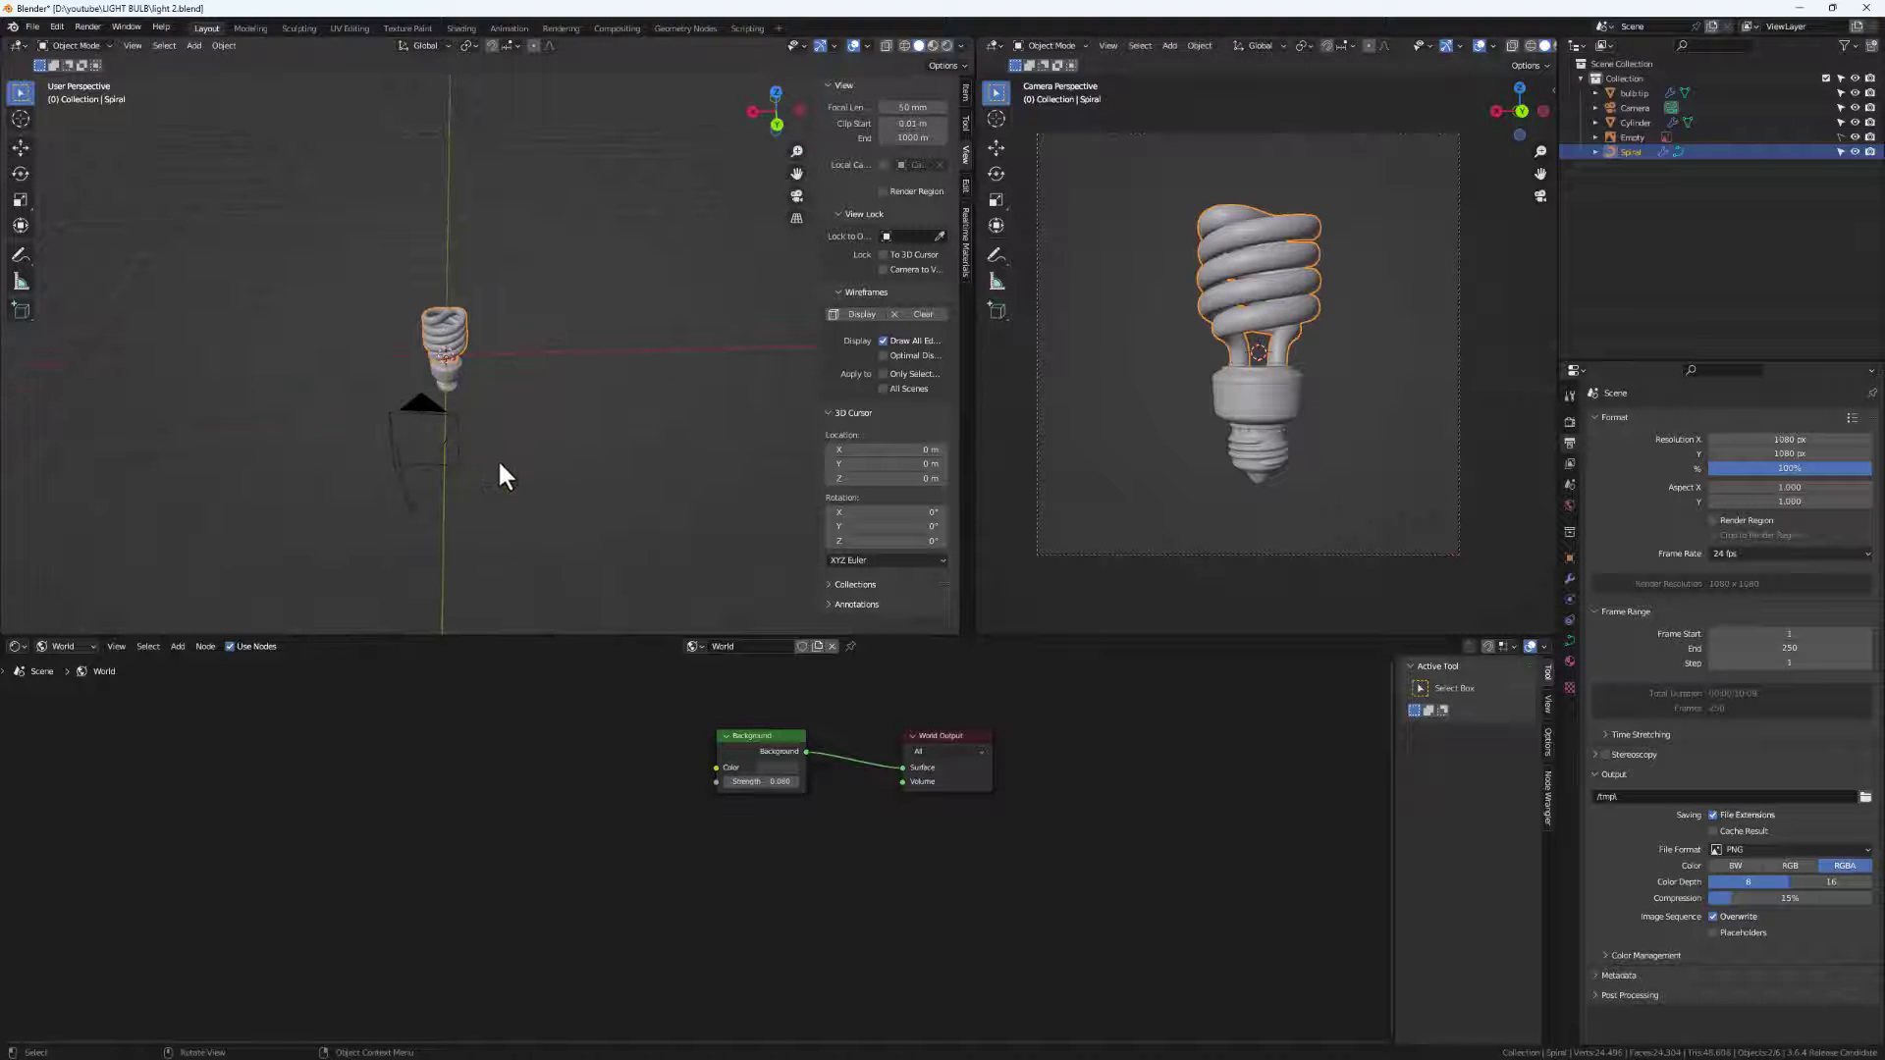
key("shift+a")
mouse_move(498, 473)
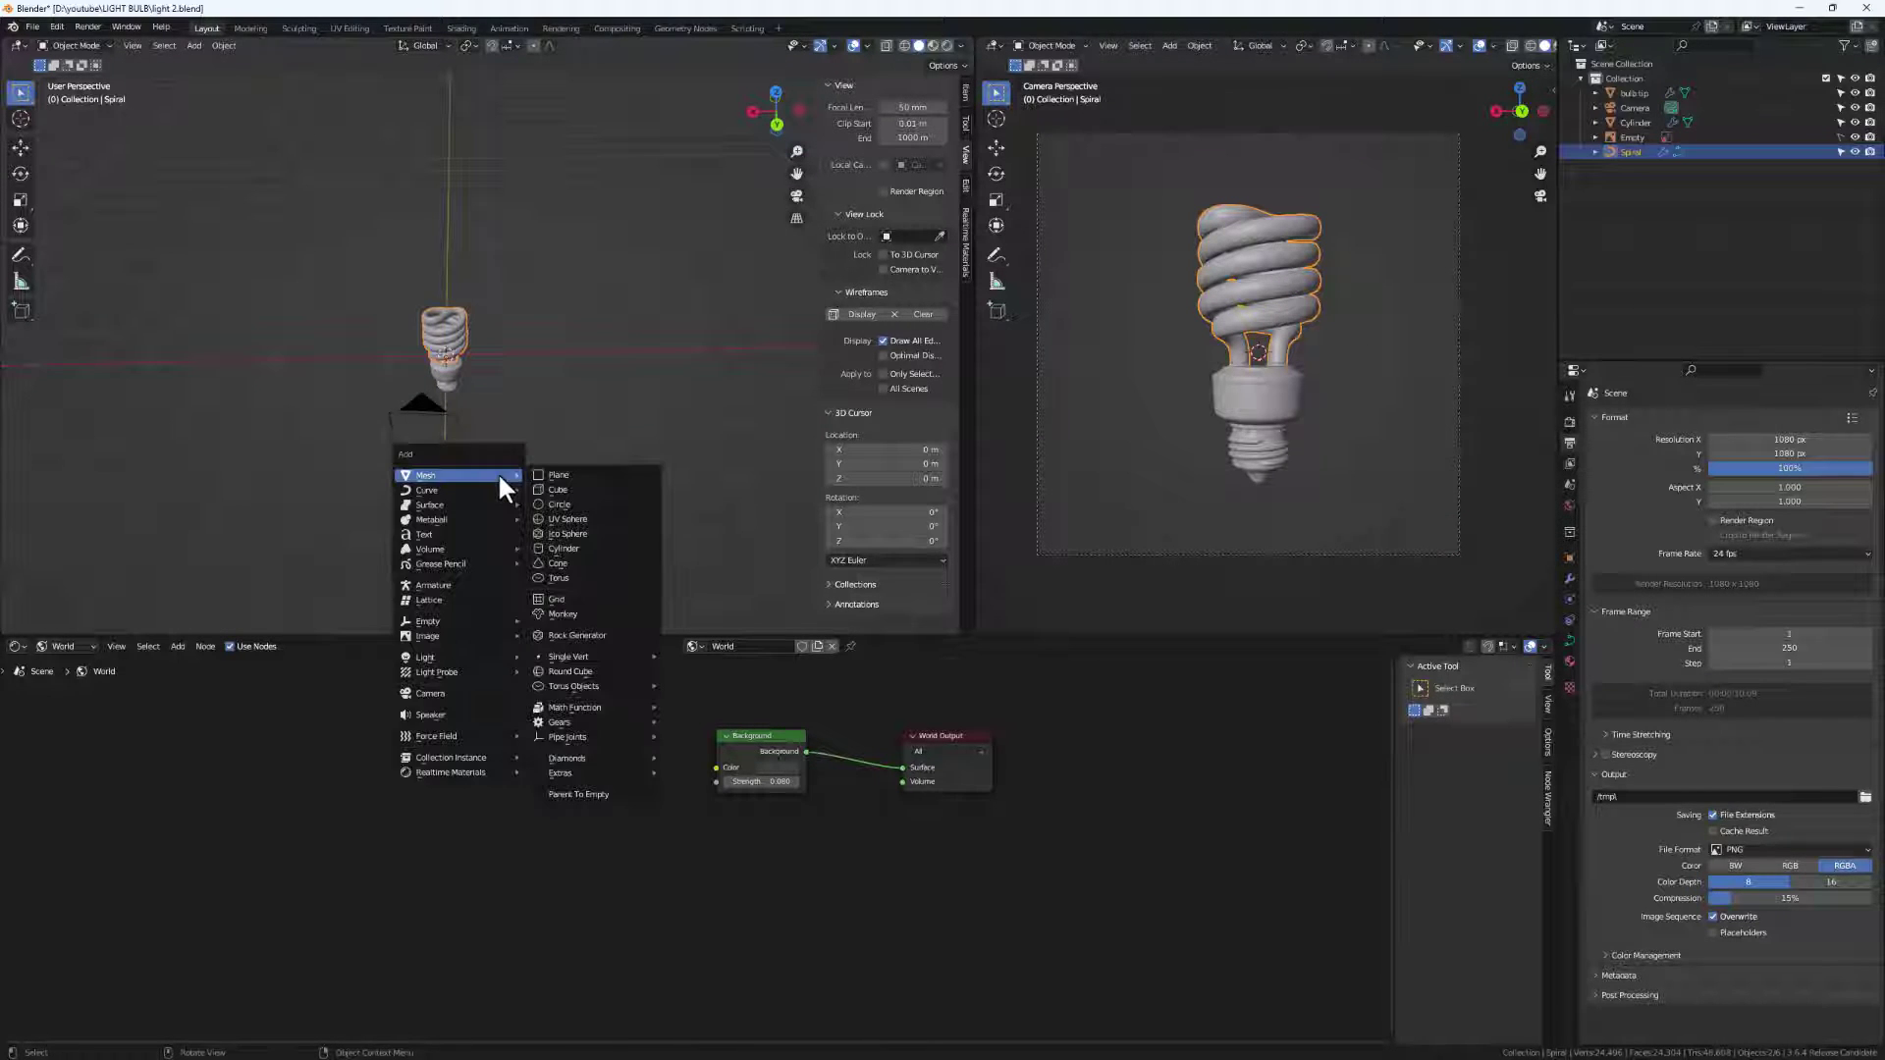
left_click(590, 472)
middle_click_drag(583, 477, 459, 449)
key("g")
key("y")
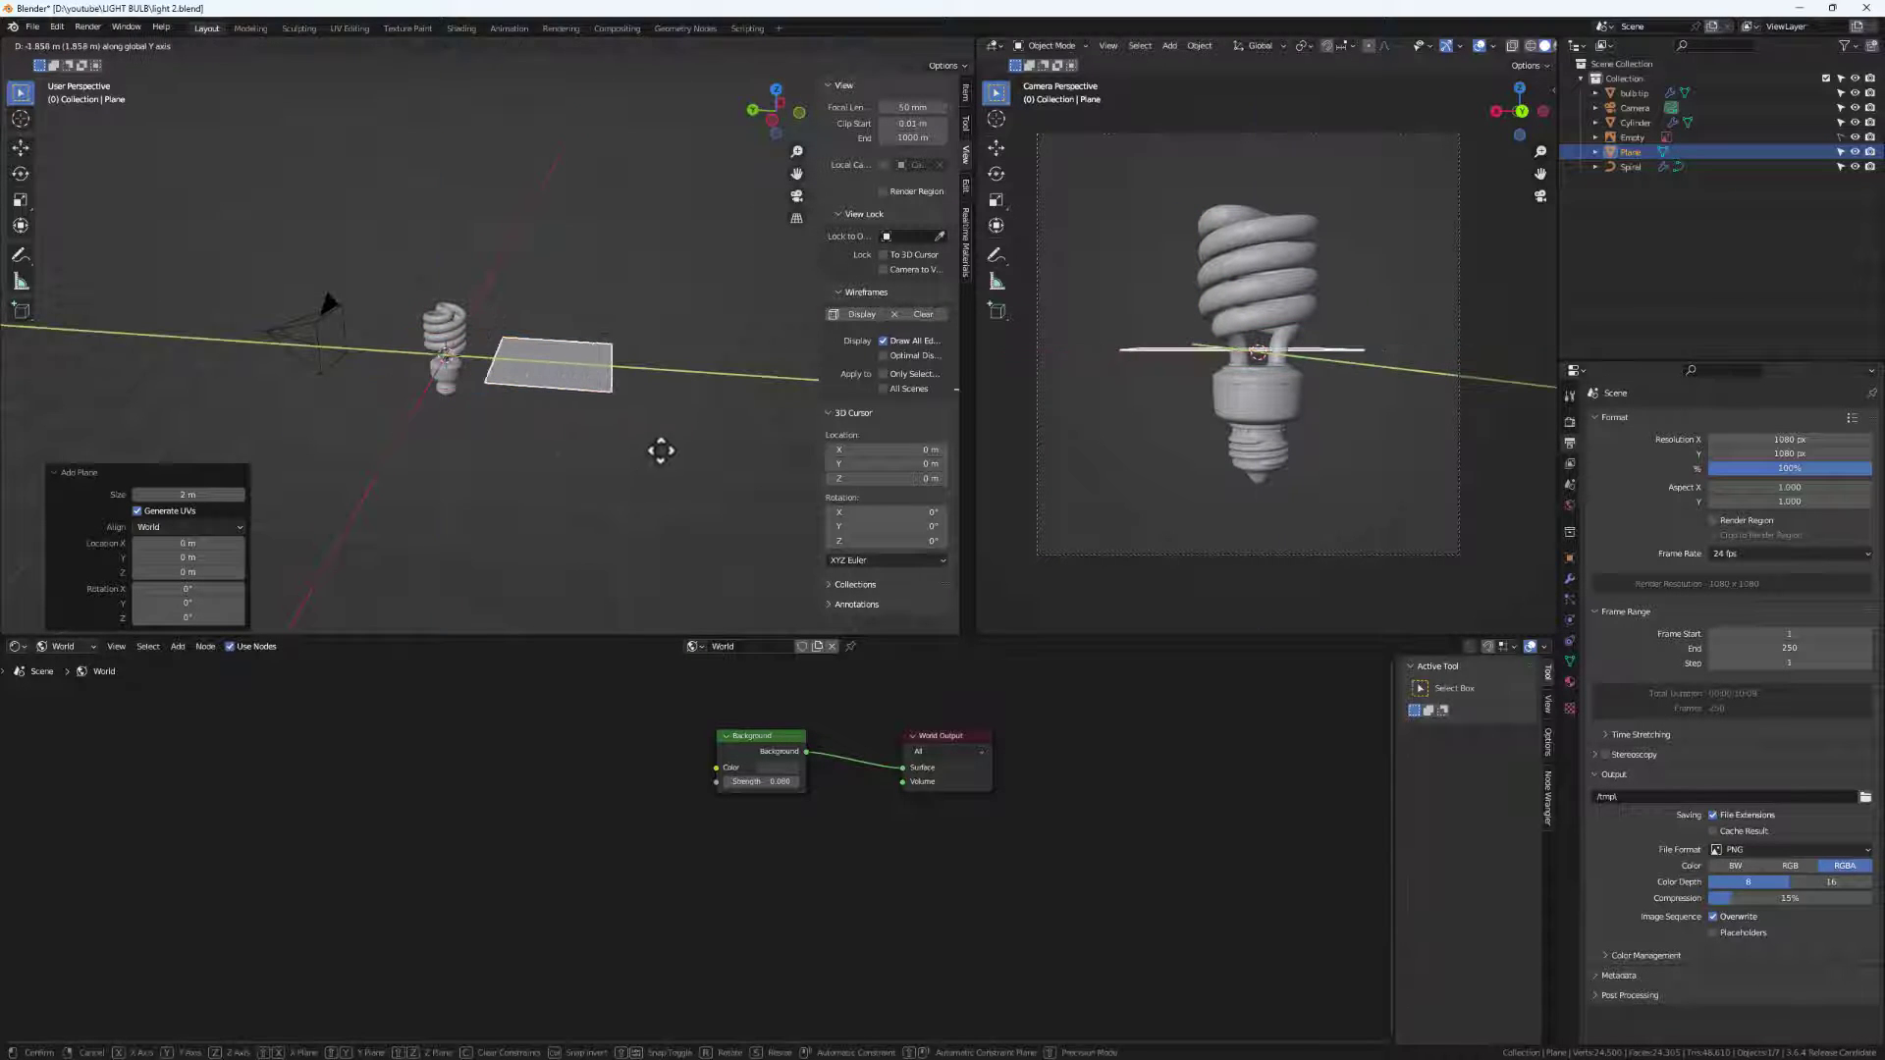
left_click(673, 446)
Rotate the plane 90° about X to stand upright and scale it up by about 2.83.
type("r")
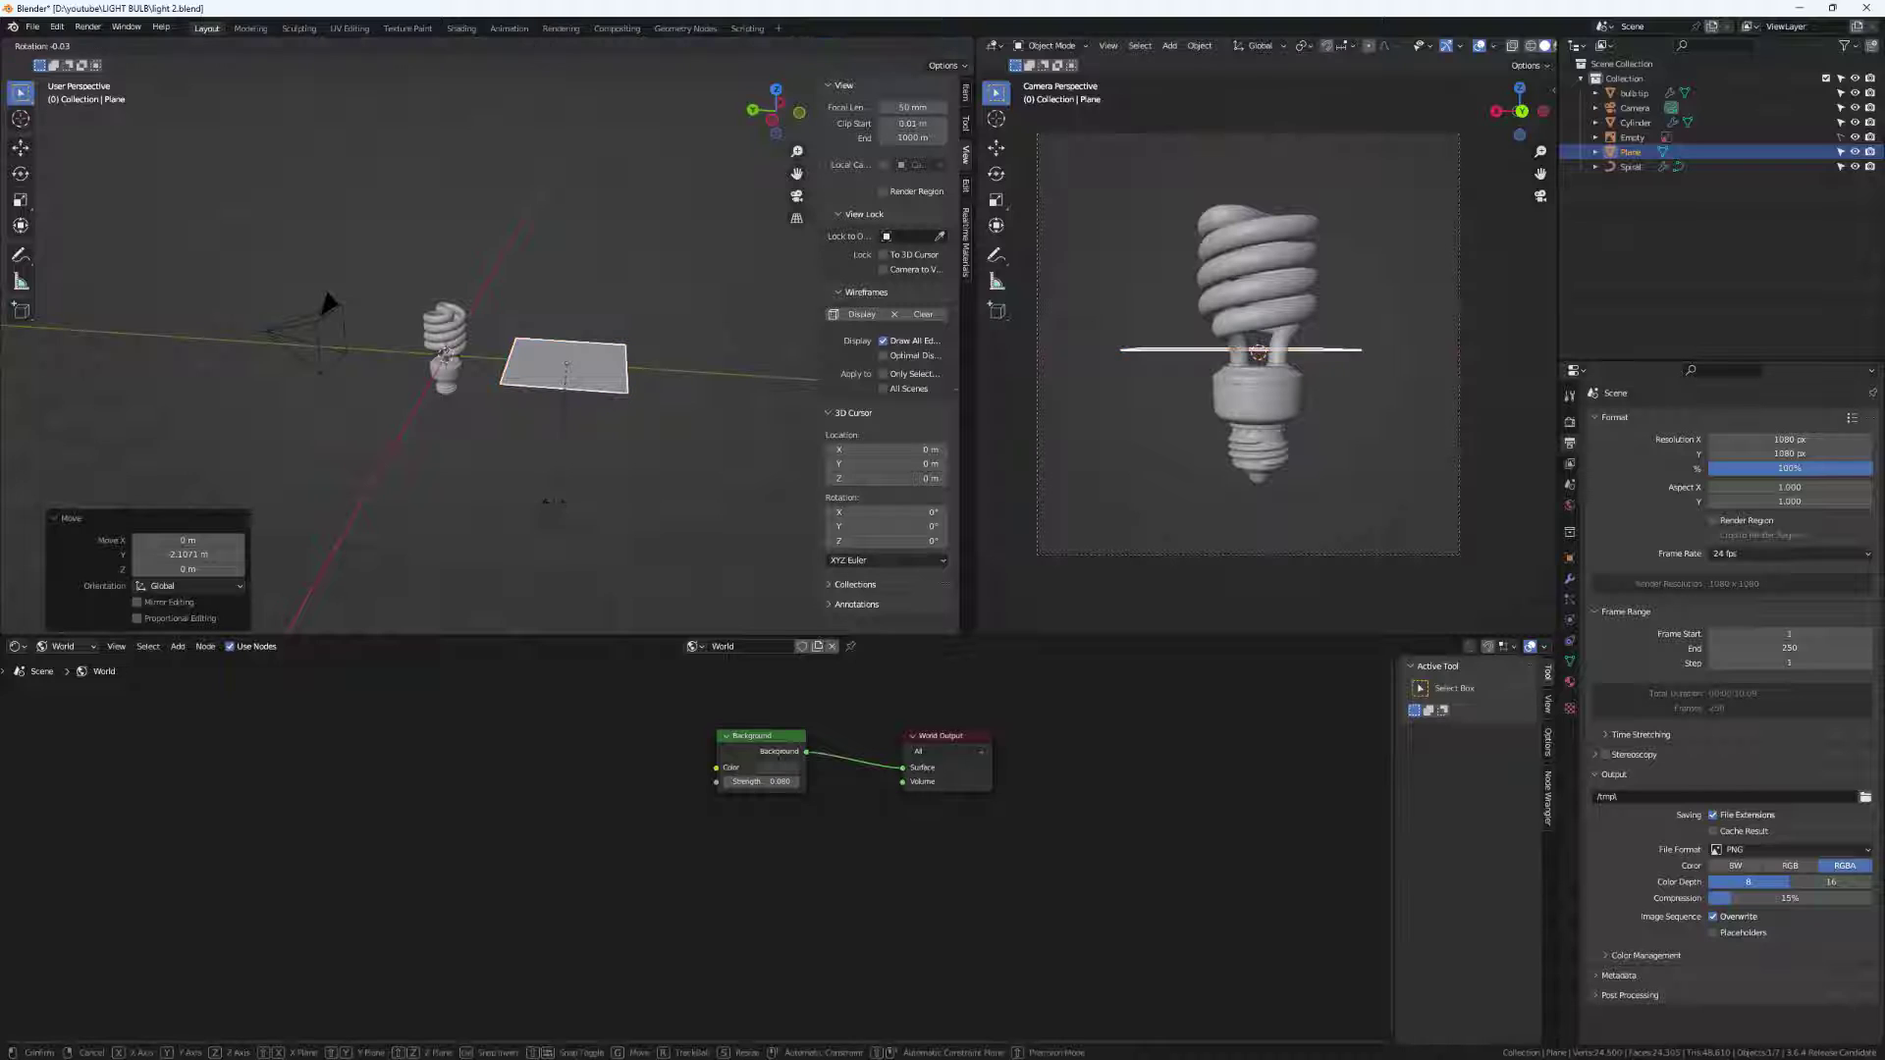
type("x")
type("90")
key("Return")
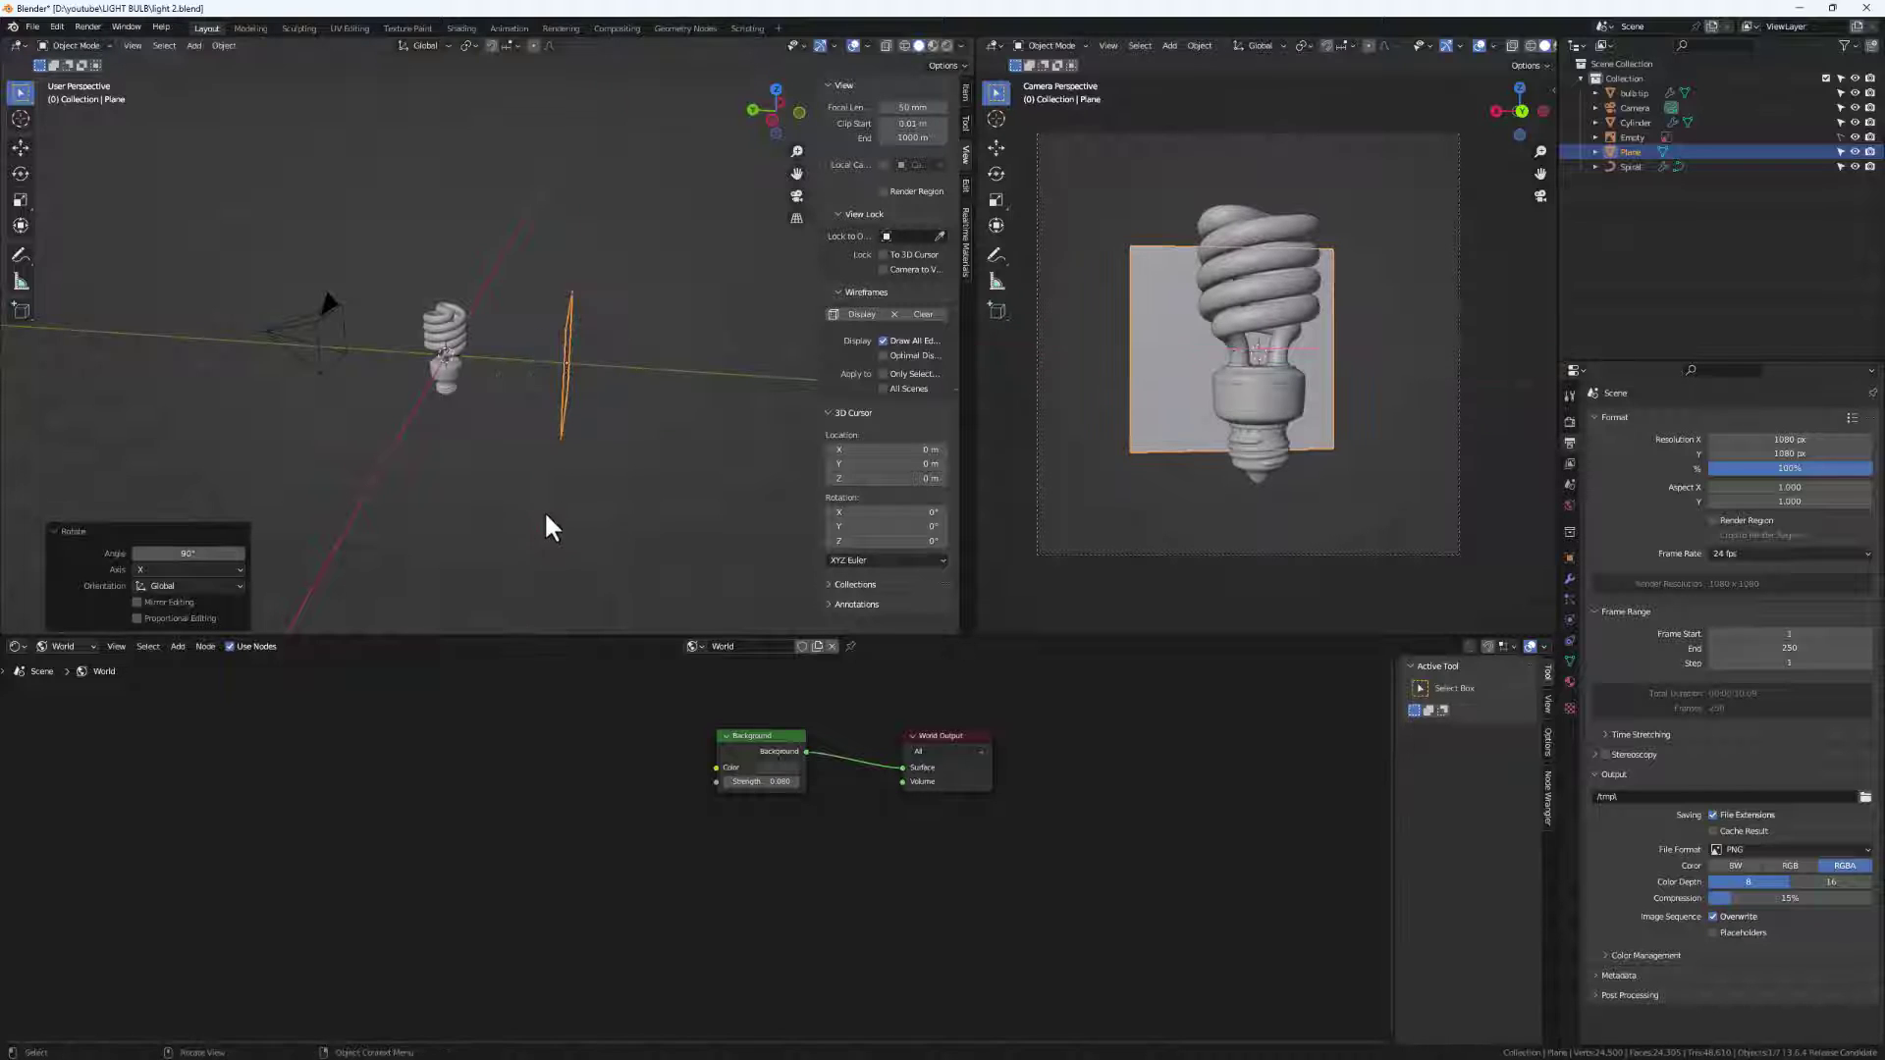
key("s")
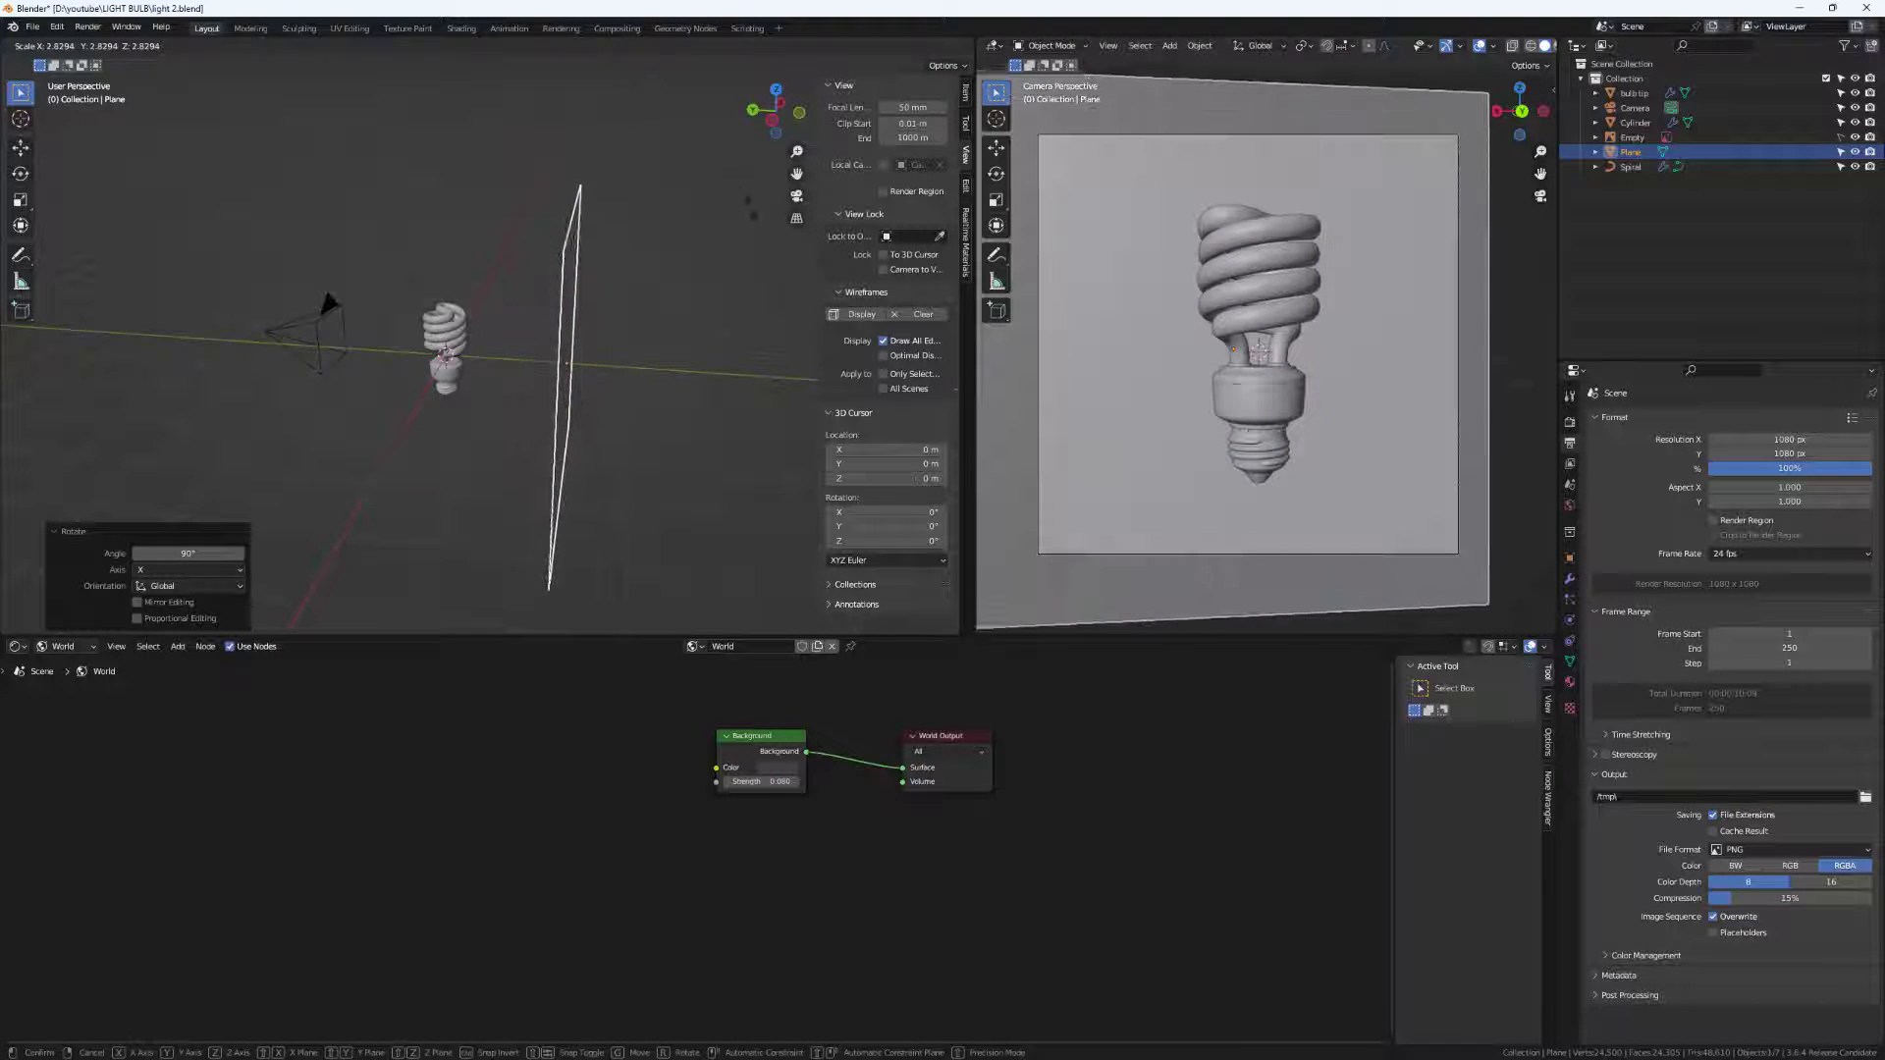
left_click(663, 319)
Move the backdrop plane farther behind the bulb along Y and enlarge it well beyond the camera frame.
key("g")
key("y")
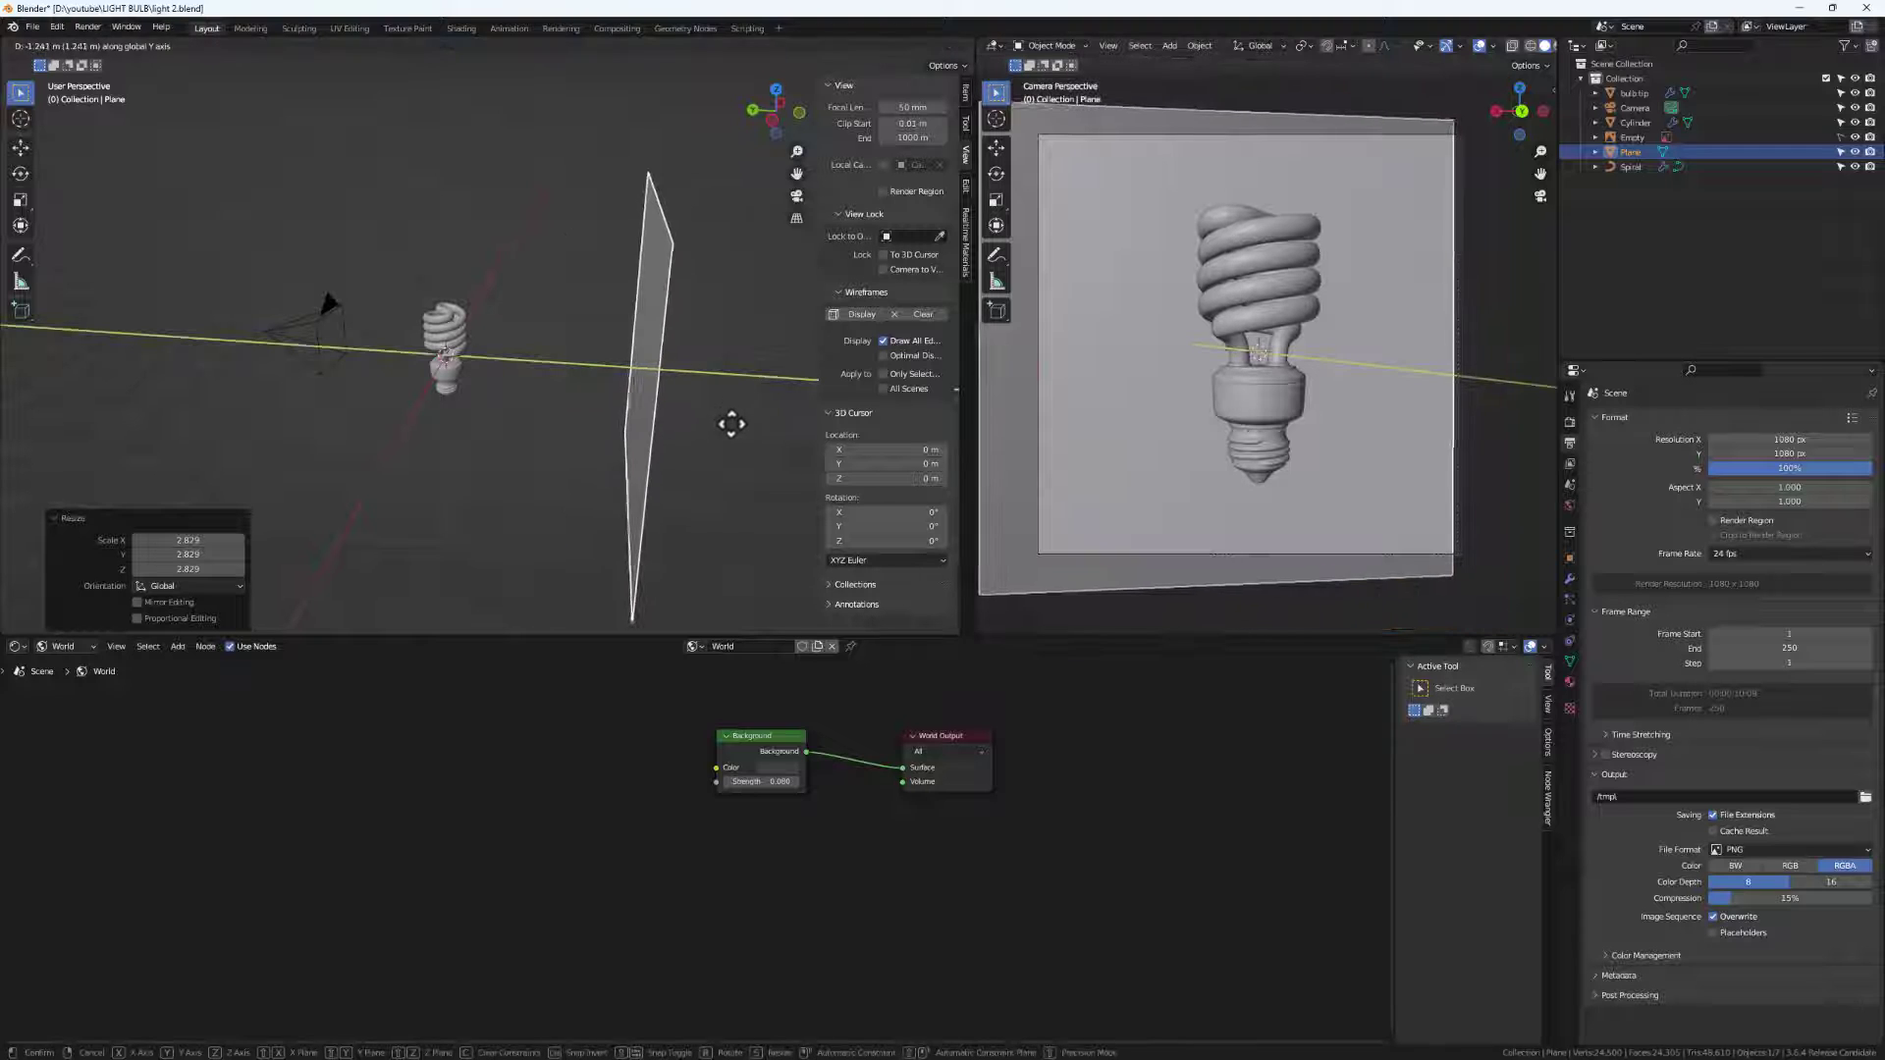
left_click(733, 421)
middle_click_drag(1466, 392, 1302, 339)
left_click(1356, 318)
left_click(628, 417)
key("s")
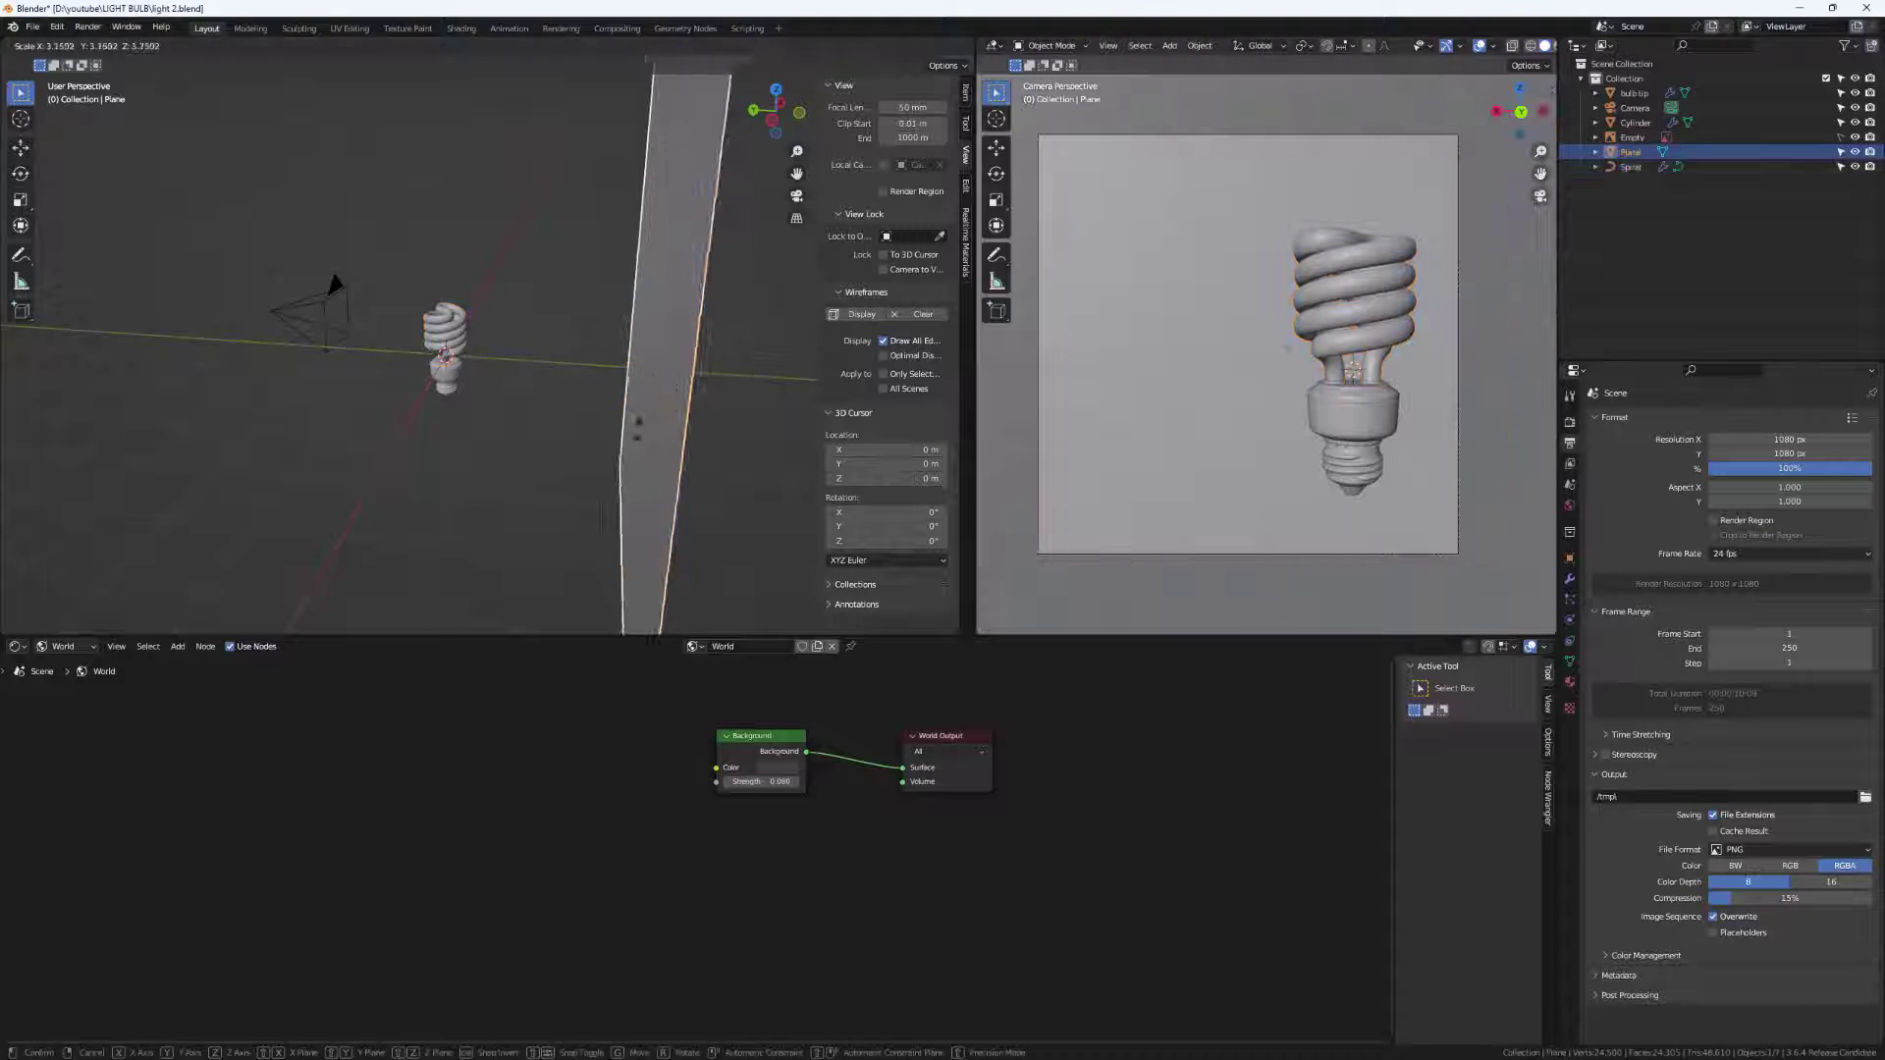
left_click(642, 479)
Recentre the bulb in the camera frame and move the backdrop plane about 2.08 m farther back along Y.
middle_click_drag(1170, 369, 1252, 366)
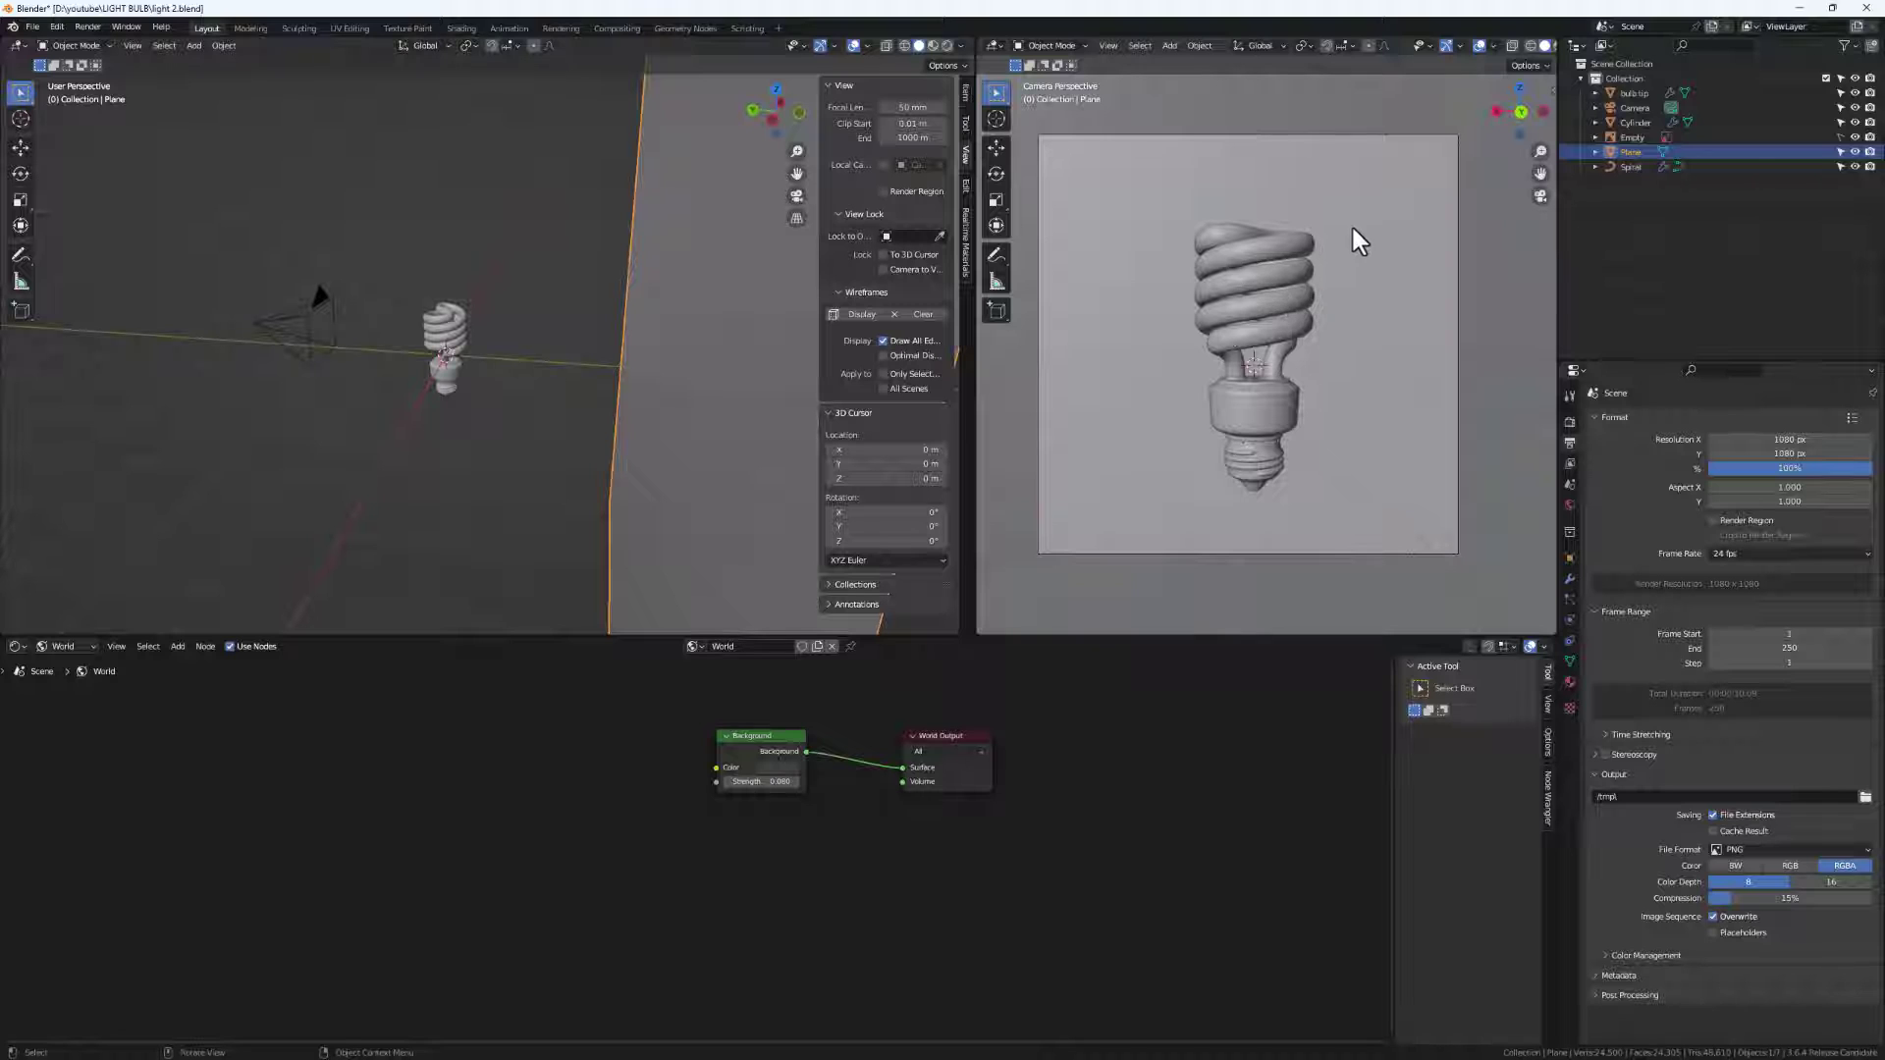
middle_click_drag(677, 350, 659, 380)
key("g")
key("y")
left_click(725, 381)
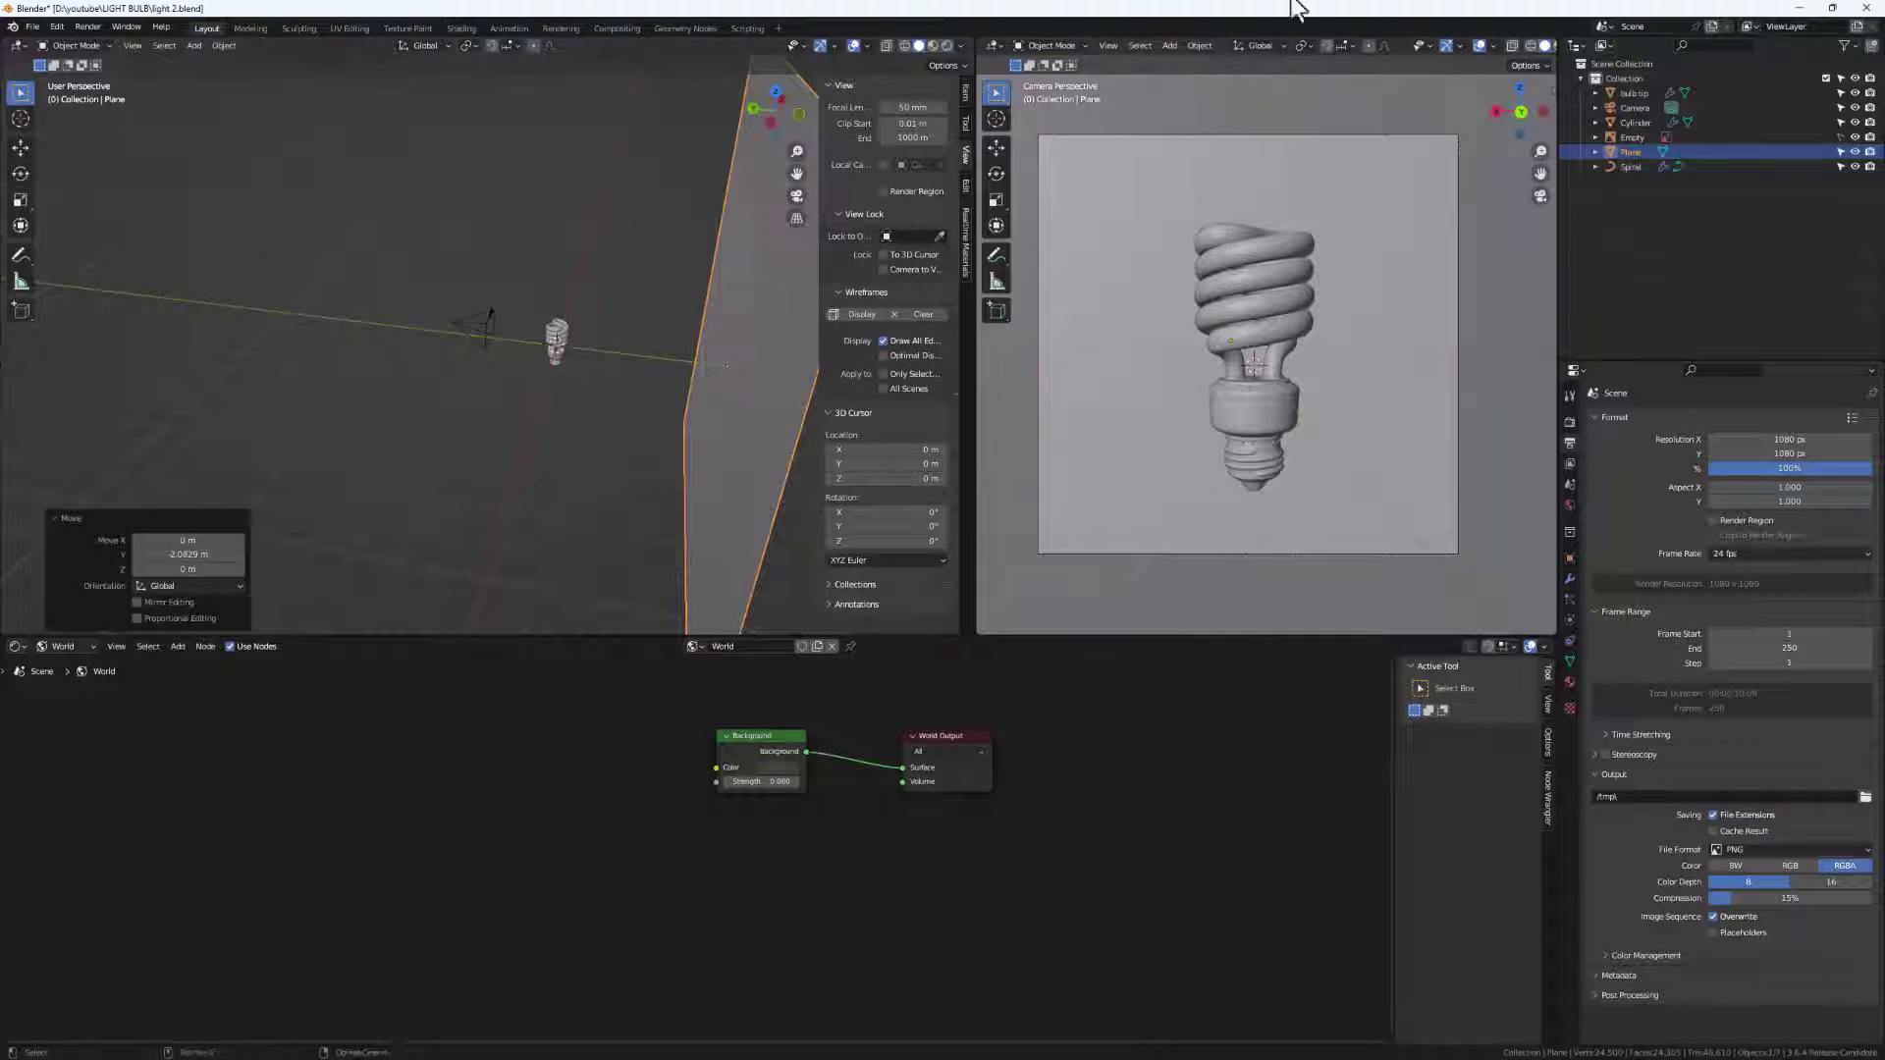
Switch the camera viewport to rendered shading and unlink the spiral's material in the Shader Editor's Object mode.
scroll(1522, 43, "down", 2)
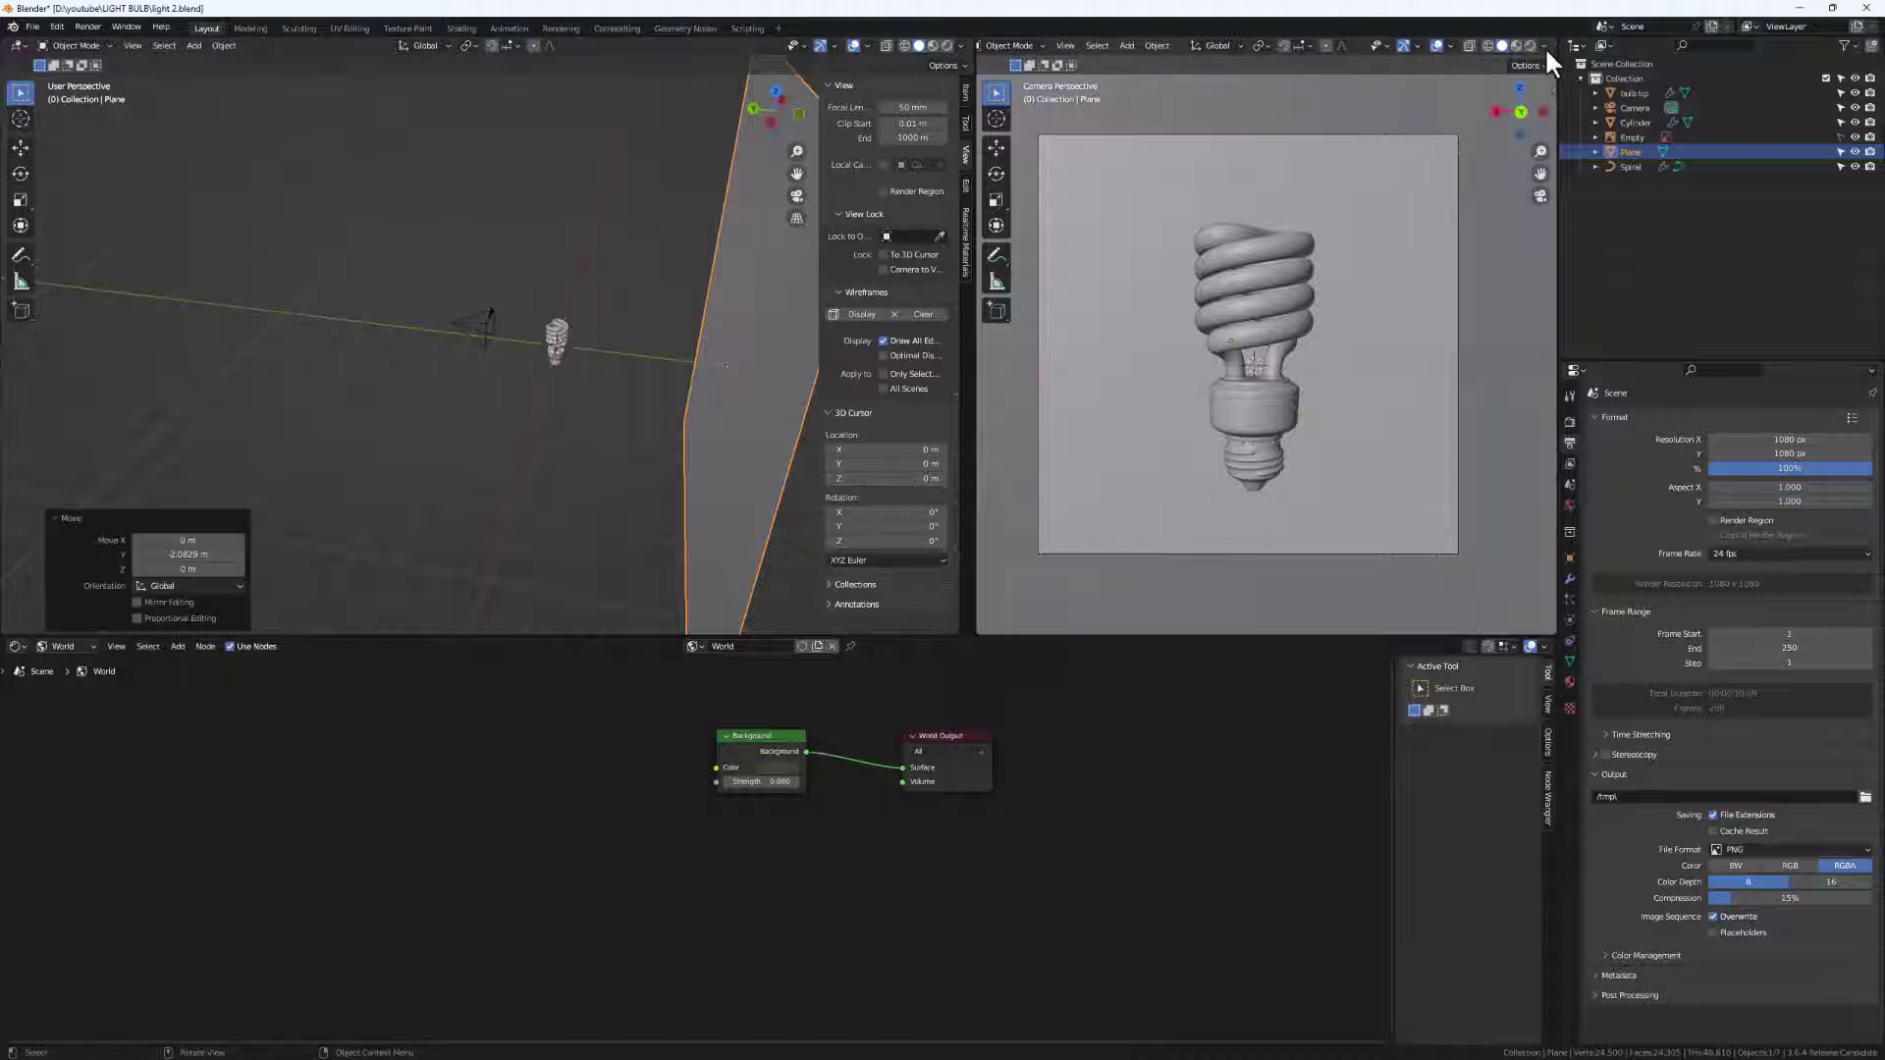
left_click(1530, 45)
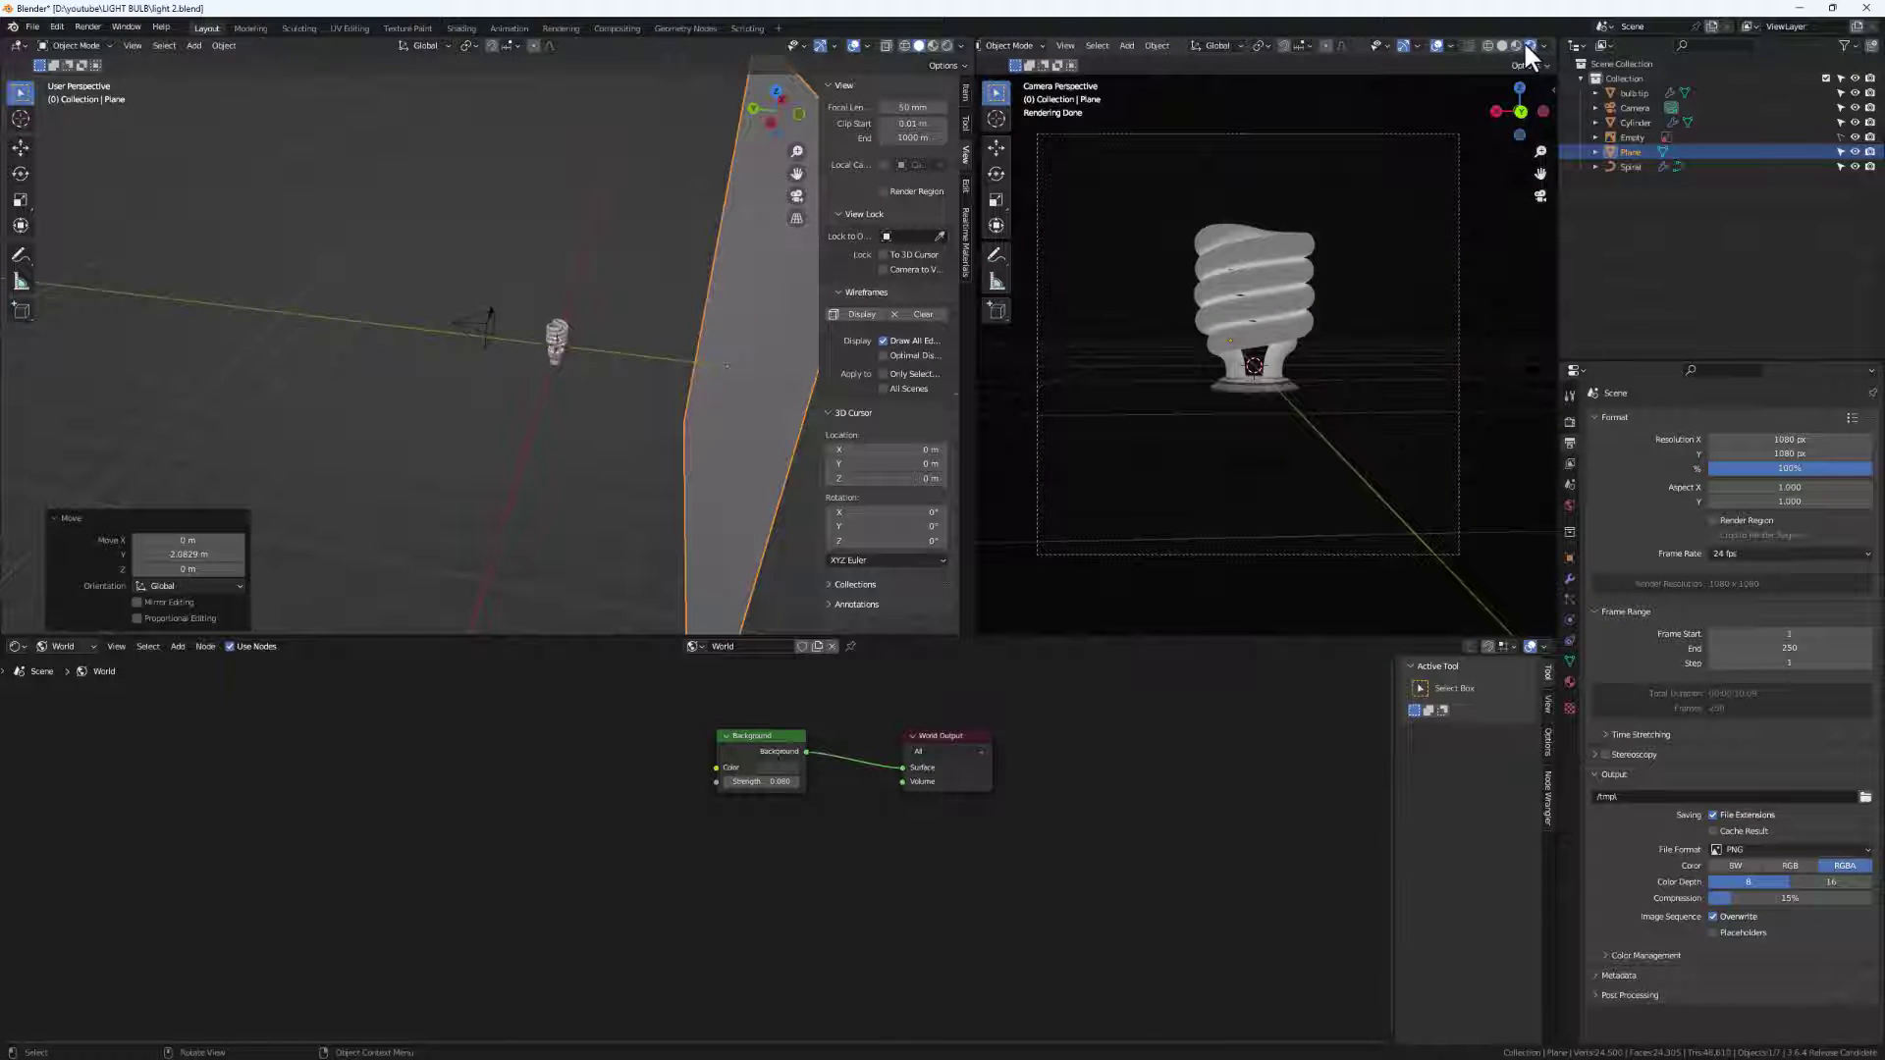
left_click(1280, 281)
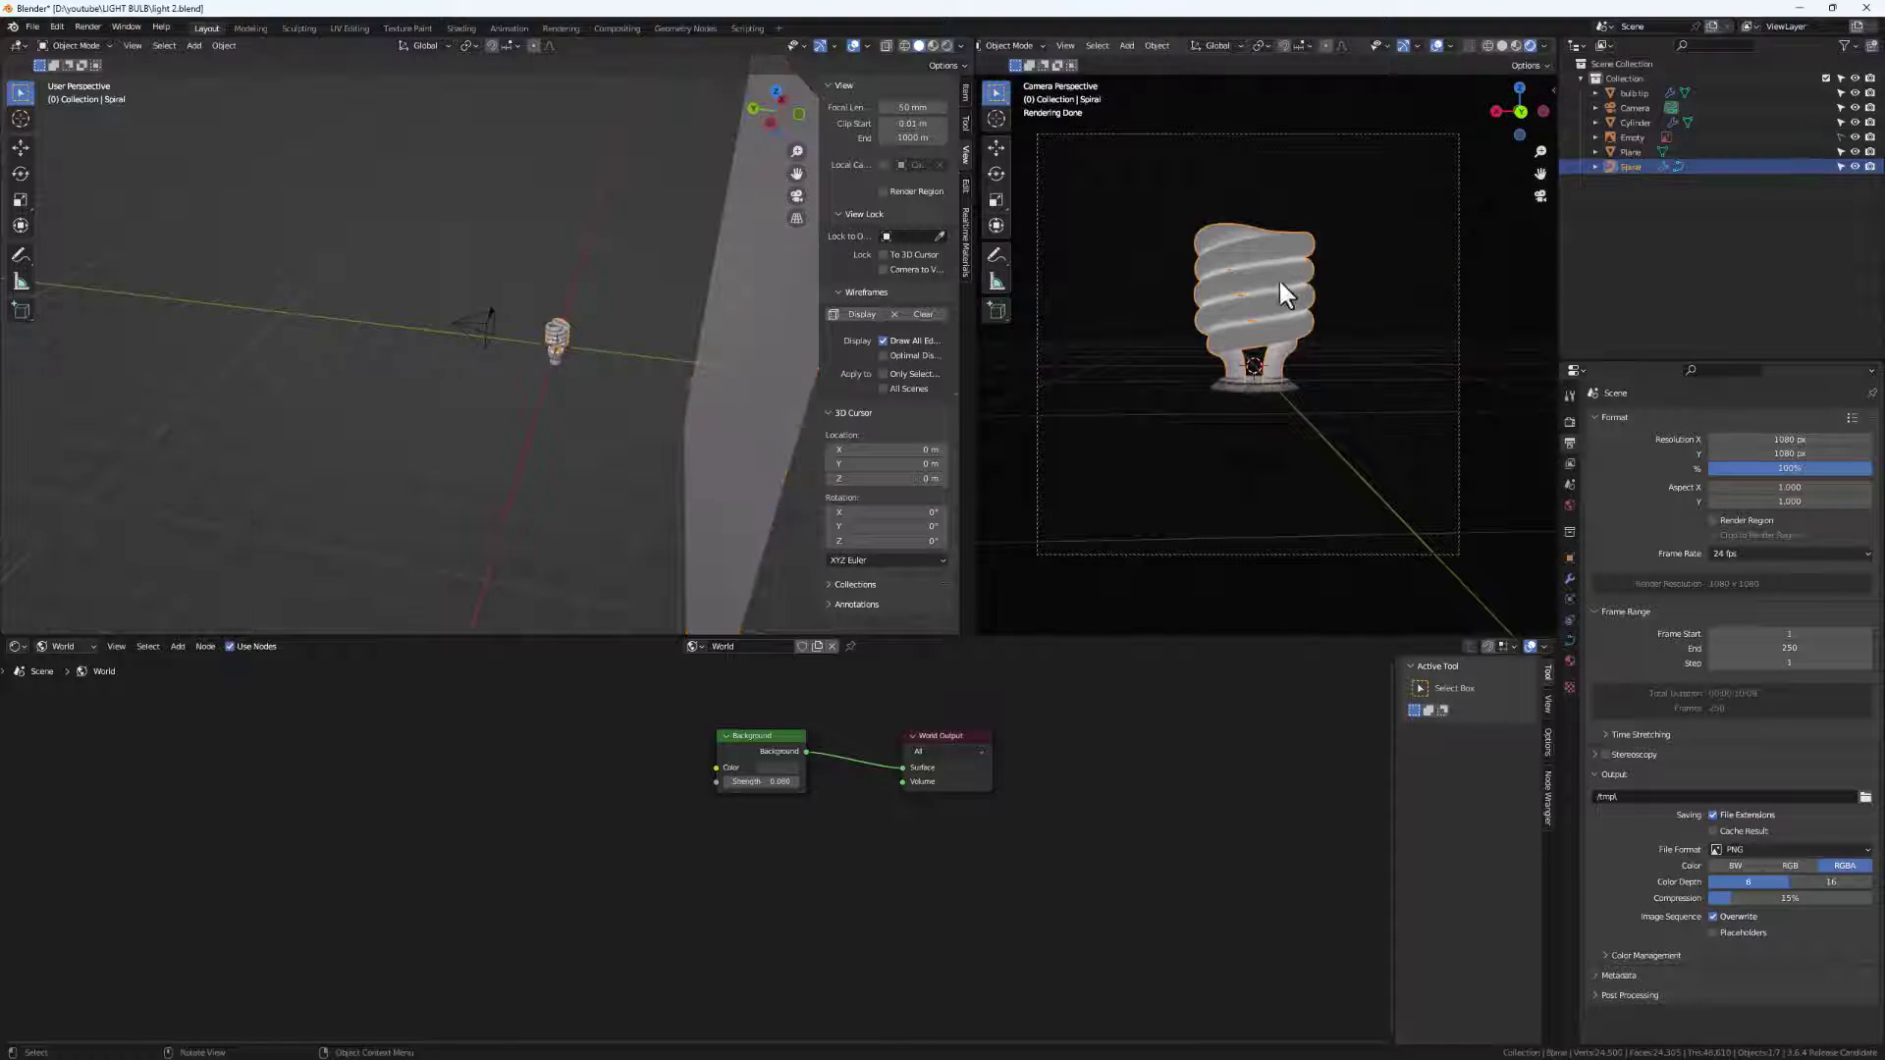
left_click(67, 650)
left_click(59, 671)
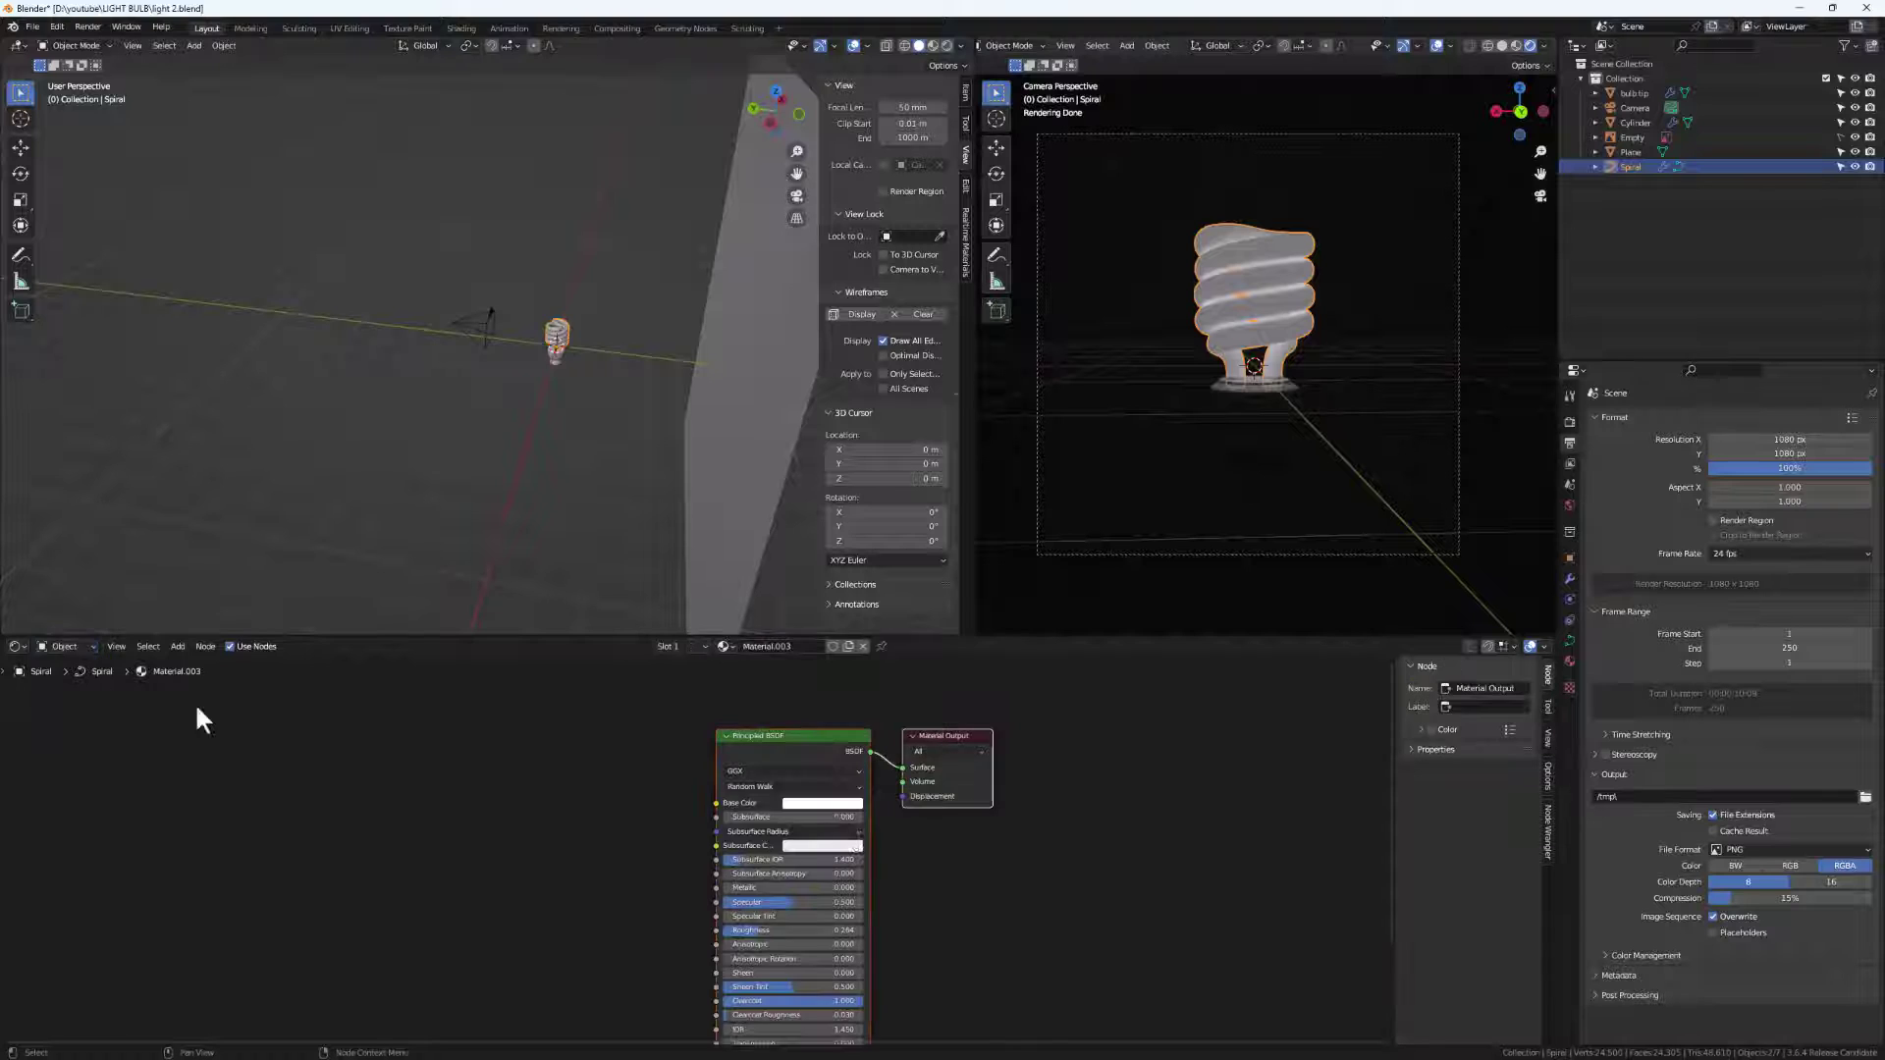
left_click(859, 743)
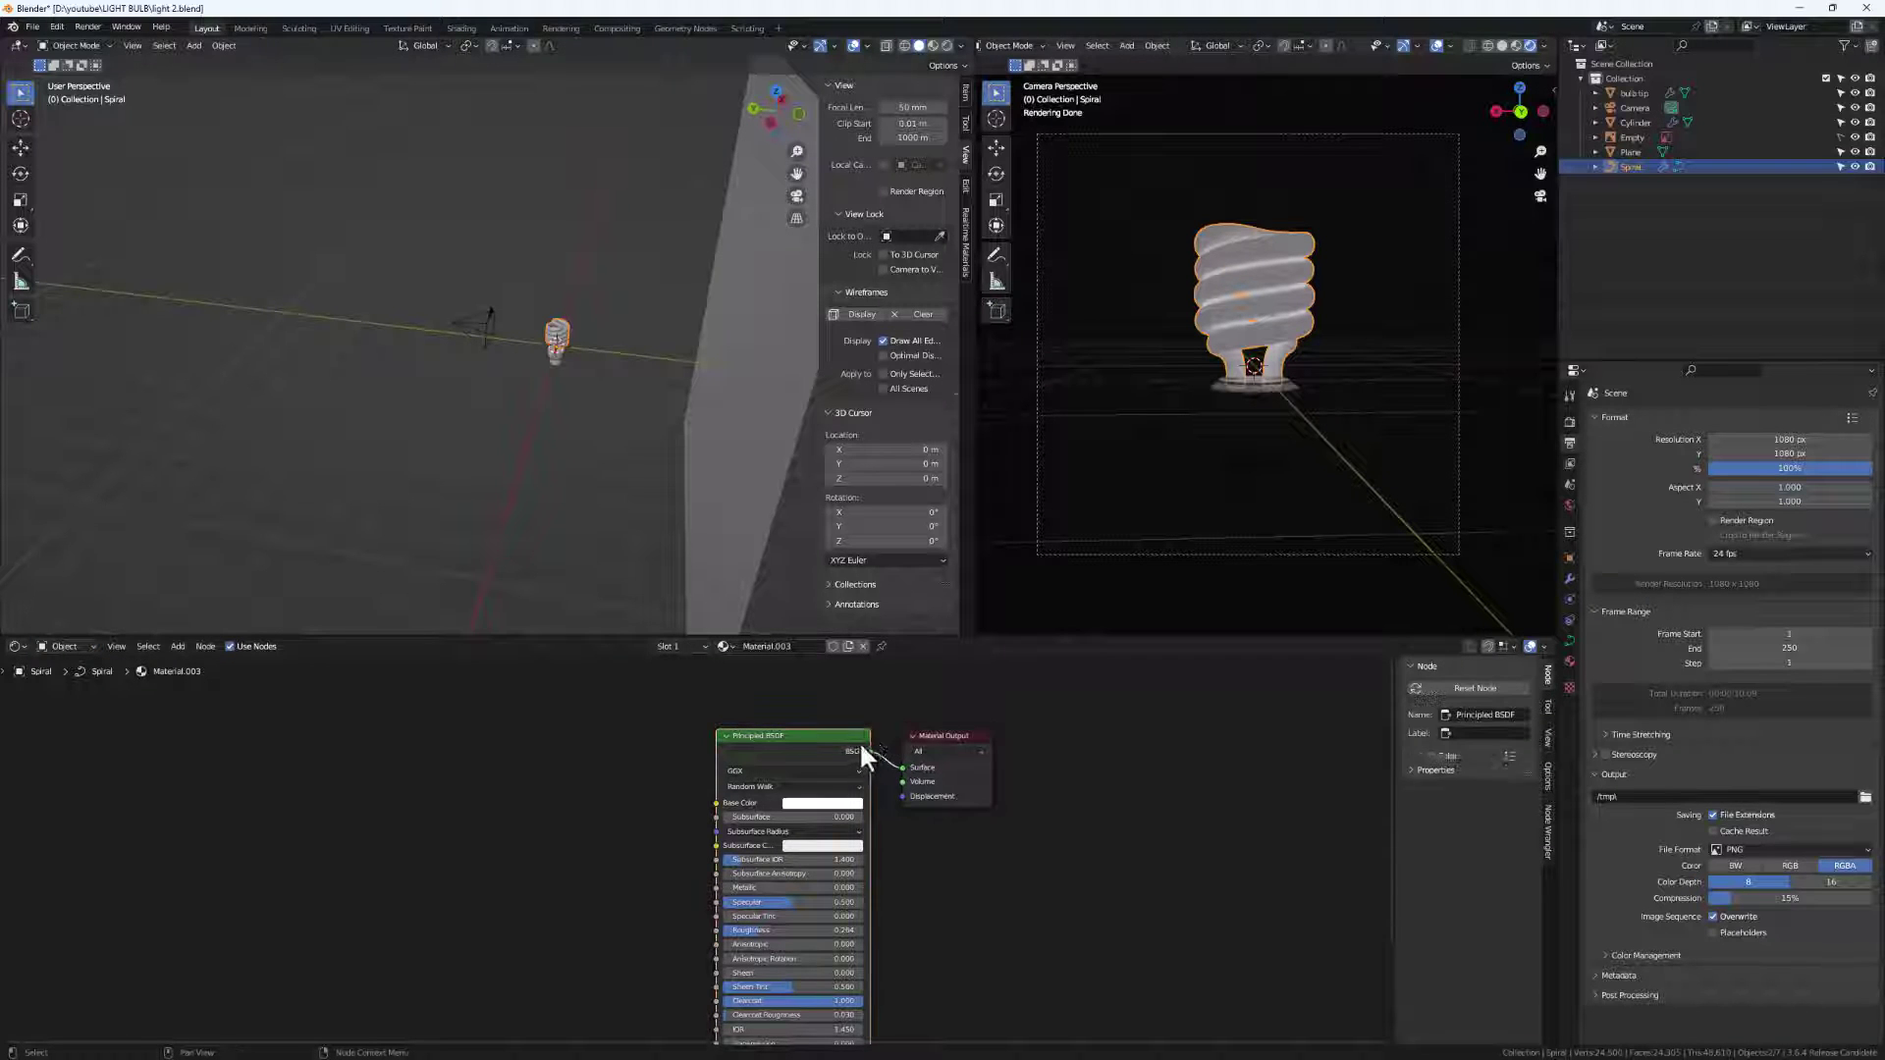
left_click(862, 647)
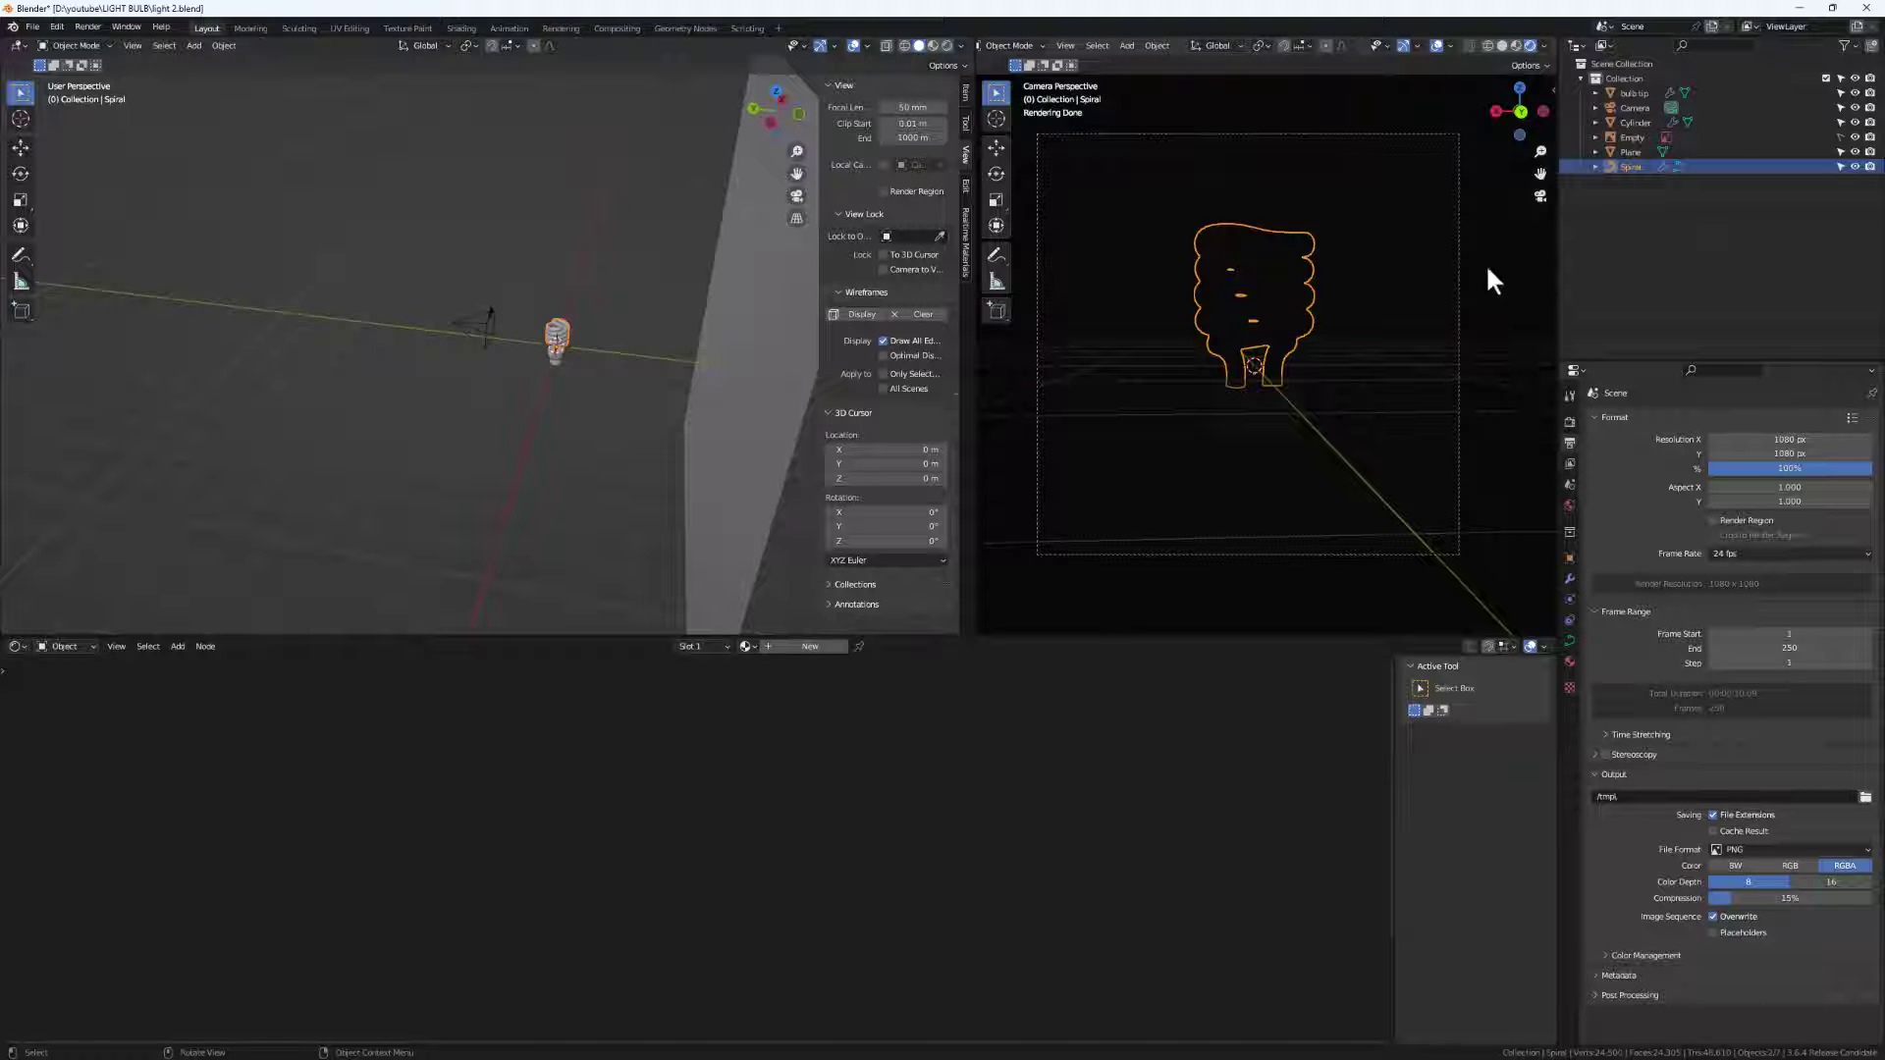
Check the render engine and device in the render properties.
left_click(1569, 420)
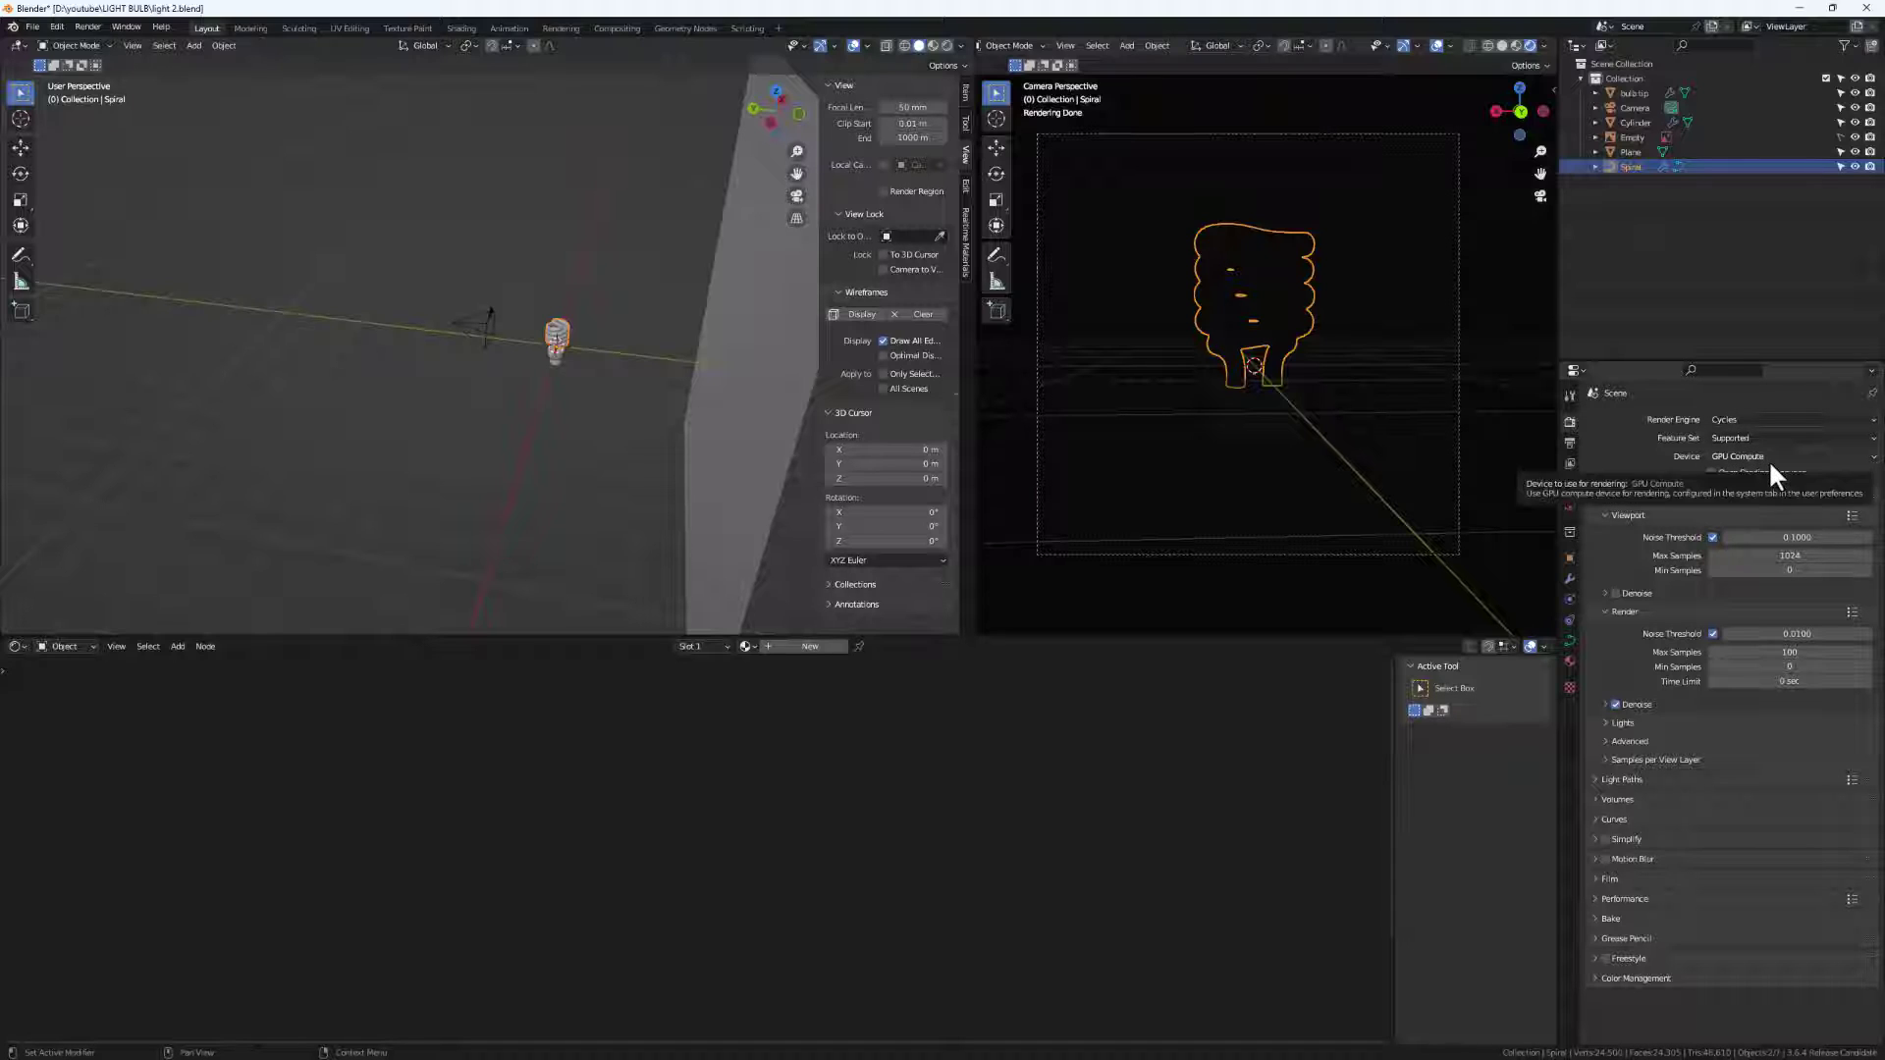
scroll(547, 412, "down", 2)
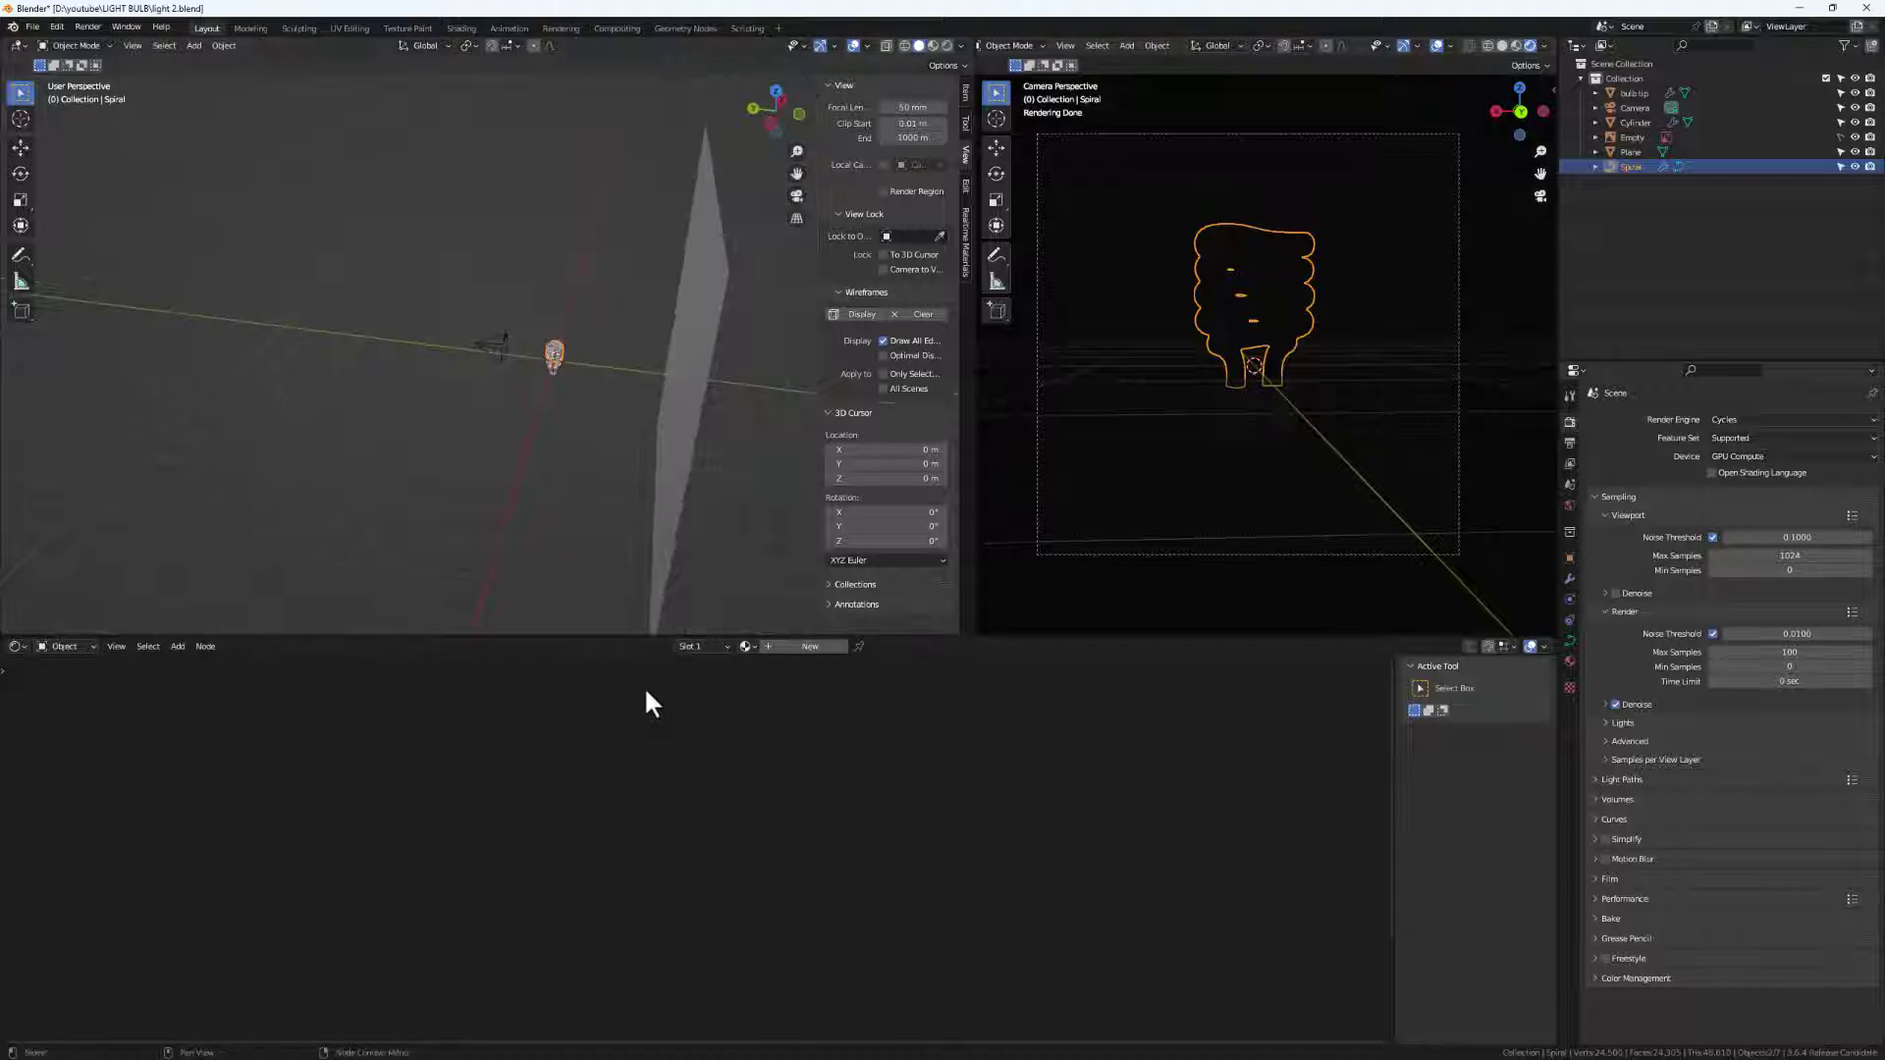
Switch the Shader Editor to World and add Texture Coordinate, Mapping and Environment Texture nodes feeding the Background node.
left_click(64, 646)
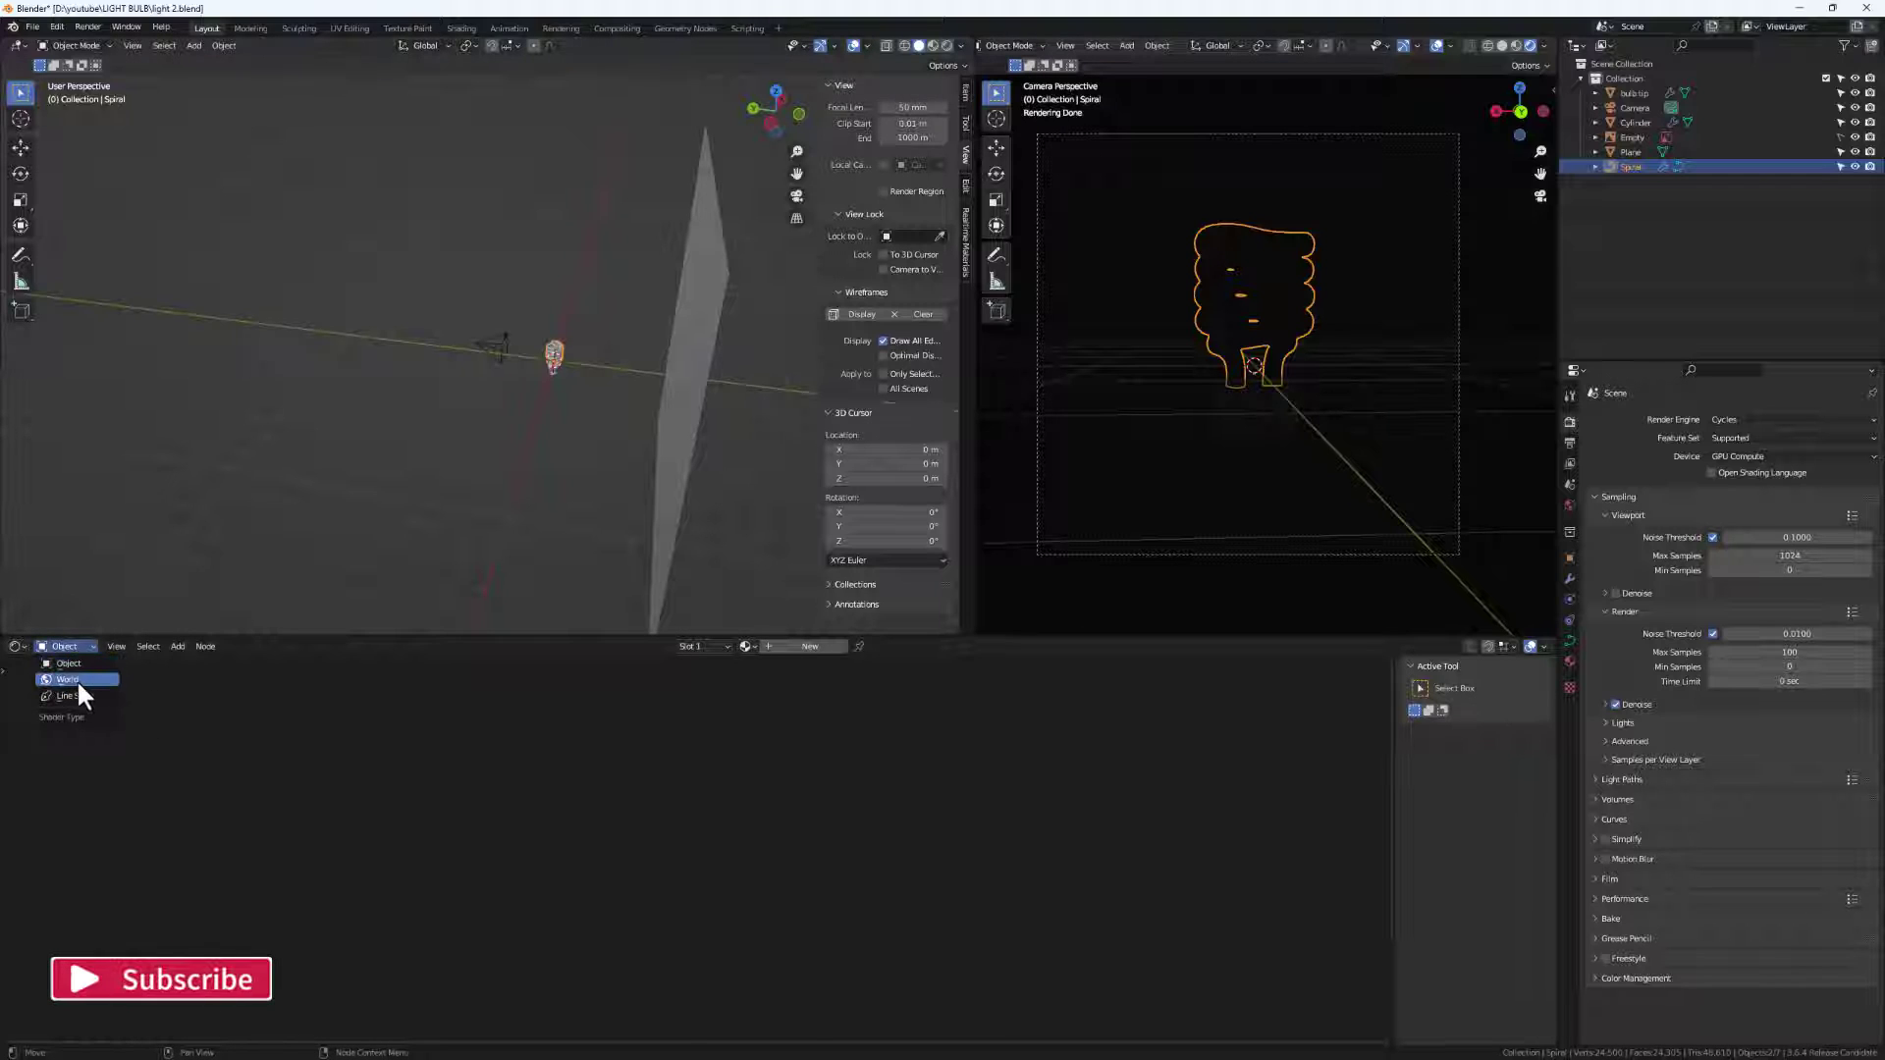
left_click(77, 679)
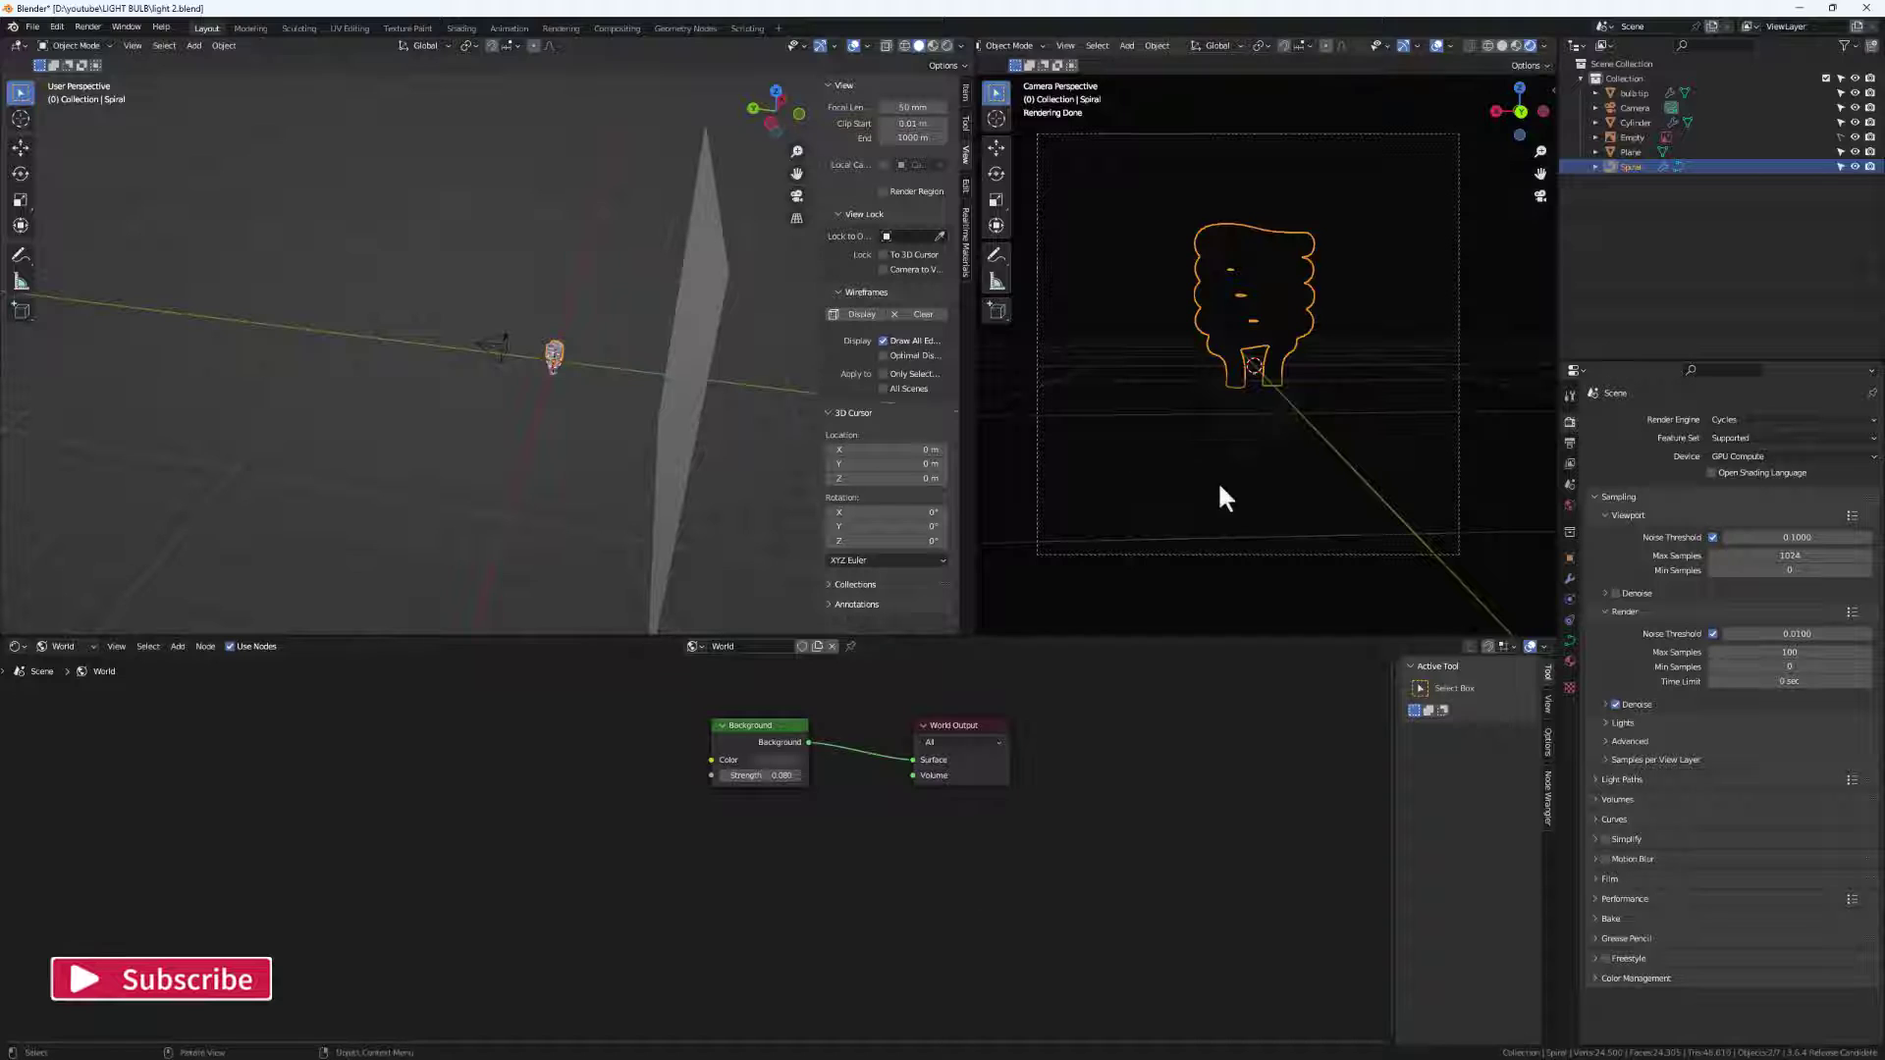
left_click(757, 727)
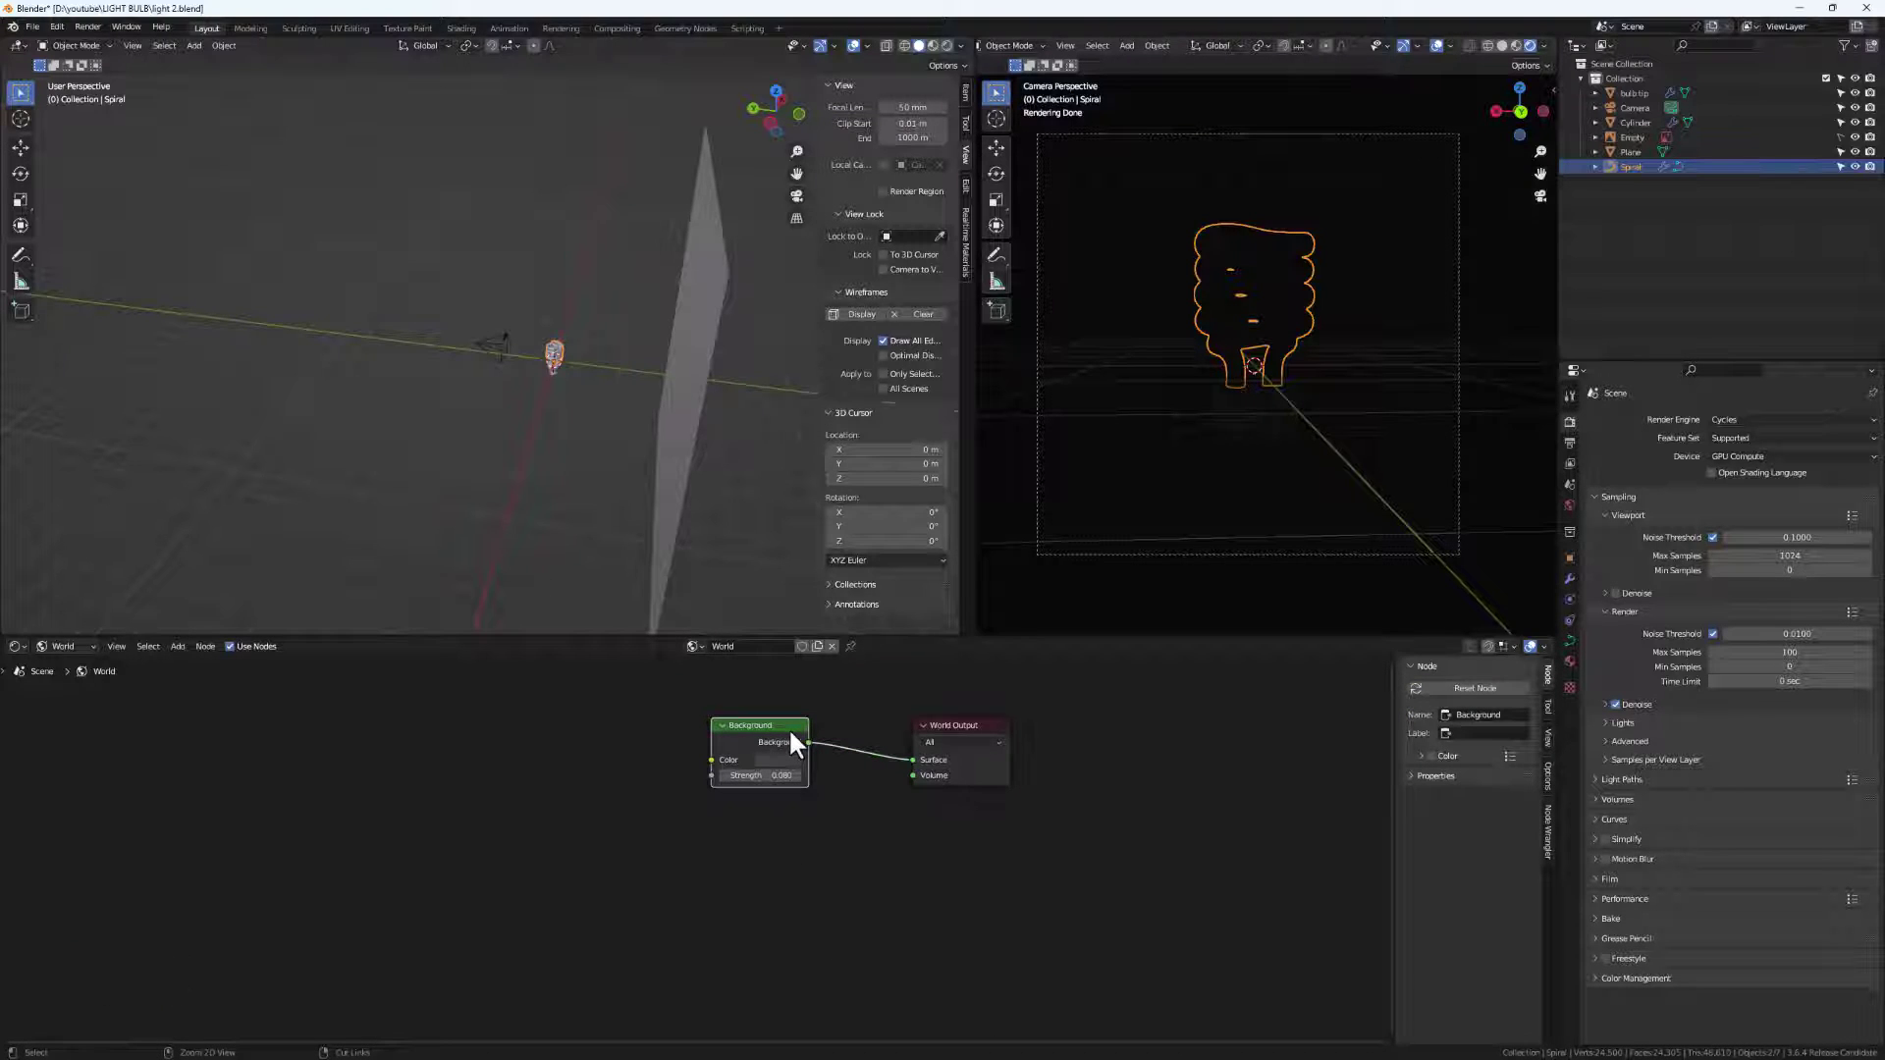
key("ctrl+t")
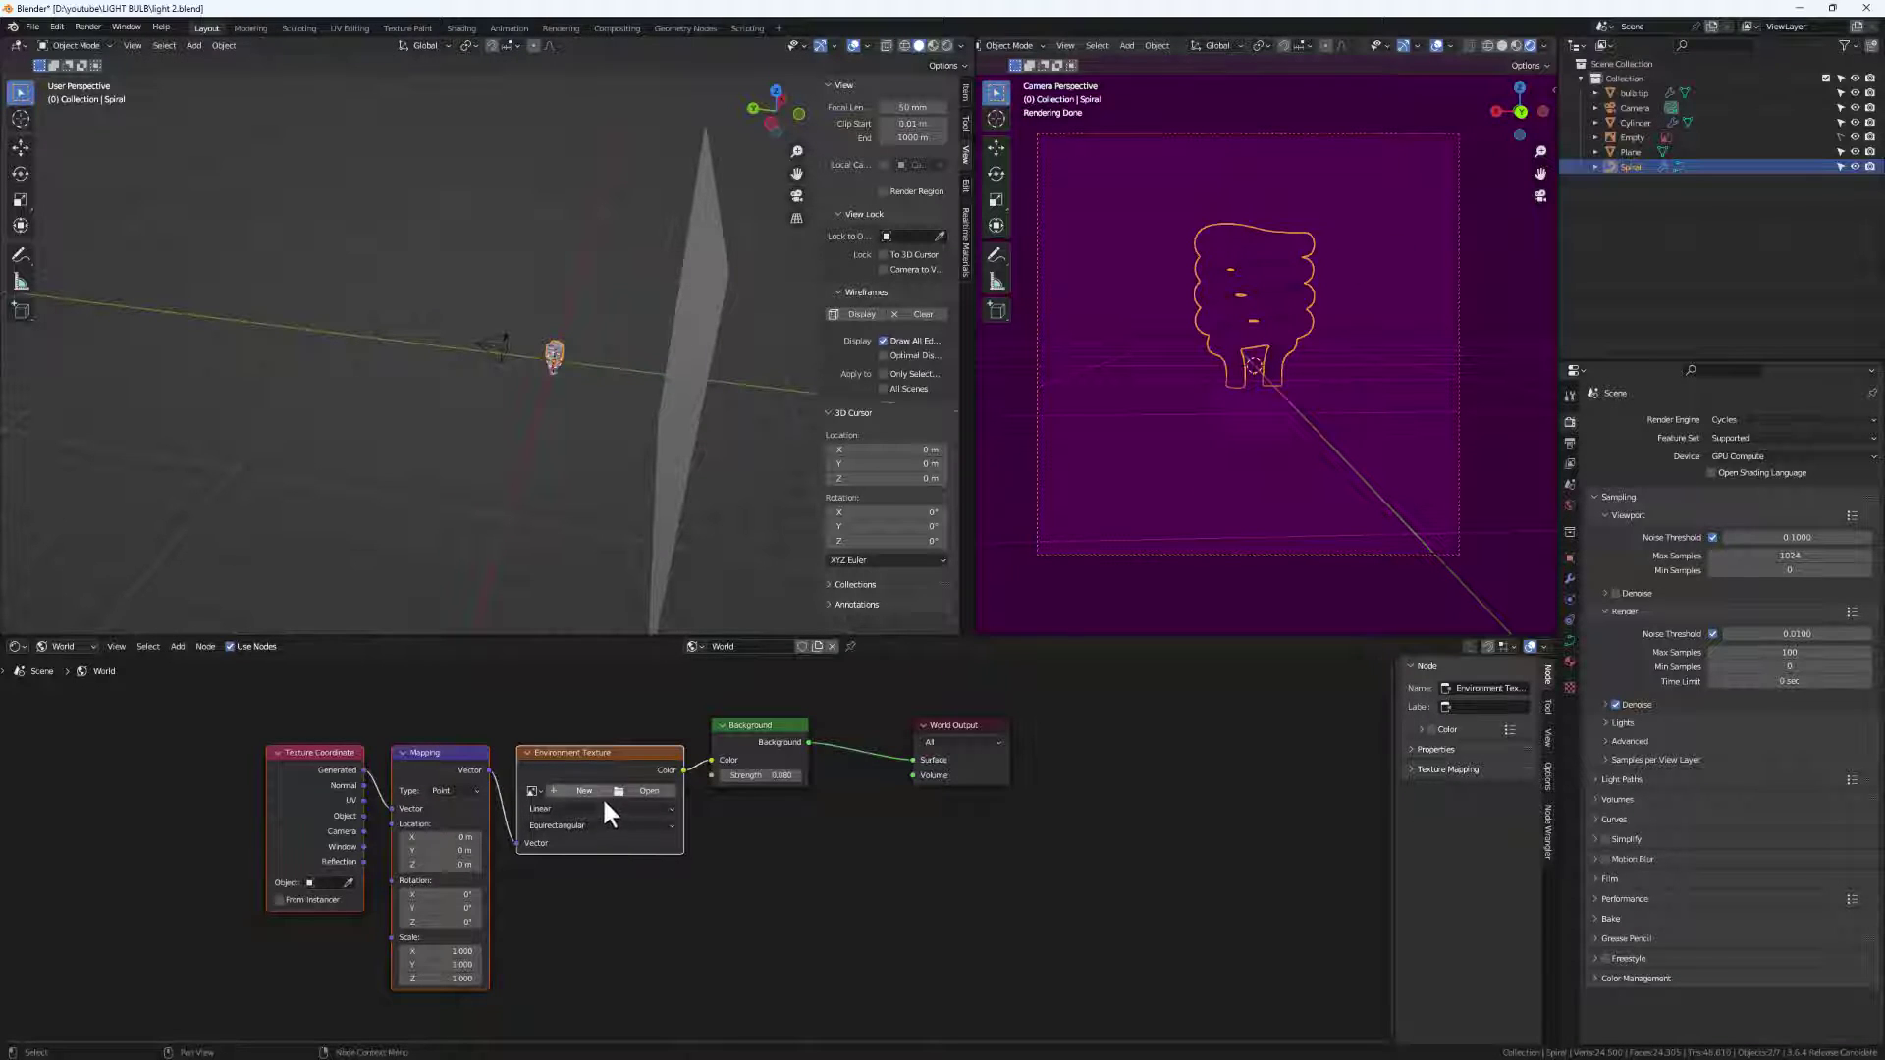
Load modern_buildings_2_2k.hdr from the HDRI folder into the Environment Texture node.
left_click(648, 790)
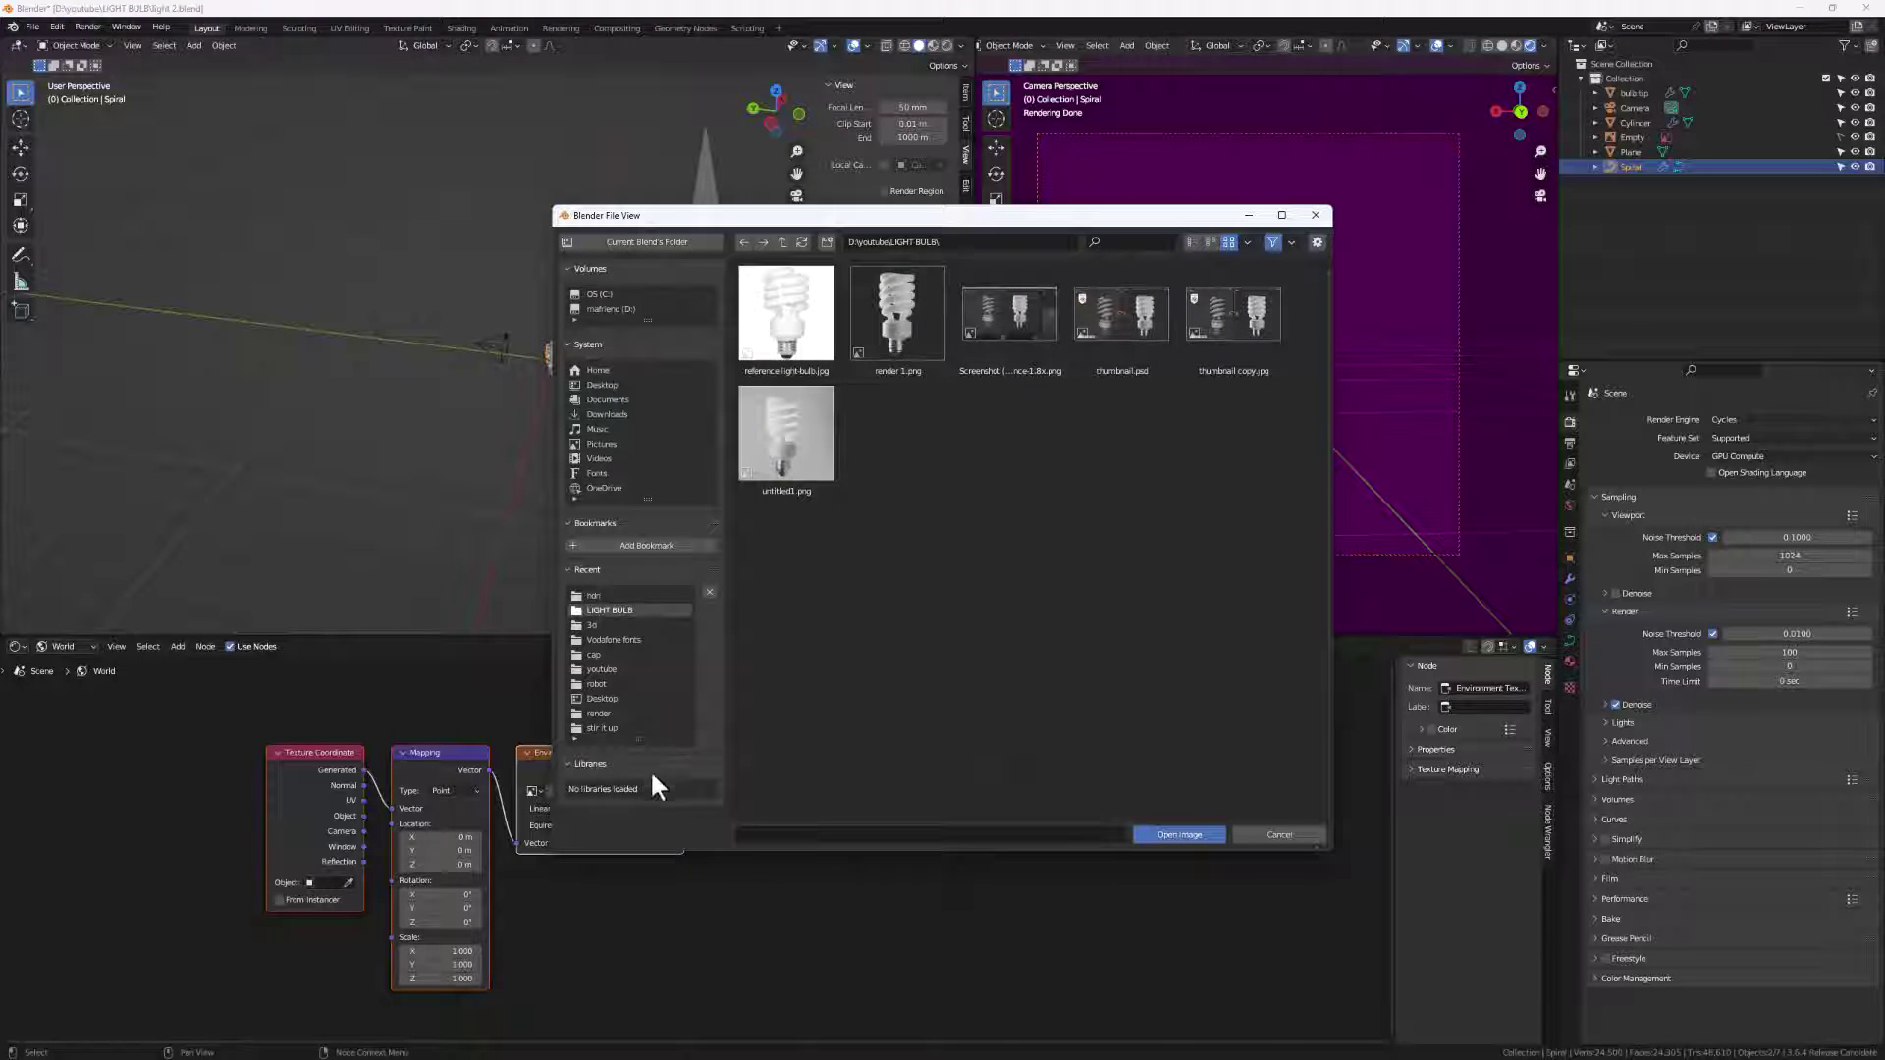
left_click(607, 595)
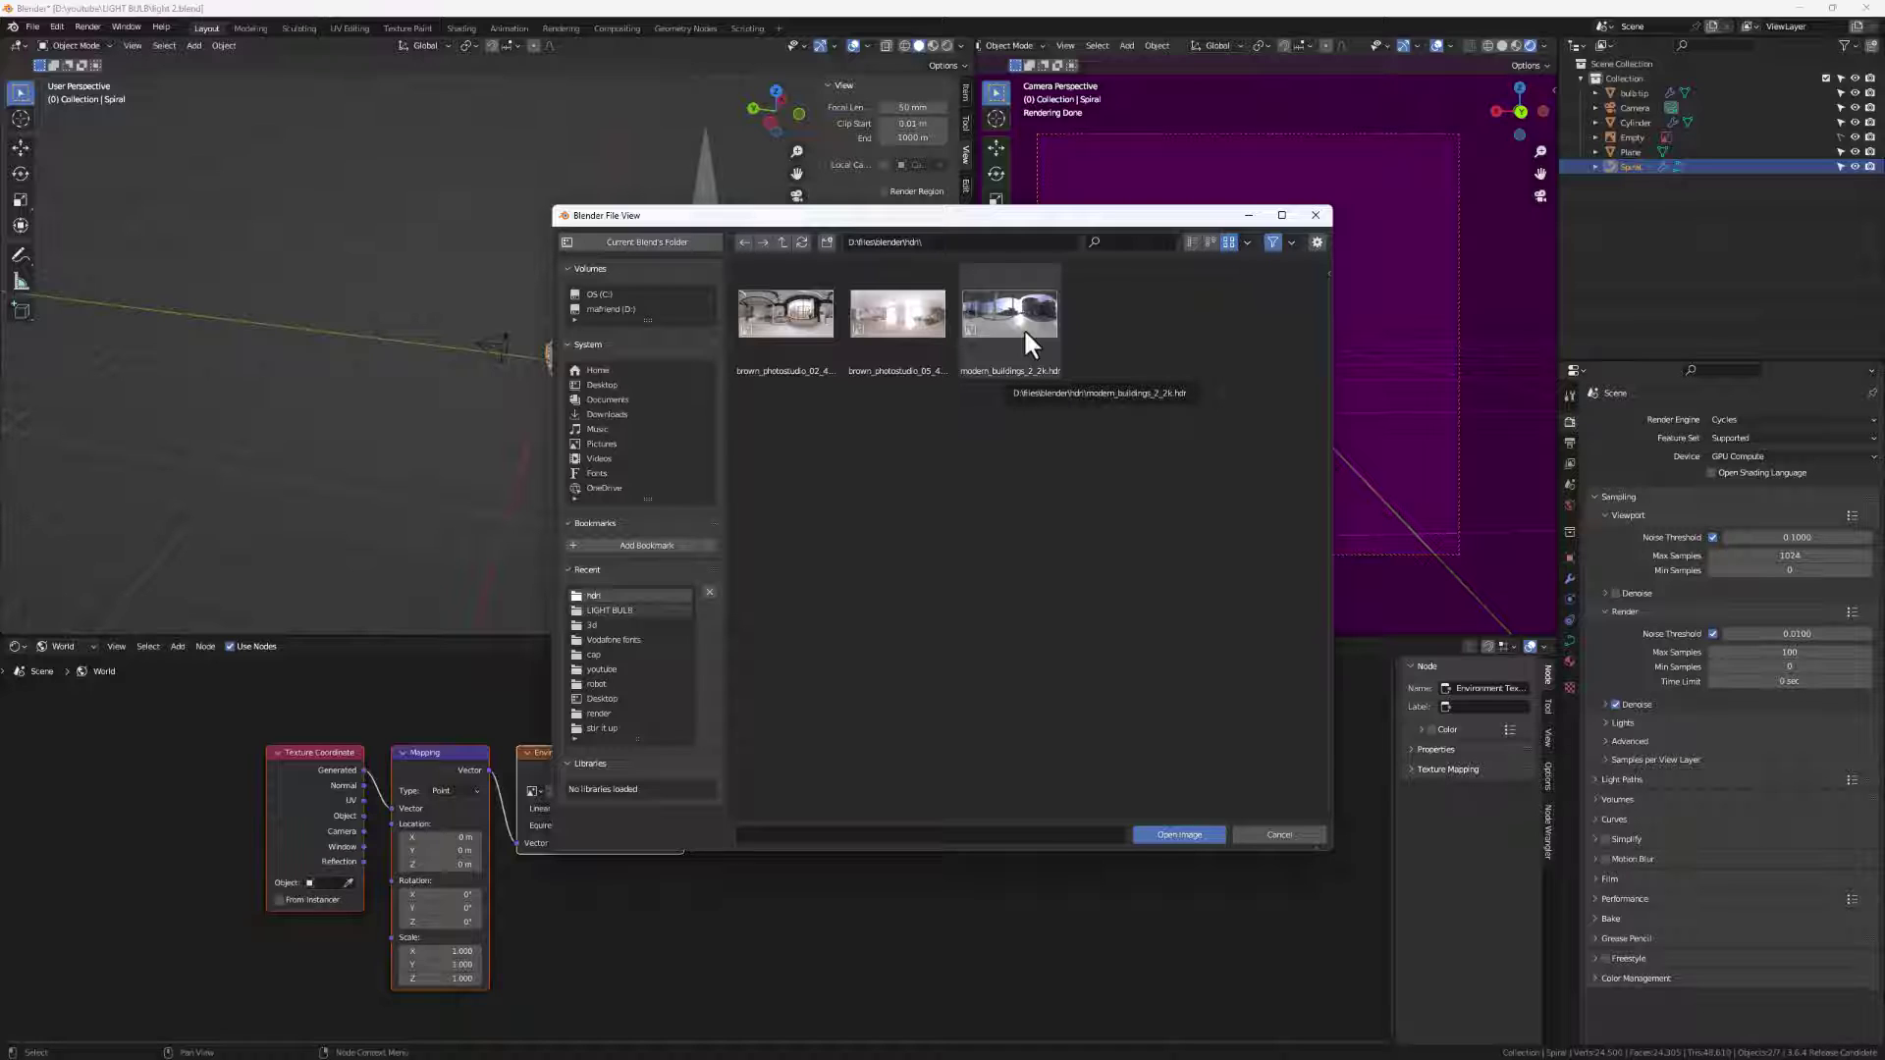
left_click(1020, 301)
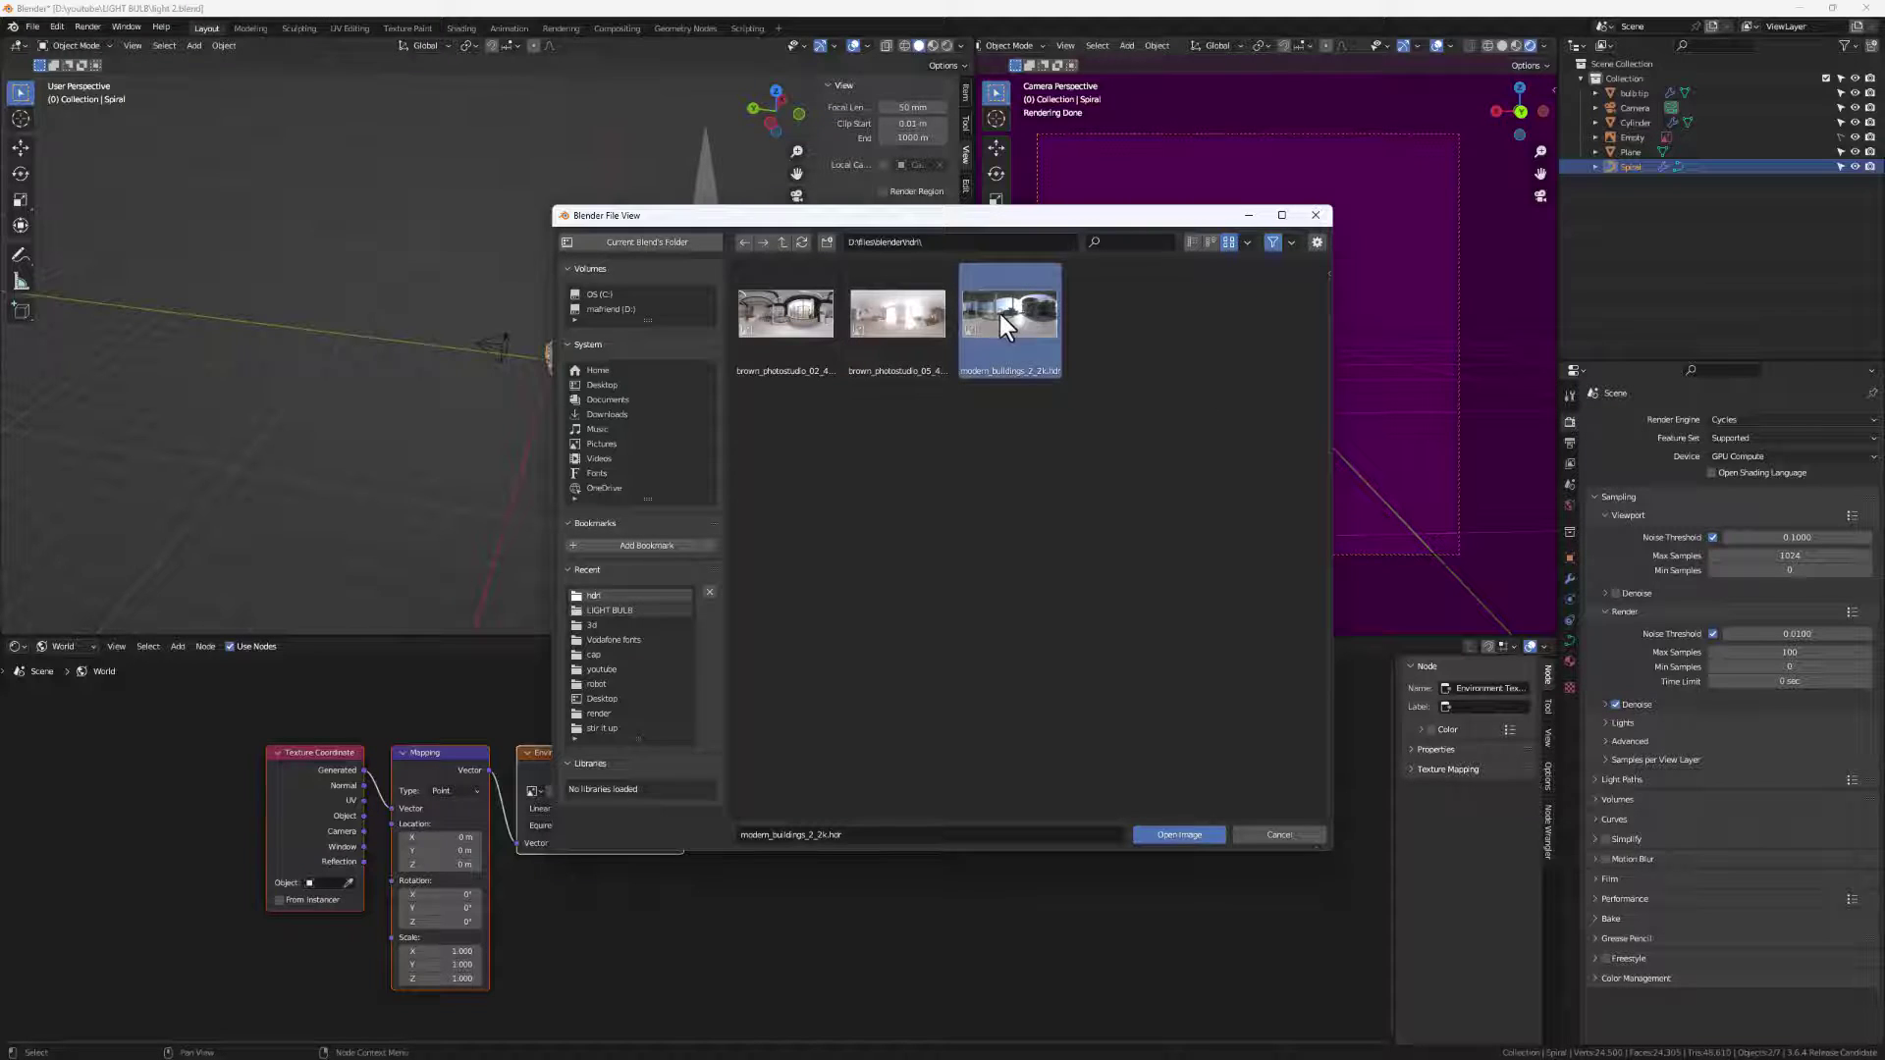
double_click(1017, 326)
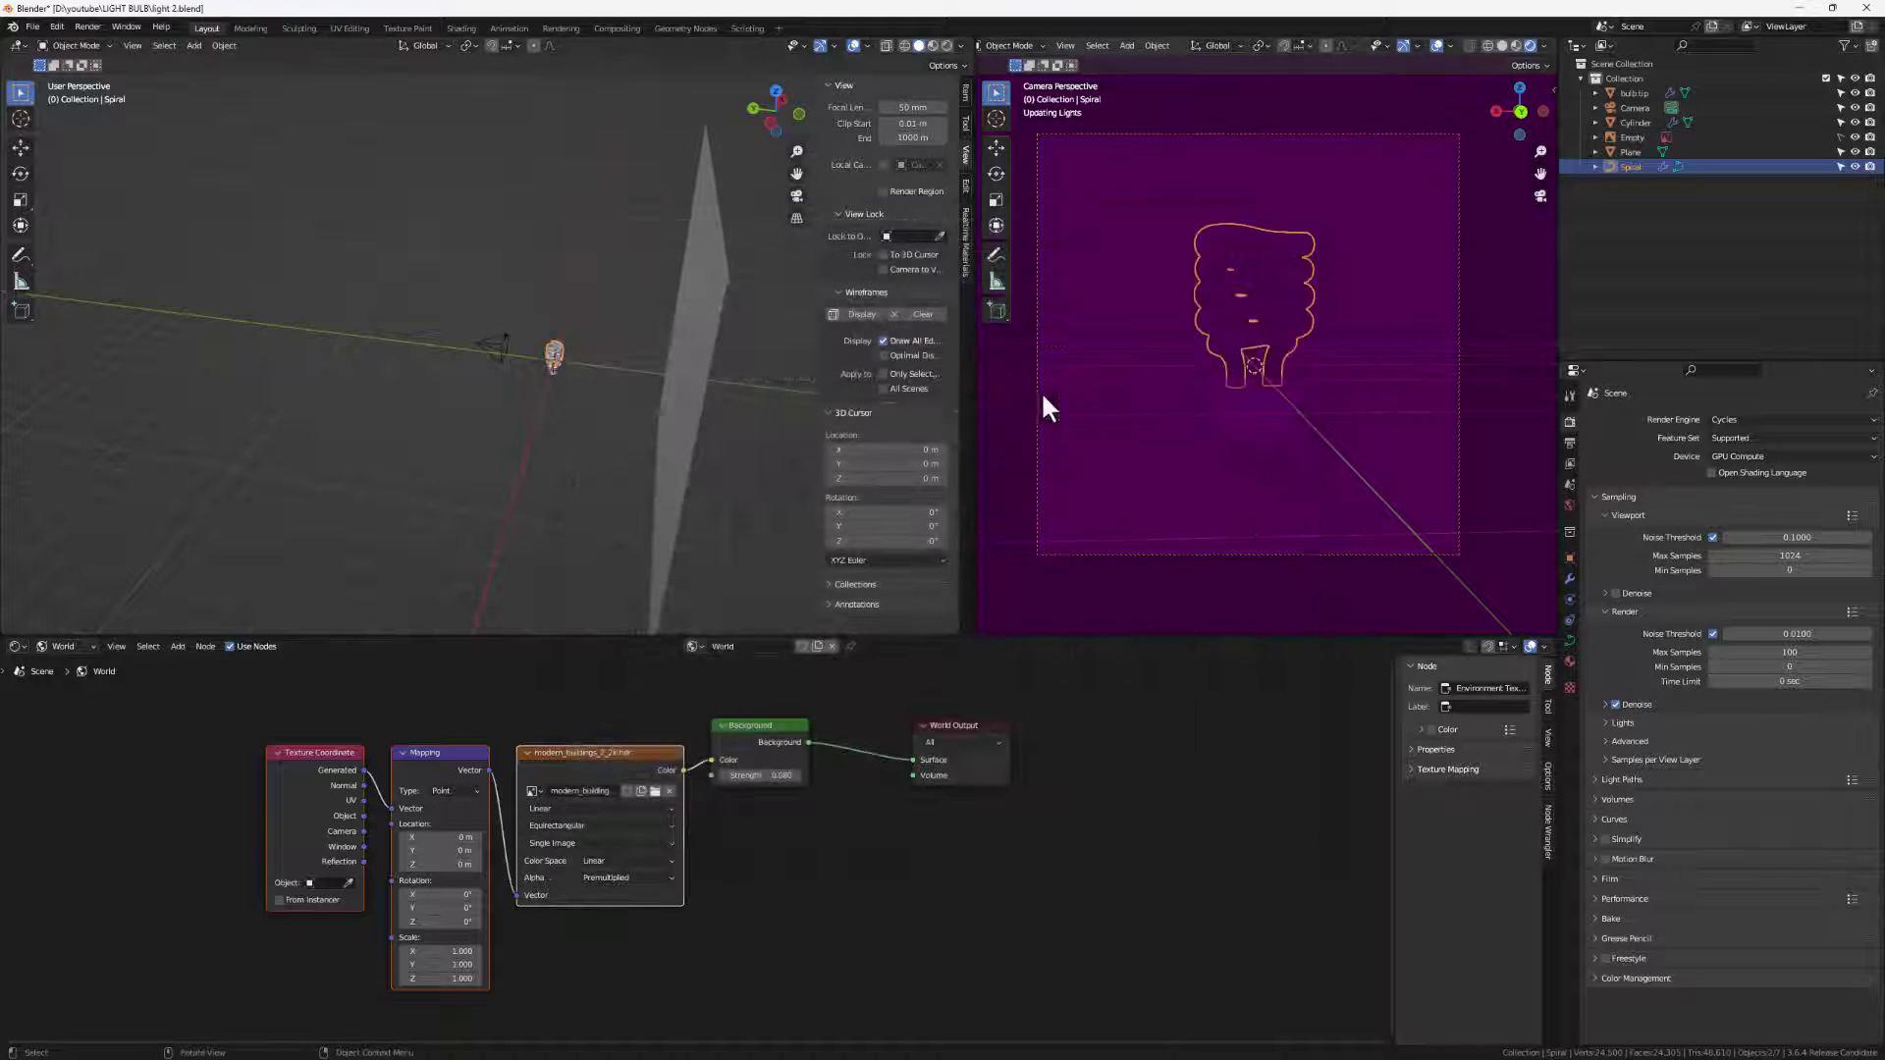
Set the world Background node's strength to 1.
scroll(770, 857, "up", 3)
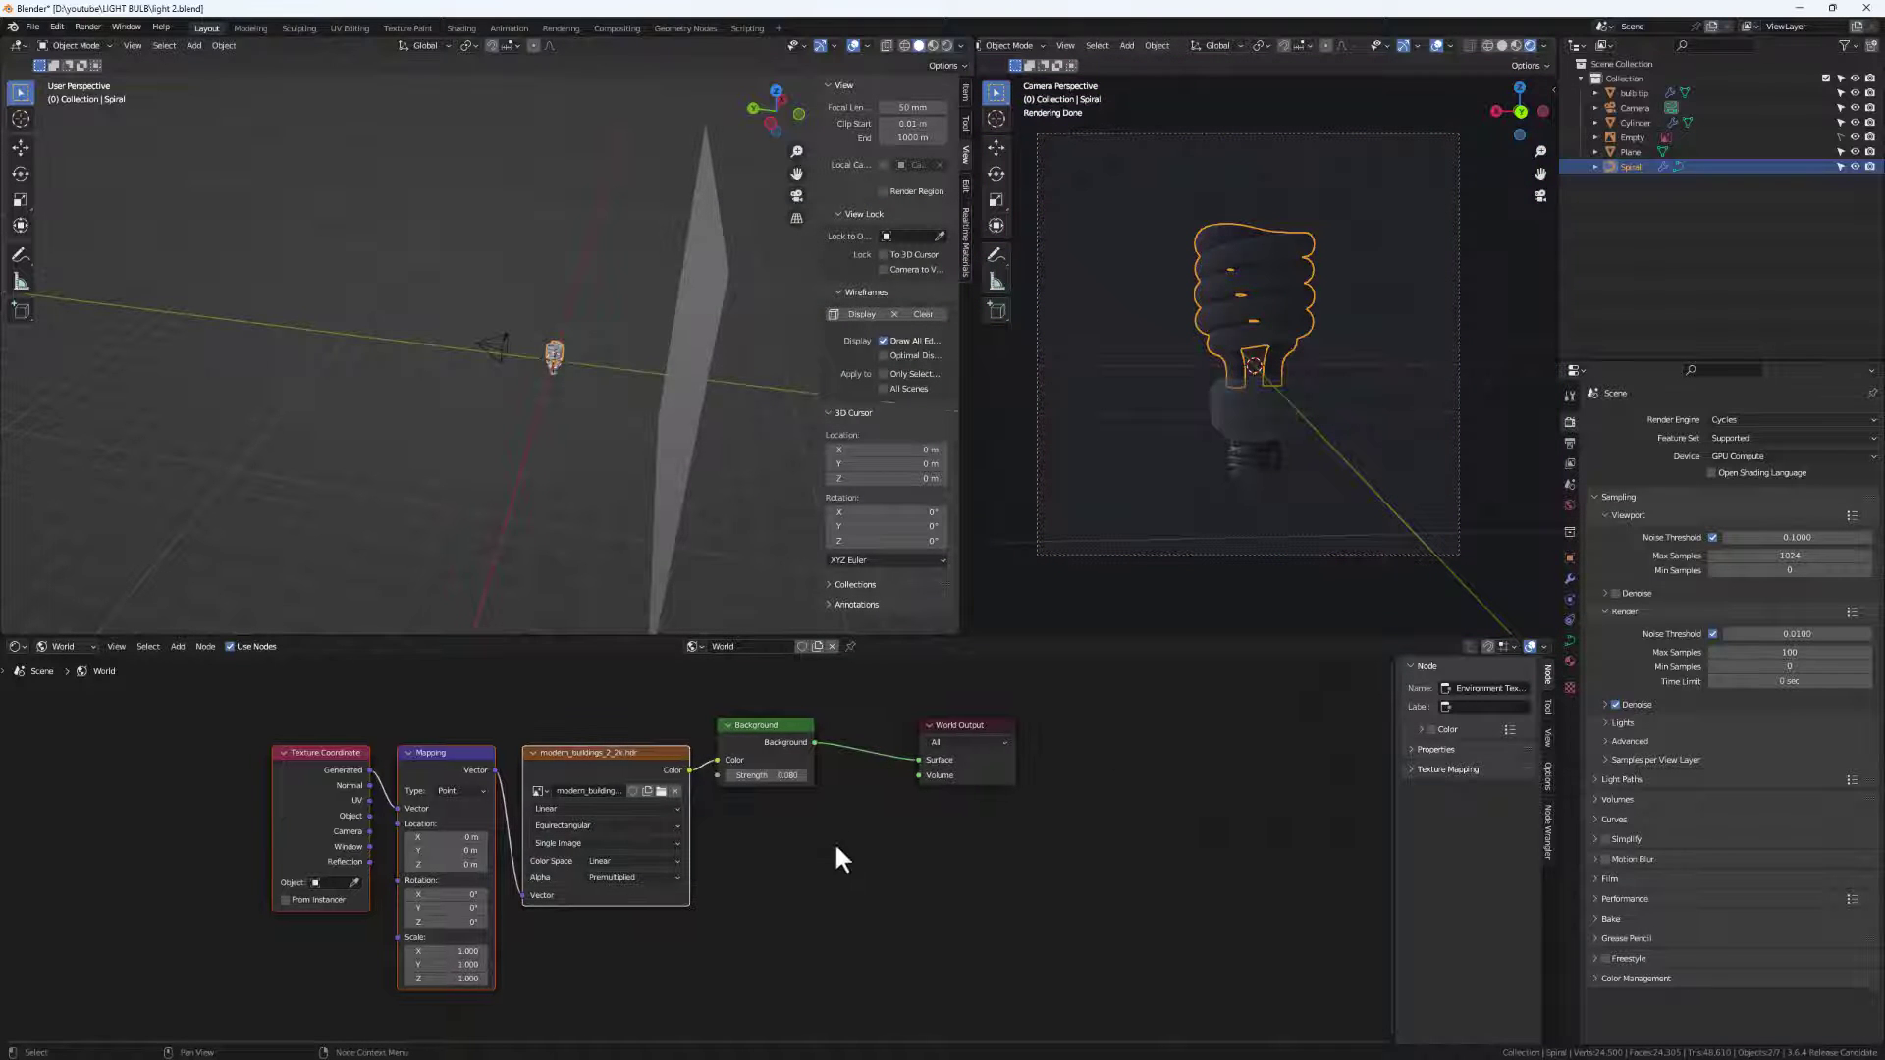
left_click_drag(770, 773, 880, 774, "shift")
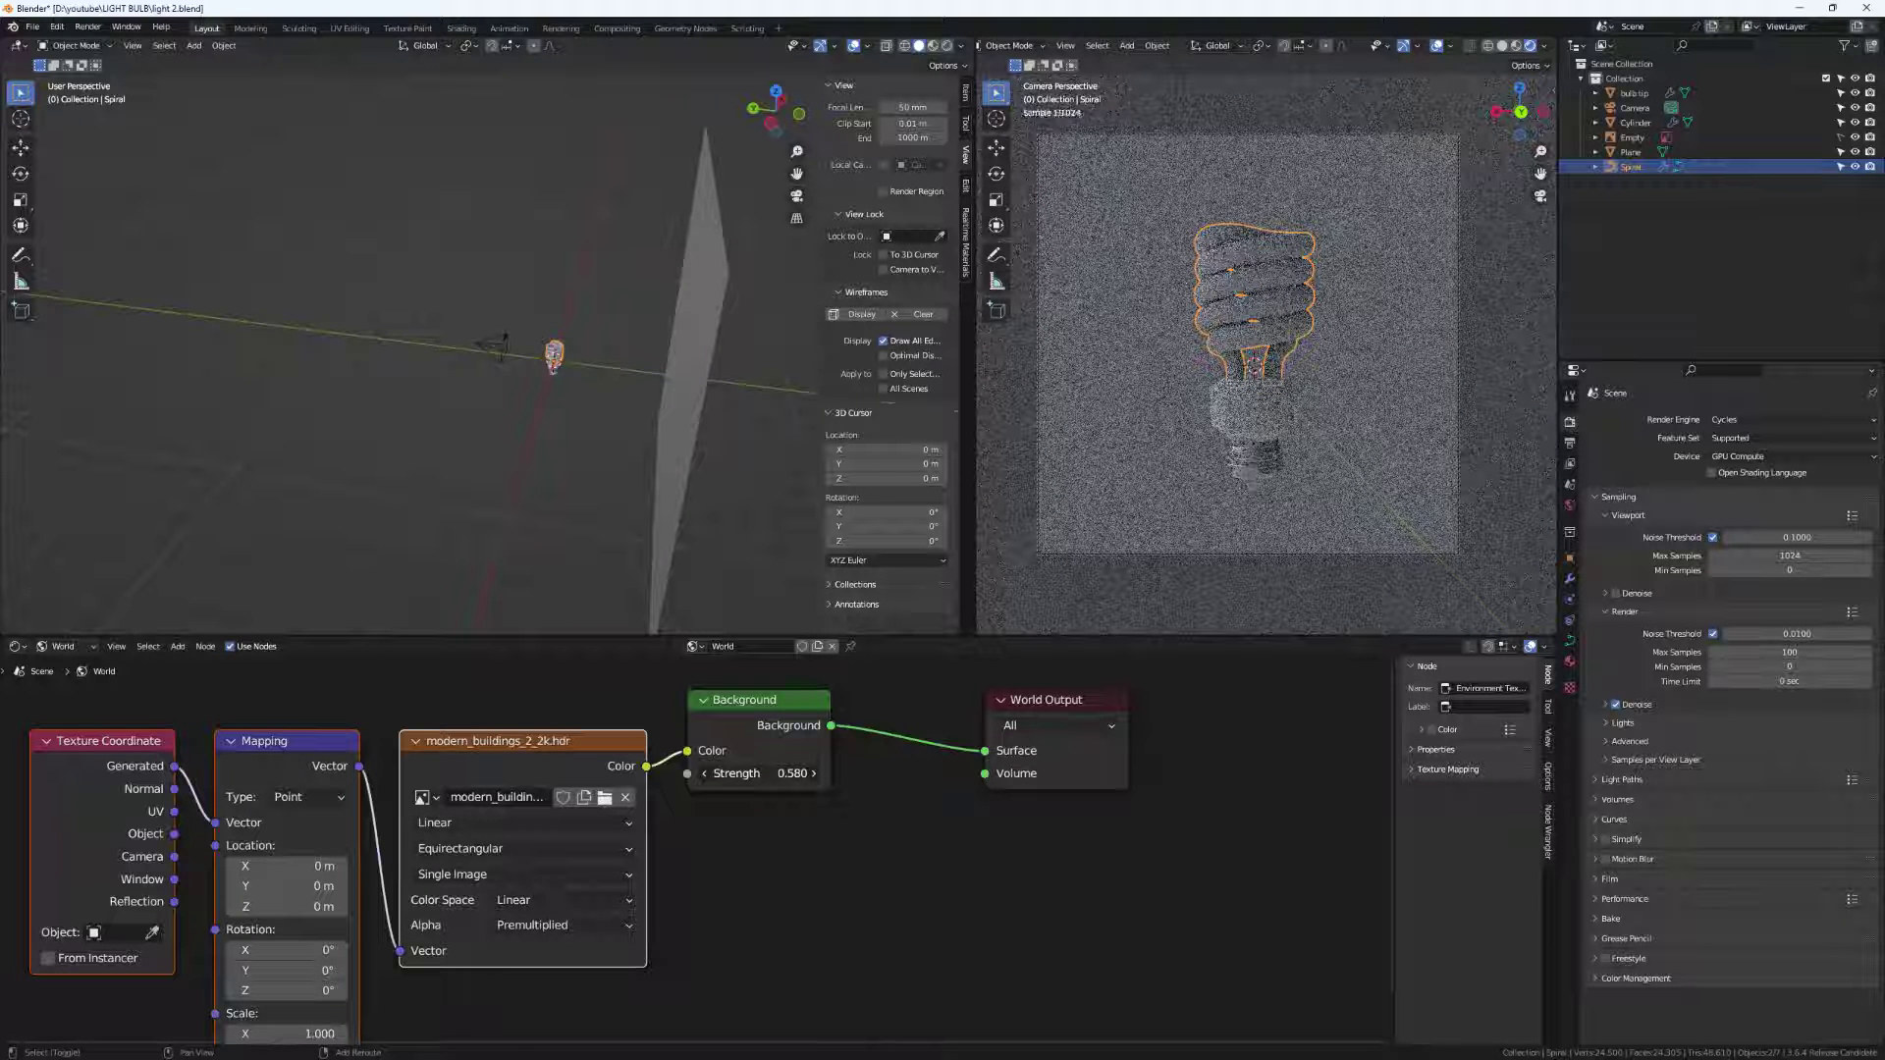
left_click_drag(754, 775, 767, 775)
left_click(754, 775)
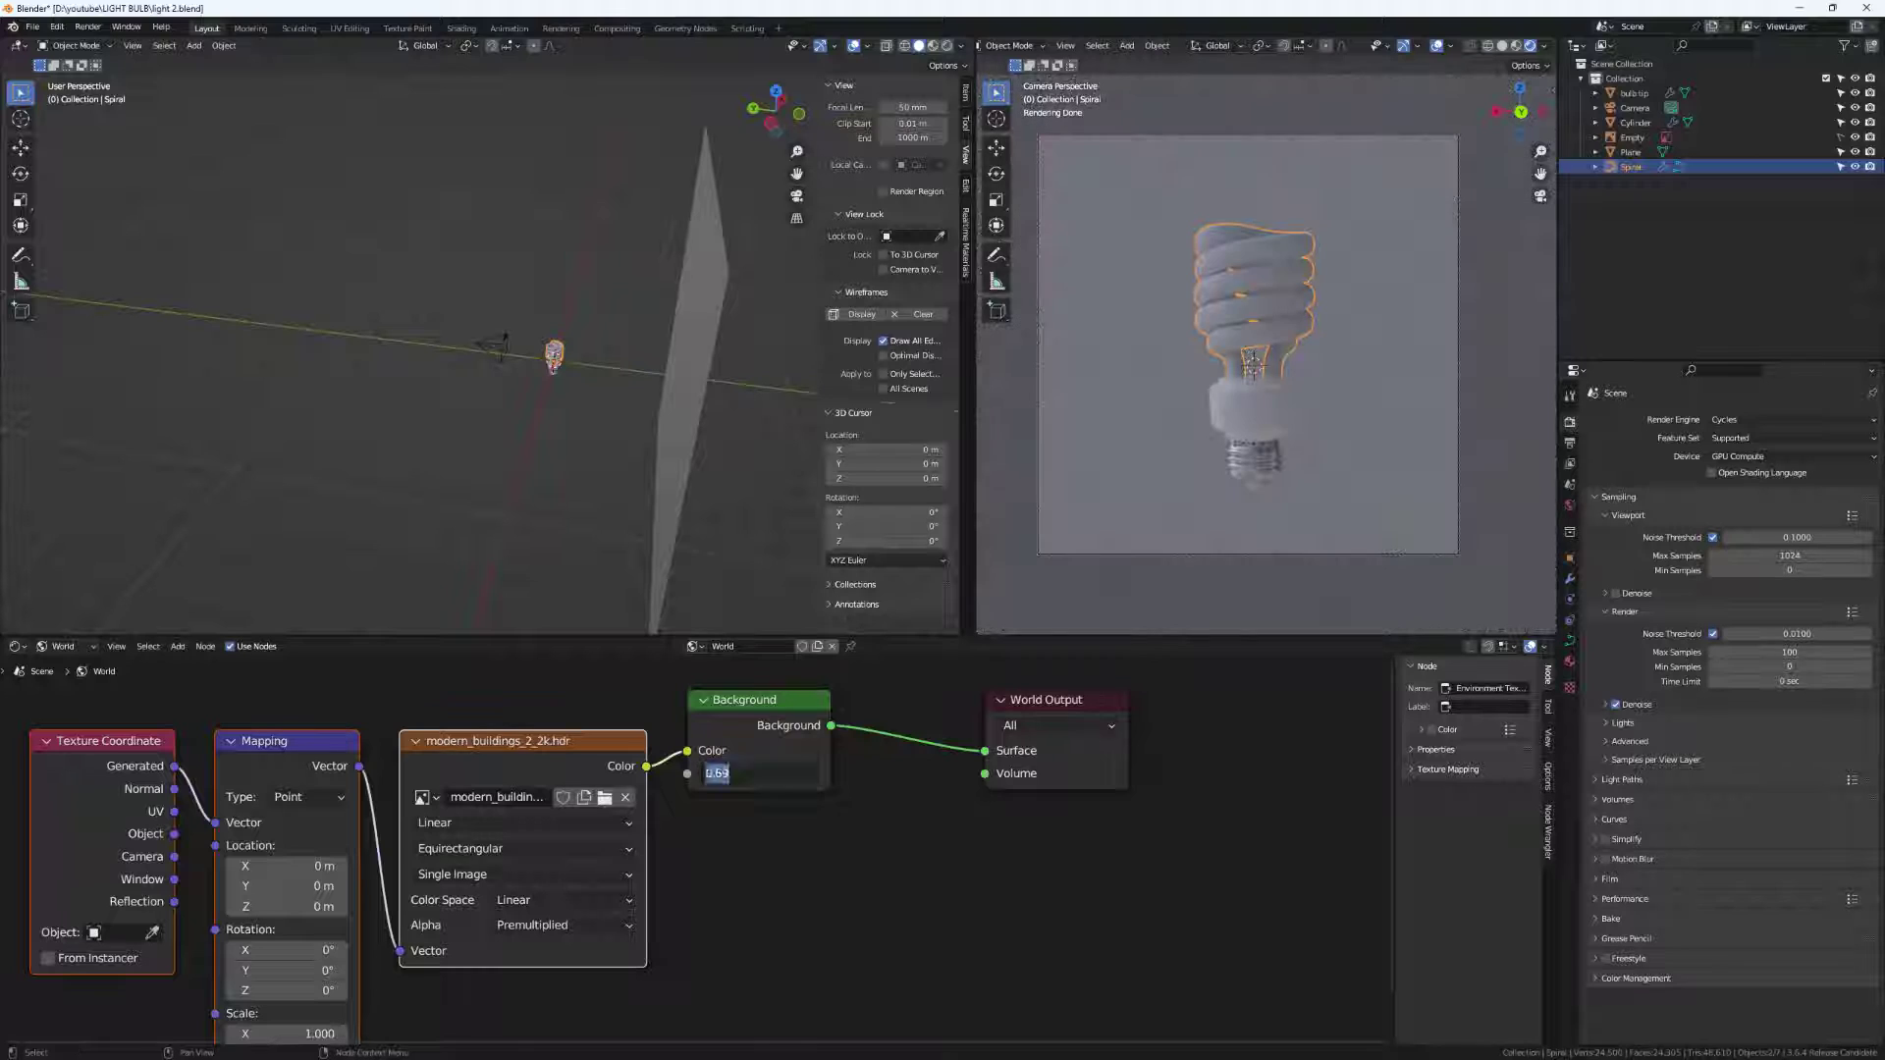
type("1")
key("Return")
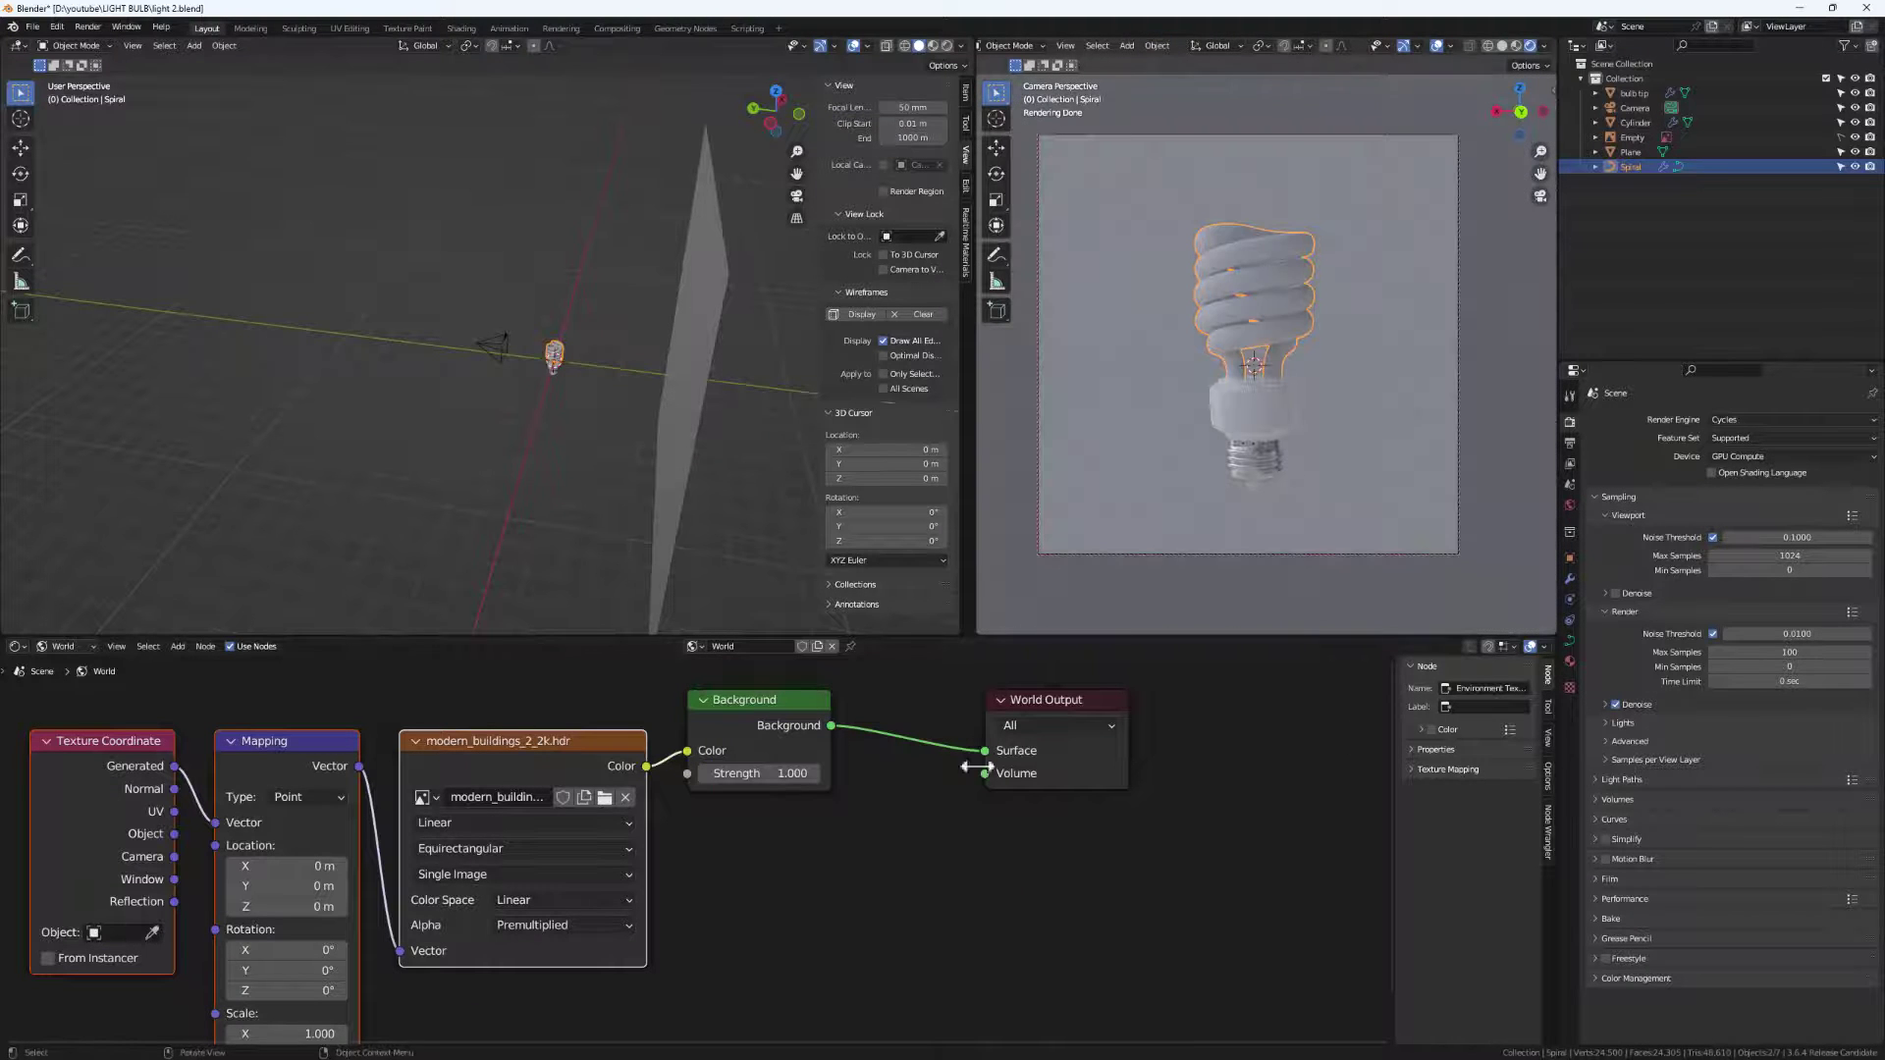
Select the bulb's threaded tip, switch the Shader Editor to Object and unlink the tip's material.
scroll(546, 373, "up", 5)
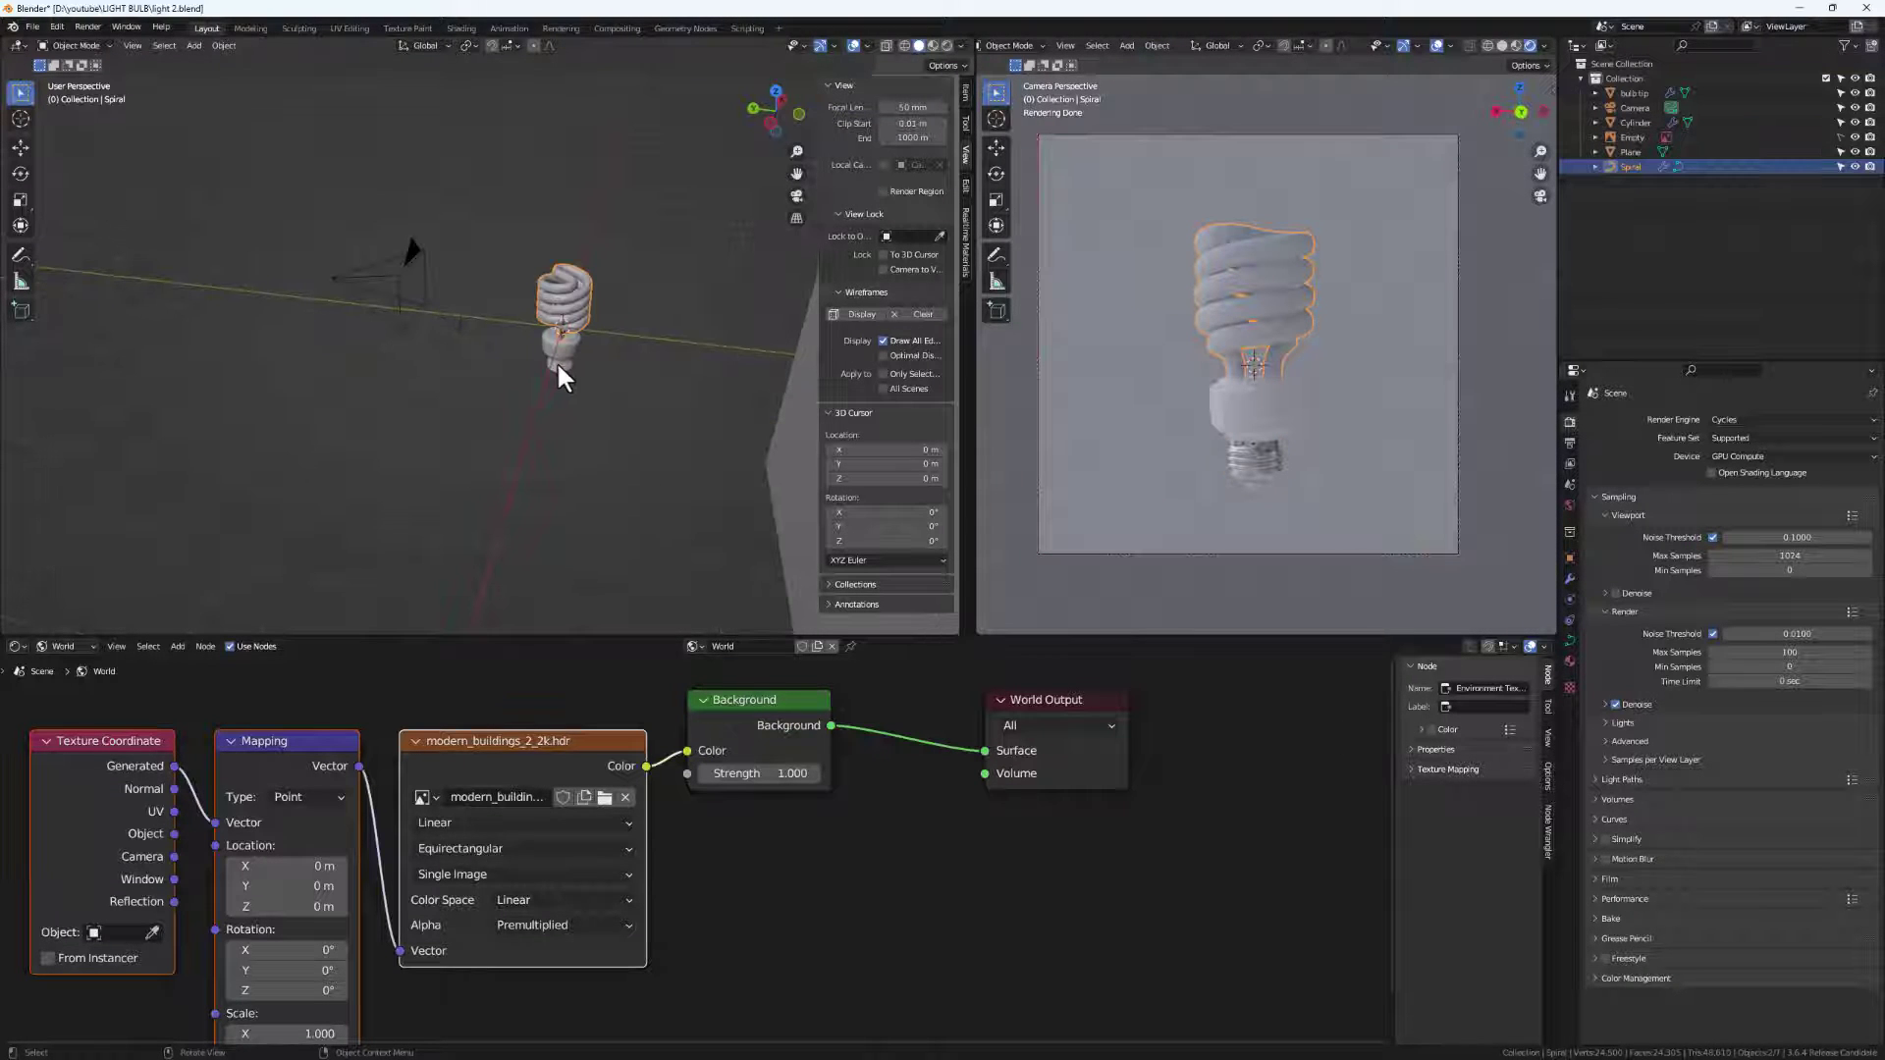
left_click(556, 361)
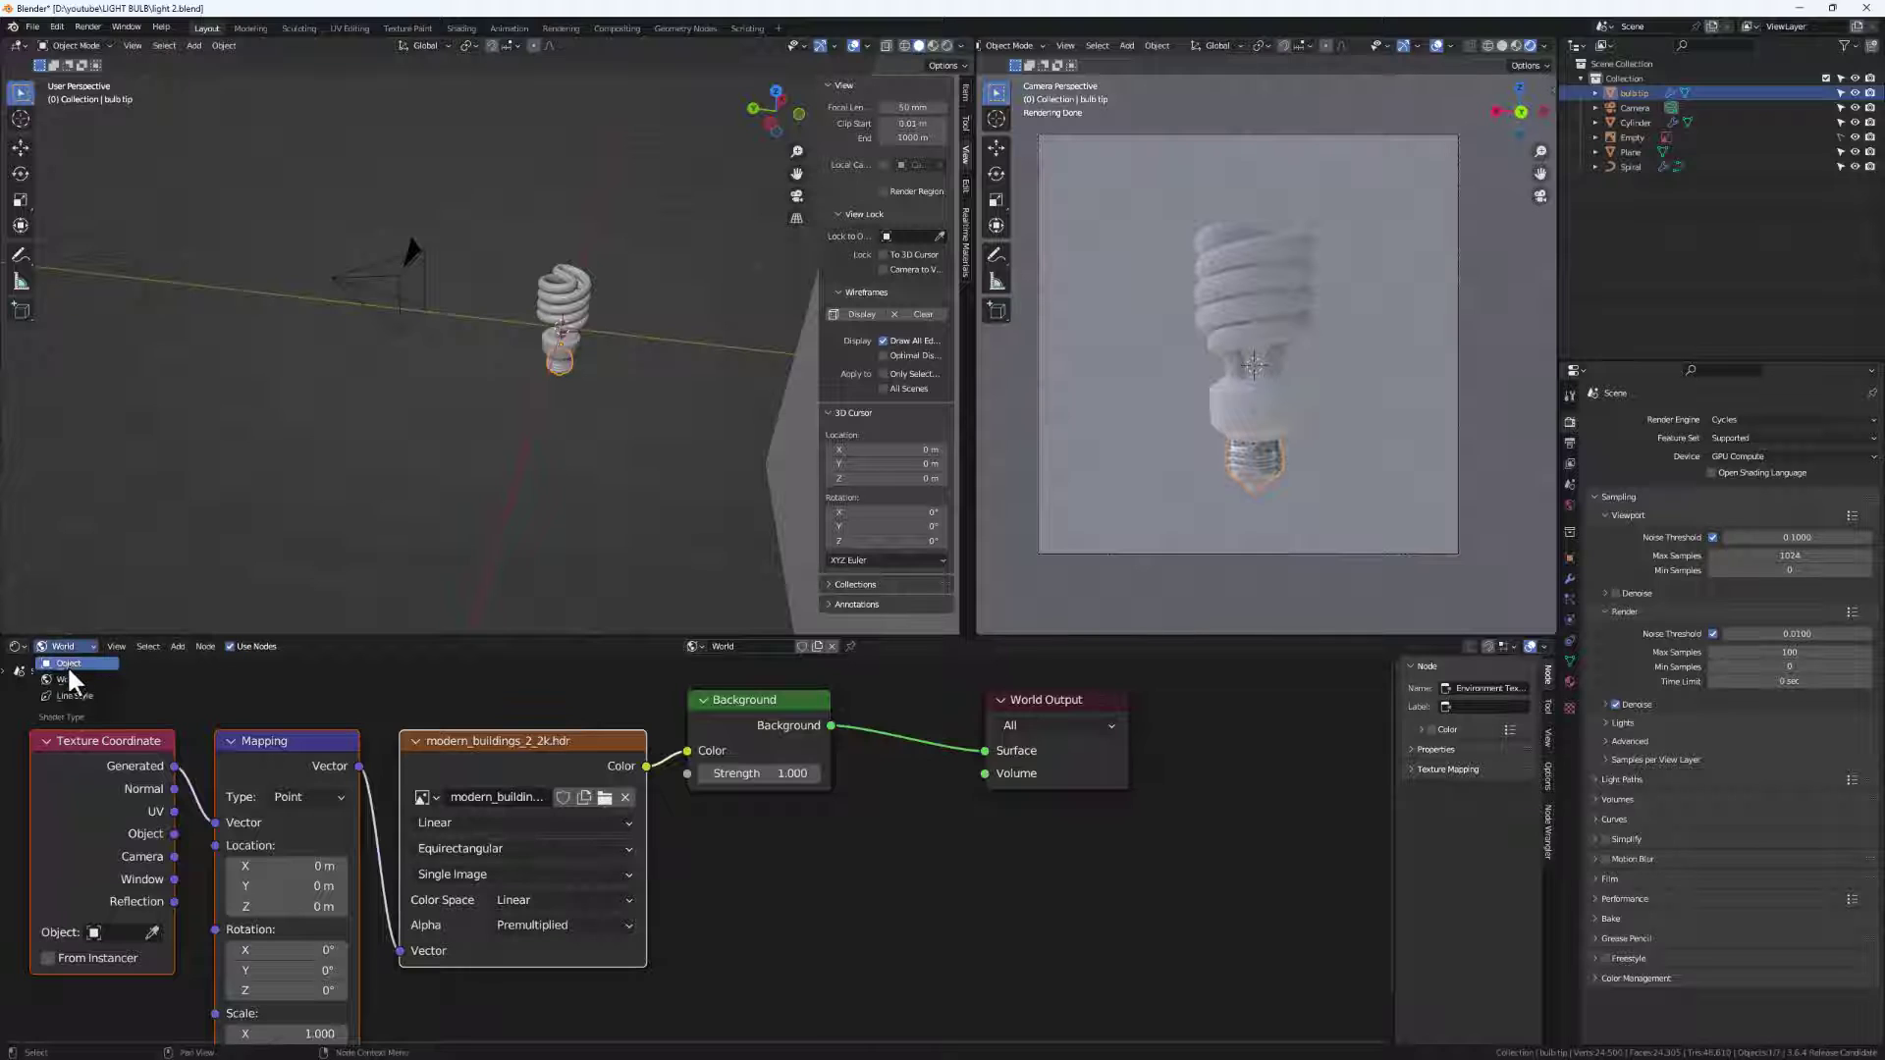
left_click(74, 663)
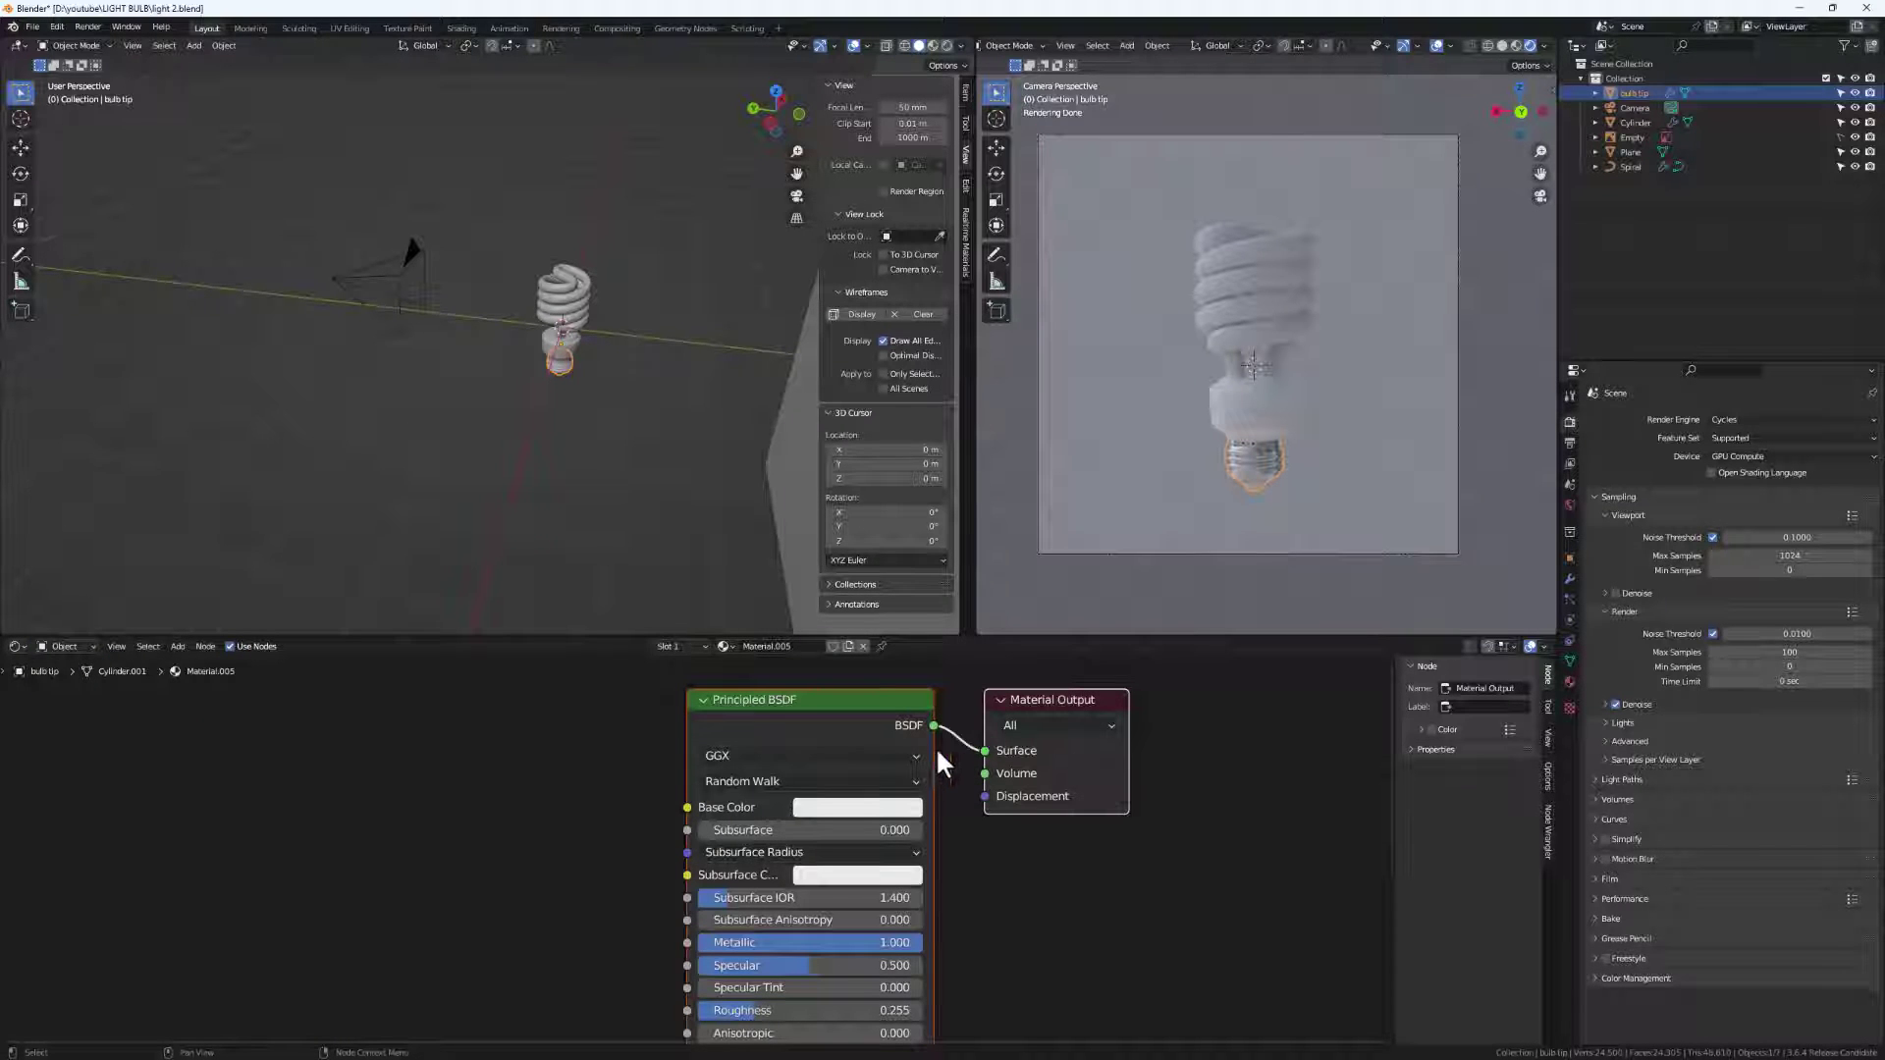
left_click(863, 646)
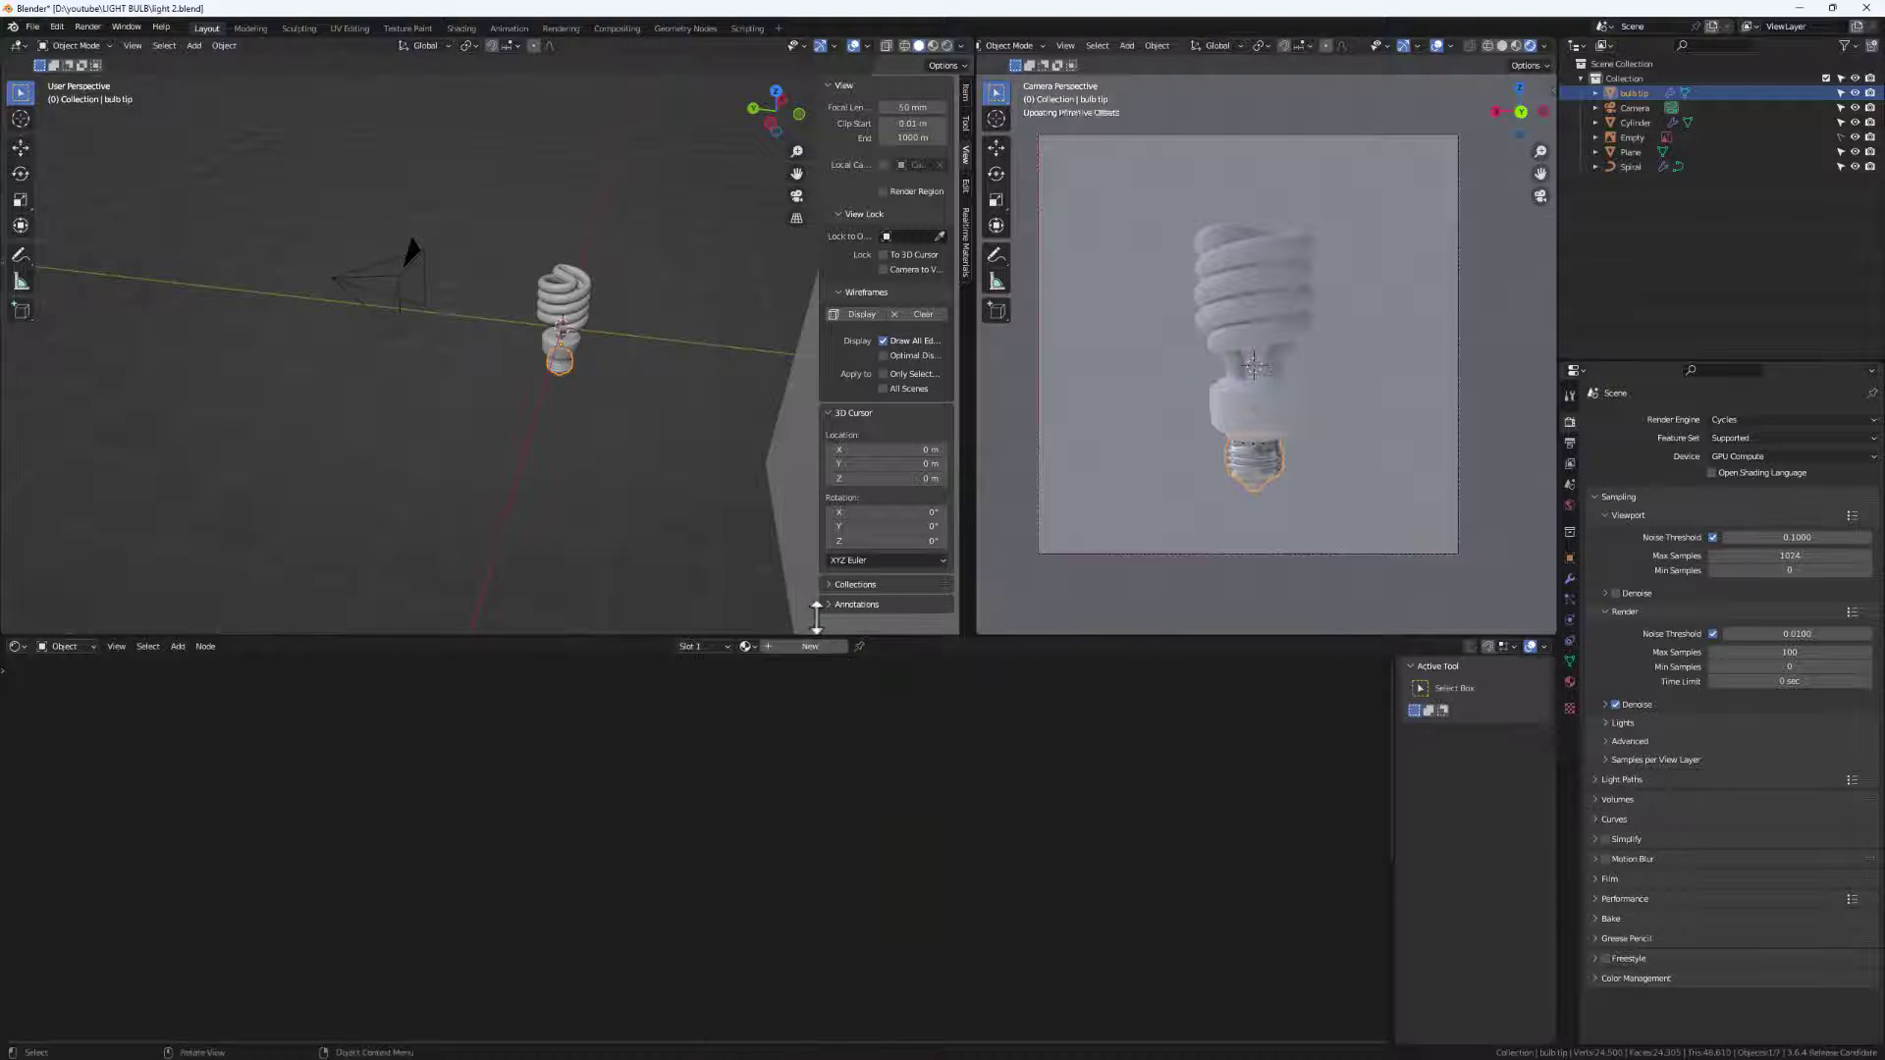
Select the bulb's cylindrical base and unlink its material.
left_click(546, 353)
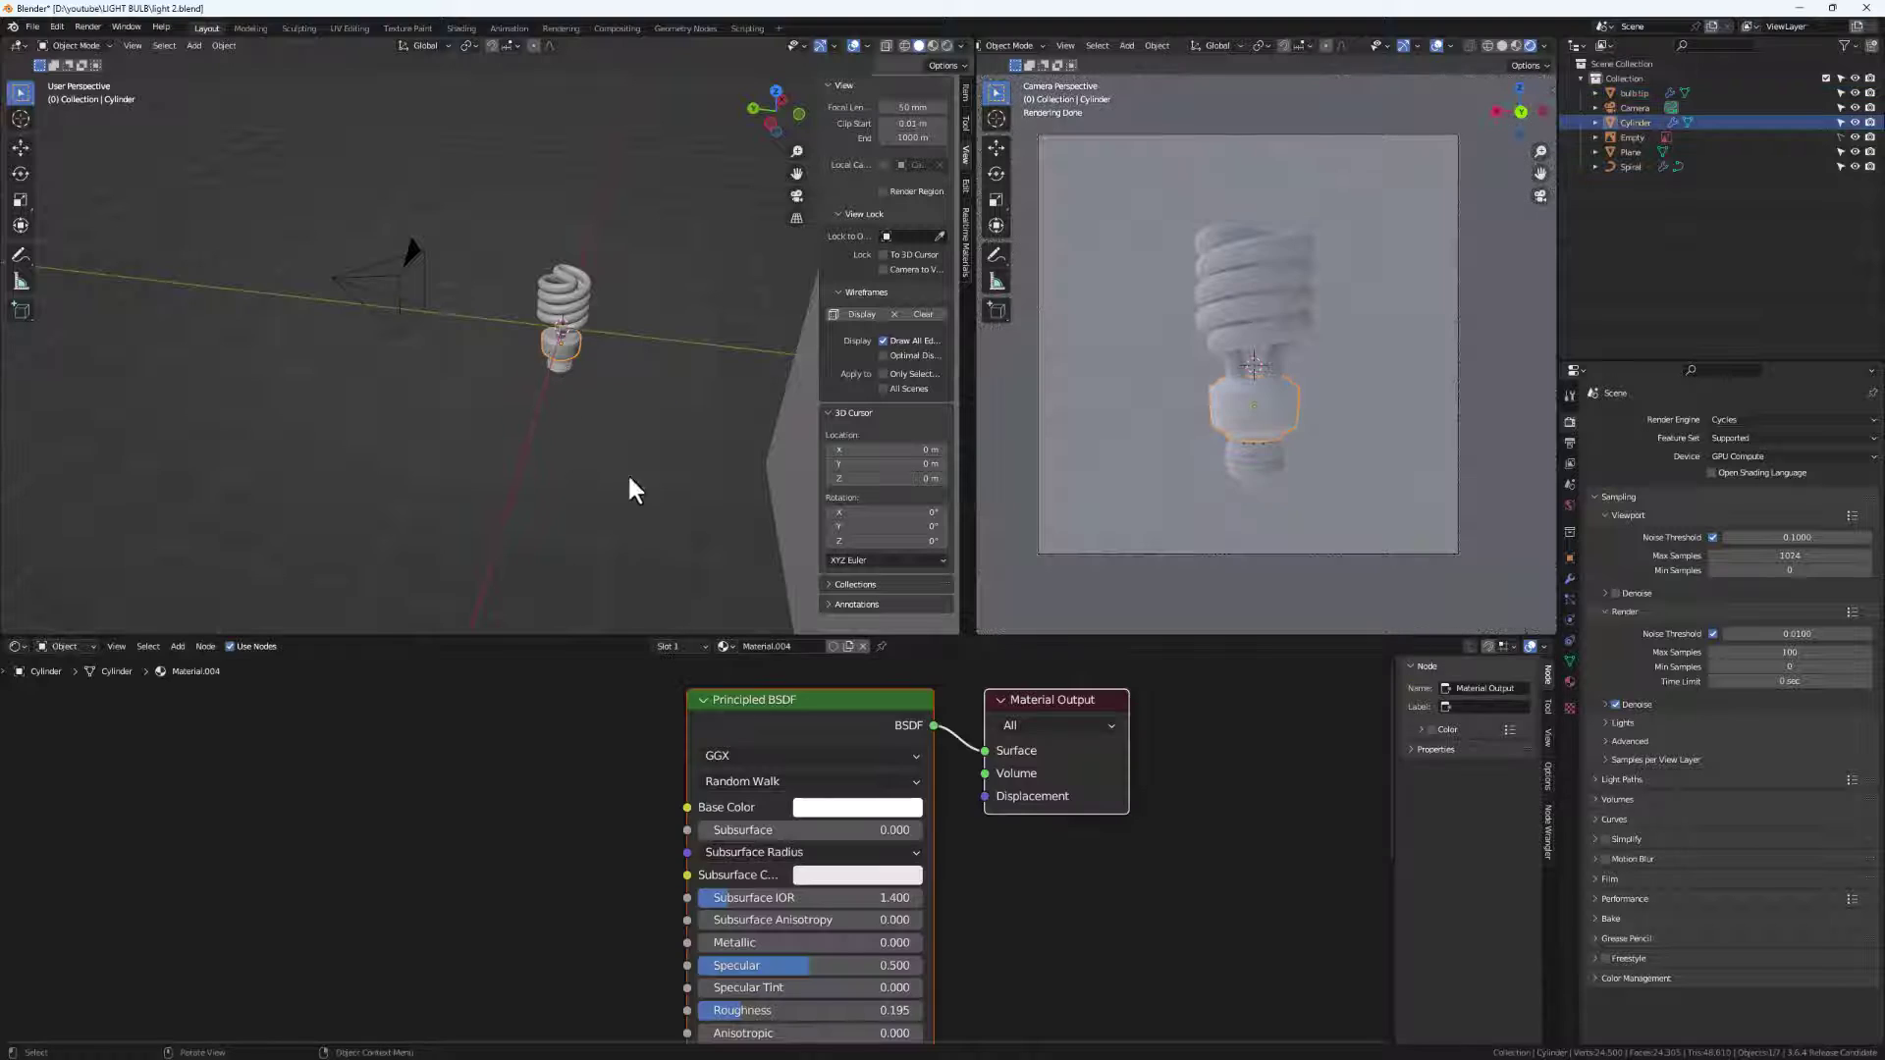
left_click(854, 646)
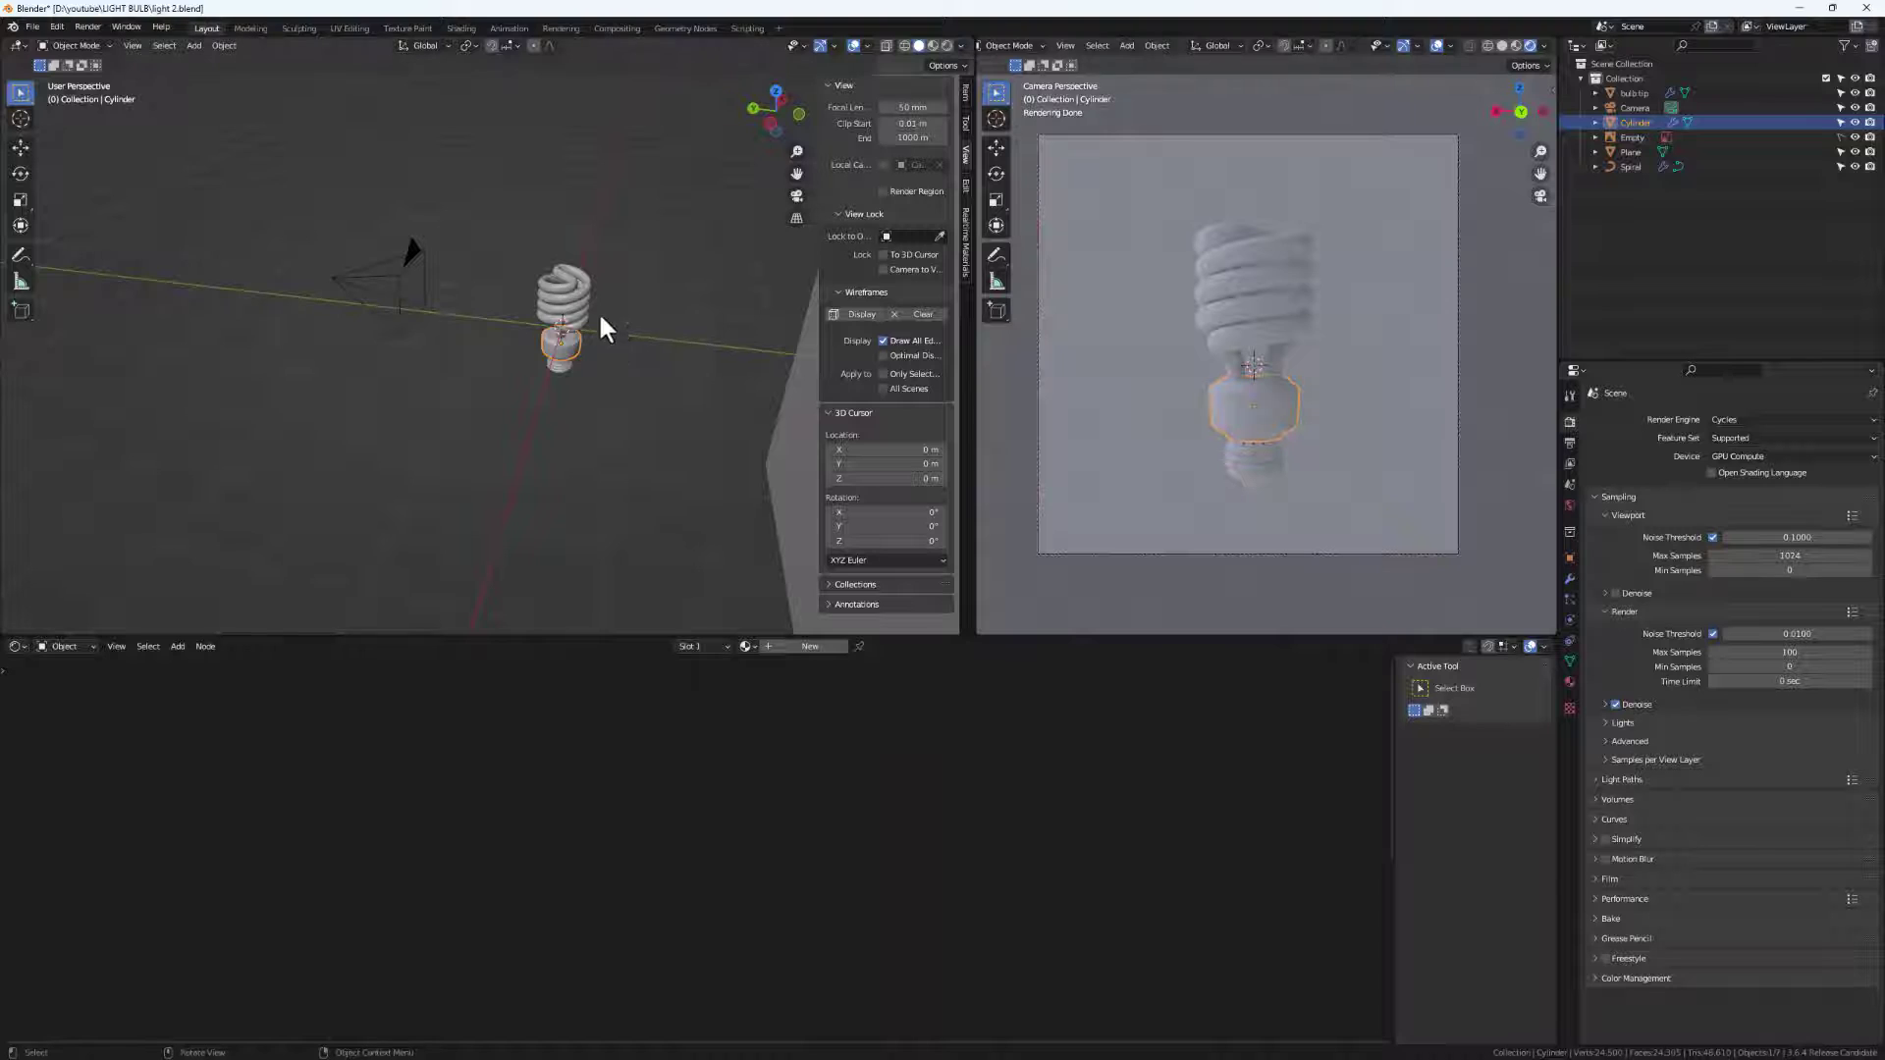
Select the spiral glass tube and create a new material for it.
scroll(598, 324, "up", 4)
middle_click_drag(527, 334, 497, 290)
left_click(528, 280)
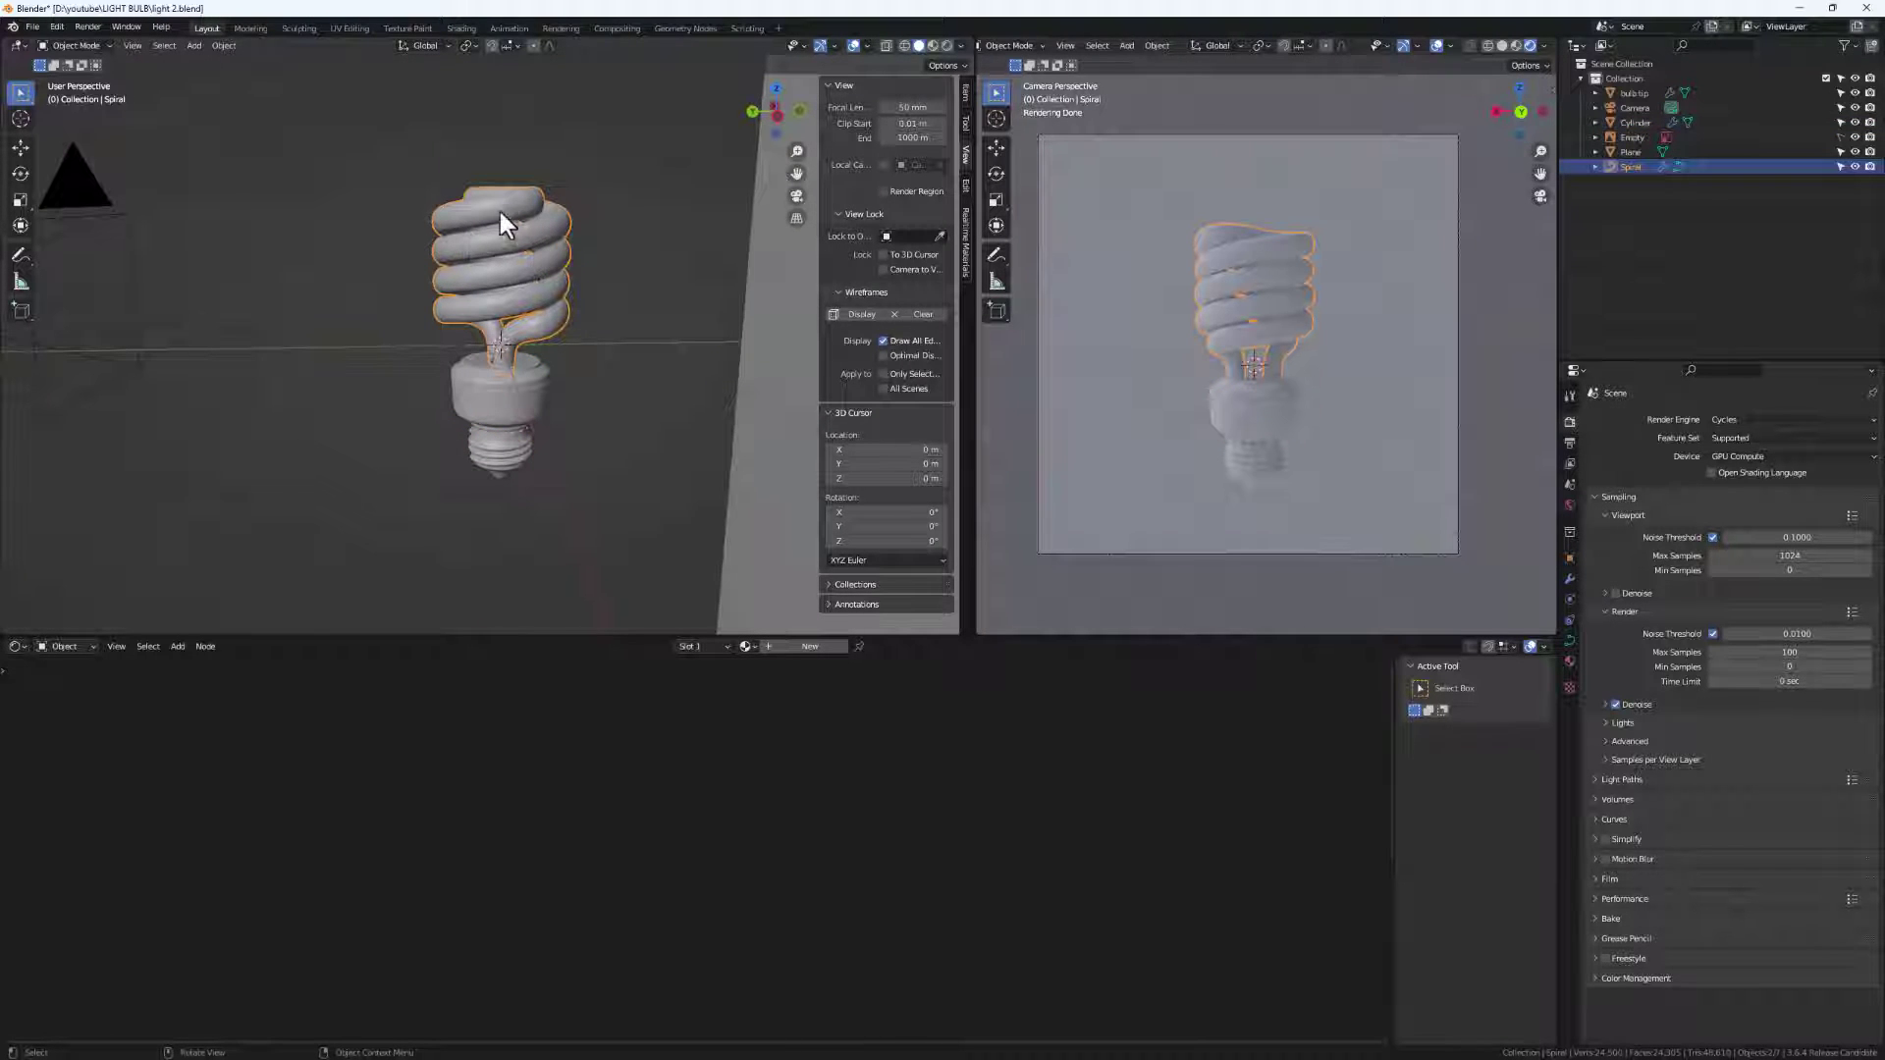
left_click(821, 646)
Set the spiral material's Base Color to pure white in the Principled BSDF node.
scroll(957, 844, "up", 3)
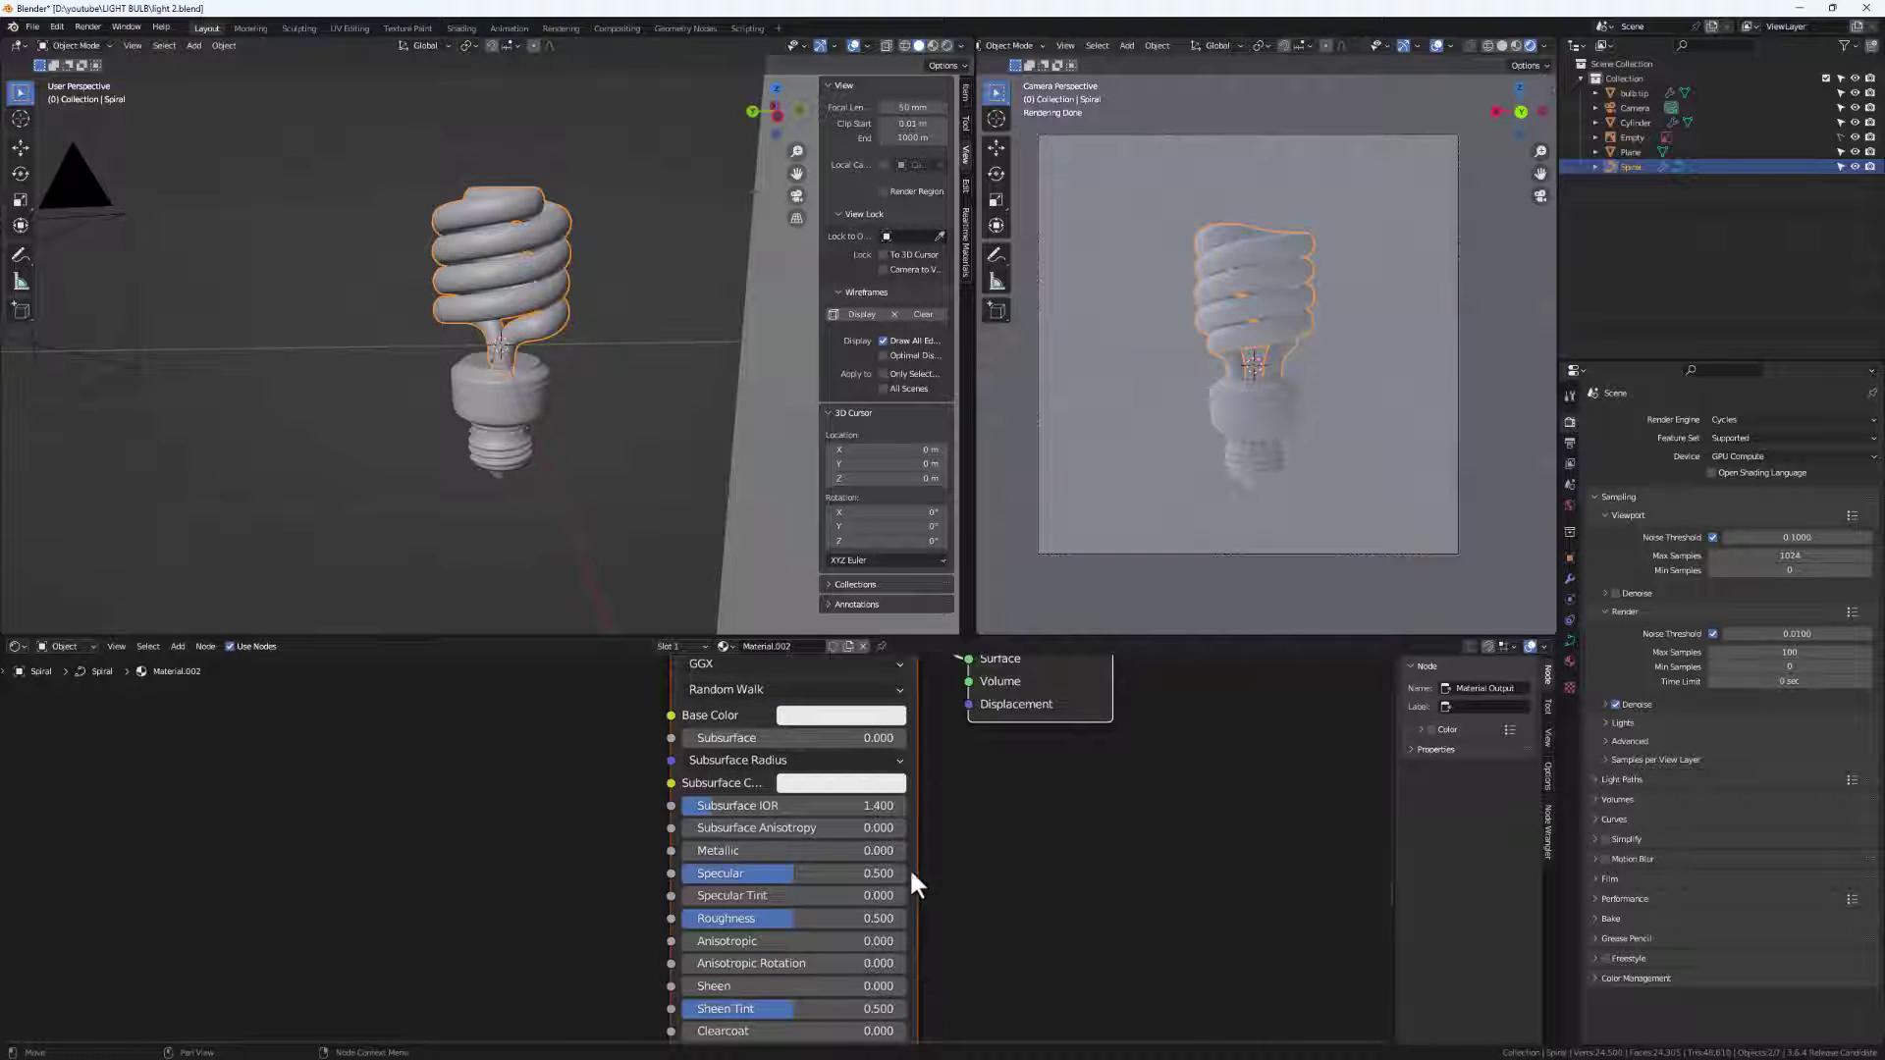
scroll(964, 952, "down", 3)
middle_click_drag(962, 987, 926, 917)
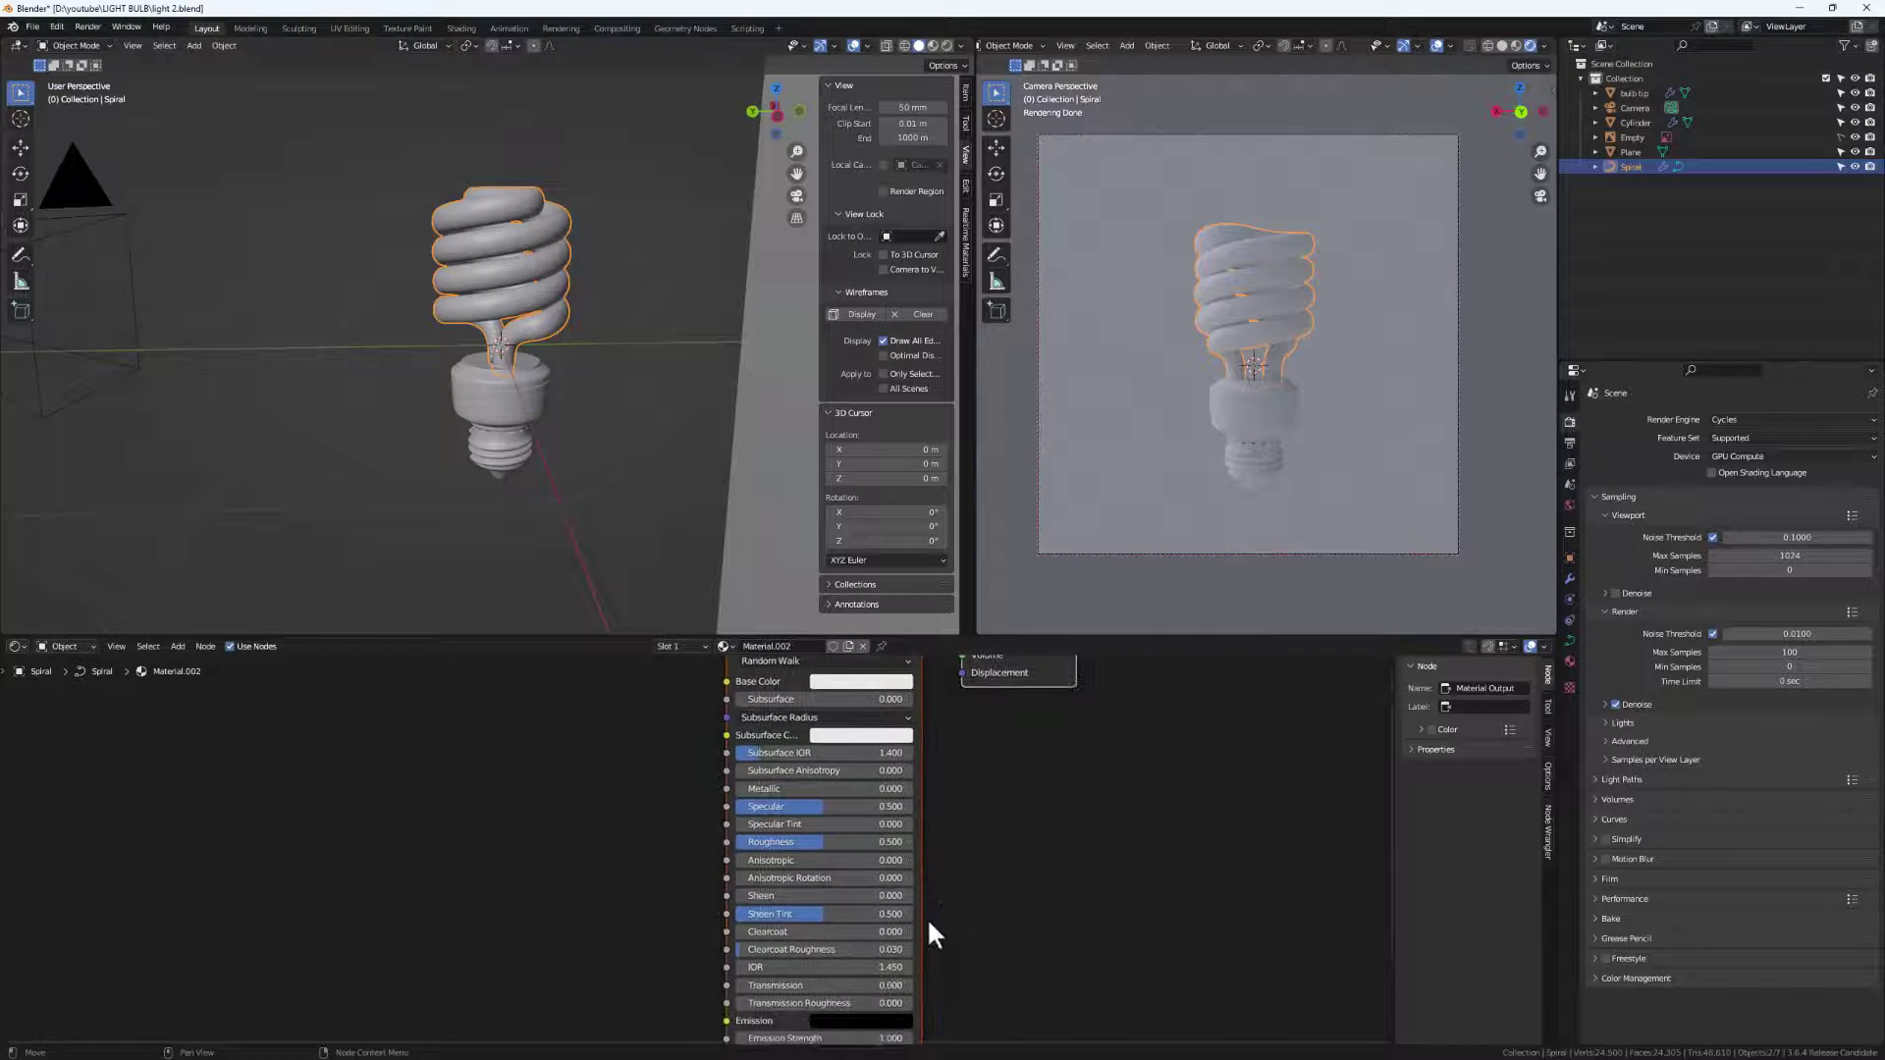
scroll(929, 922, "up", 4)
middle_click_drag(945, 982, 893, 1043)
middle_click_drag(840, 704, 837, 805)
left_click(852, 804)
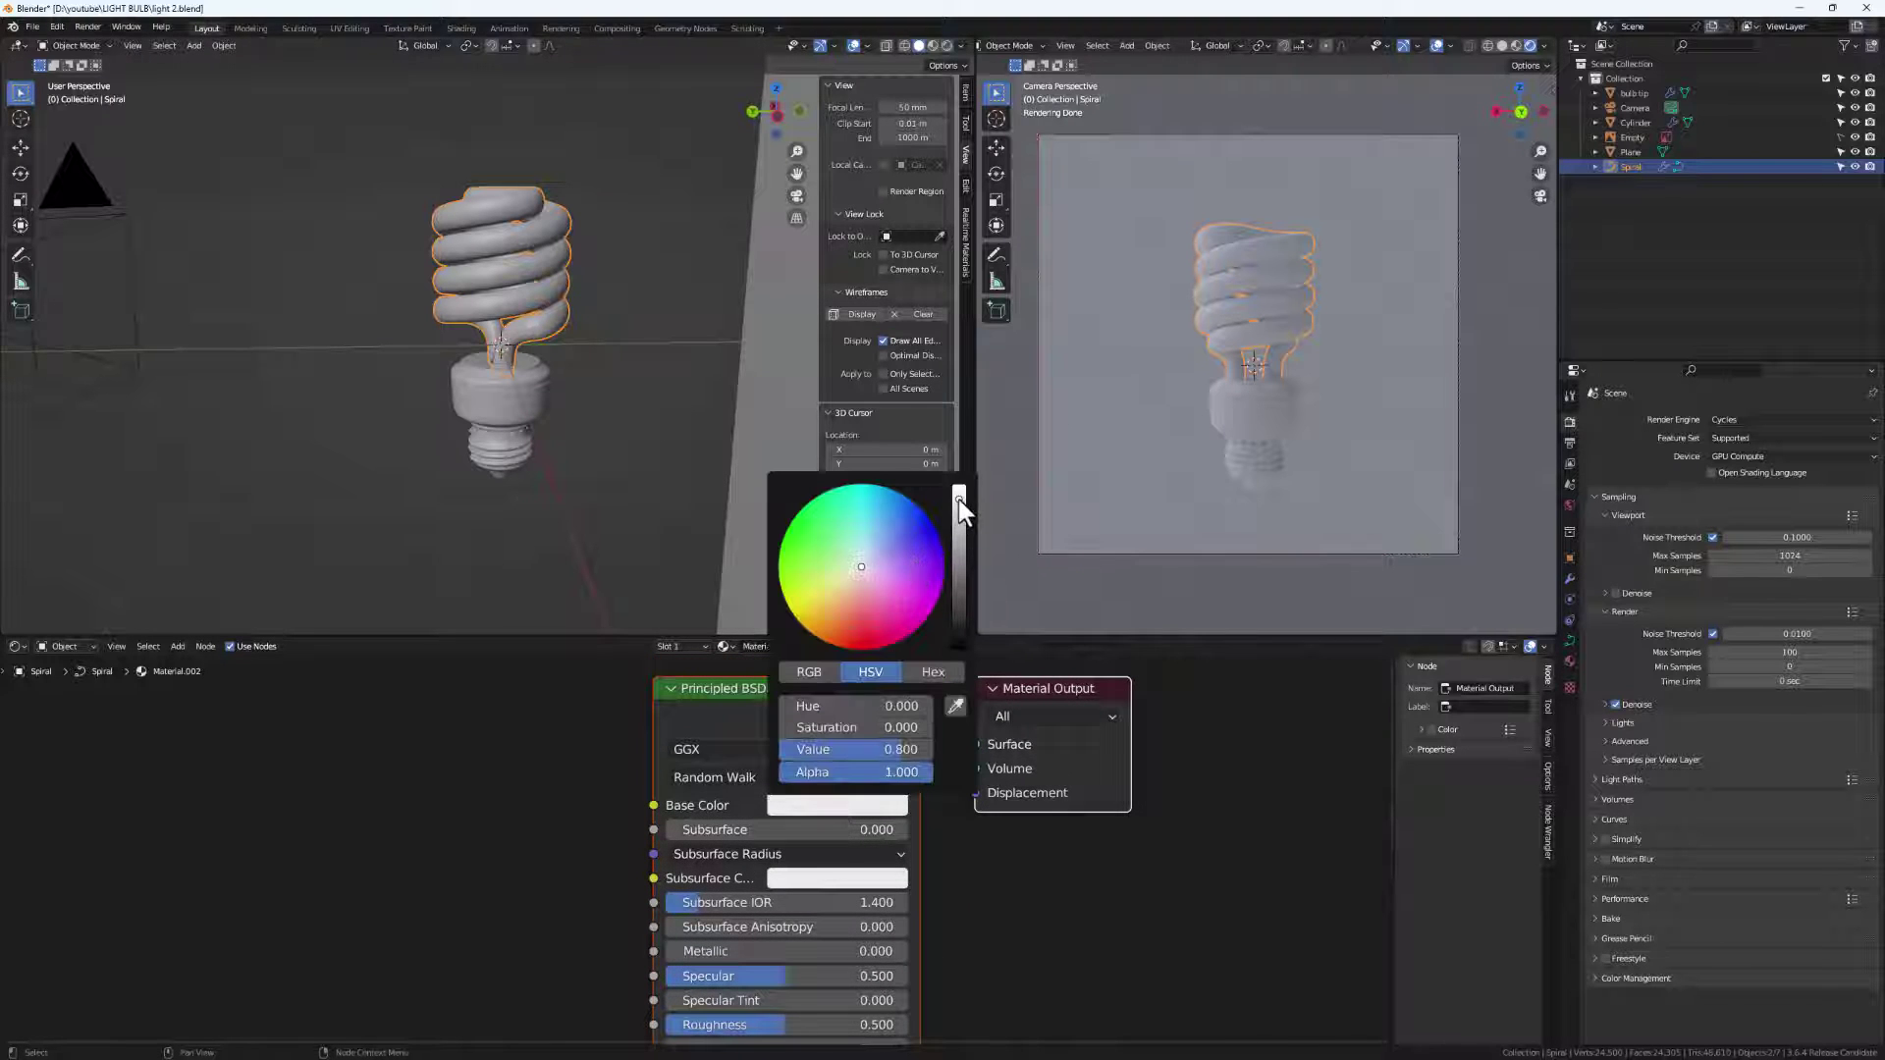
left_click_drag(959, 500, 959, 479)
Lower the spiral material's Roughness to 0.100.
middle_click_drag(981, 903, 1001, 798)
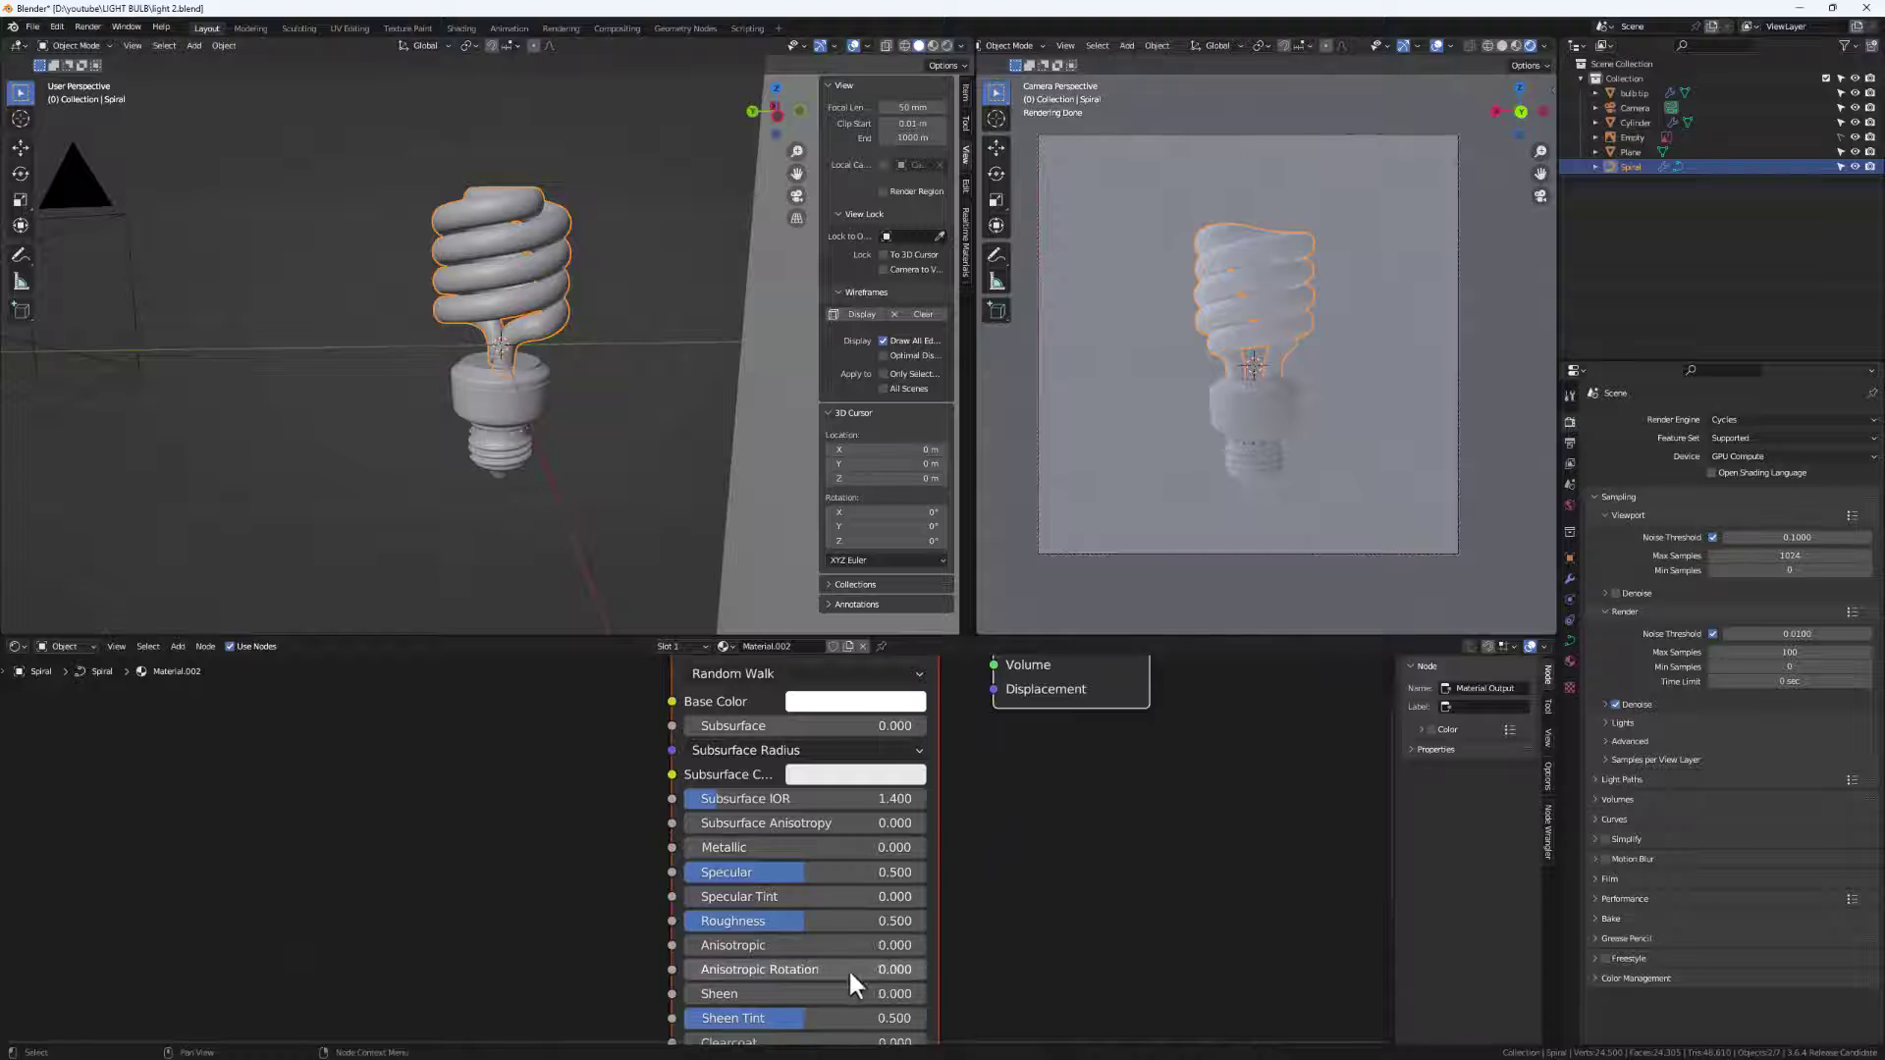
middle_click_drag(837, 878, 840, 827)
scroll(807, 905, "down", 2)
middle_click_drag(792, 908, 788, 841)
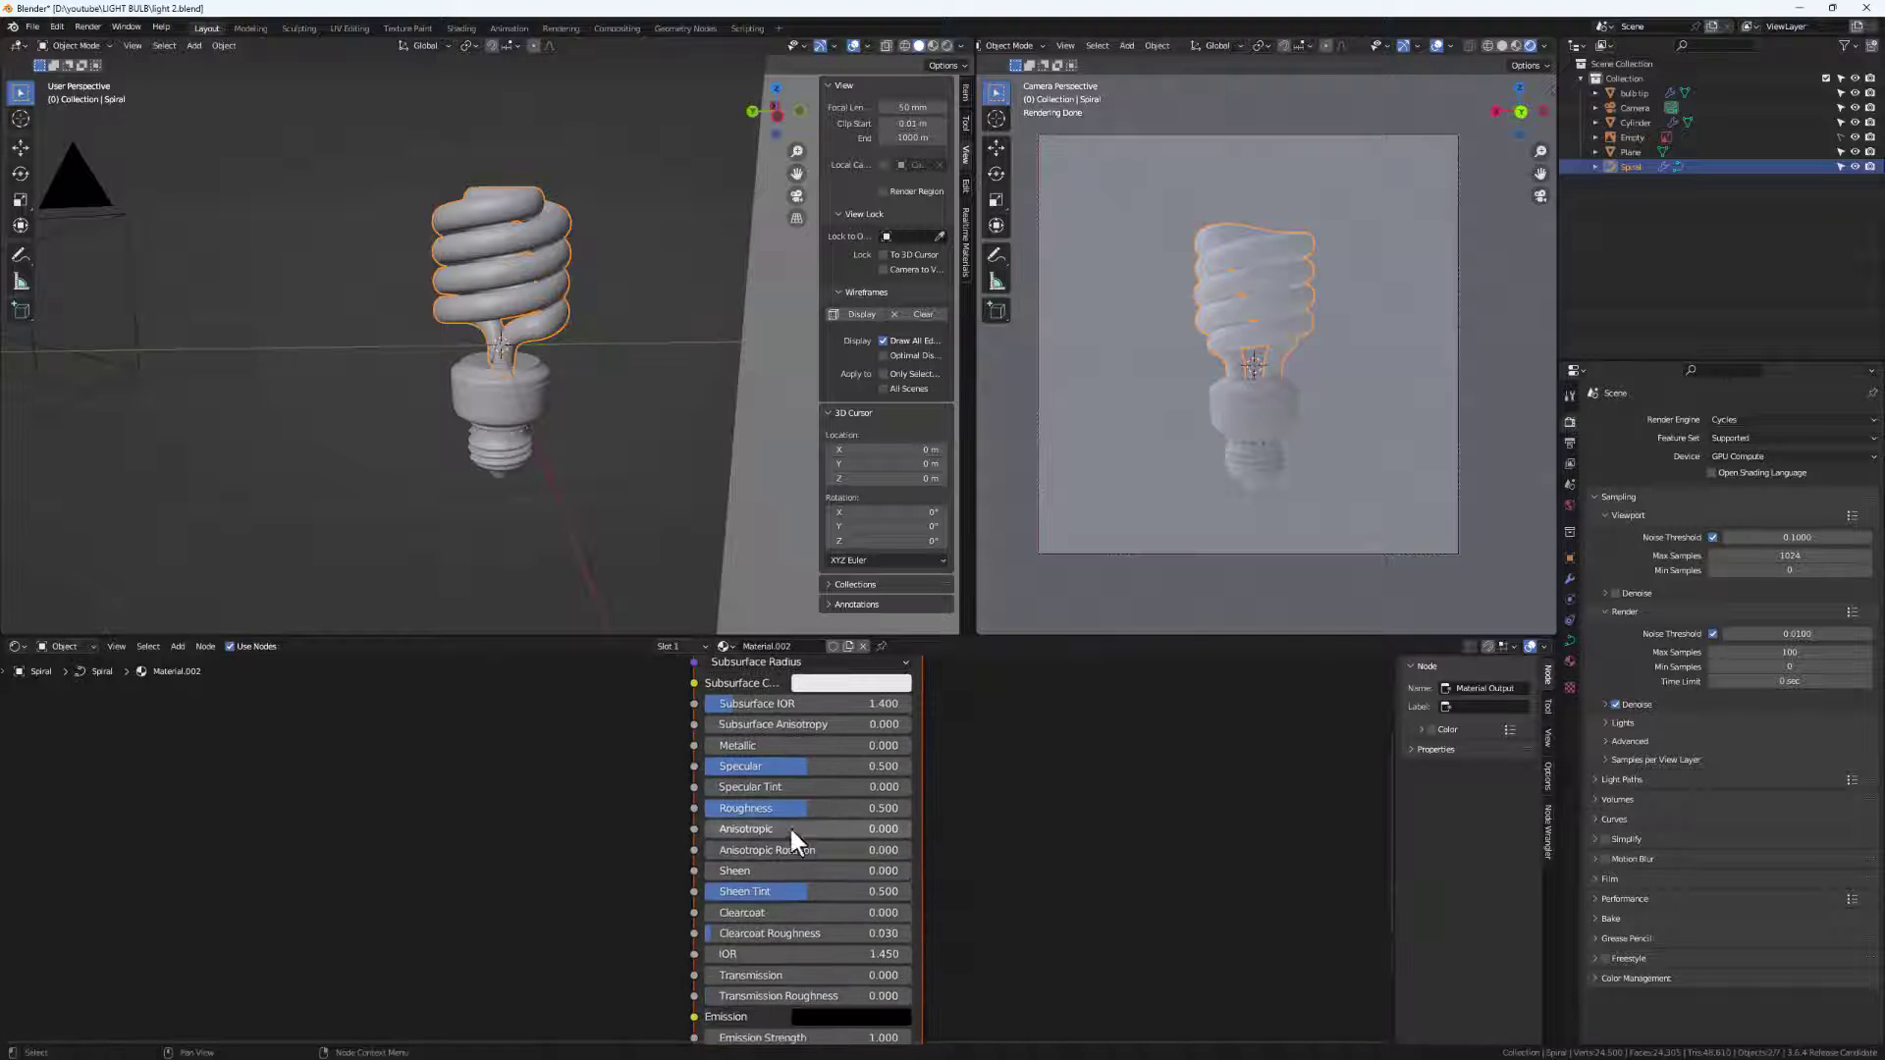
left_click_drag(804, 809, 723, 810)
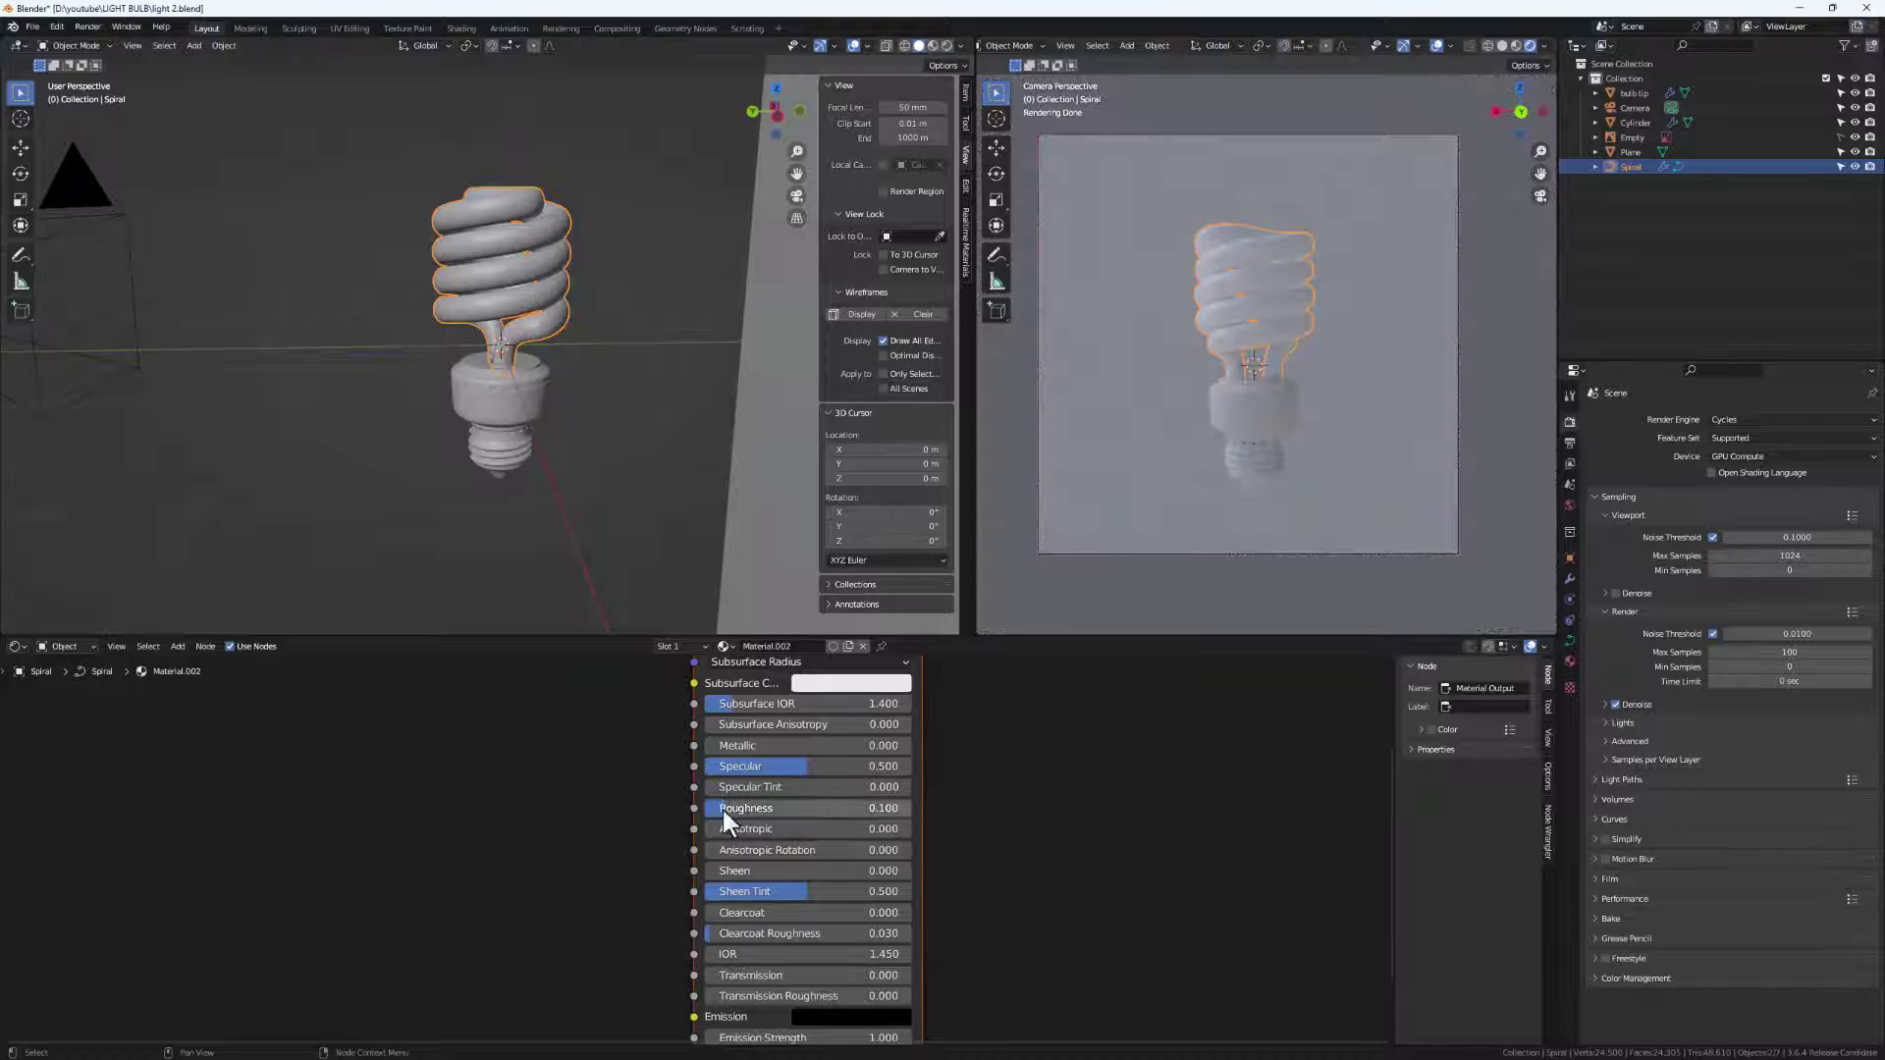
Make the spiral material's Emission color white and set its Emission Strength to 0.120.
middle_click_drag(883, 895, 896, 767)
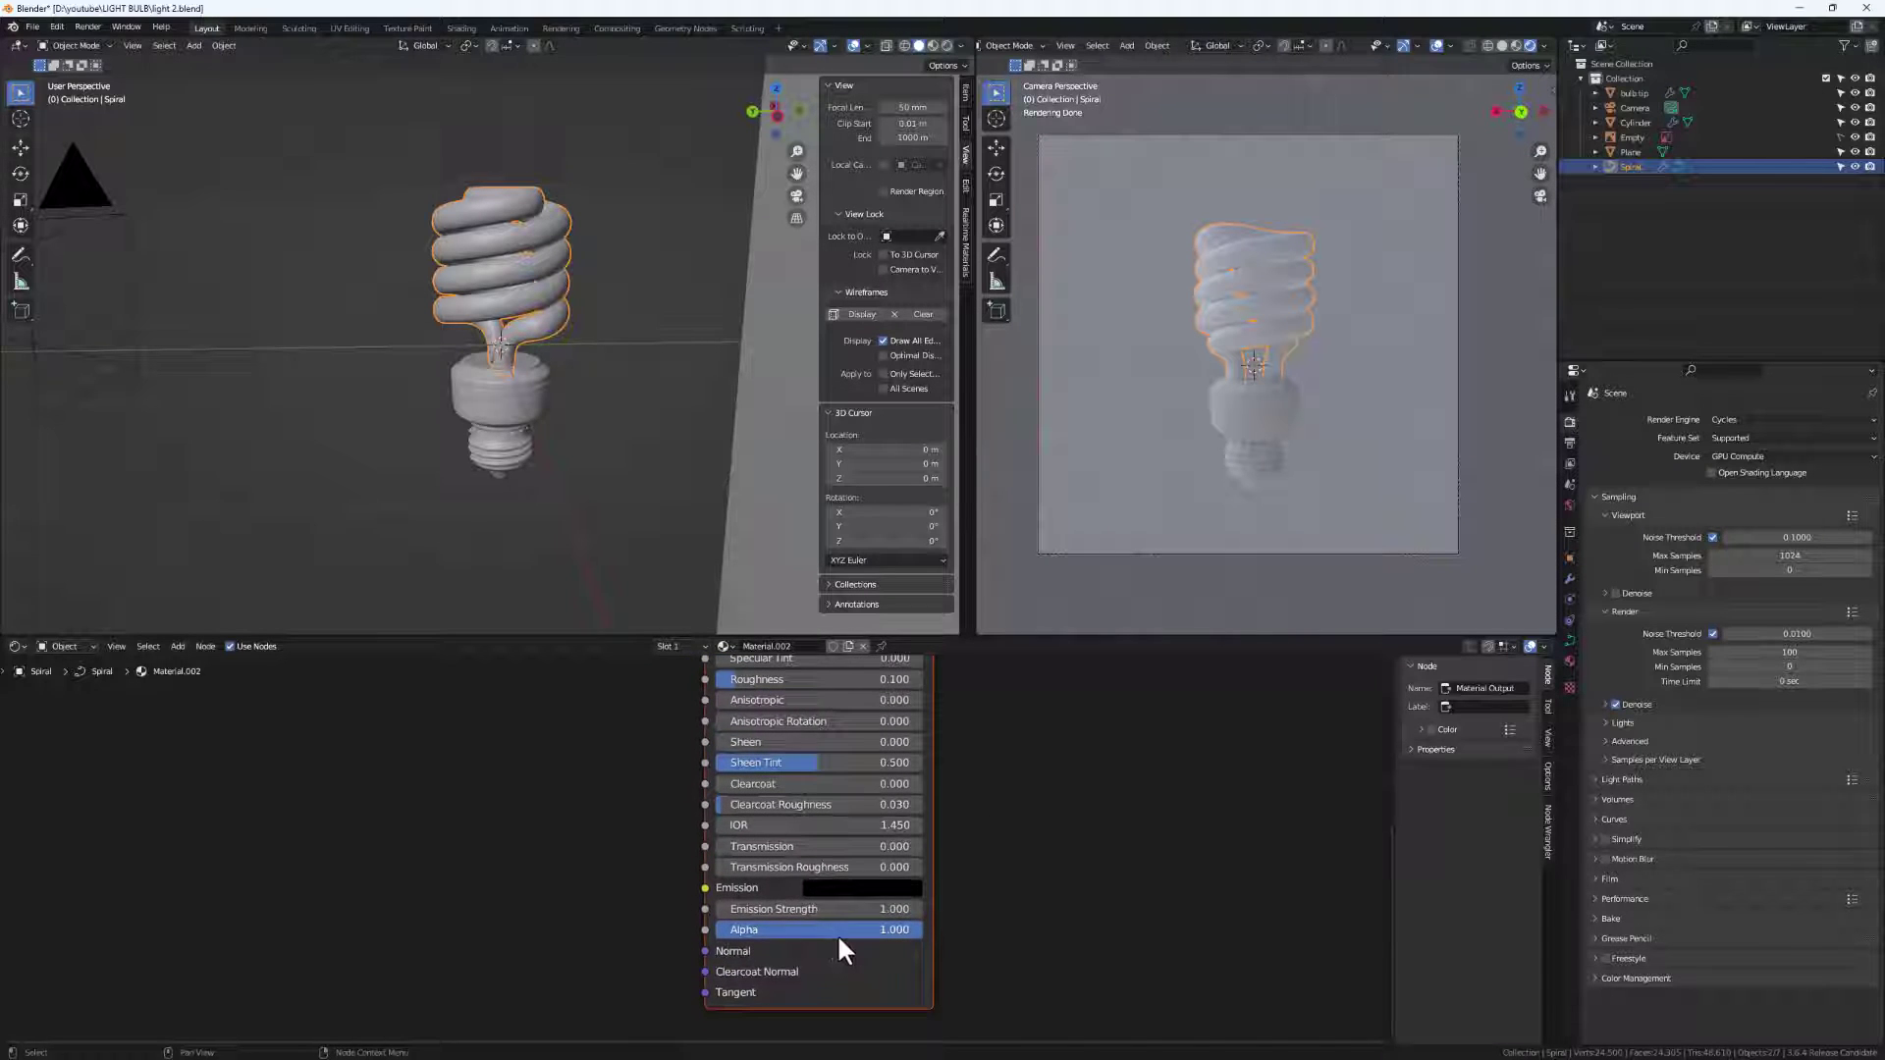
left_click(859, 889)
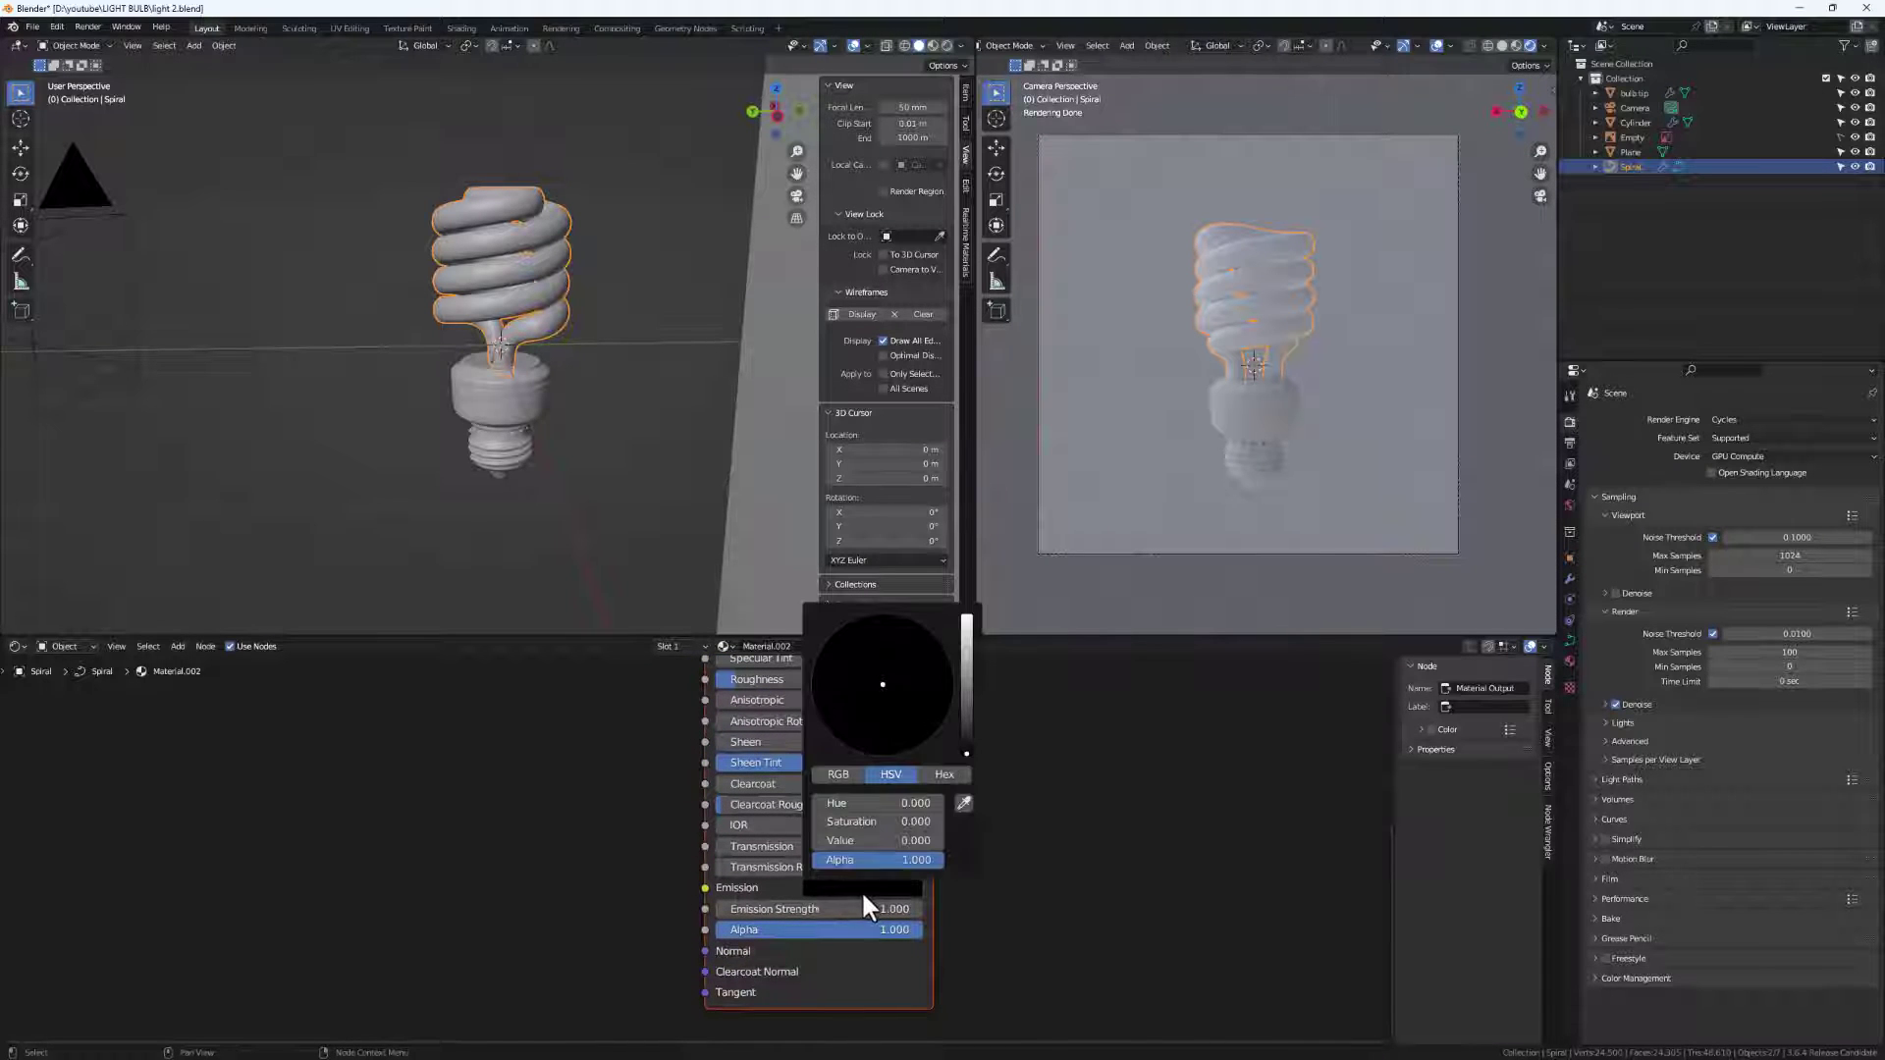
left_click(966, 626)
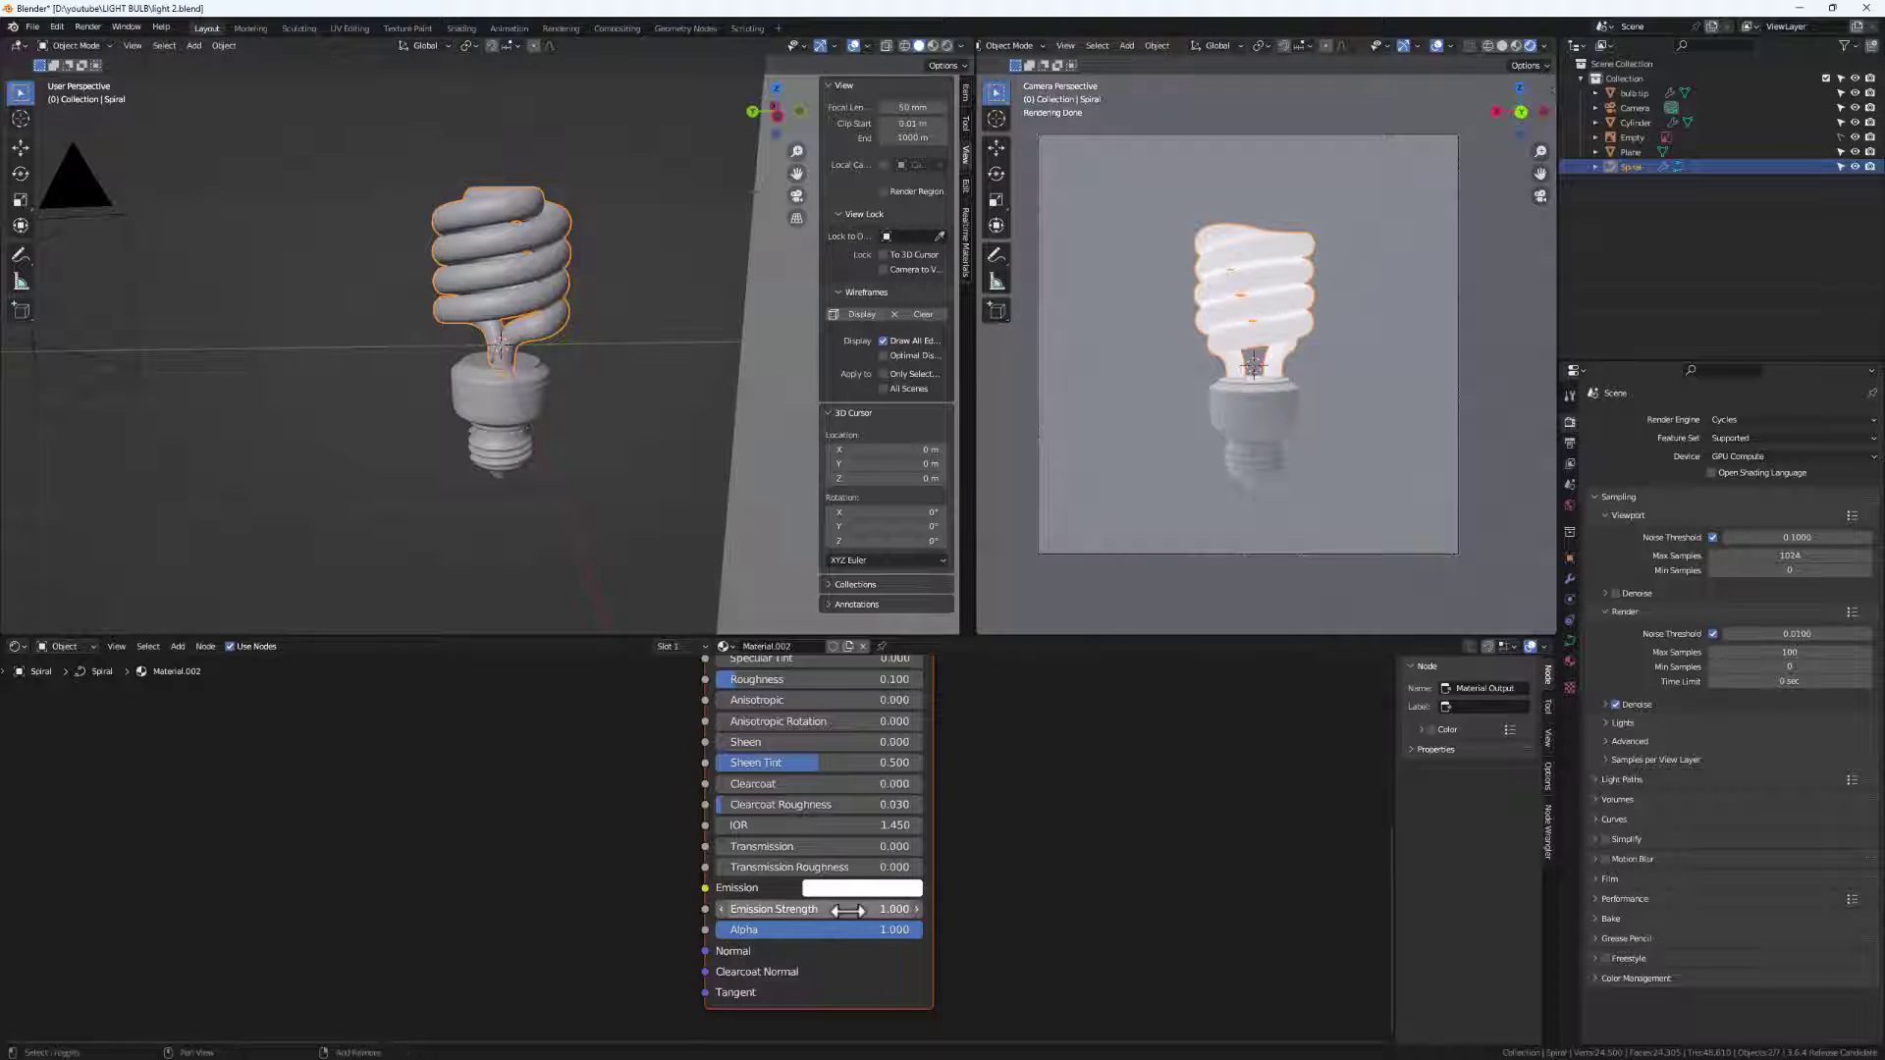
left_click_drag(856, 909, 683, 909)
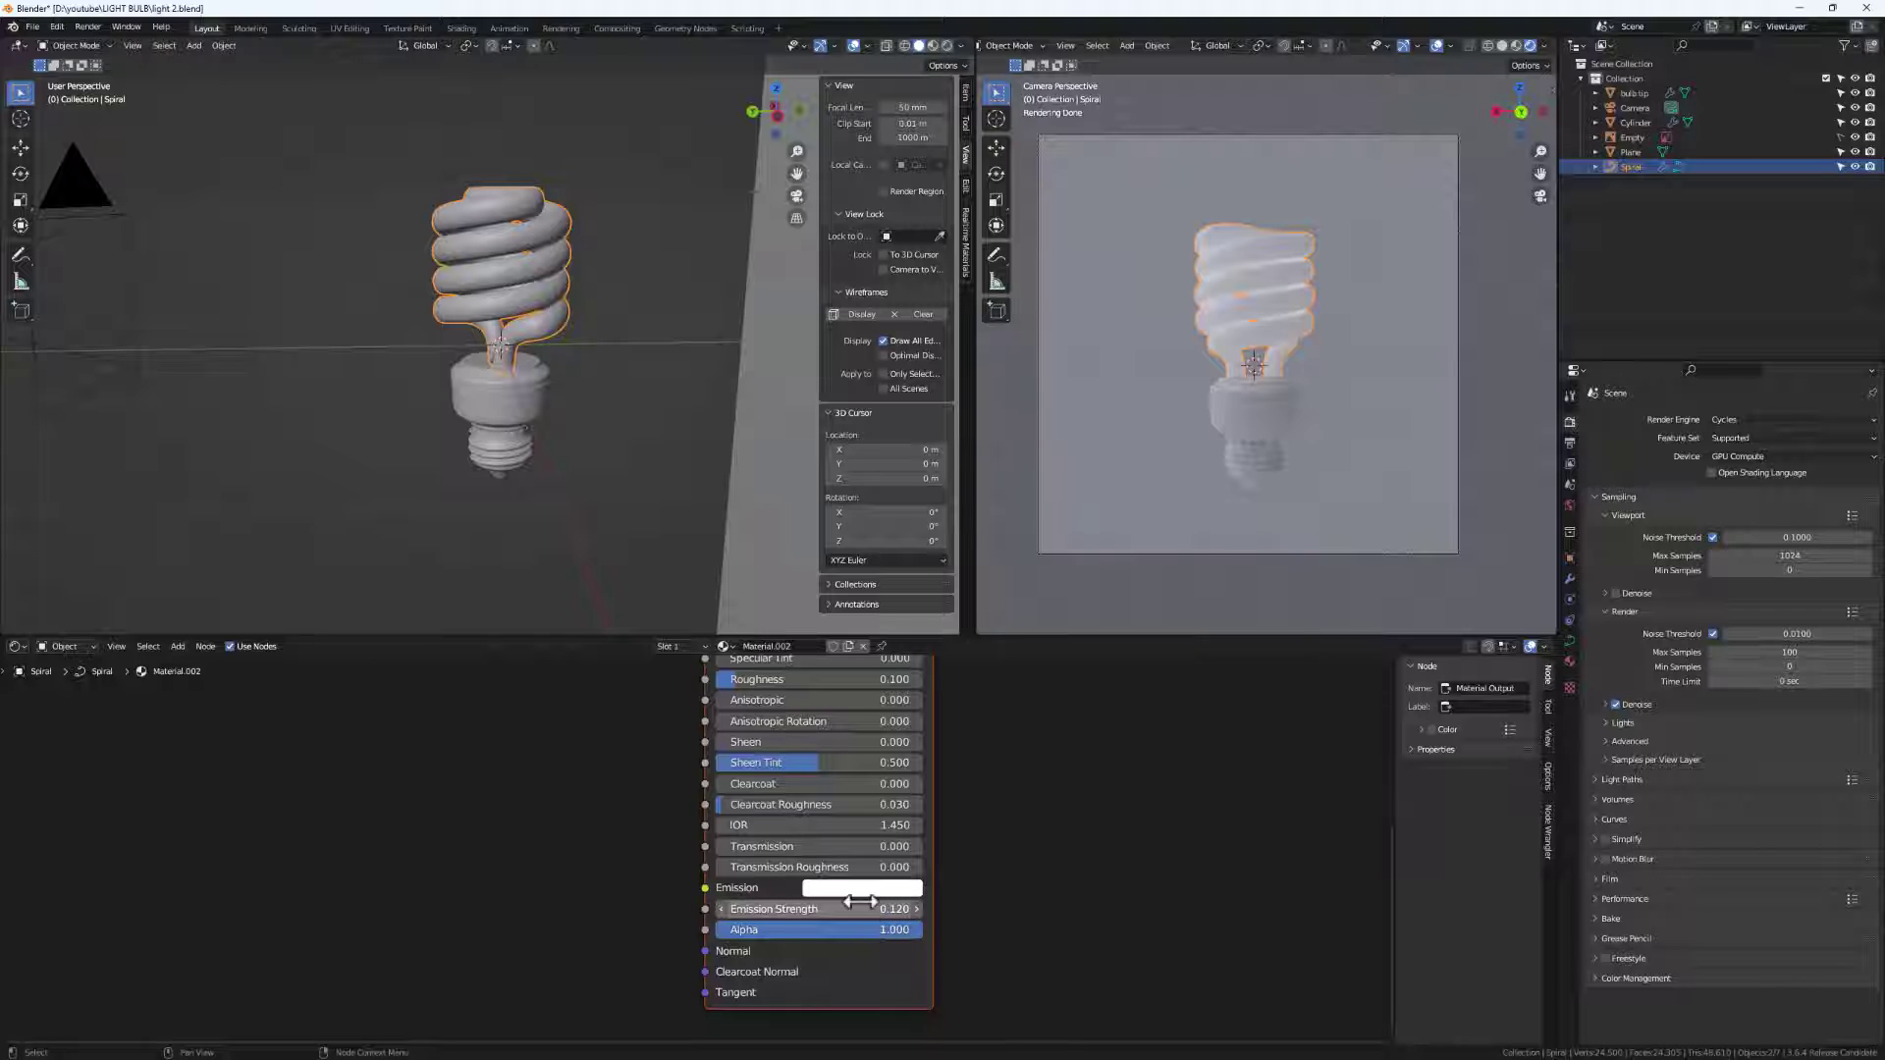
Set the spiral material's IOR to 1.5 and its Clearcoat to 1.
scroll(887, 874, "up", 1)
left_click(895, 817)
type("1")
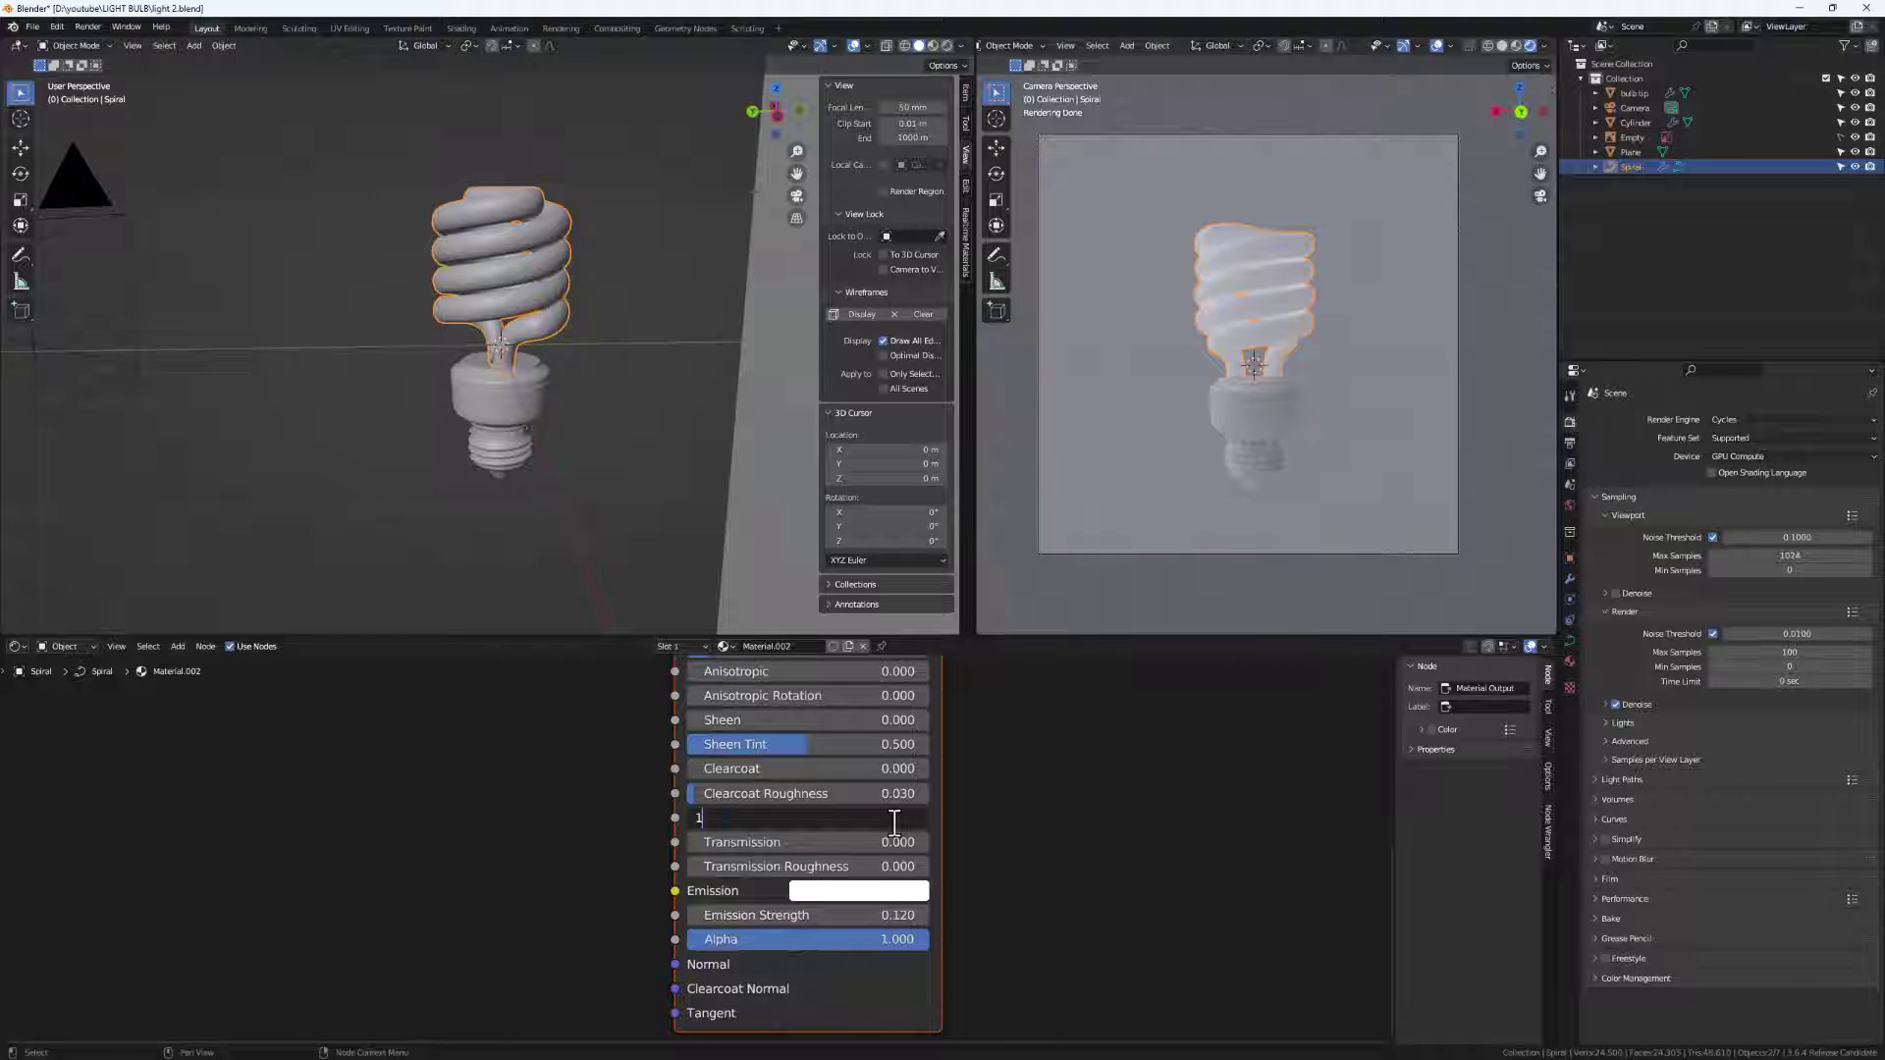
type(".5")
key("Return")
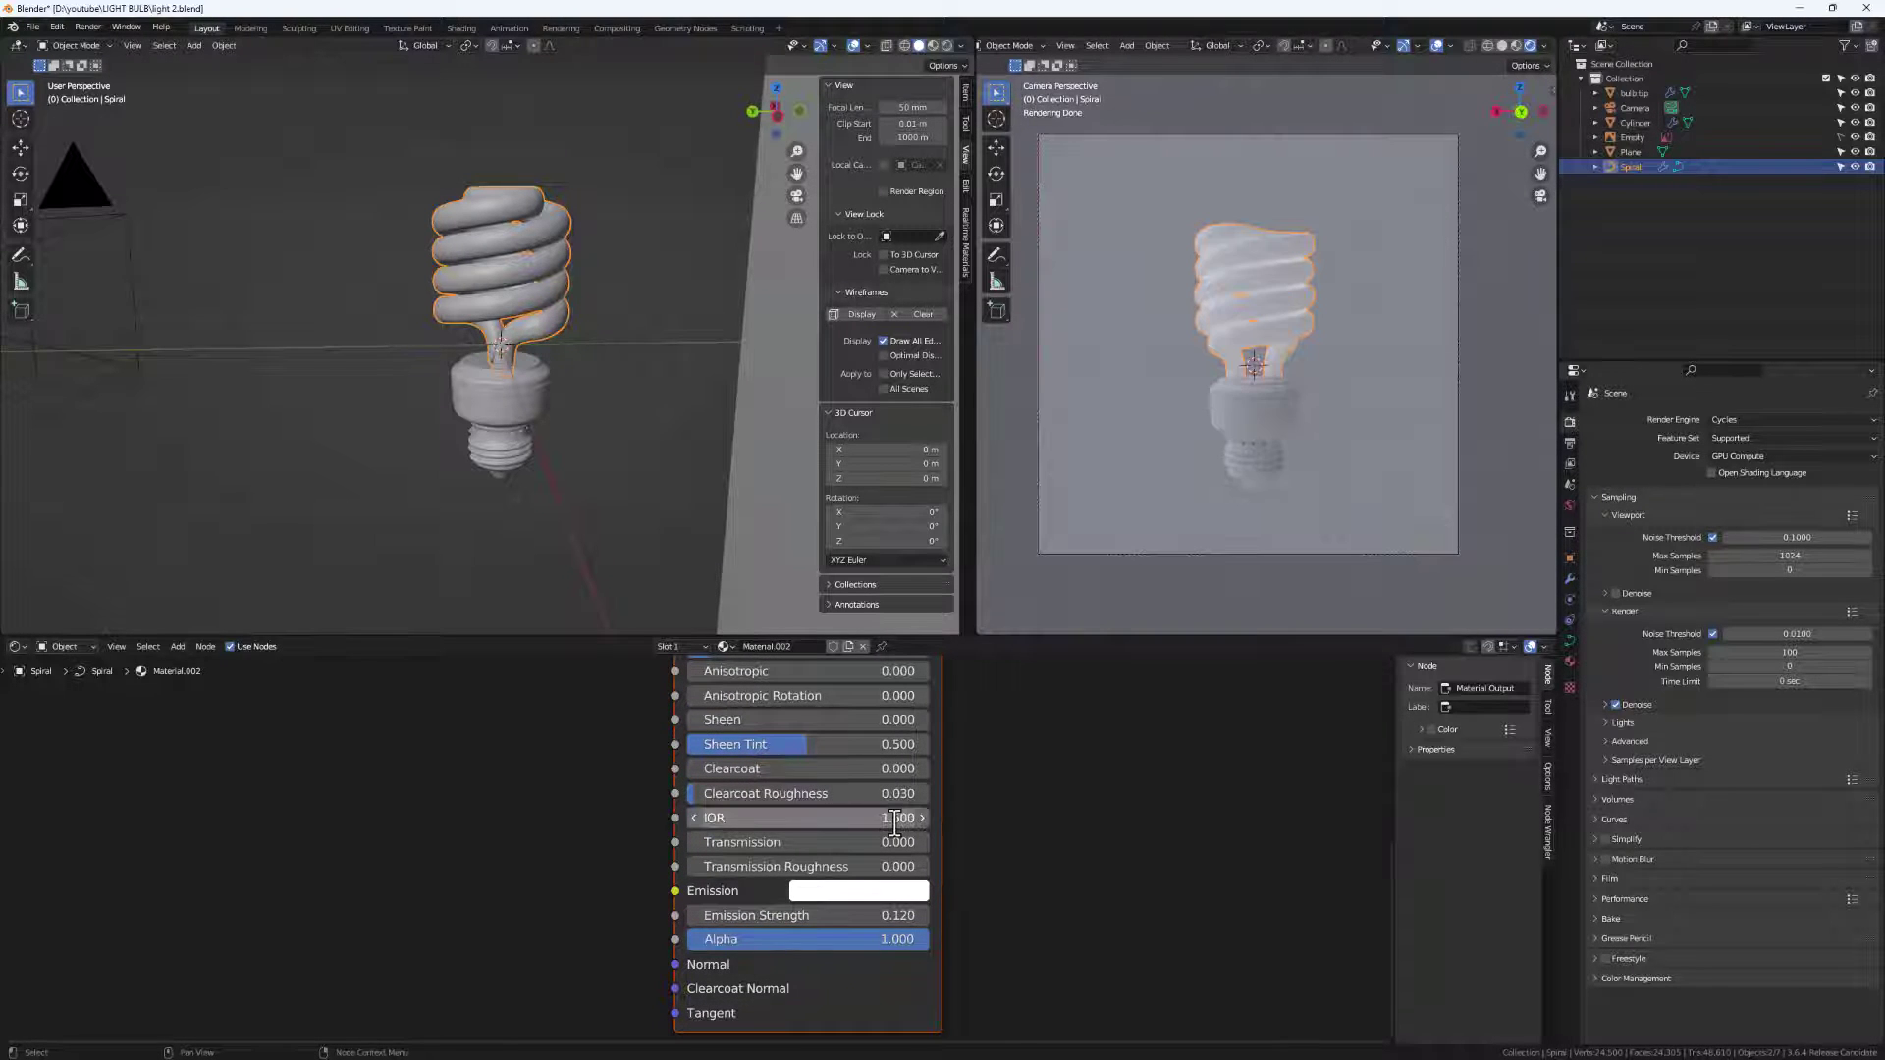
left_click_drag(754, 768, 930, 769)
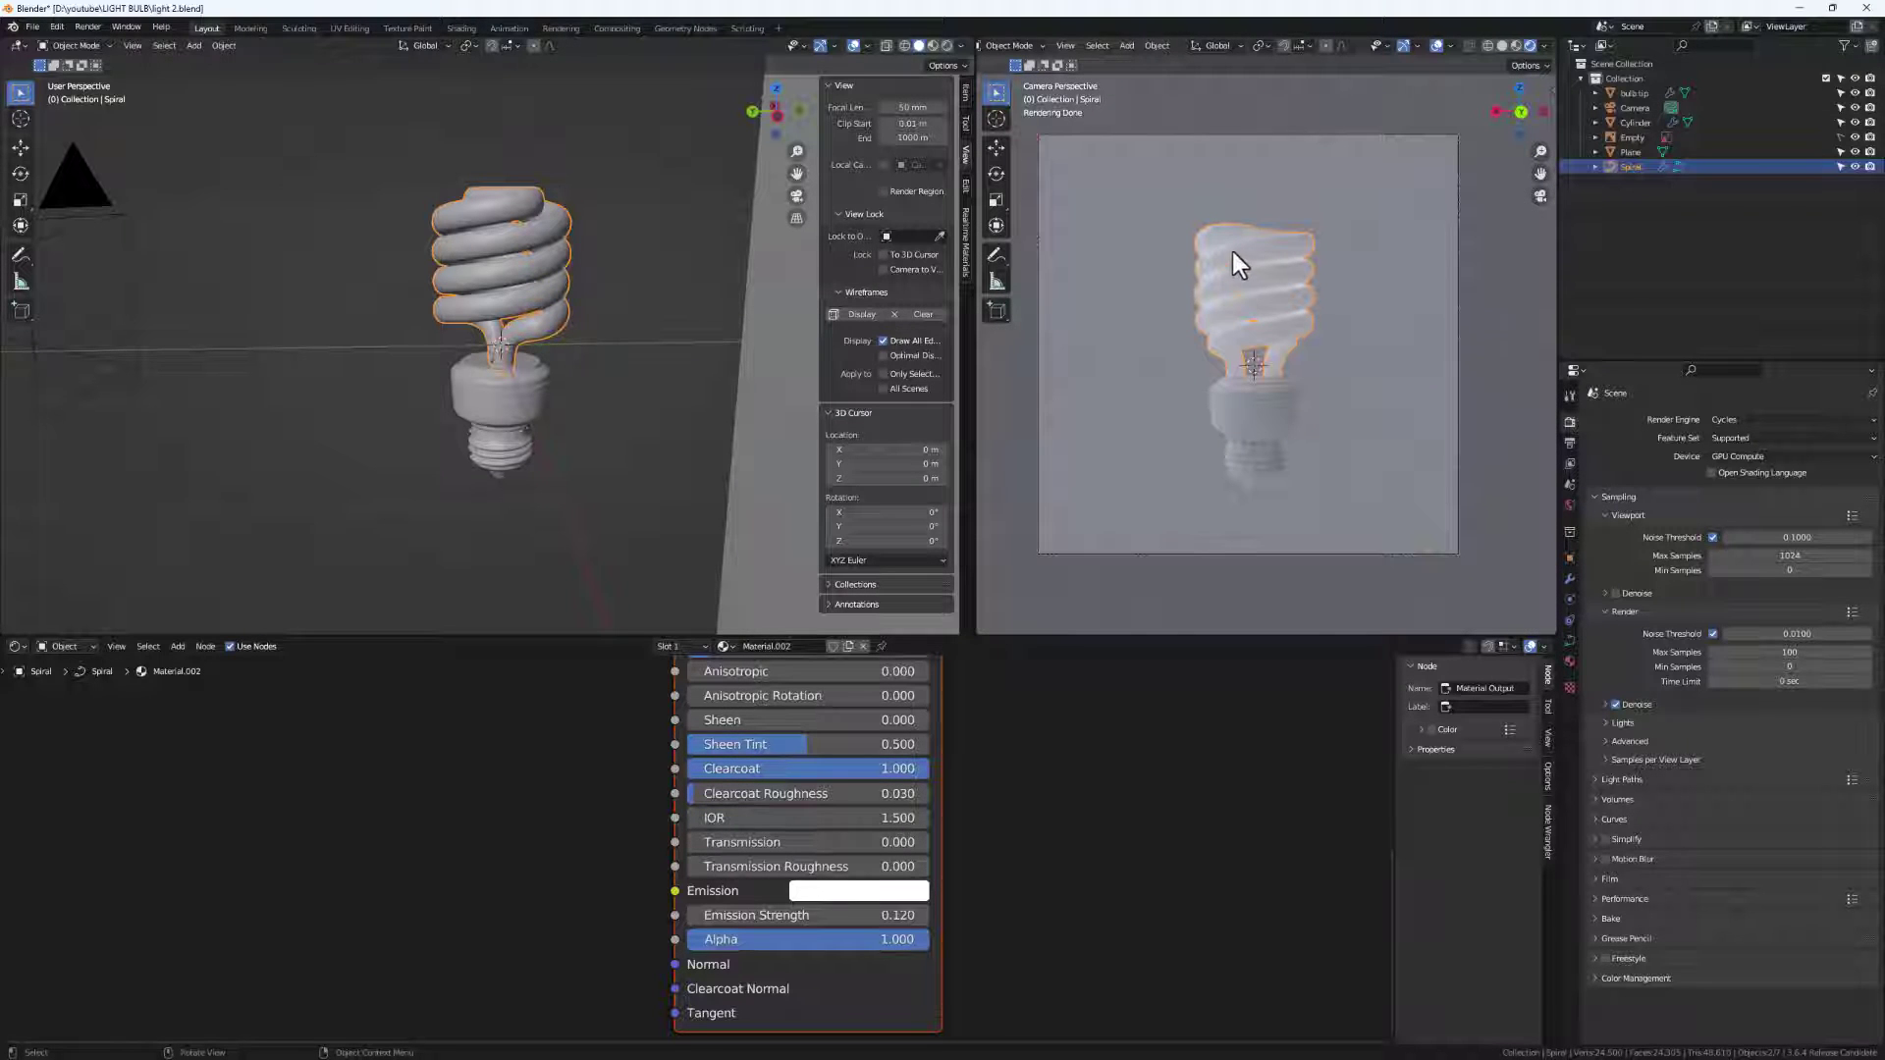
scroll(624, 407, "down", 3)
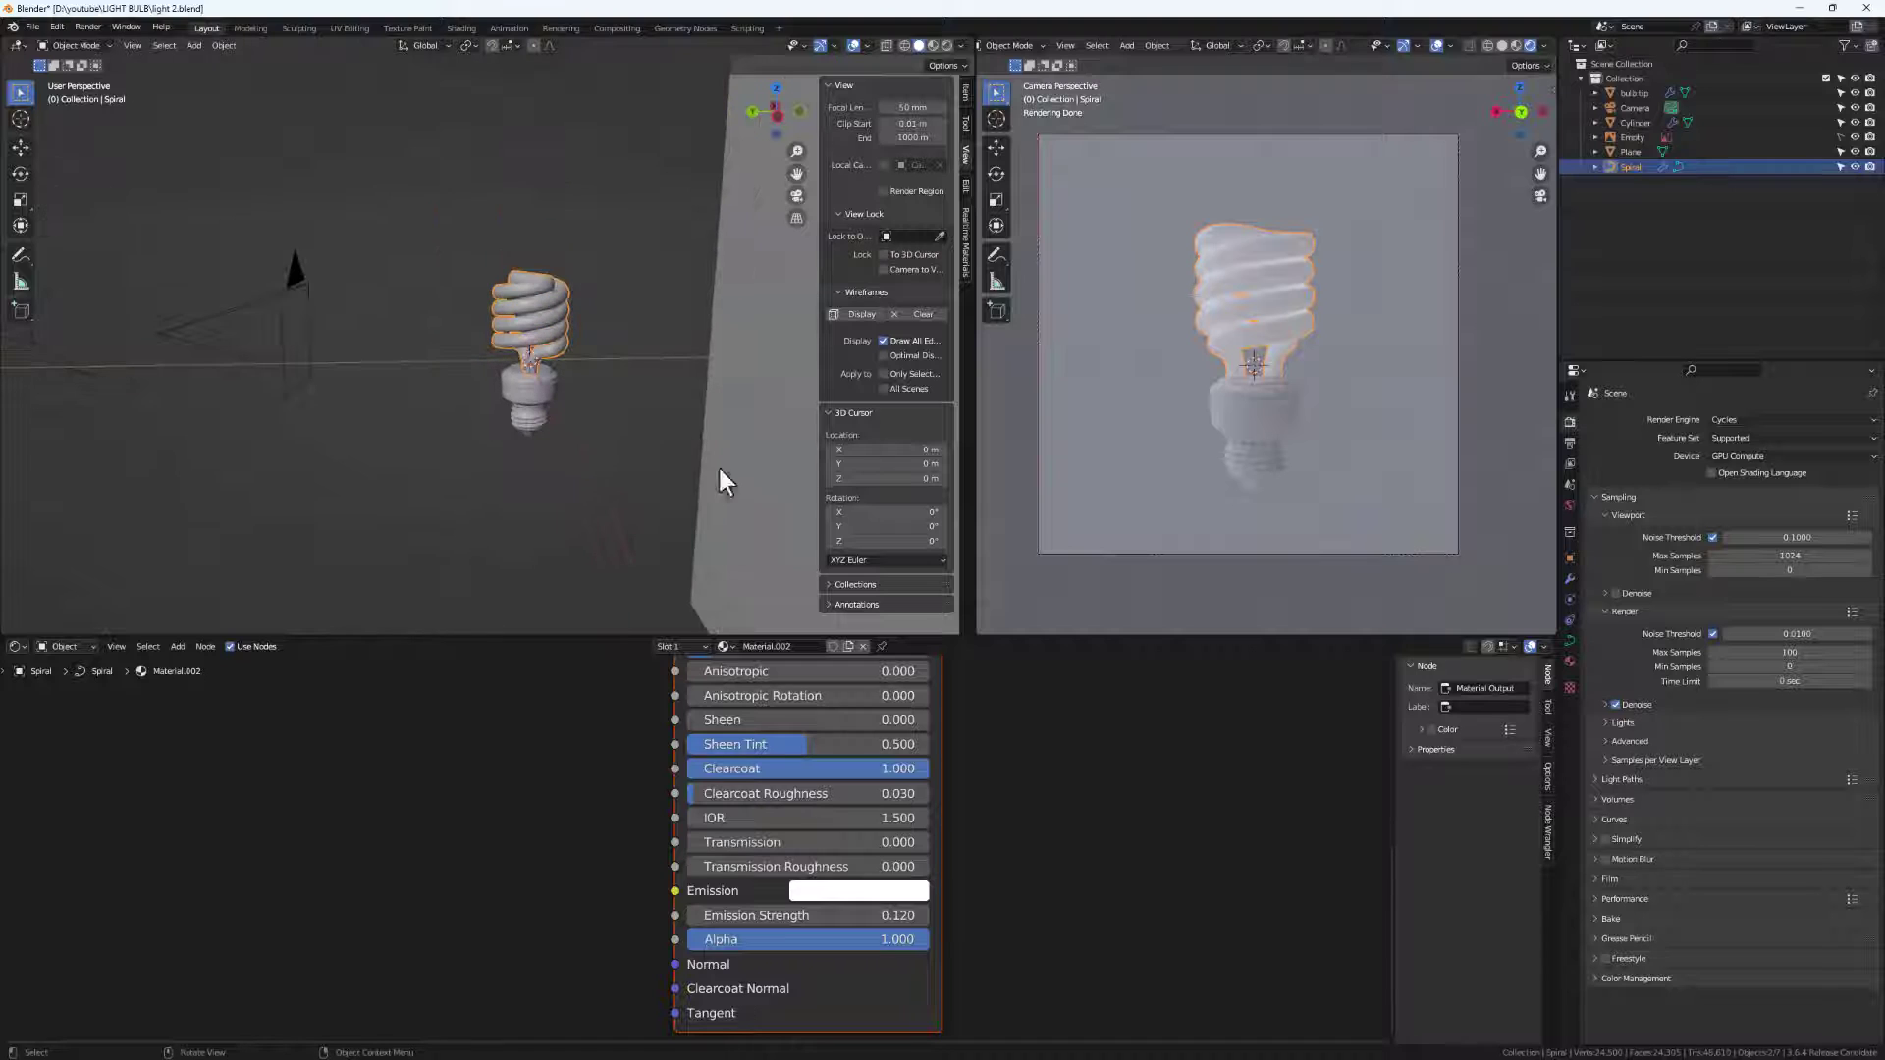
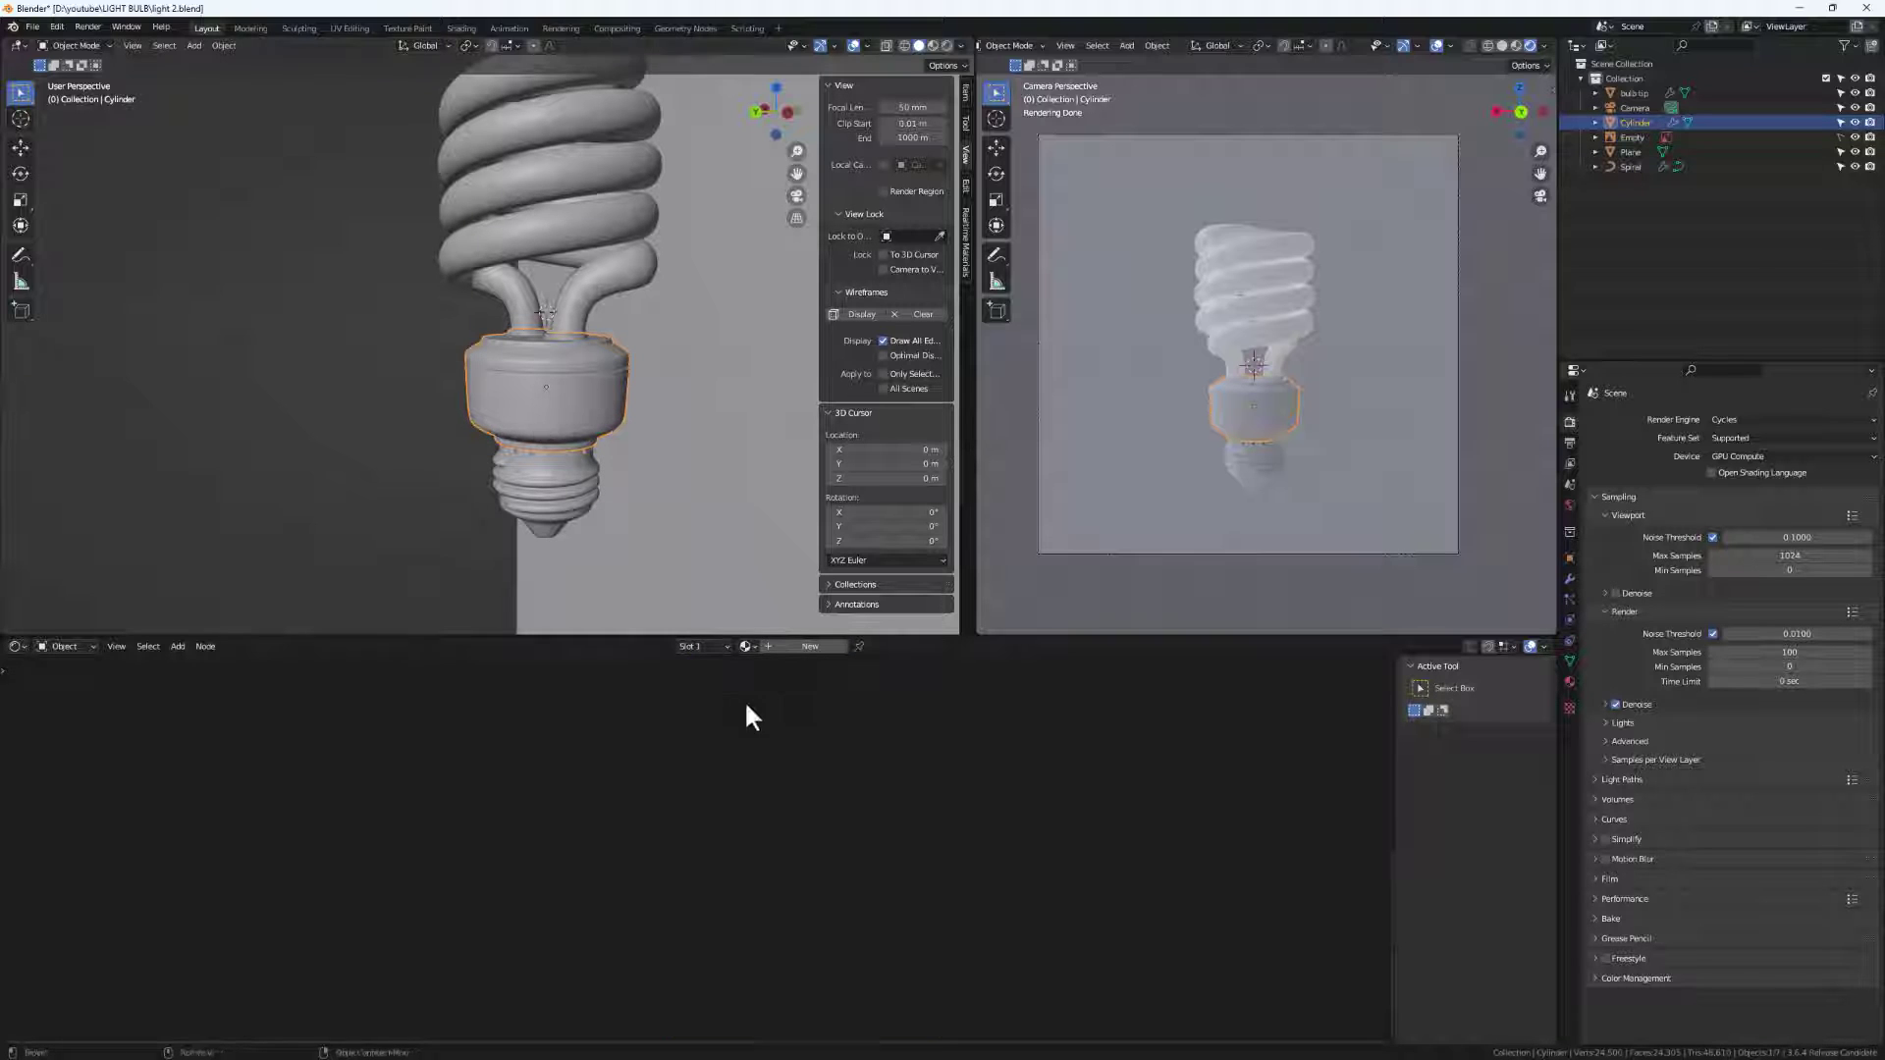
Create a new material for the bulb's collar cylinder and set its Roughness to 0.2.
left_click(811, 647)
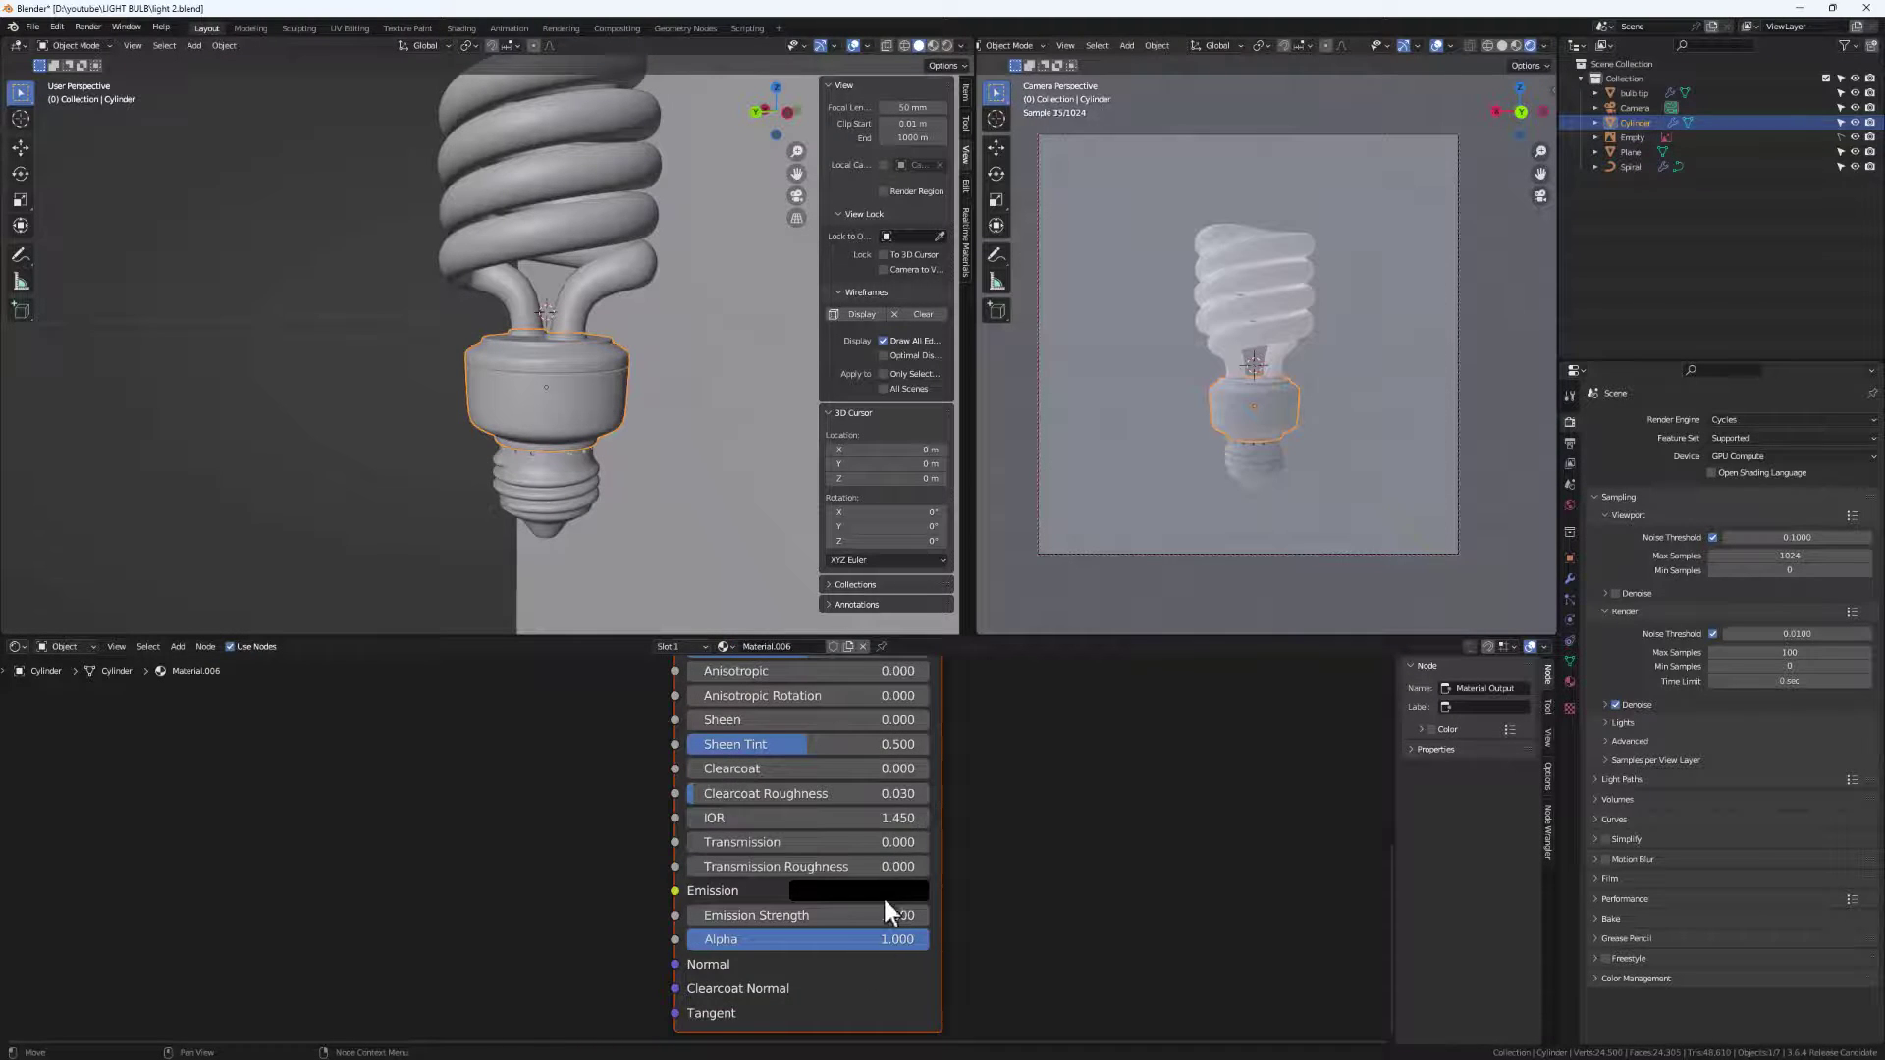
scroll(892, 834, "down", 3)
middle_click_drag(895, 821, 880, 940)
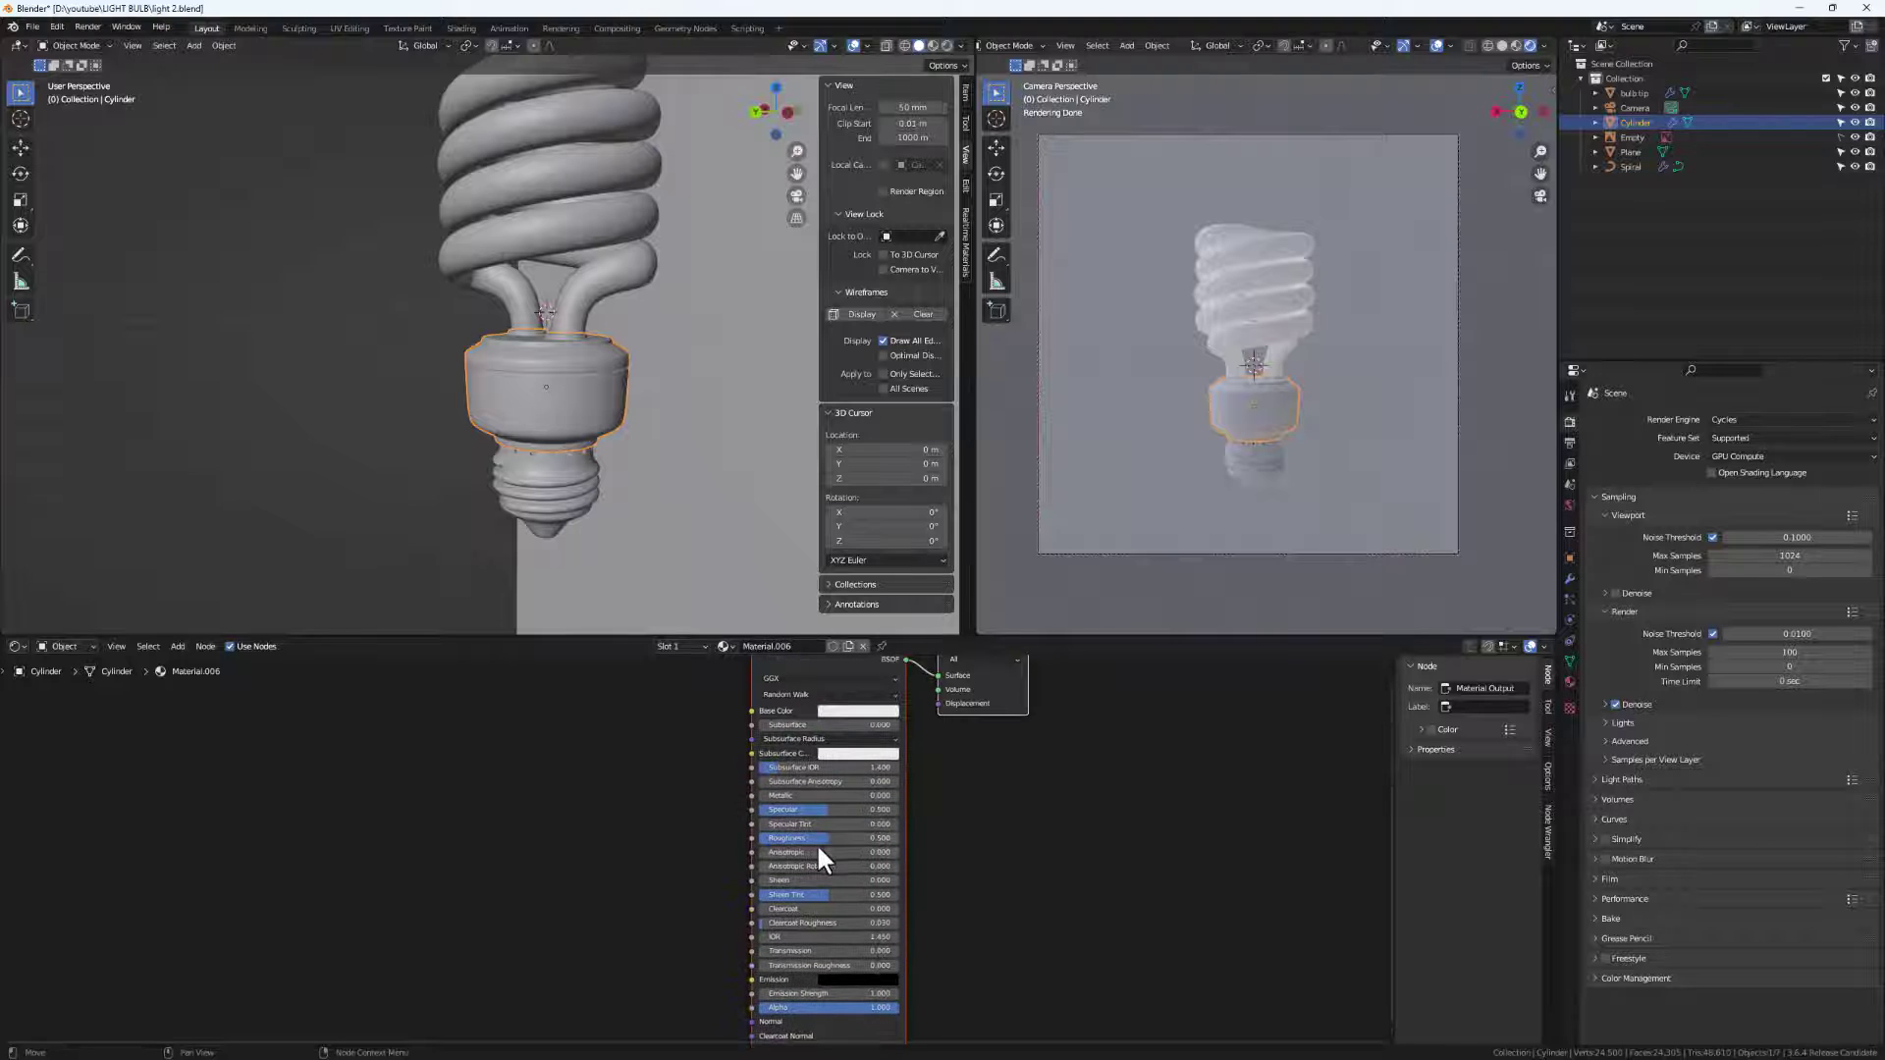
left_click_drag(823, 837, 785, 835)
scroll(886, 830, "up", 3)
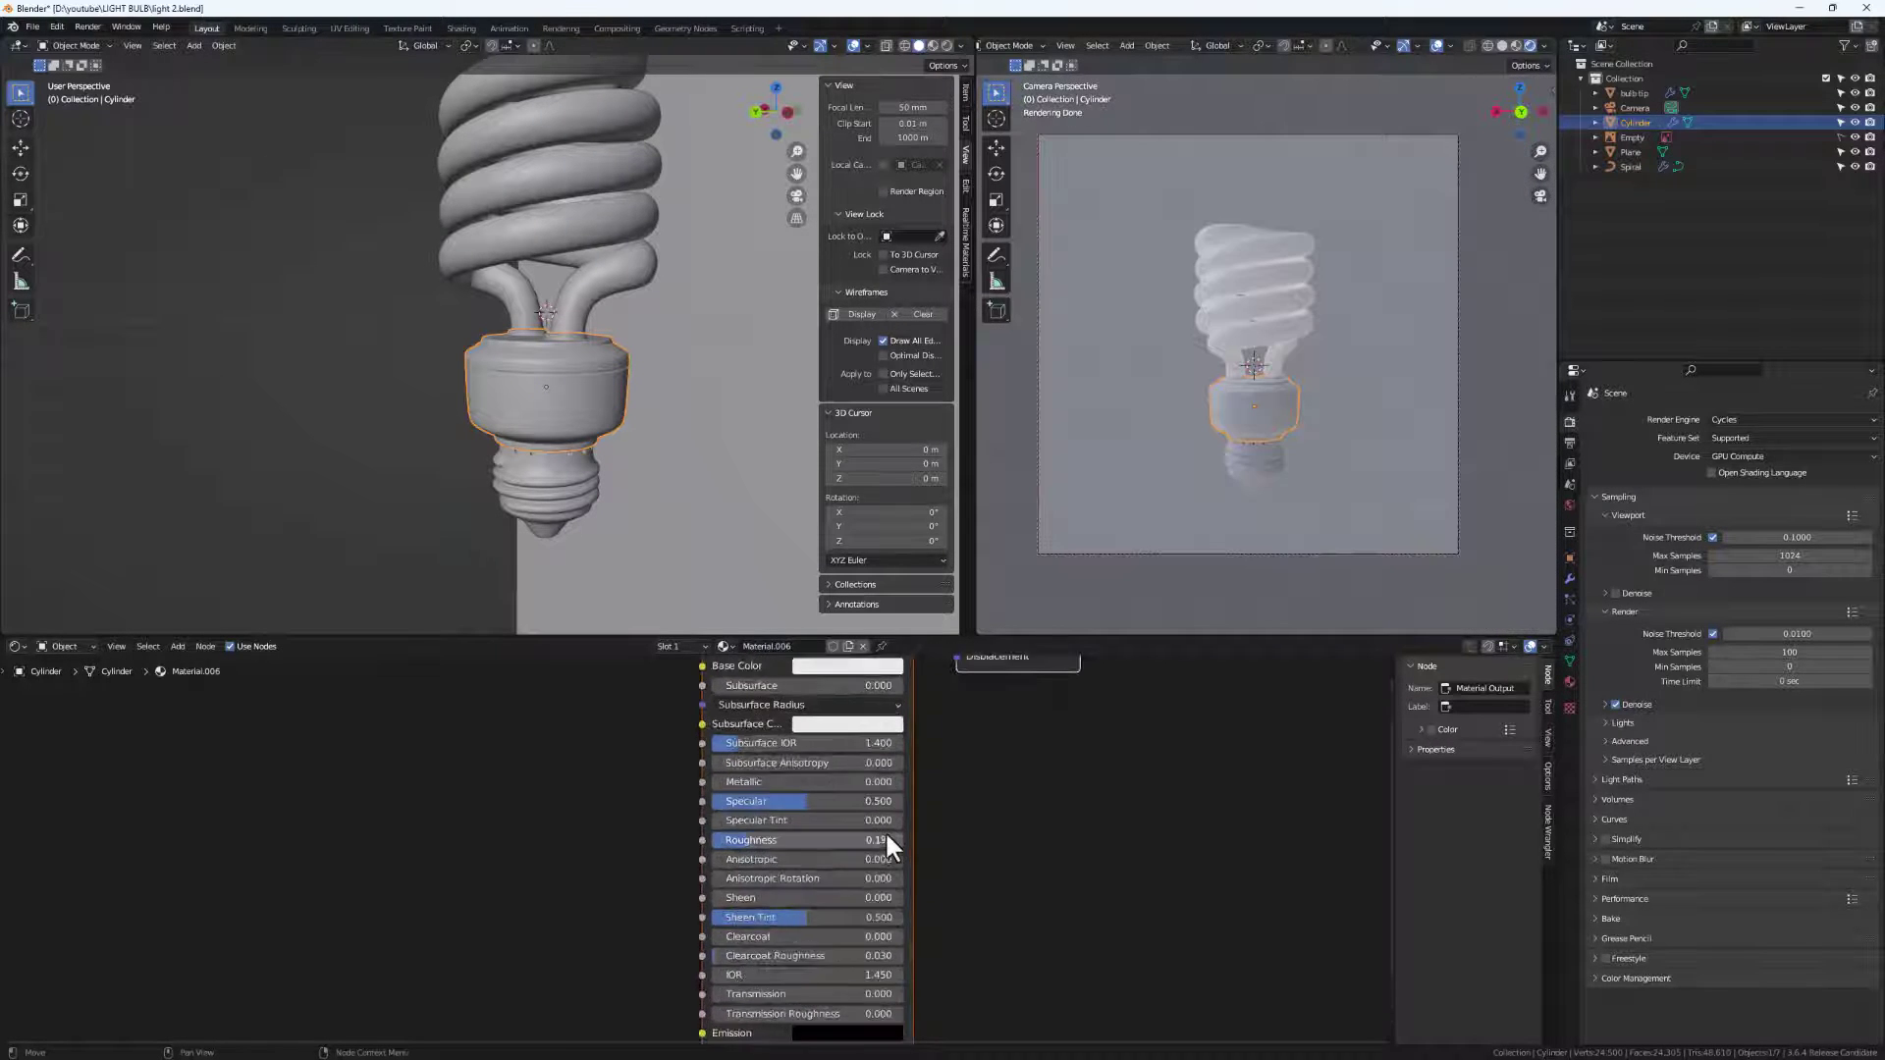
left_click(859, 835)
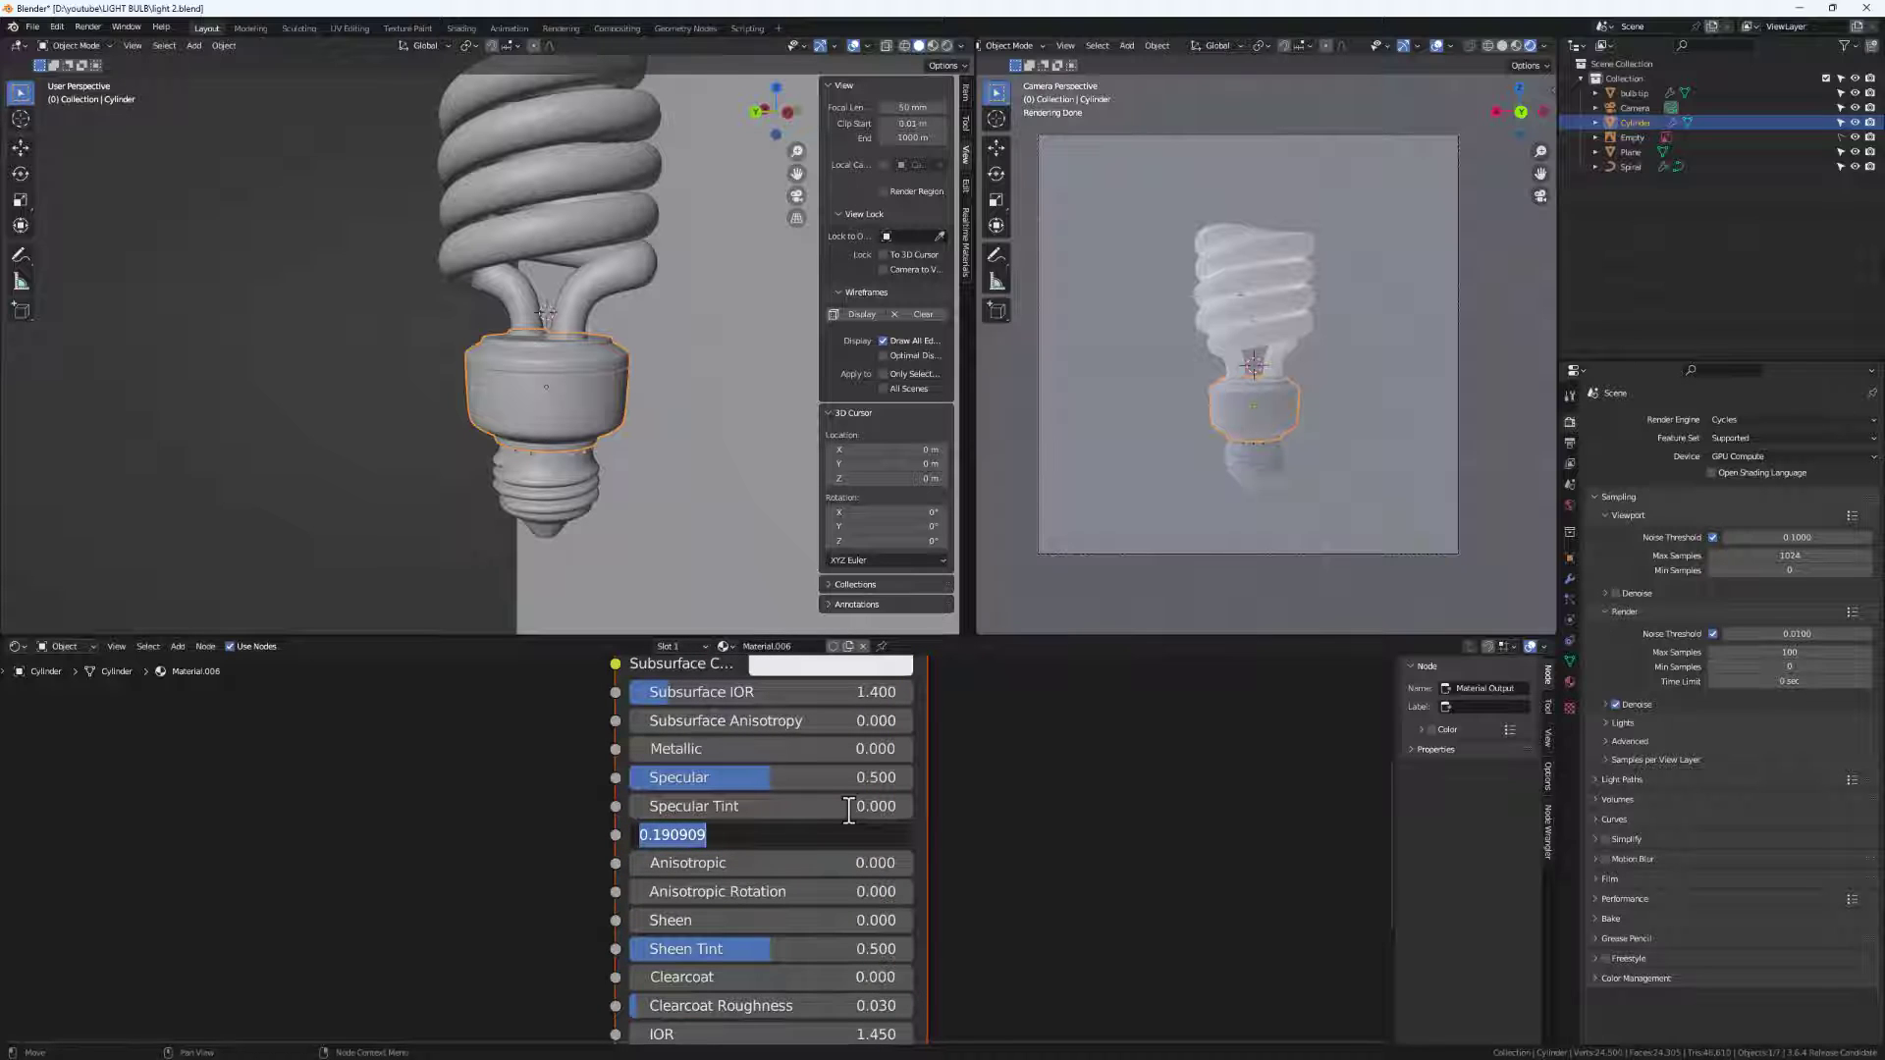
type("0.2")
key("Return")
Raise the collar material's Clearcoat to 1 and make its Base Color pure white.
scroll(798, 974, "down", 2)
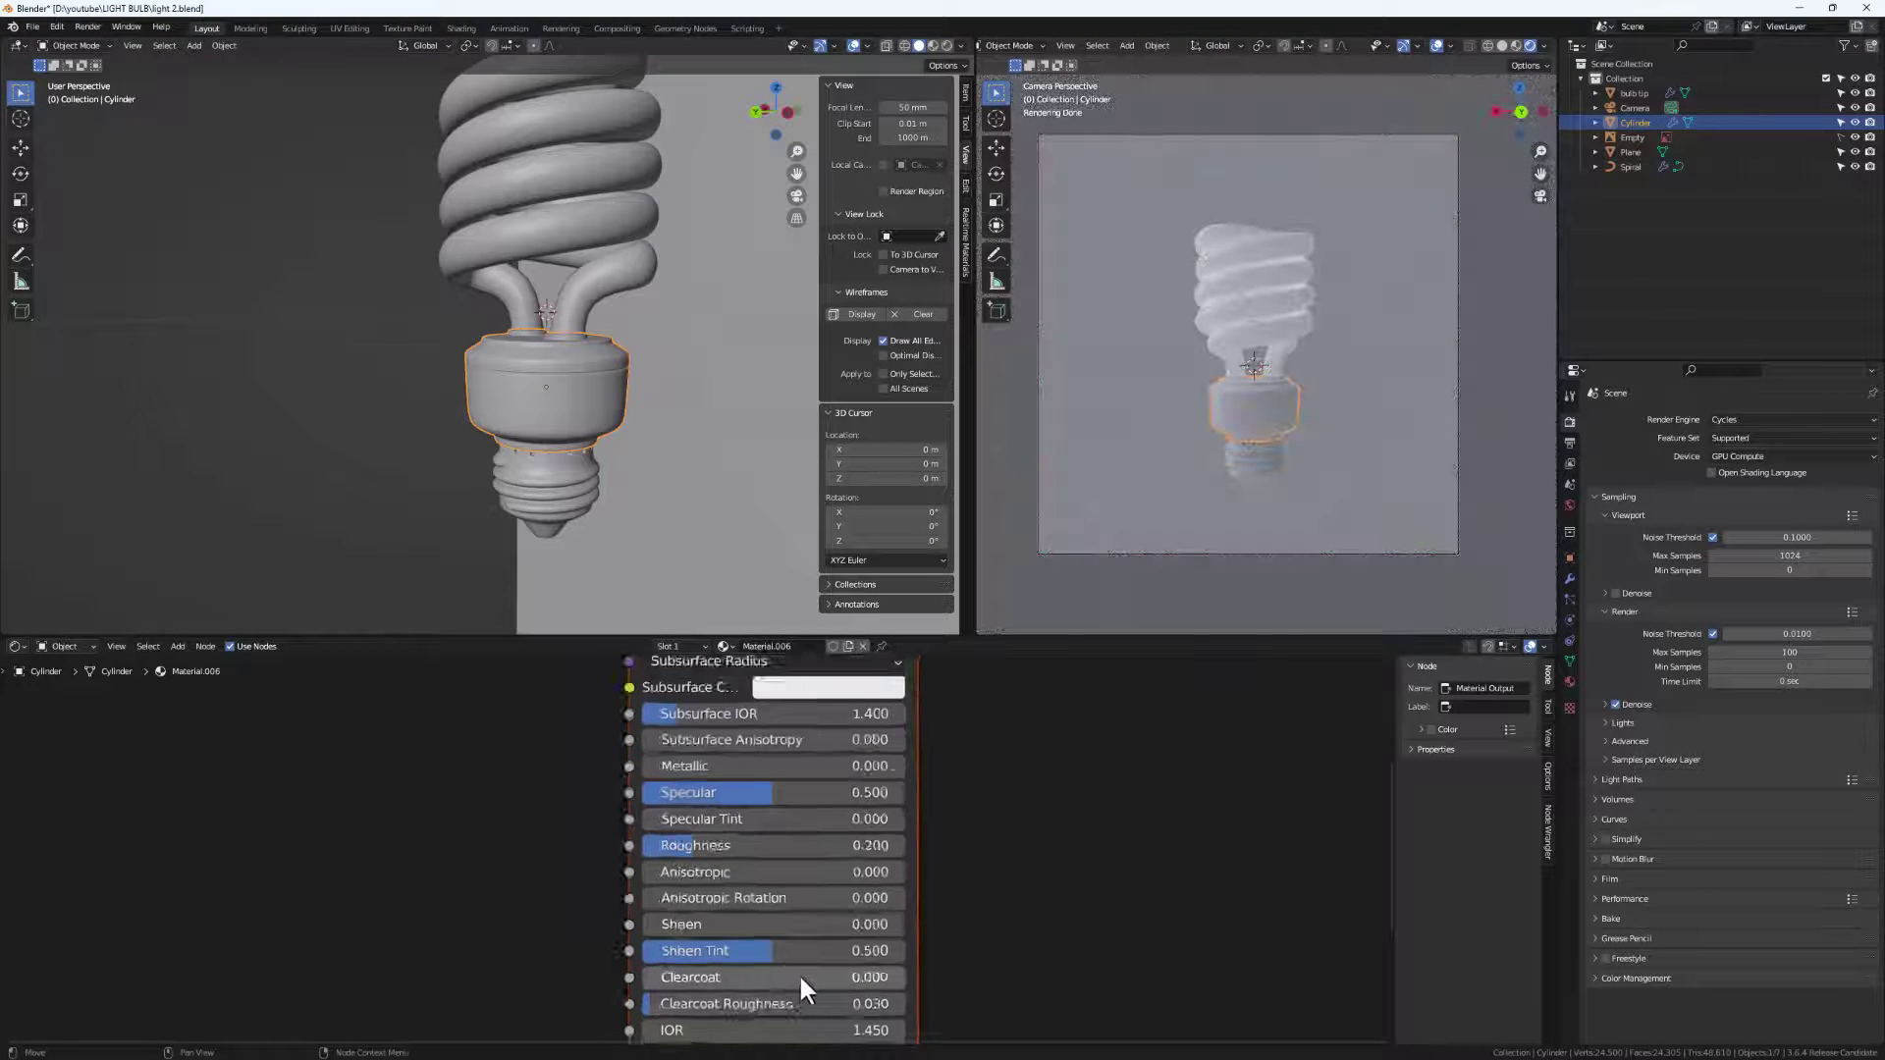
left_click_drag(684, 933, 810, 933)
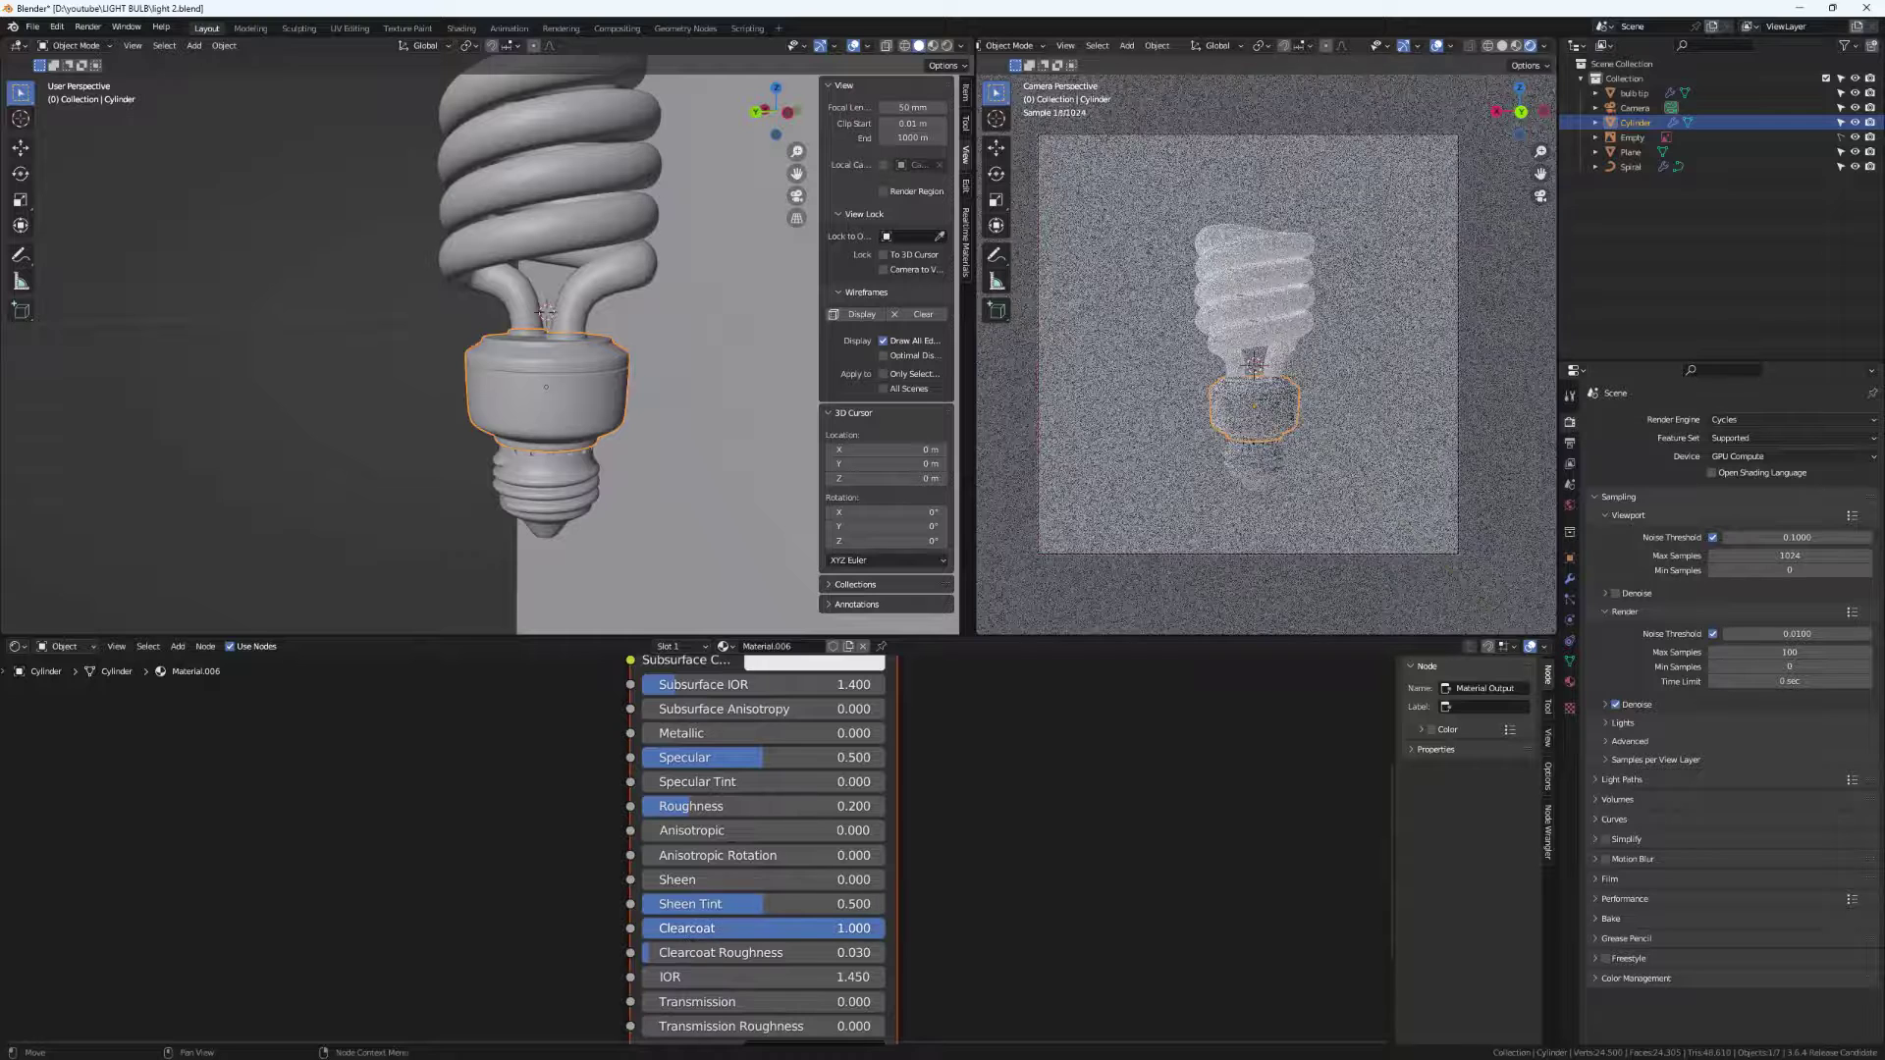
scroll(791, 872, "down", 3)
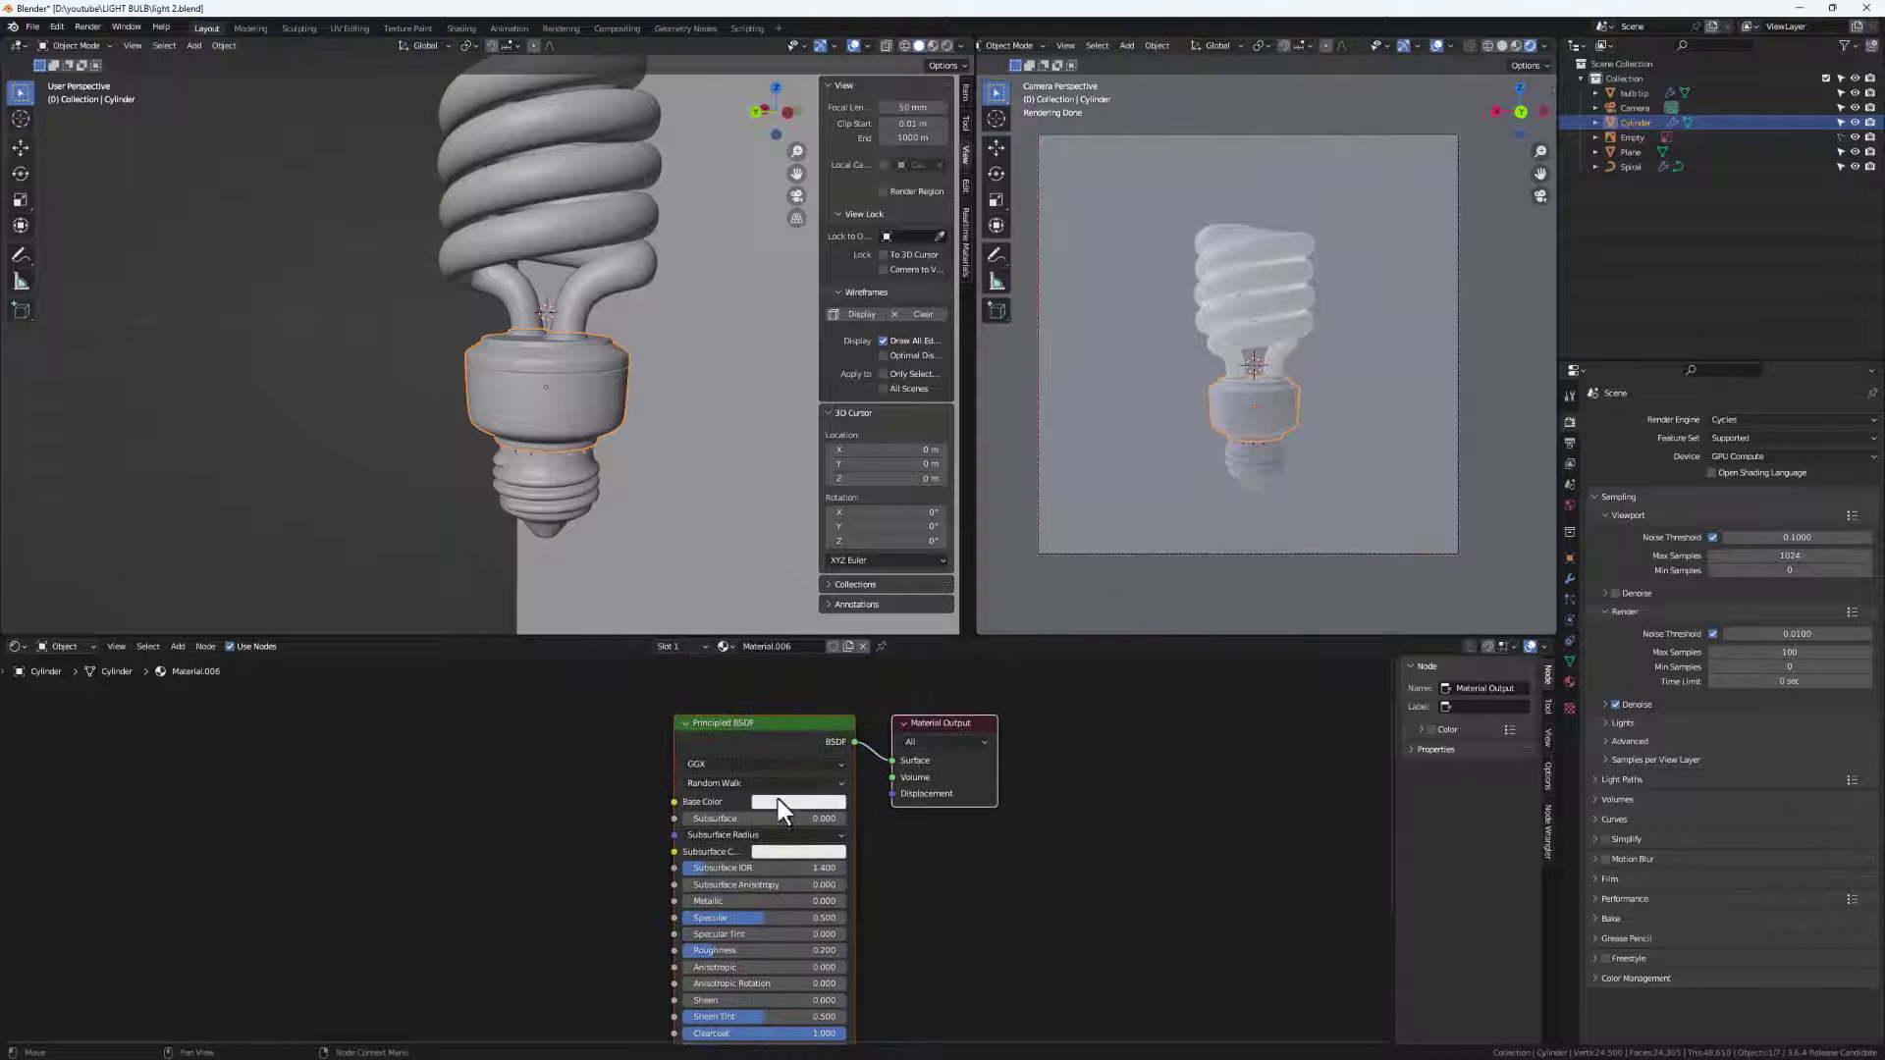
left_click(778, 800)
left_click(880, 591)
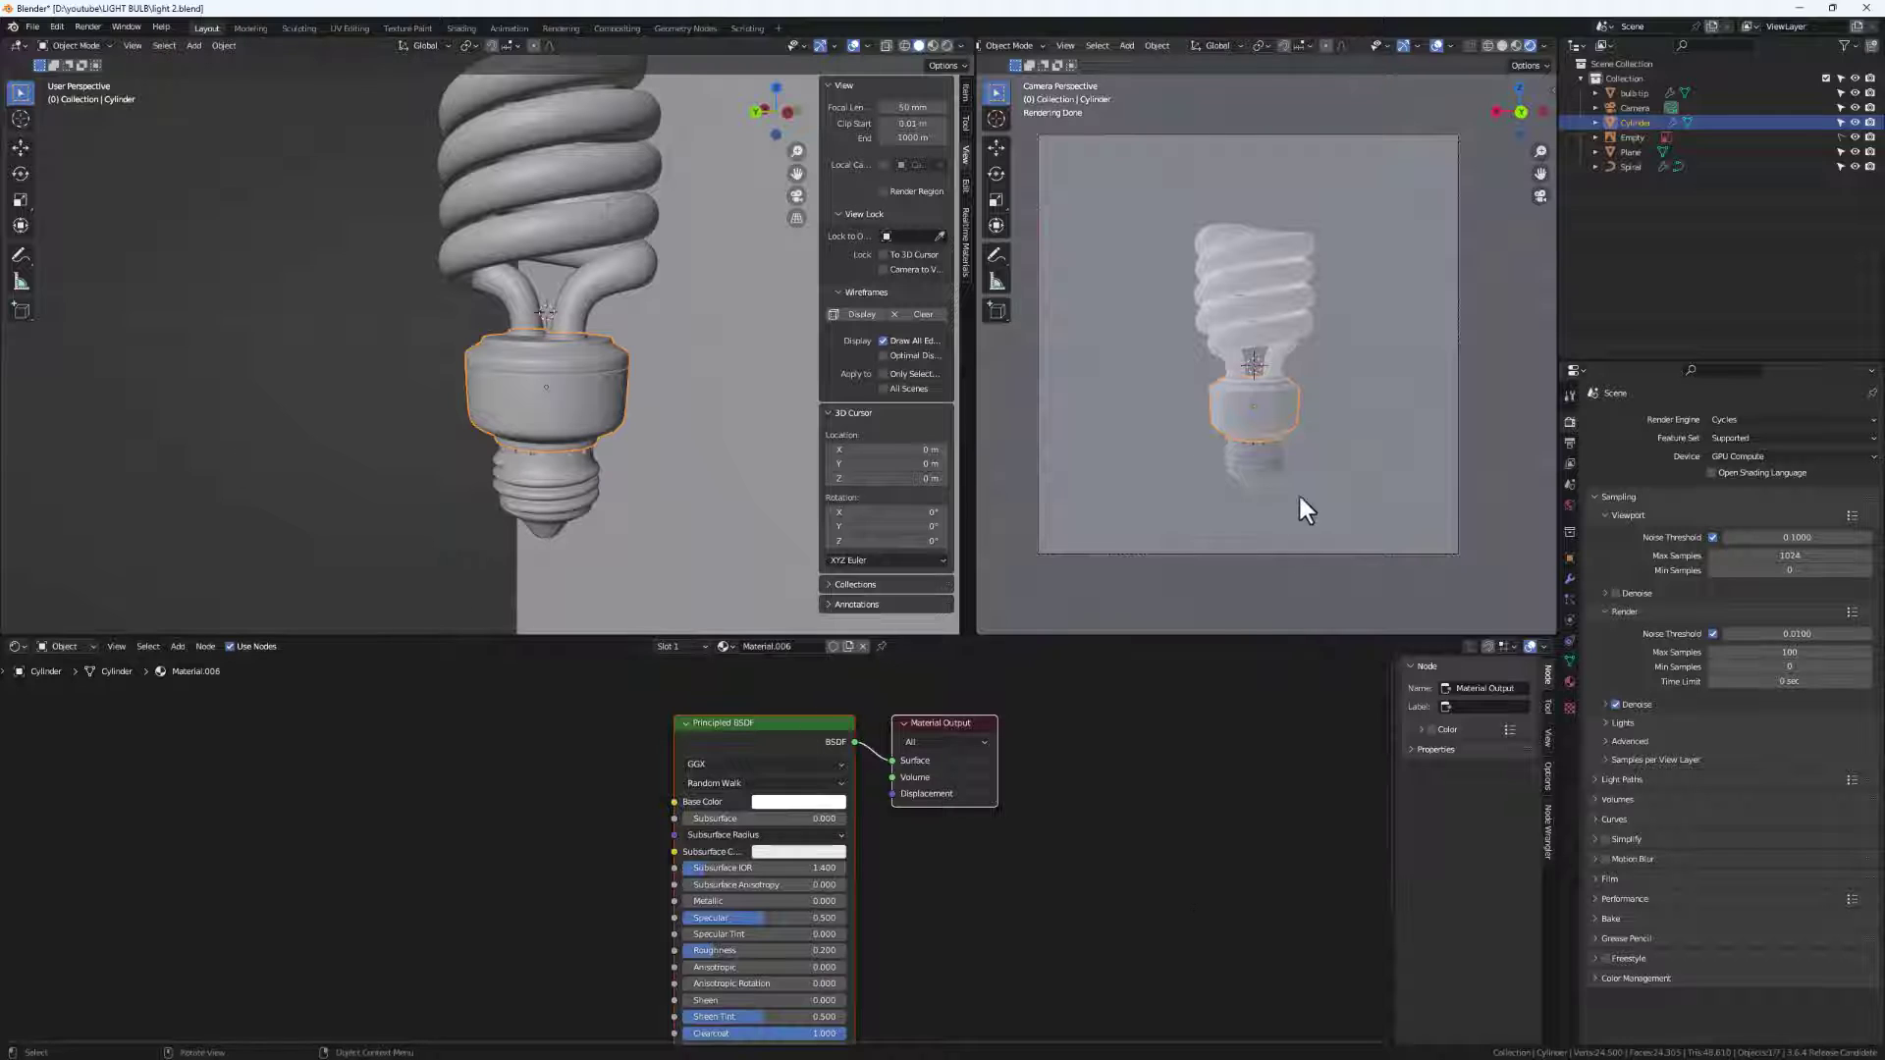
Create a new material for the threaded bulb tip and set its Metallic value to 1.
mouse_move(598, 526)
middle_mouse_down()
mouse_move(530, 471)
mouse_move(569, 508)
middle_mouse_up()
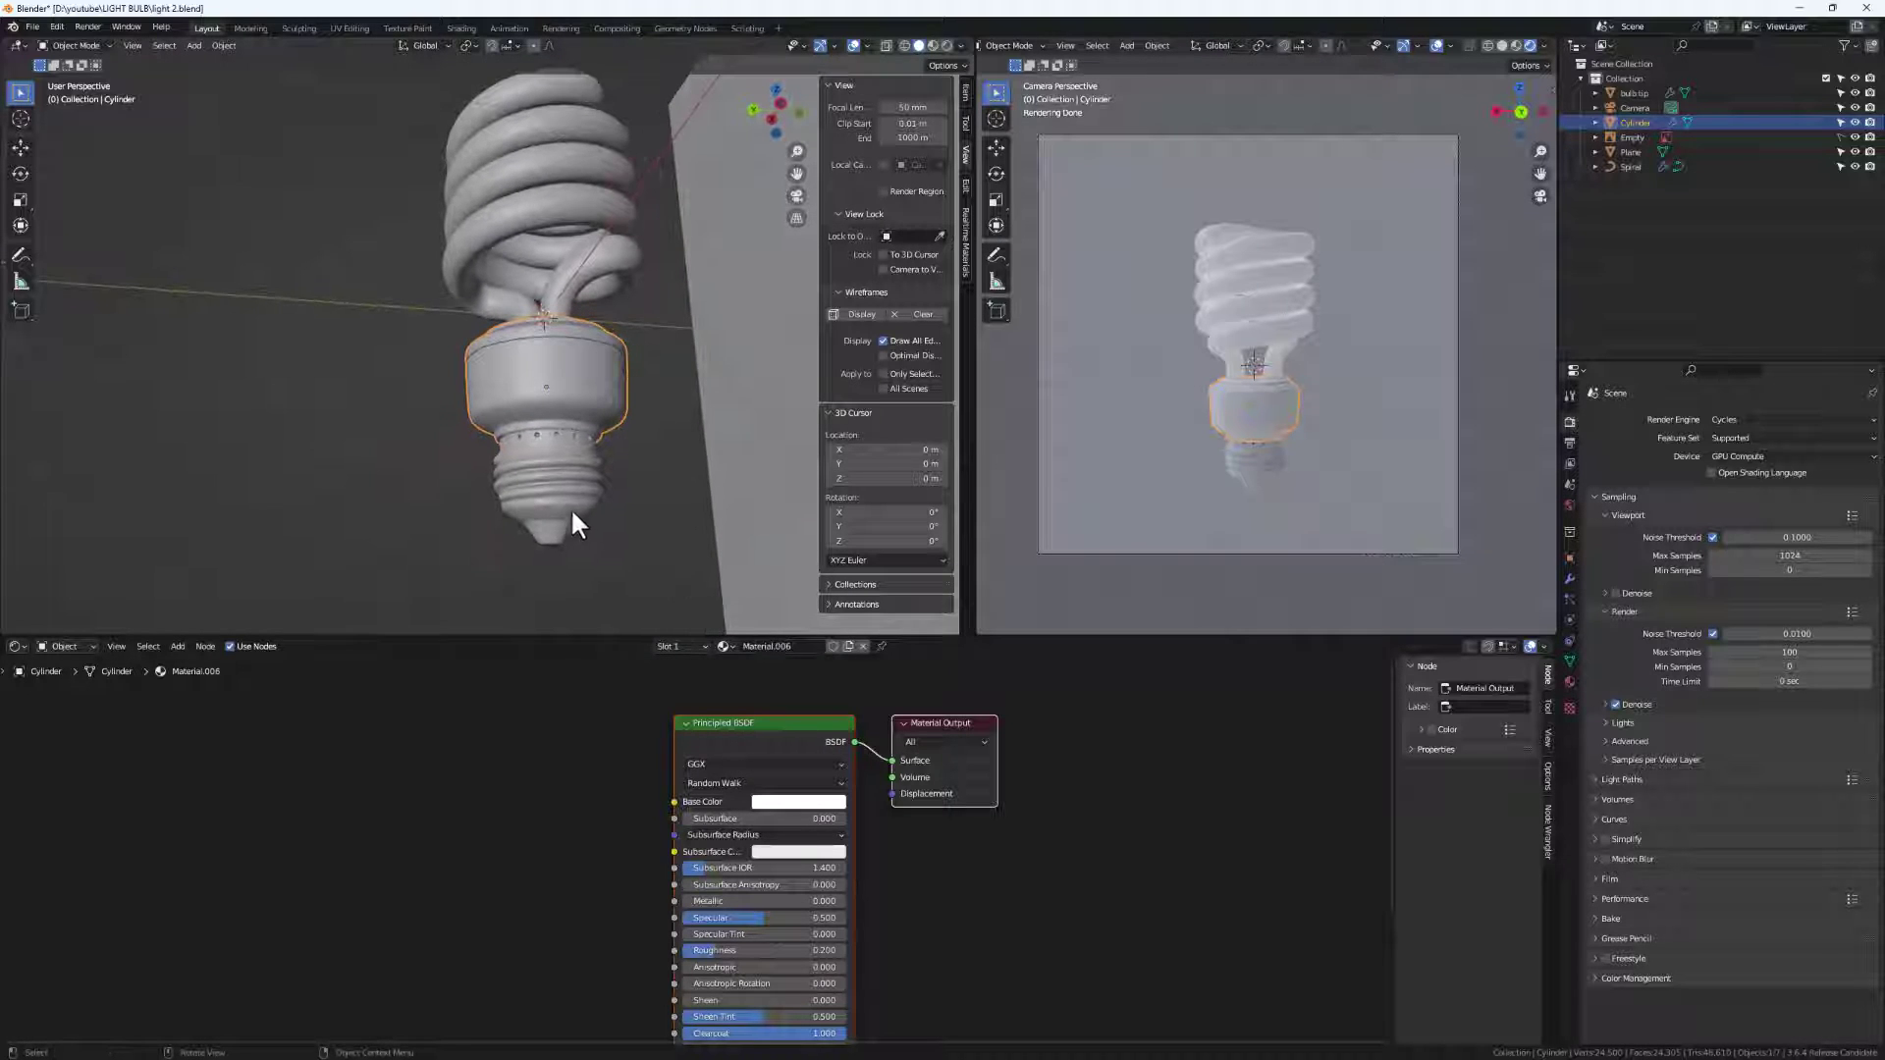
left_click(537, 539)
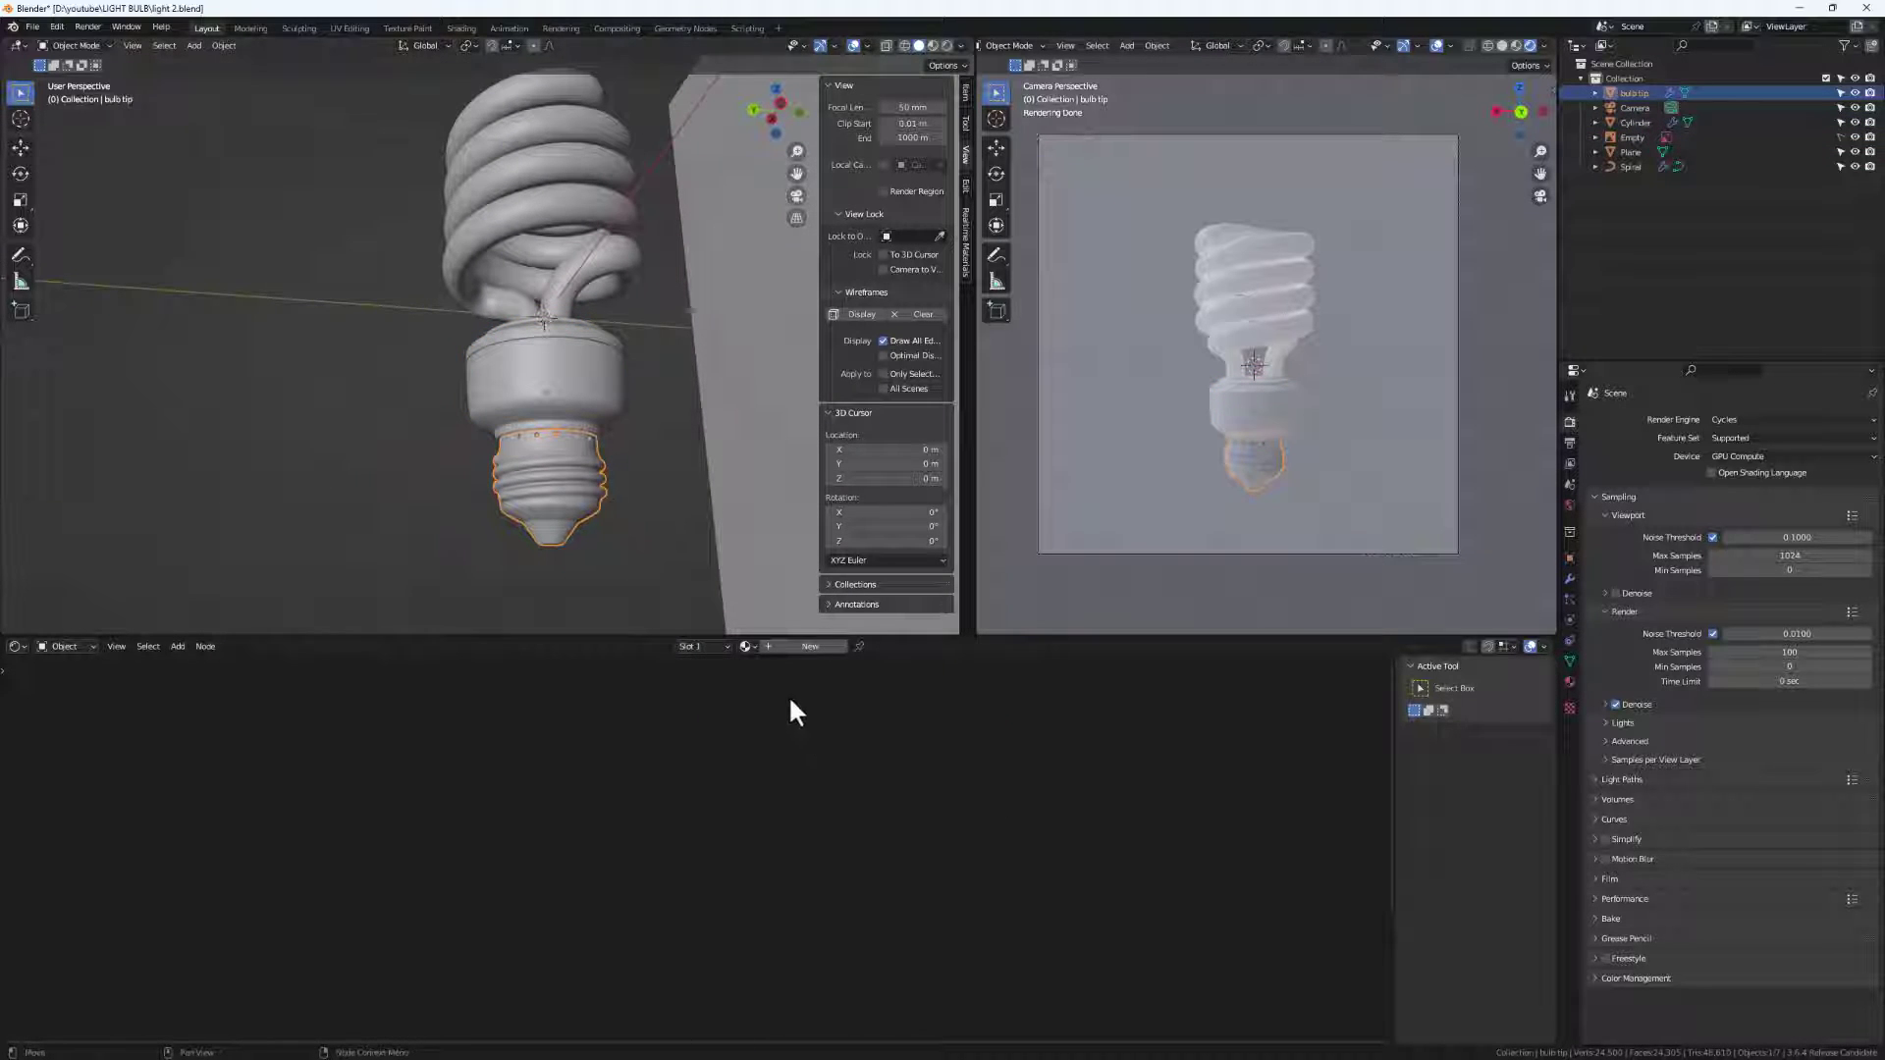
left_click(809, 646)
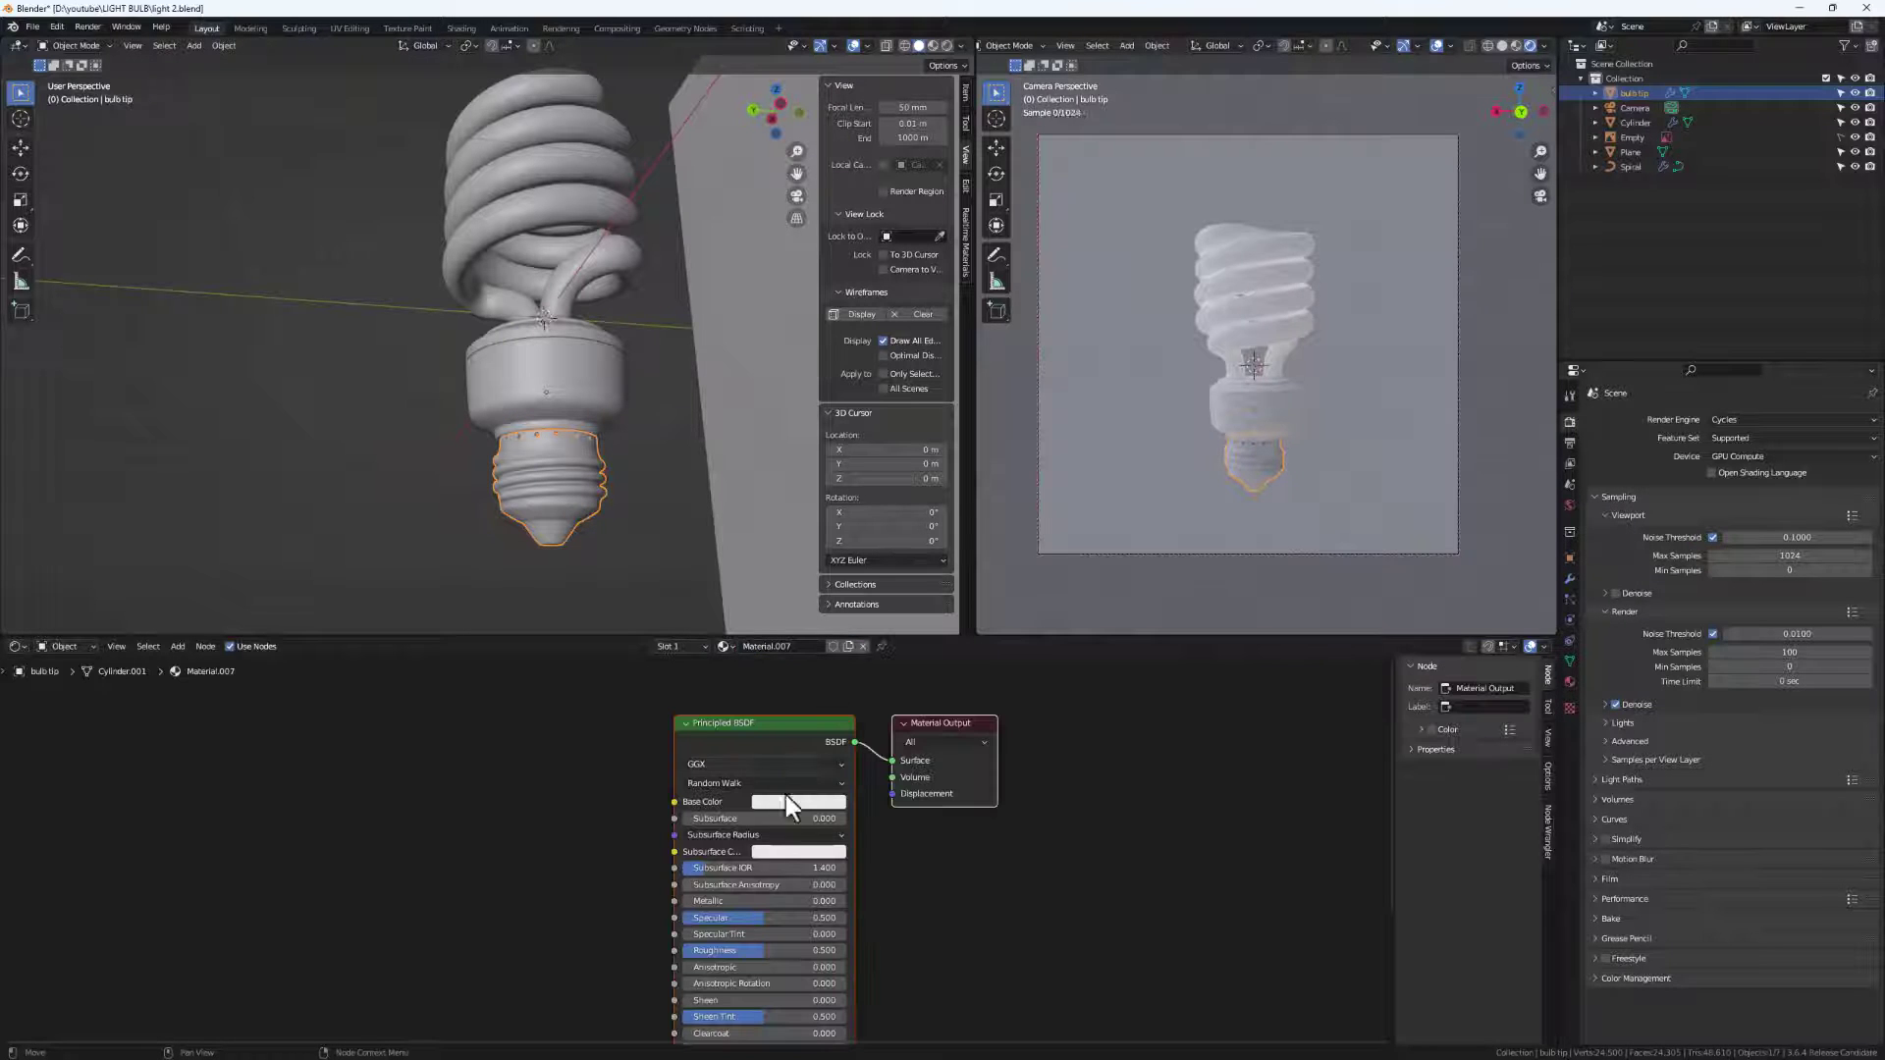
scroll(769, 850, "up", 2)
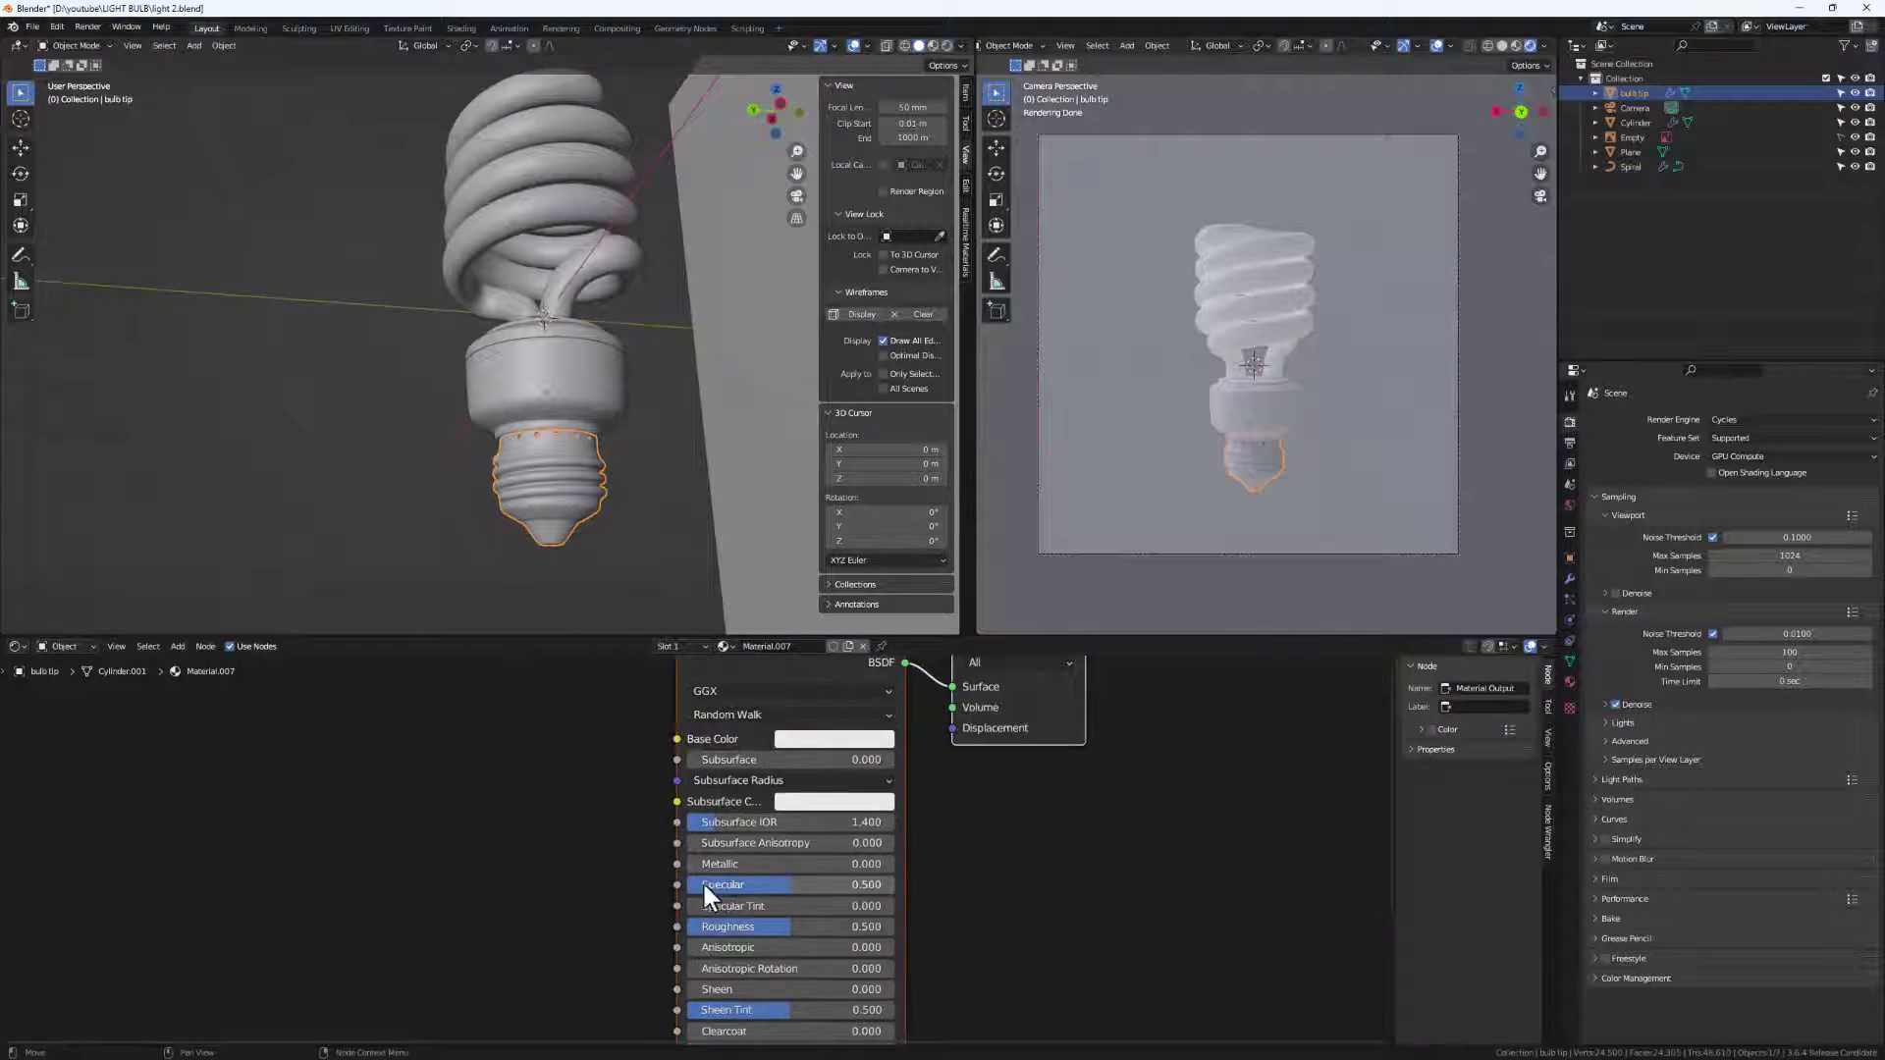
left_click_drag(702, 863, 894, 864)
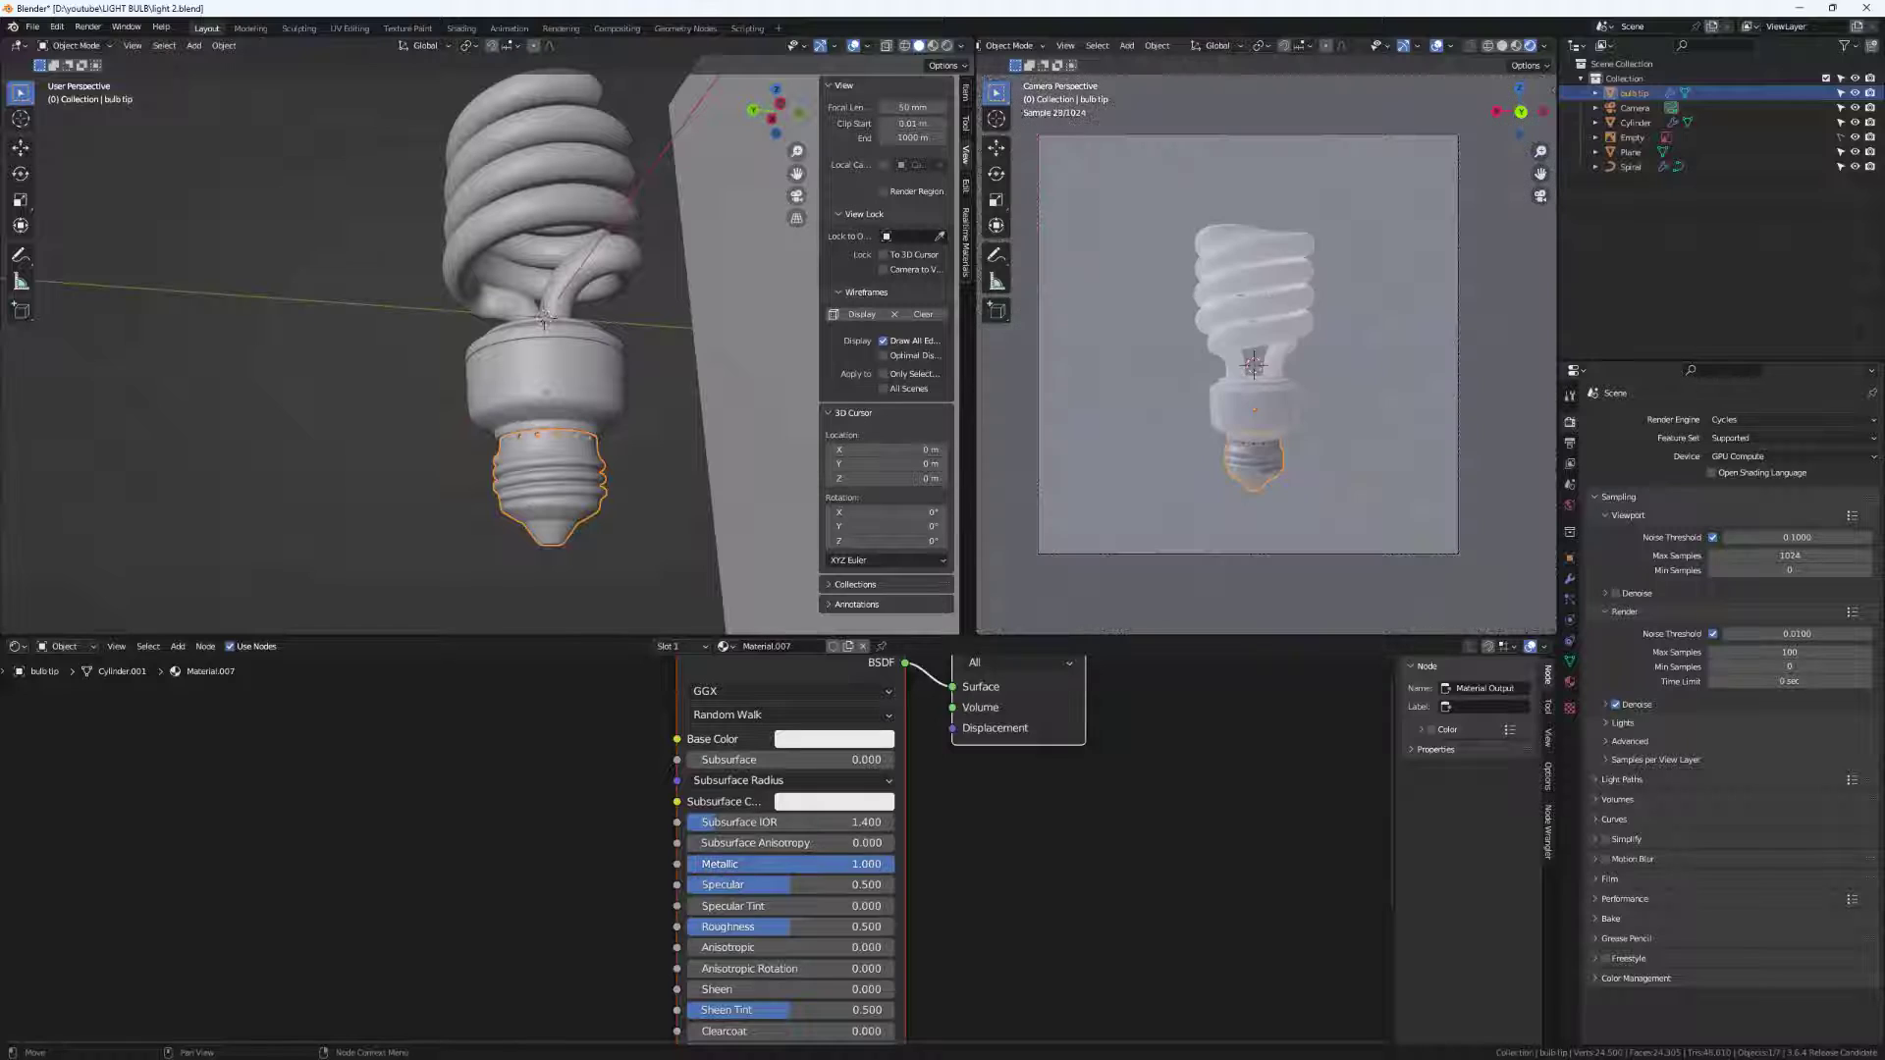
Set the bulb tip material's Roughness to about 0.155 and its Anisotropic to about 0.132.
left_click_drag(766, 926, 695, 927)
middle_click_drag(778, 931, 797, 805)
mouse_move(754, 822)
left_mouse_down()
mouse_move(791, 823)
mouse_move(729, 821)
left_mouse_up()
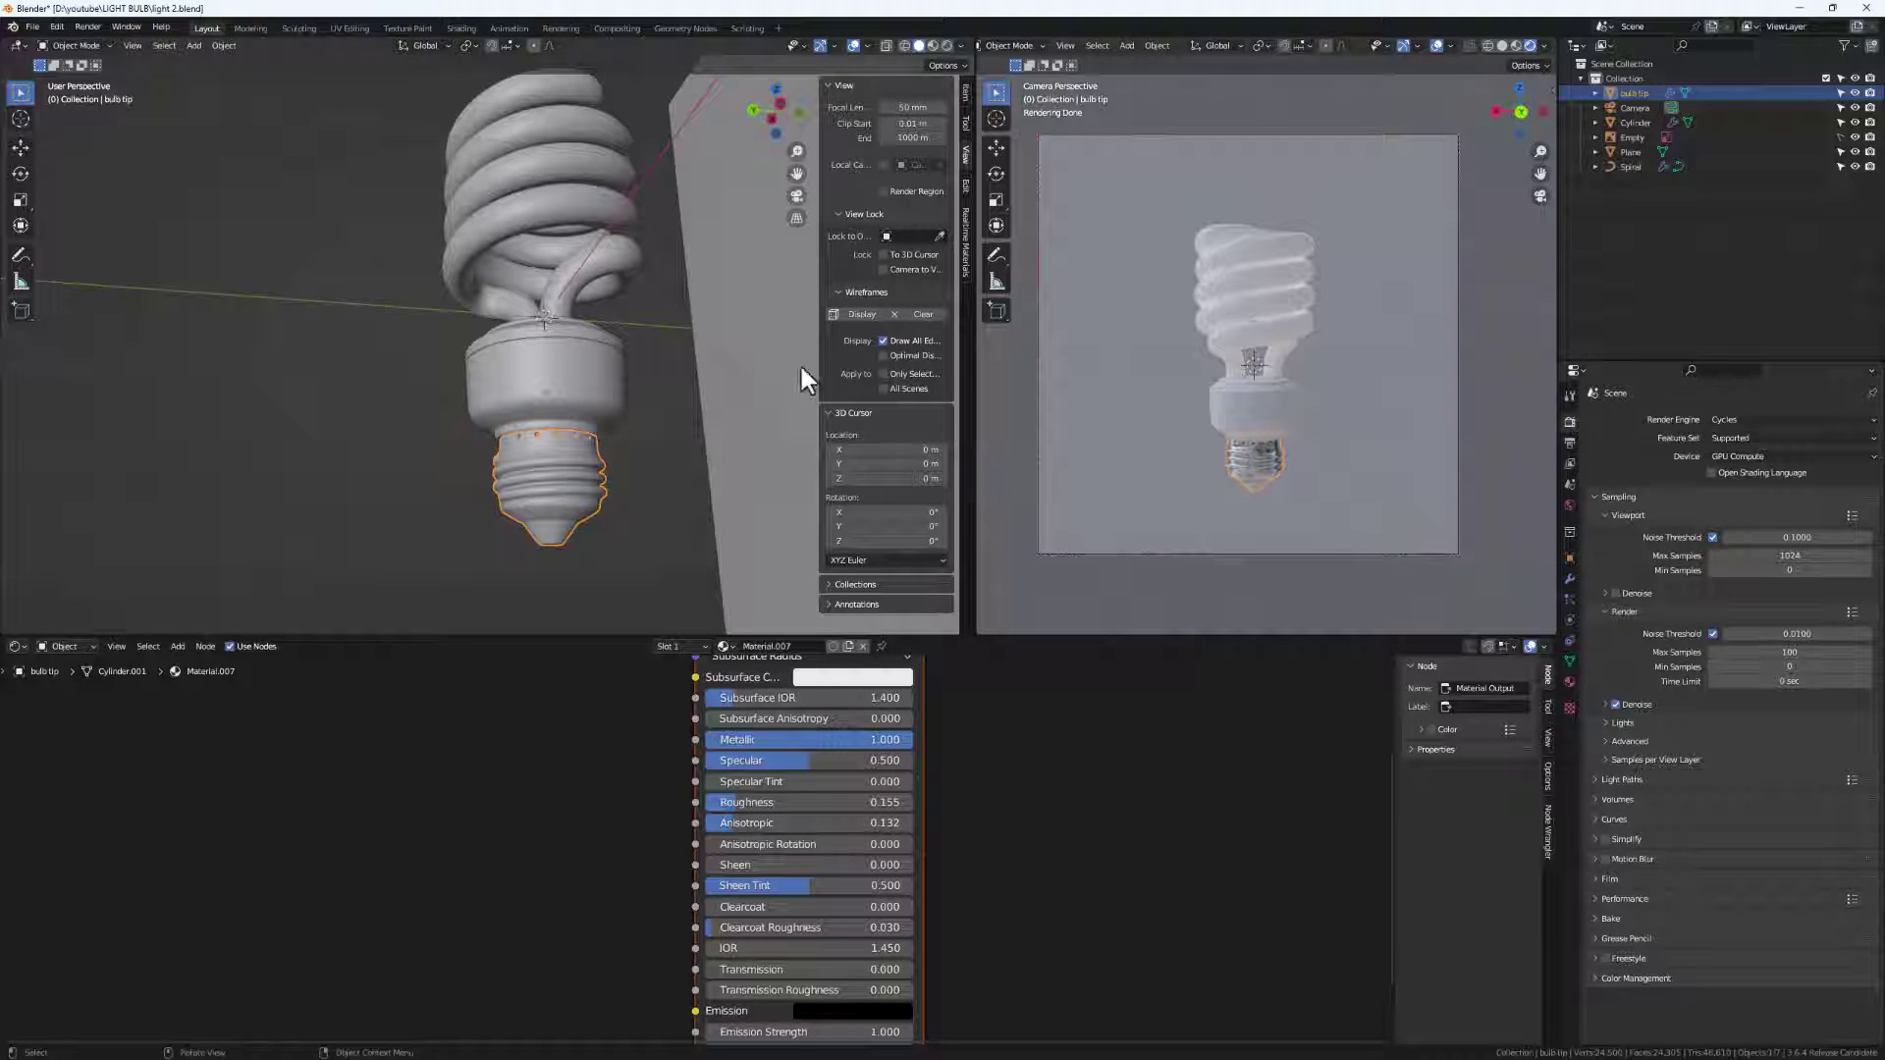
Brighten the bulb tip material's Base Color to a near-white Value of about 0.918.
scroll(557, 462, "down", 4)
middle_click_drag(850, 787, 850, 845)
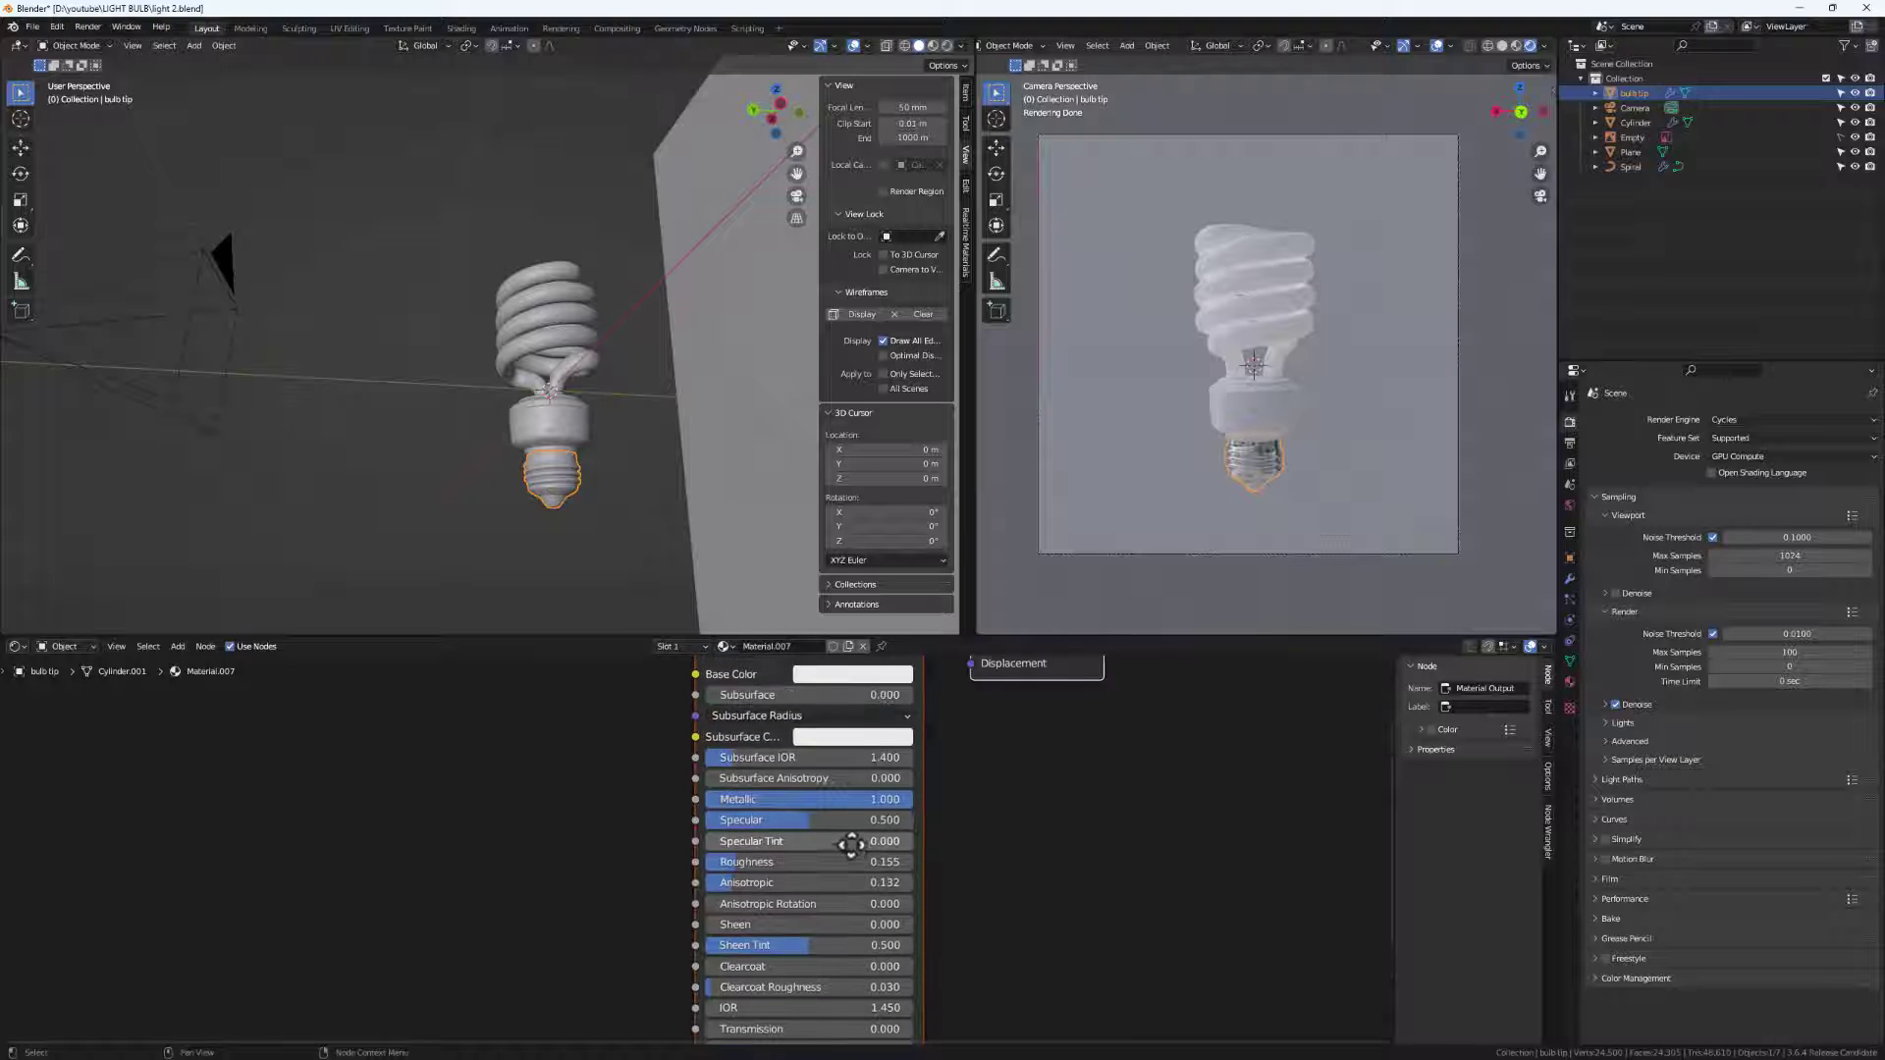
middle_click_drag(858, 769, 846, 874)
left_click(840, 777)
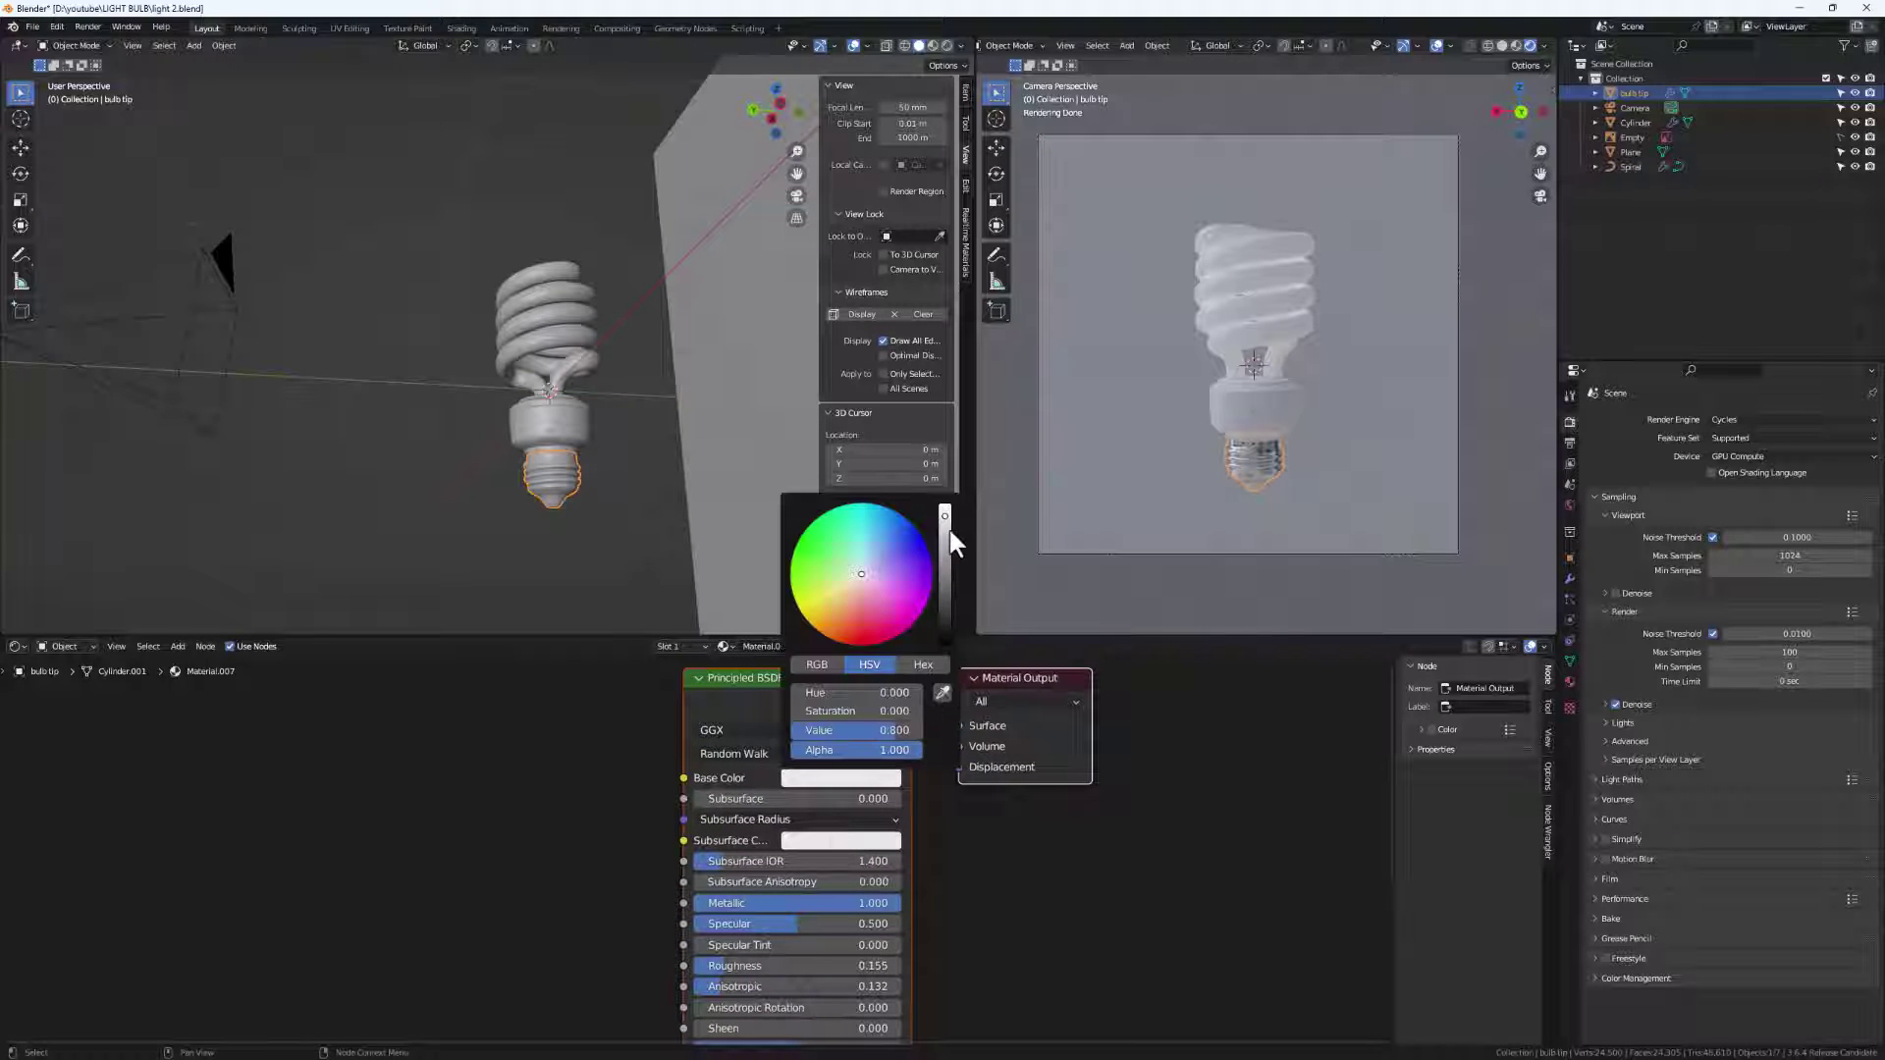
left_click_drag(944, 514, 943, 508)
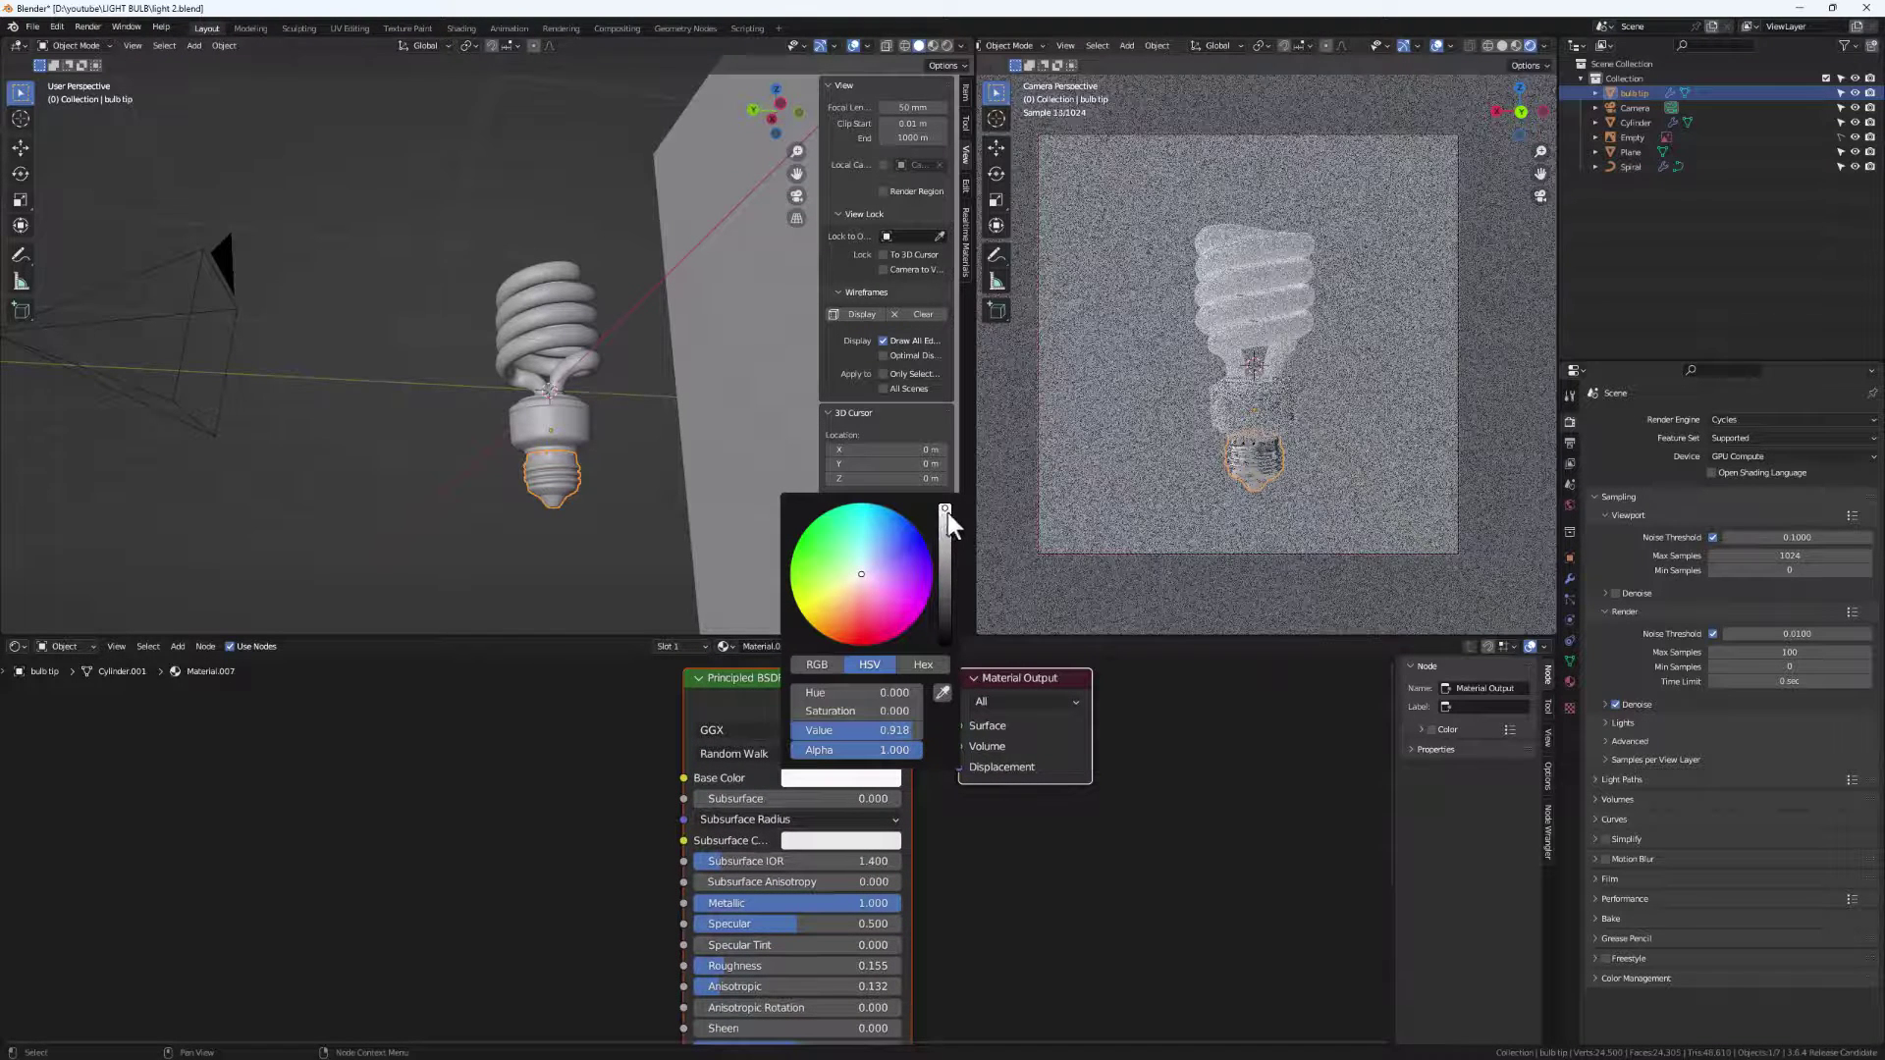
Deselect everything and examine the bulb model from several sides.
scroll(556, 403, "up", 6)
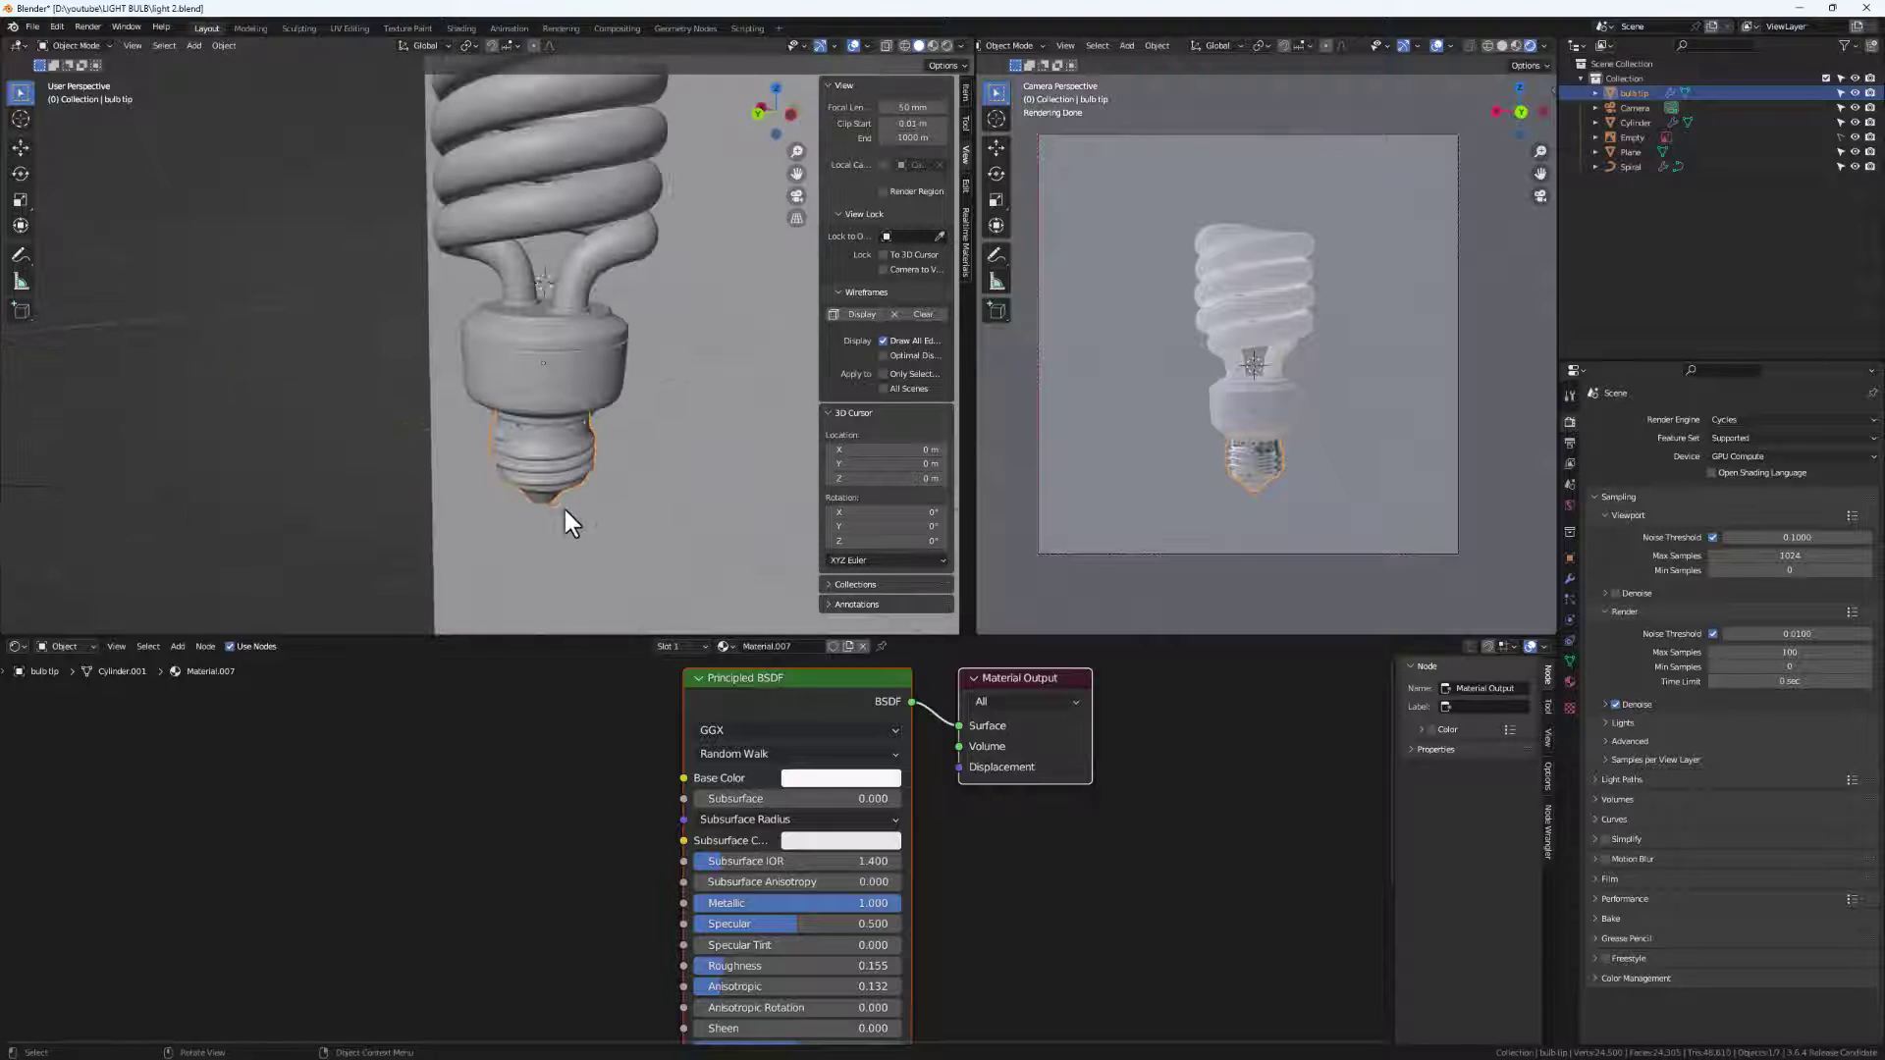
key("alt+a")
scroll(569, 422, "down", 1)
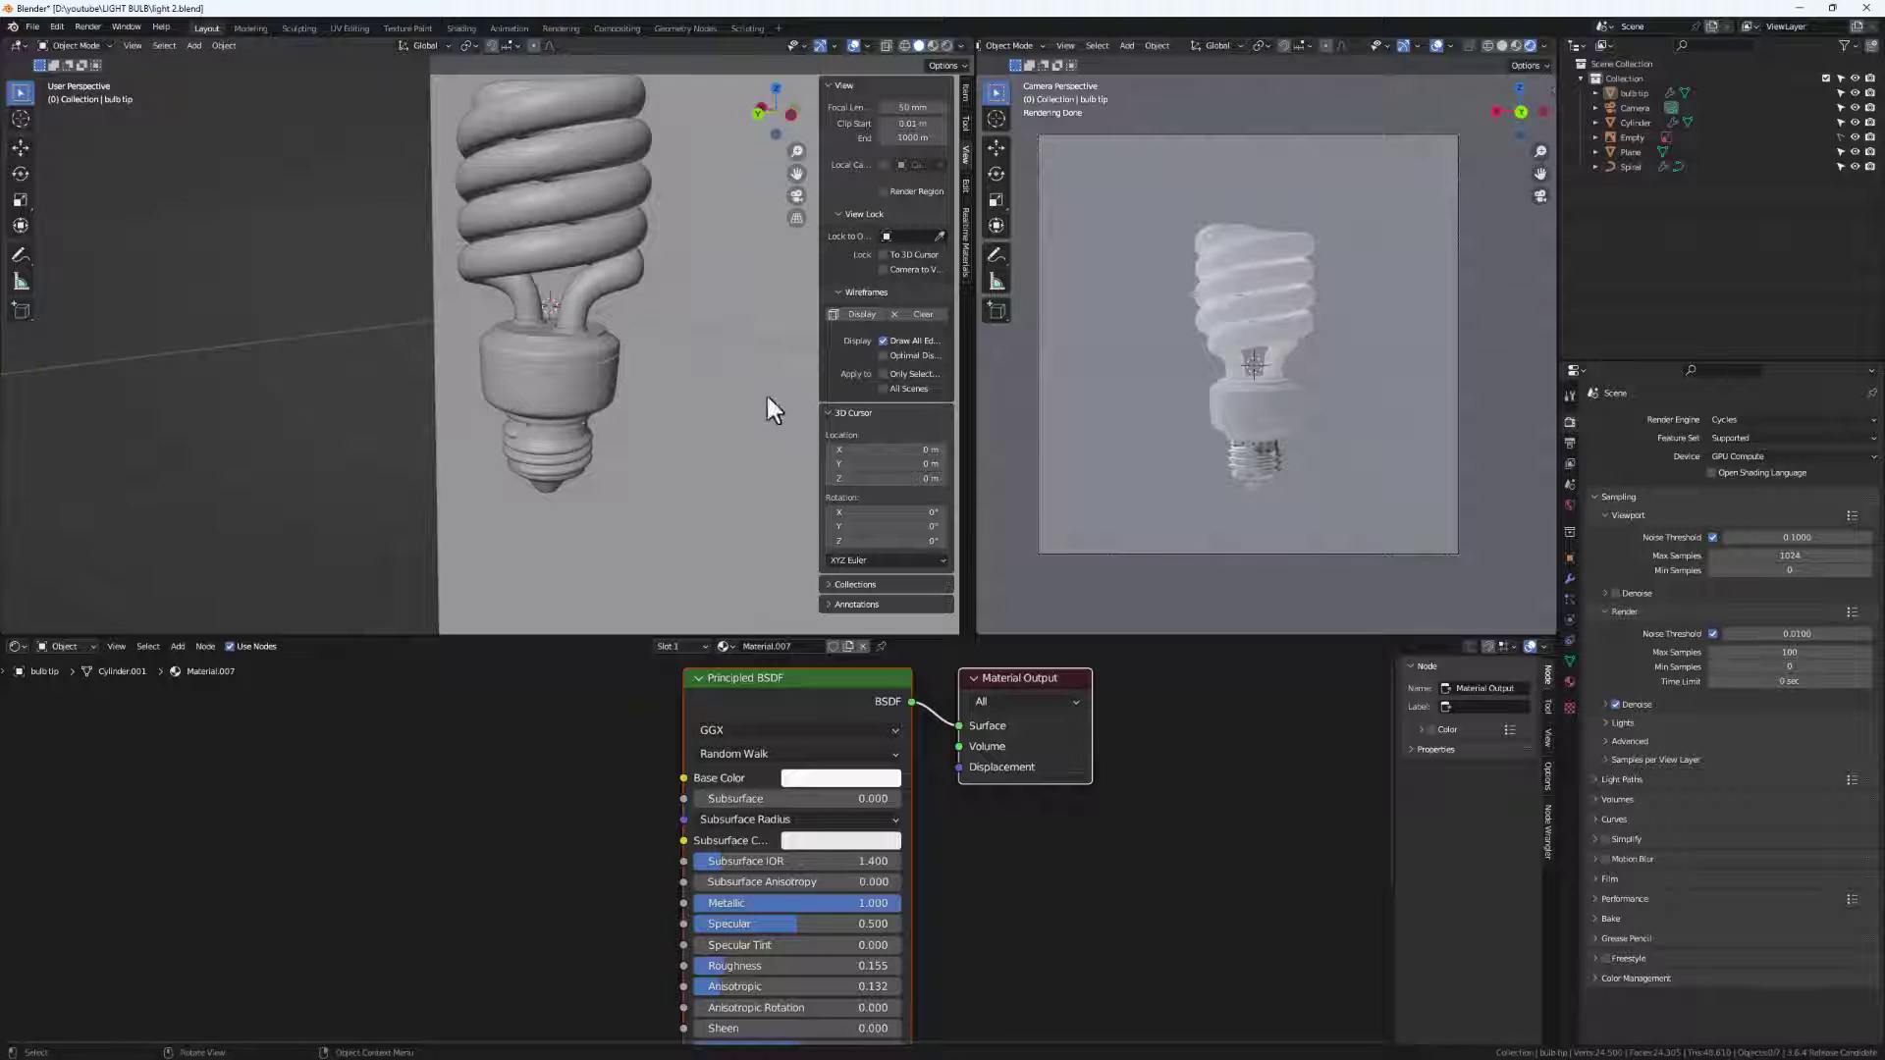
middle_click_drag(550, 479, 454, 444)
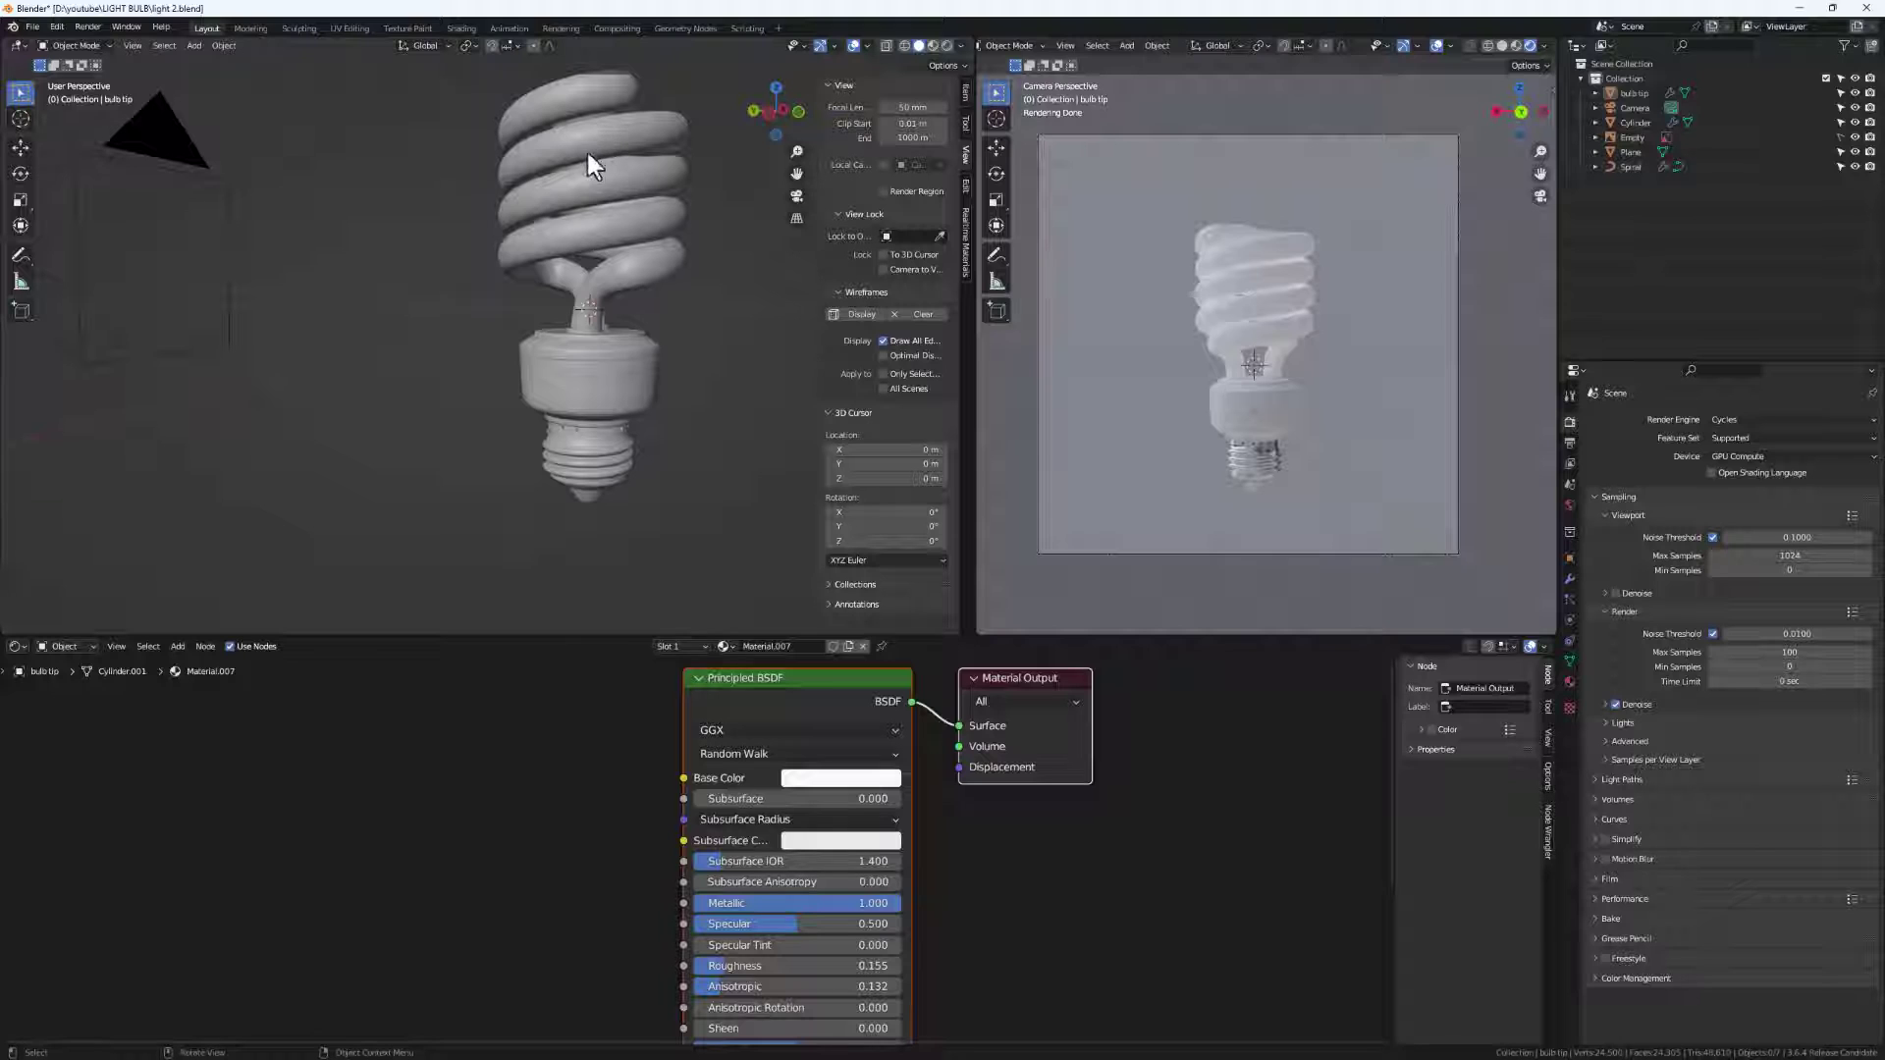
middle_click_drag(663, 322, 652, 362, "shift")
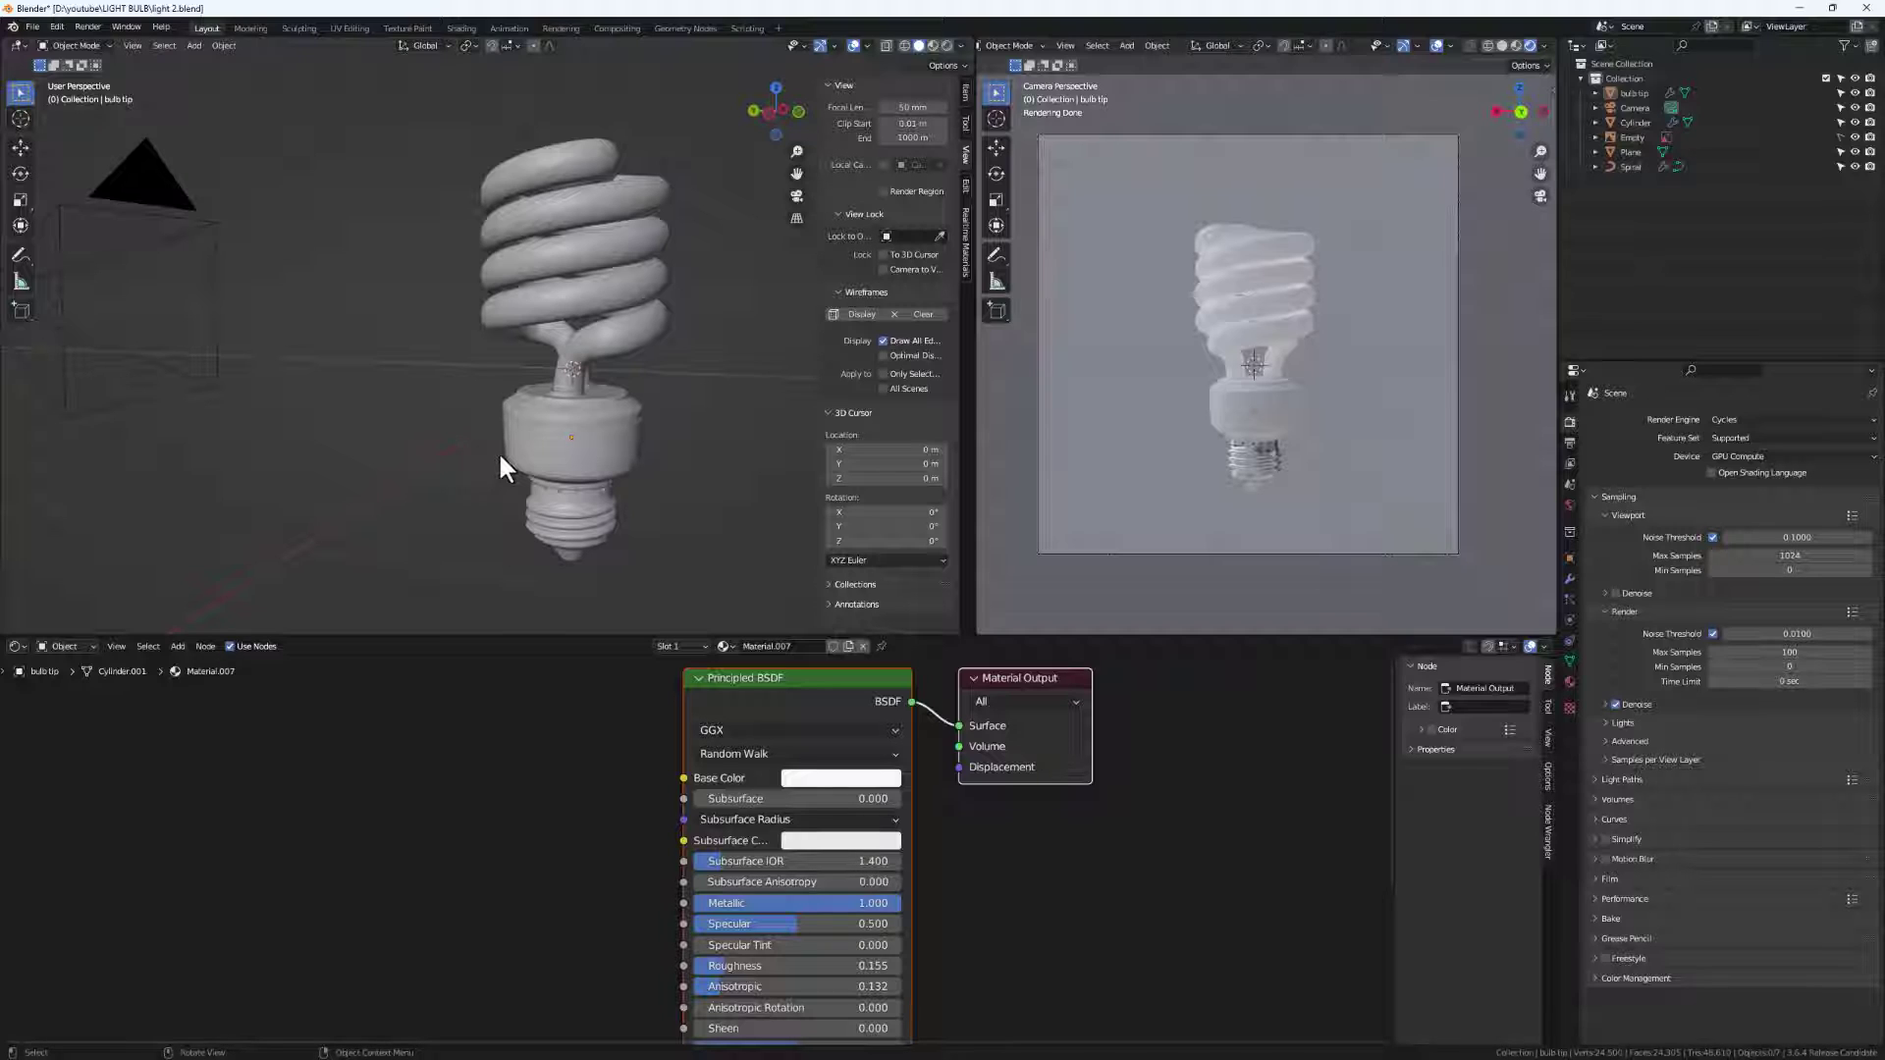
middle_click_drag(661, 513, 509, 509)
scroll(351, 451, "up", 8)
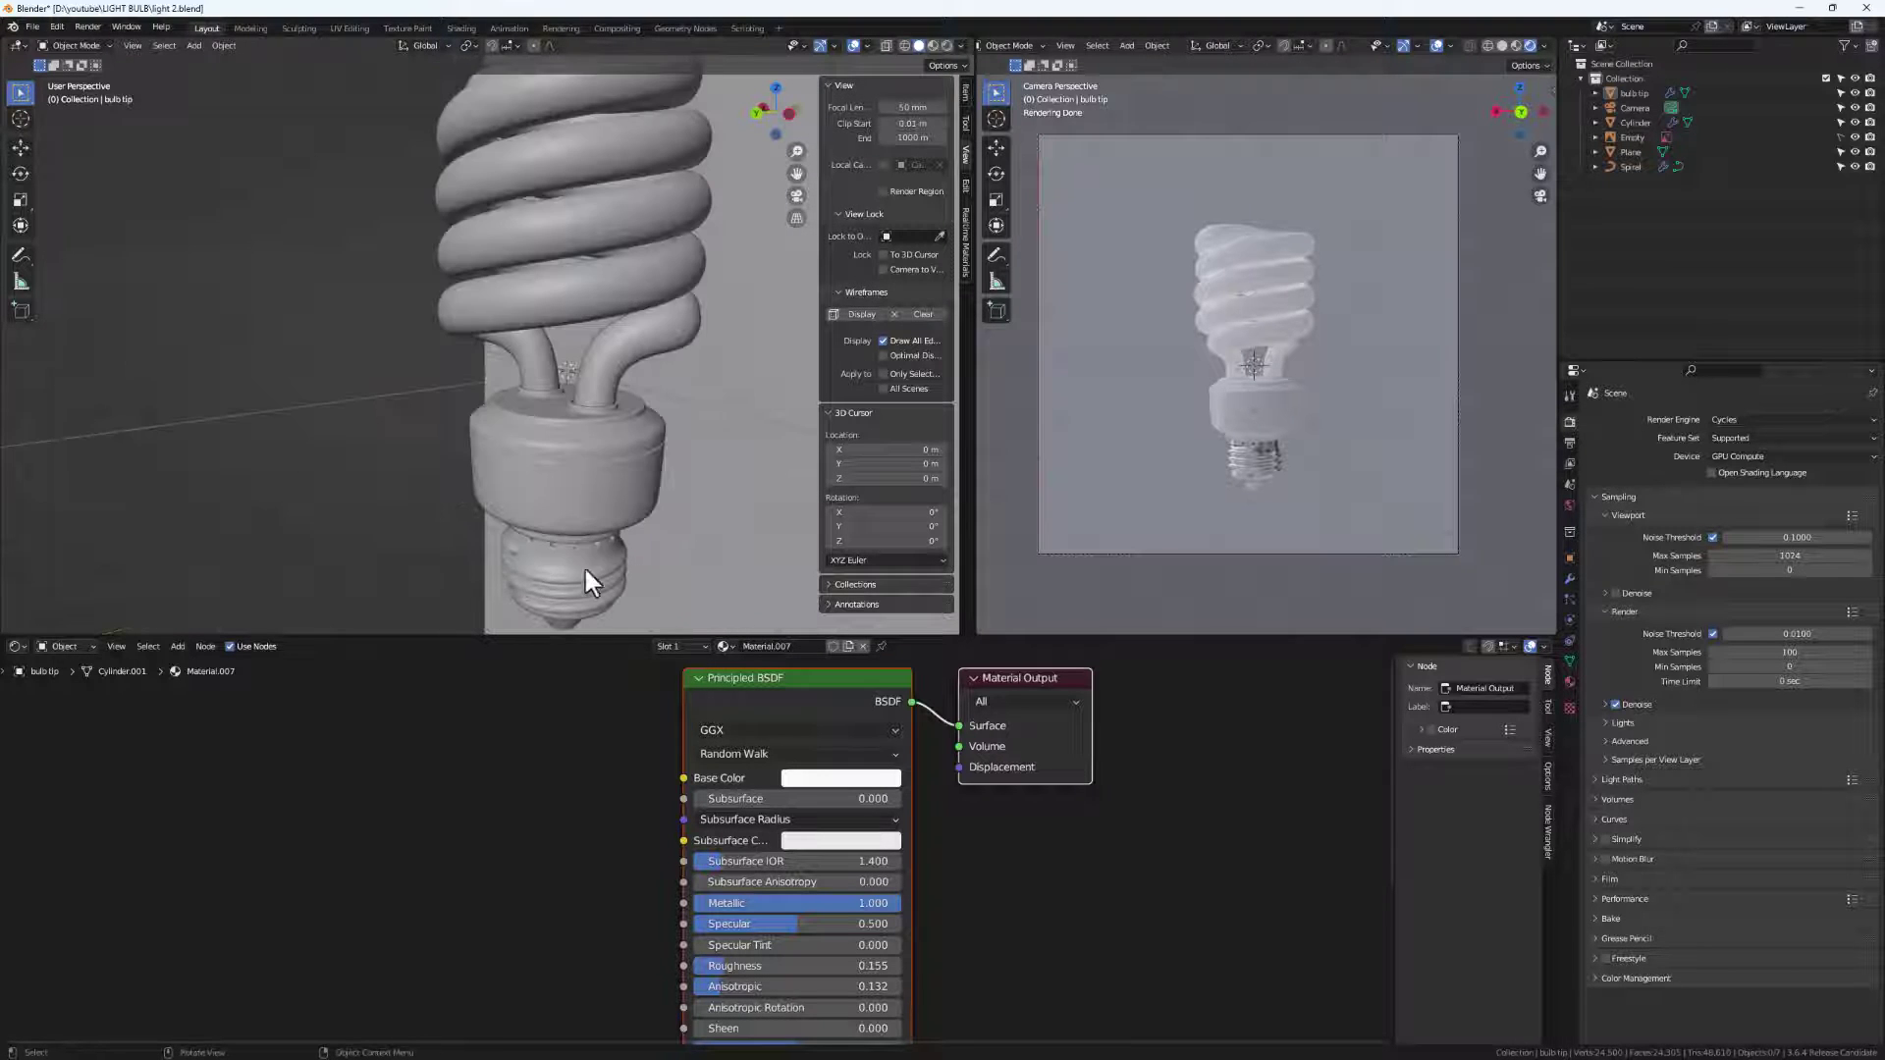
Parent the spiral and the bulb tip to the collar cylinder using Object (Keep Transform).
left_click(575, 220)
left_click(575, 220)
scroll(628, 413, "down", 4)
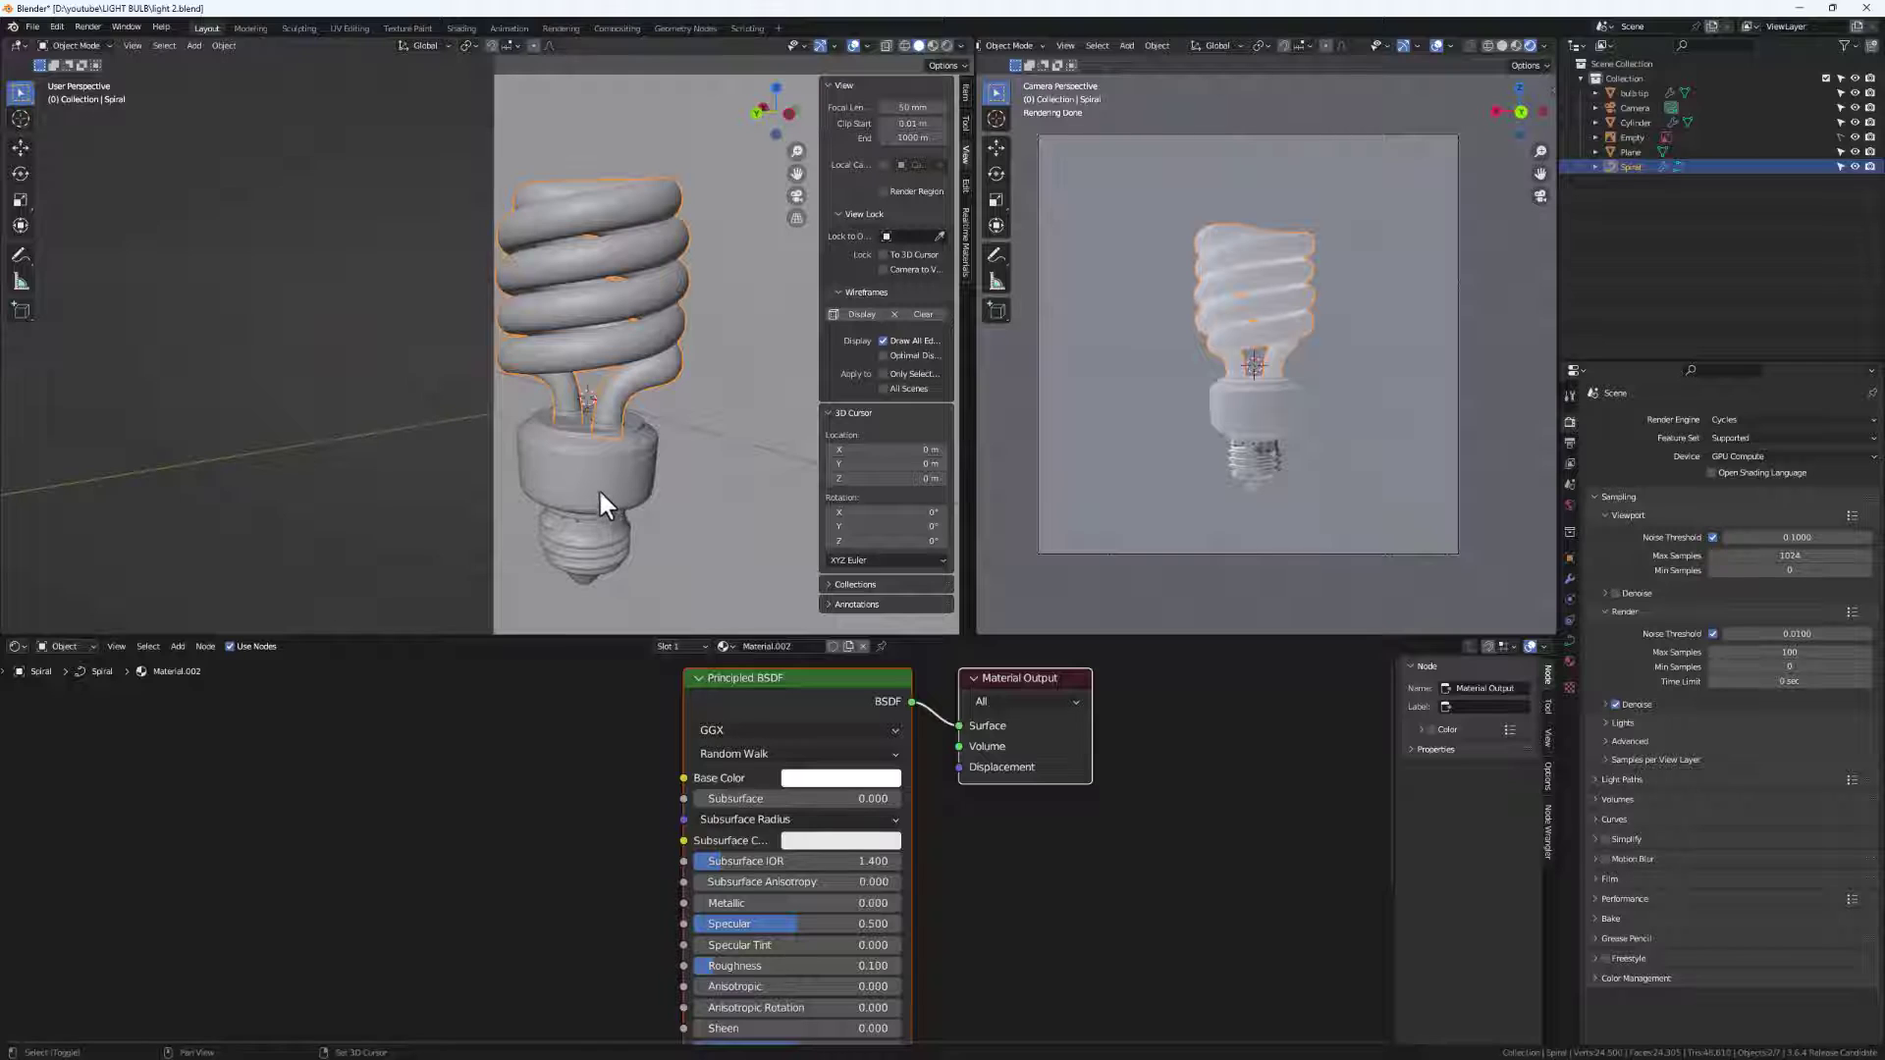
left_click(597, 486, "shift")
left_click(581, 552, "shift")
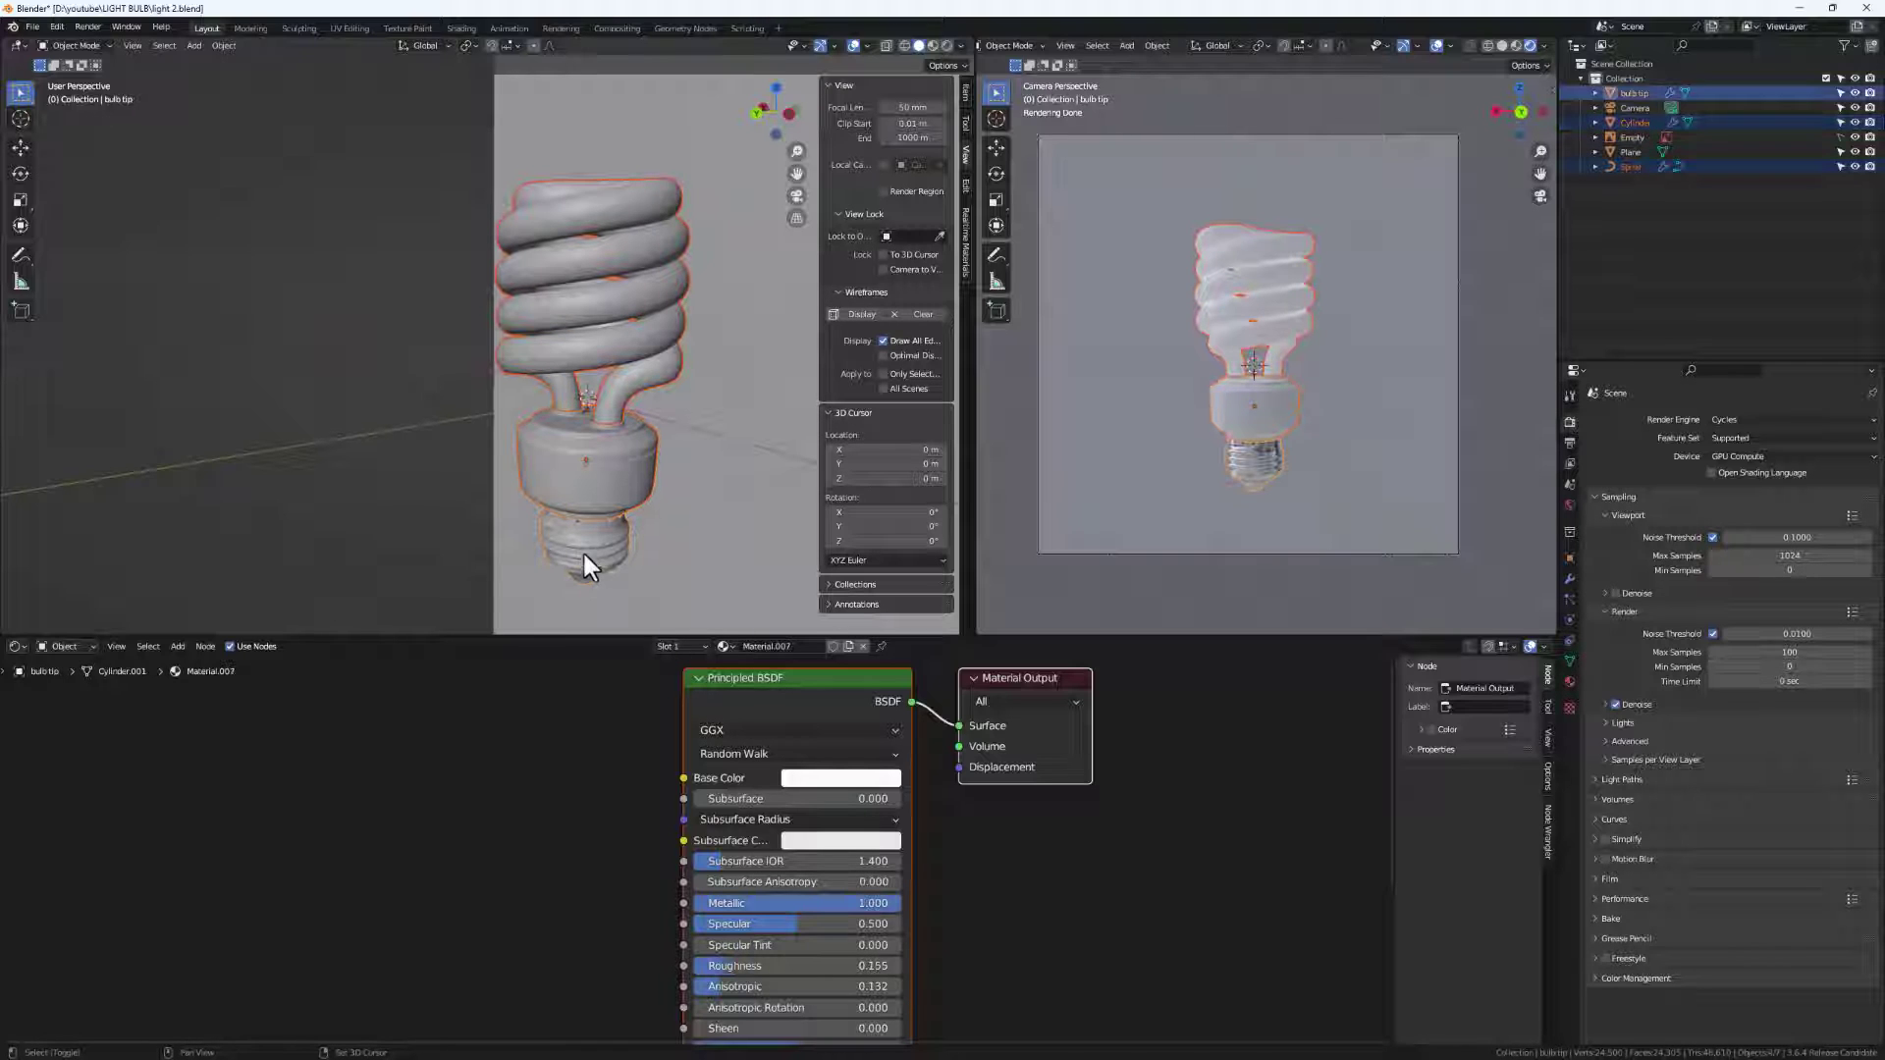
left_click(590, 475, "shift")
middle_click_drag(580, 465, 633, 475)
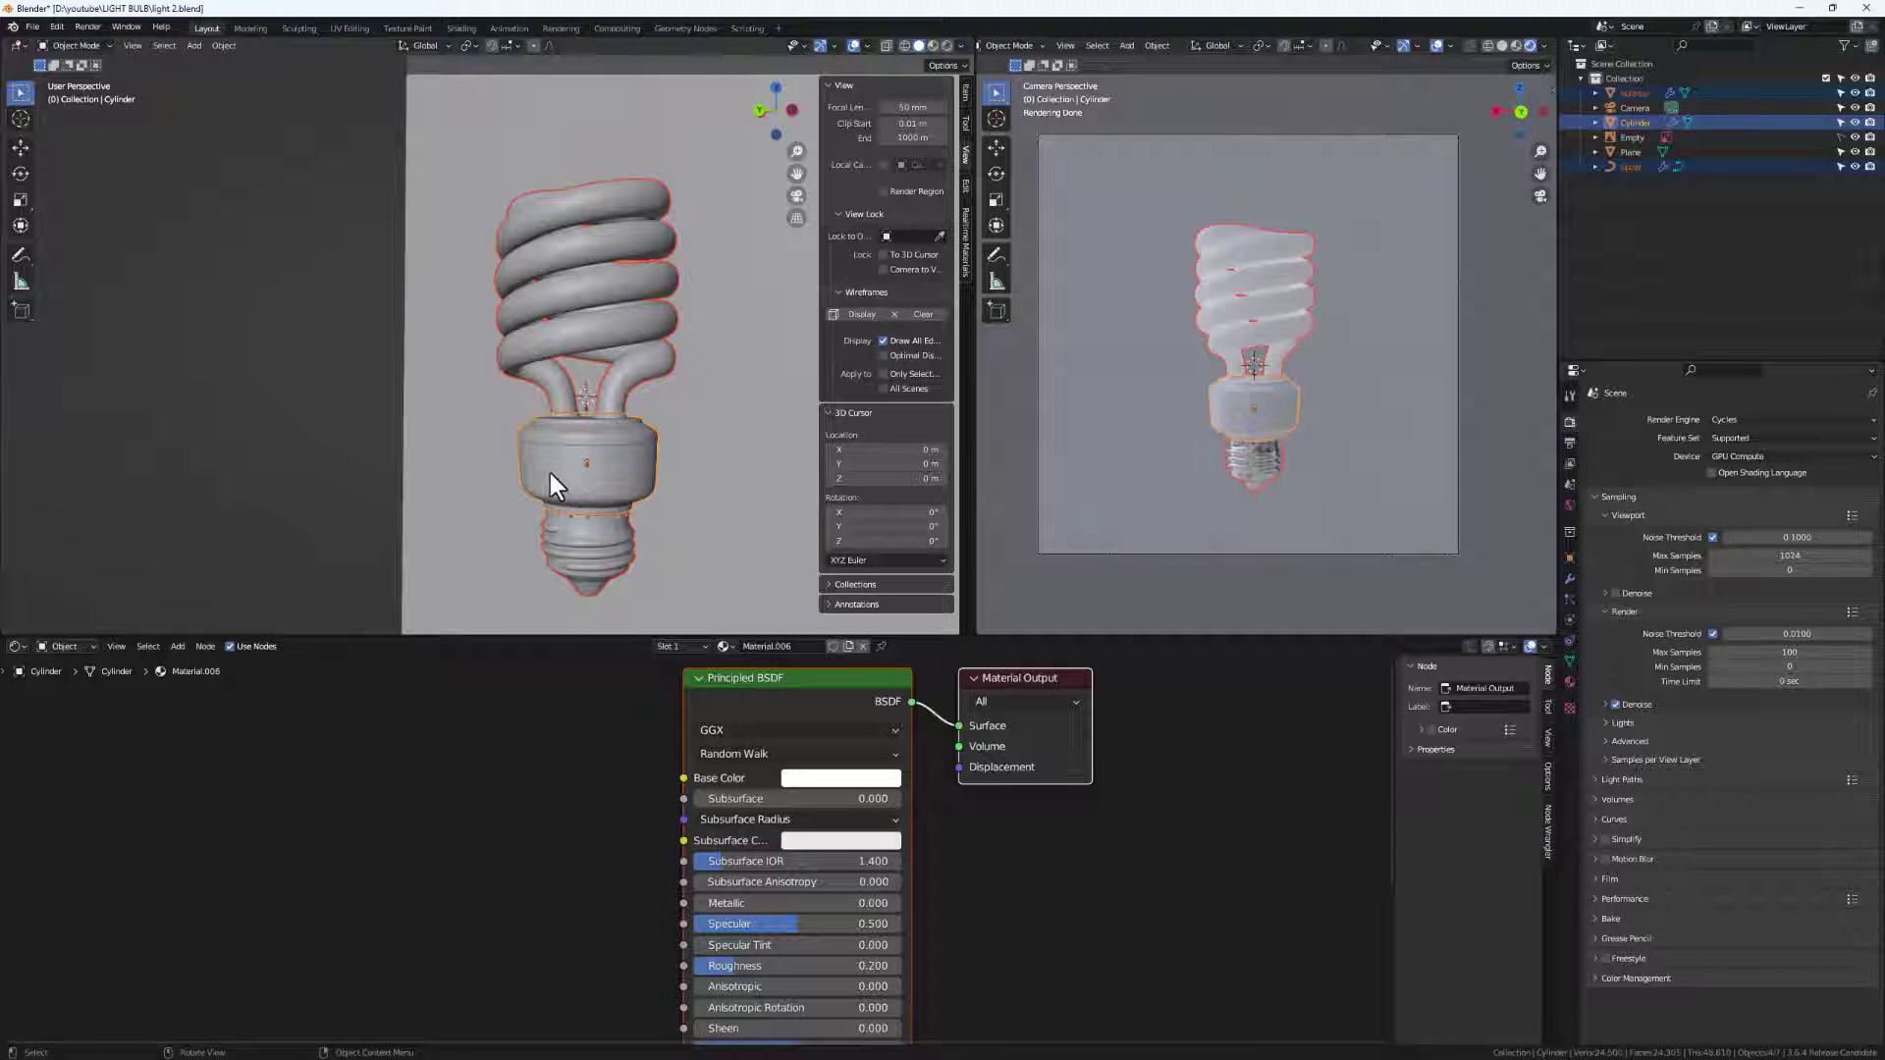
key("ctrl+p")
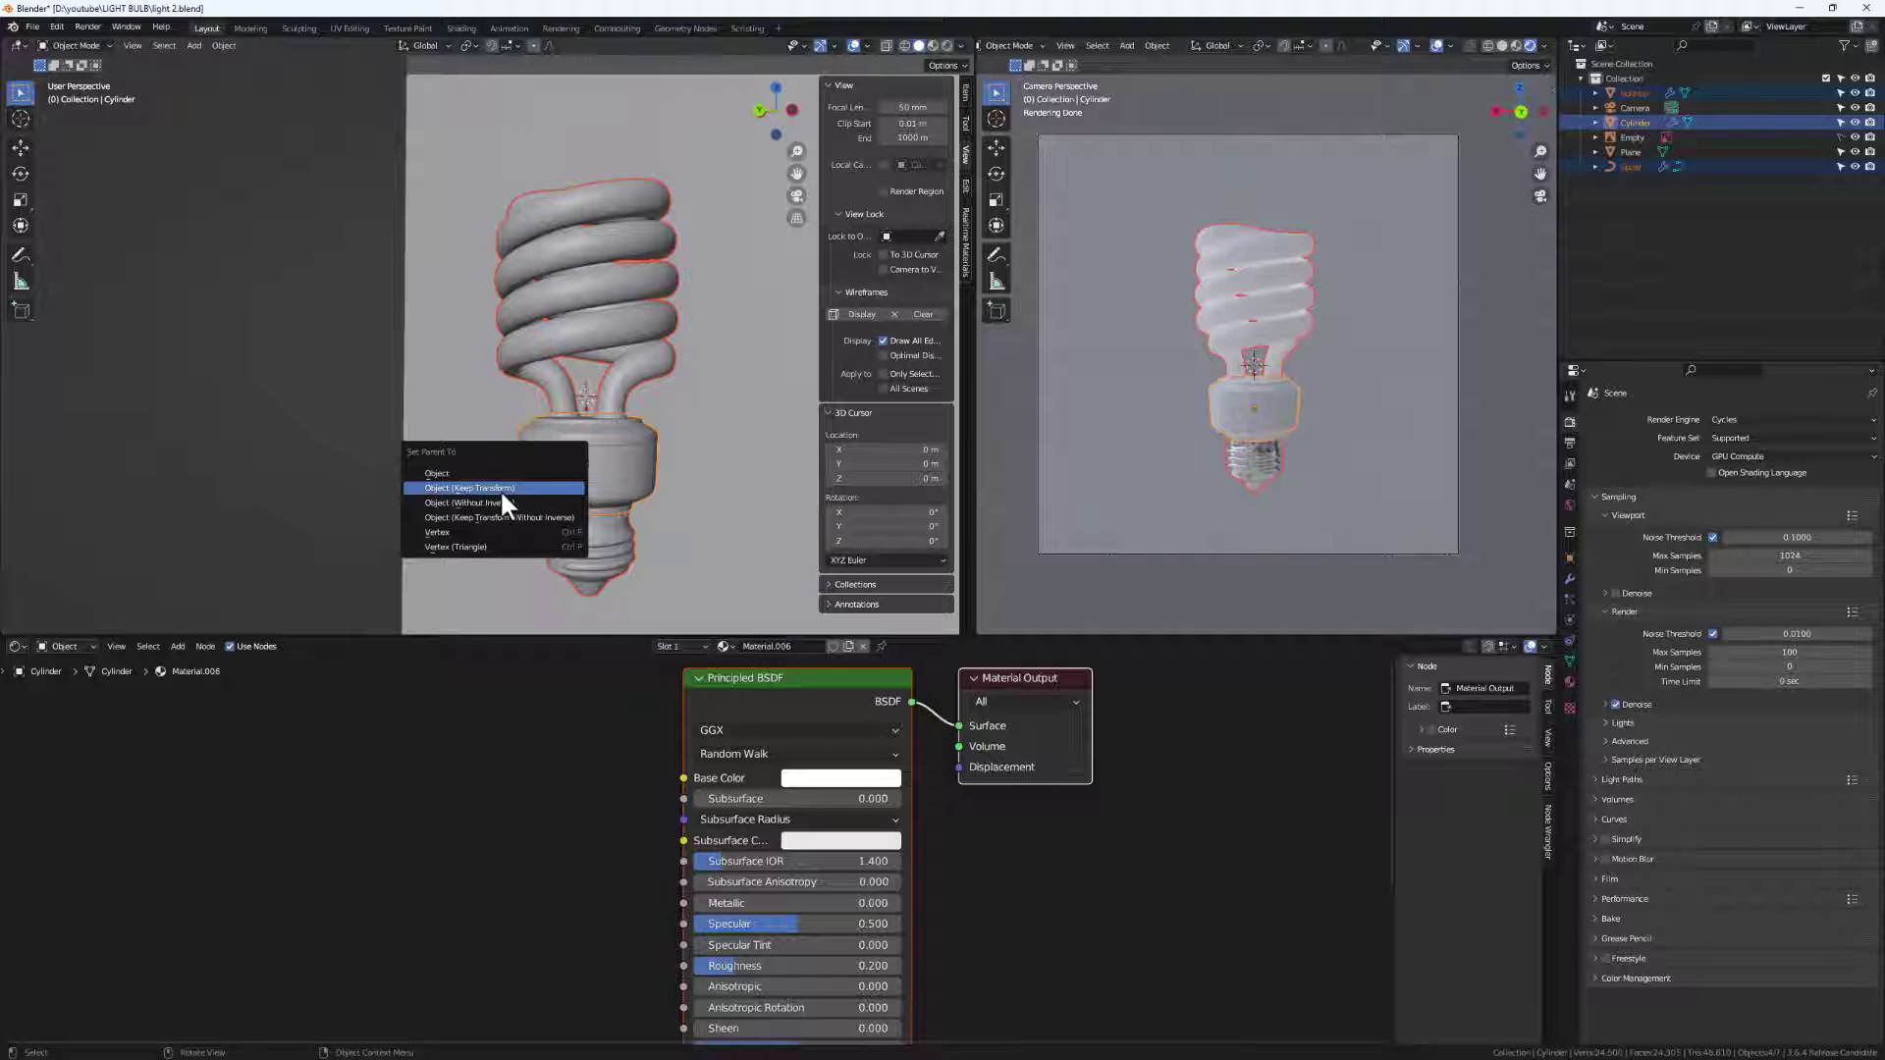
left_click(444, 486)
Test the parenting by freely rotating the collar cylinder, and cancel the rotation.
scroll(577, 497, "down", 7)
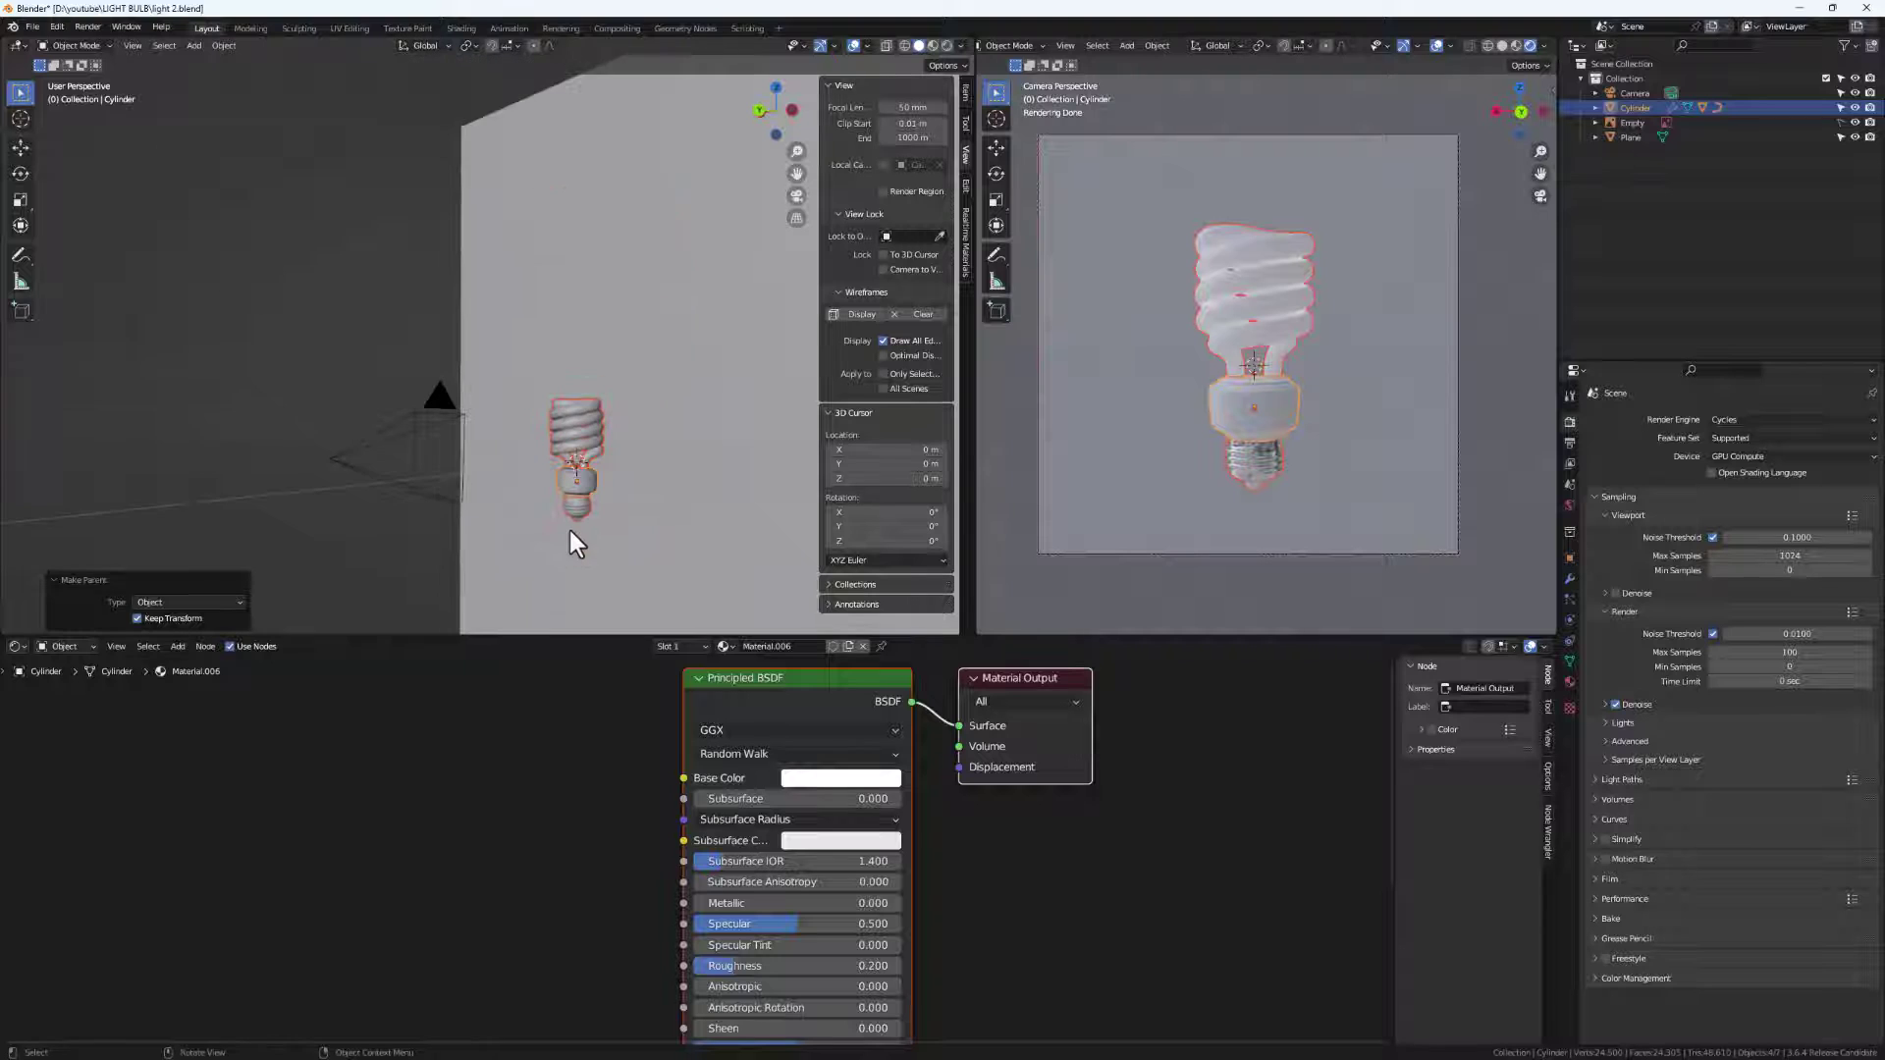
left_click(632, 470)
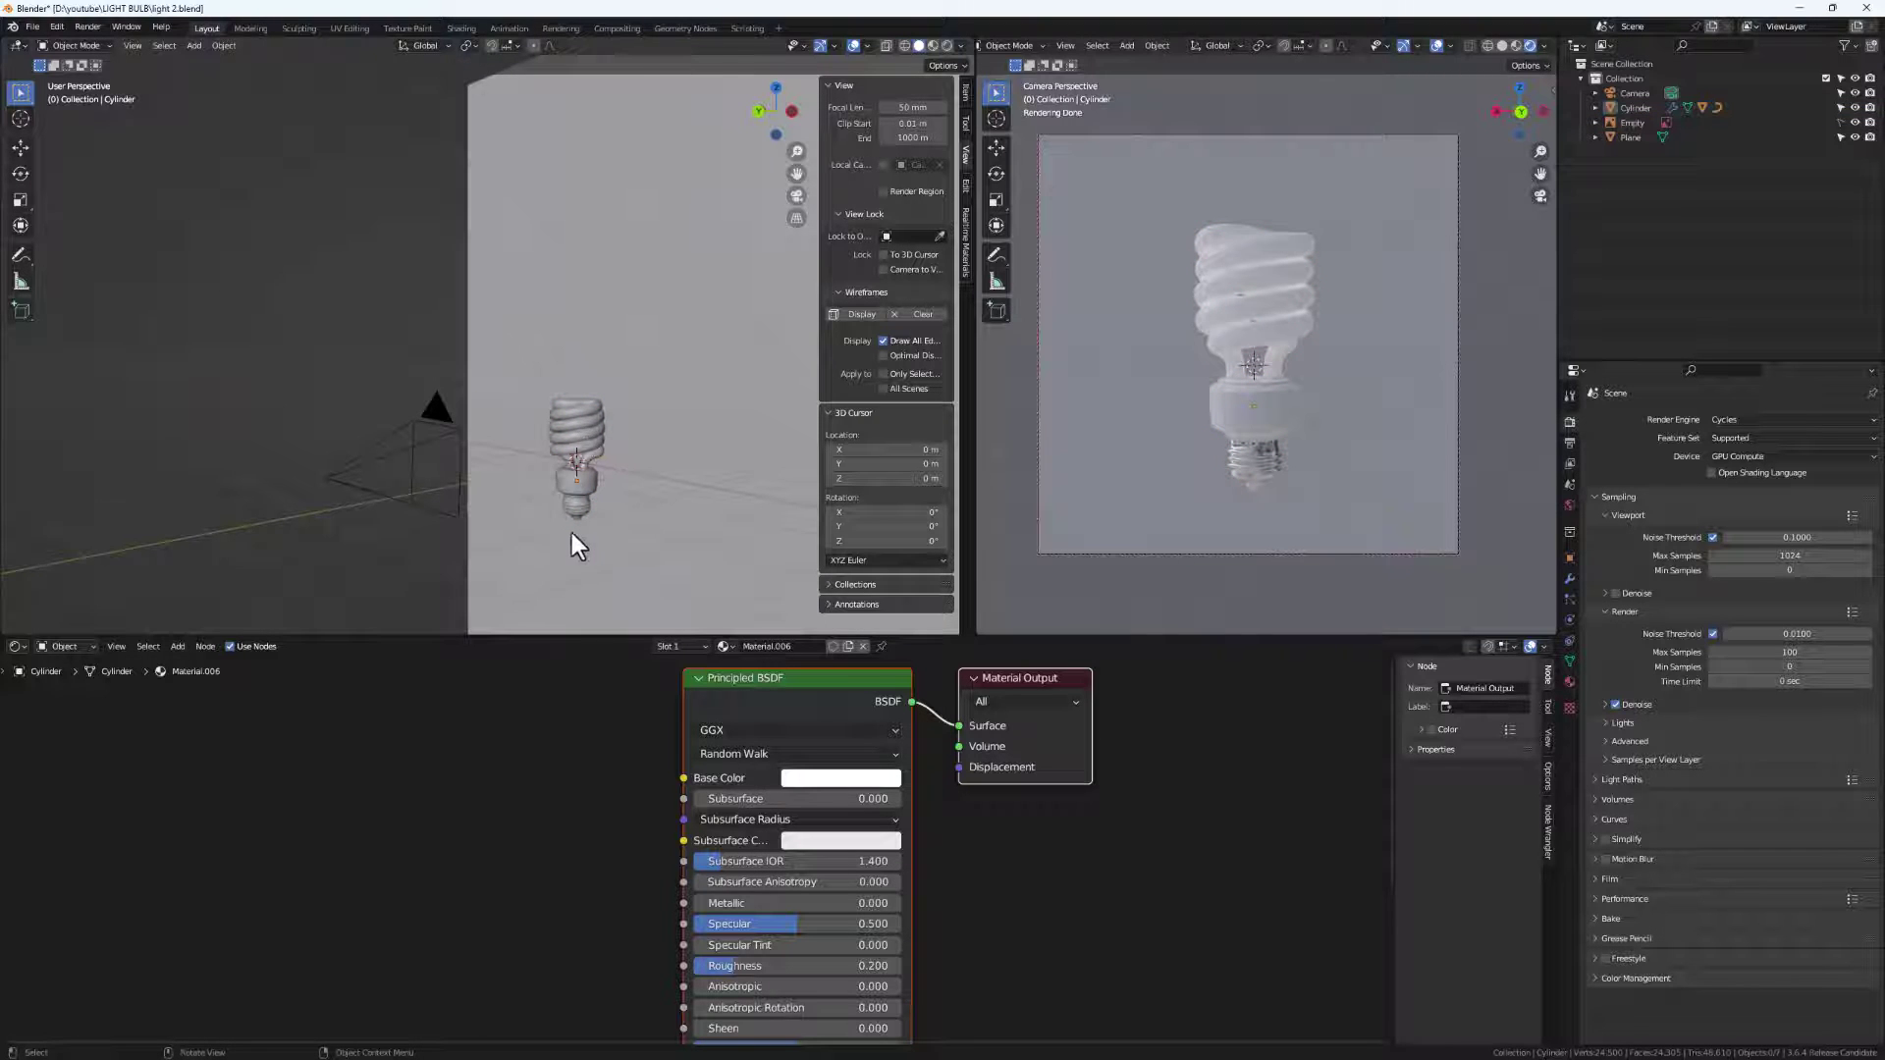
scroll(570, 530, "up", 8)
left_click(587, 415)
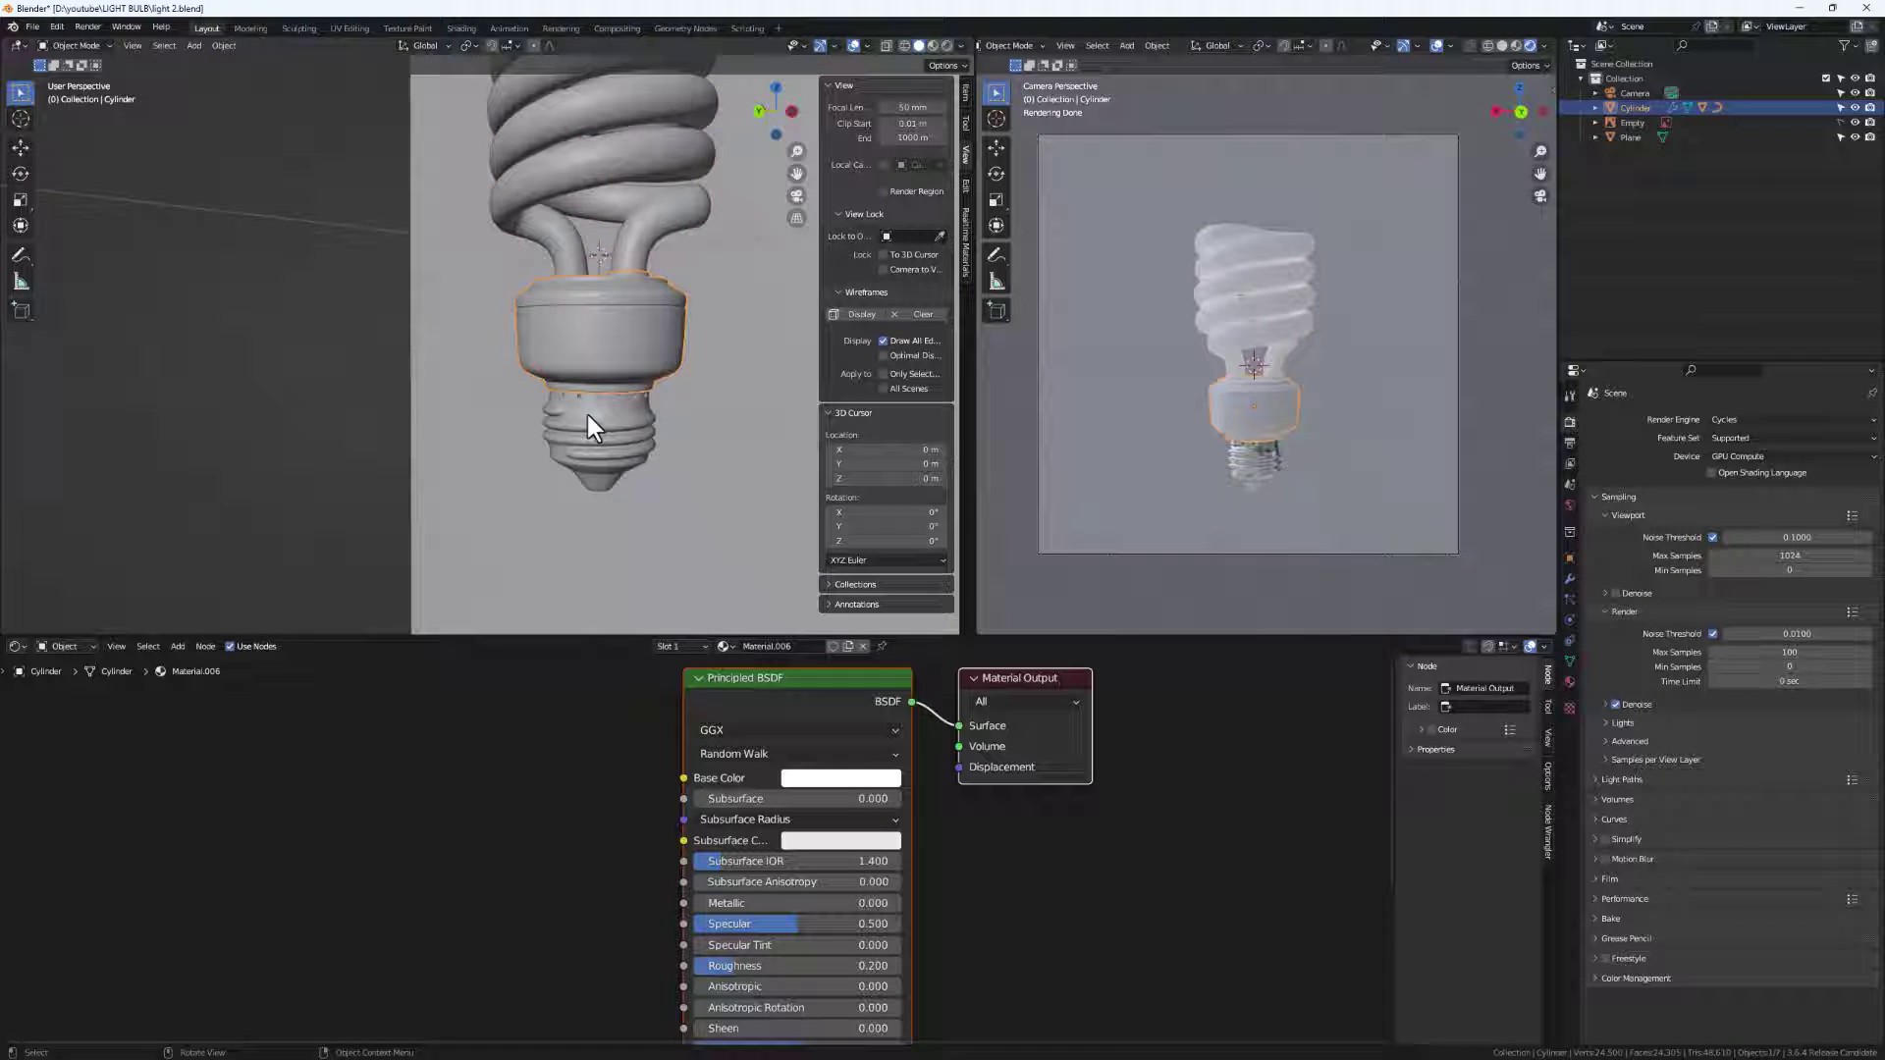
left_click(622, 361)
key("r")
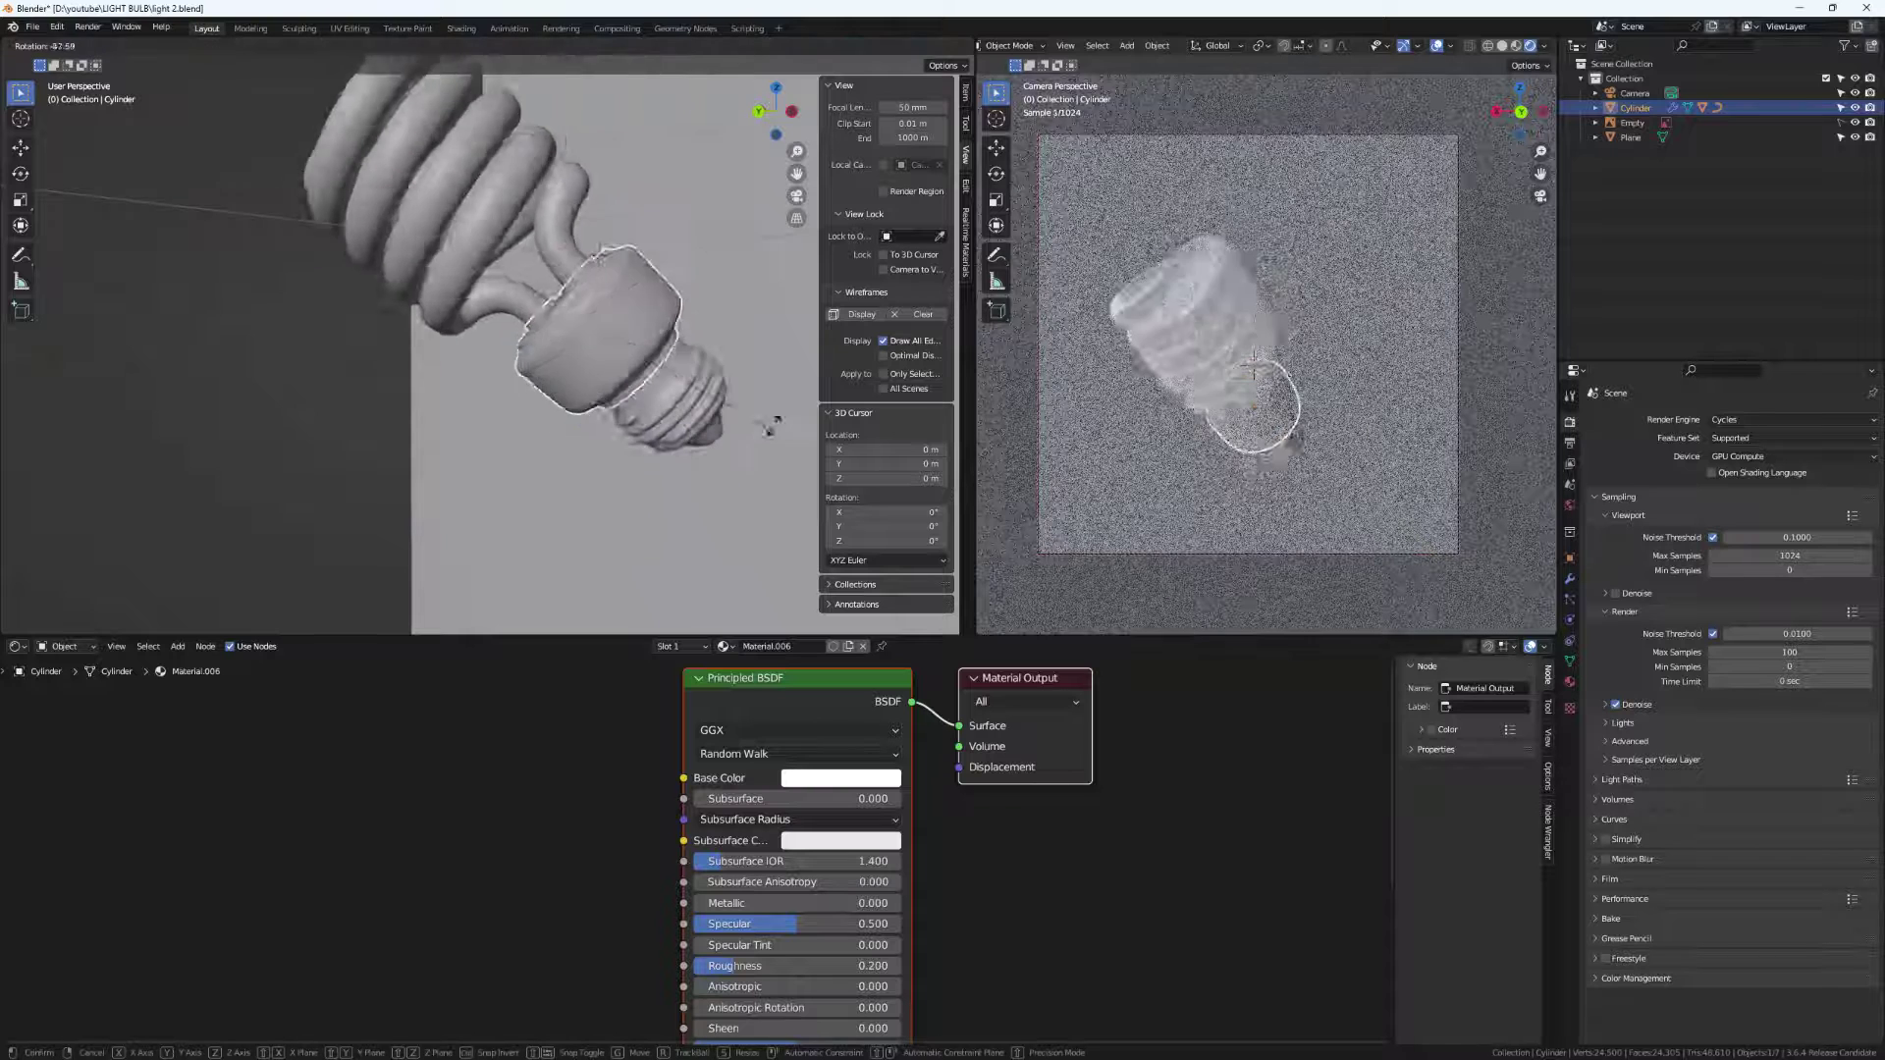
right_click(613, 316)
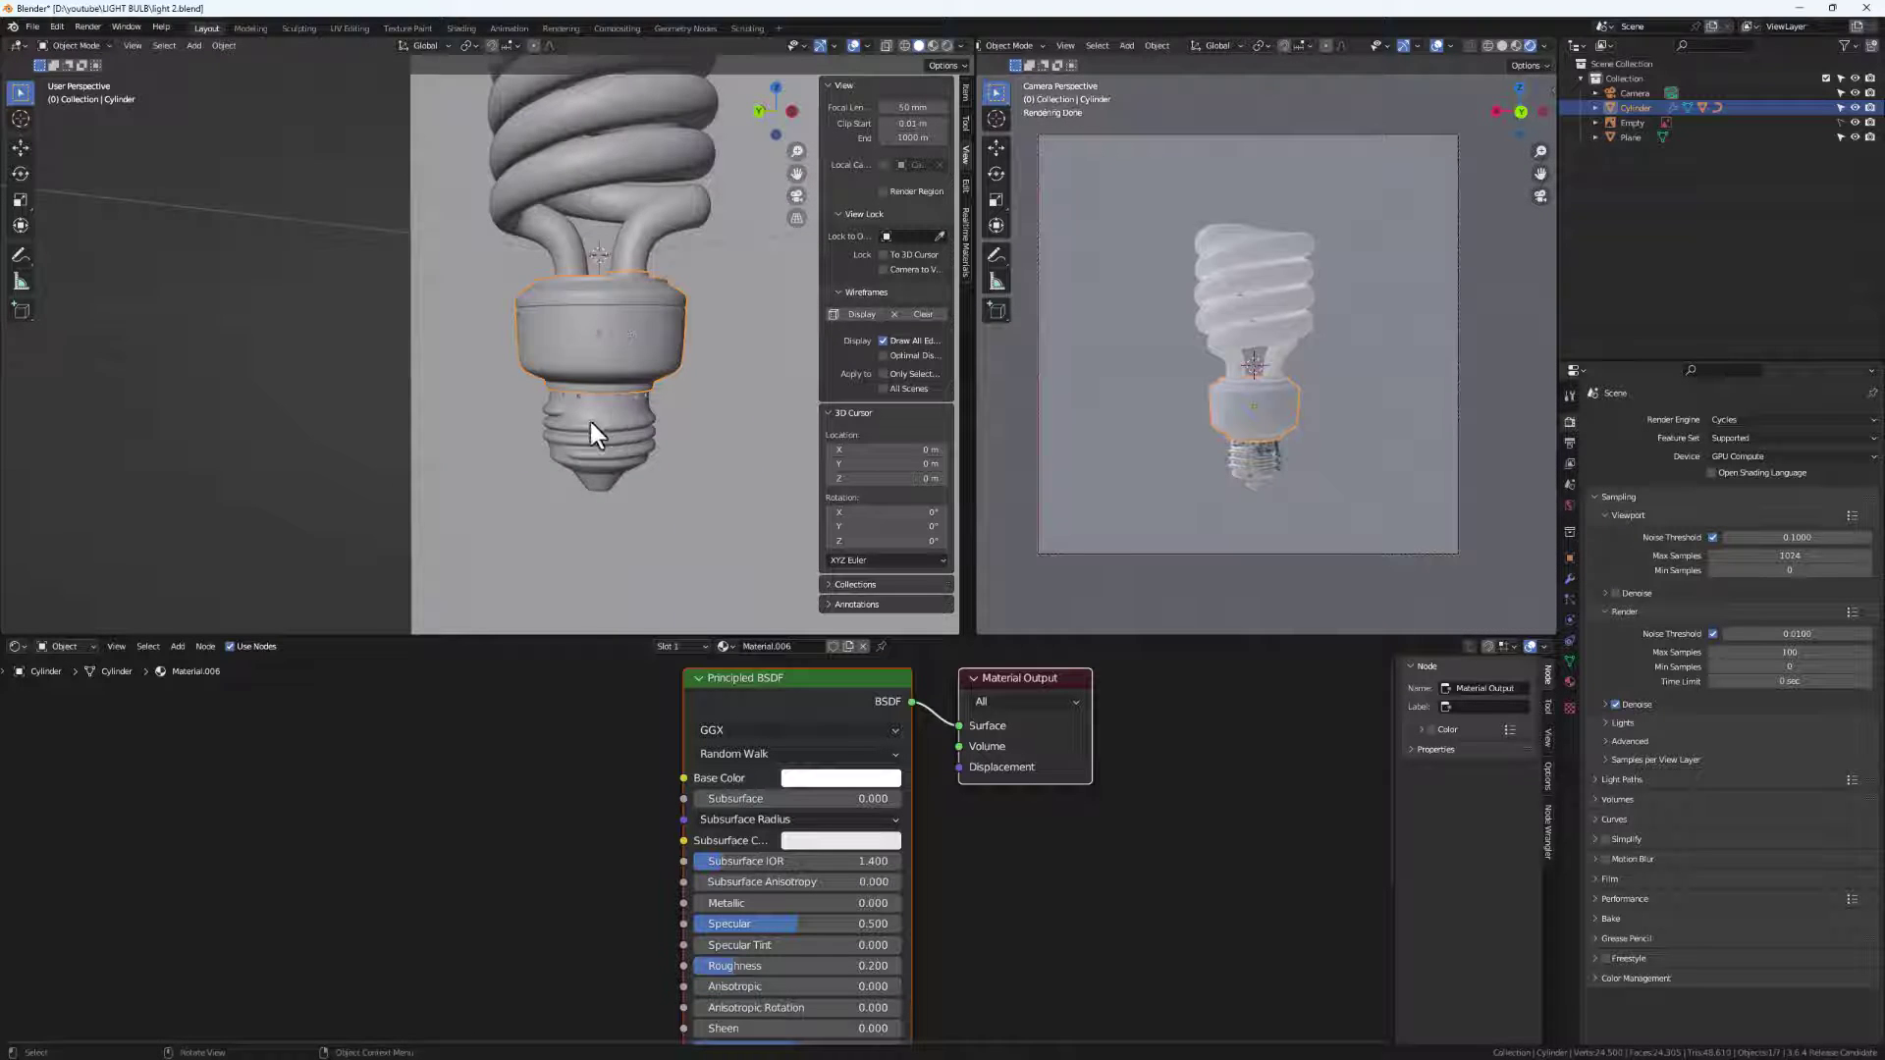
Duplicate all three bulb parts and place the copy behind the original, about 1.3 m along Y toward the backdrop.
scroll(589, 432, "down", 6)
middle_click_drag(516, 454, 588, 431)
scroll(588, 431, "up", 2)
middle_click_drag(735, 451, 736, 475)
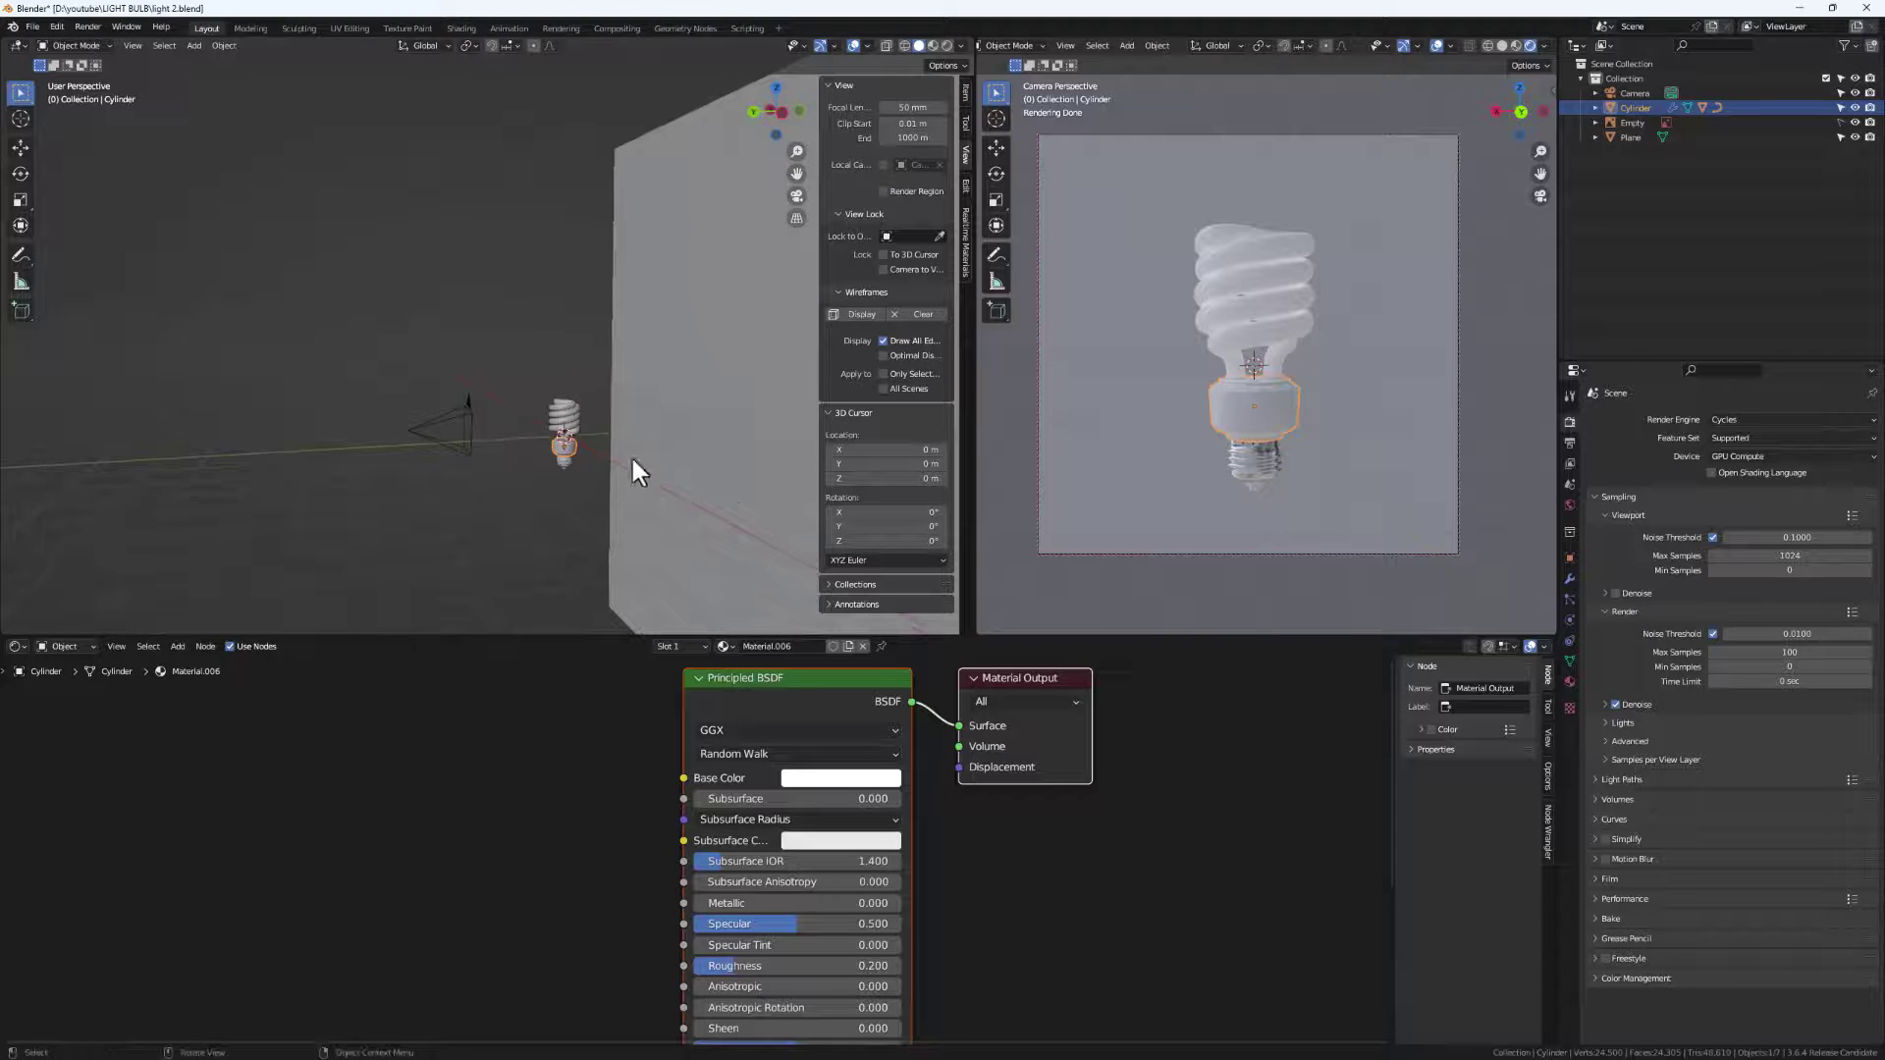
middle_click_drag(535, 471, 586, 487)
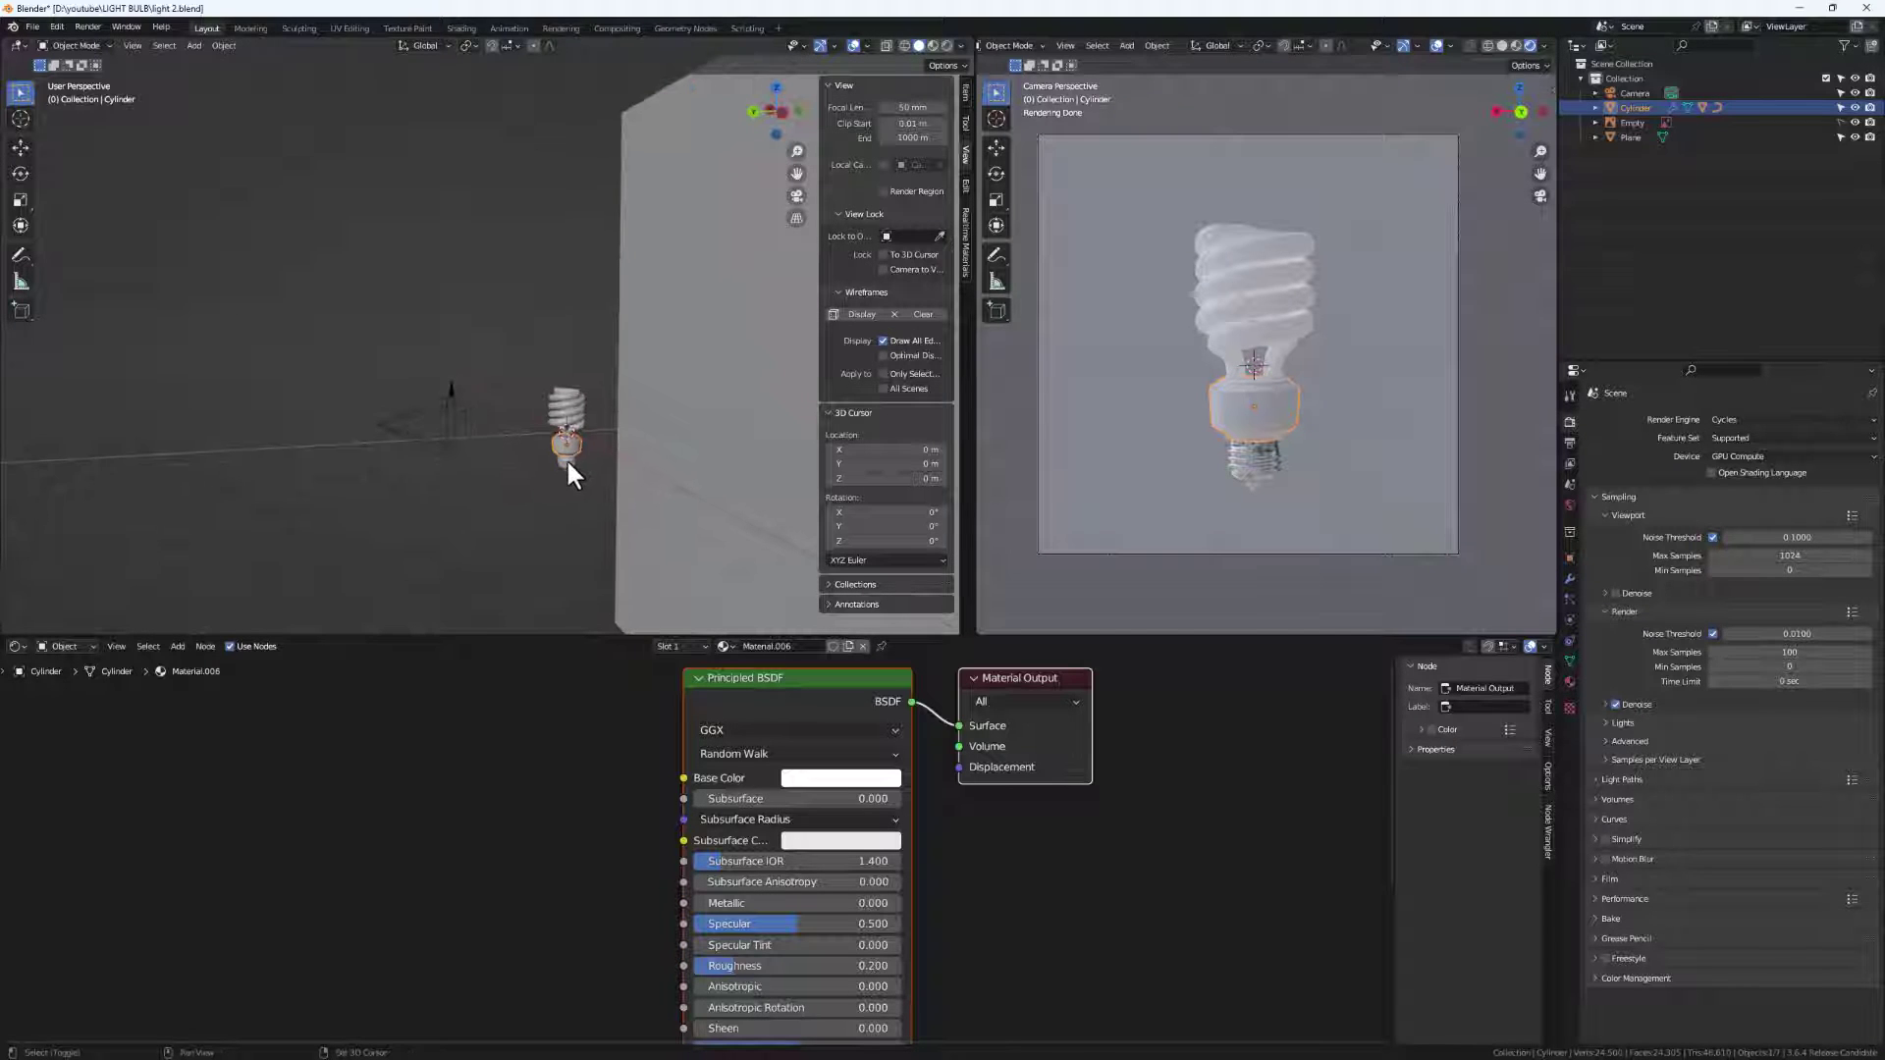
left_click(573, 408, "shift")
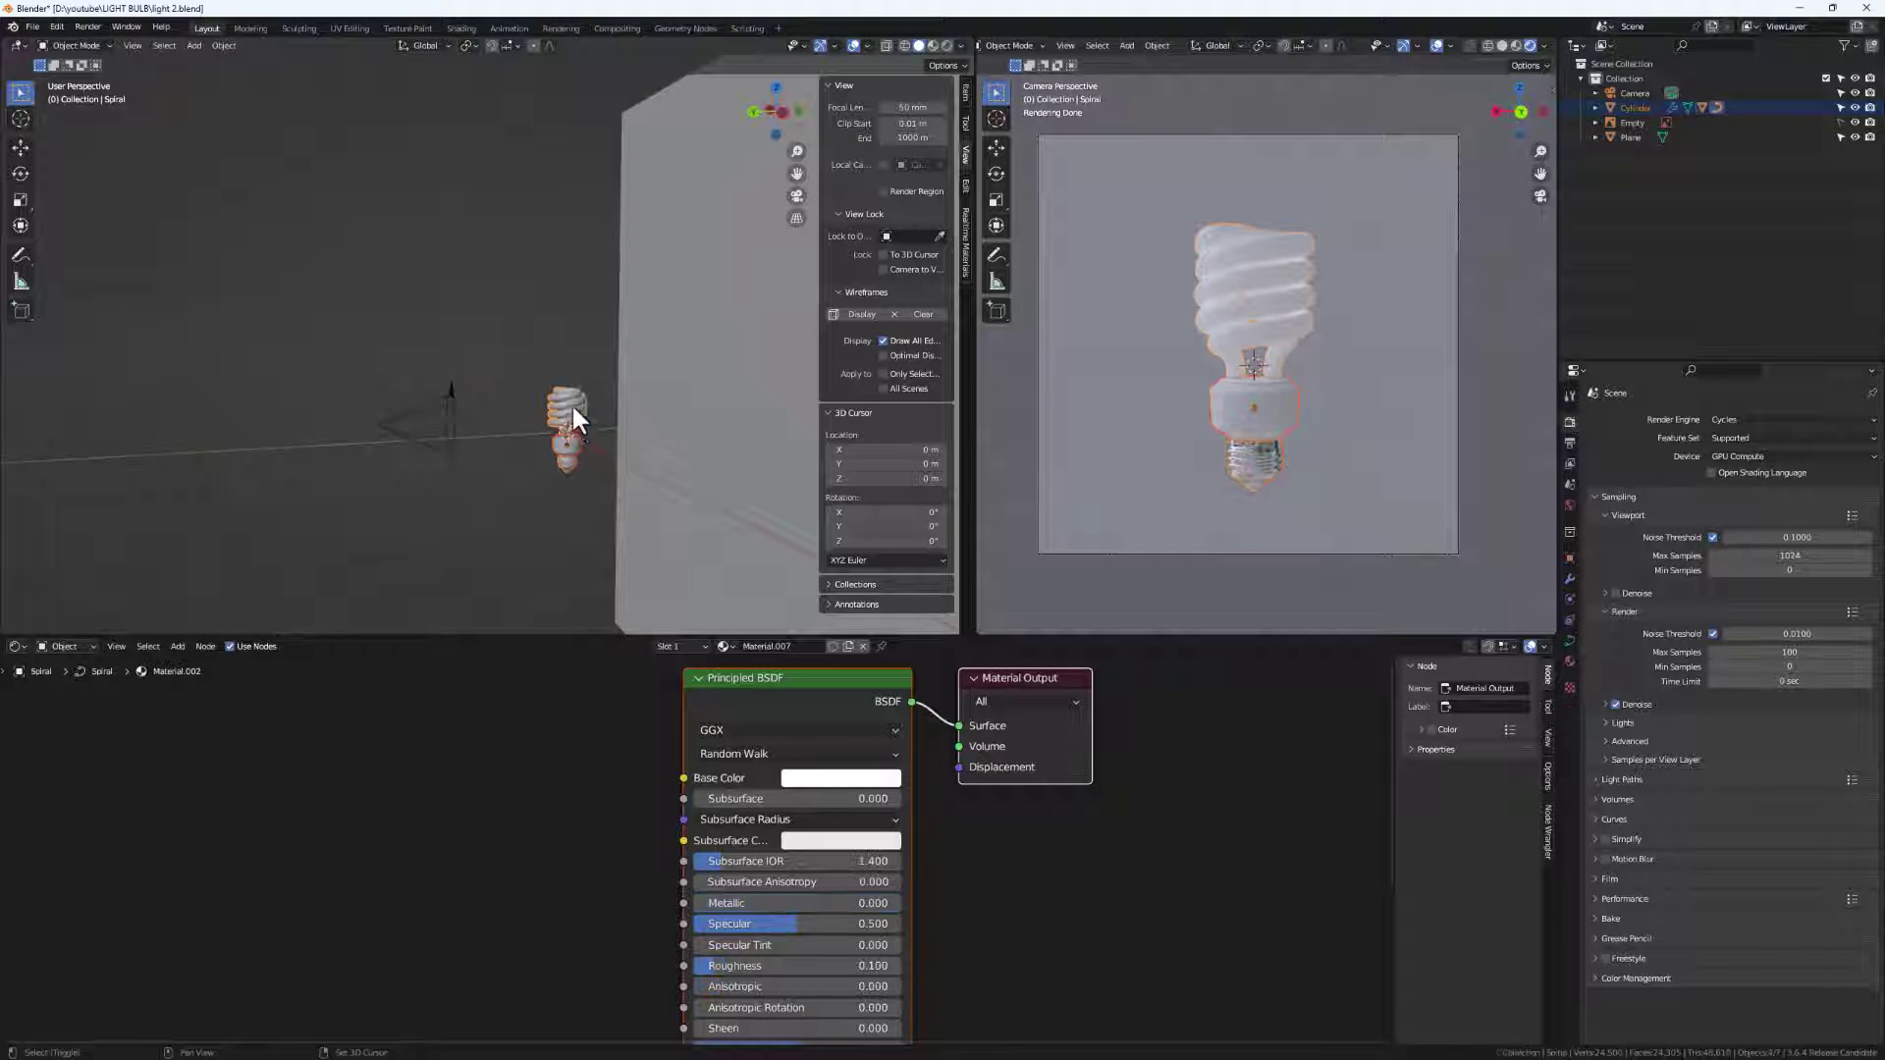
key("shift+d")
left_click(601, 486)
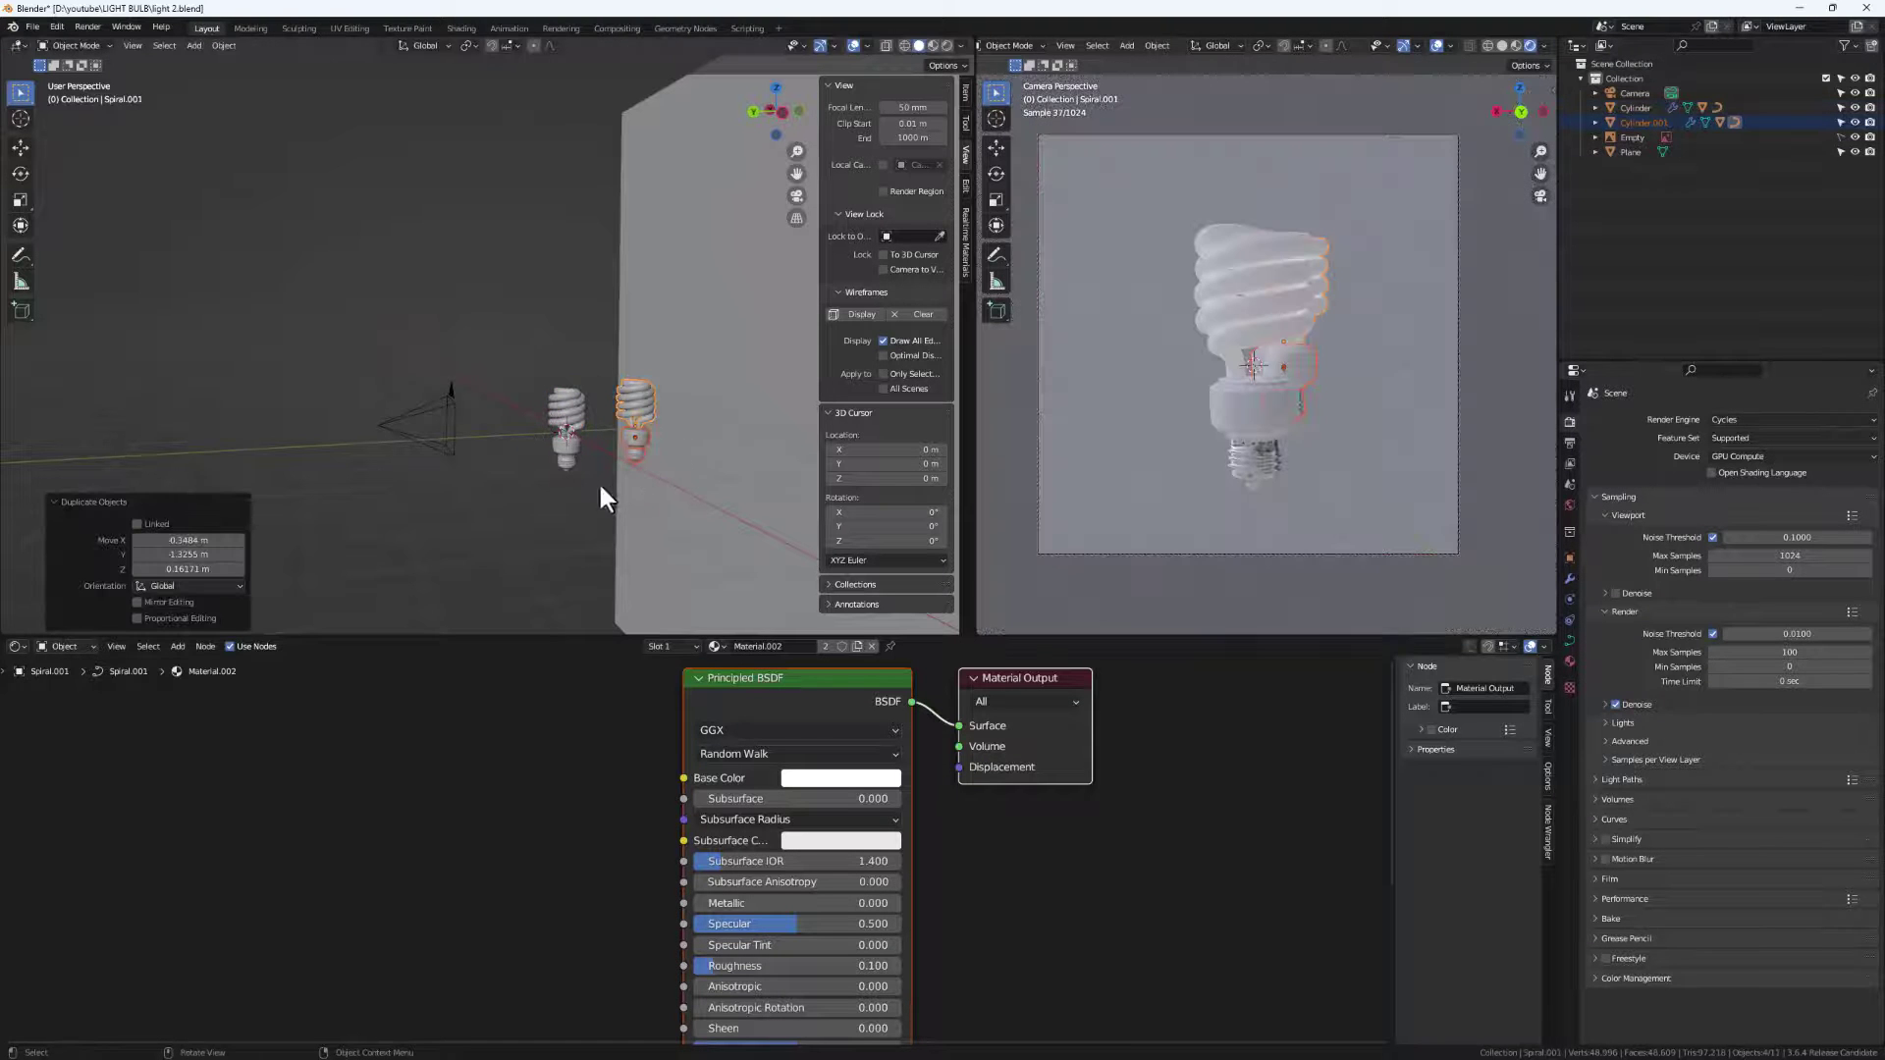
Duplicate the bulb twice, placing one copy at the upper left and another at the top of the camera view.
middle_click_drag(602, 497, 657, 499)
key("shift+d")
left_click(661, 498)
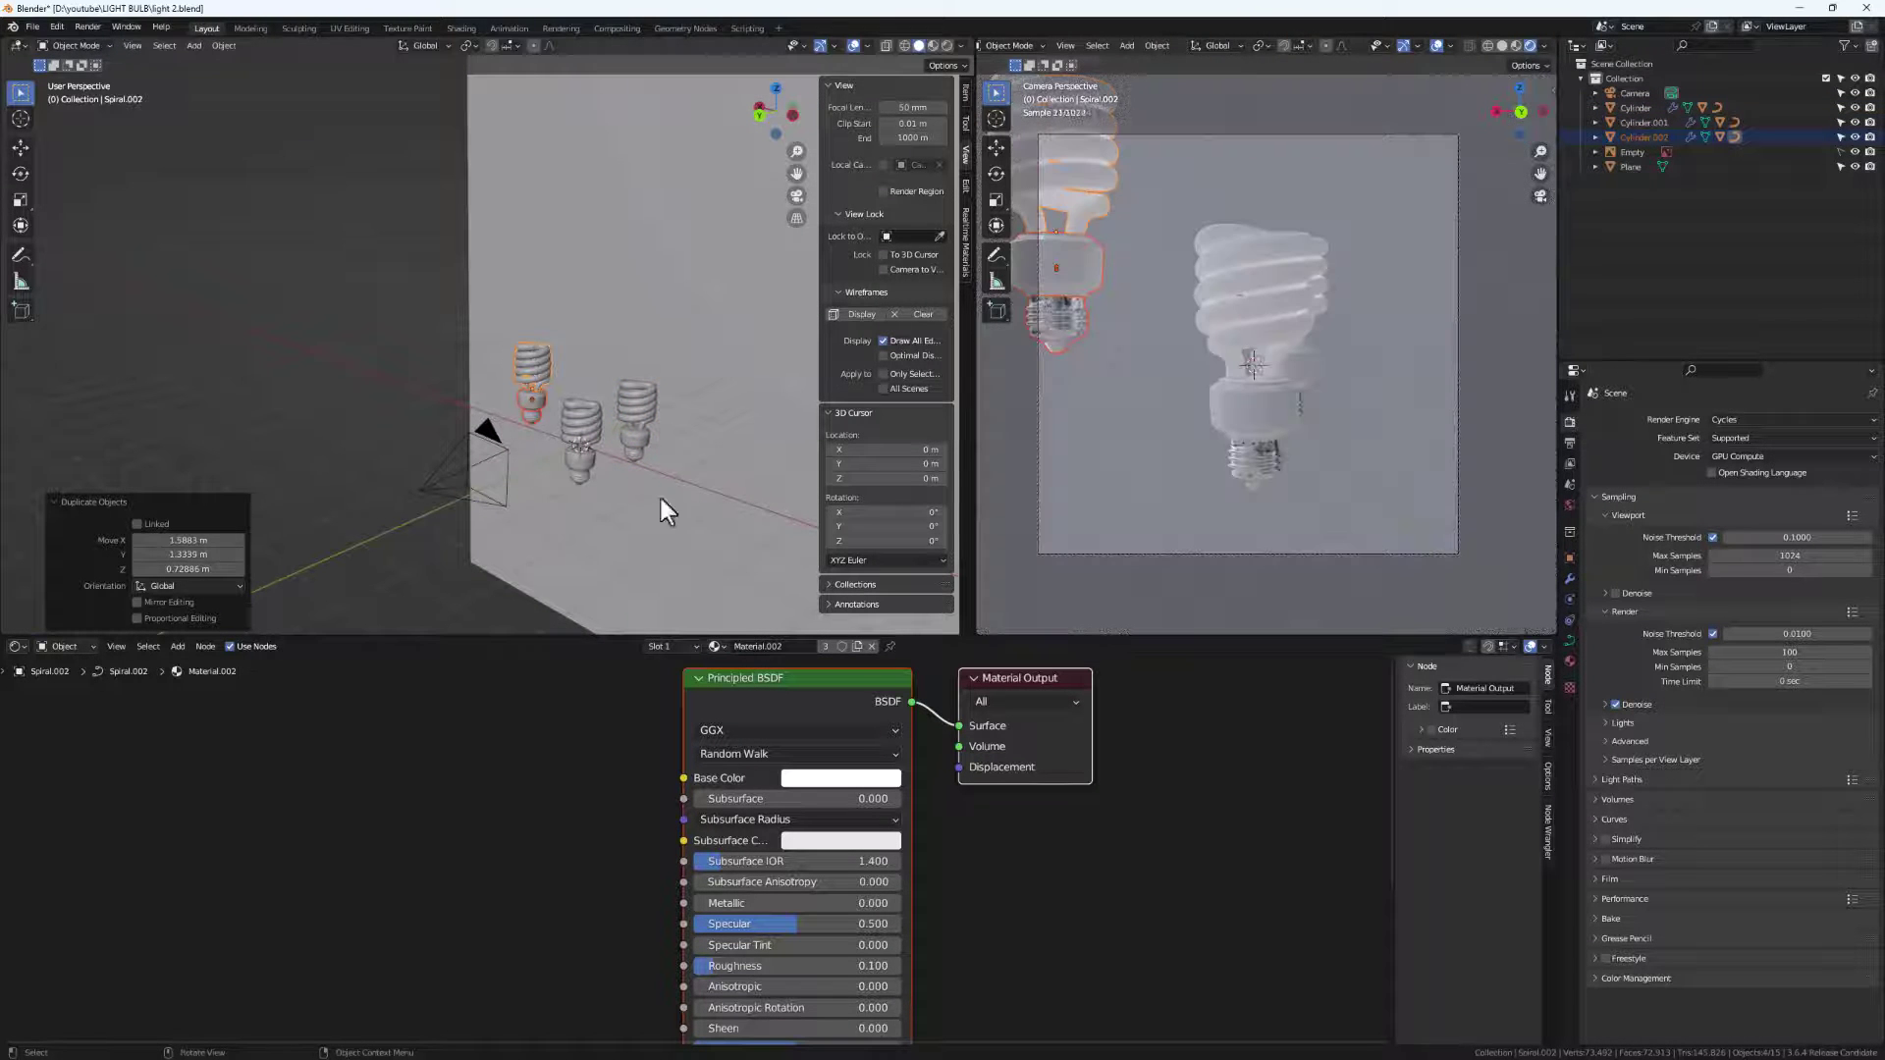
key("shift+d")
left_click(695, 518)
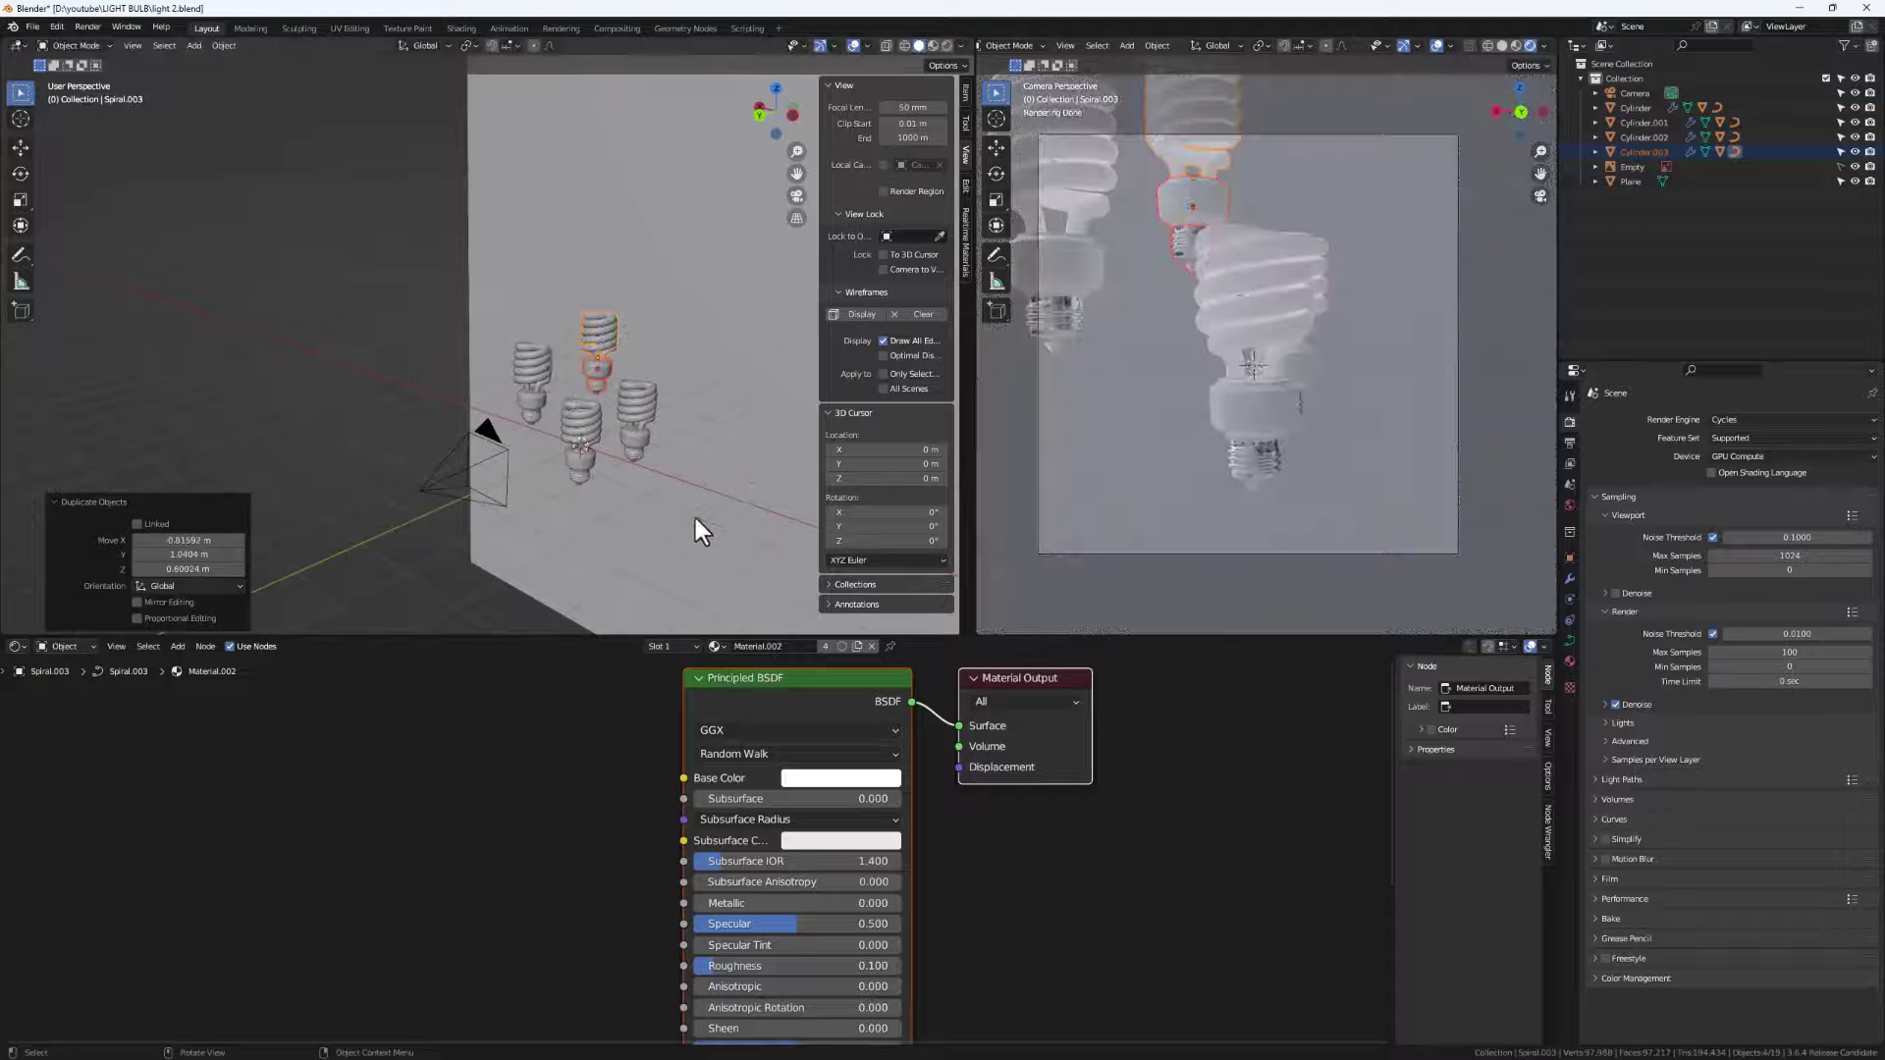
Duplicate the bulb twice more, placing copies behind the original's right side and to its left in the camera view, and save the file.
middle_click_drag(695, 518, 661, 425)
key("shift+d")
left_click(691, 528)
middle_click_drag(691, 528, 790, 573)
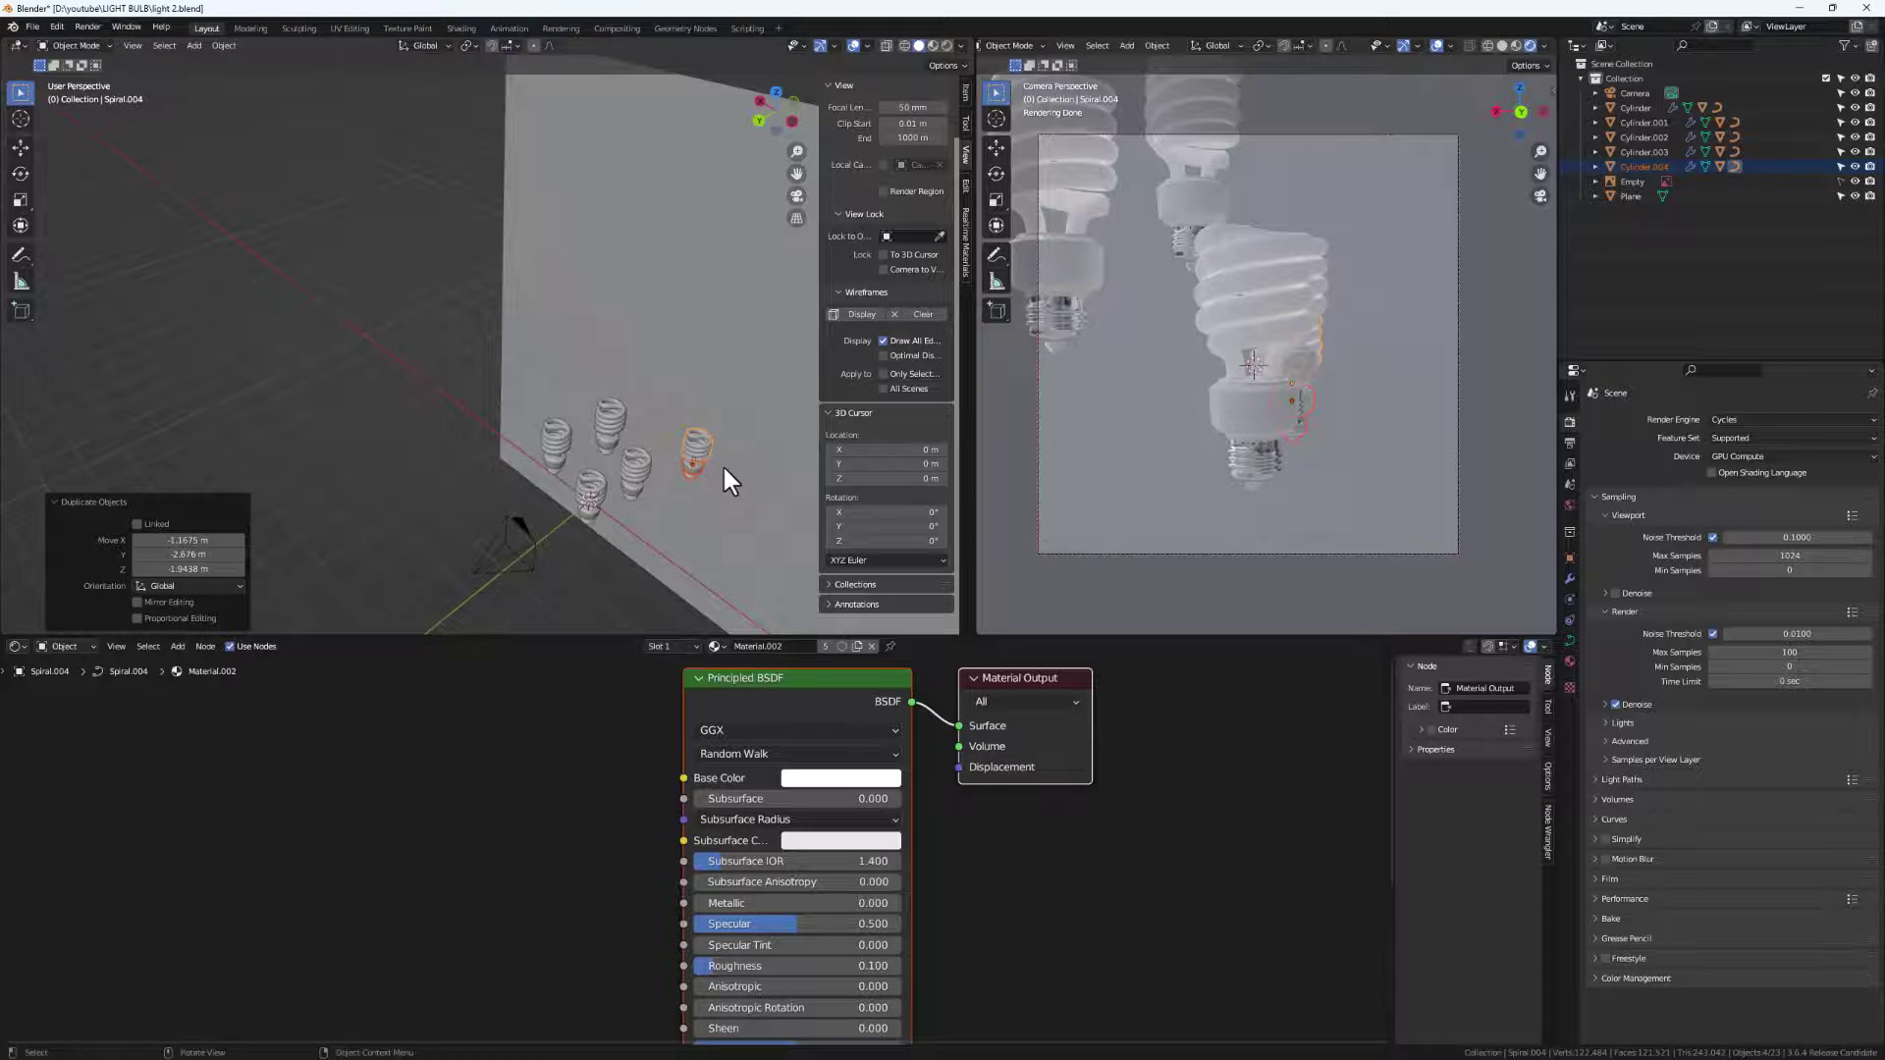
key("shift+d")
left_click(676, 457)
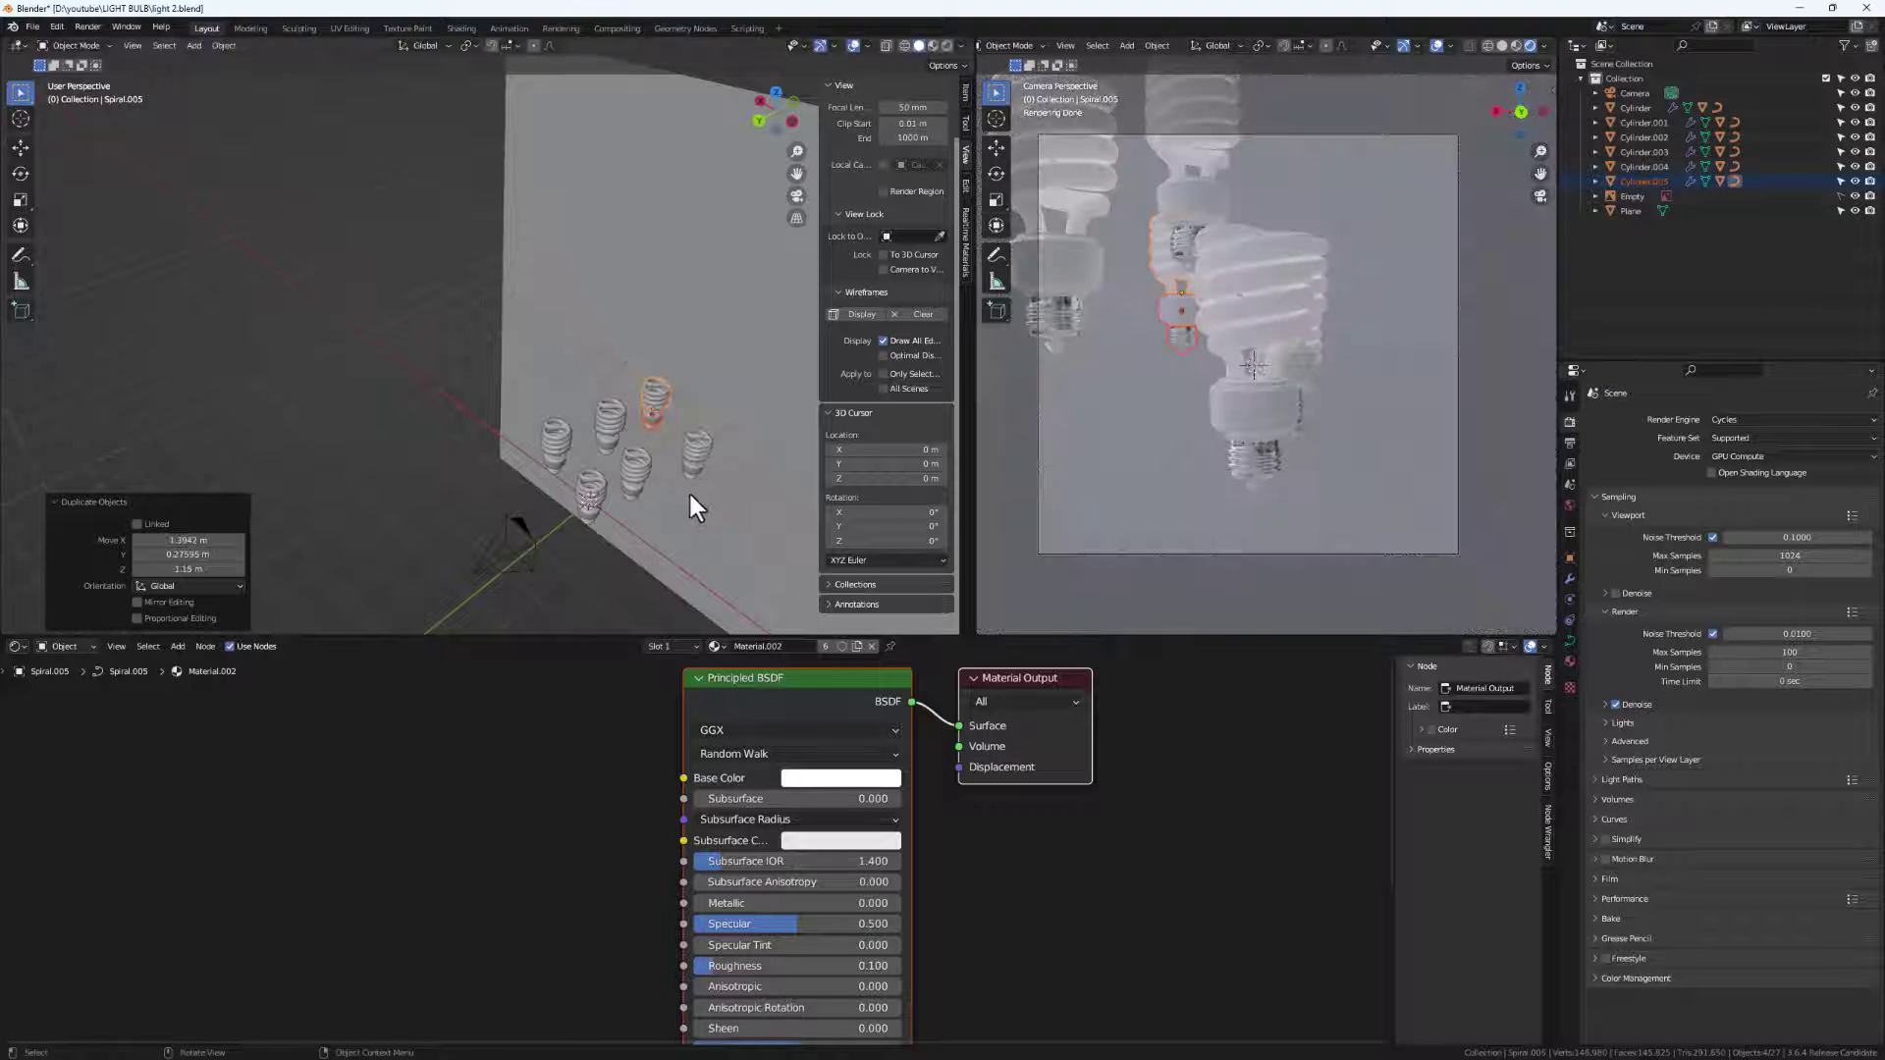
scroll(690, 494, "down", 4)
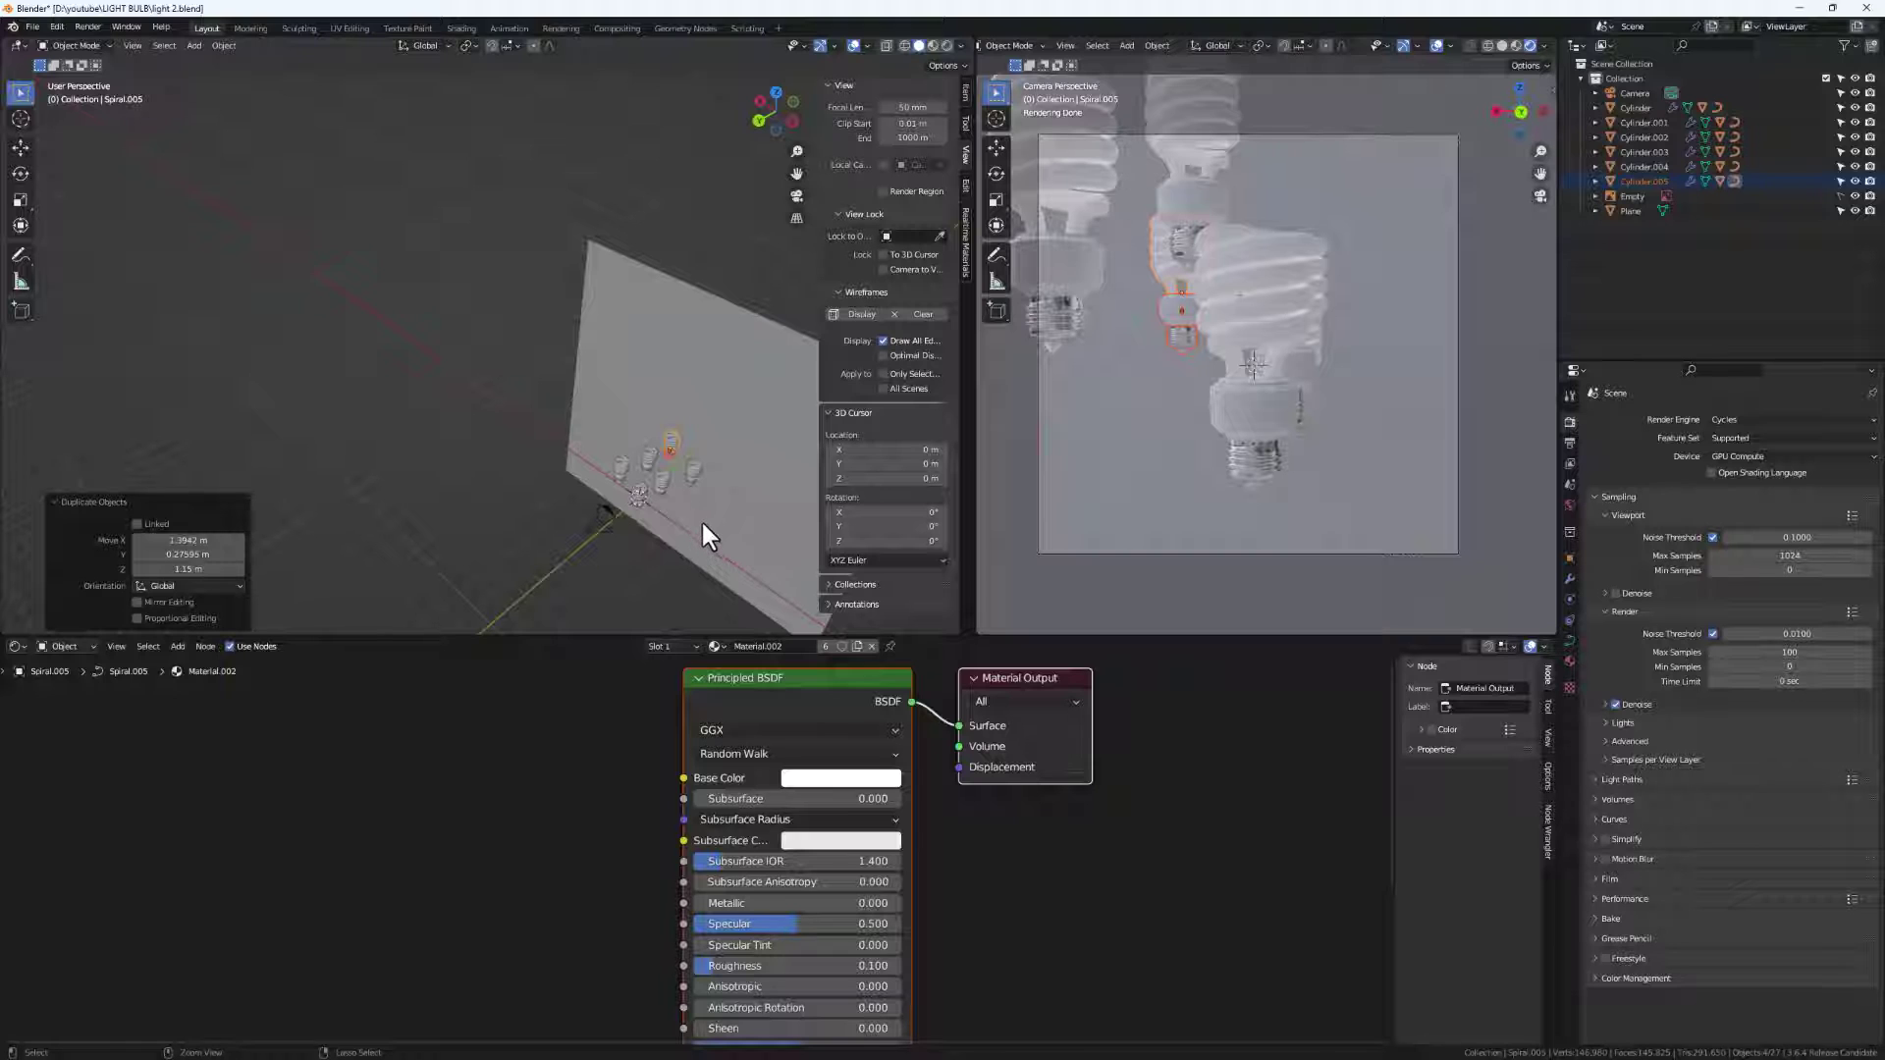
key("ctrl+s")
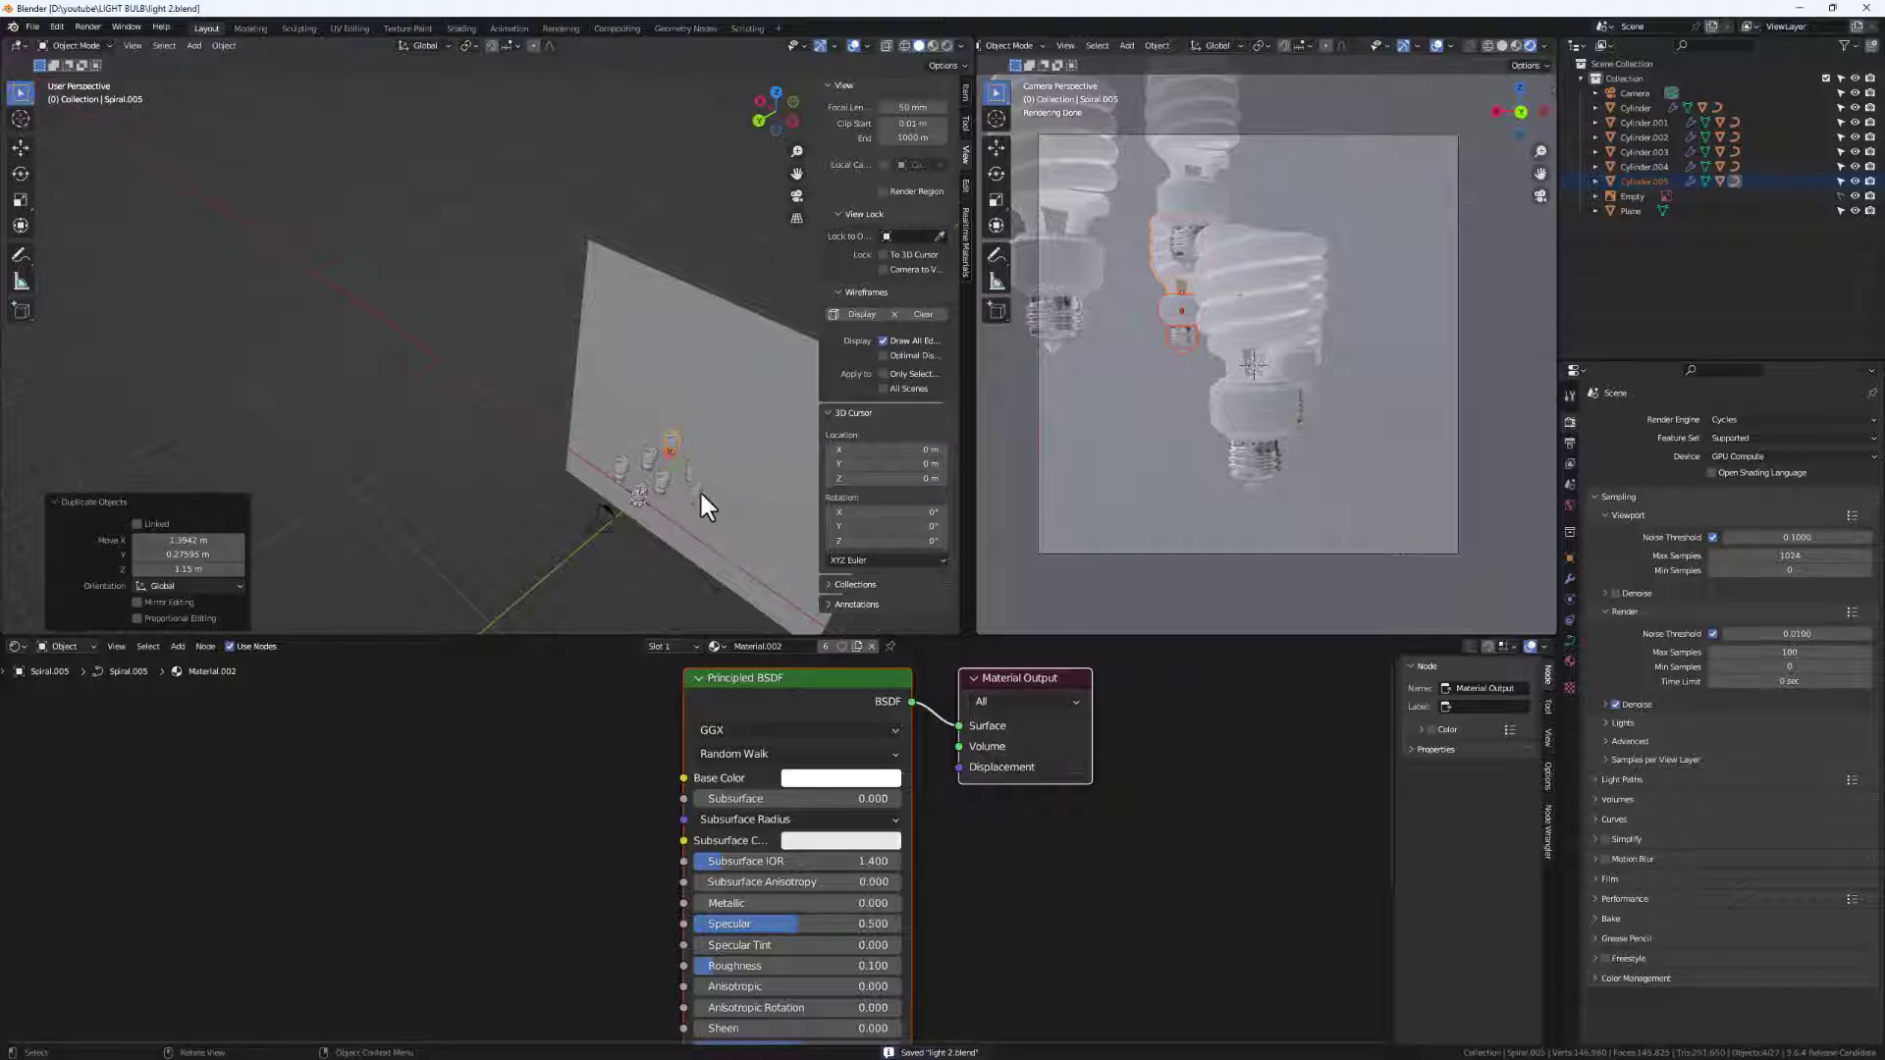
Add three more bulb copies: one behind the original, one low on the right and one high on the left of the camera view.
middle_click_drag(698, 497, 563, 487)
key("shift+d")
left_click(623, 462)
key("shift+d")
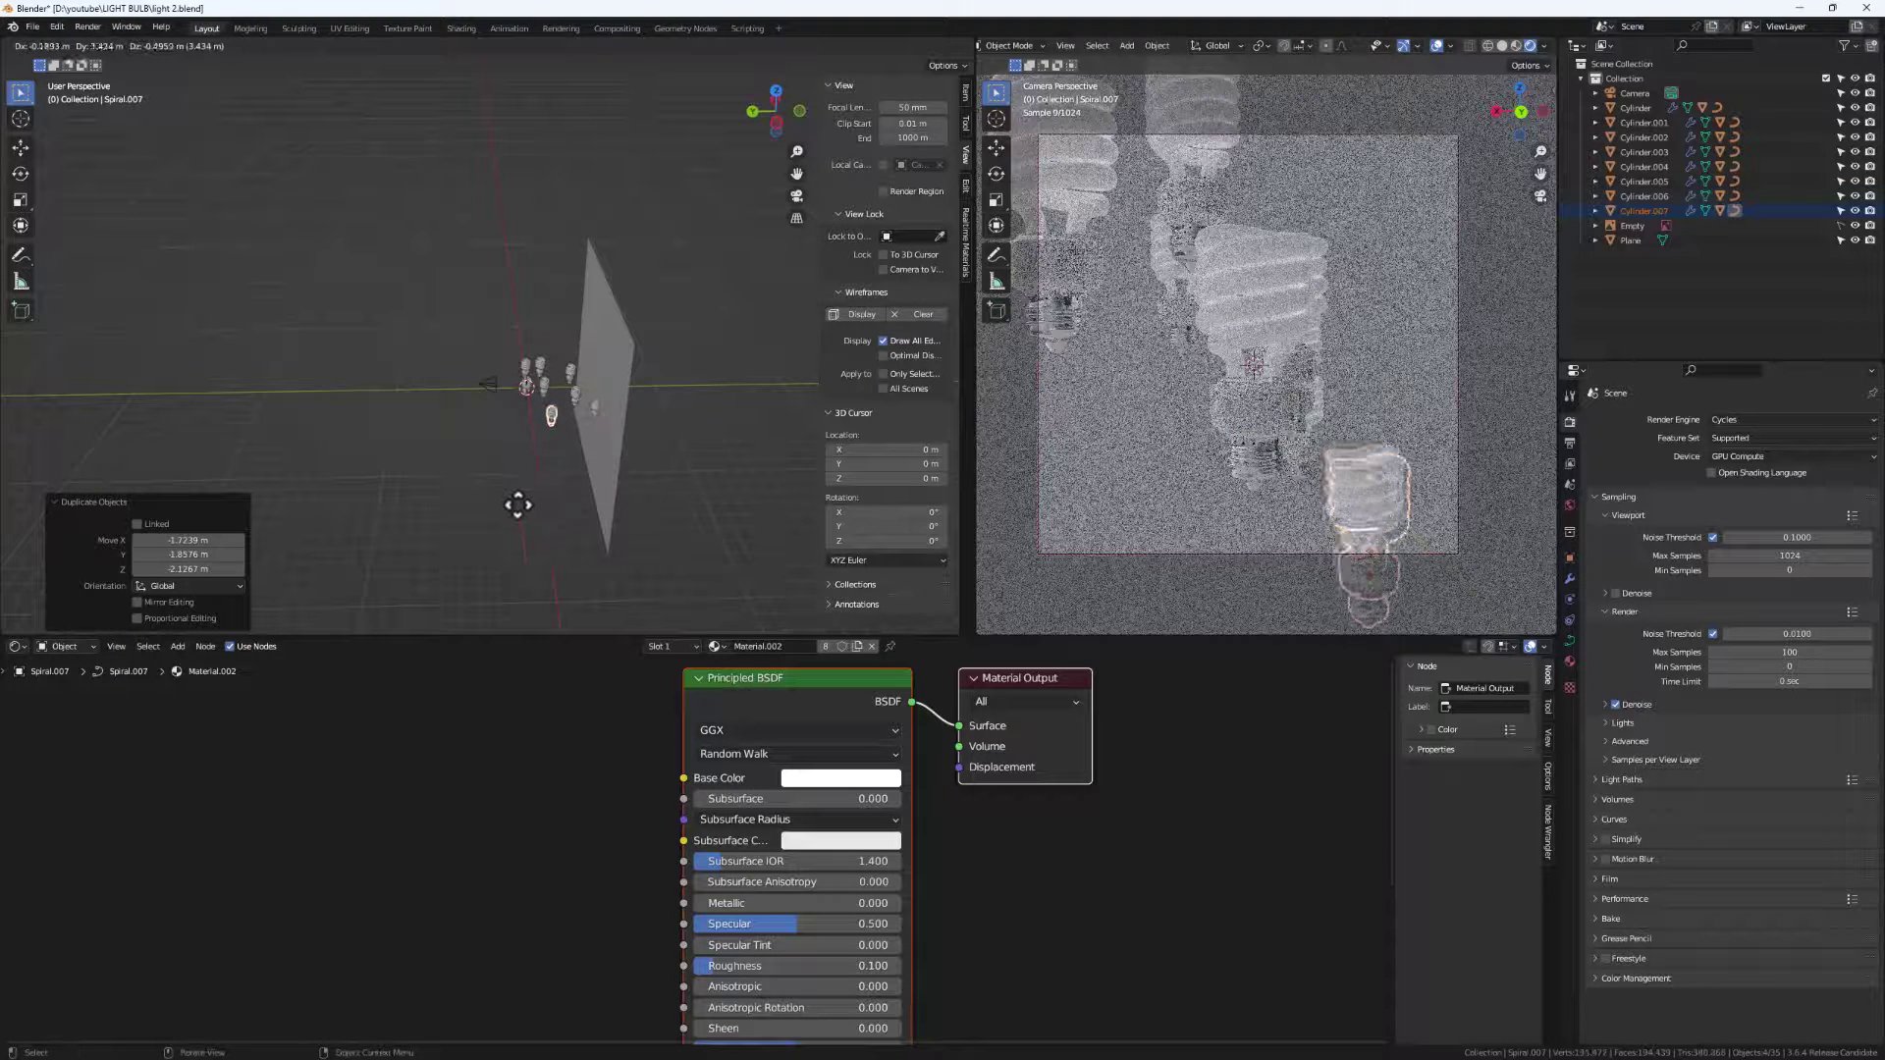
left_click(533, 480)
key("shift+d")
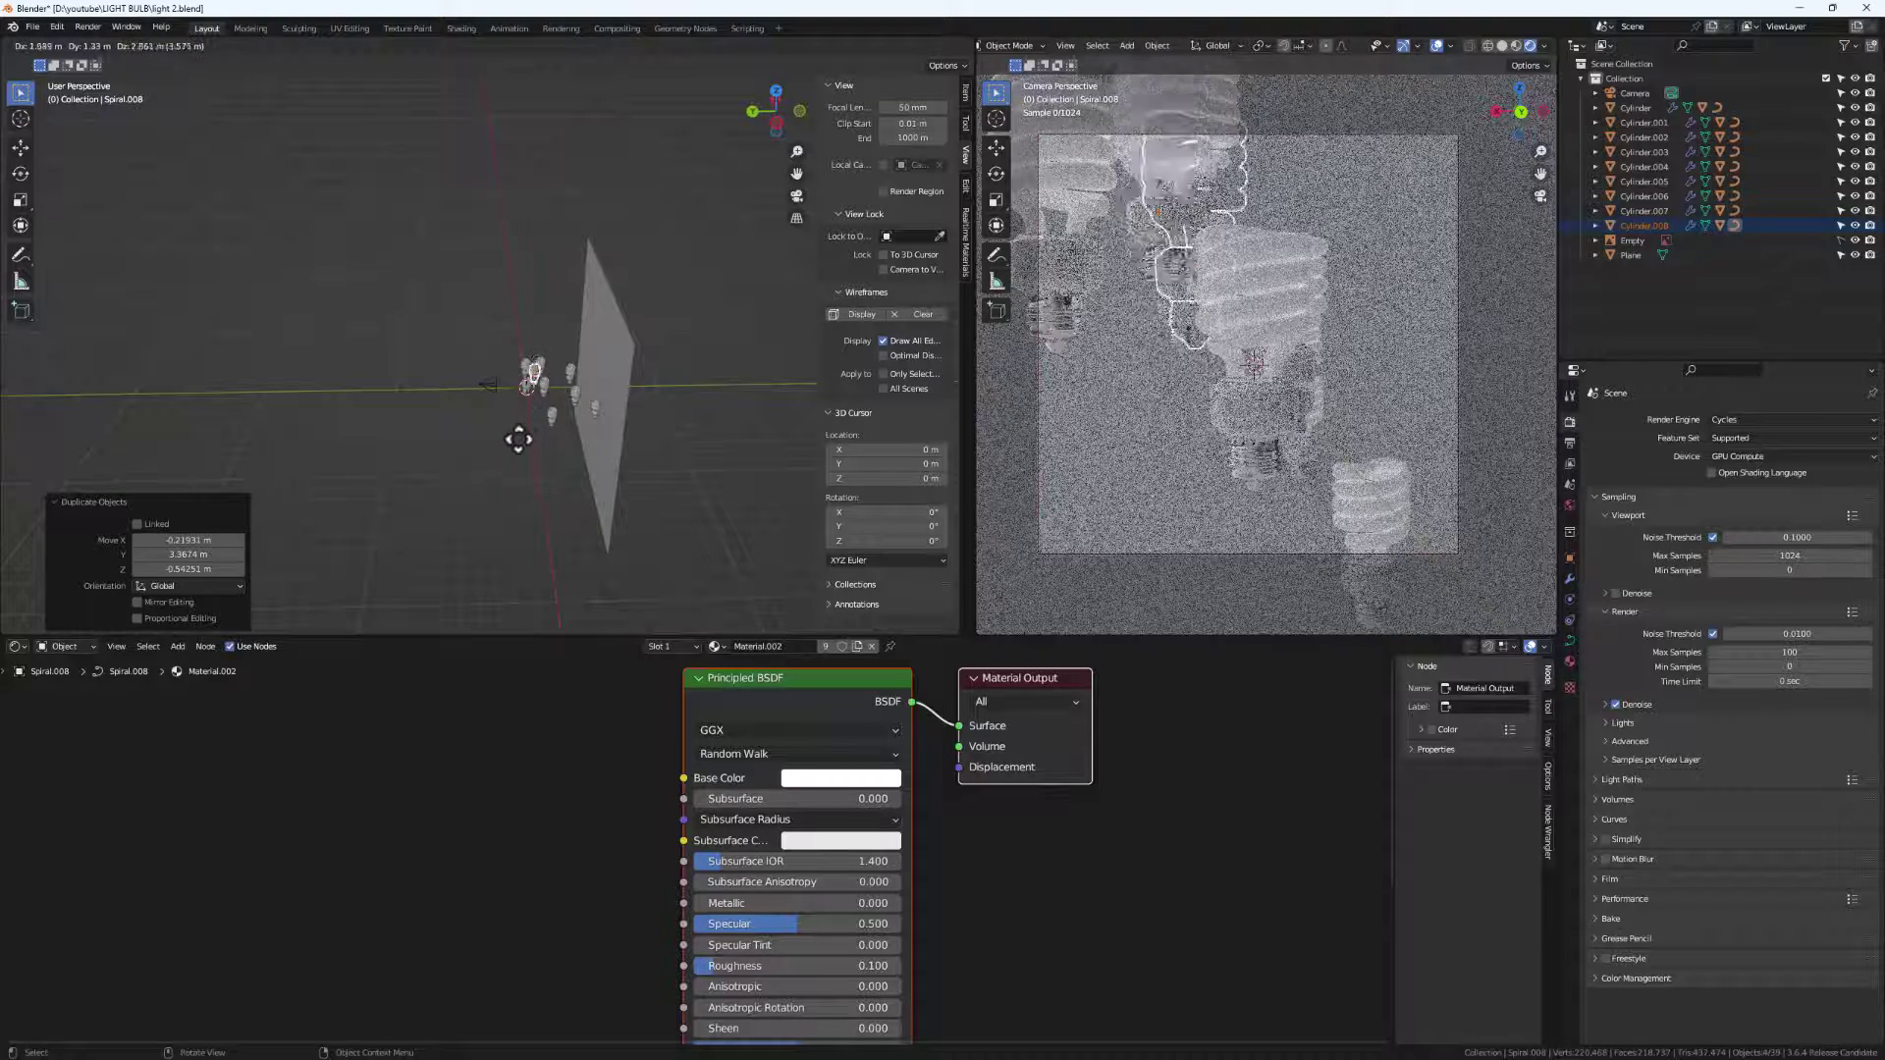
left_click(534, 434)
middle_click_drag(534, 434, 644, 454)
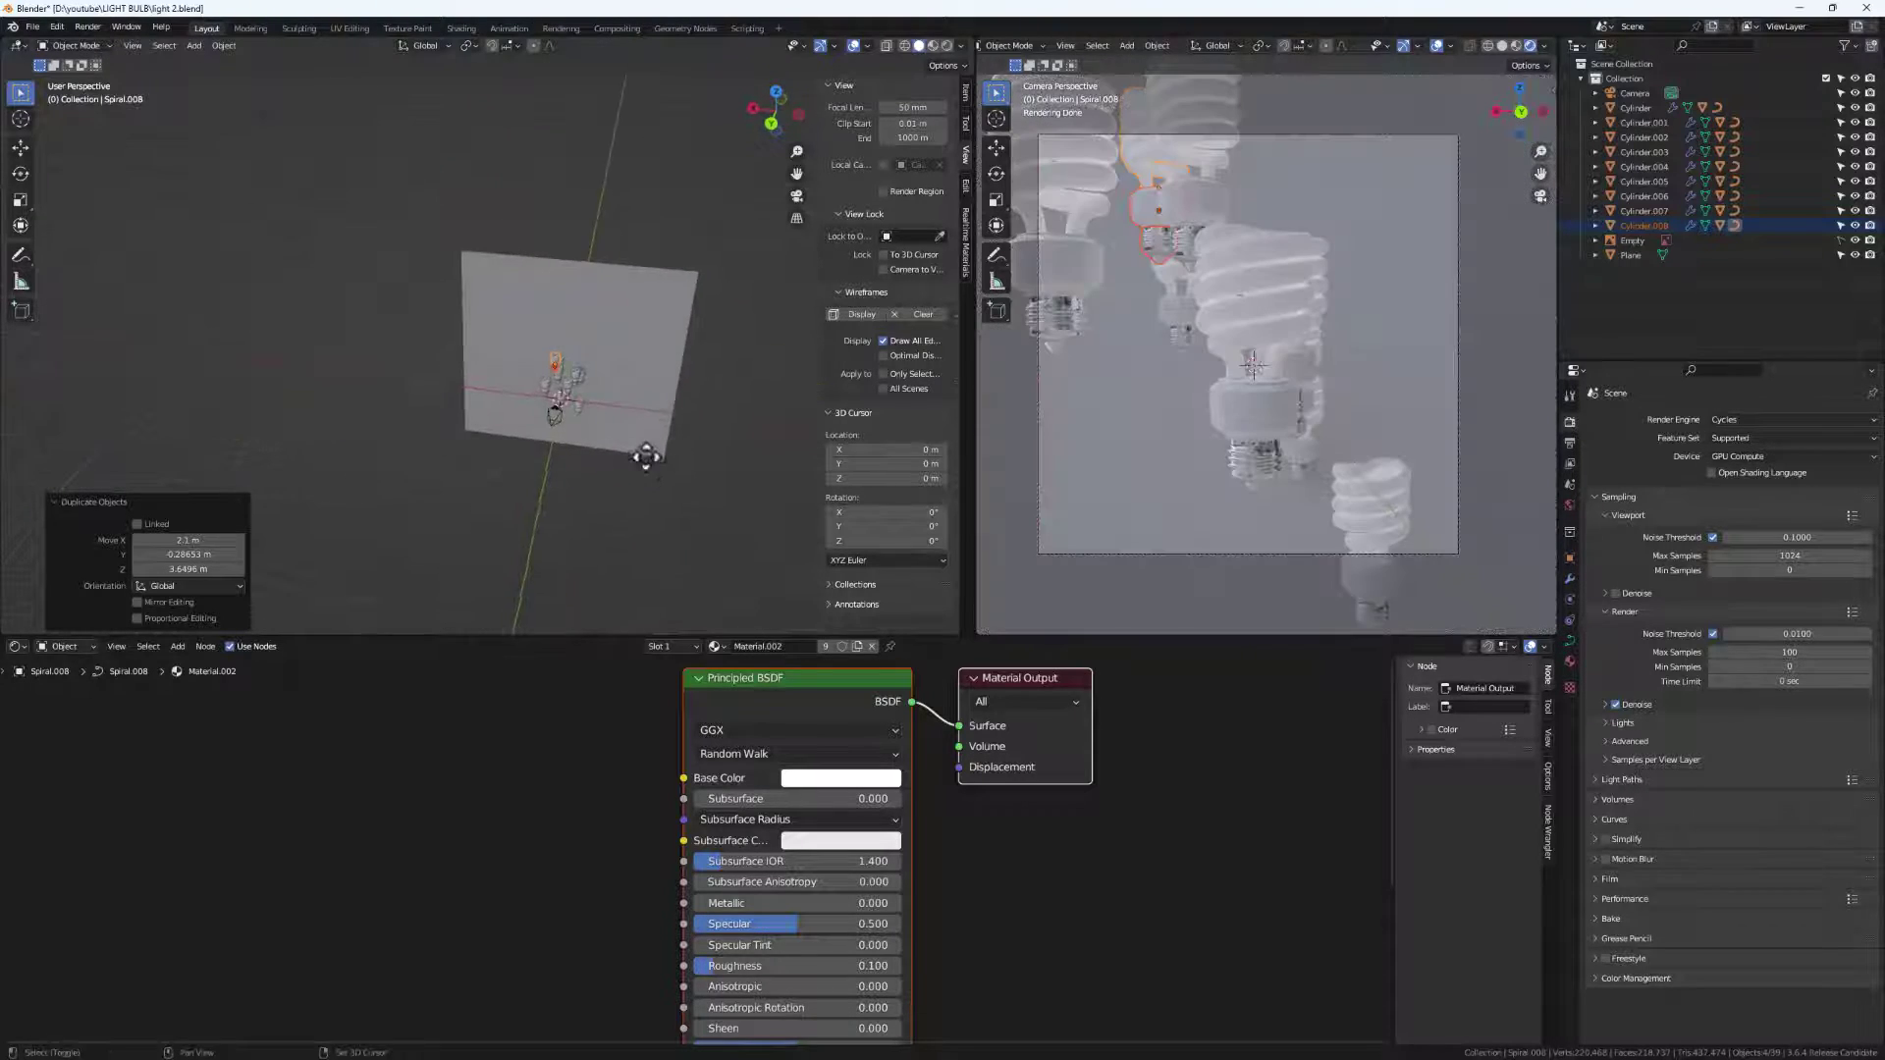
Duplicate the bulb once more into the lower foreground and shift the copy back so it sits just below the original in the camera view.
key("shift+d")
left_click(598, 405)
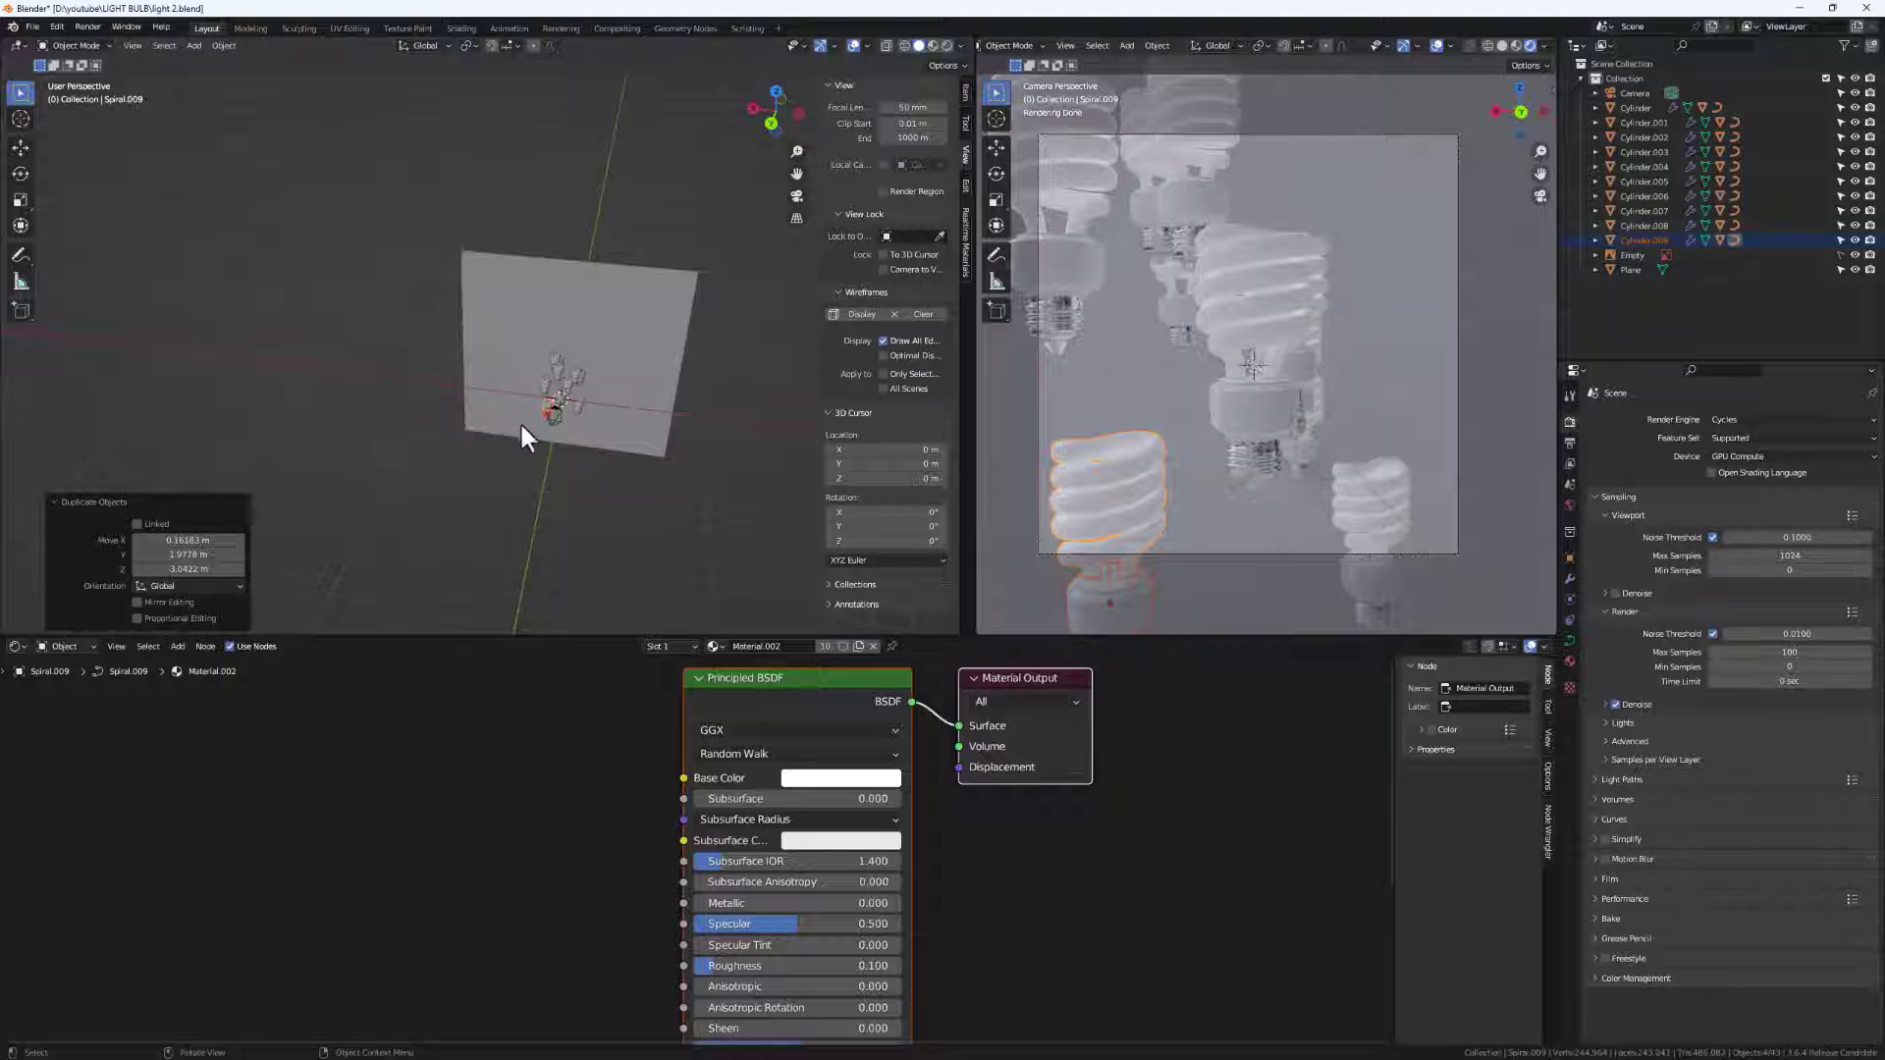
scroll(520, 420, "up", 6)
scroll(660, 430, "up", 4)
mouse_move(670, 439)
middle_mouse_down()
mouse_move(750, 433)
mouse_move(651, 428)
middle_mouse_up()
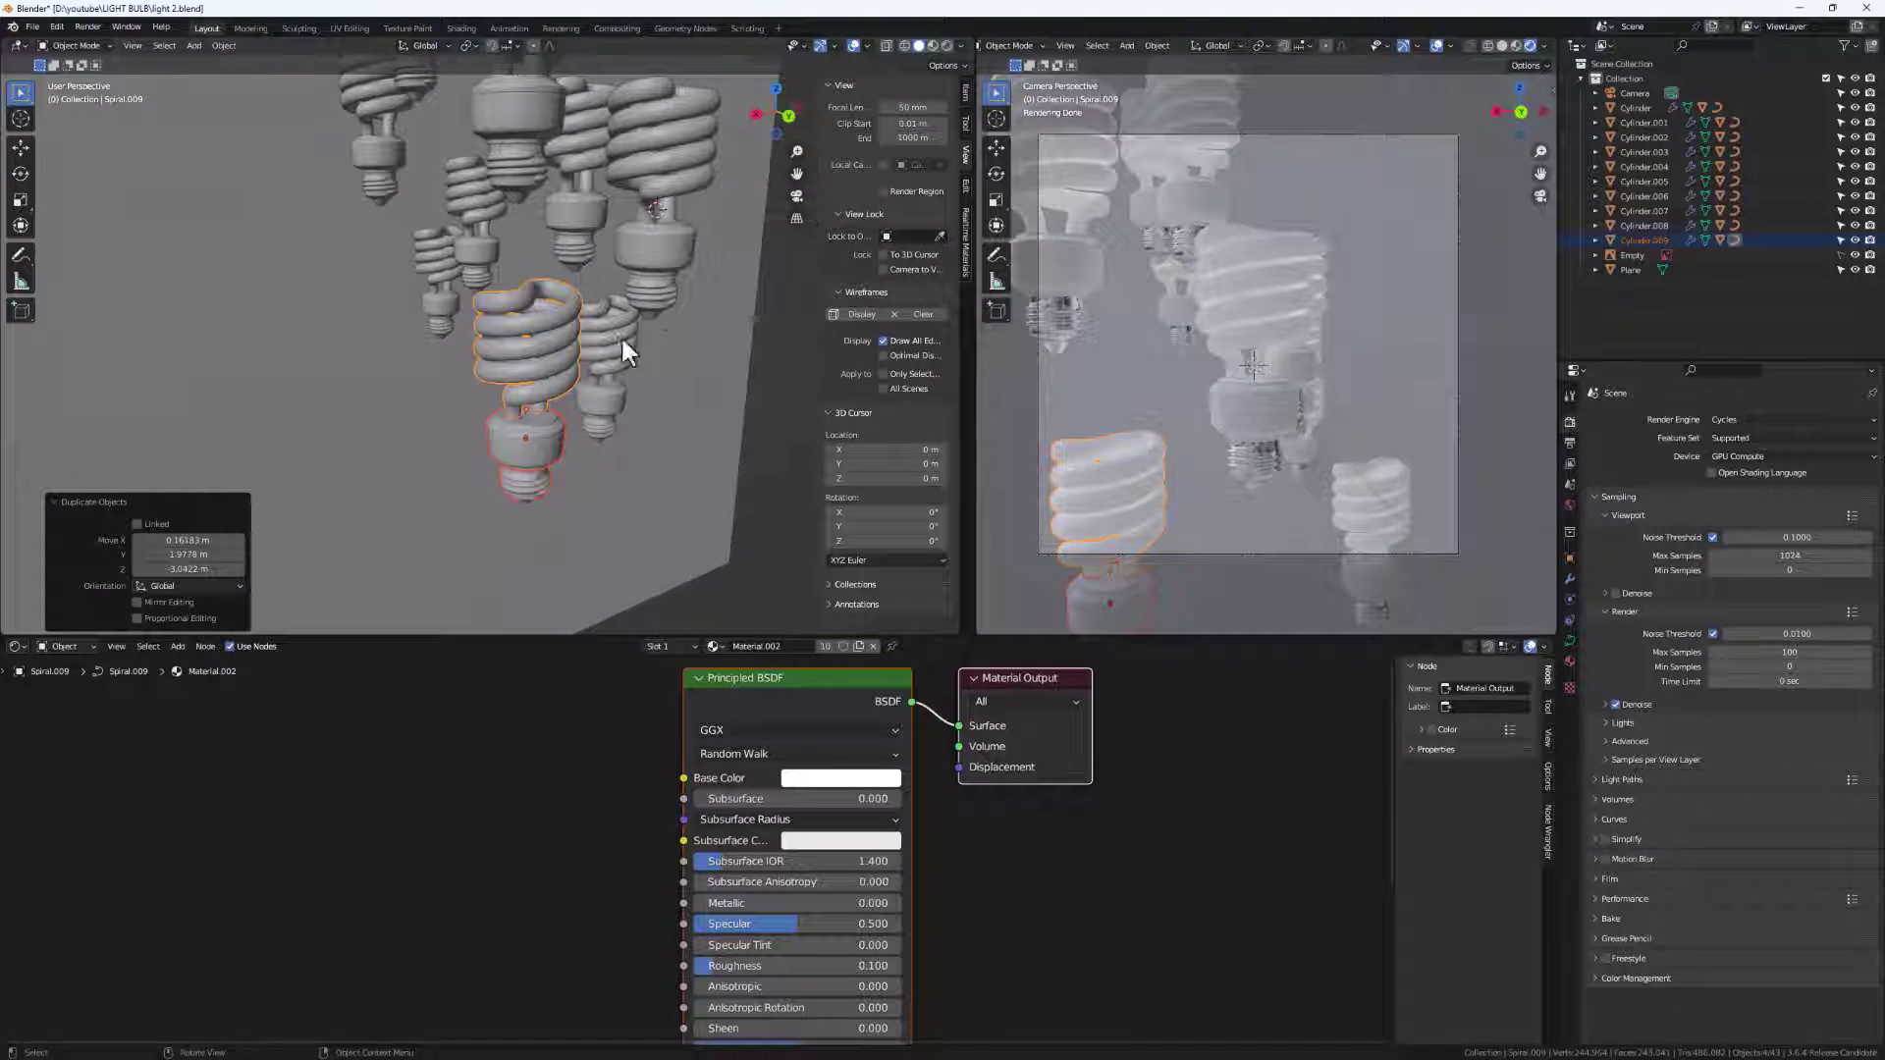
middle_click_drag(620, 334, 617, 405)
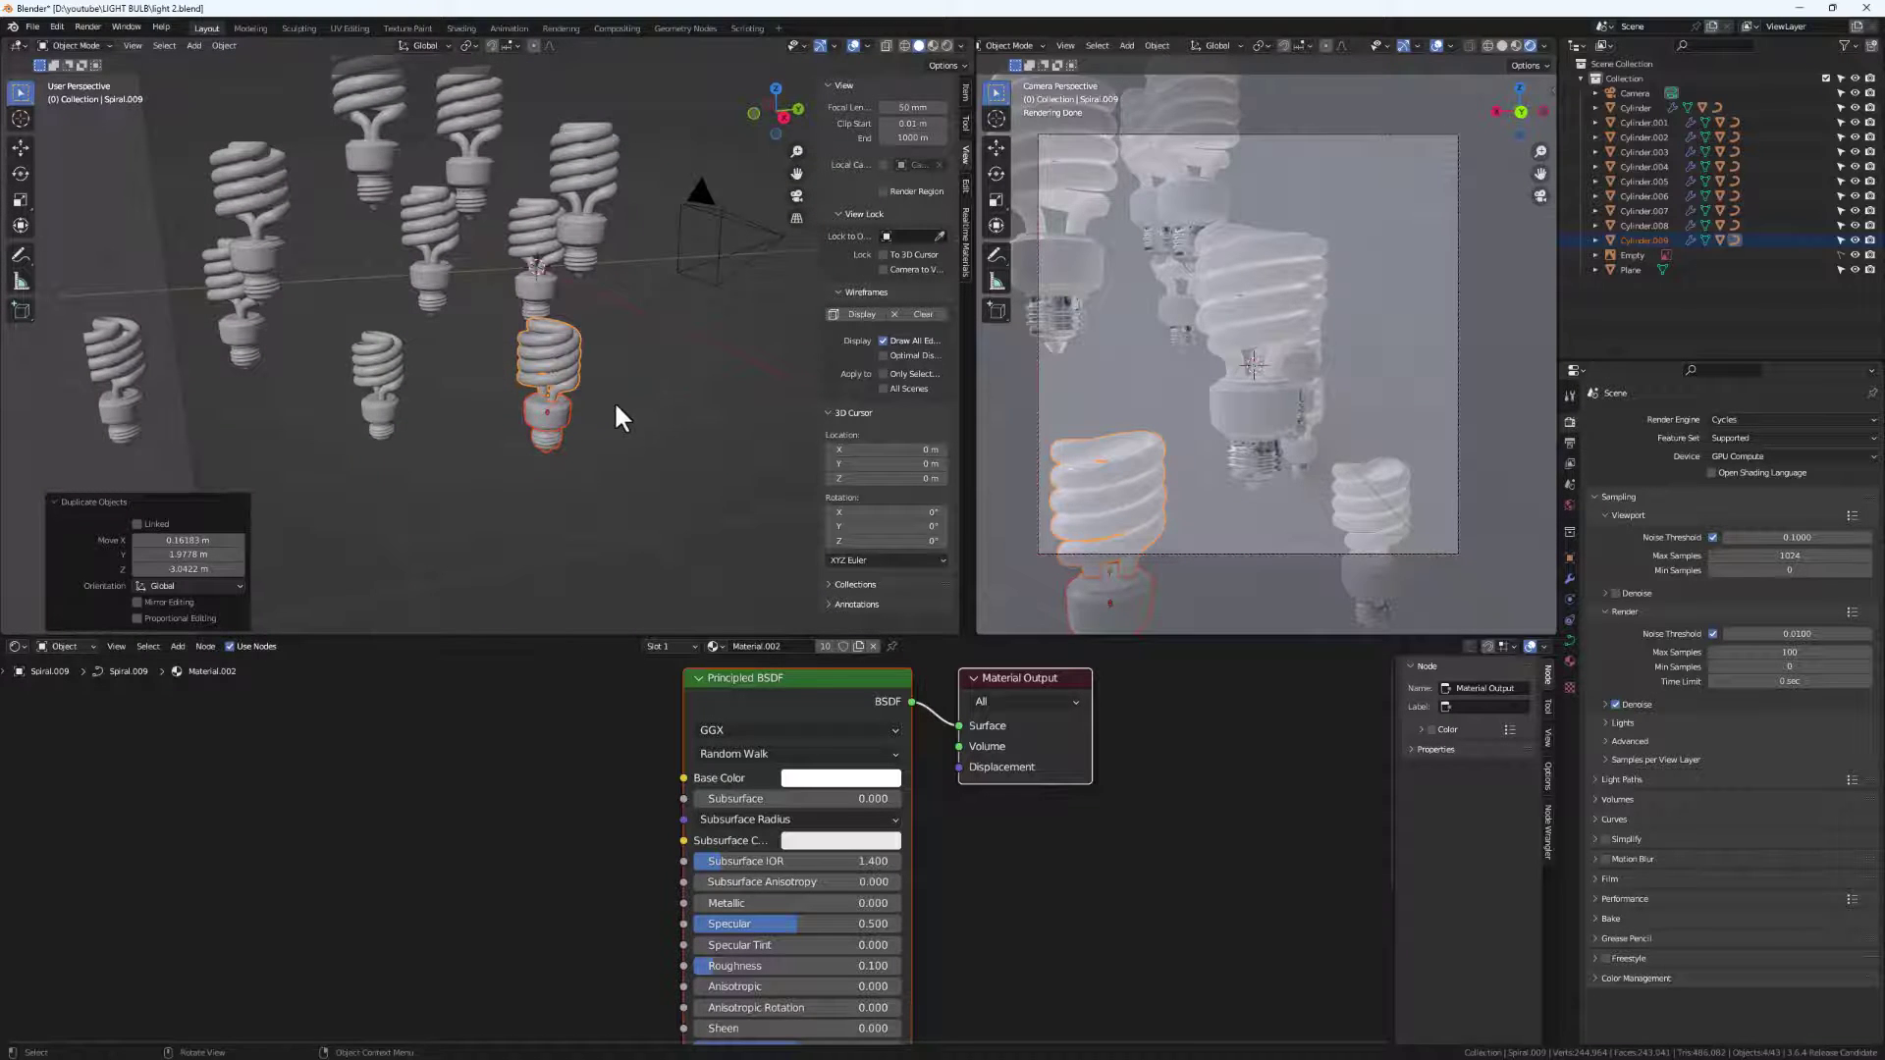
key("g")
left_click(429, 416)
middle_click_drag(427, 416, 361, 408)
Trackball-rotate the collar of the bulb below the original so its spiral tilts toward the upper left of the camera view.
left_click(368, 428)
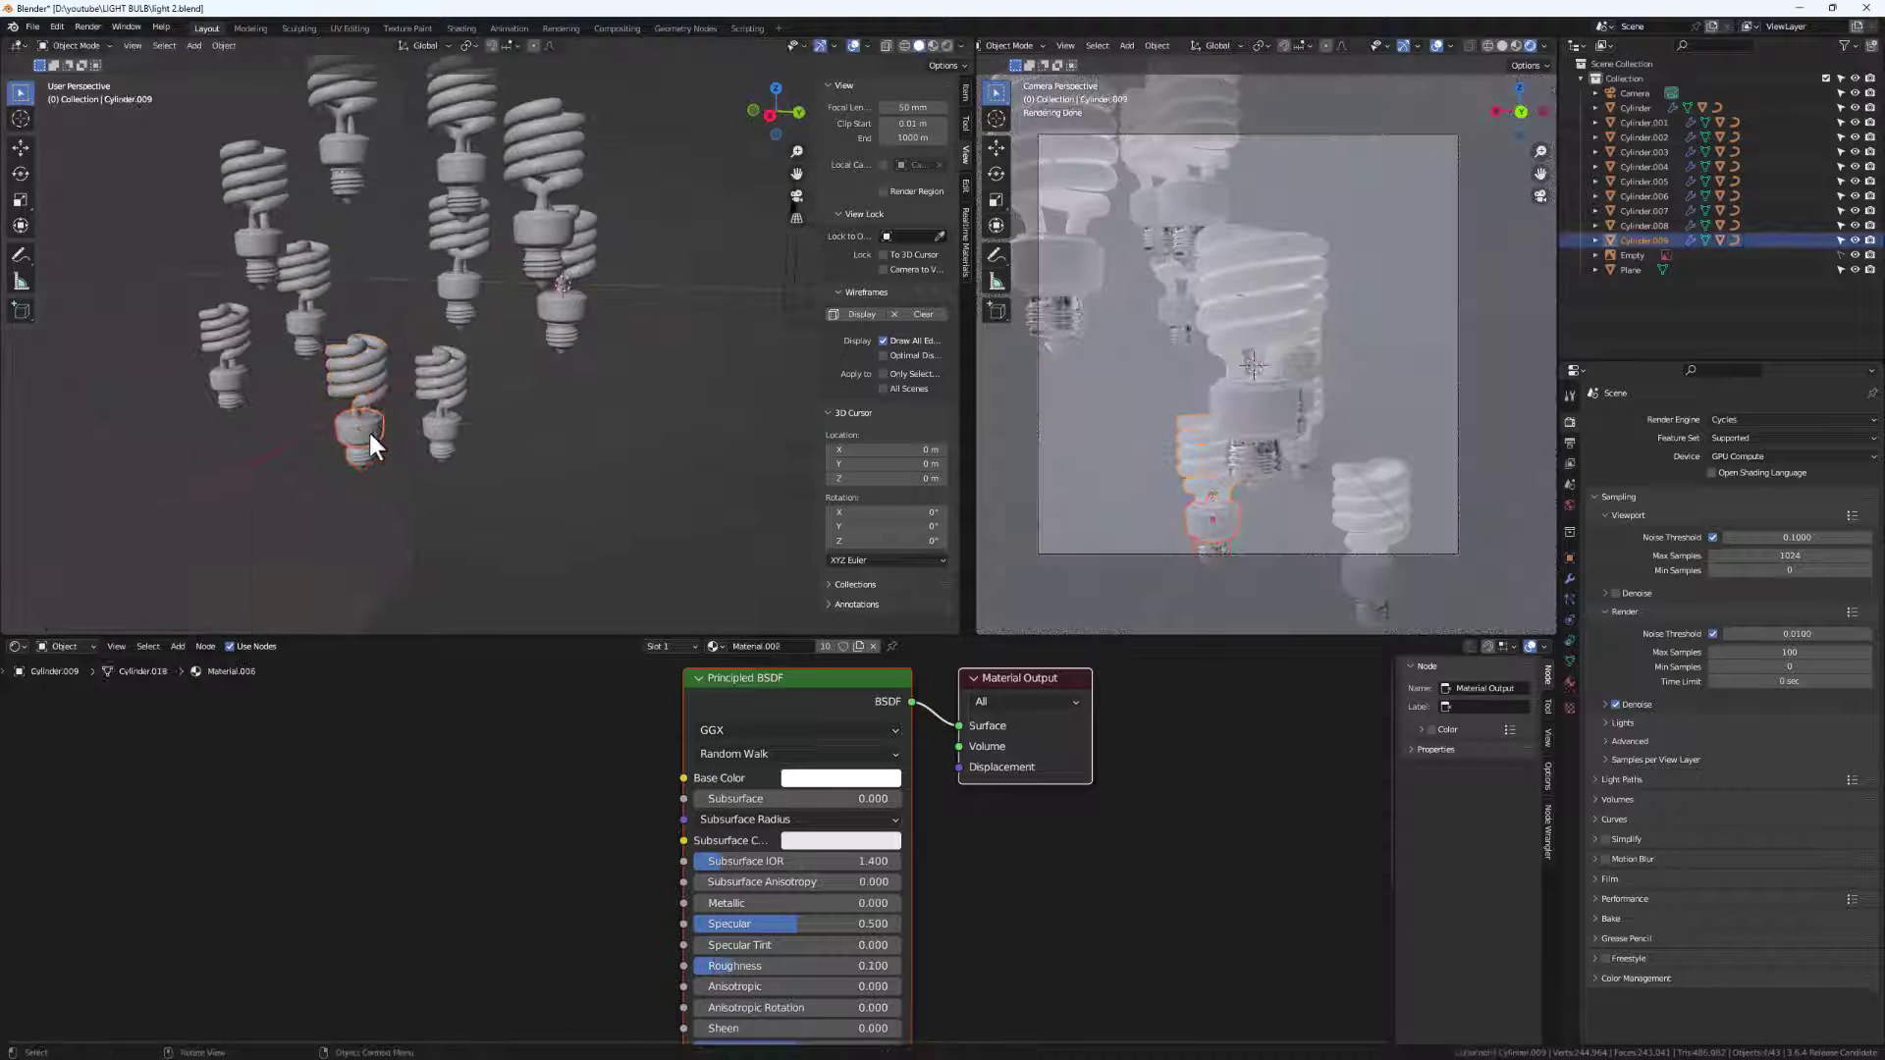
scroll(330, 407, "up", 3)
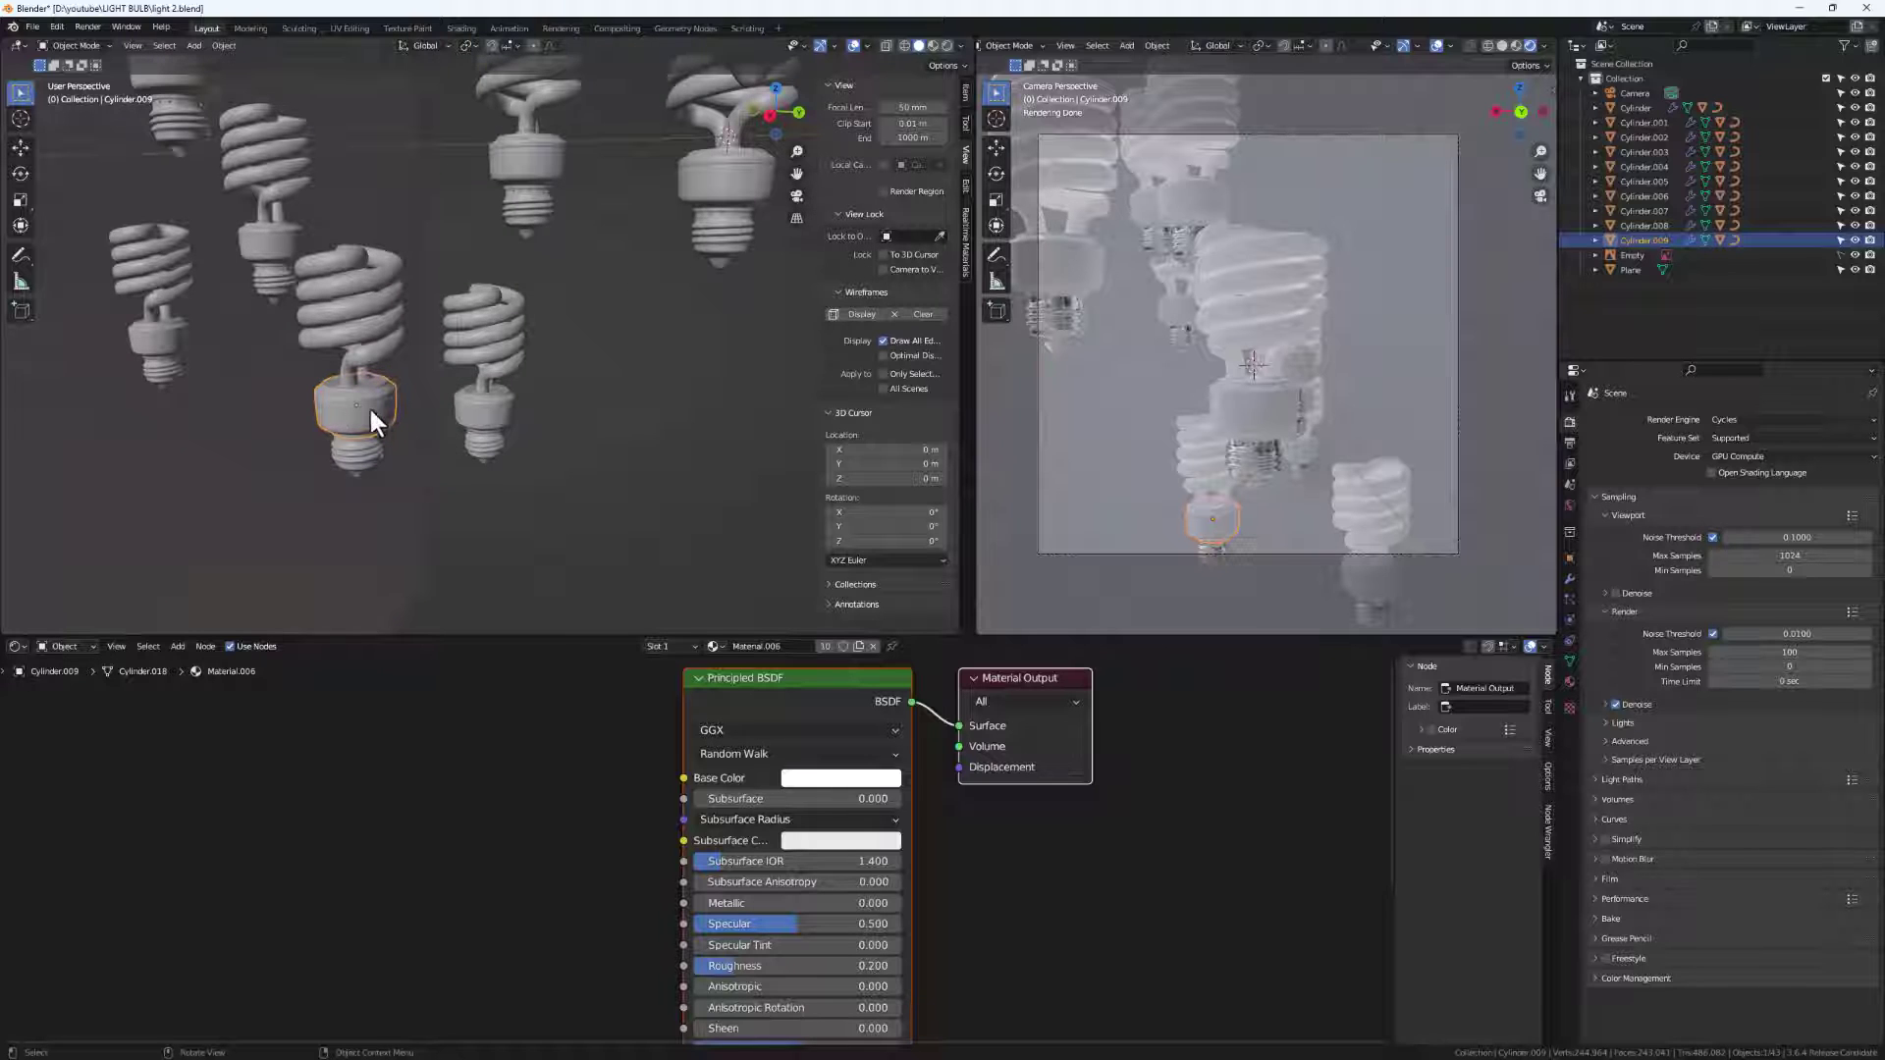
key("r")
key("r")
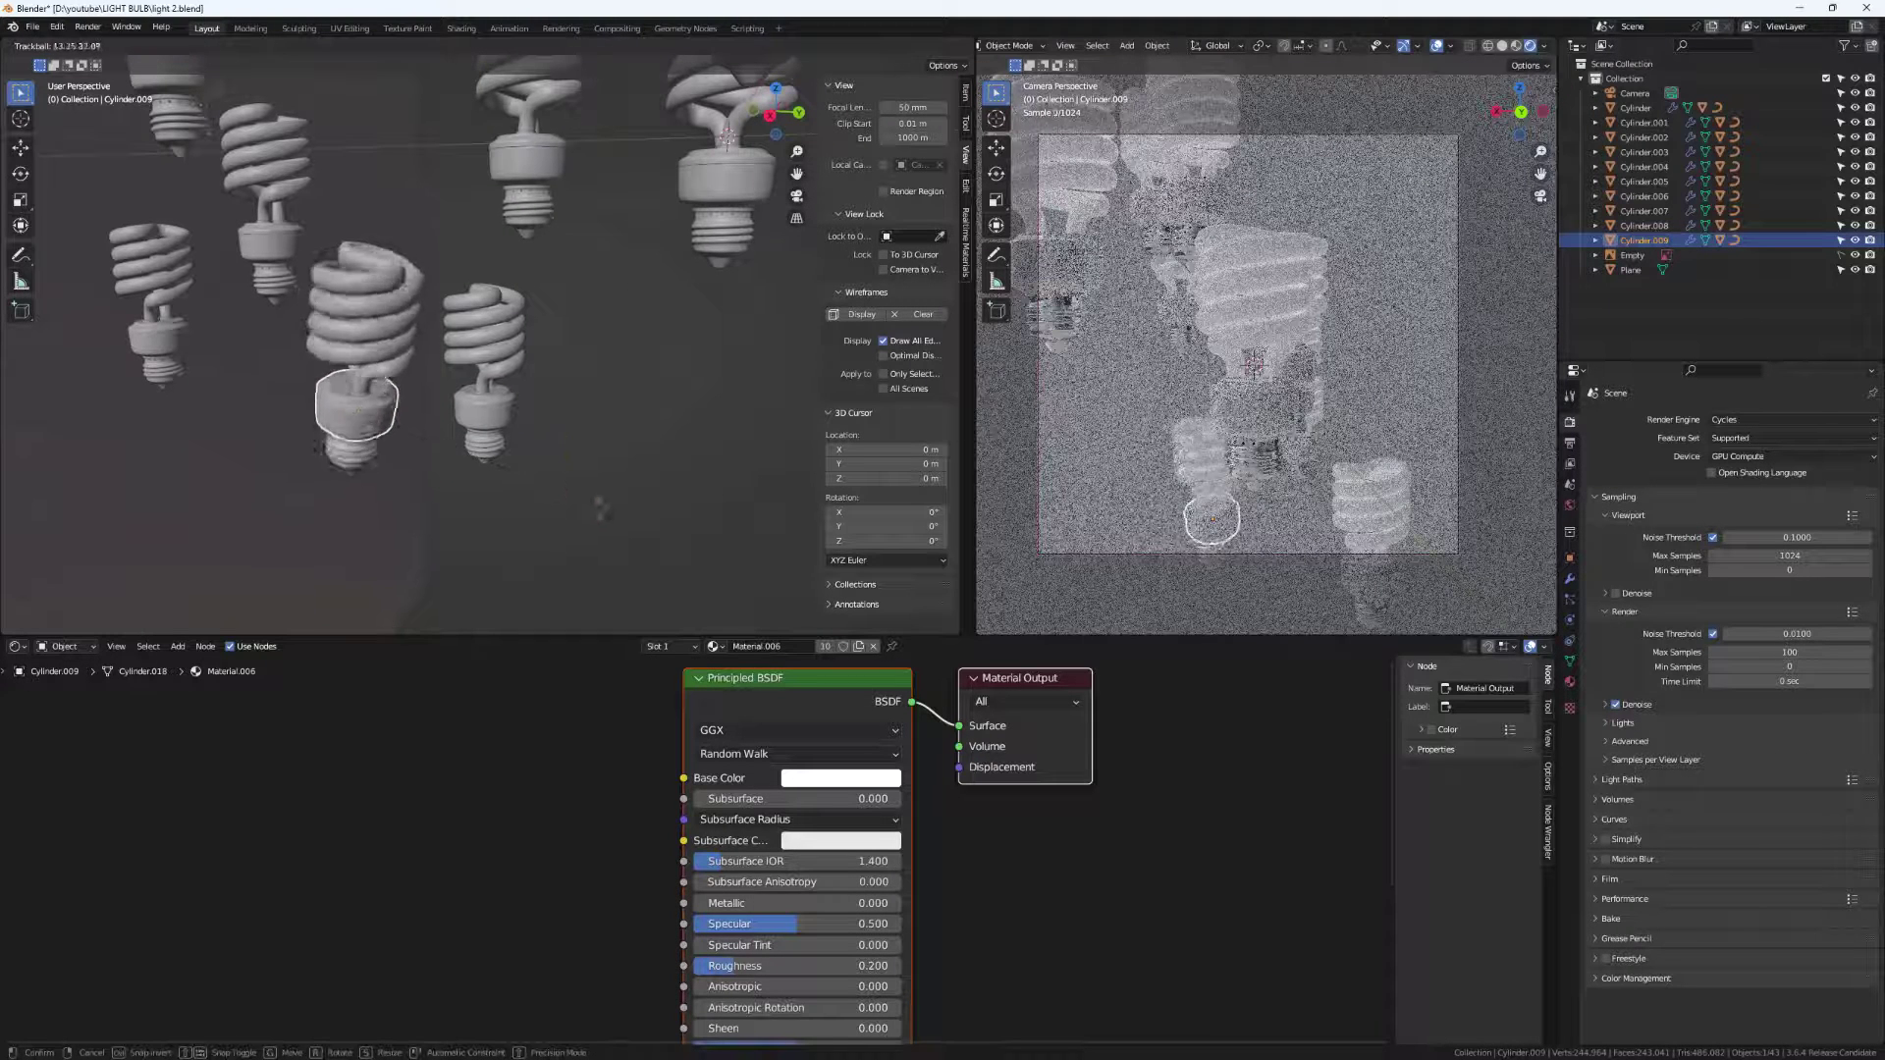
left_click(501, 525)
middle_click_drag(495, 520, 494, 536)
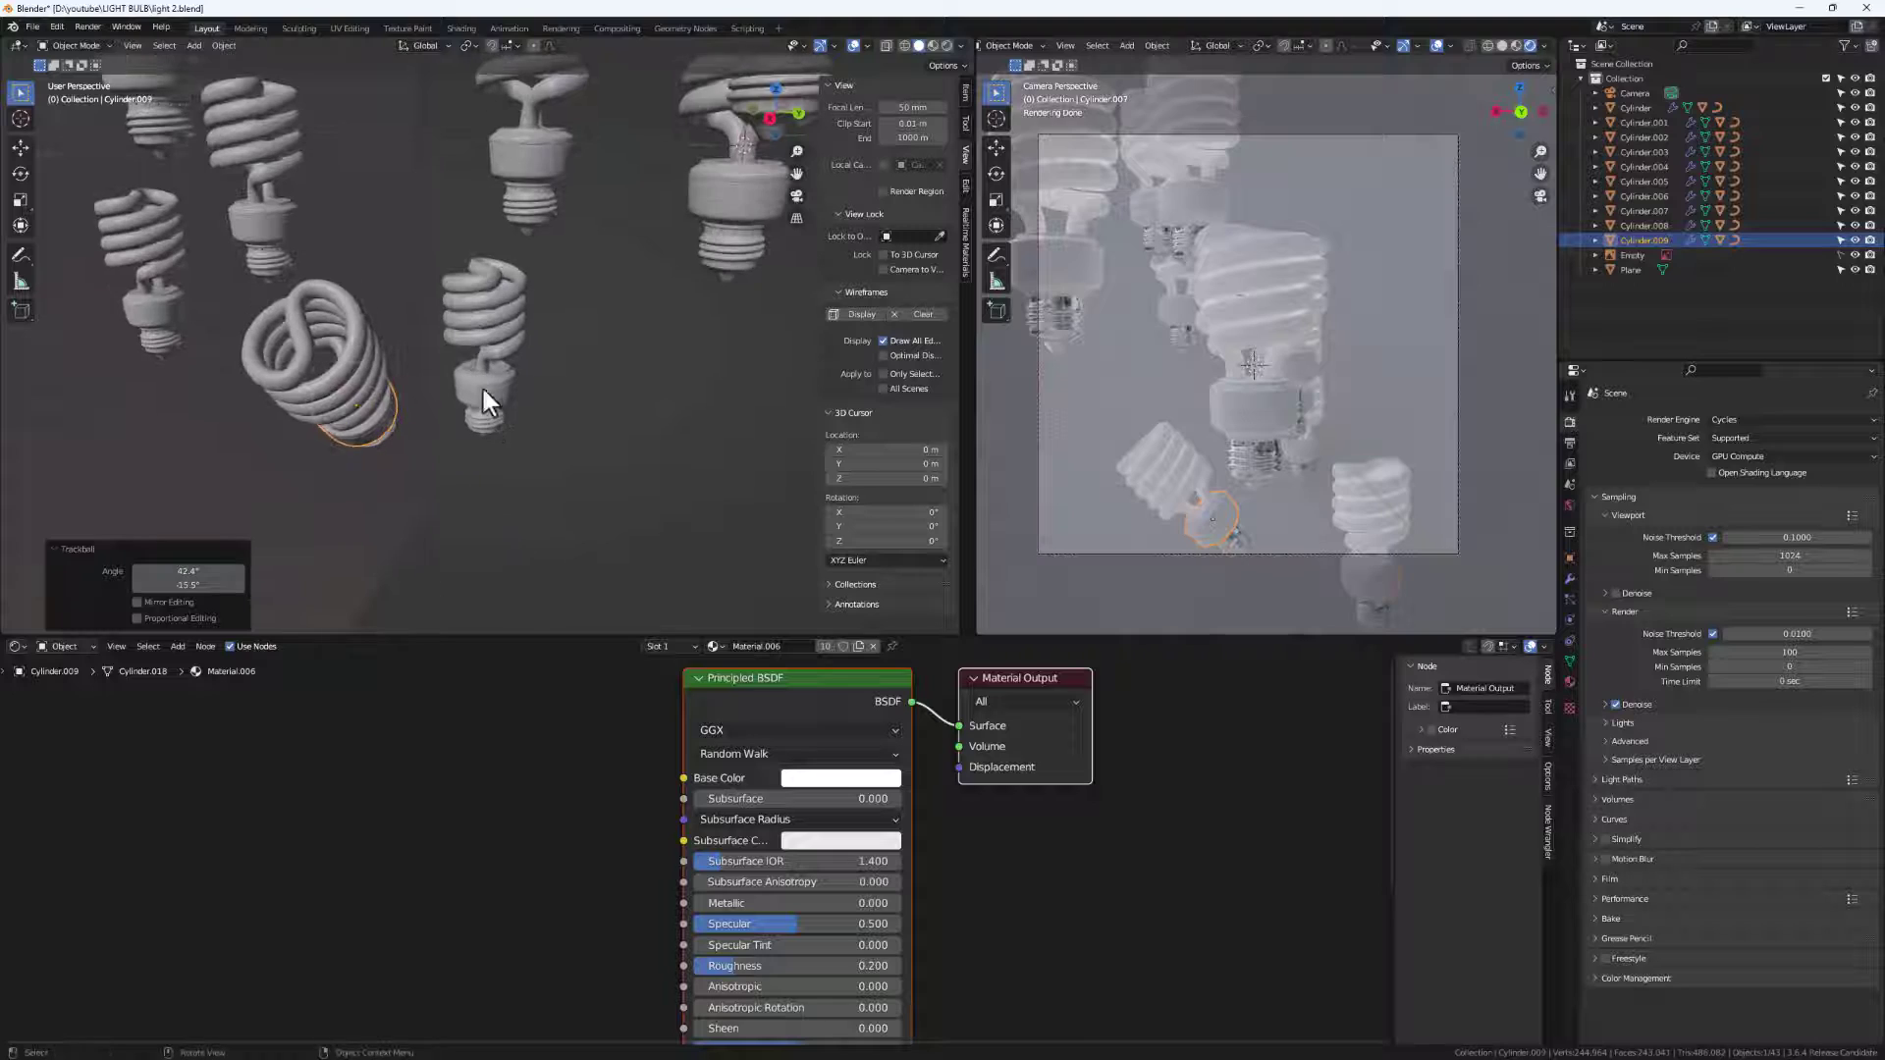
Turn the lower-right bulb upside down and freely tilt the farther copy behind the original's right side, rotating each by its collar.
left_click(481, 384)
key("r")
left_click(261, 204)
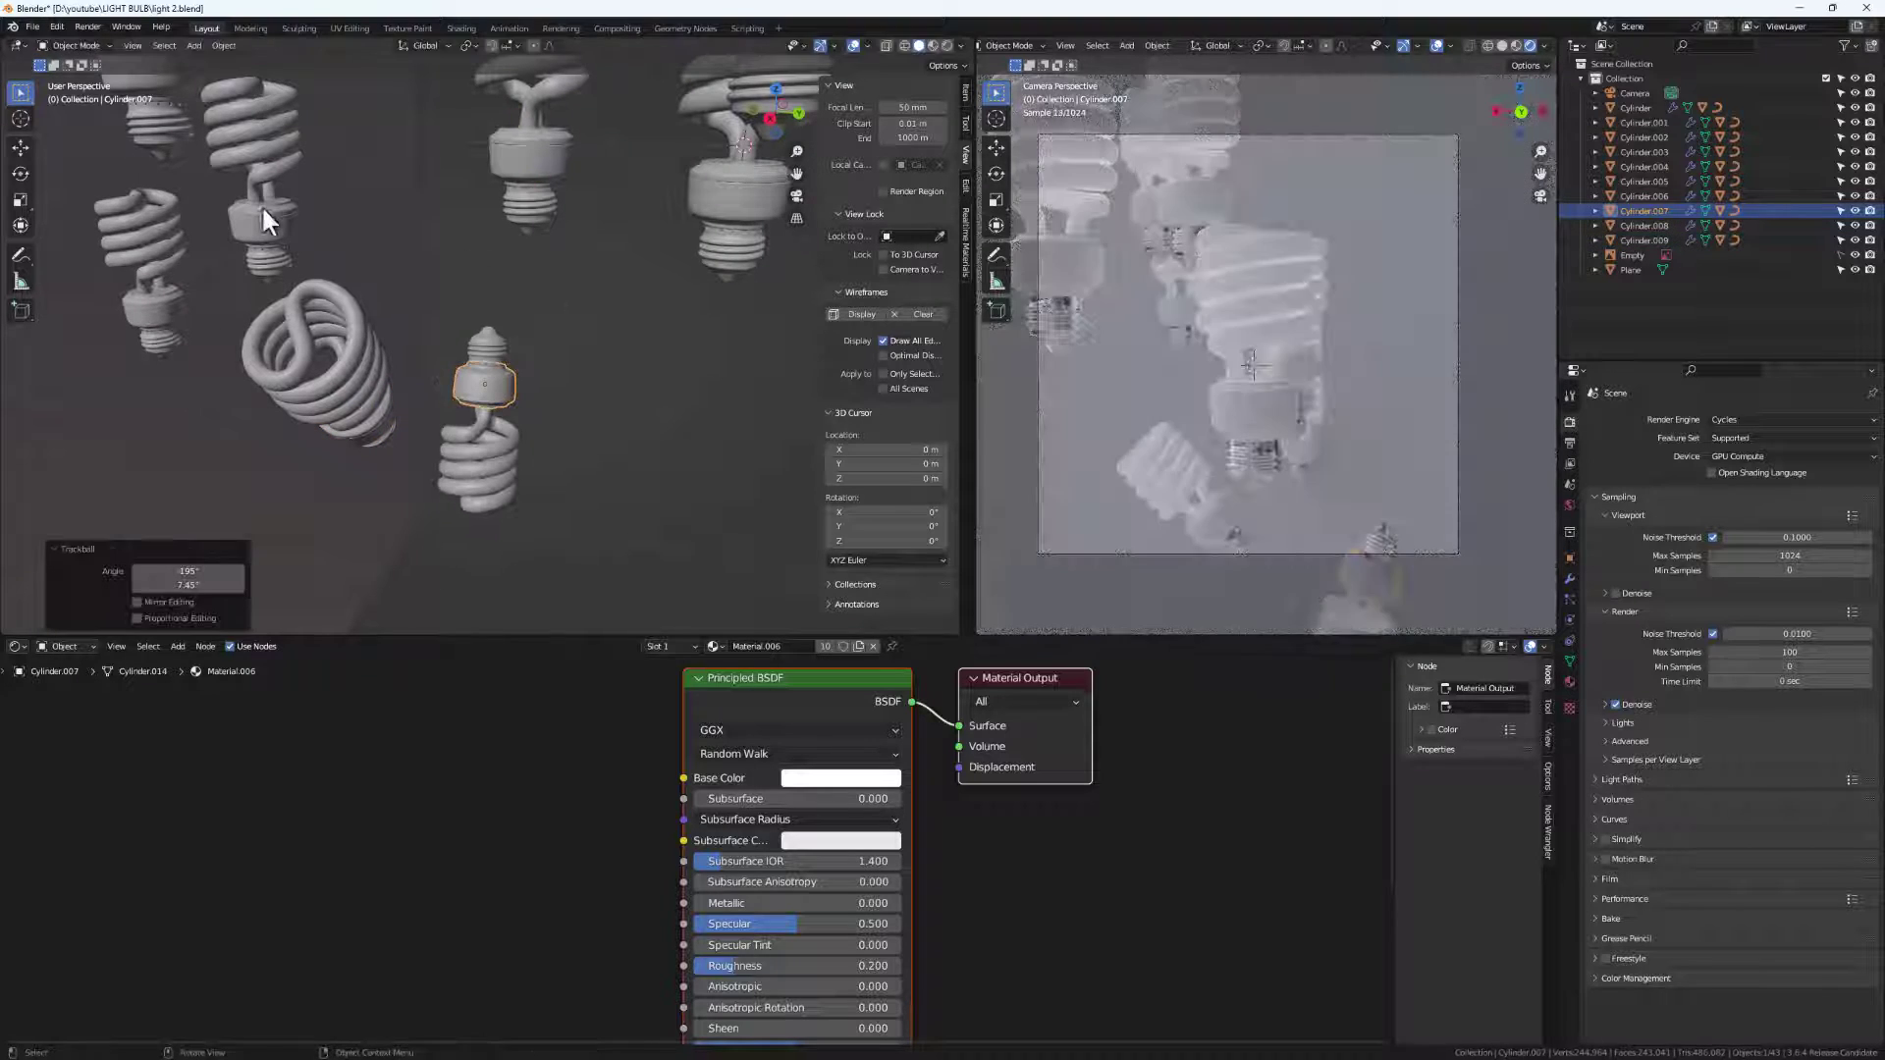
left_click(263, 214)
key("r")
key("r")
left_click(451, 280)
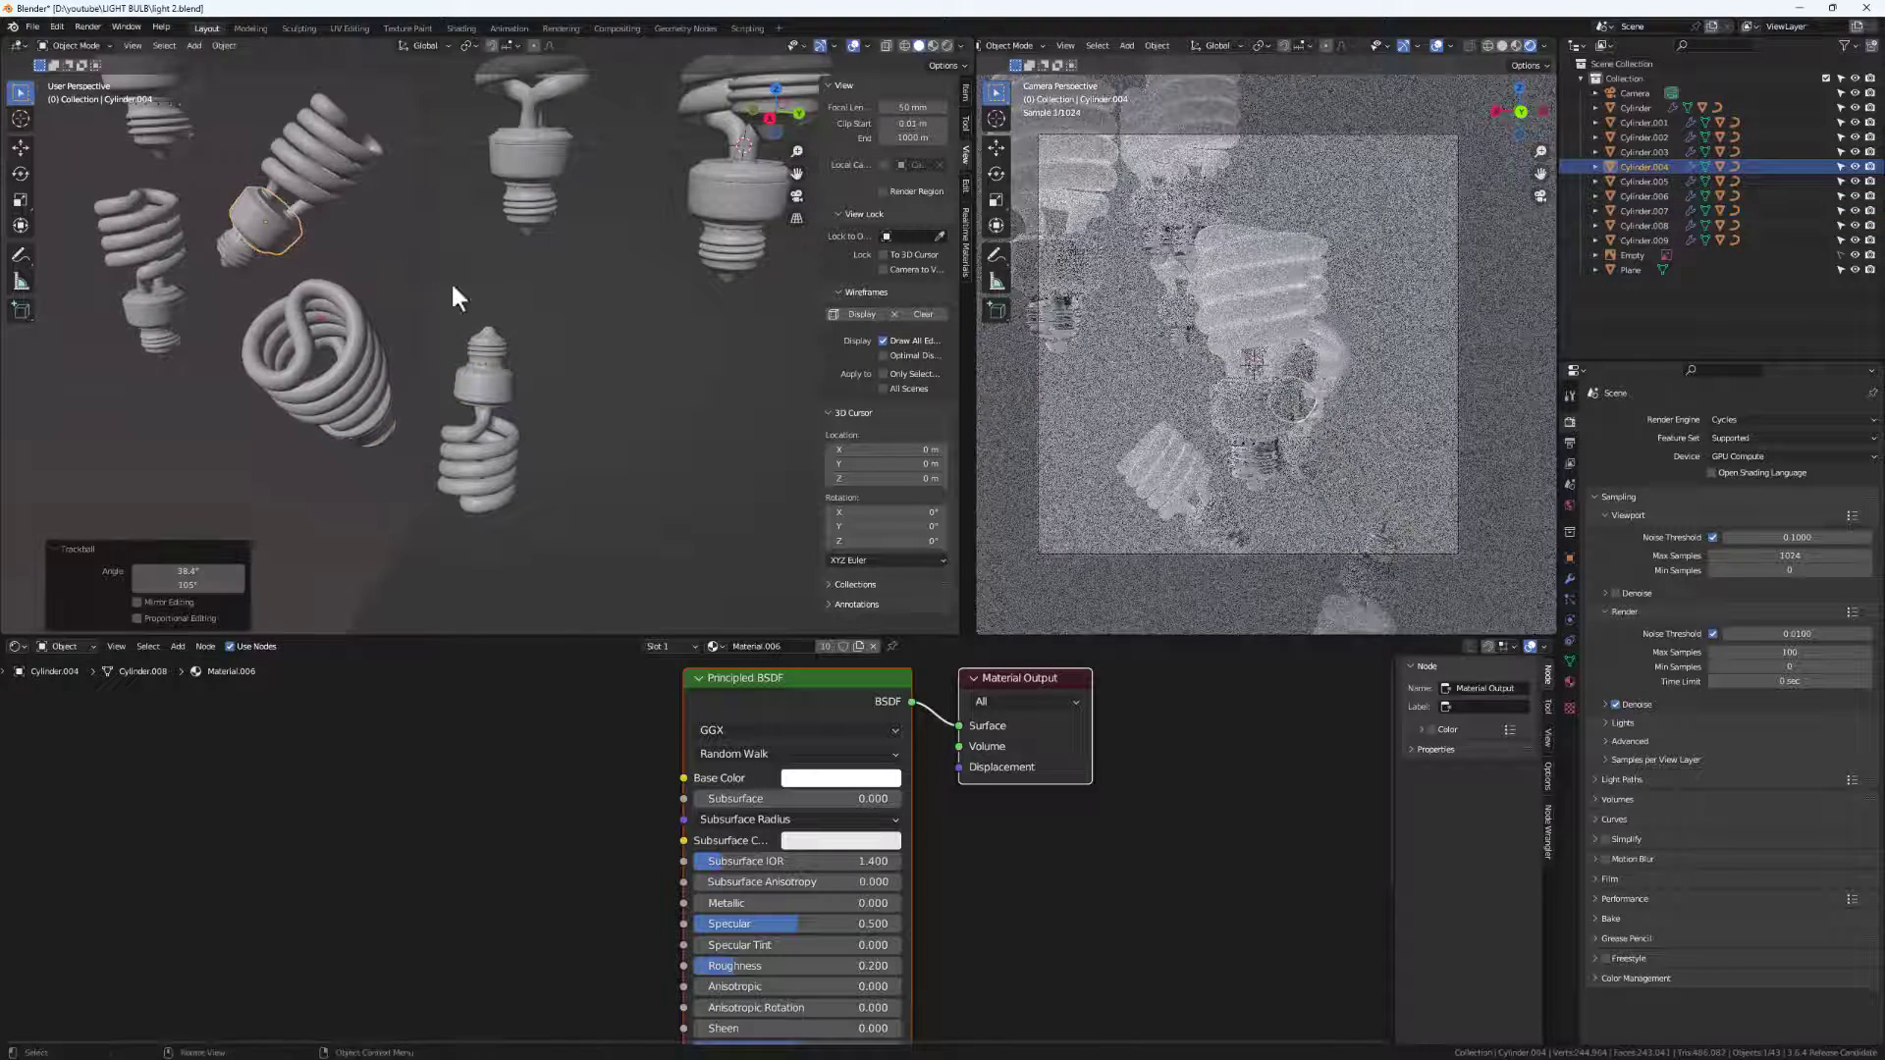
Trackball-rotate the copy at the original's left so its spiral points left in the camera view.
middle_click_drag(450, 281, 181, 312)
scroll(259, 371, "down", 8)
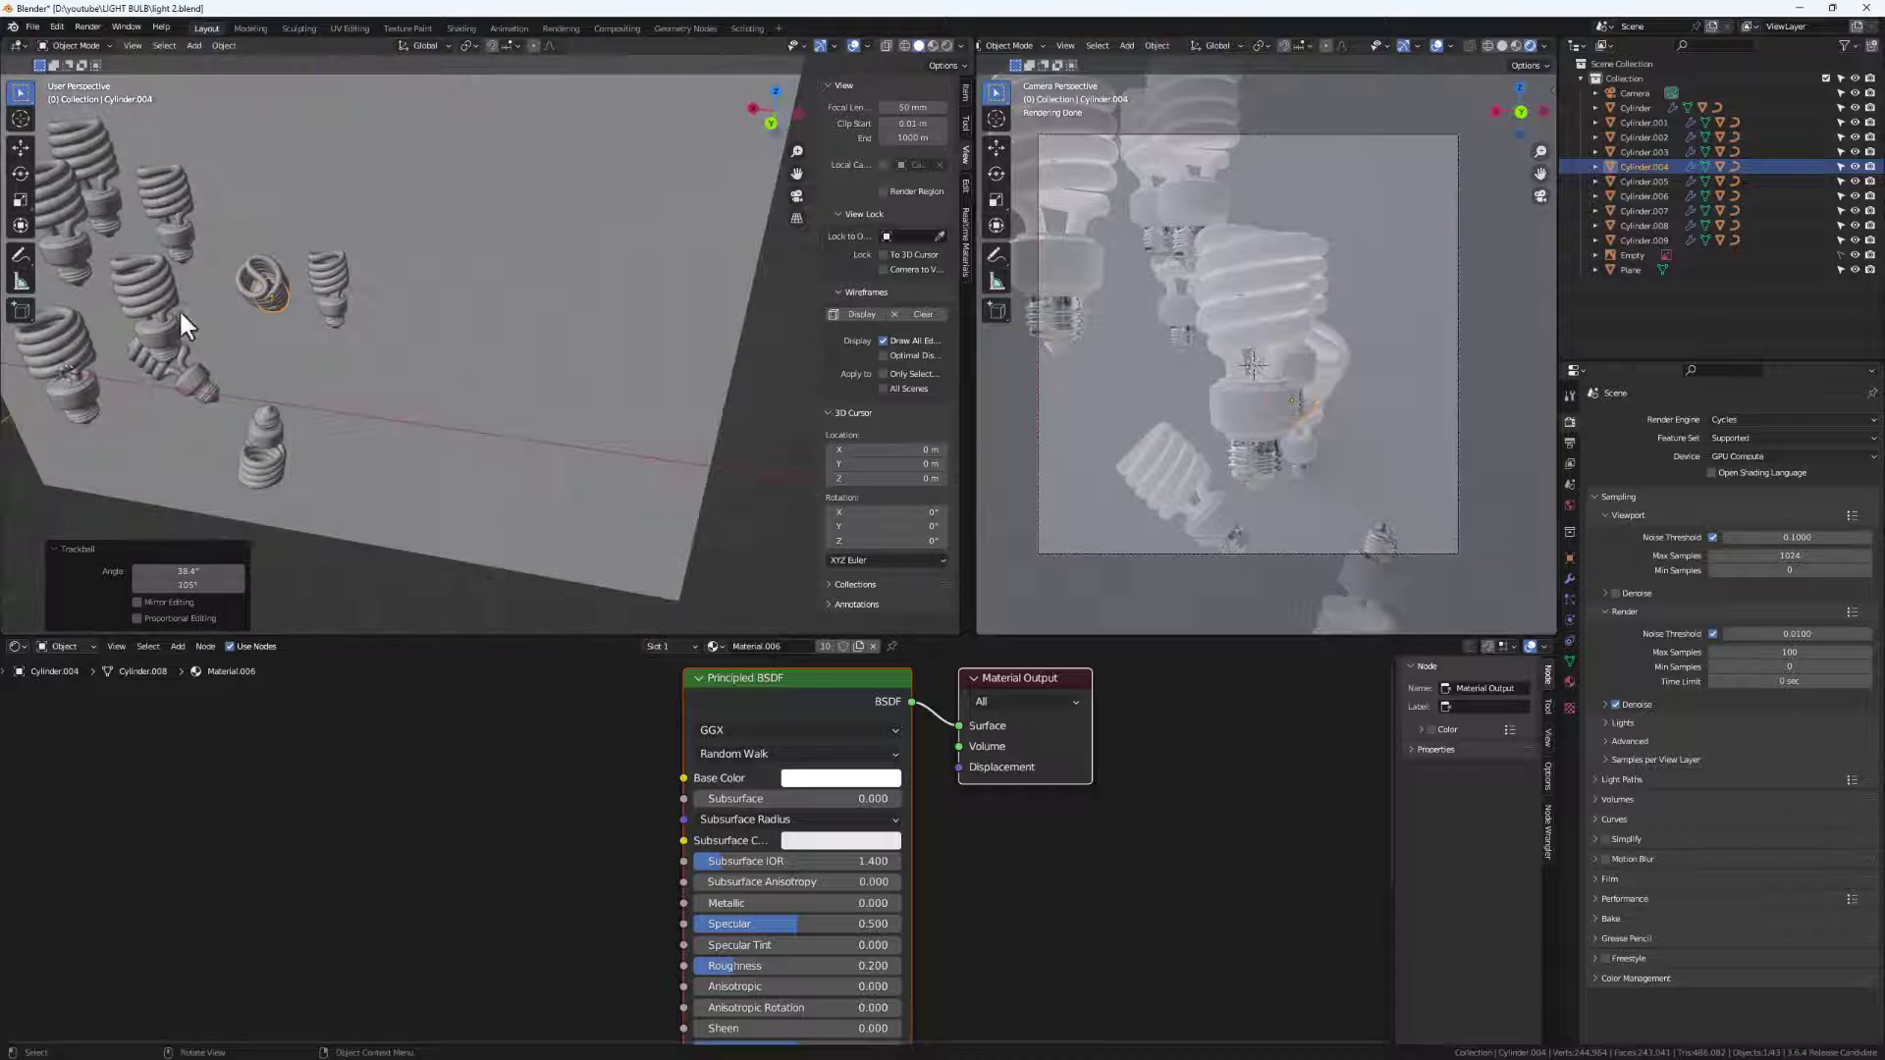
left_click(165, 238)
key("r")
key("r")
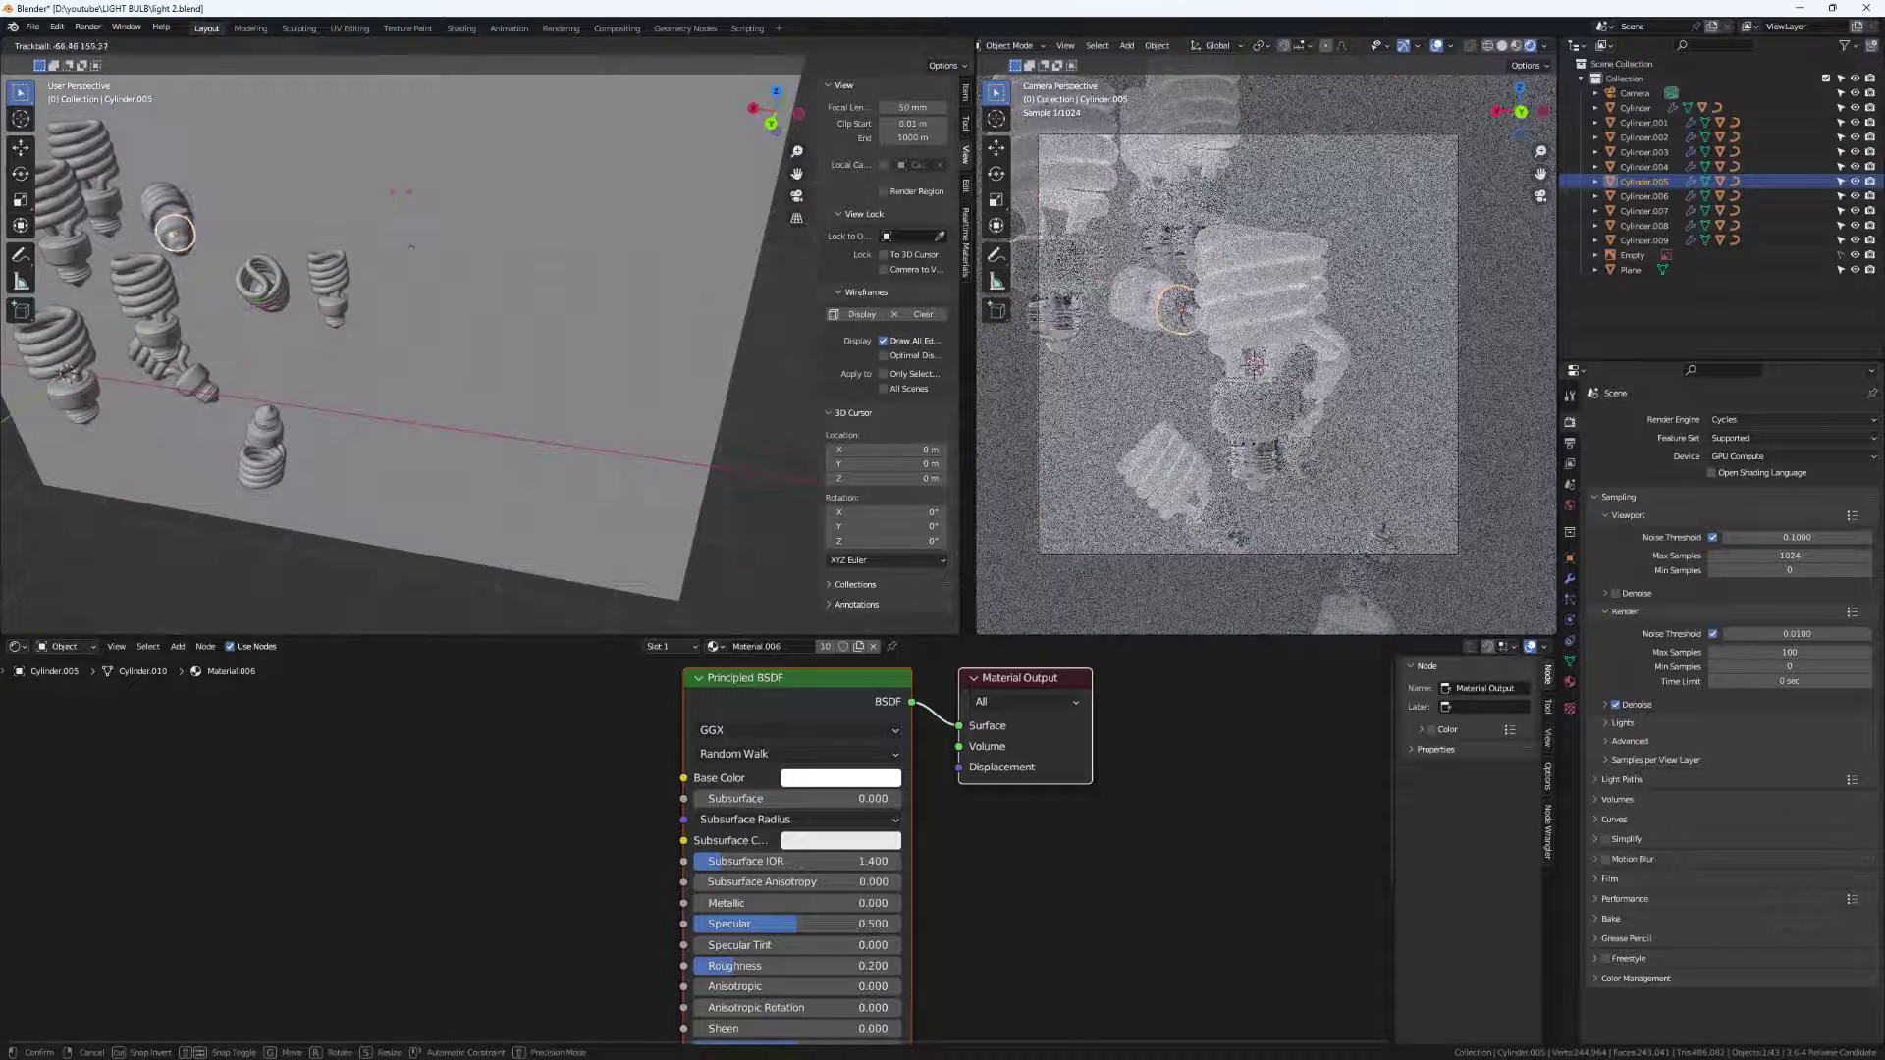
left_click(419, 359)
Trackball-rotate the nearest copy behind the original so its spiral emerges at the original's upper right in the camera view.
middle_click_drag(420, 358, 267, 286)
scroll(217, 321, "down", 4)
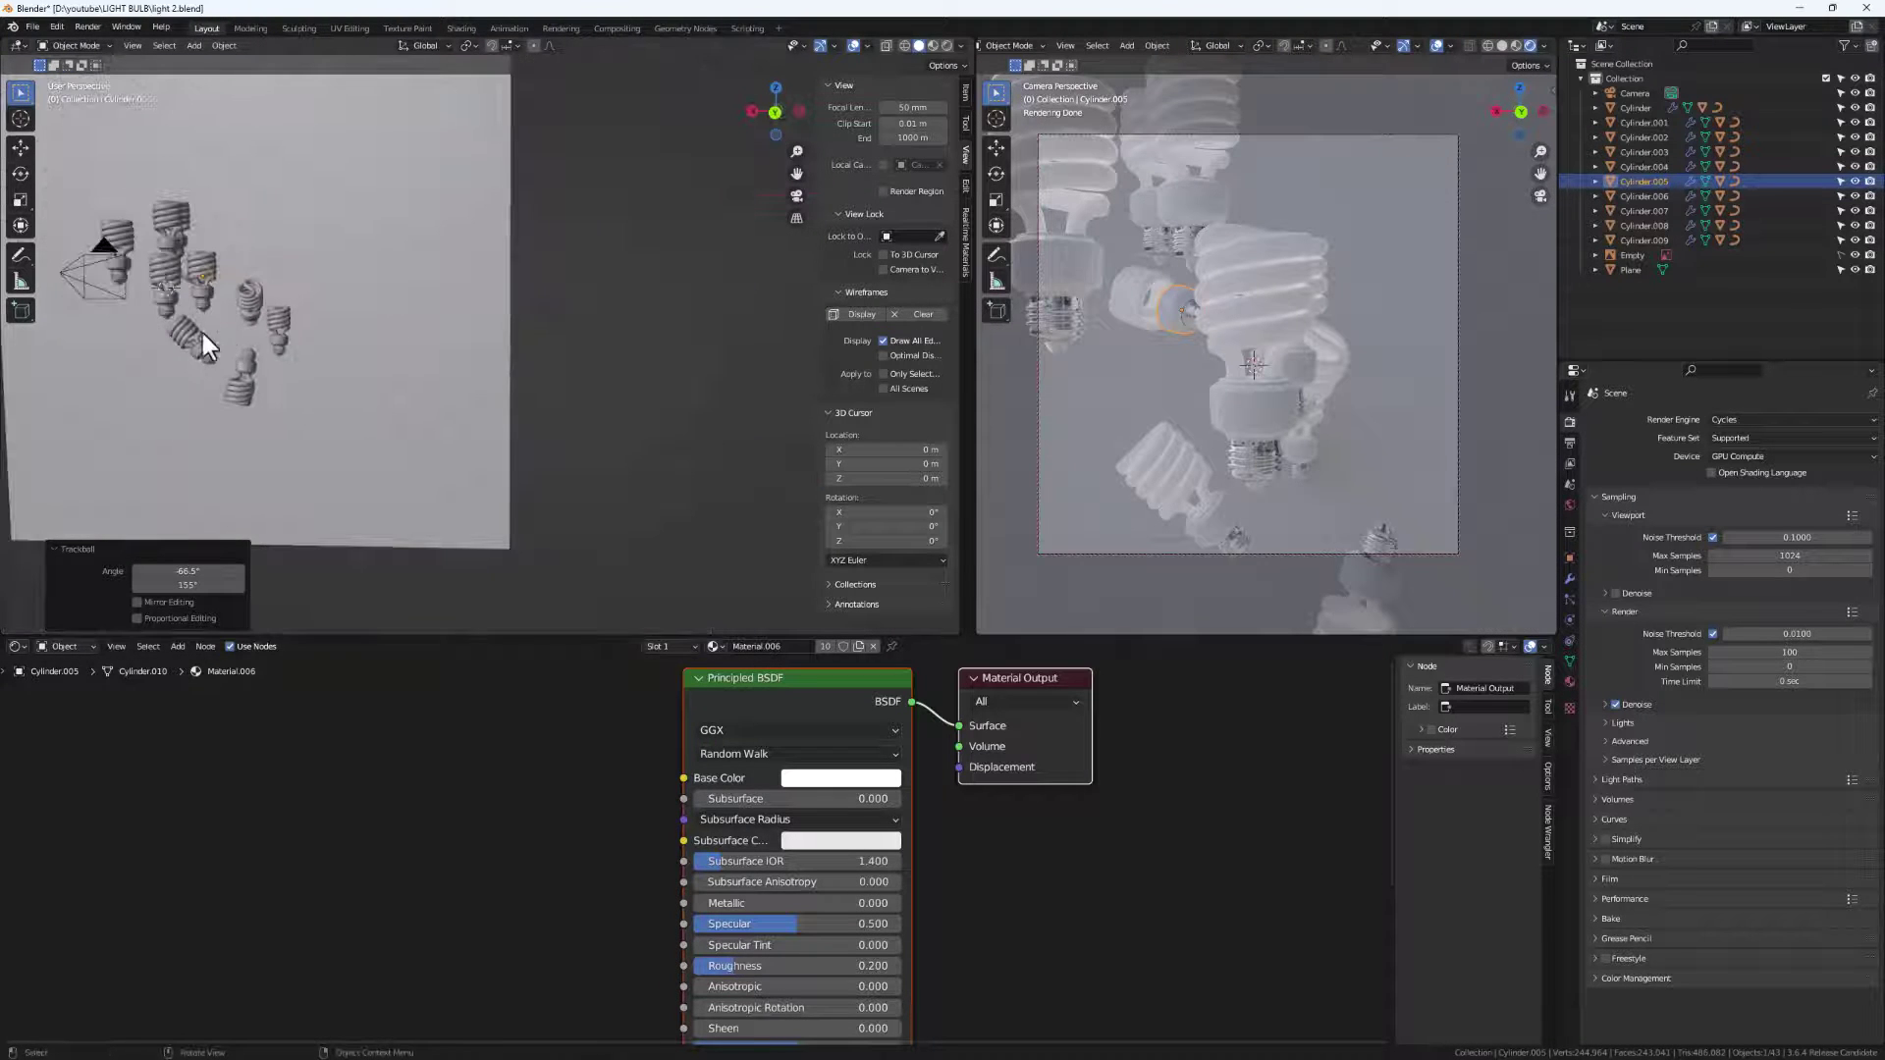
left_click(204, 294)
key("r")
key("r")
left_click(375, 420)
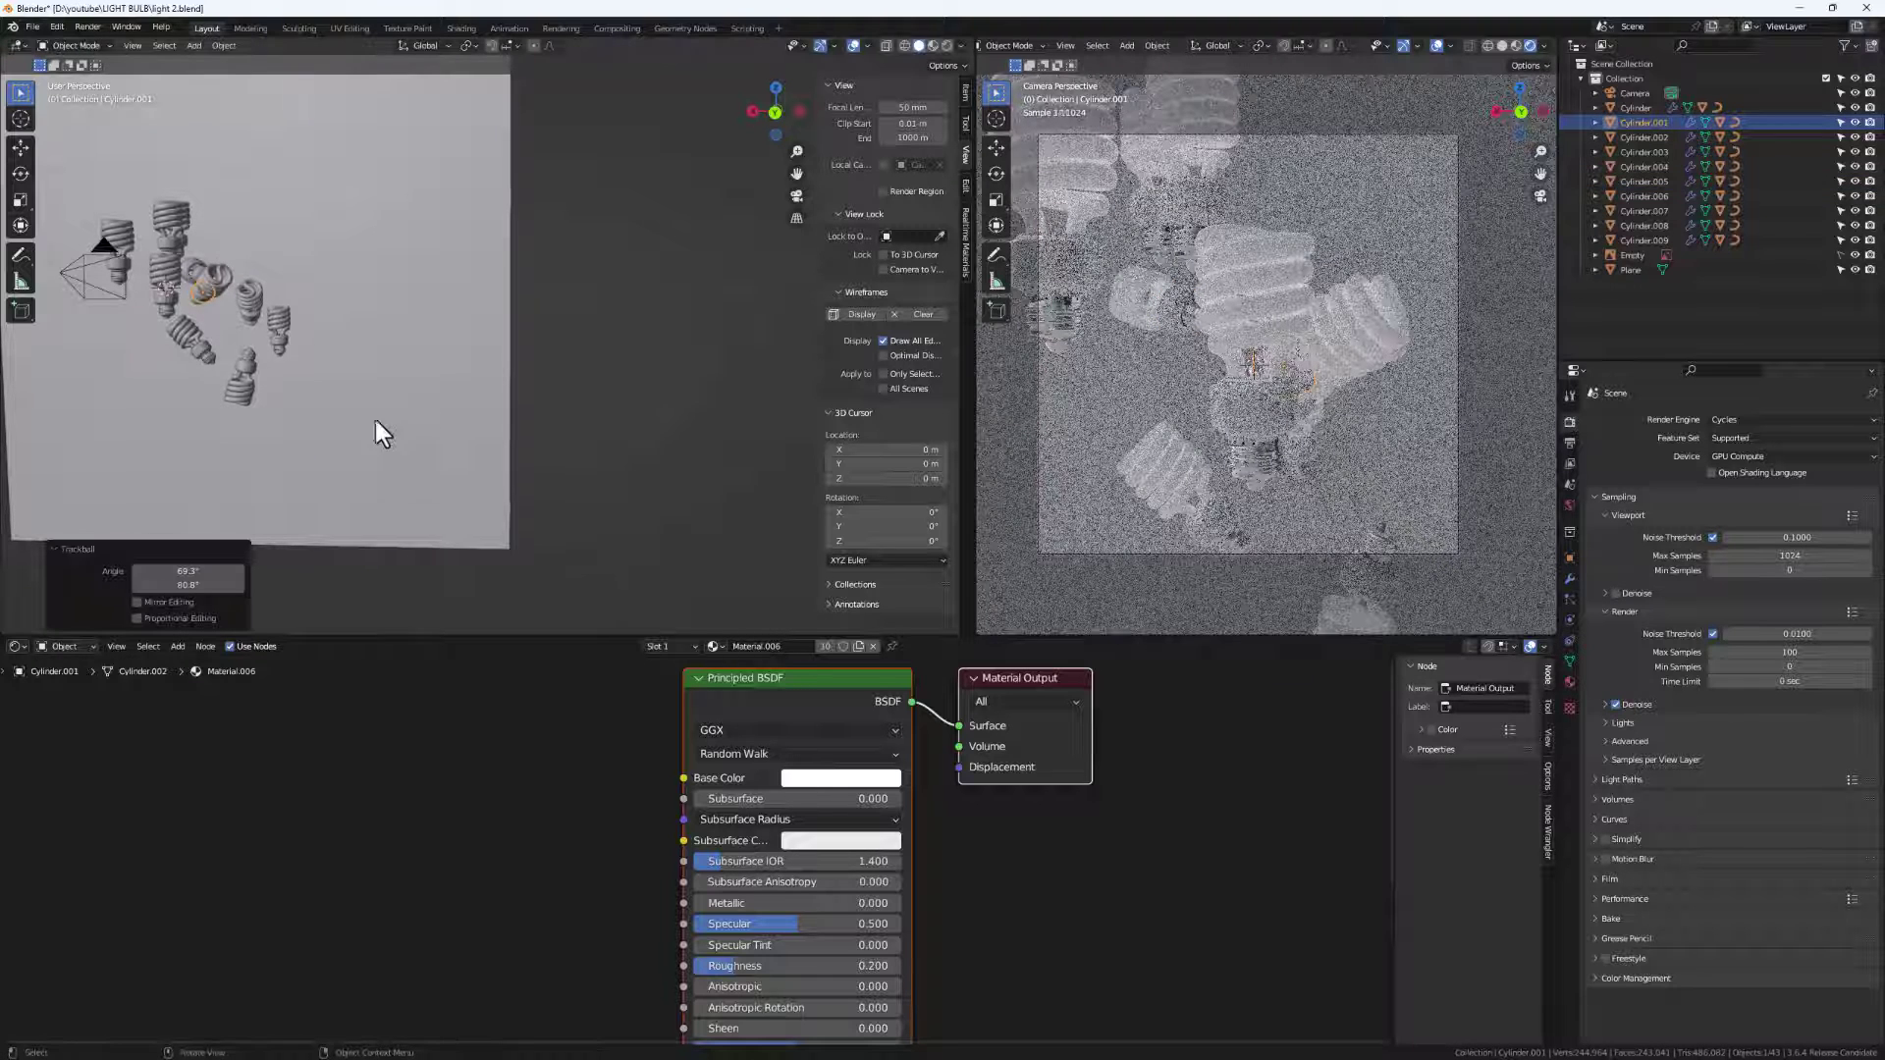
Trackball-rotate the small copy closest to the backdrop so its spiral points right in the camera view.
middle_click_drag(375, 420, 294, 356)
left_click(310, 352)
key("r")
key("r")
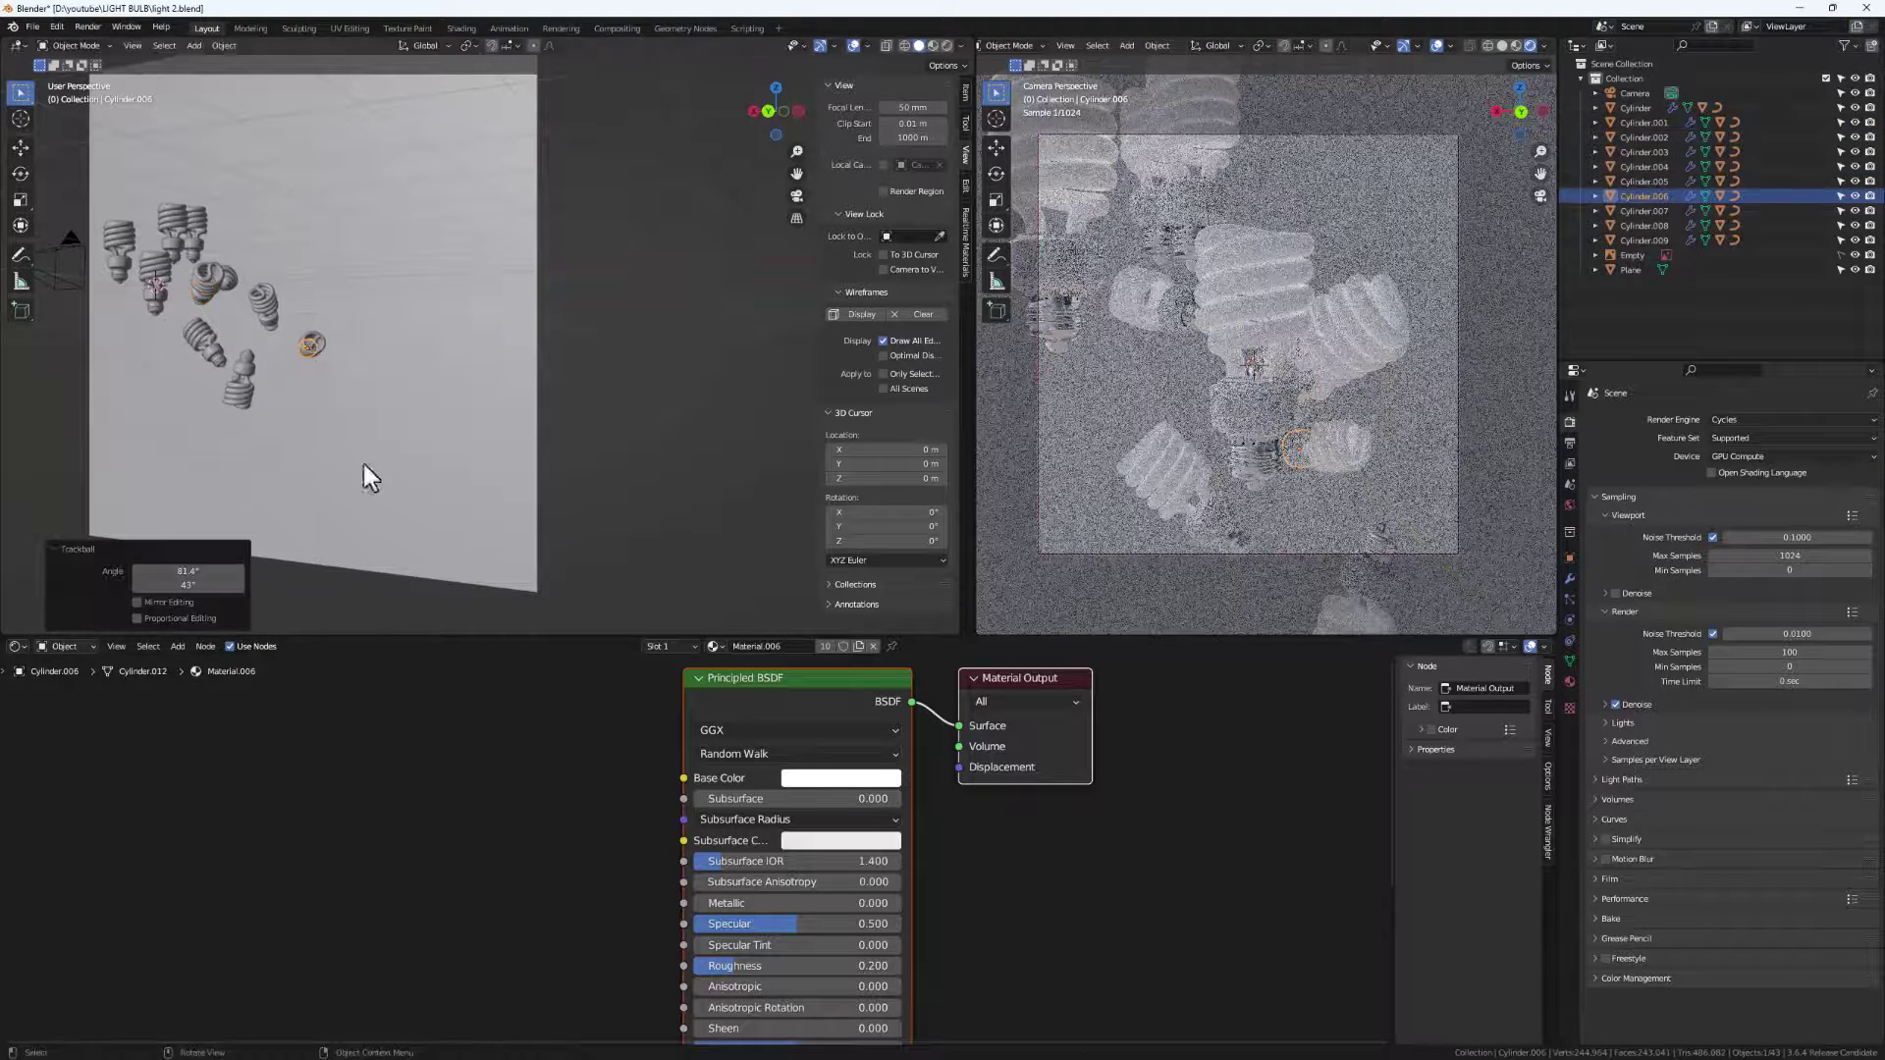
left_click(363, 464)
Move one of the top bulbs to the upper right of the camera frame and freely rotate it so its spiral tilts up and left.
middle_click_drag(363, 463, 167, 289)
left_click(167, 289)
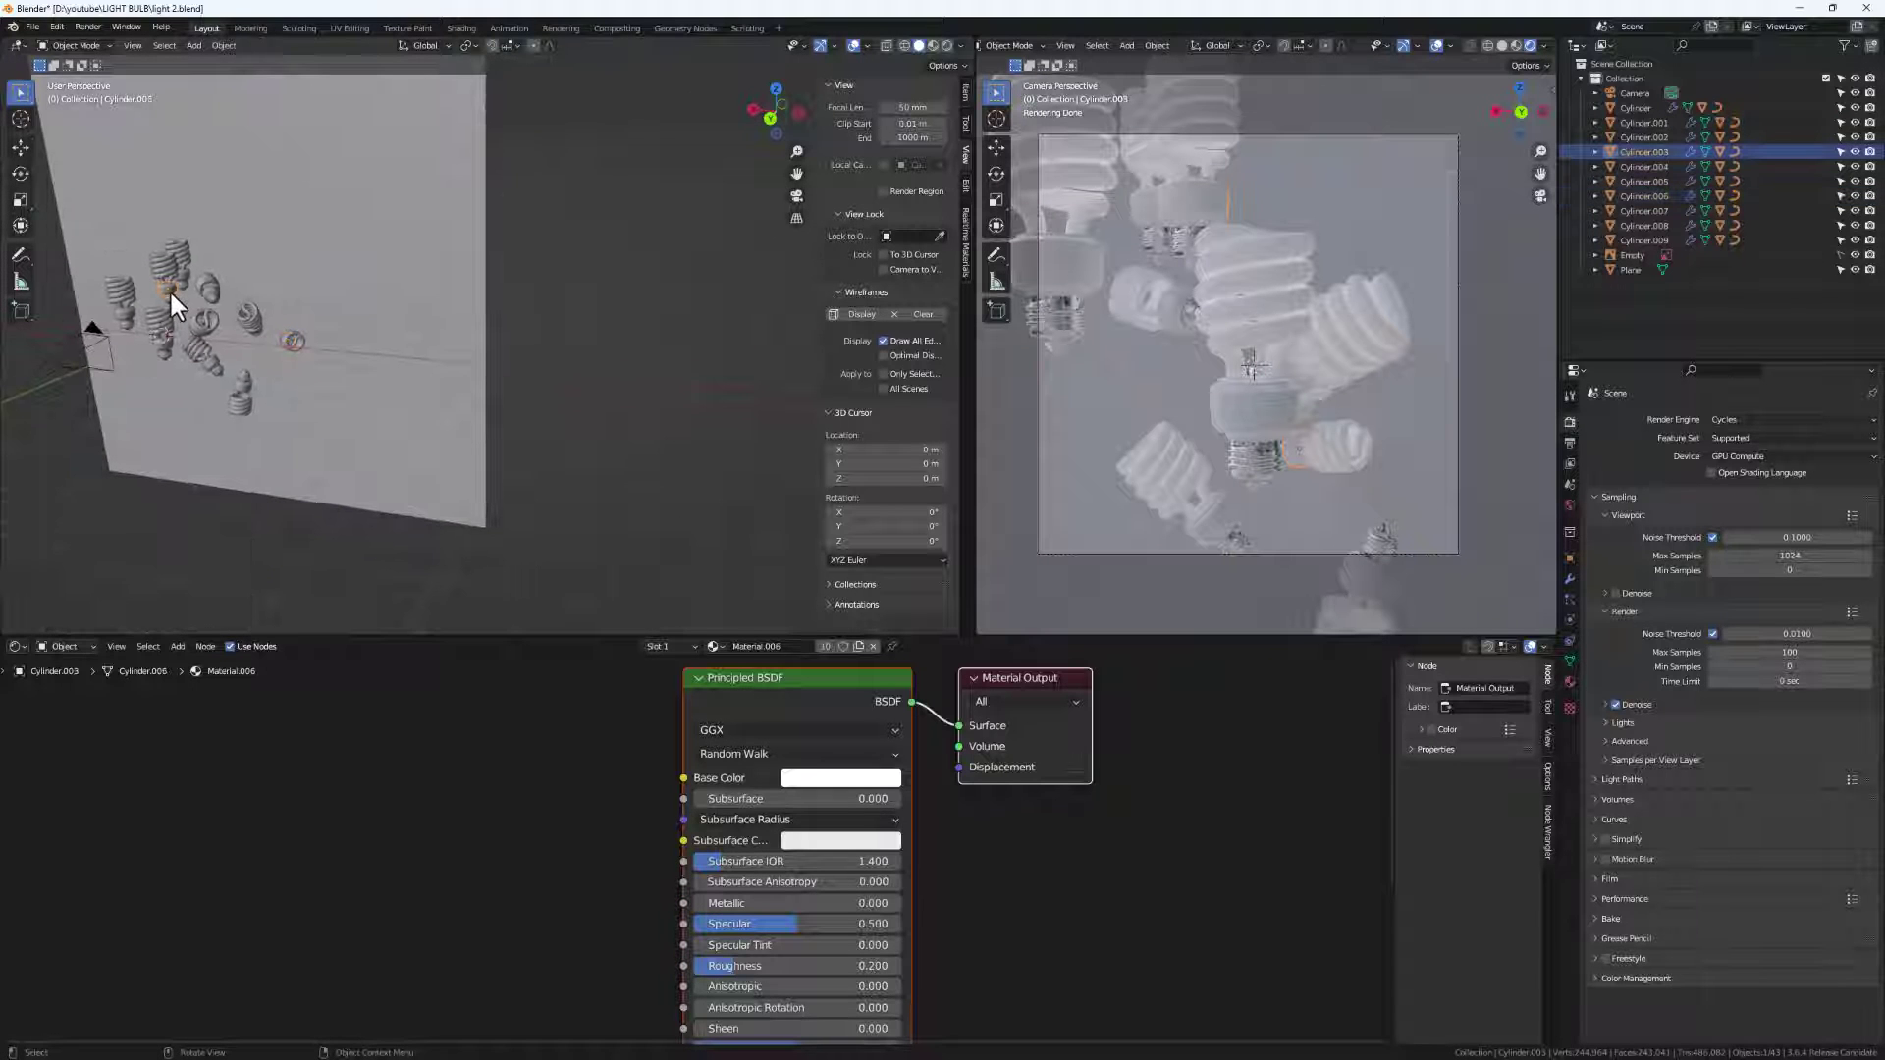
key("g")
left_click(299, 303)
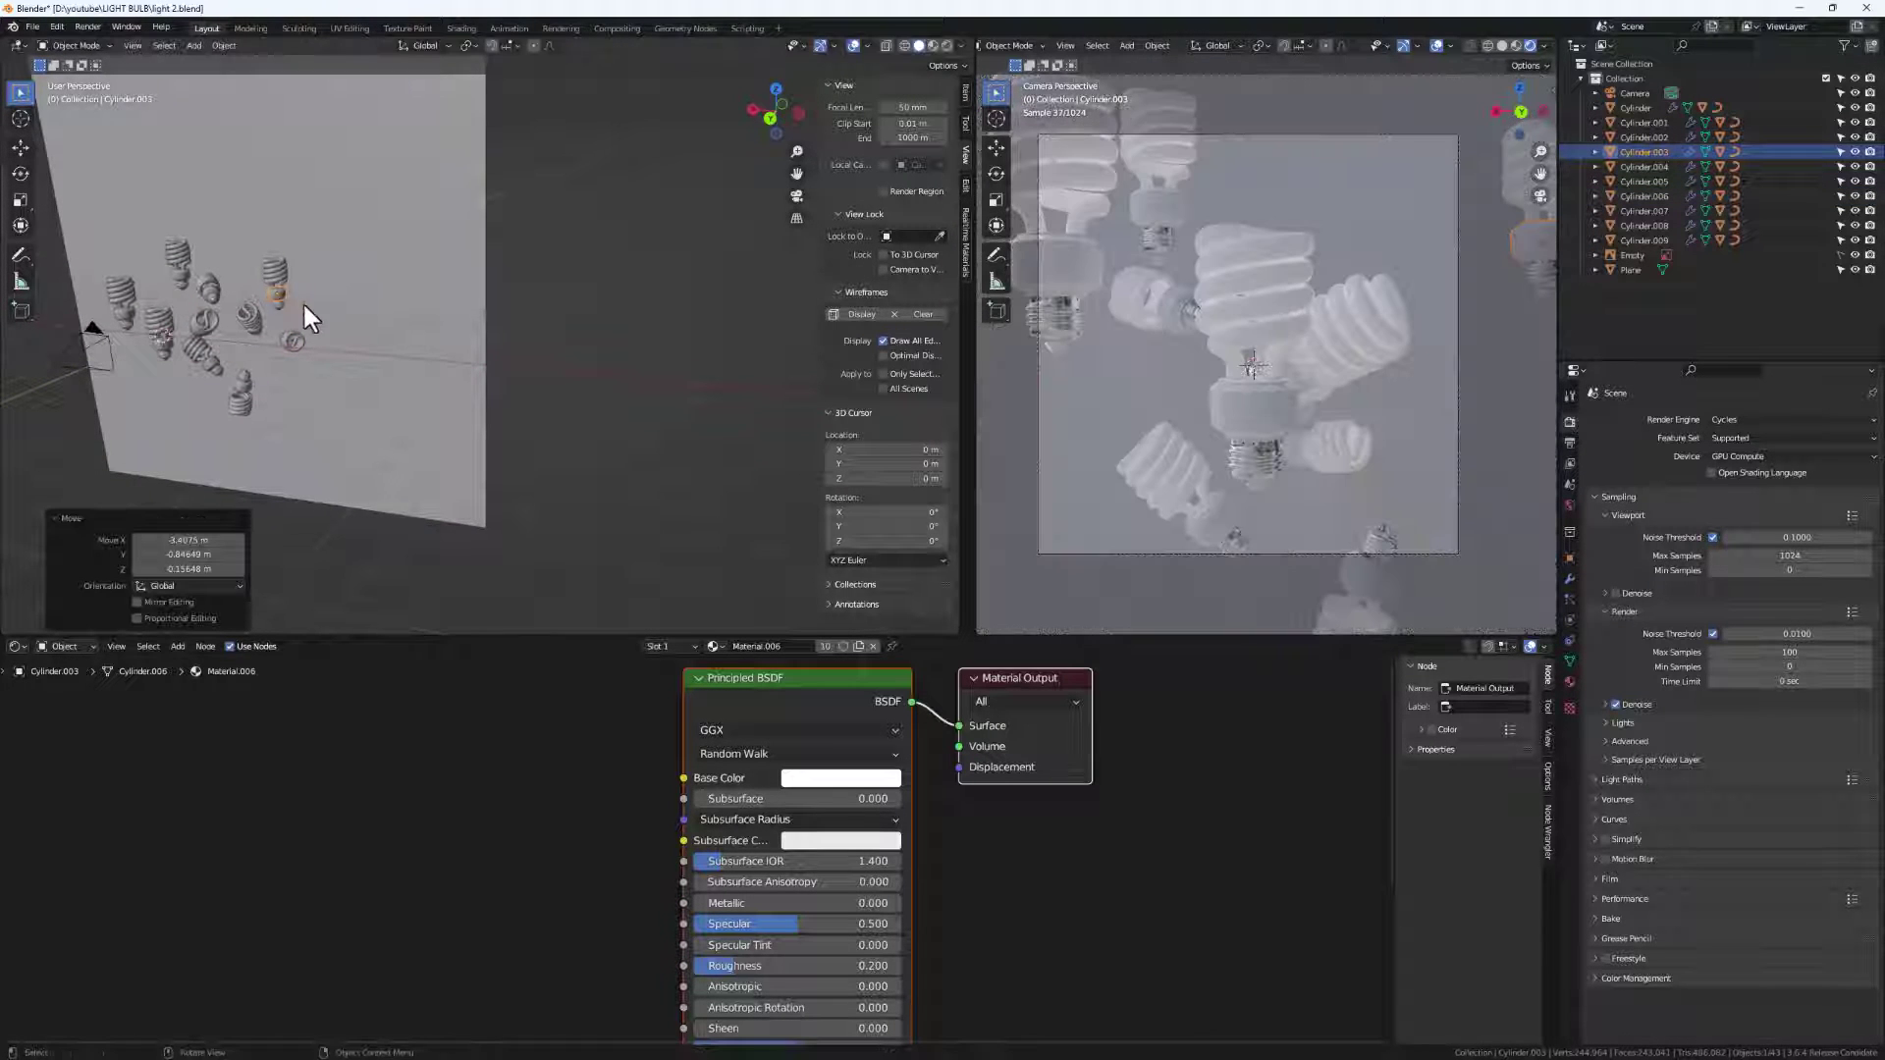
middle_click_drag(304, 304, 316, 348)
key("g")
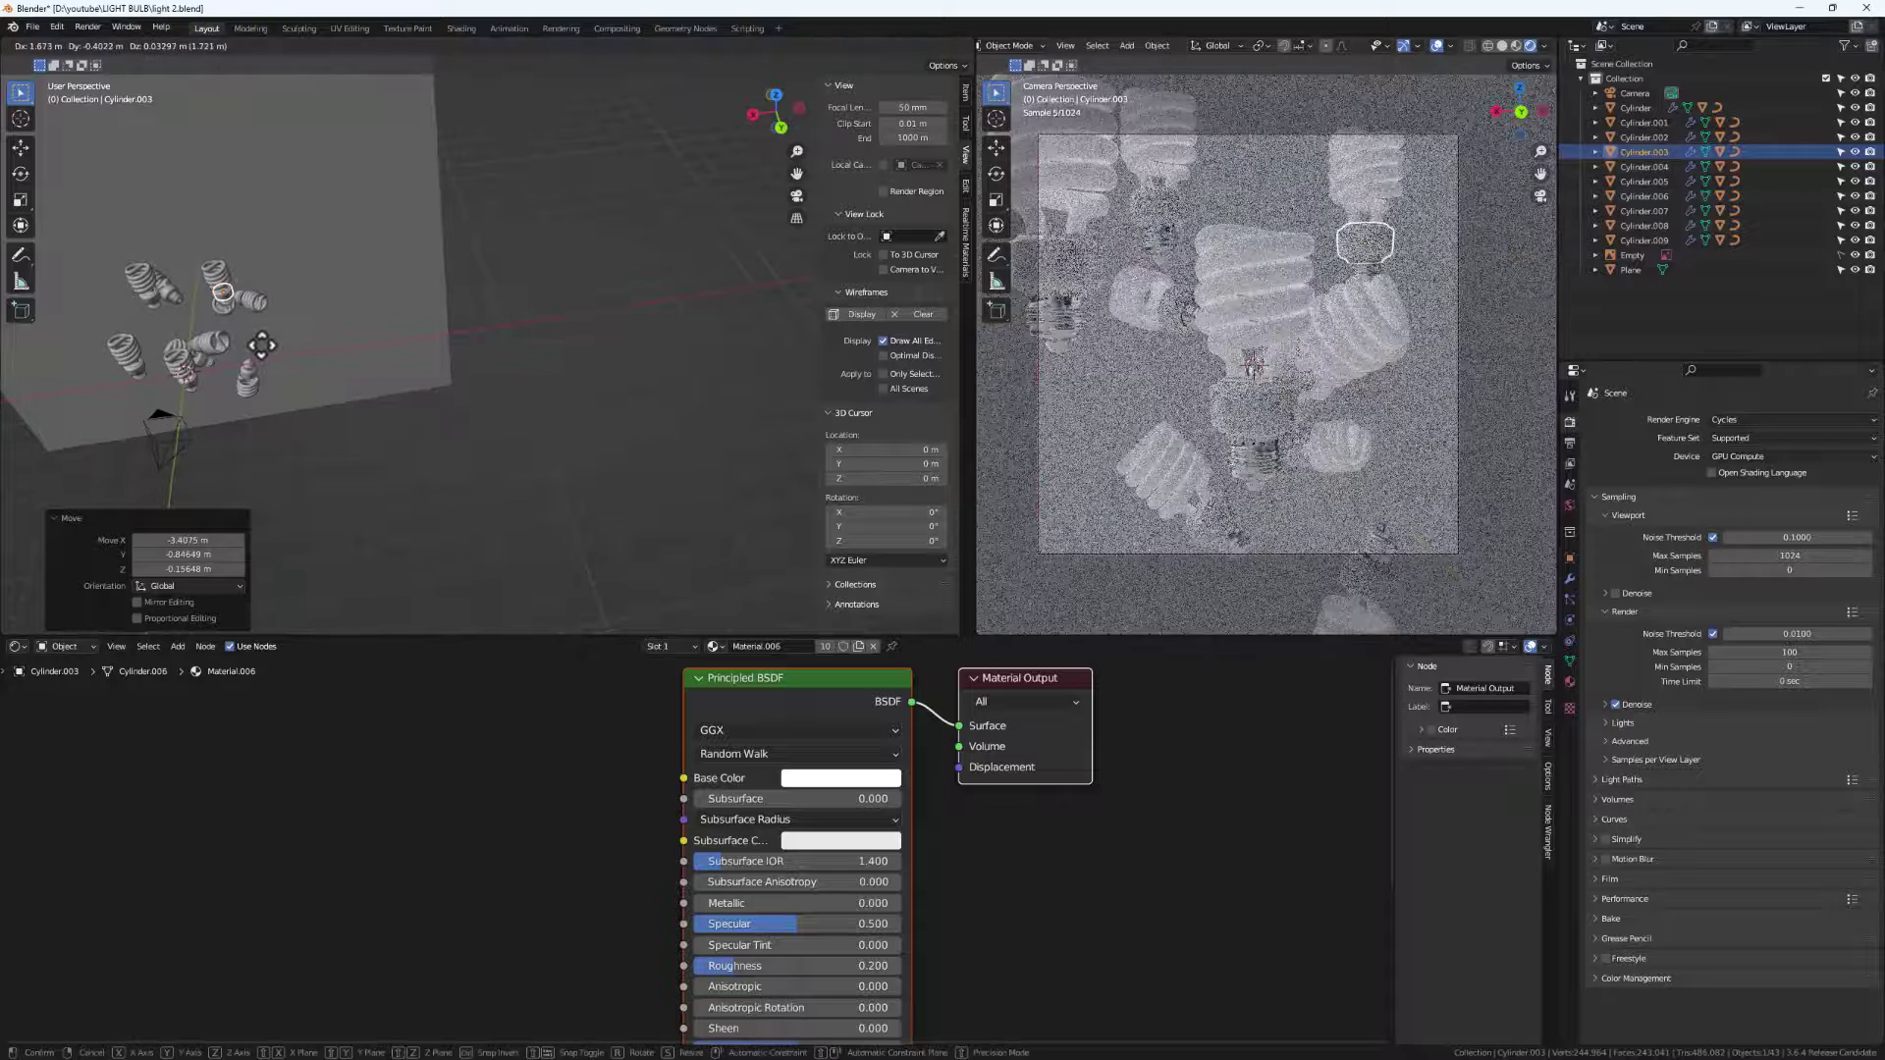
left_click(257, 349)
key("r")
key("r")
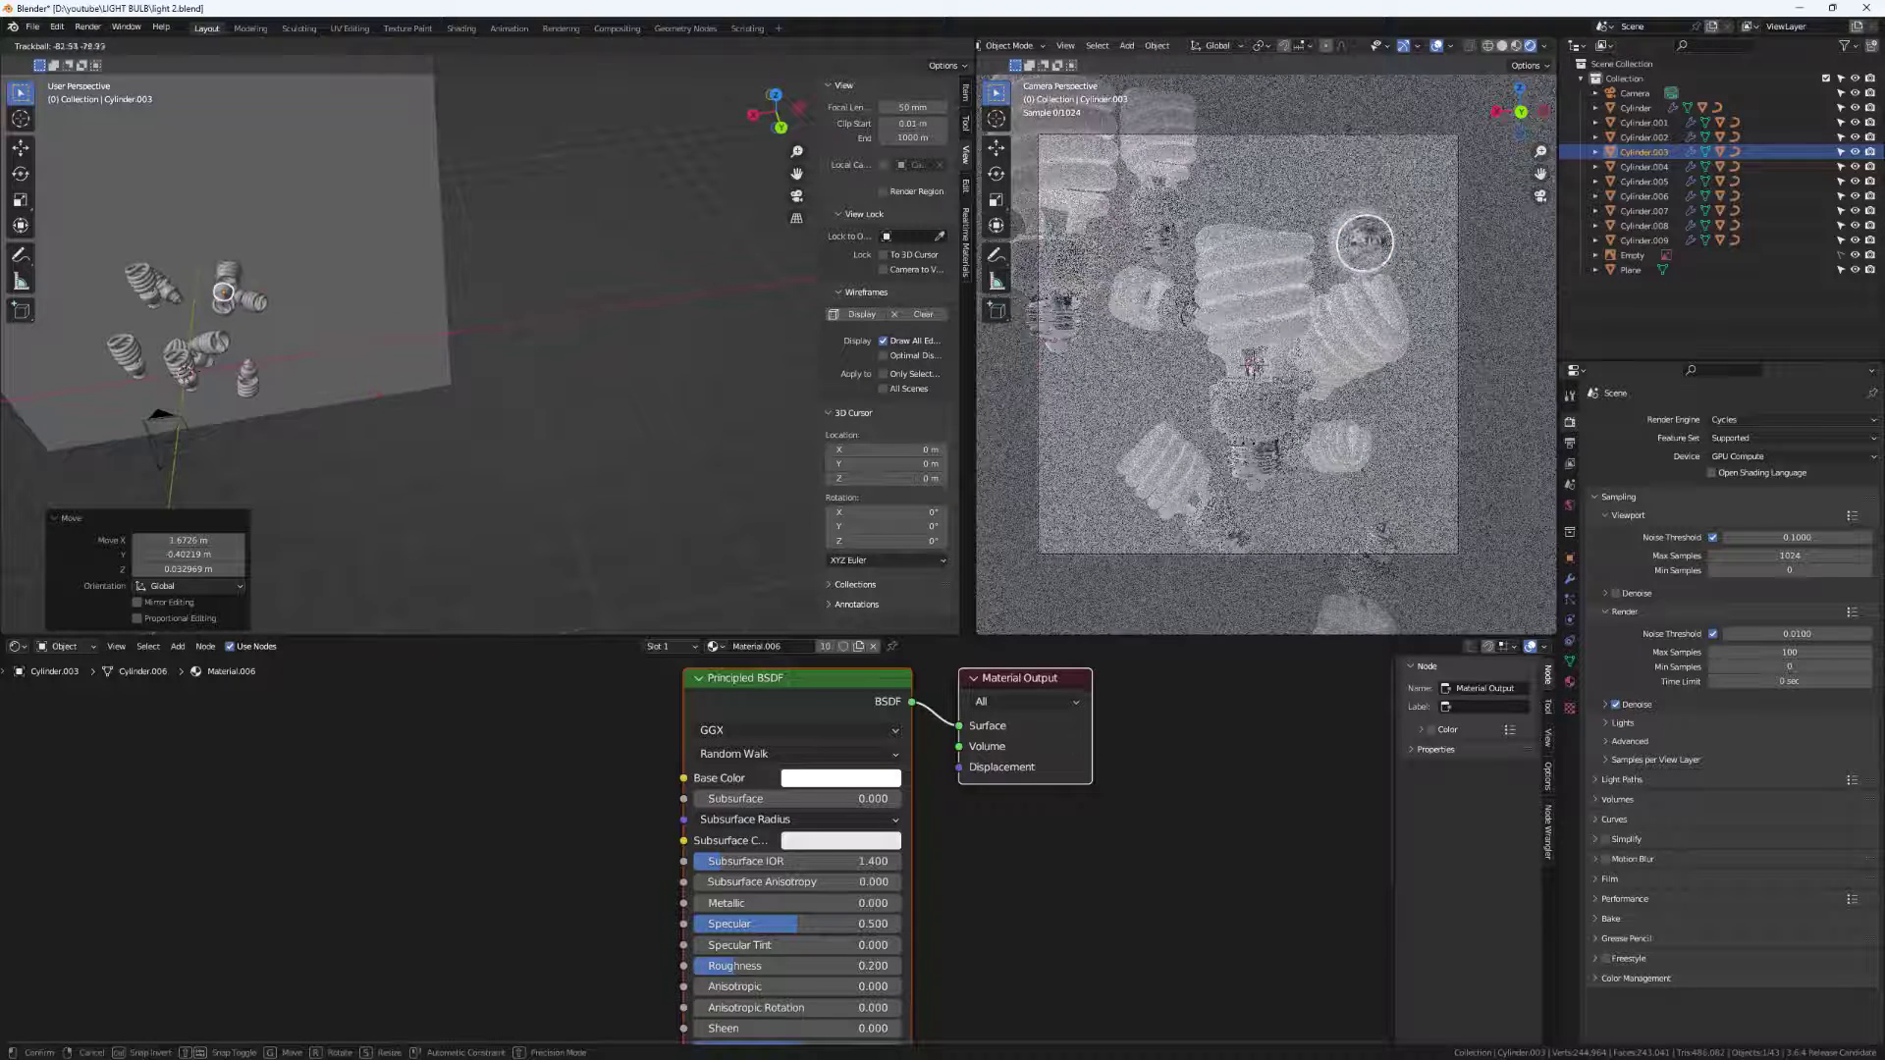
left_click(221, 361)
Move the remaining upper-left copy down beside the original and trackball-rotate it so its spiral extends past the camera frame's left edge.
middle_click_drag(221, 361, 168, 338)
left_click(222, 280)
key("g")
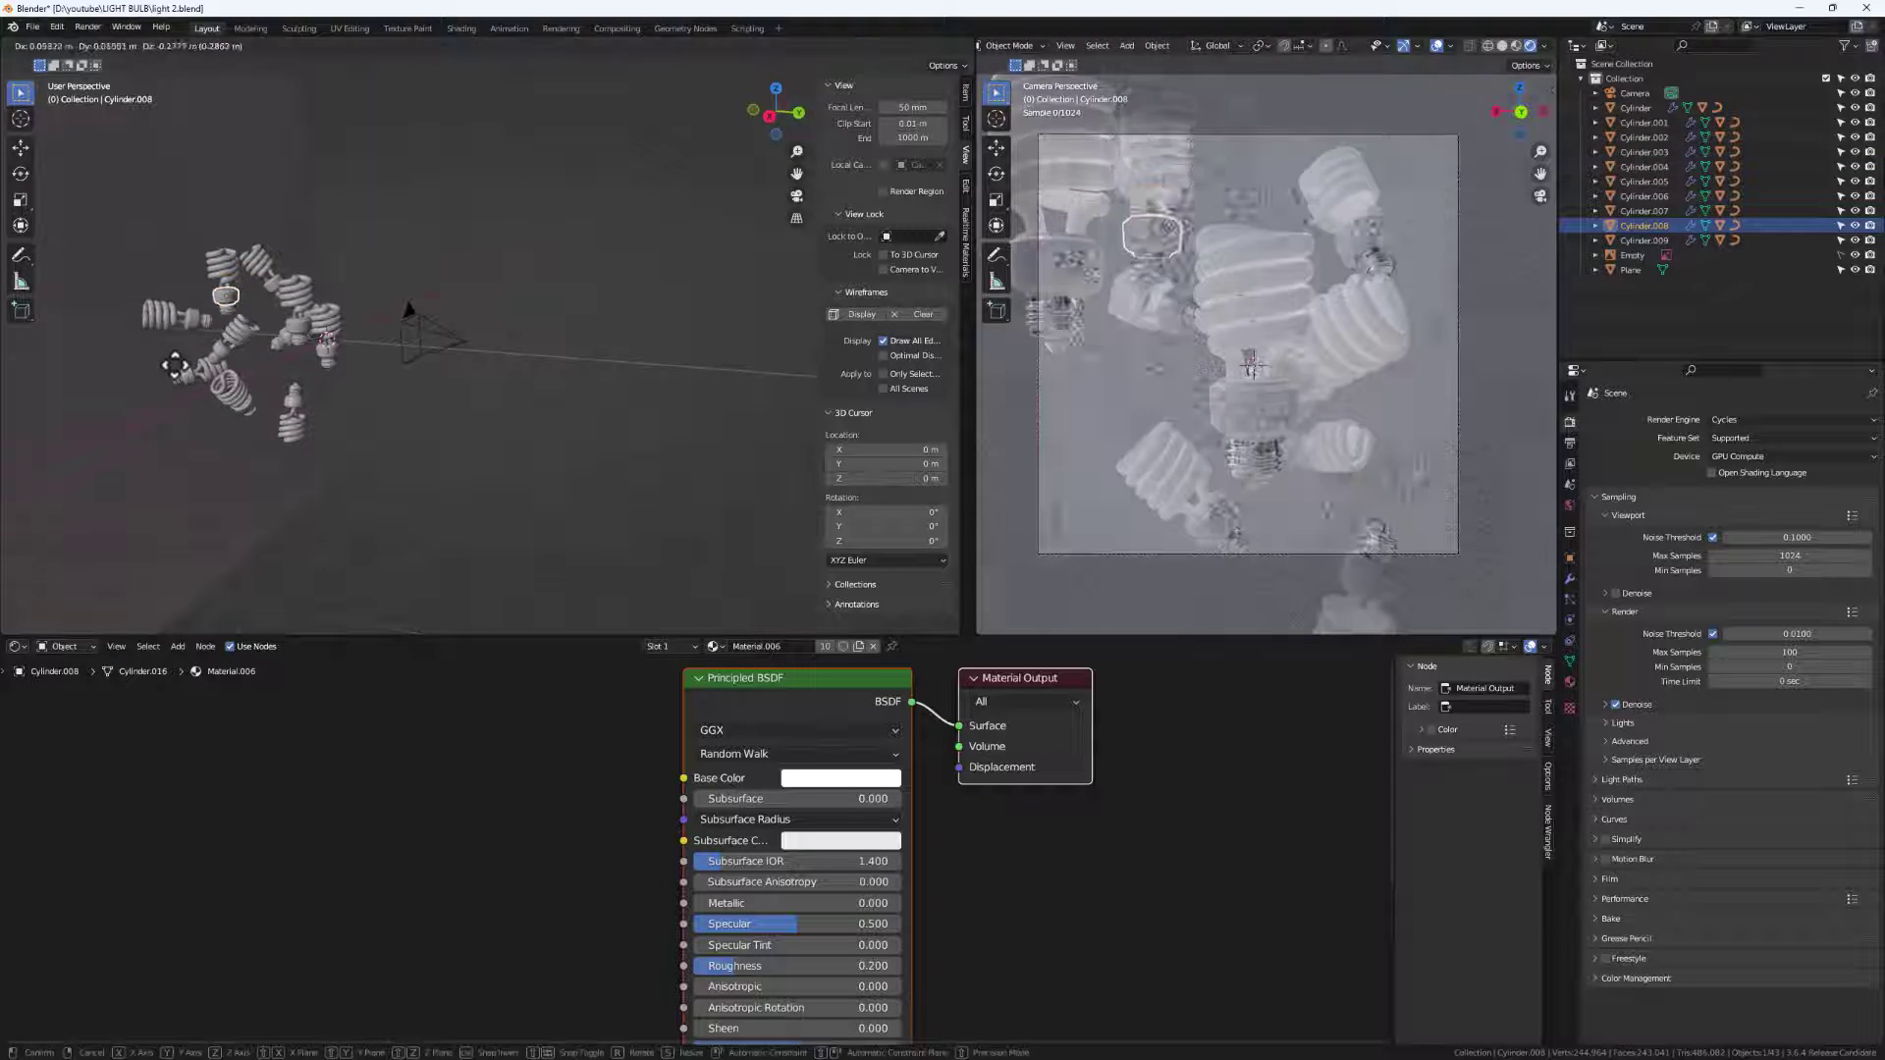
left_click(190, 408)
key("g")
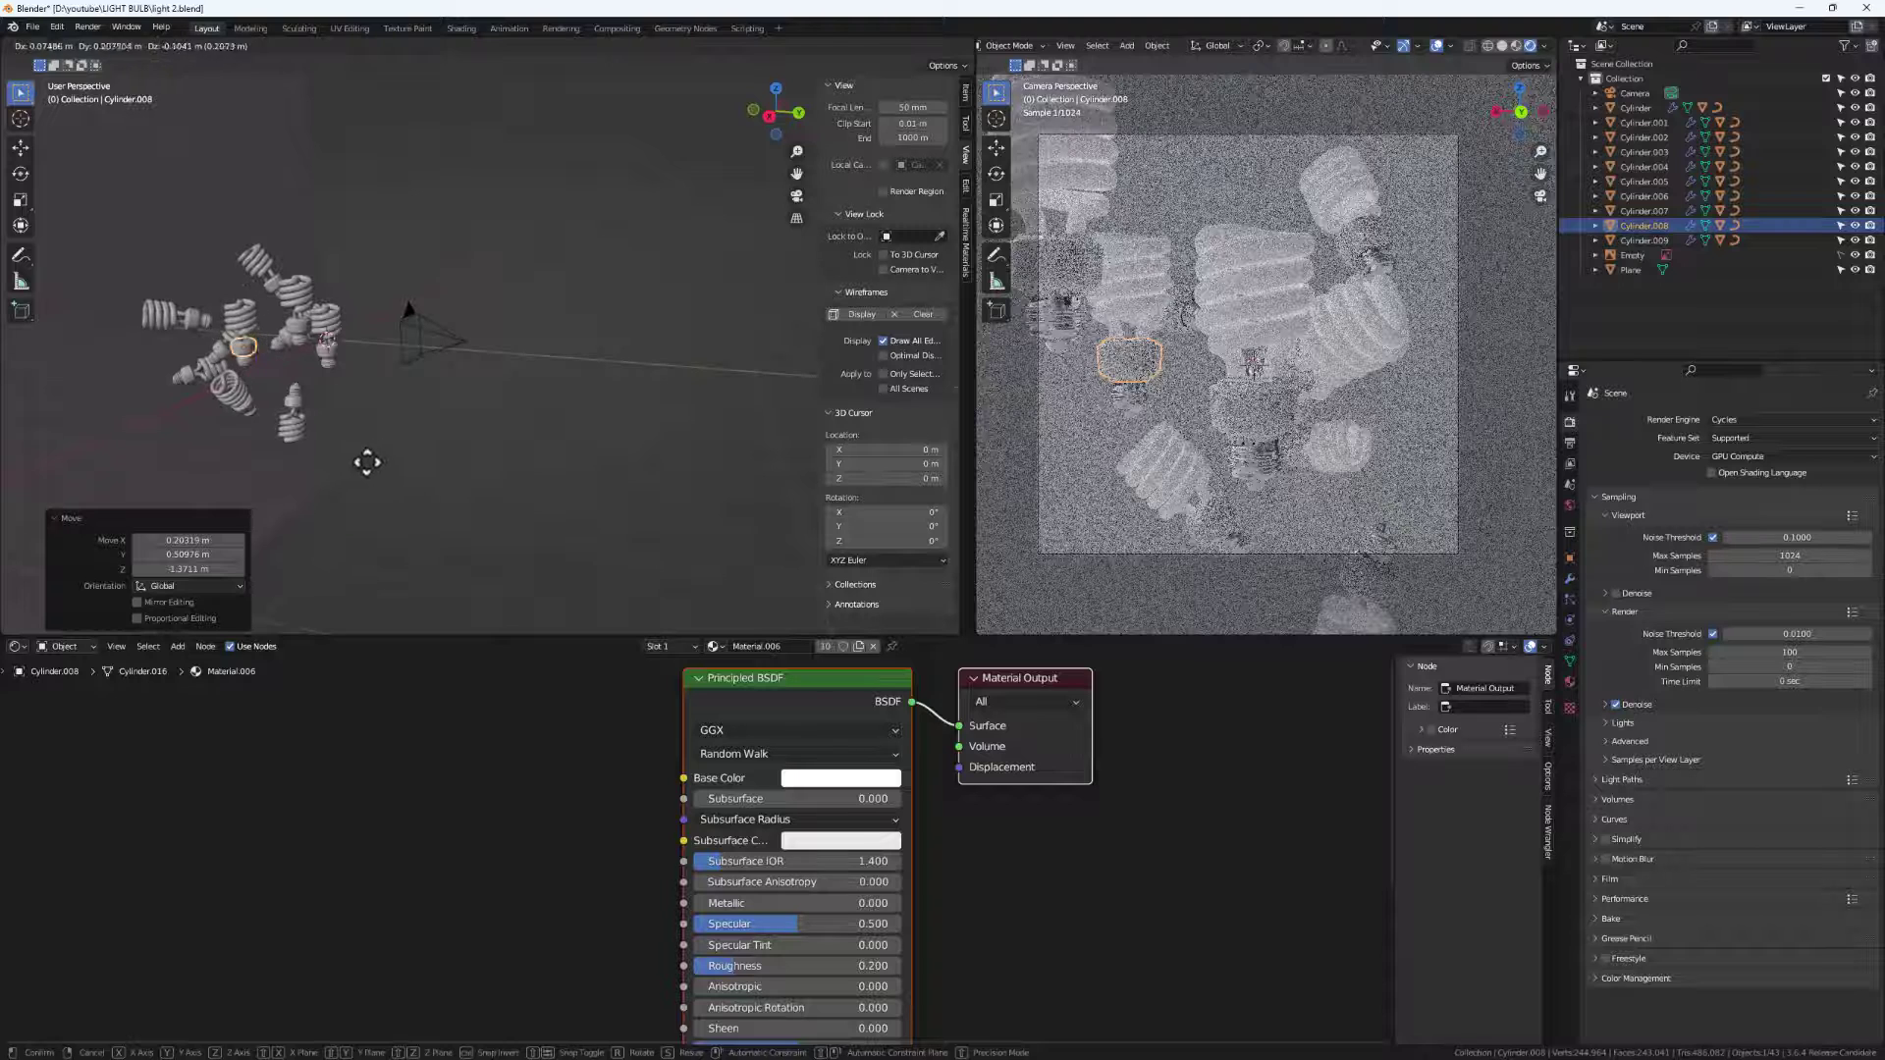
left_click(369, 461)
key("r")
key("r")
left_click(469, 89)
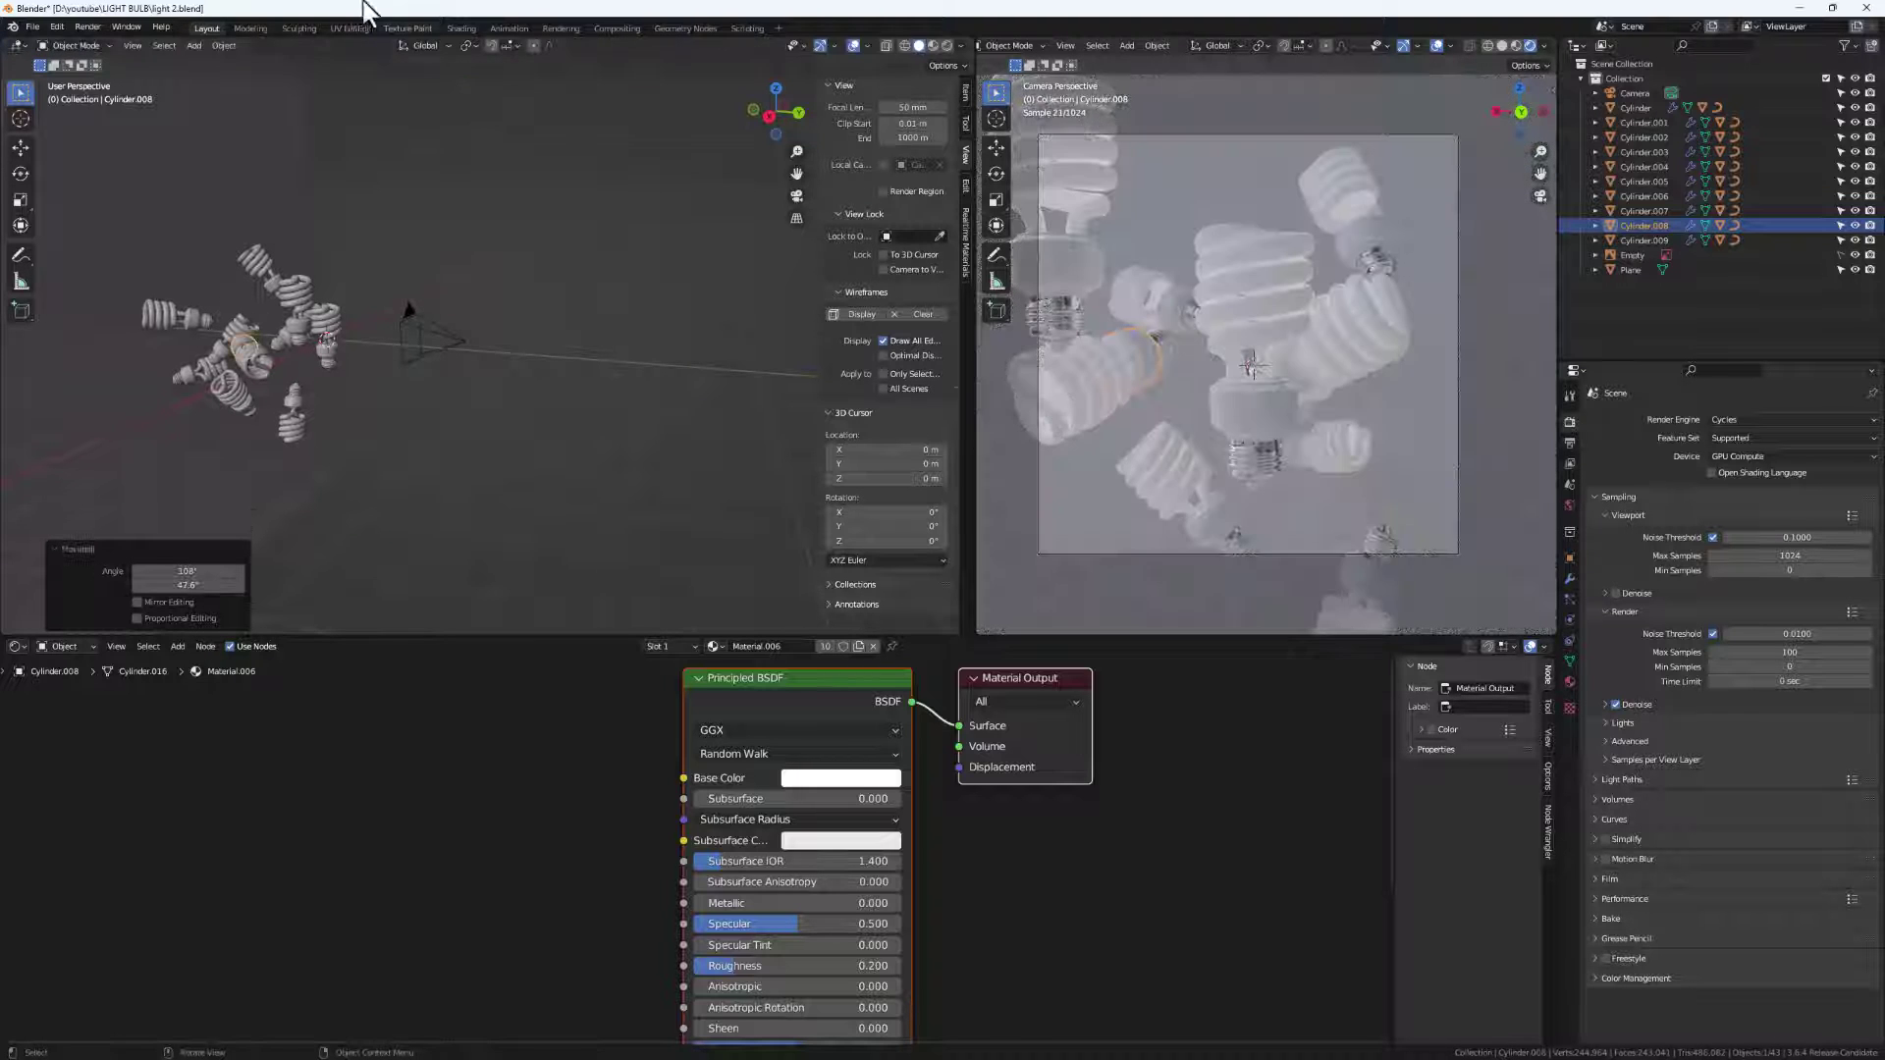
Push the large upper-left foreground bulb about 2.2 m along Y toward the backdrop and rotate it so its spiral points toward the original.
middle_click_drag(239, 327, 285, 332)
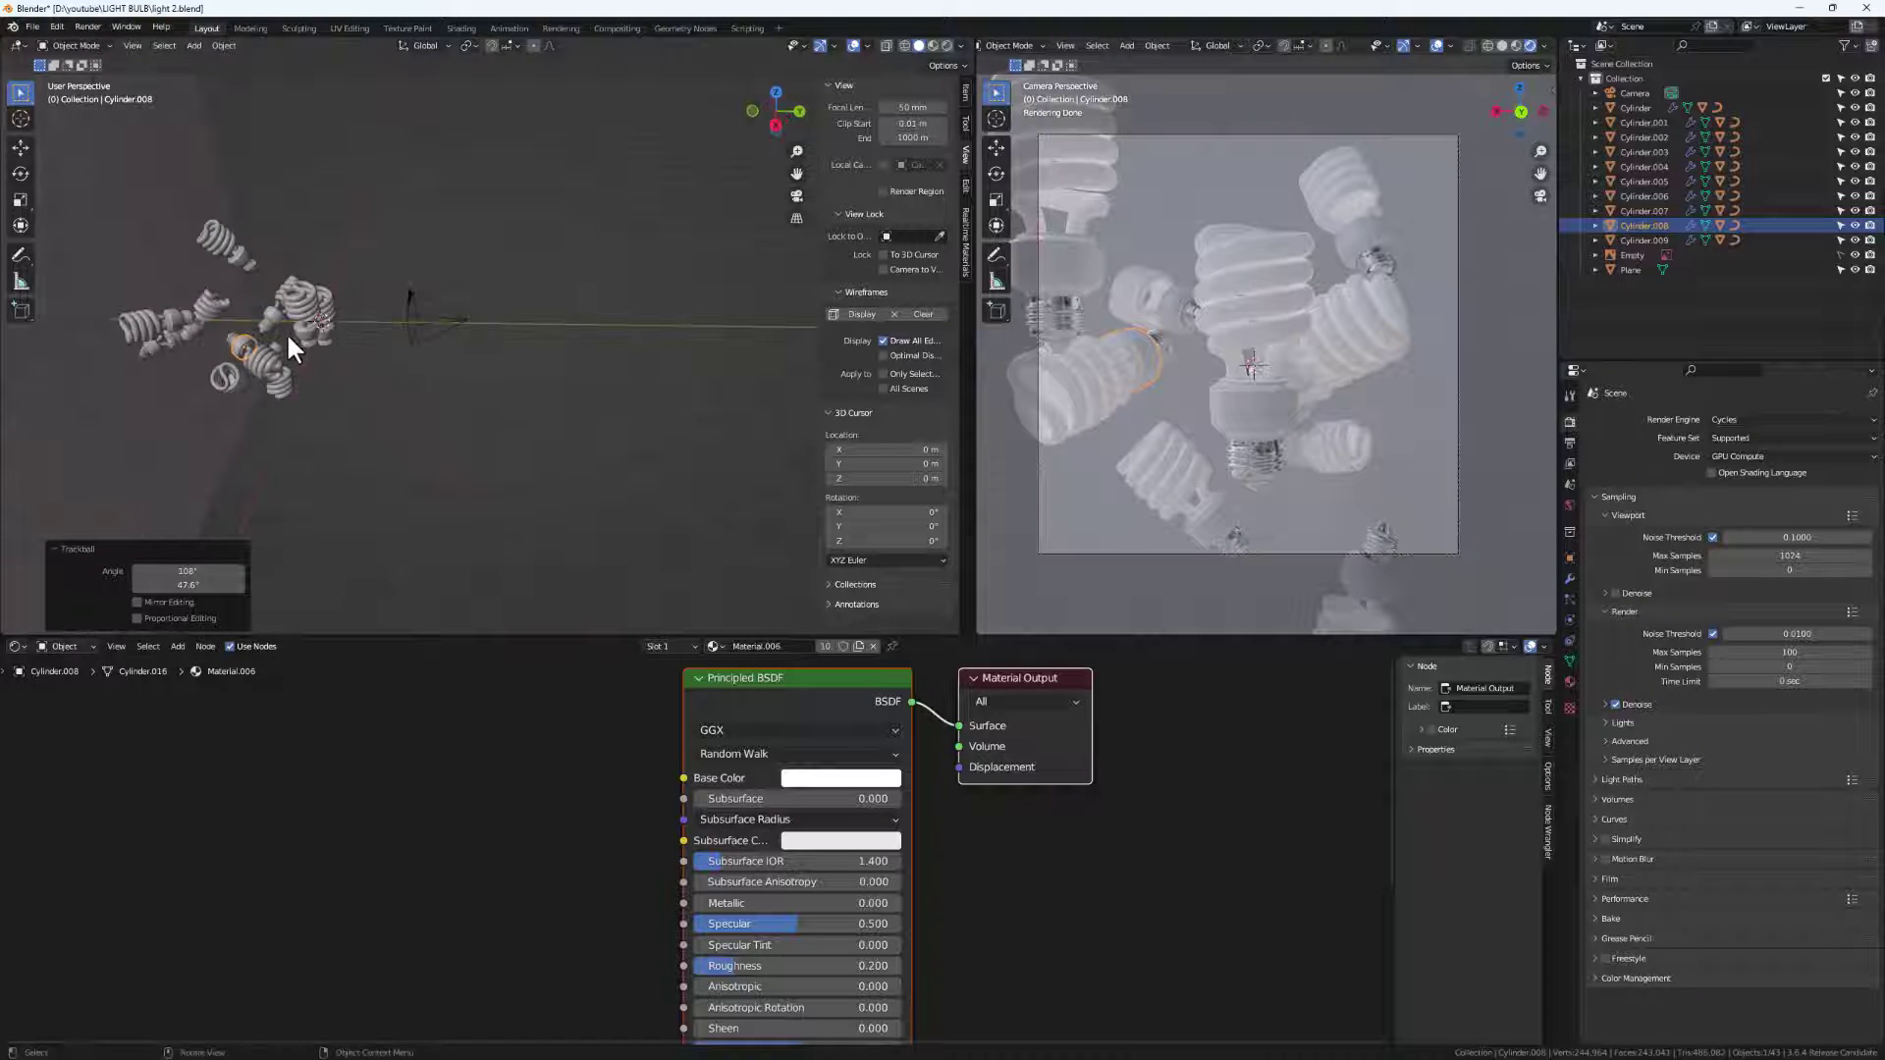
left_click(306, 335)
key("g")
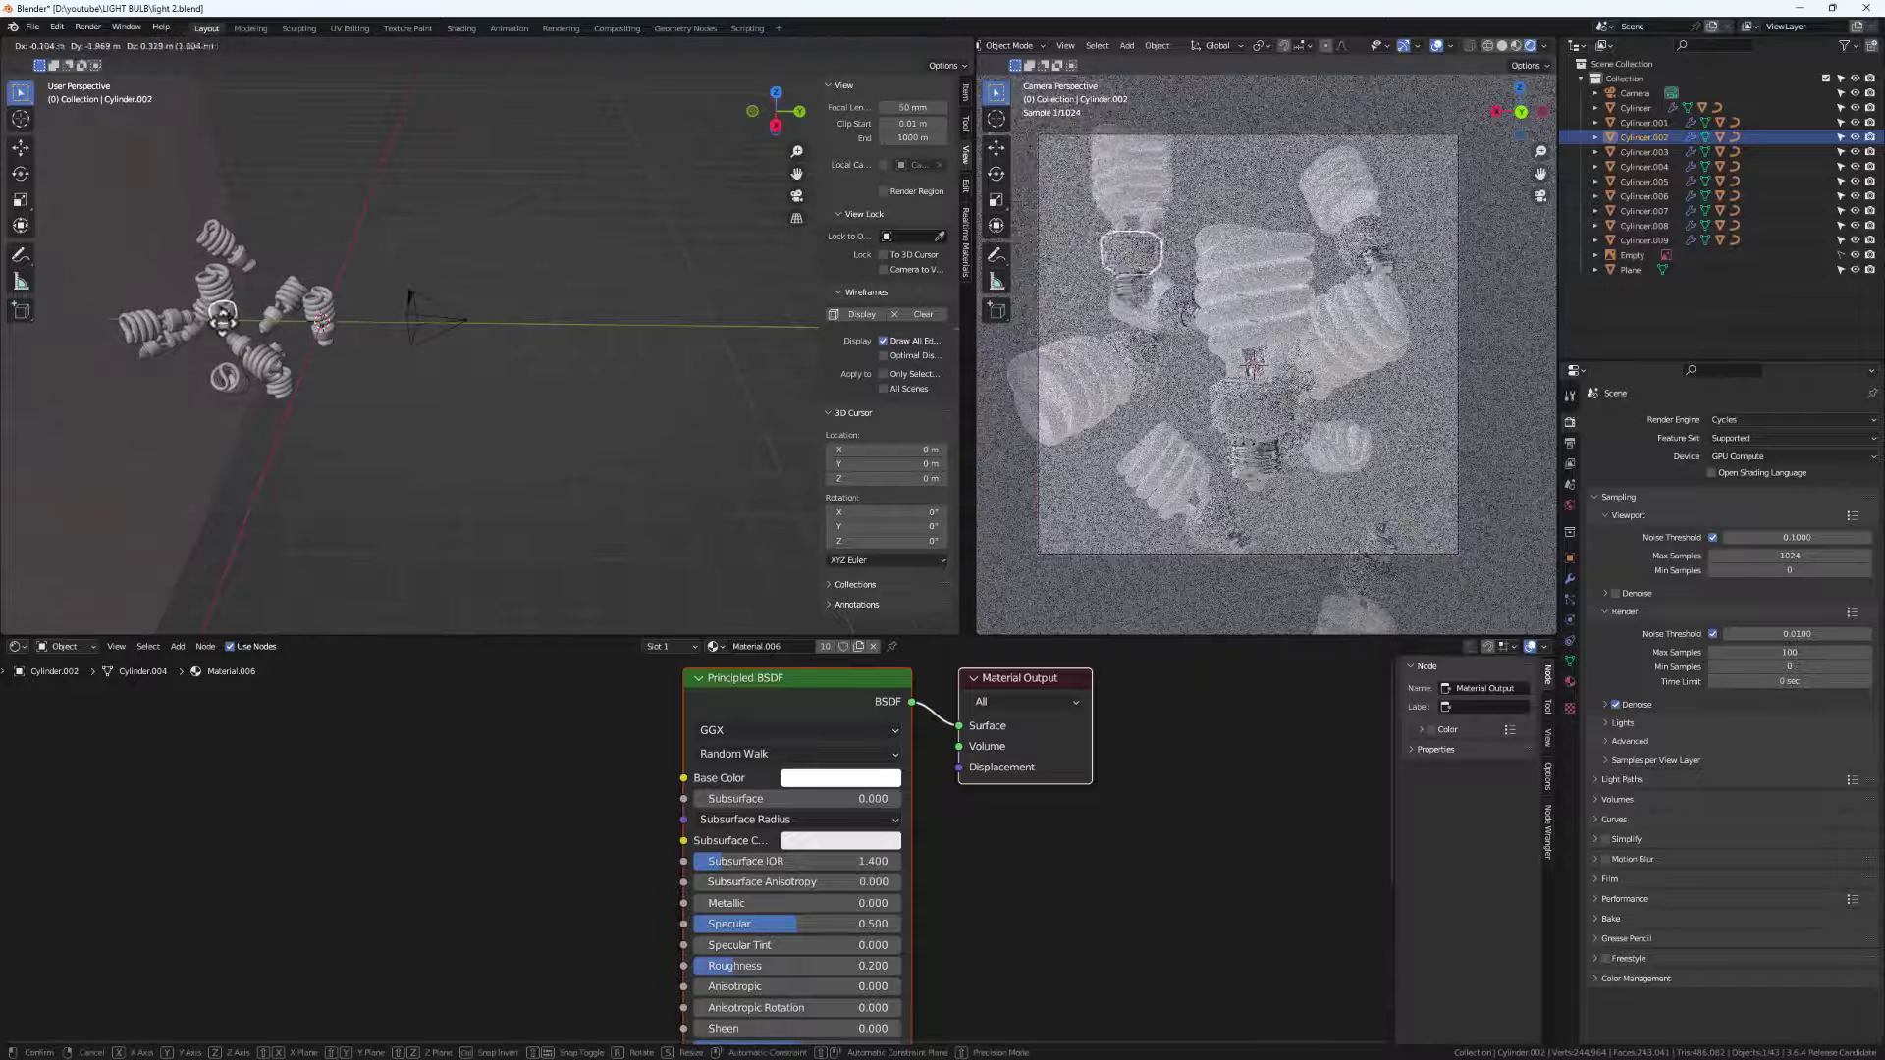
left_click(212, 320)
key("g")
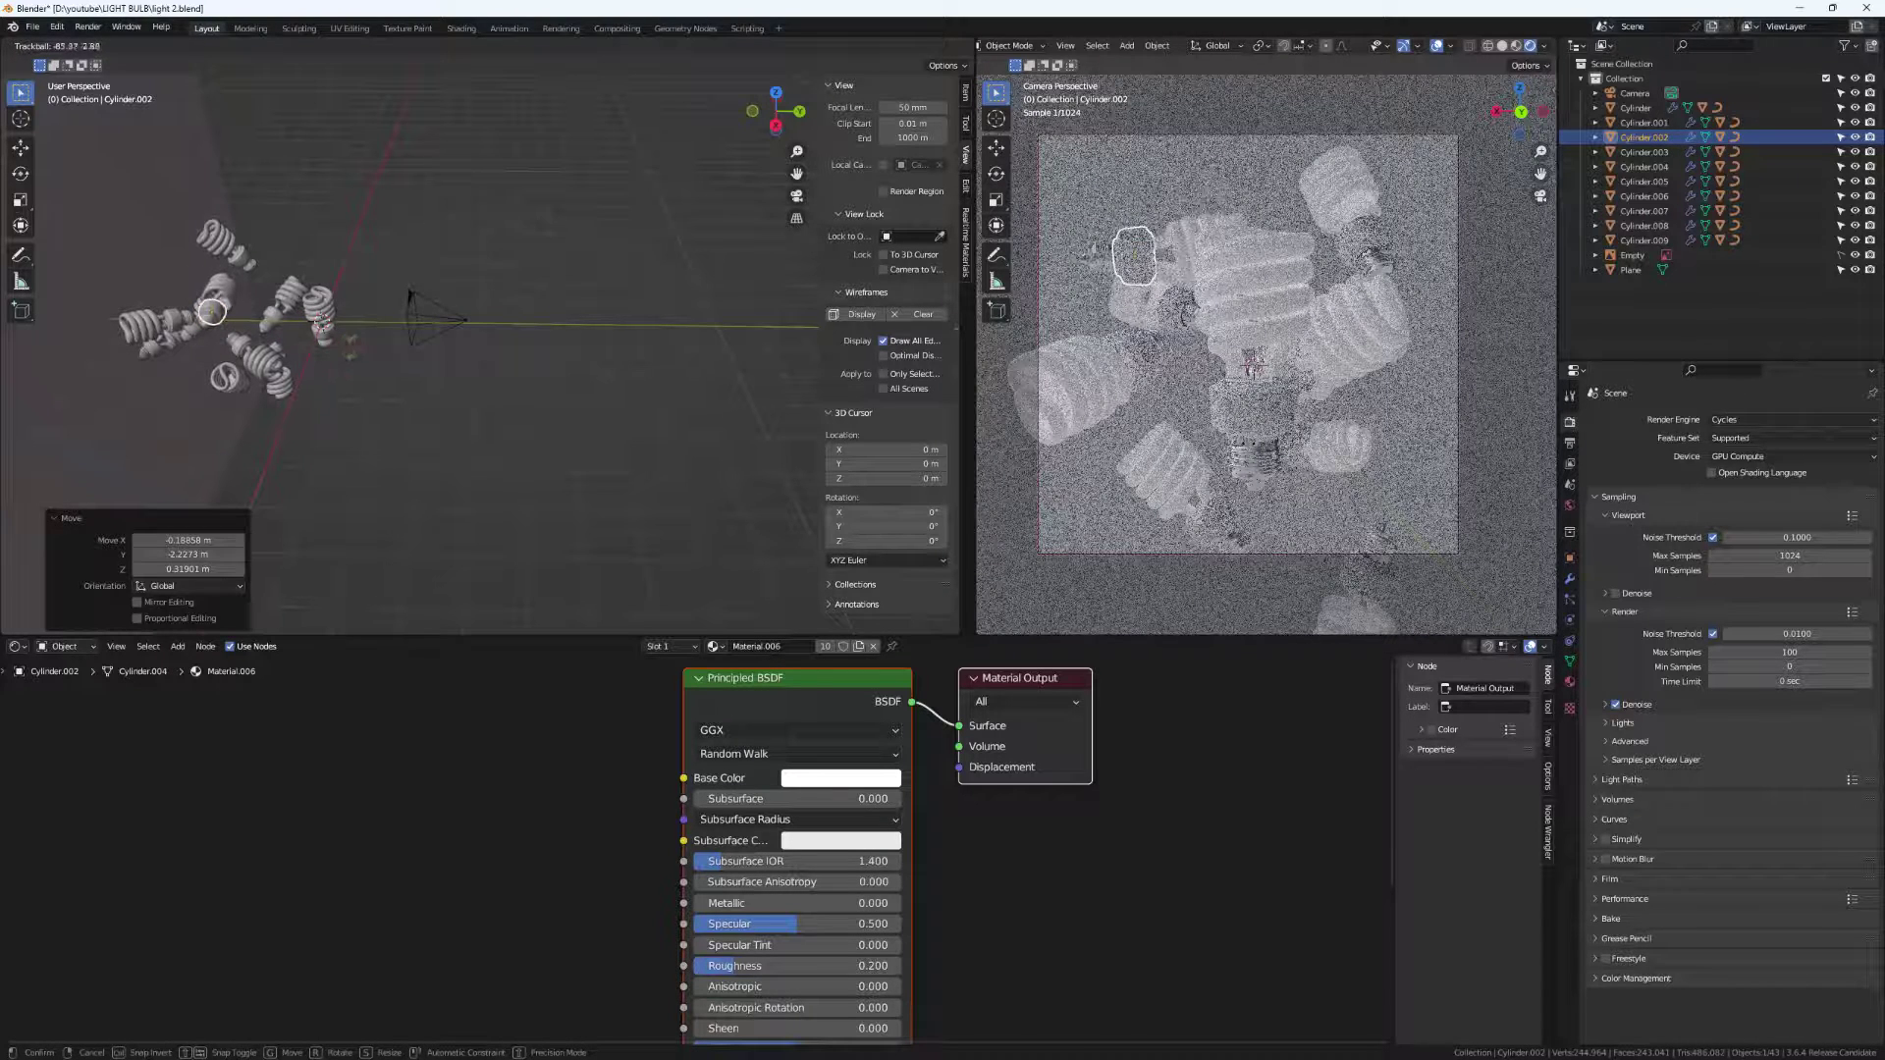
left_click(355, 356)
Move the copy hanging below the camera frame's lower edge up into the frame's lower-right corner.
middle_click_drag(355, 356, 442, 413)
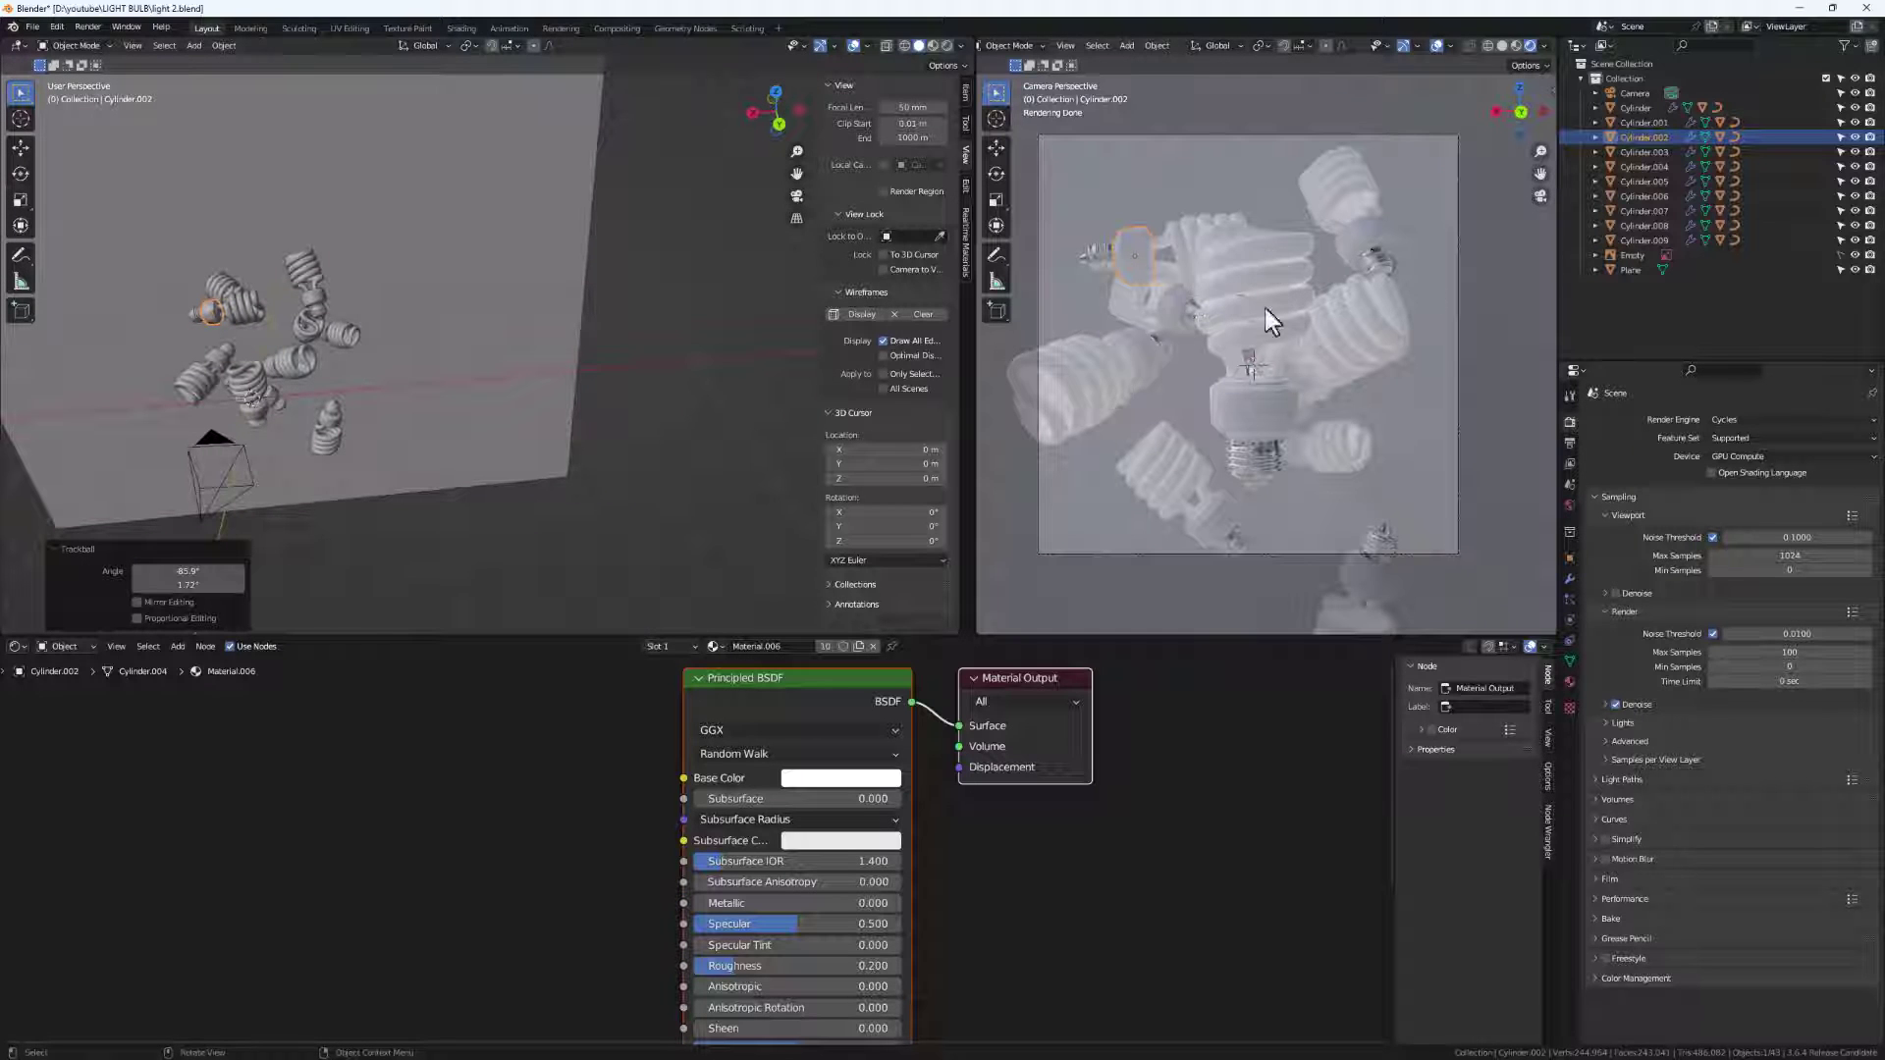
left_click(332, 416)
key("g")
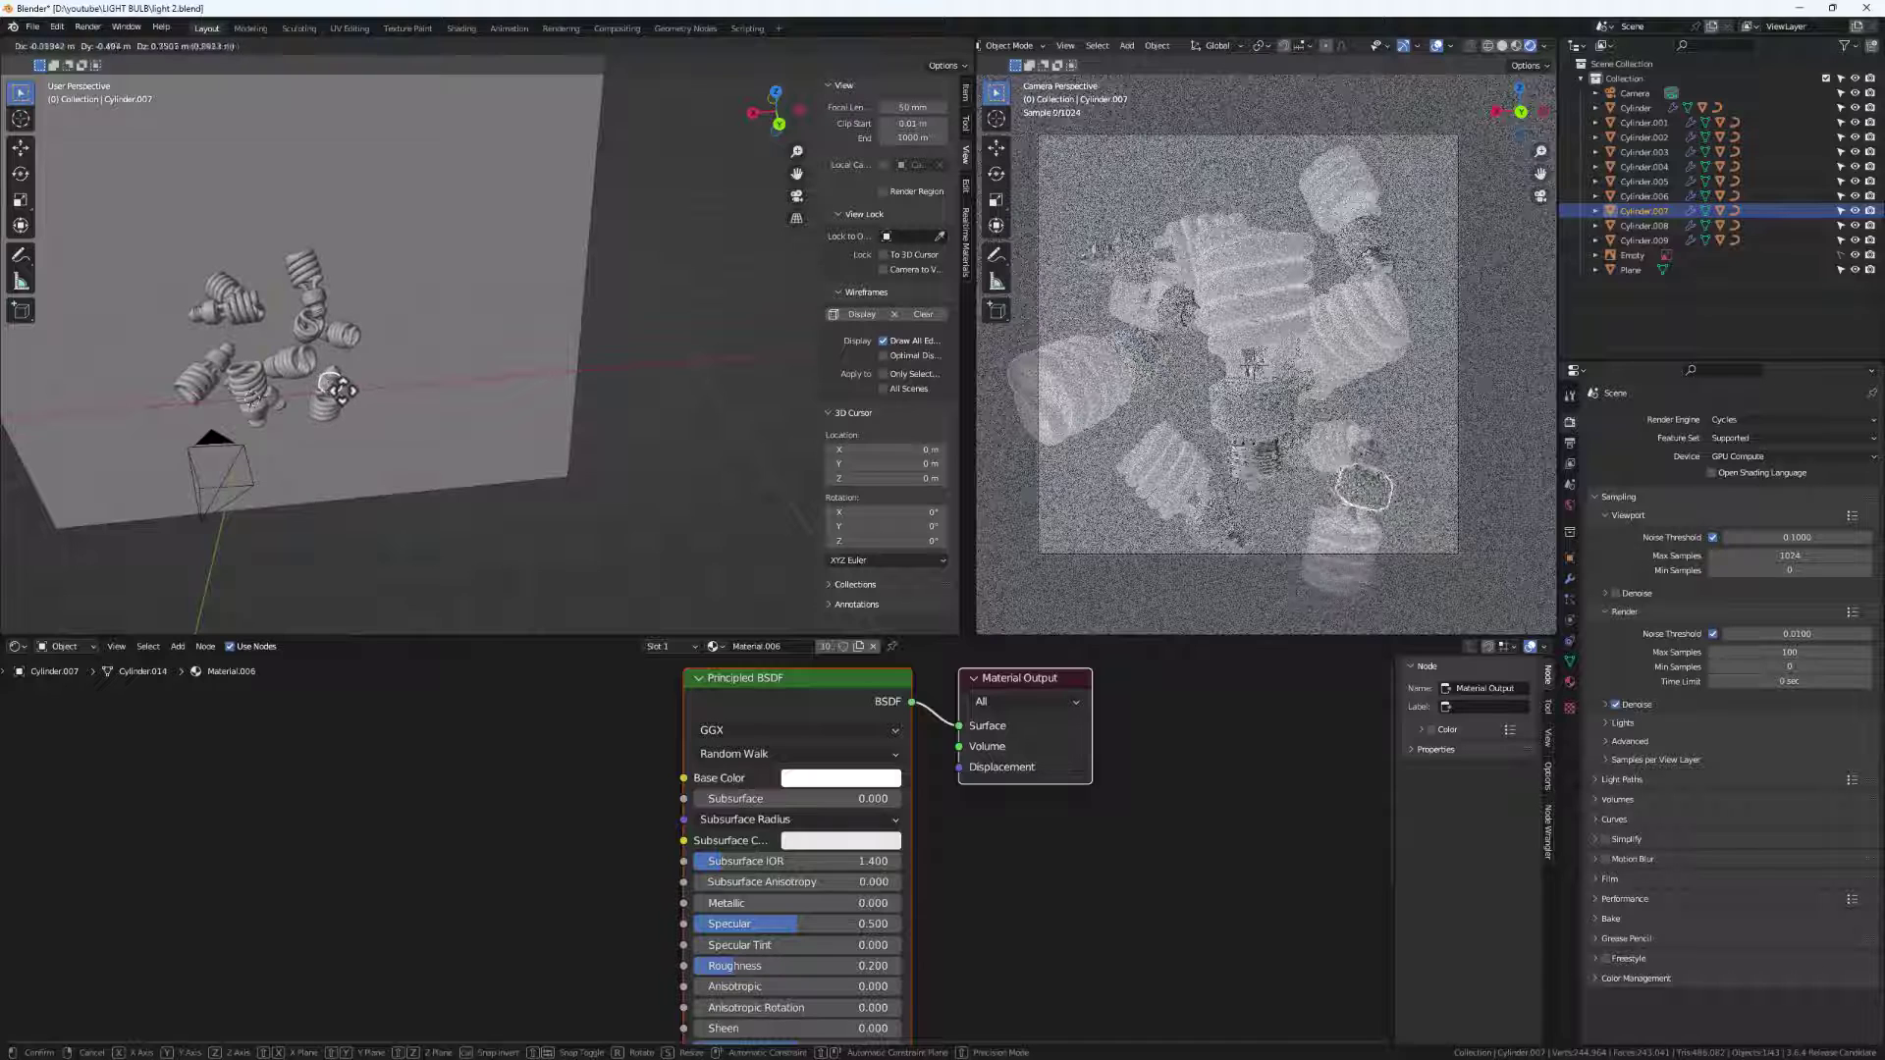
left_click(357, 379)
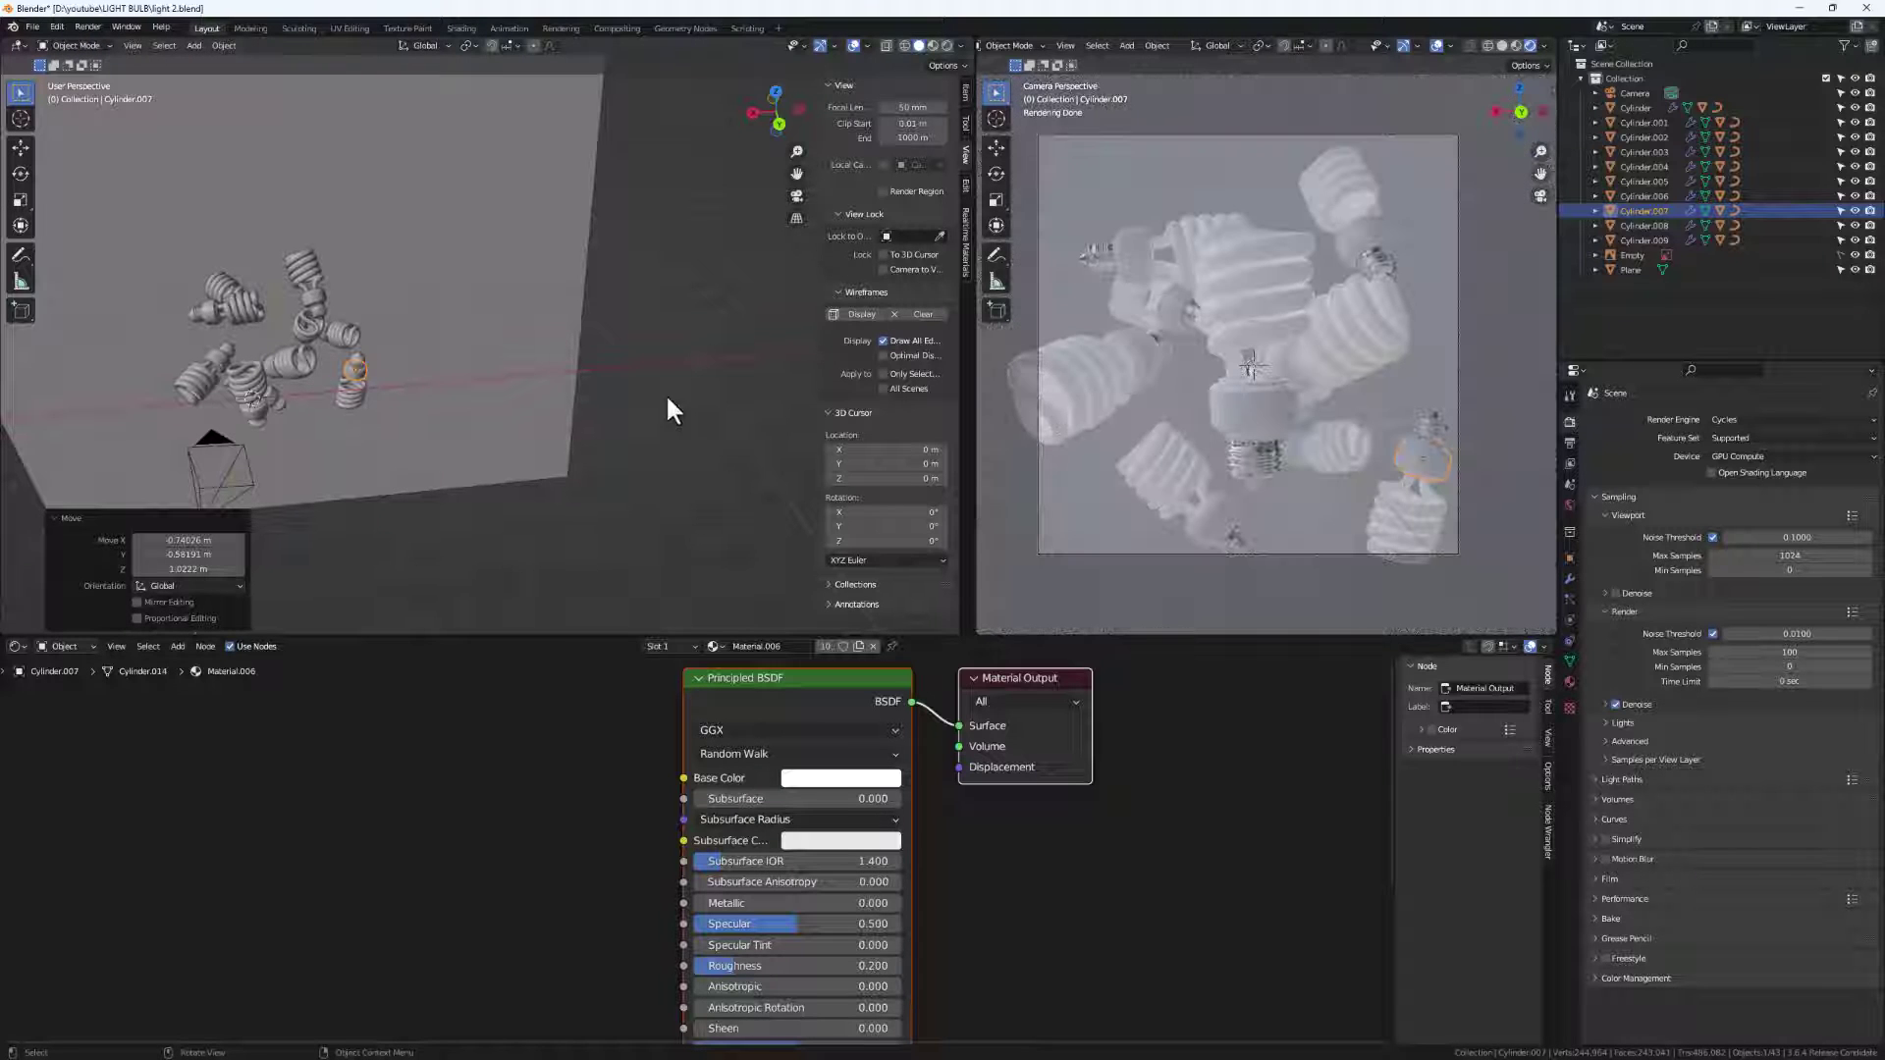
Move the original bulb along Y toward the camera and pull the camera back to reframe the whole group.
middle_click_drag(450, 354, 200, 369)
left_click(209, 355)
key("g")
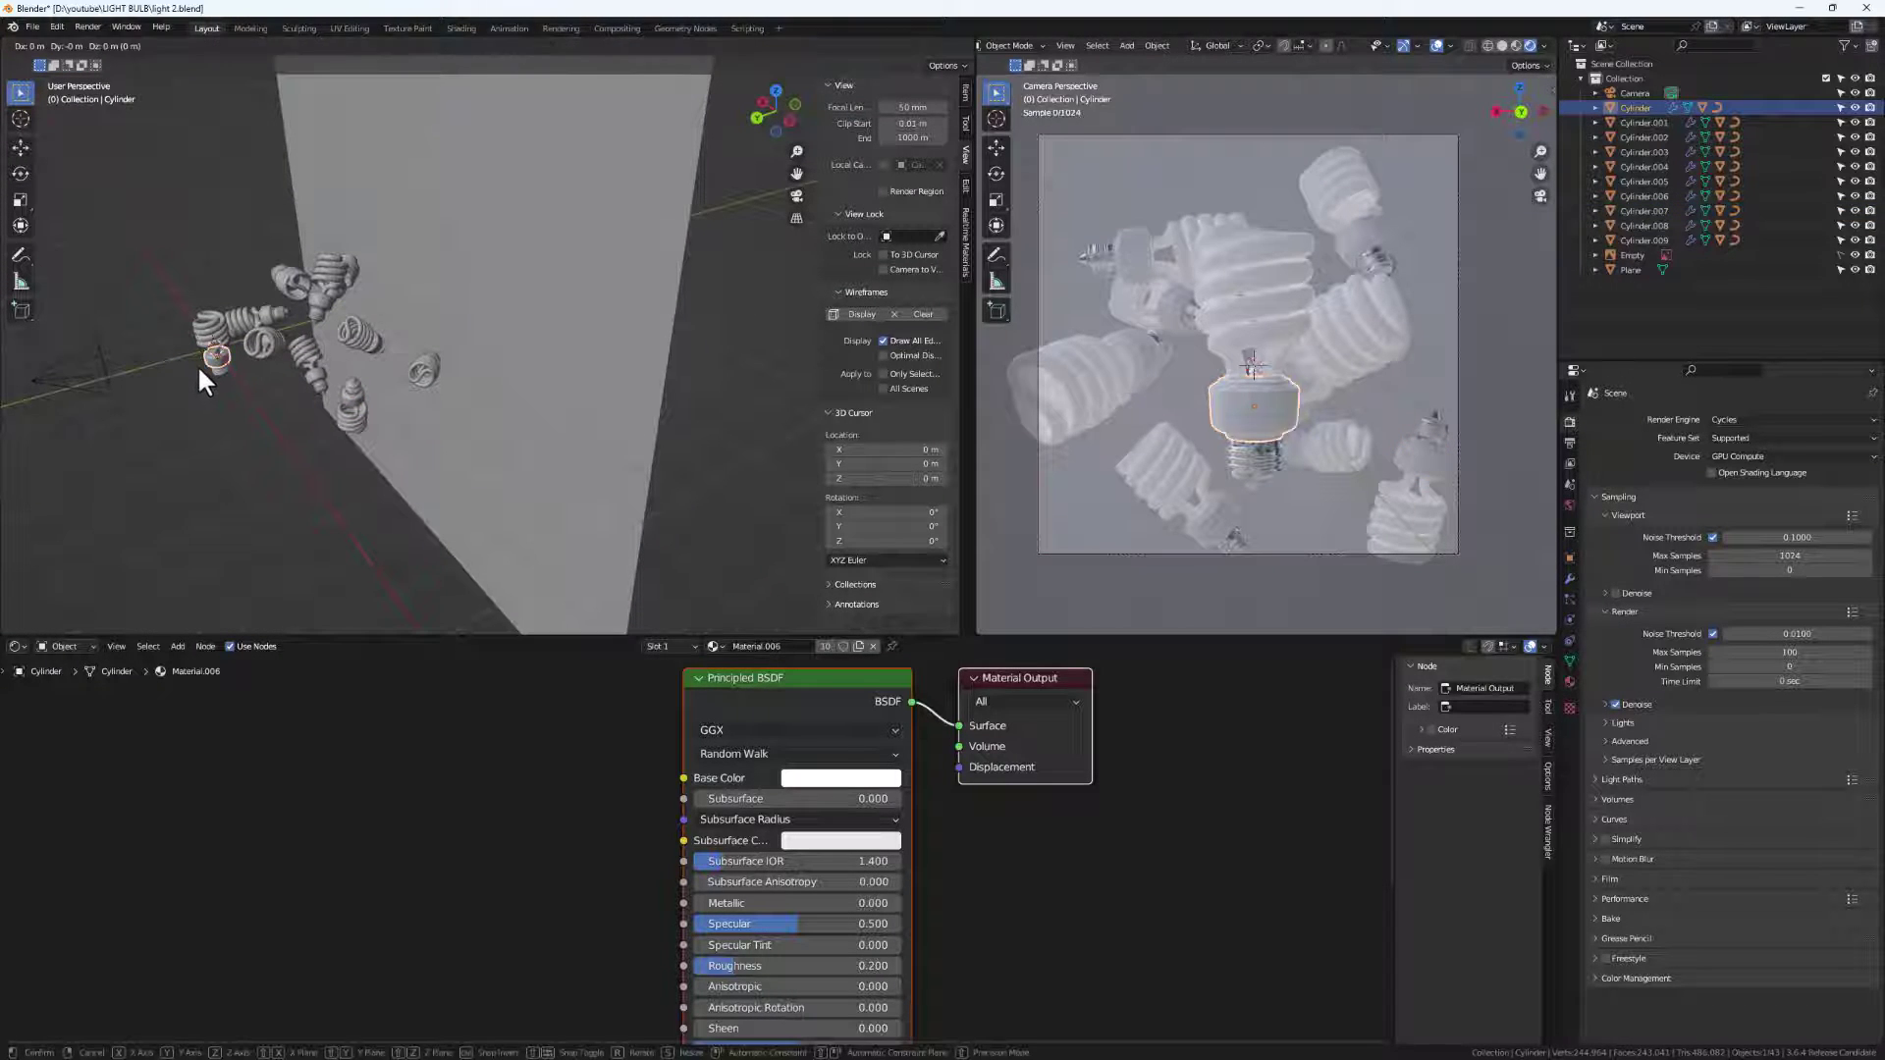
key("y")
left_click(168, 371)
scroll(1200, 278, "down", 1)
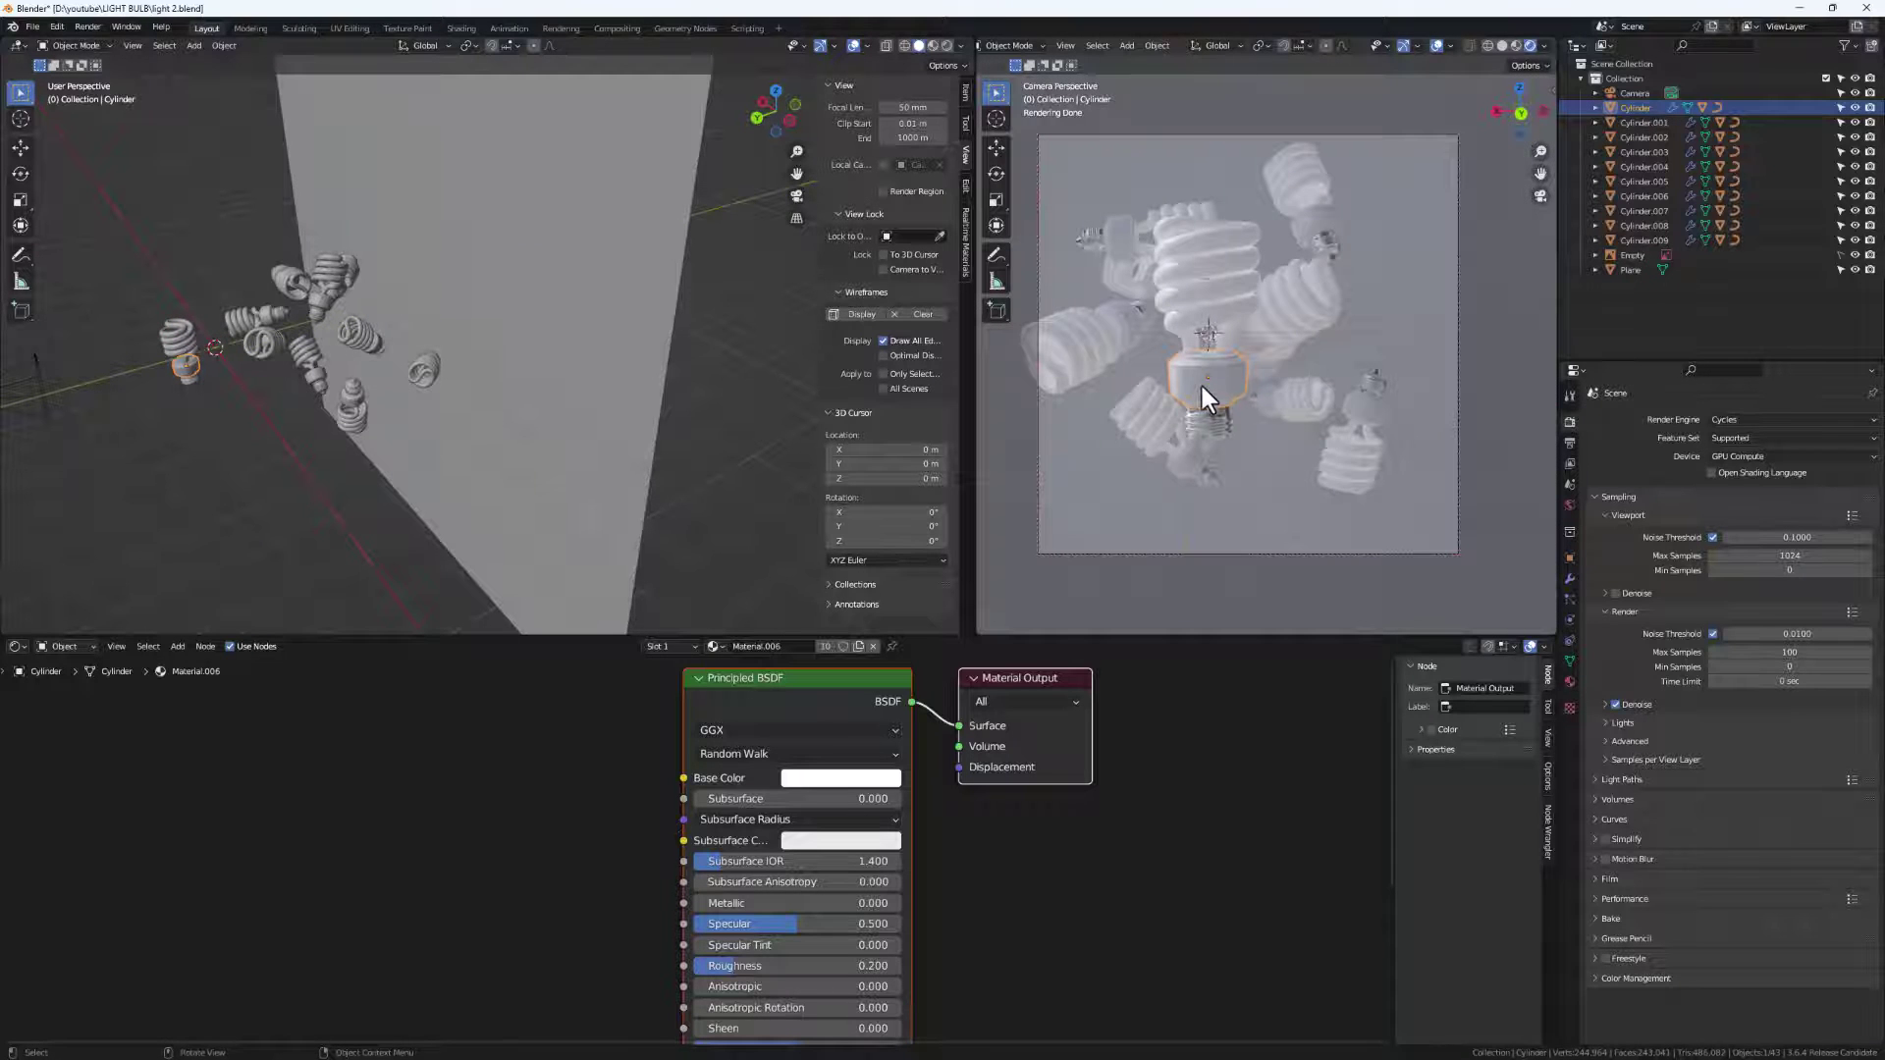
middle_click_drag(1202, 386, 1249, 379, "shift")
Move the topmost right-hand copy farther right and slightly down, toward the camera frame's right edge.
middle_click_drag(391, 377, 236, 399)
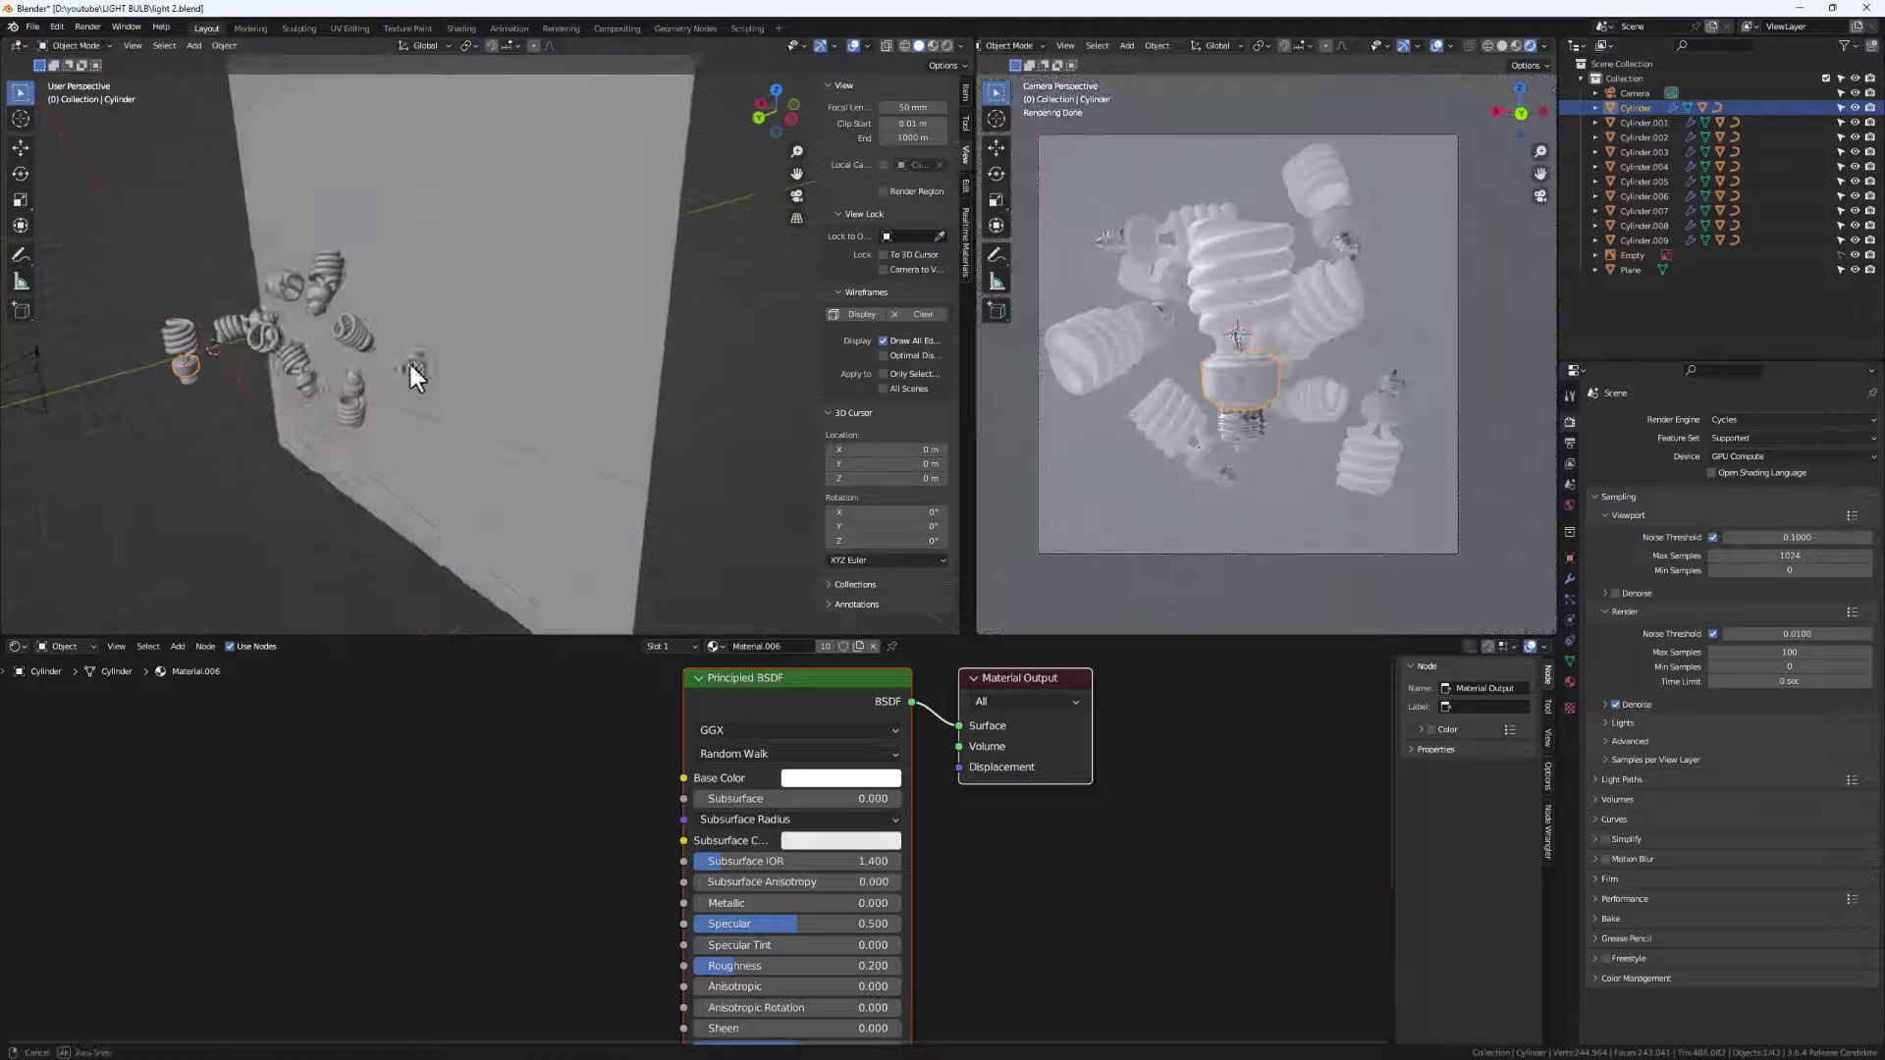
middle_click_drag(314, 339, 4, 368)
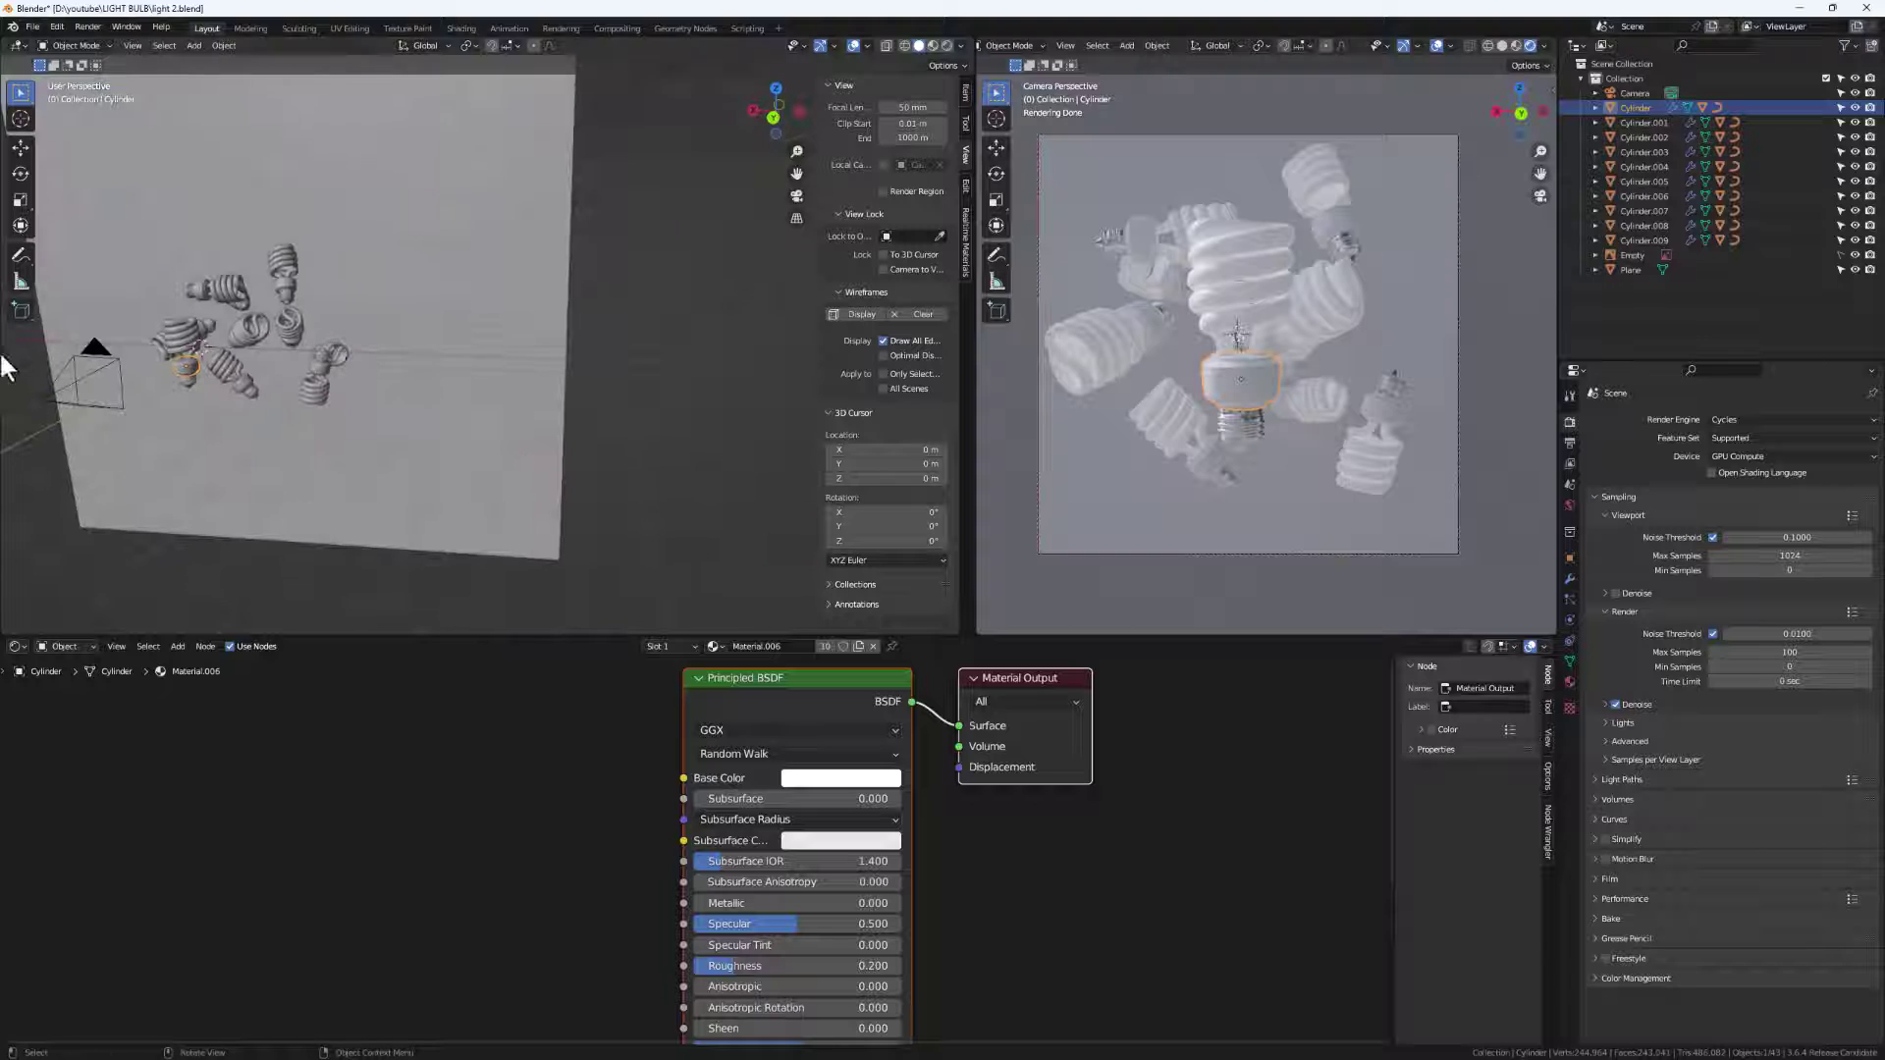
left_click(285, 290)
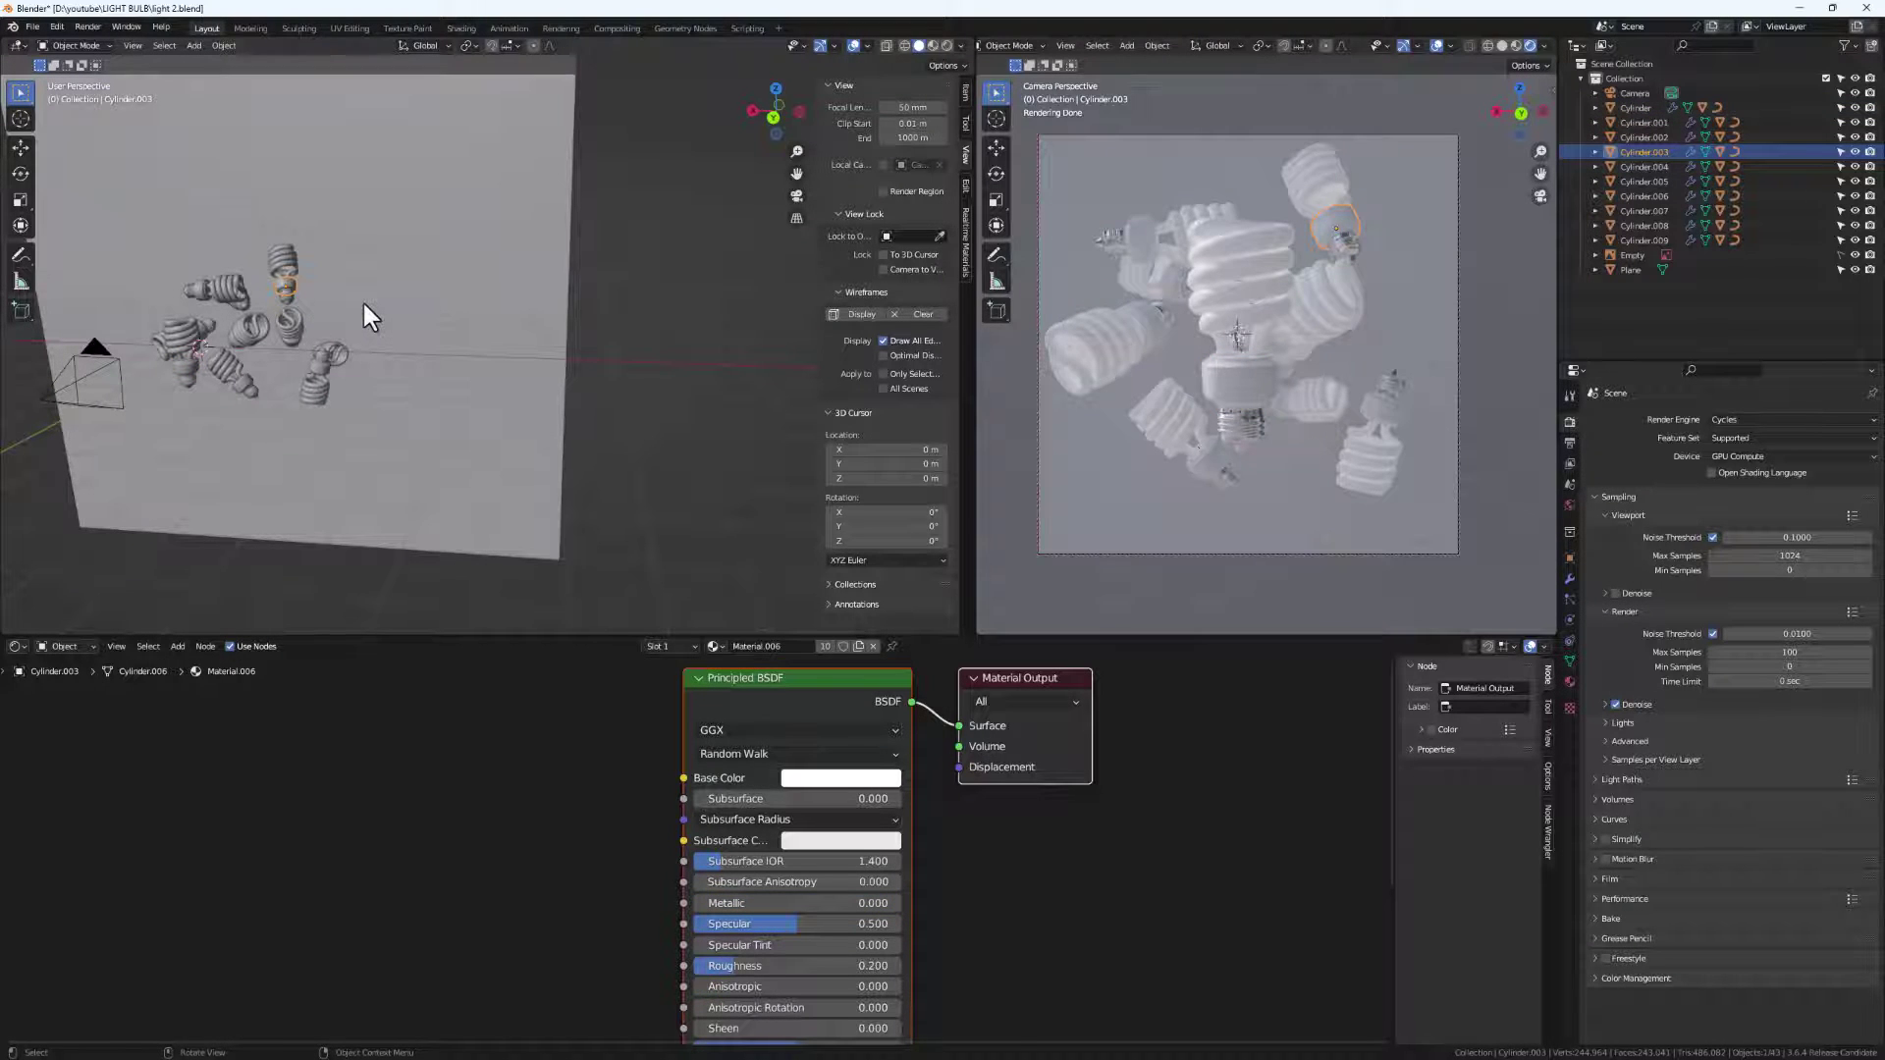
key("g")
left_click(395, 308)
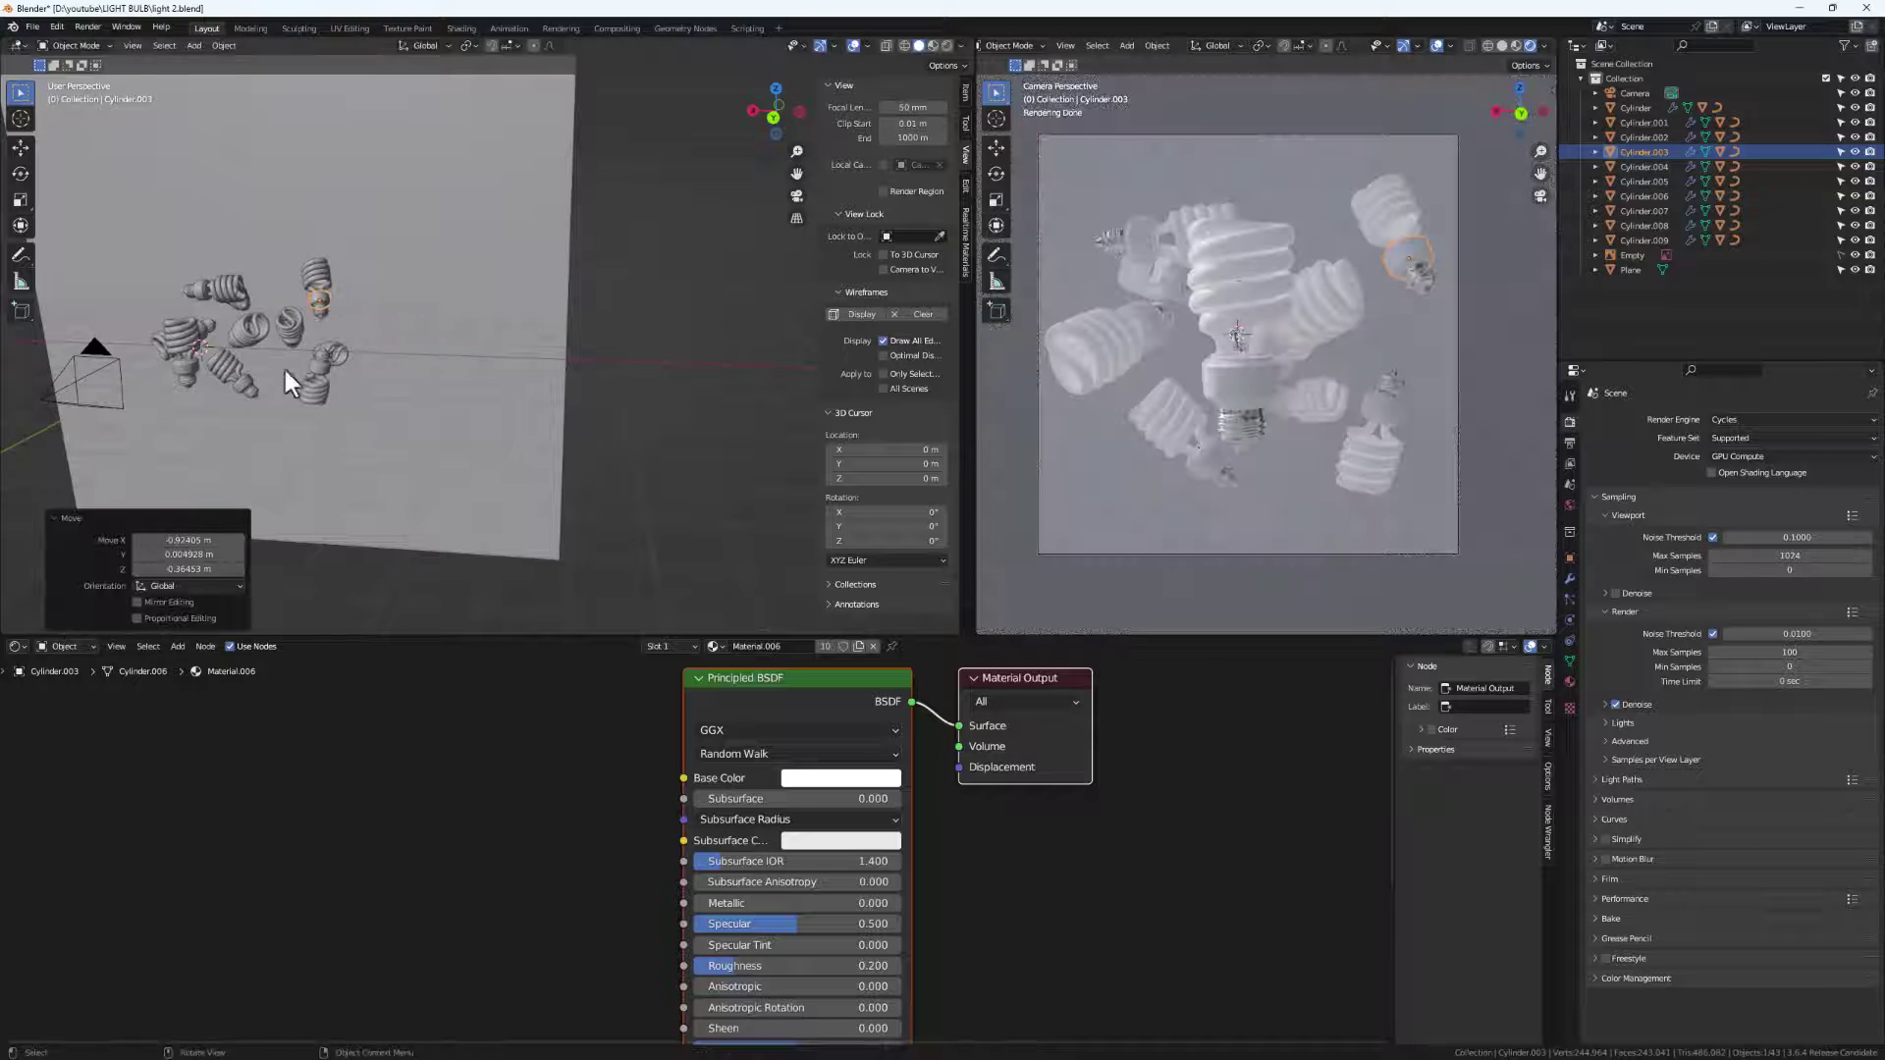
Move the copy beside the original's base out to the lower-left corner of the camera frame.
left_click(249, 385)
key("g")
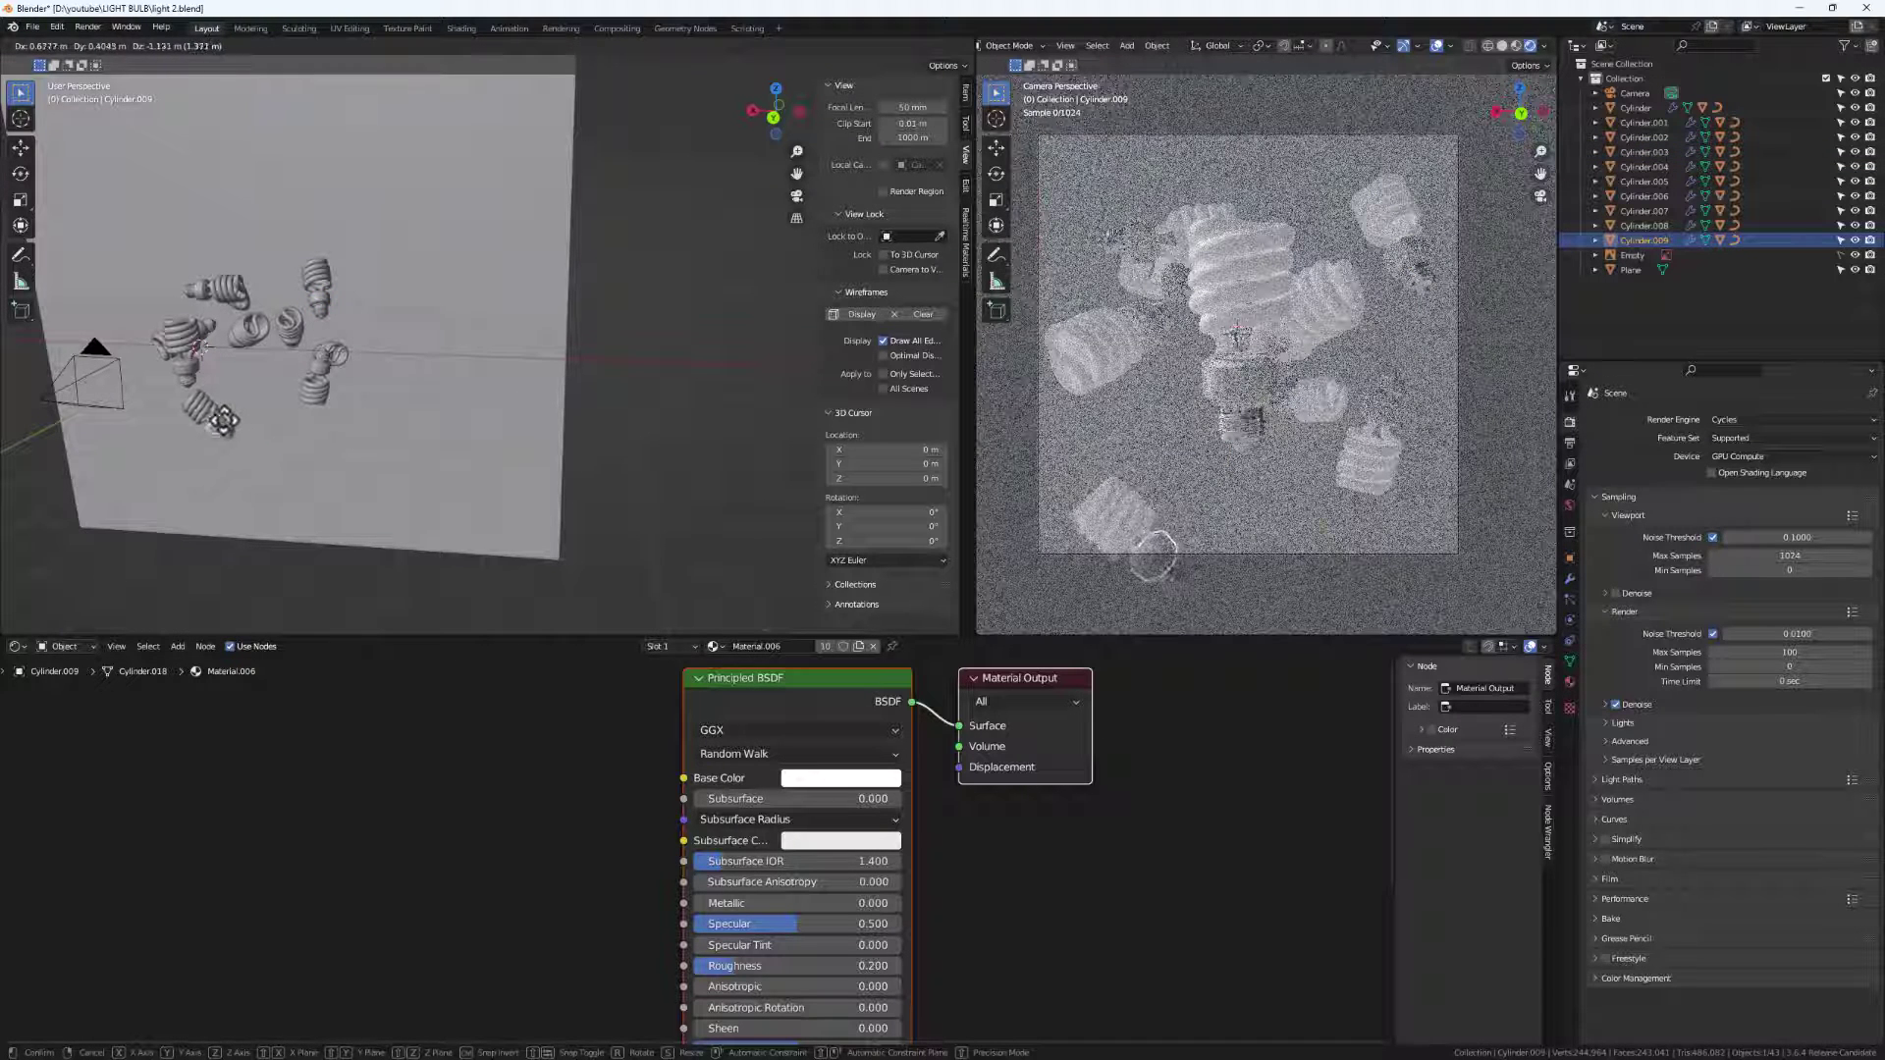
left_click(224, 402)
Raise the upper-left copy toward the frame's top and lower the copy right of the original toward its base.
middle_click_drag(224, 402, 216, 284)
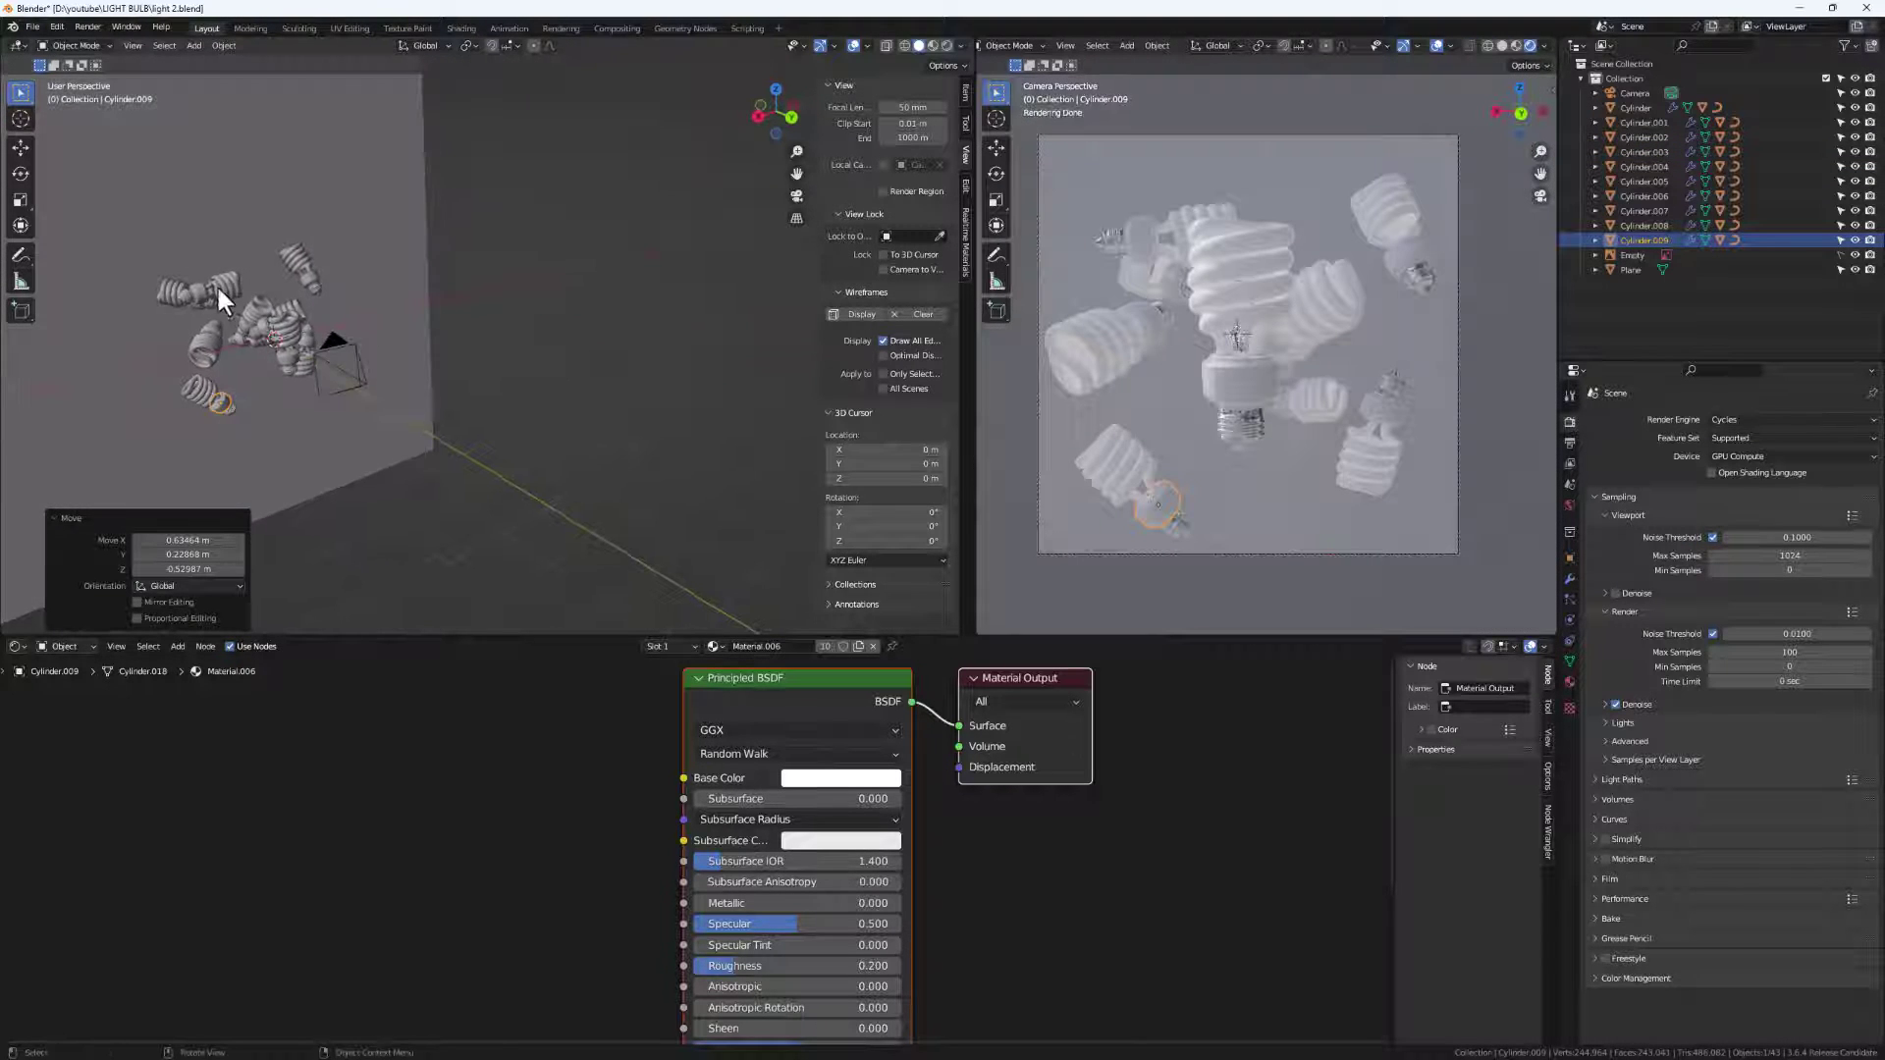
left_click(188, 291)
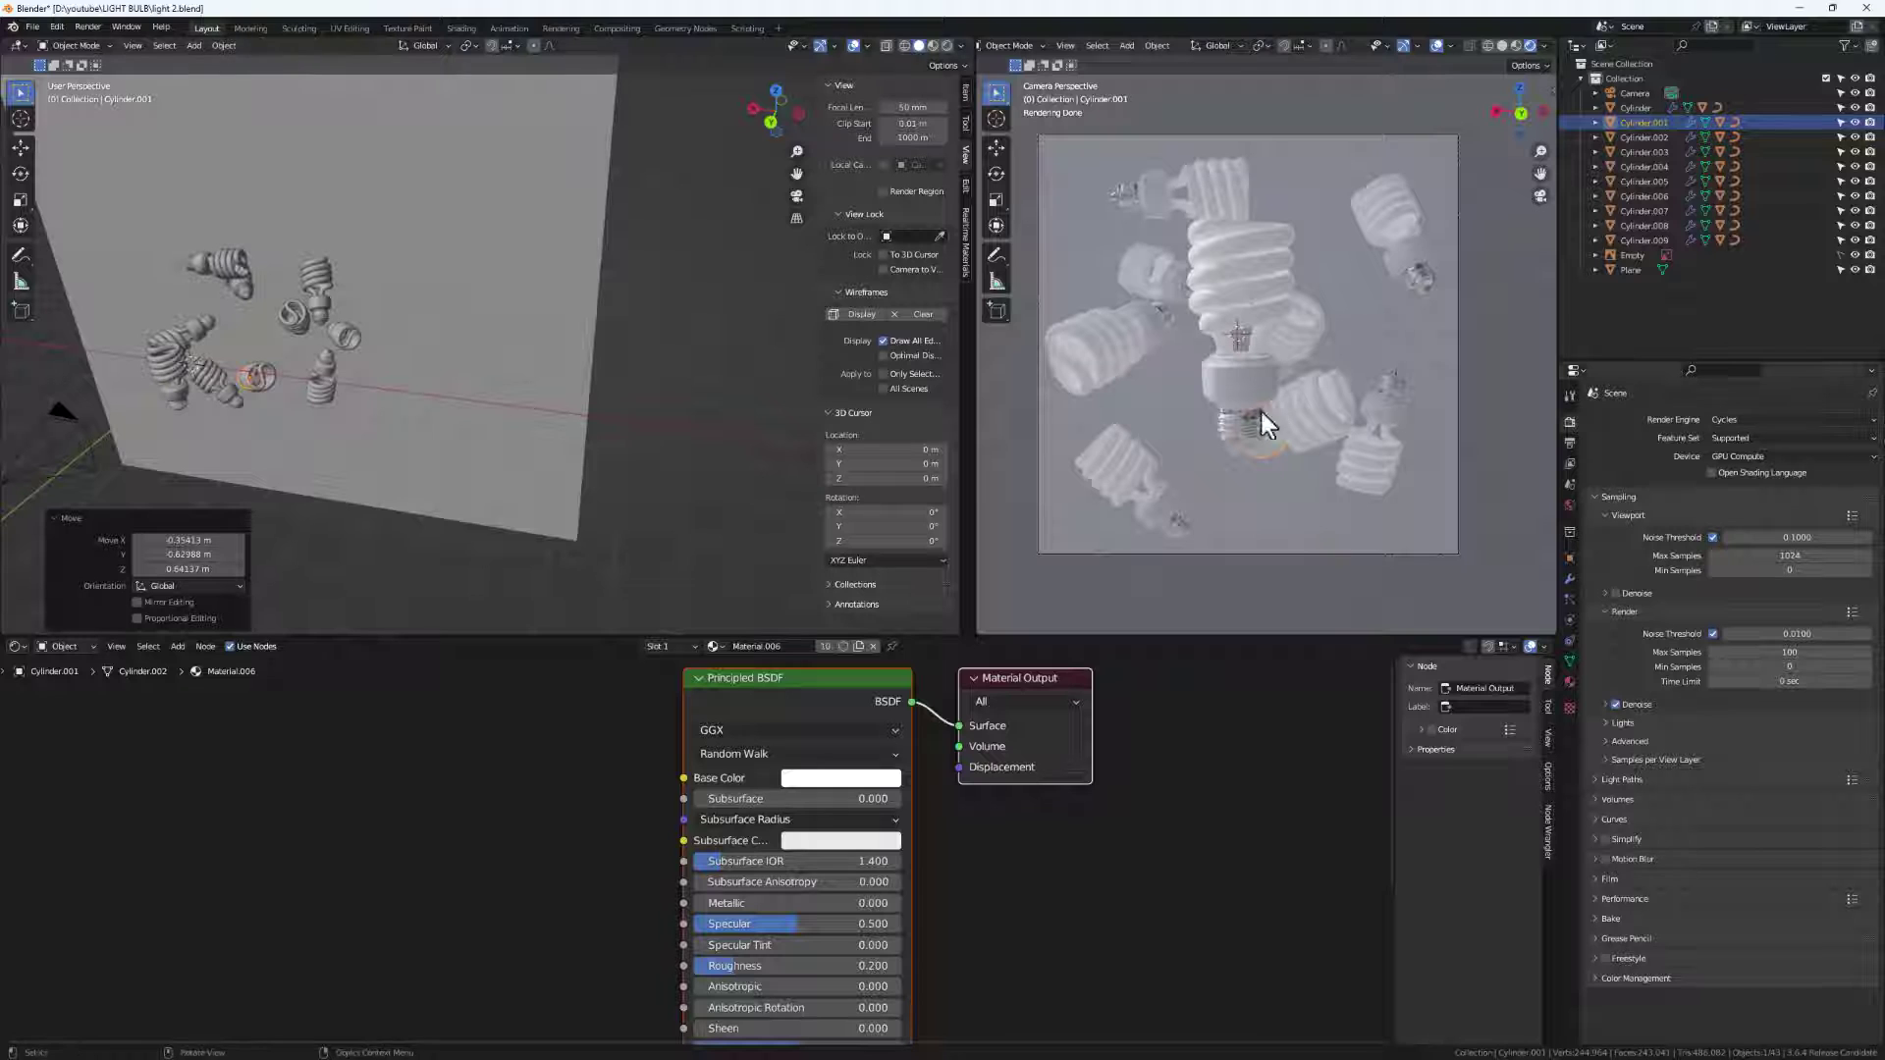
middle_click_drag(379, 357, 271, 433)
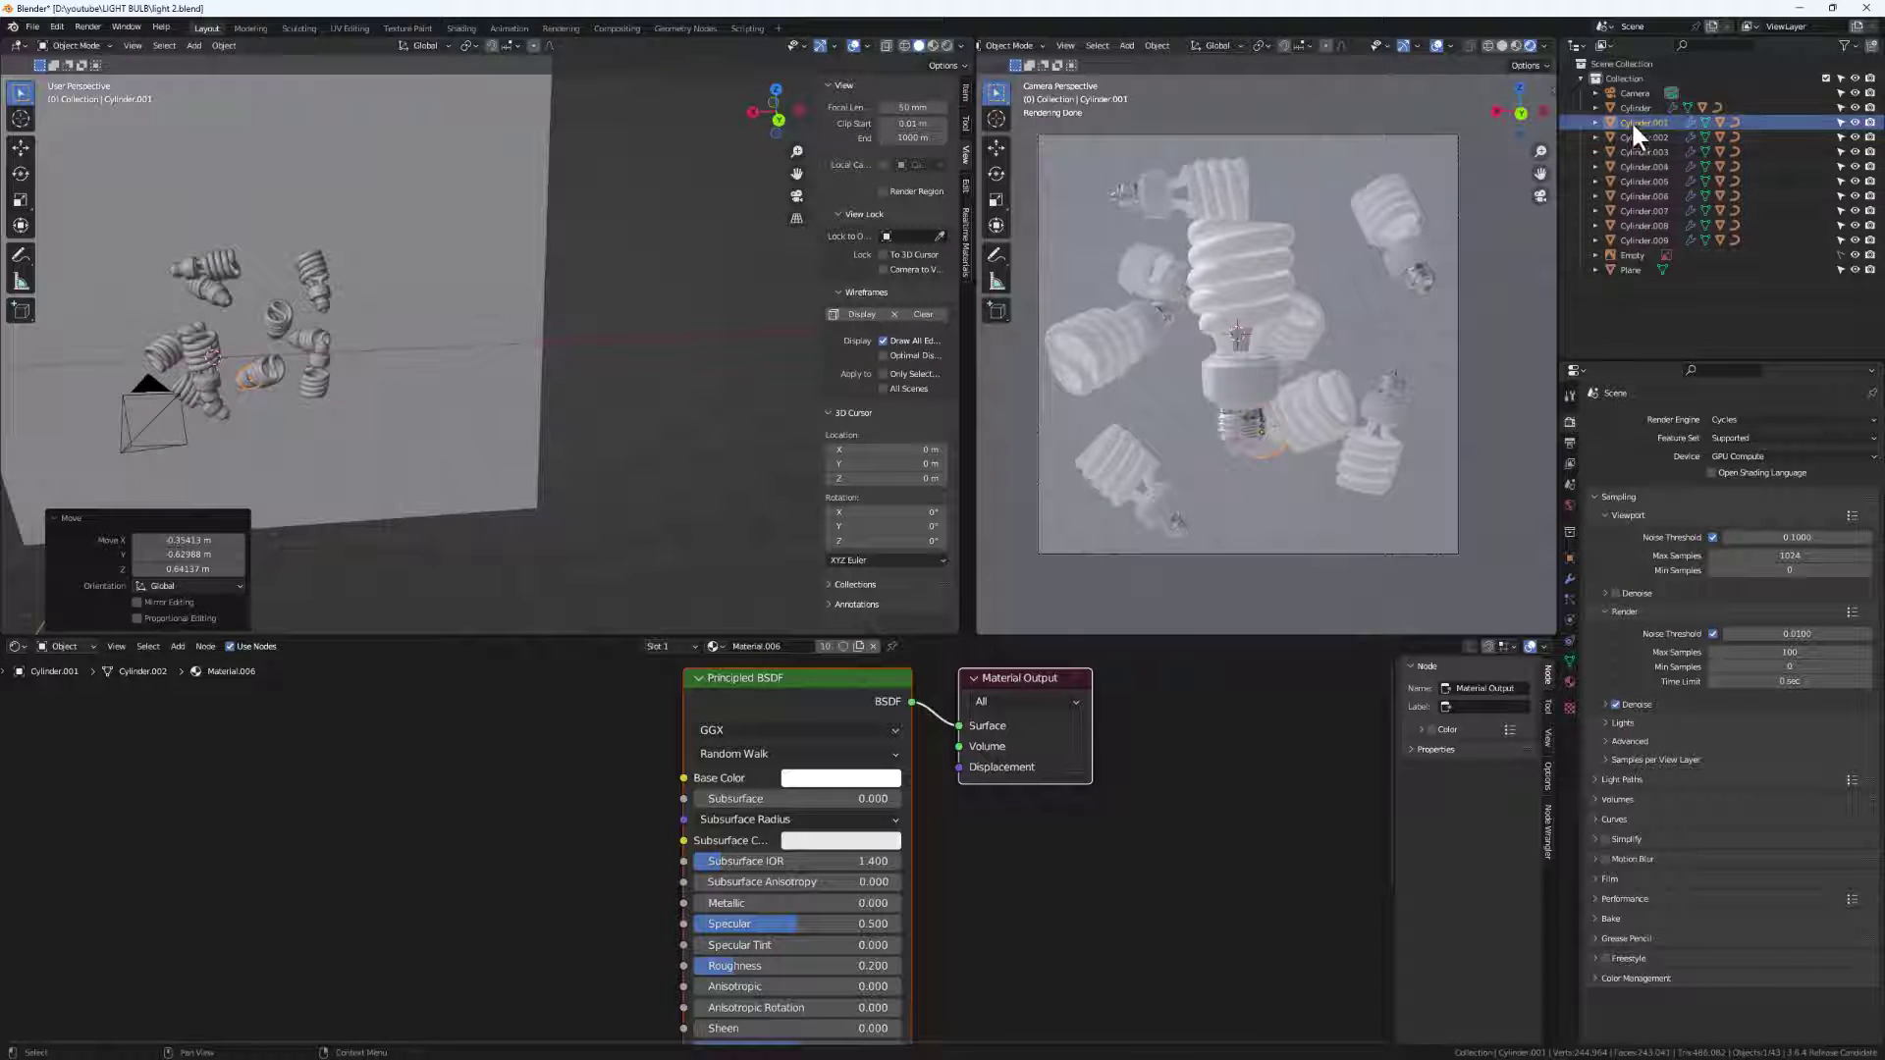
Enable the camera's depth of field, focused on the original bulb's spiral, with an F-Stop of 0.9.
left_click(1637, 92)
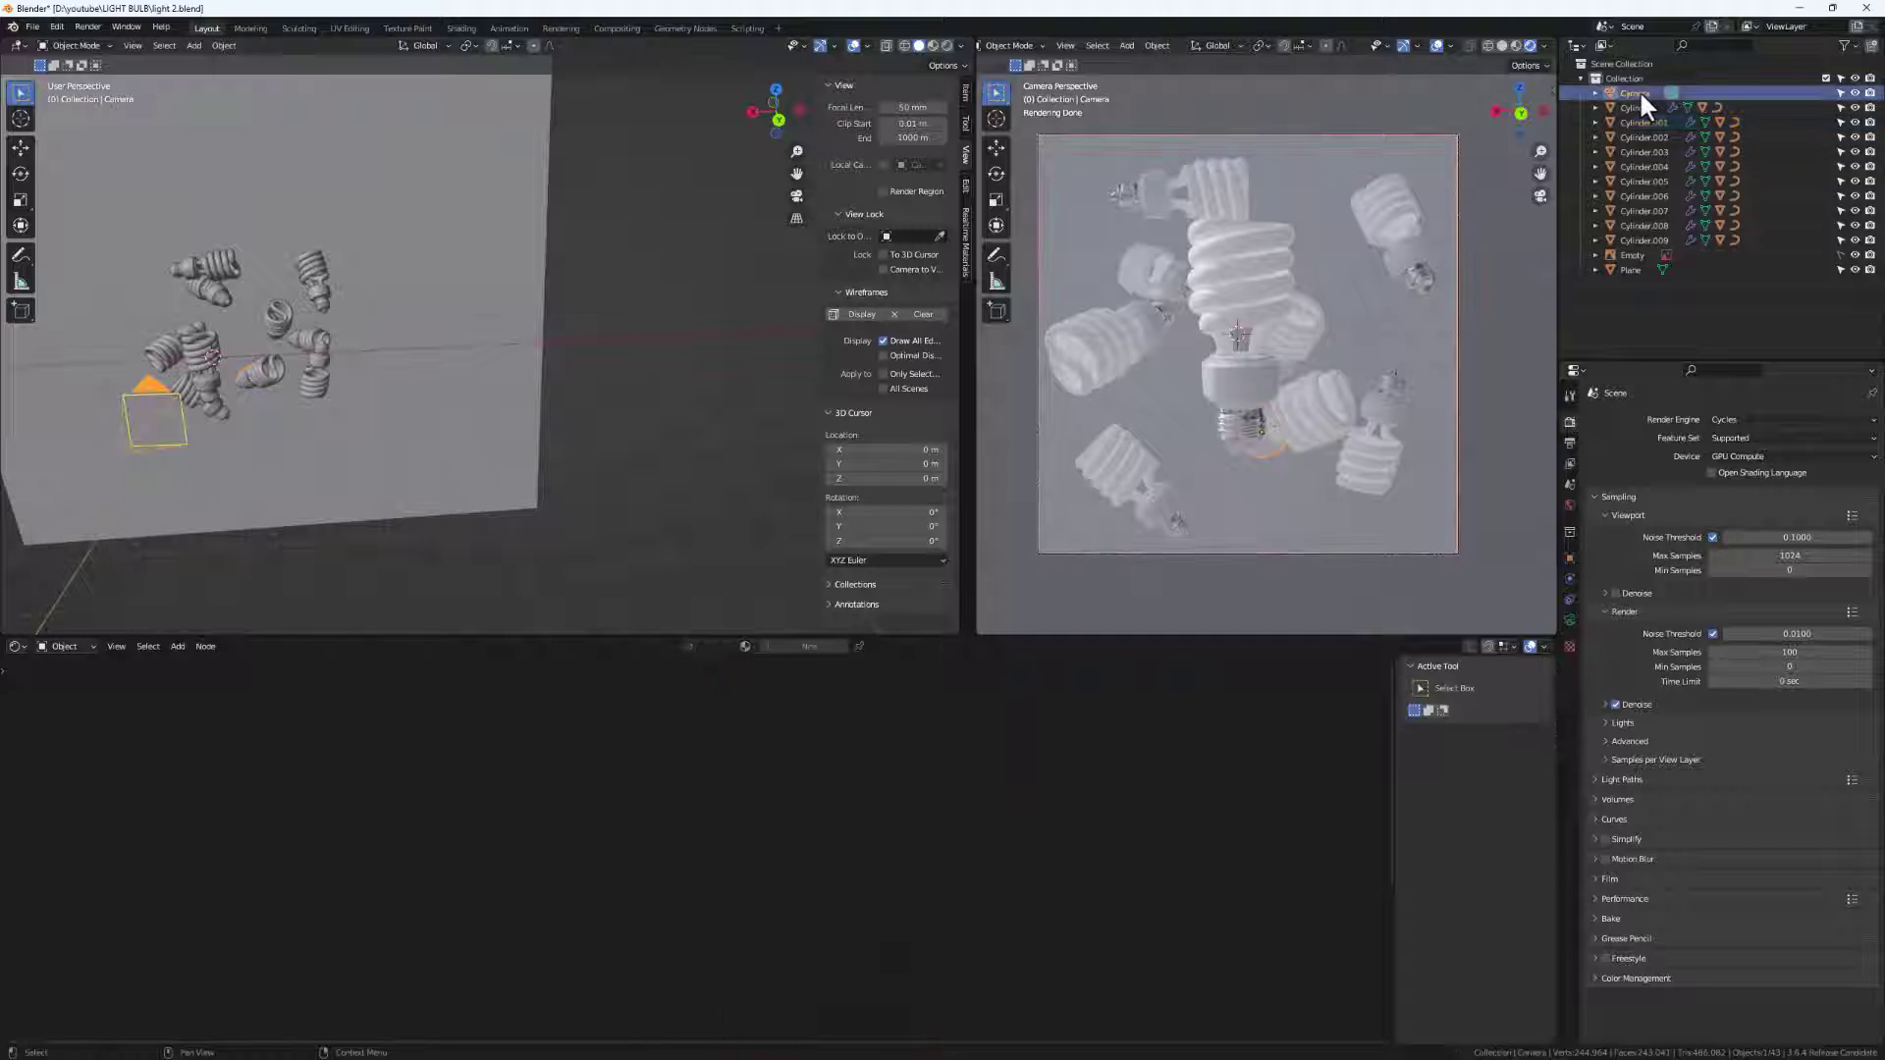
left_click(1569, 621)
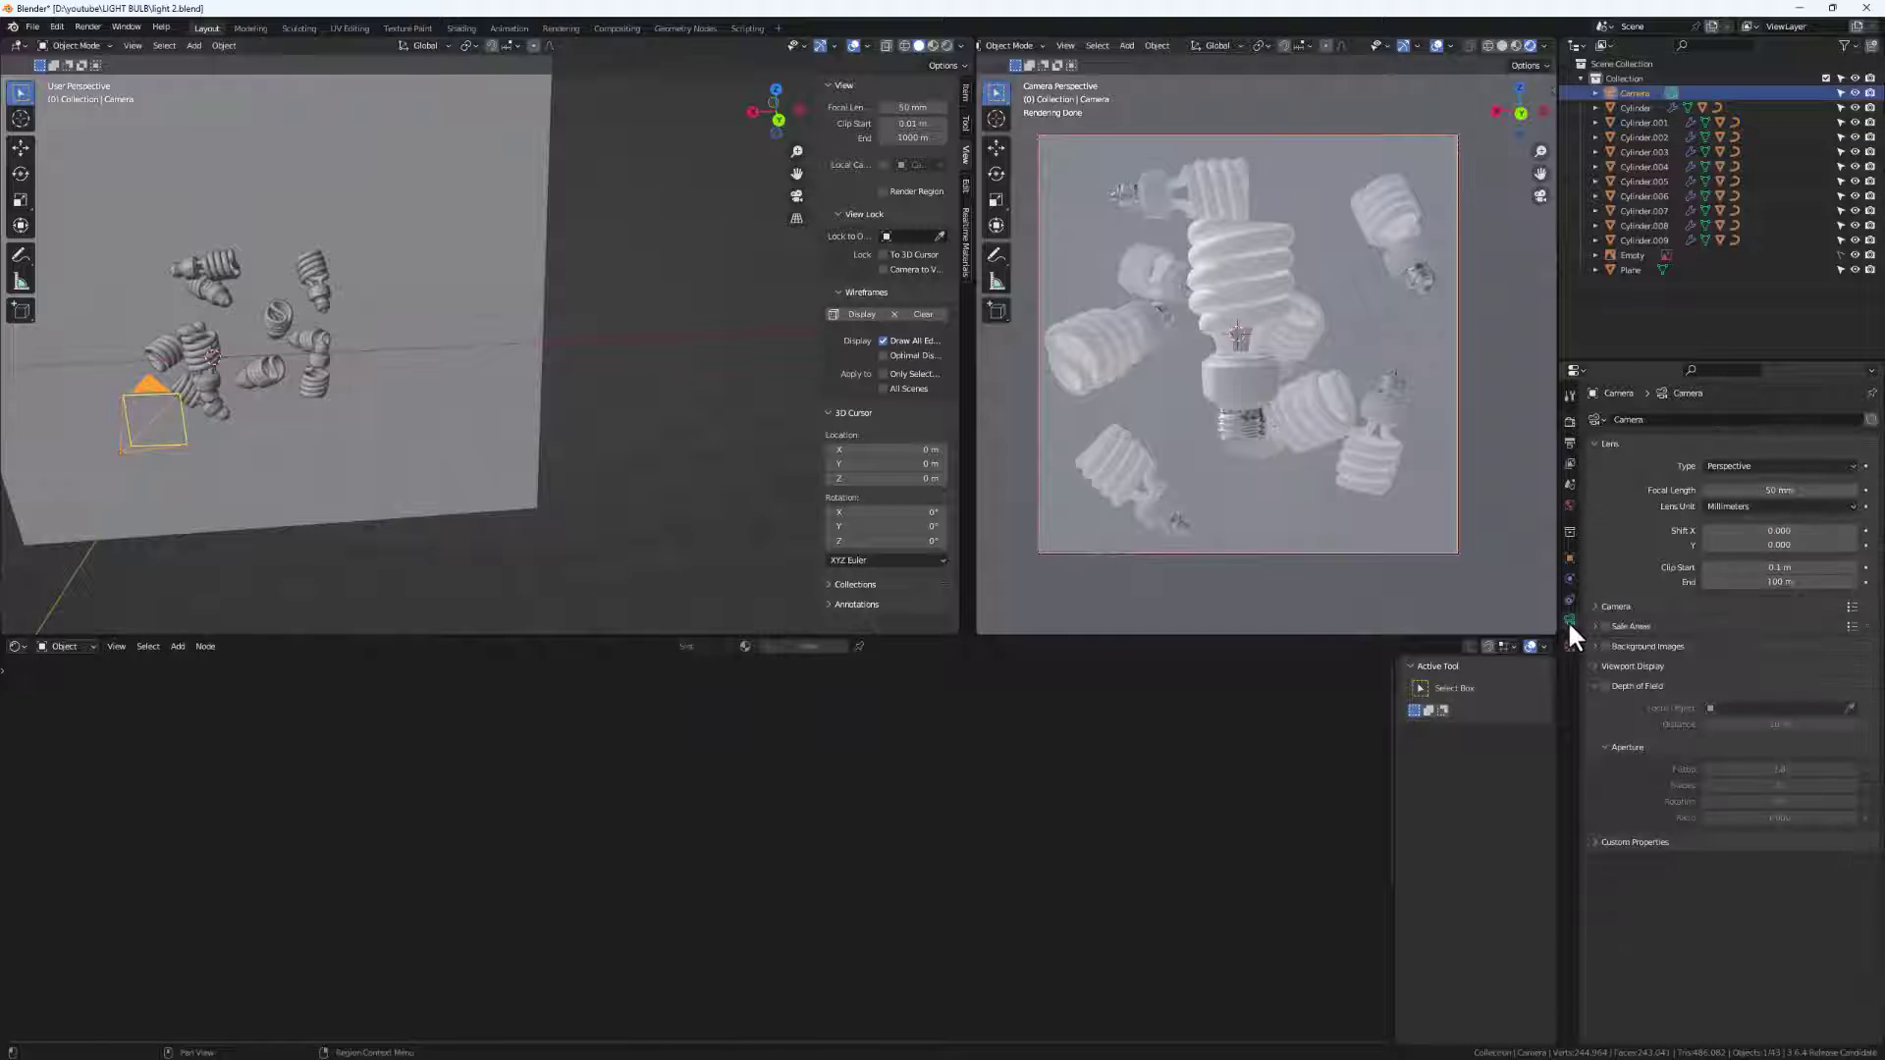
left_click(1605, 686)
left_click(1849, 708)
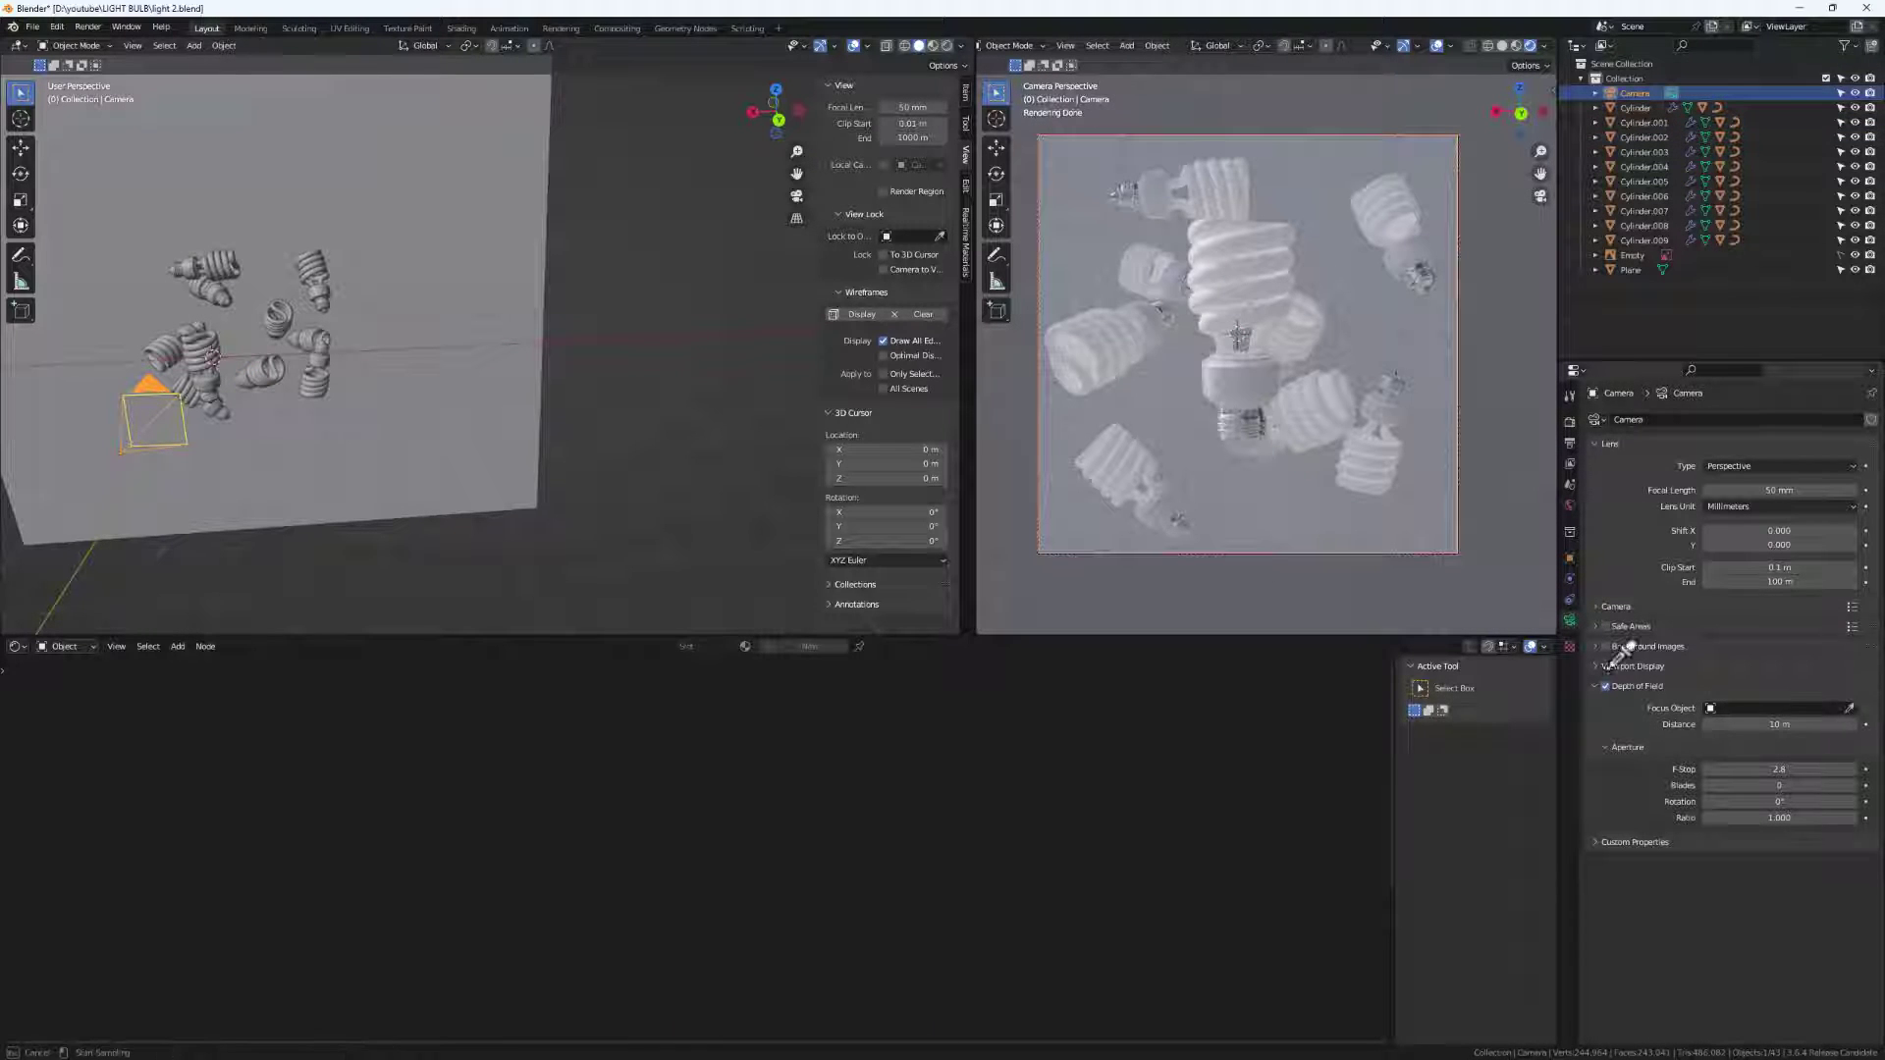
left_click(201, 355)
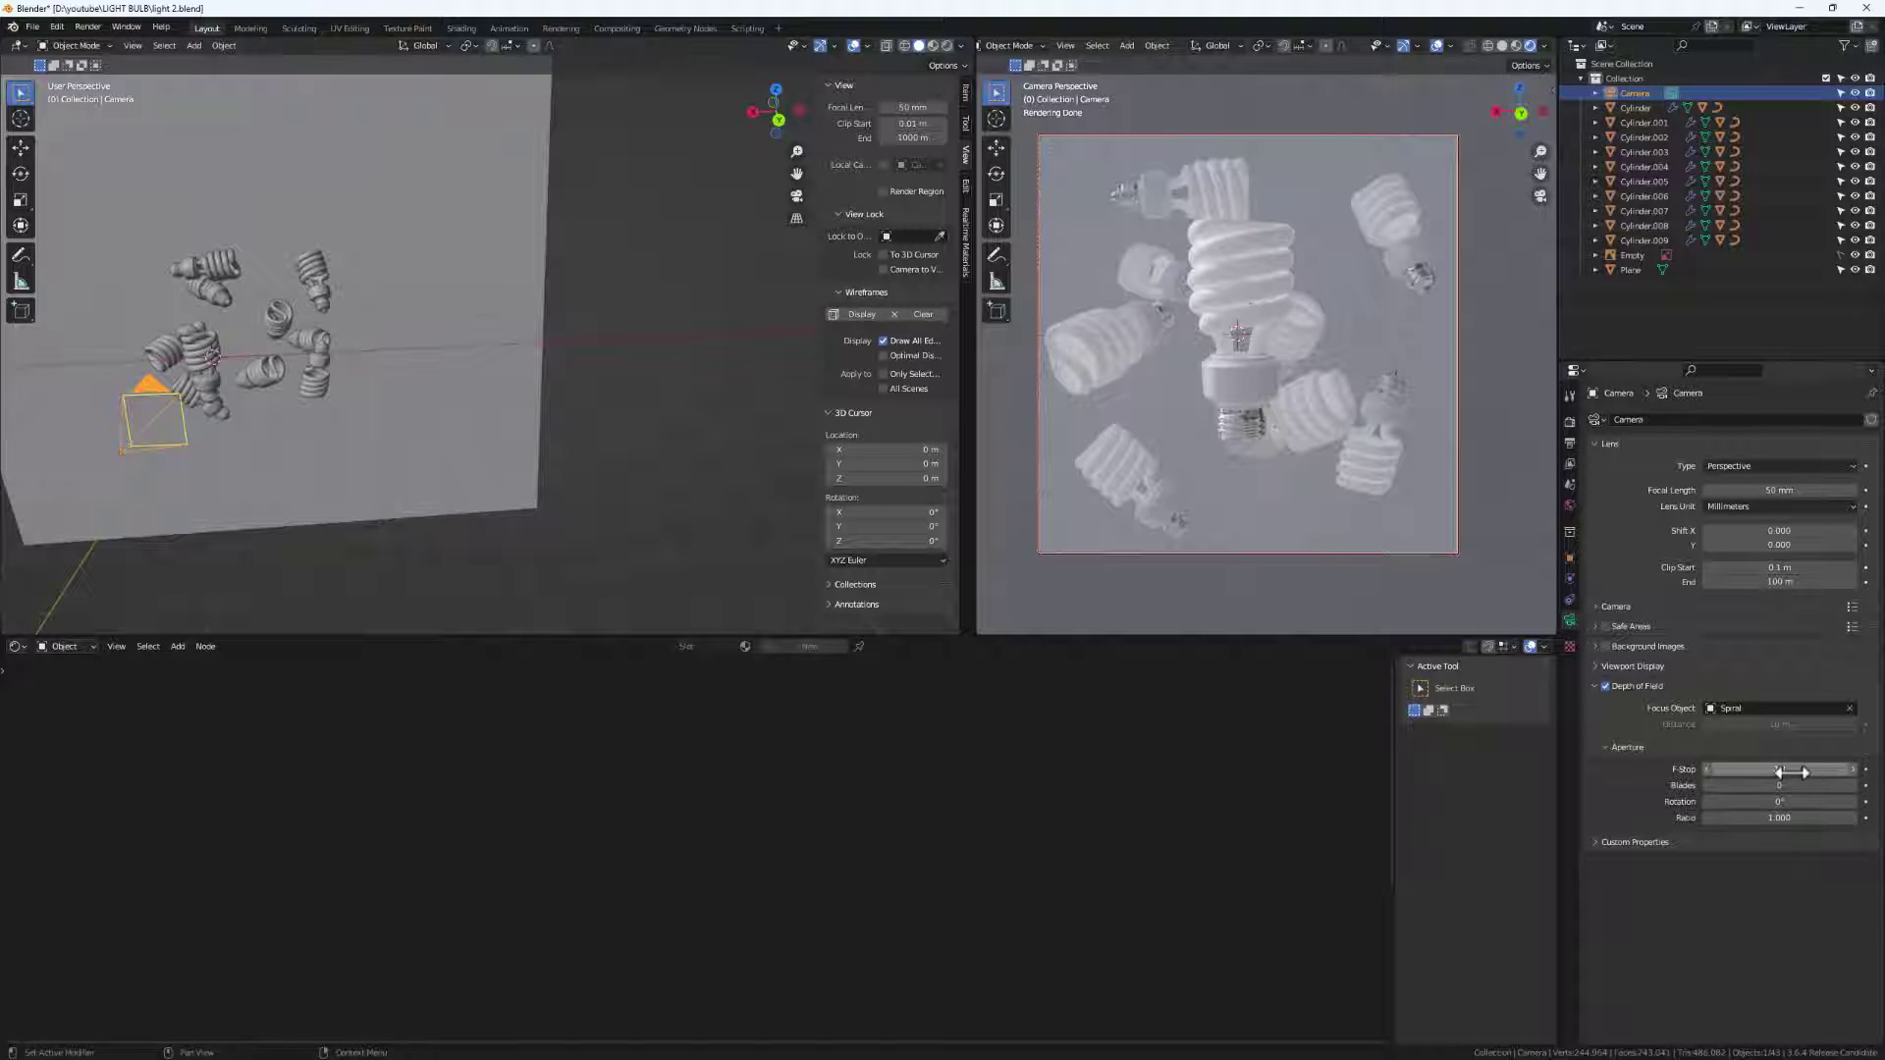
left_click_drag(1804, 772, 1761, 772)
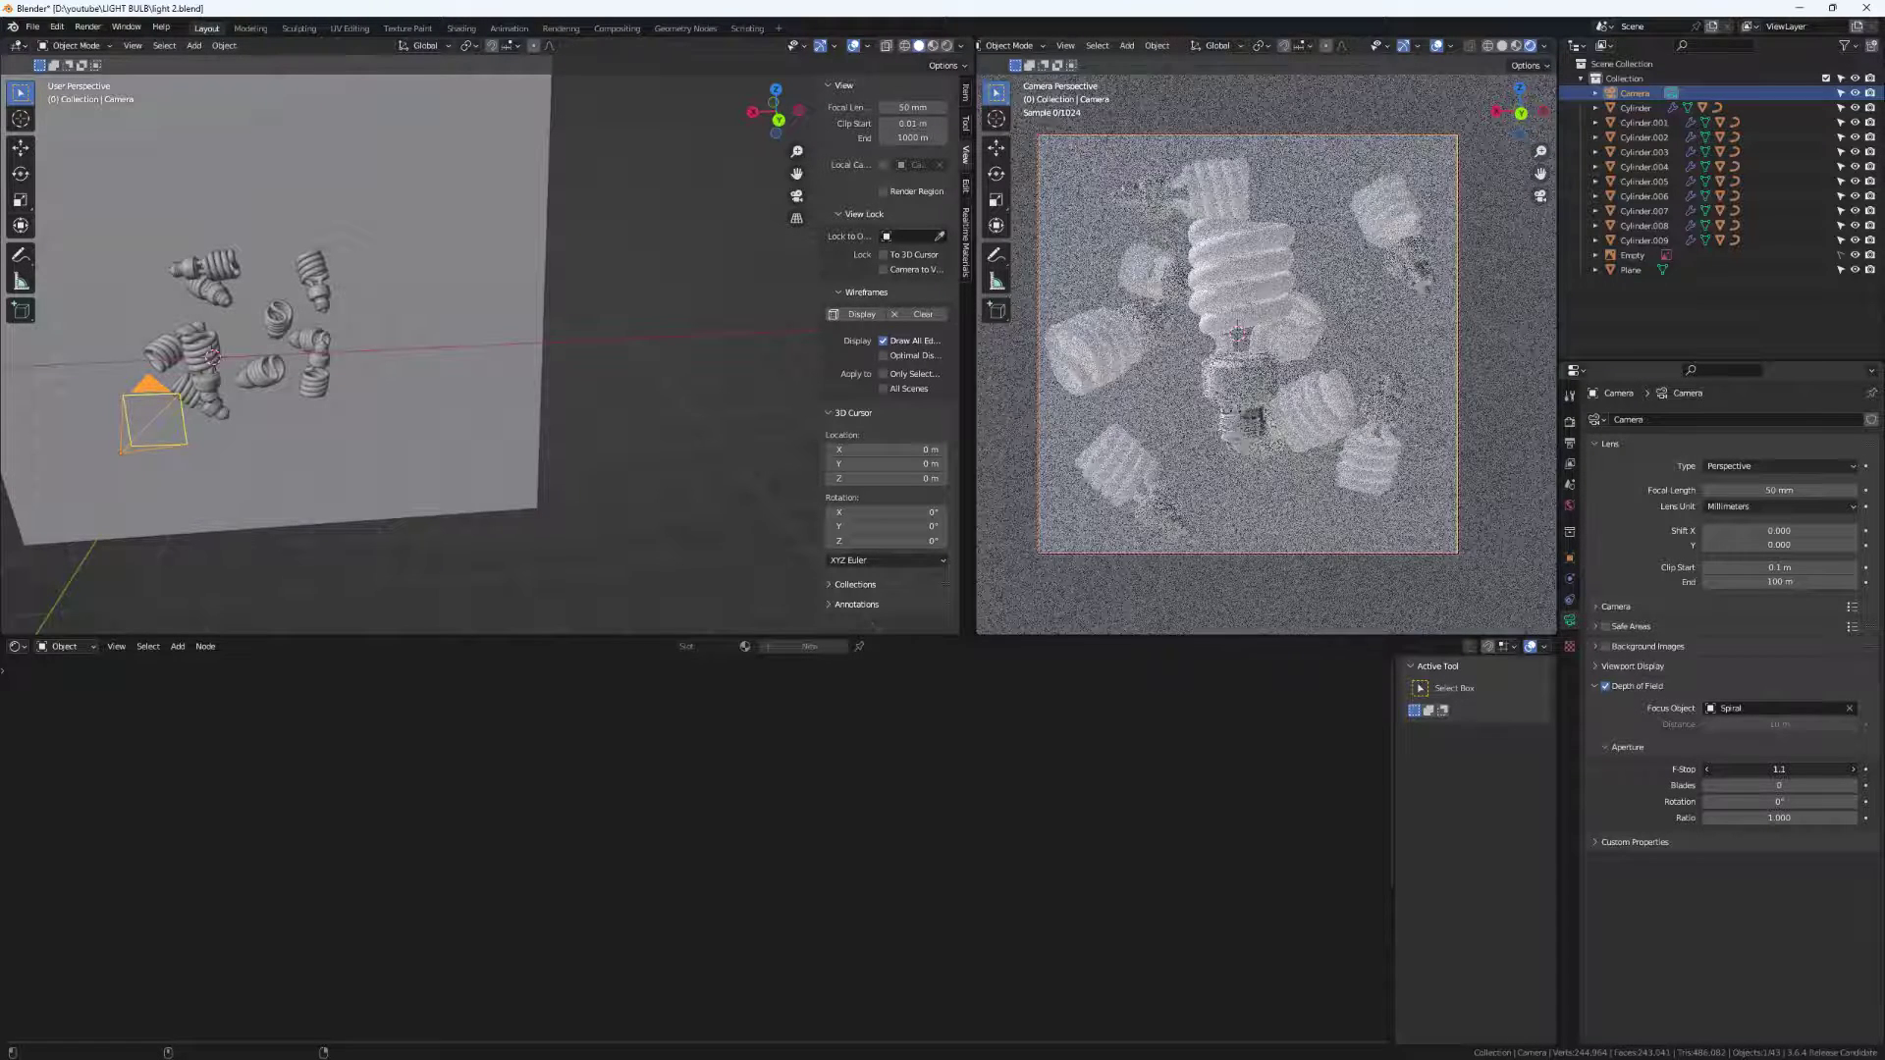
left_click_drag(1761, 773, 1757, 773)
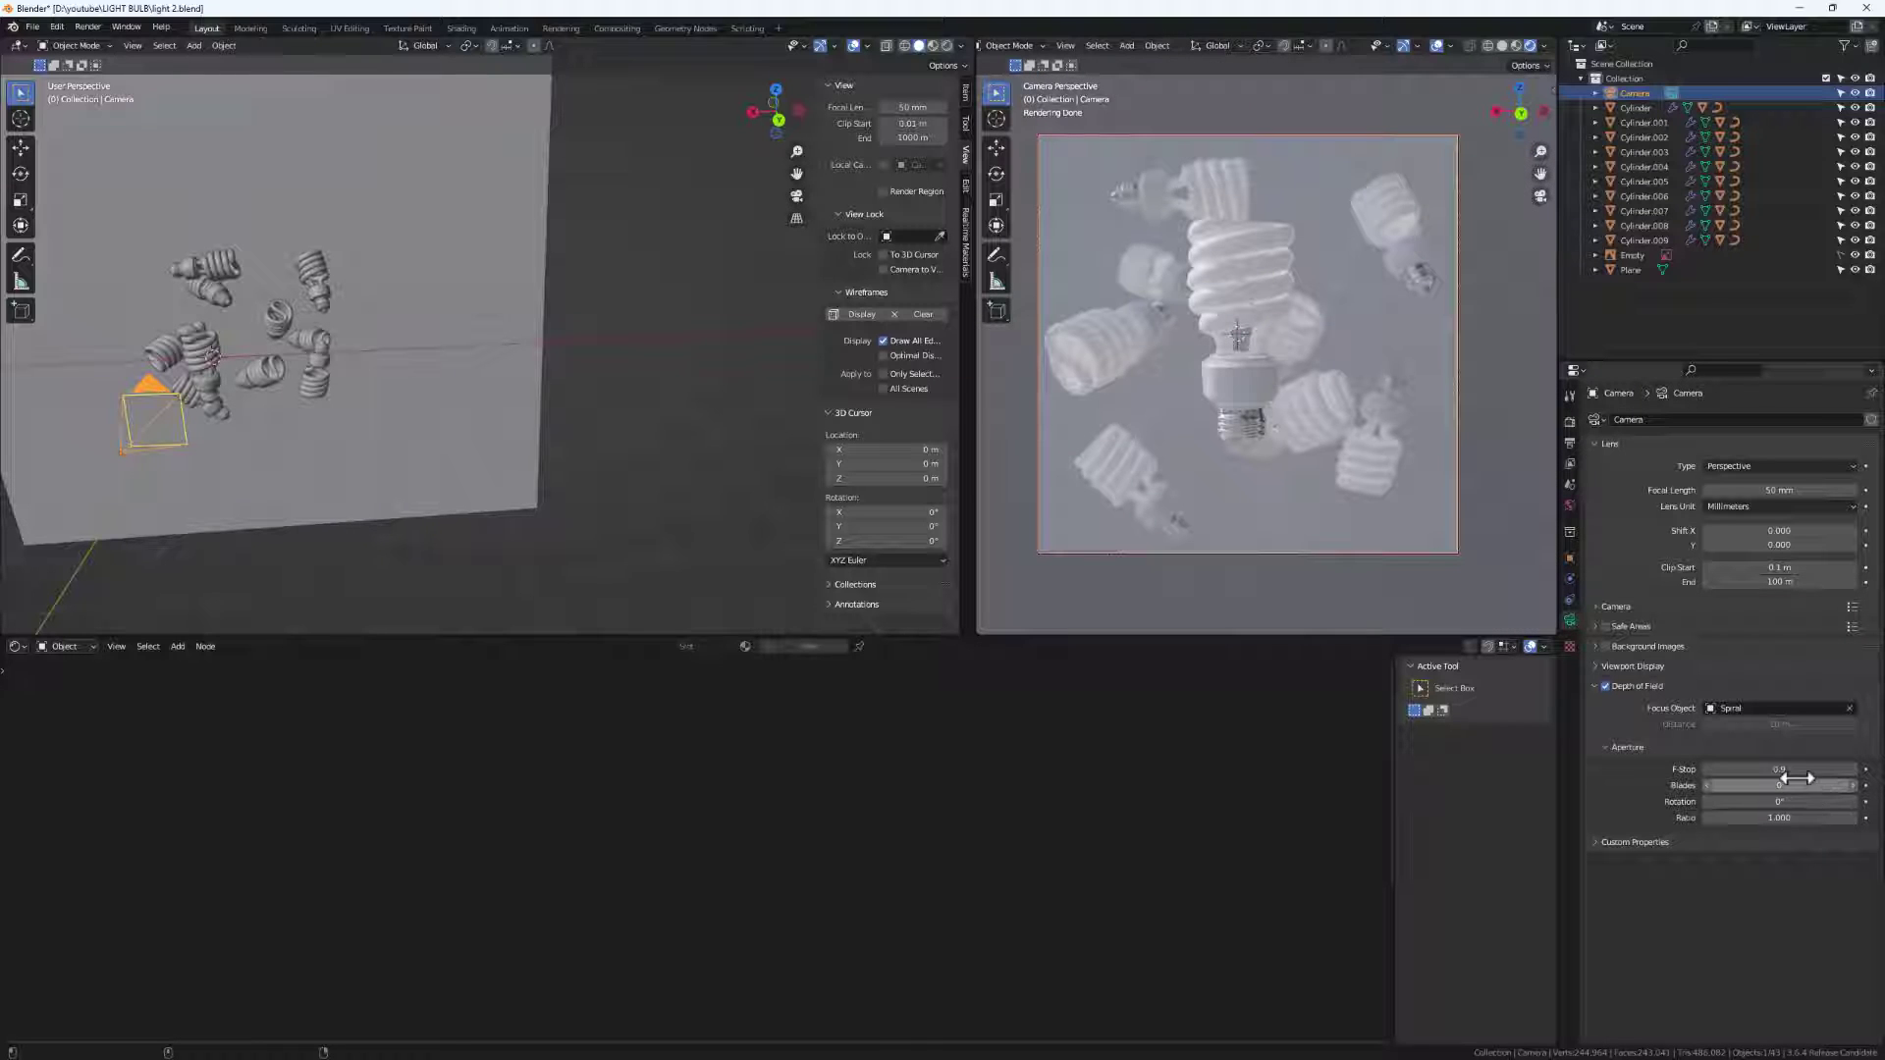
Reframe the camera so the bulbs sit slightly lower and farther right in the frame, and select the original's spiral.
middle_click_drag(1261, 356, 1292, 367, "shift")
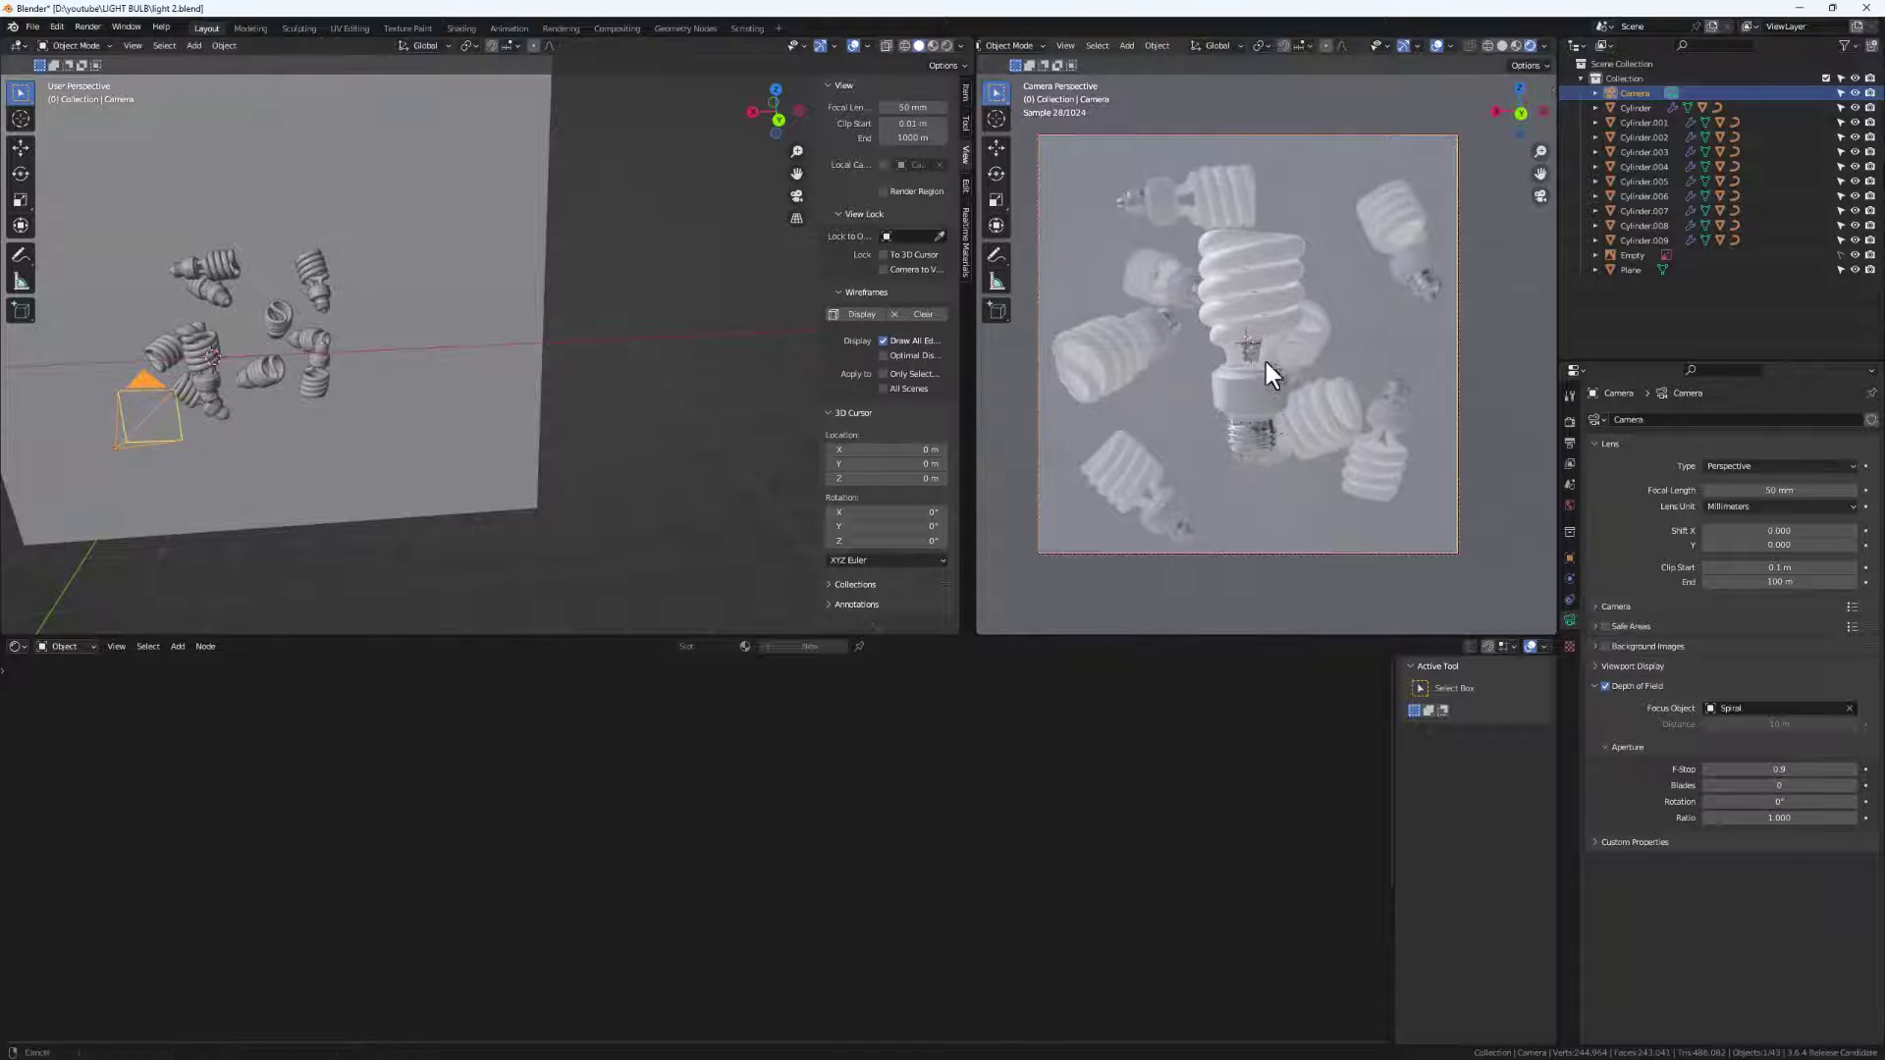
left_click(1278, 358)
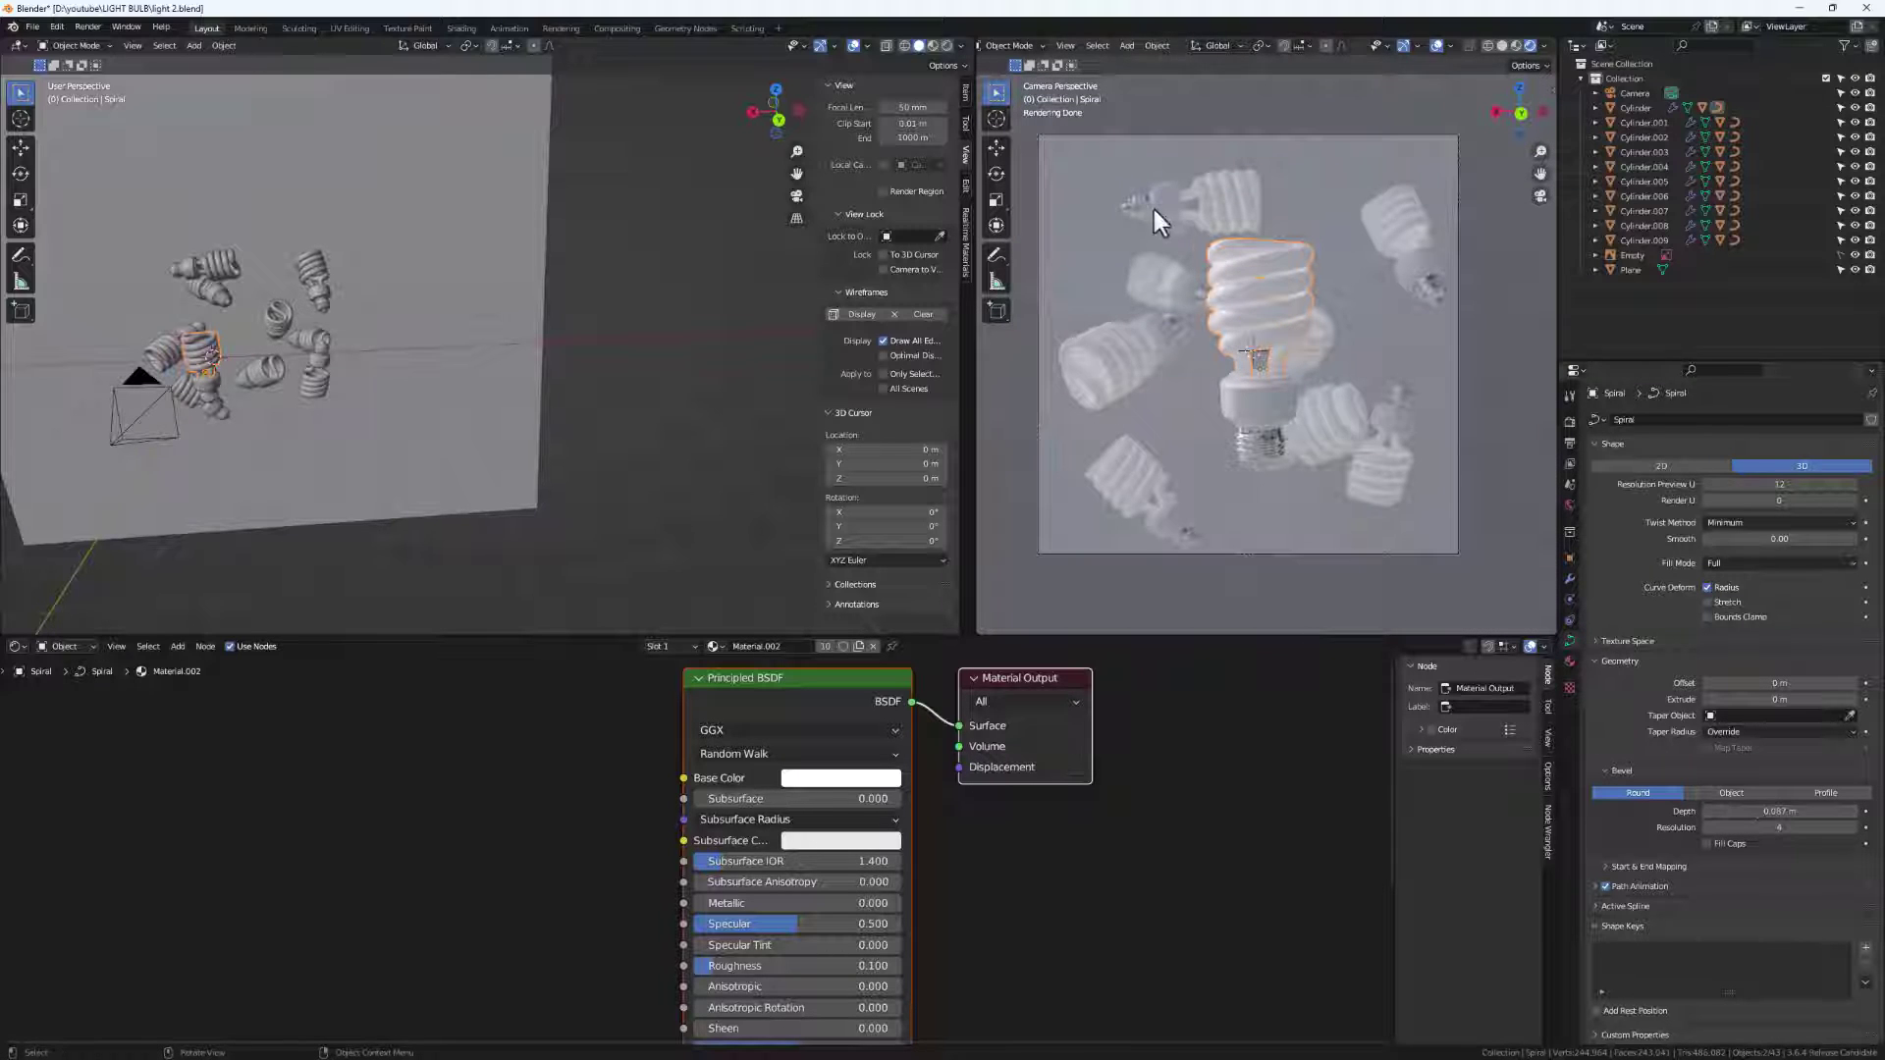
middle_click_drag(246, 388, 438, 383)
scroll(389, 353, "down", 5)
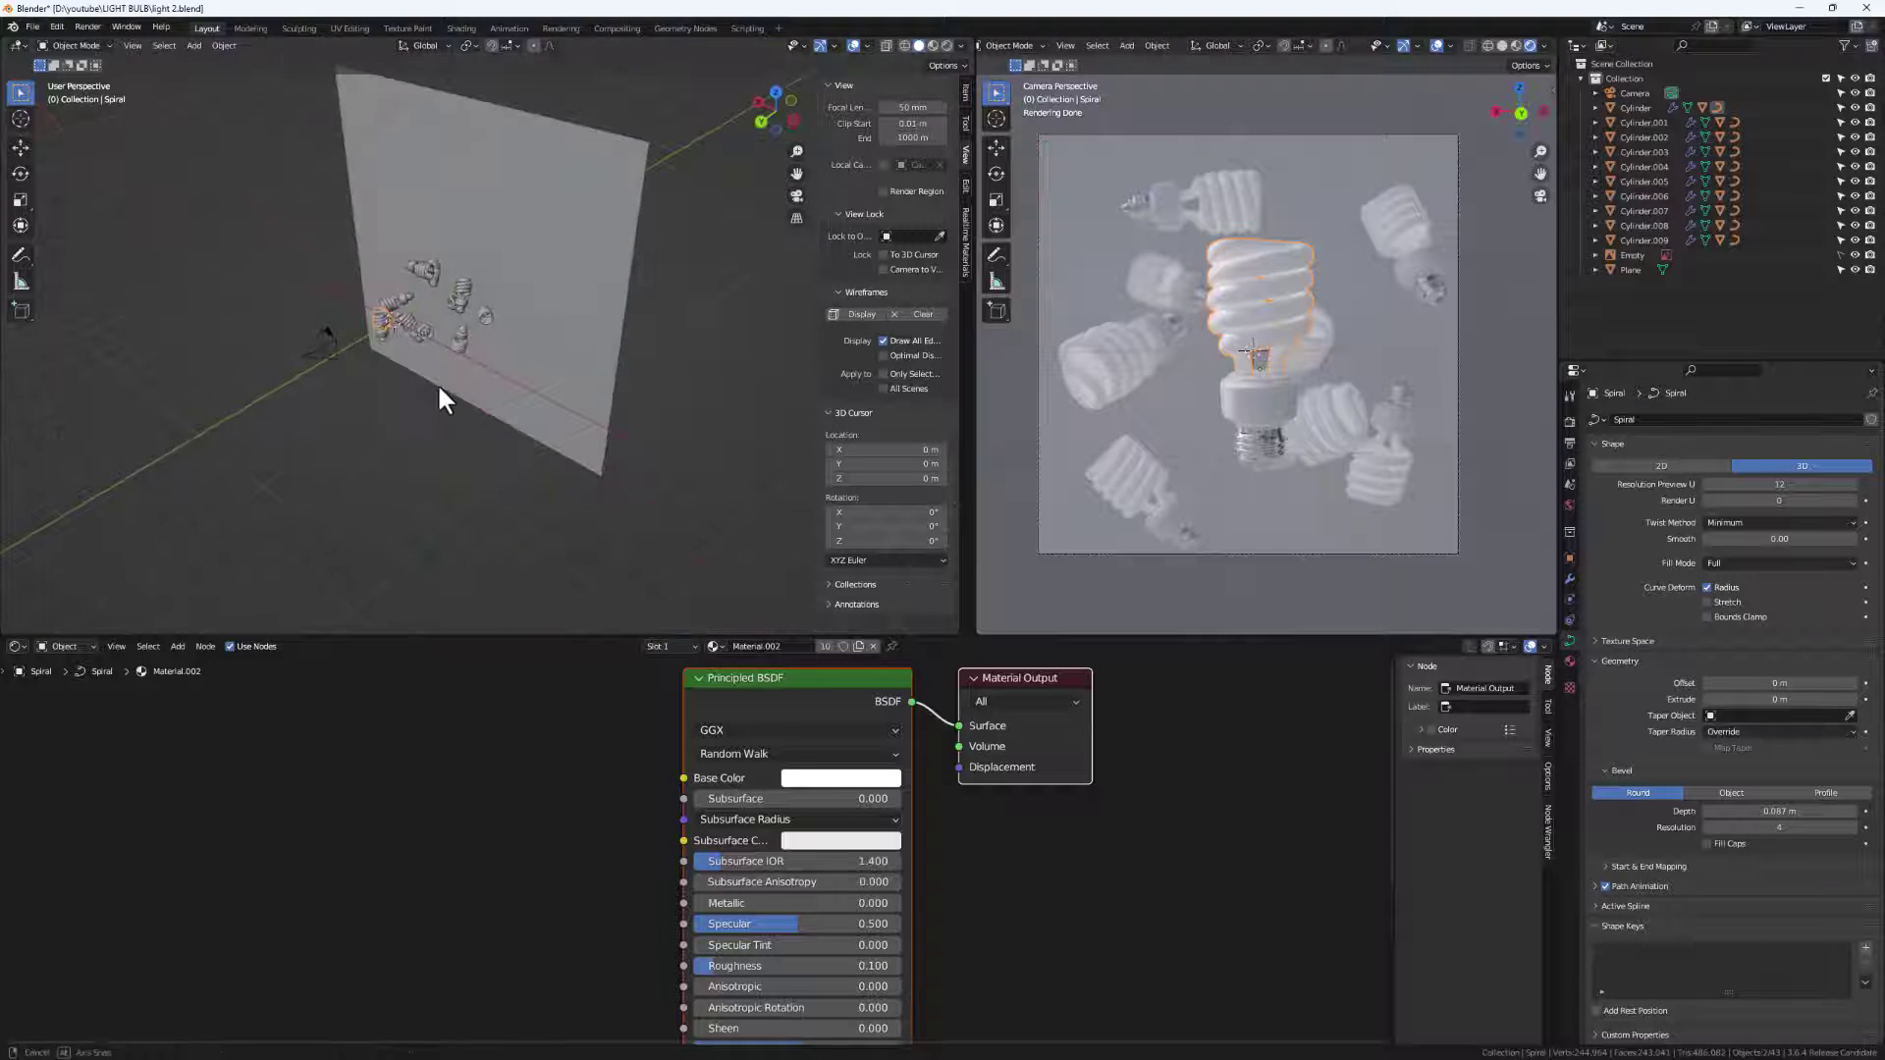
Switch the shader editor to the World nodes and set the Background strength to 0.1.
left_click(80, 648)
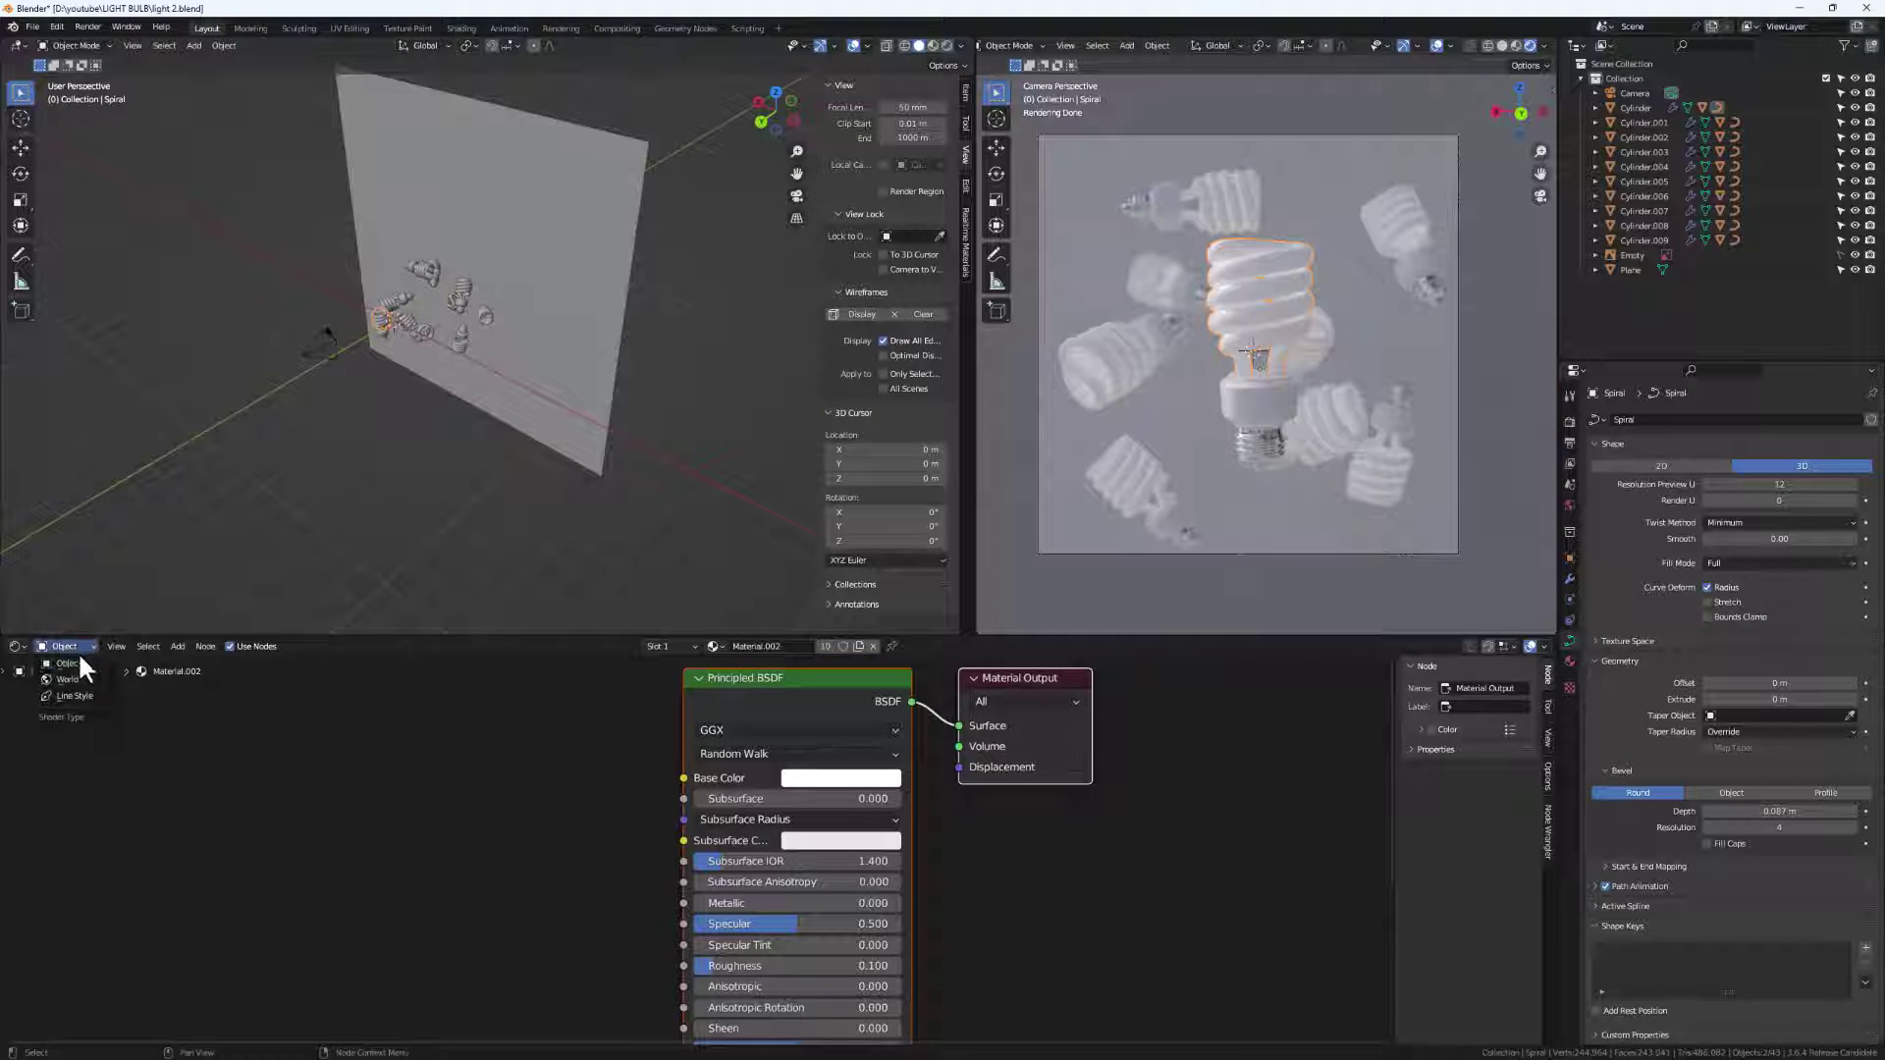
left_click(71, 677)
middle_click_drag(701, 833, 891, 854)
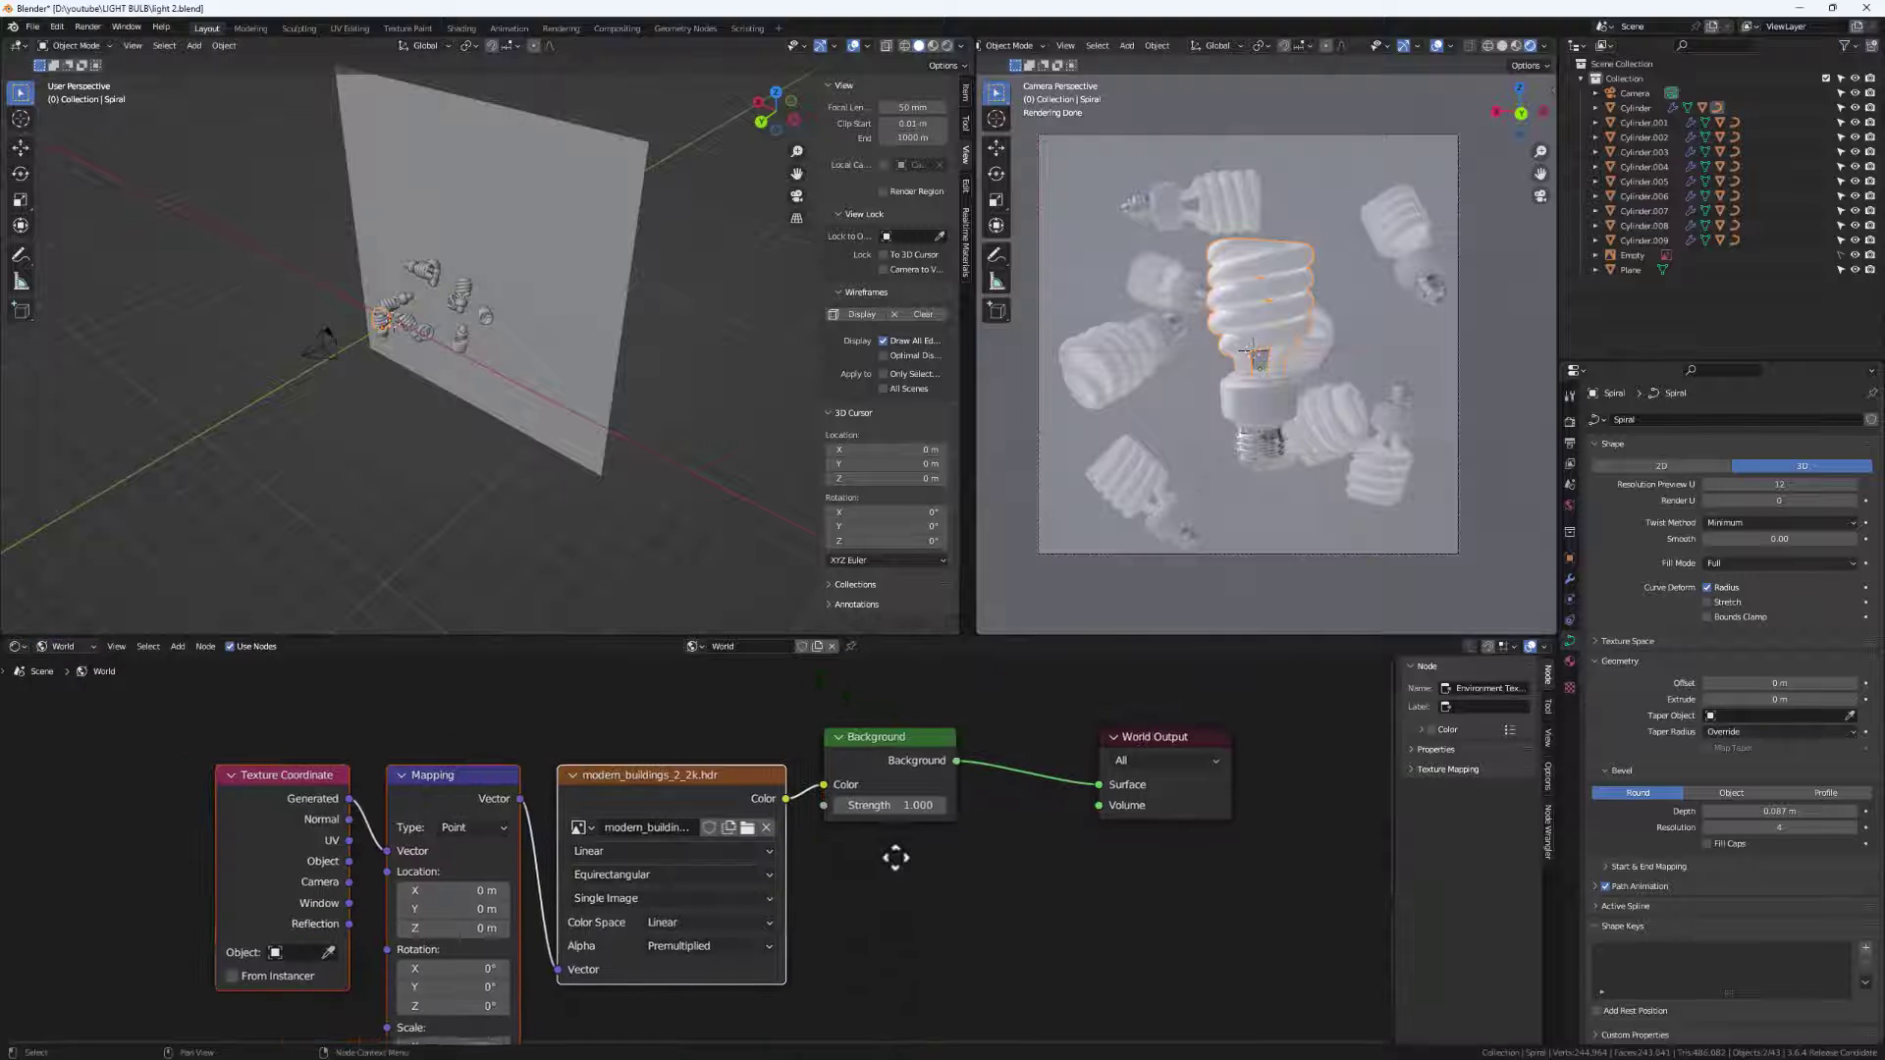
scroll(896, 834, "up", 2)
left_click(908, 815)
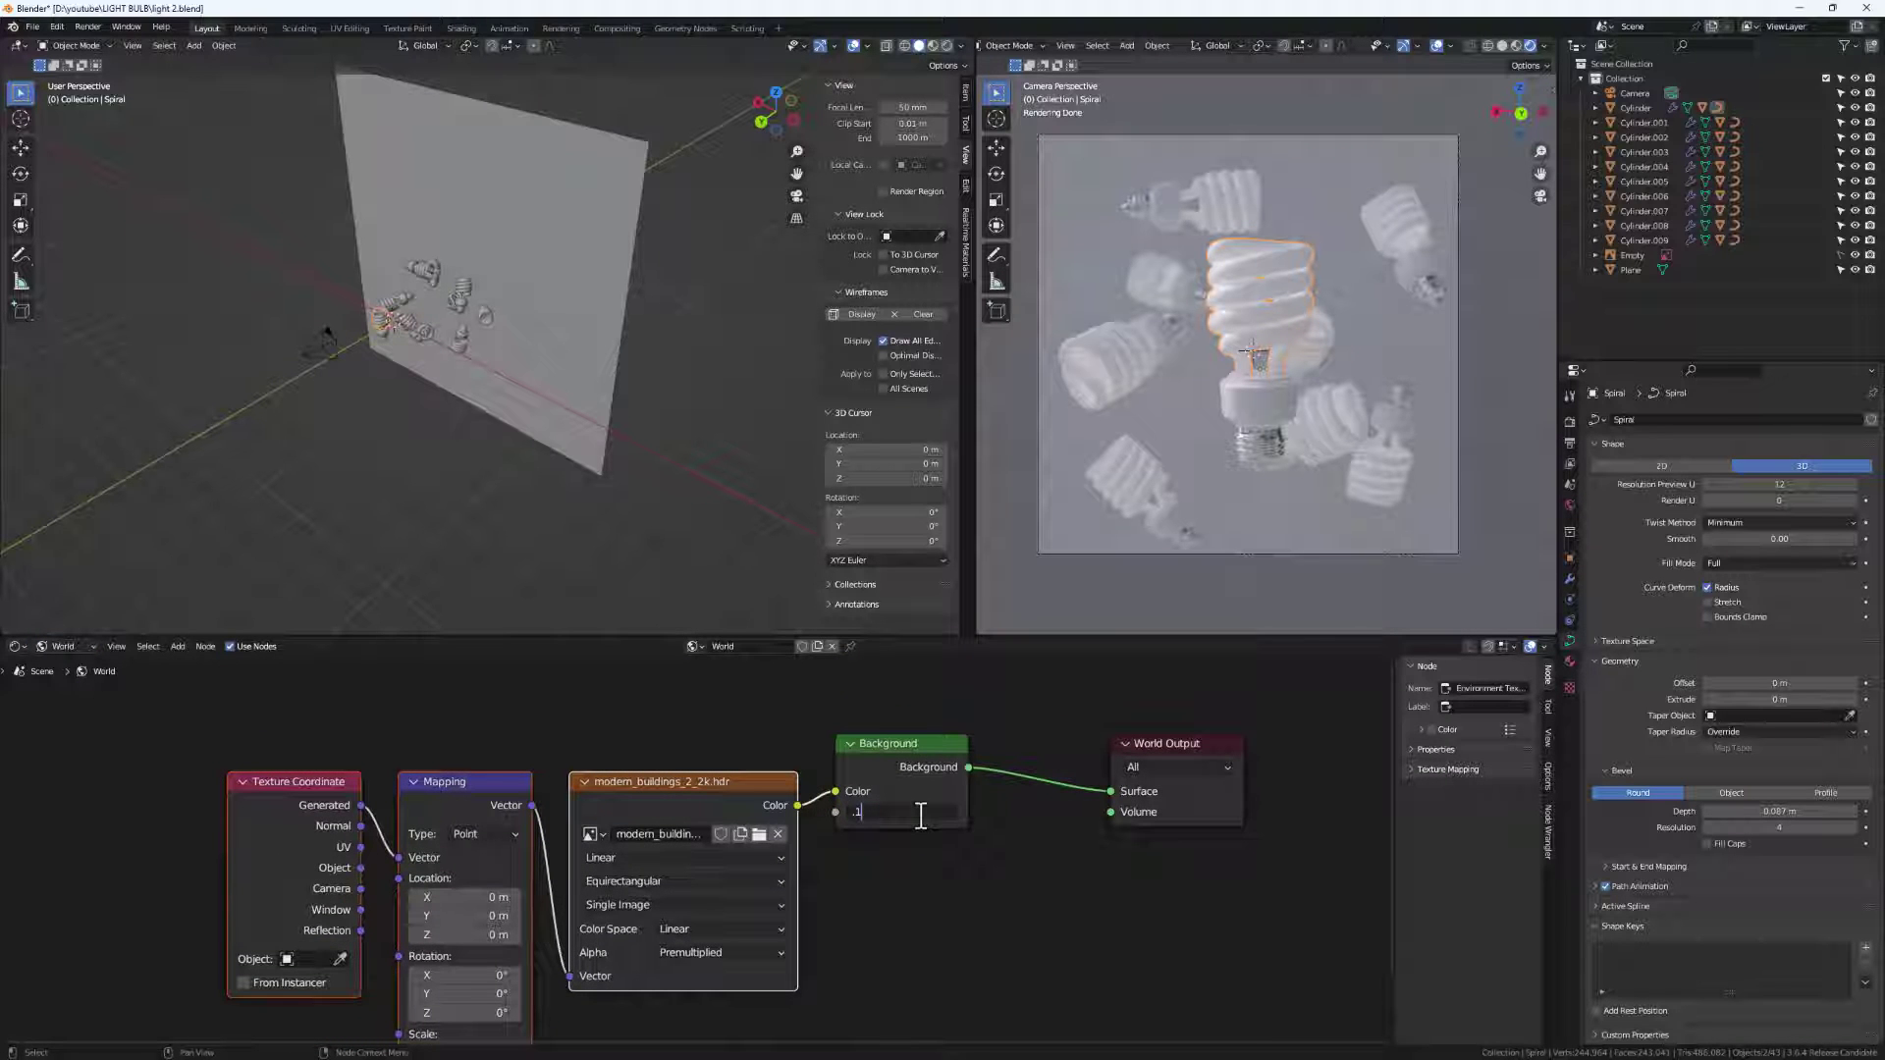
type(".1")
key("Return")
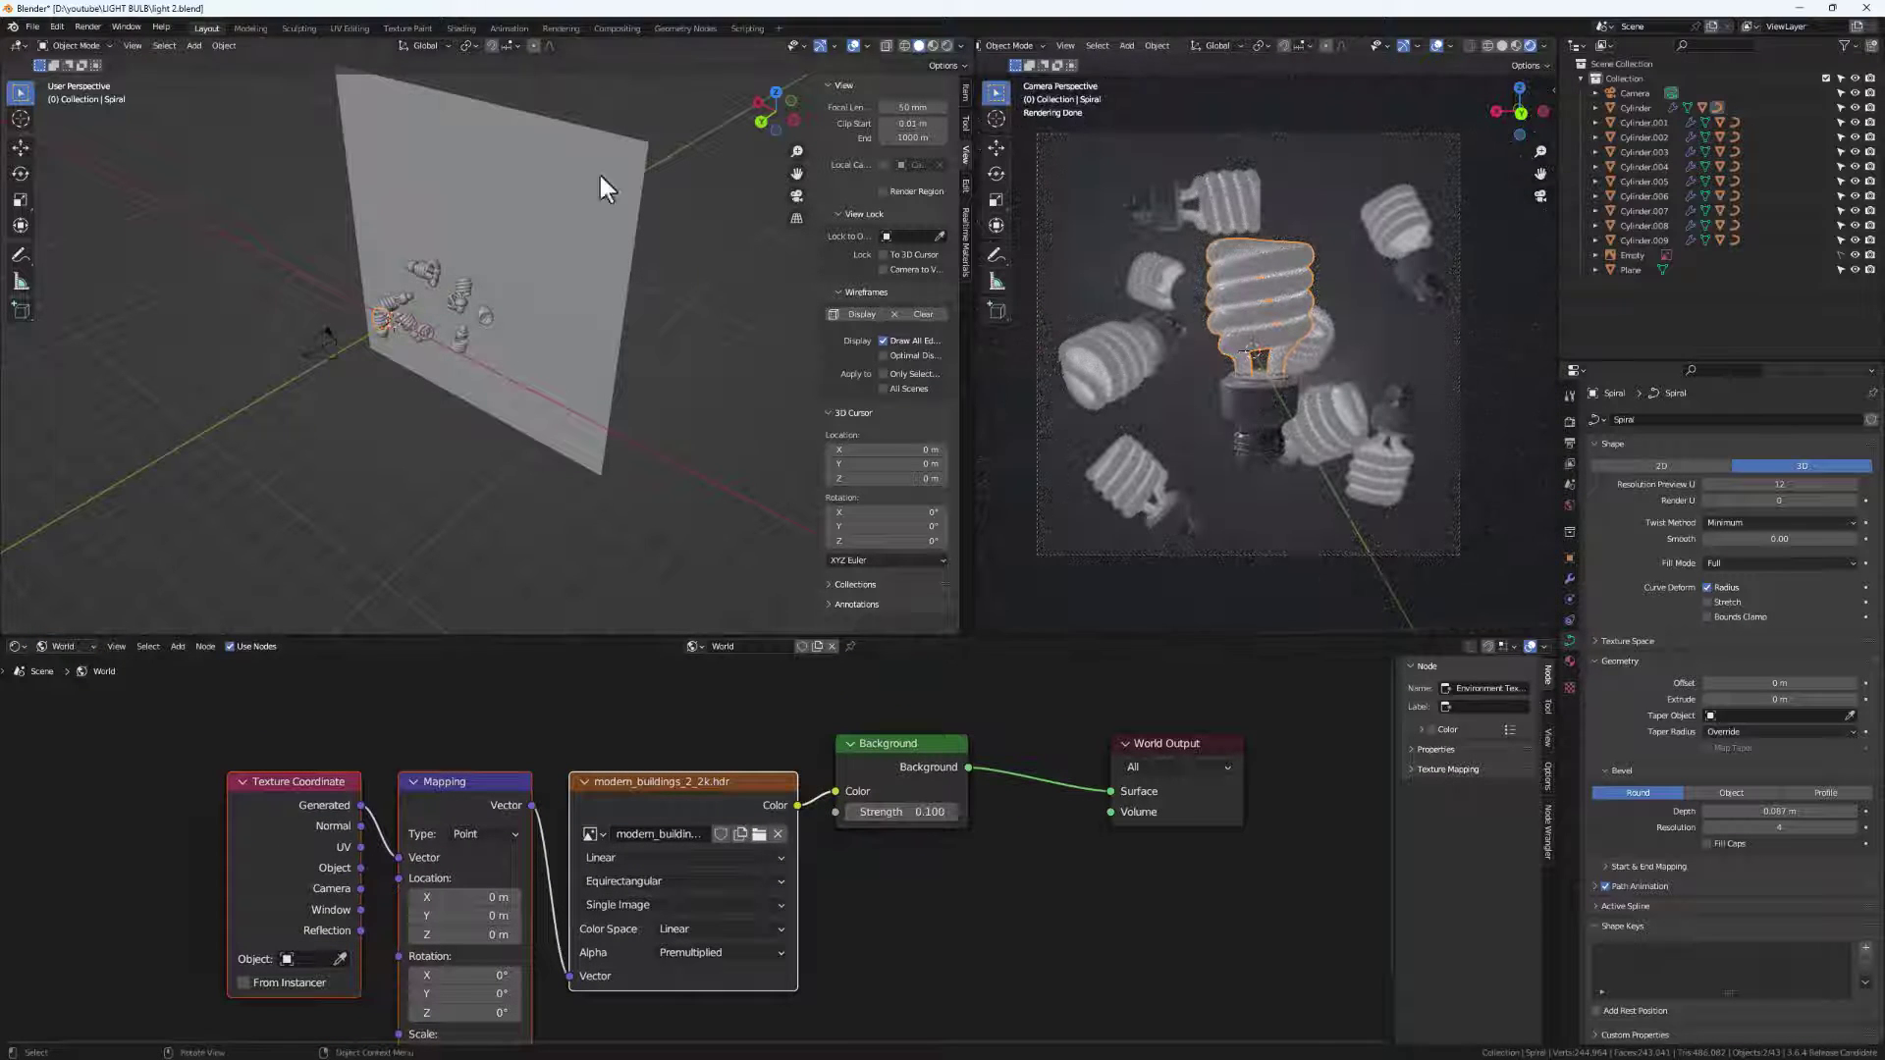
Add an area light to the scene at the world origin.
middle_click_drag(441, 332, 424, 410)
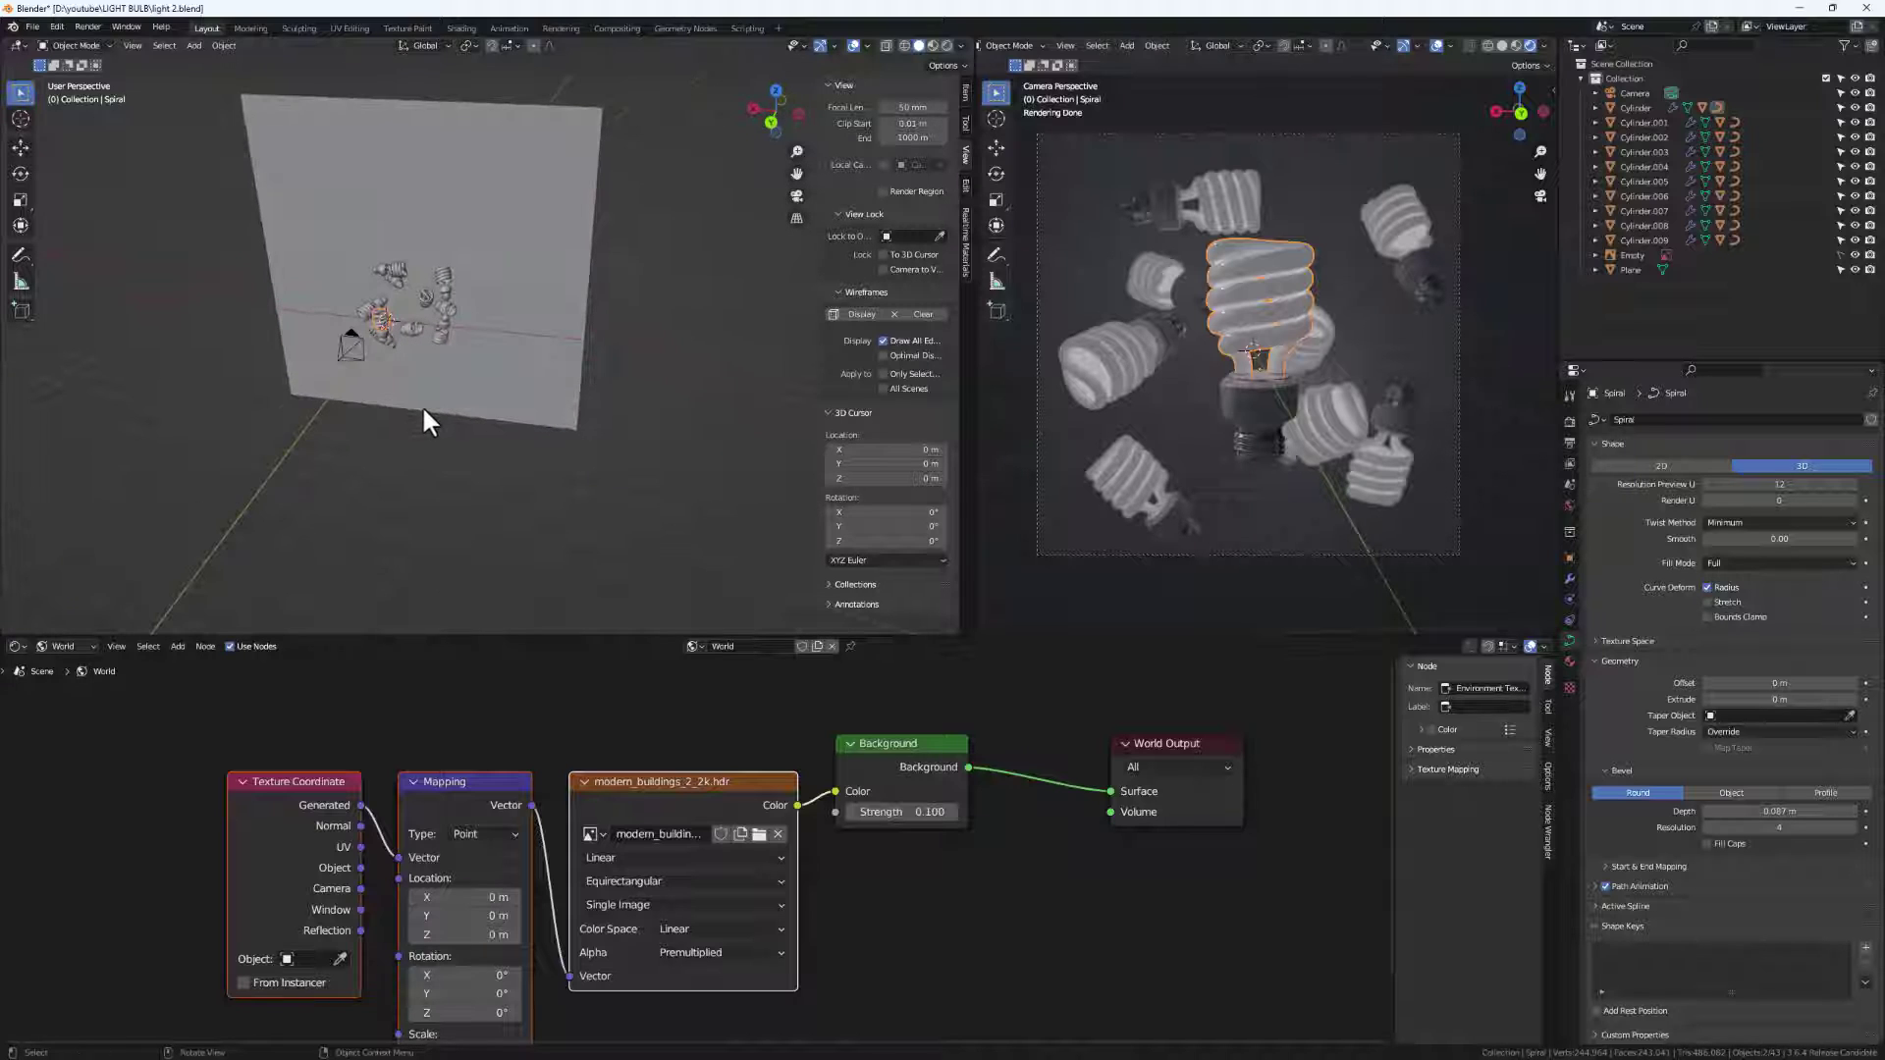
key("shift+a")
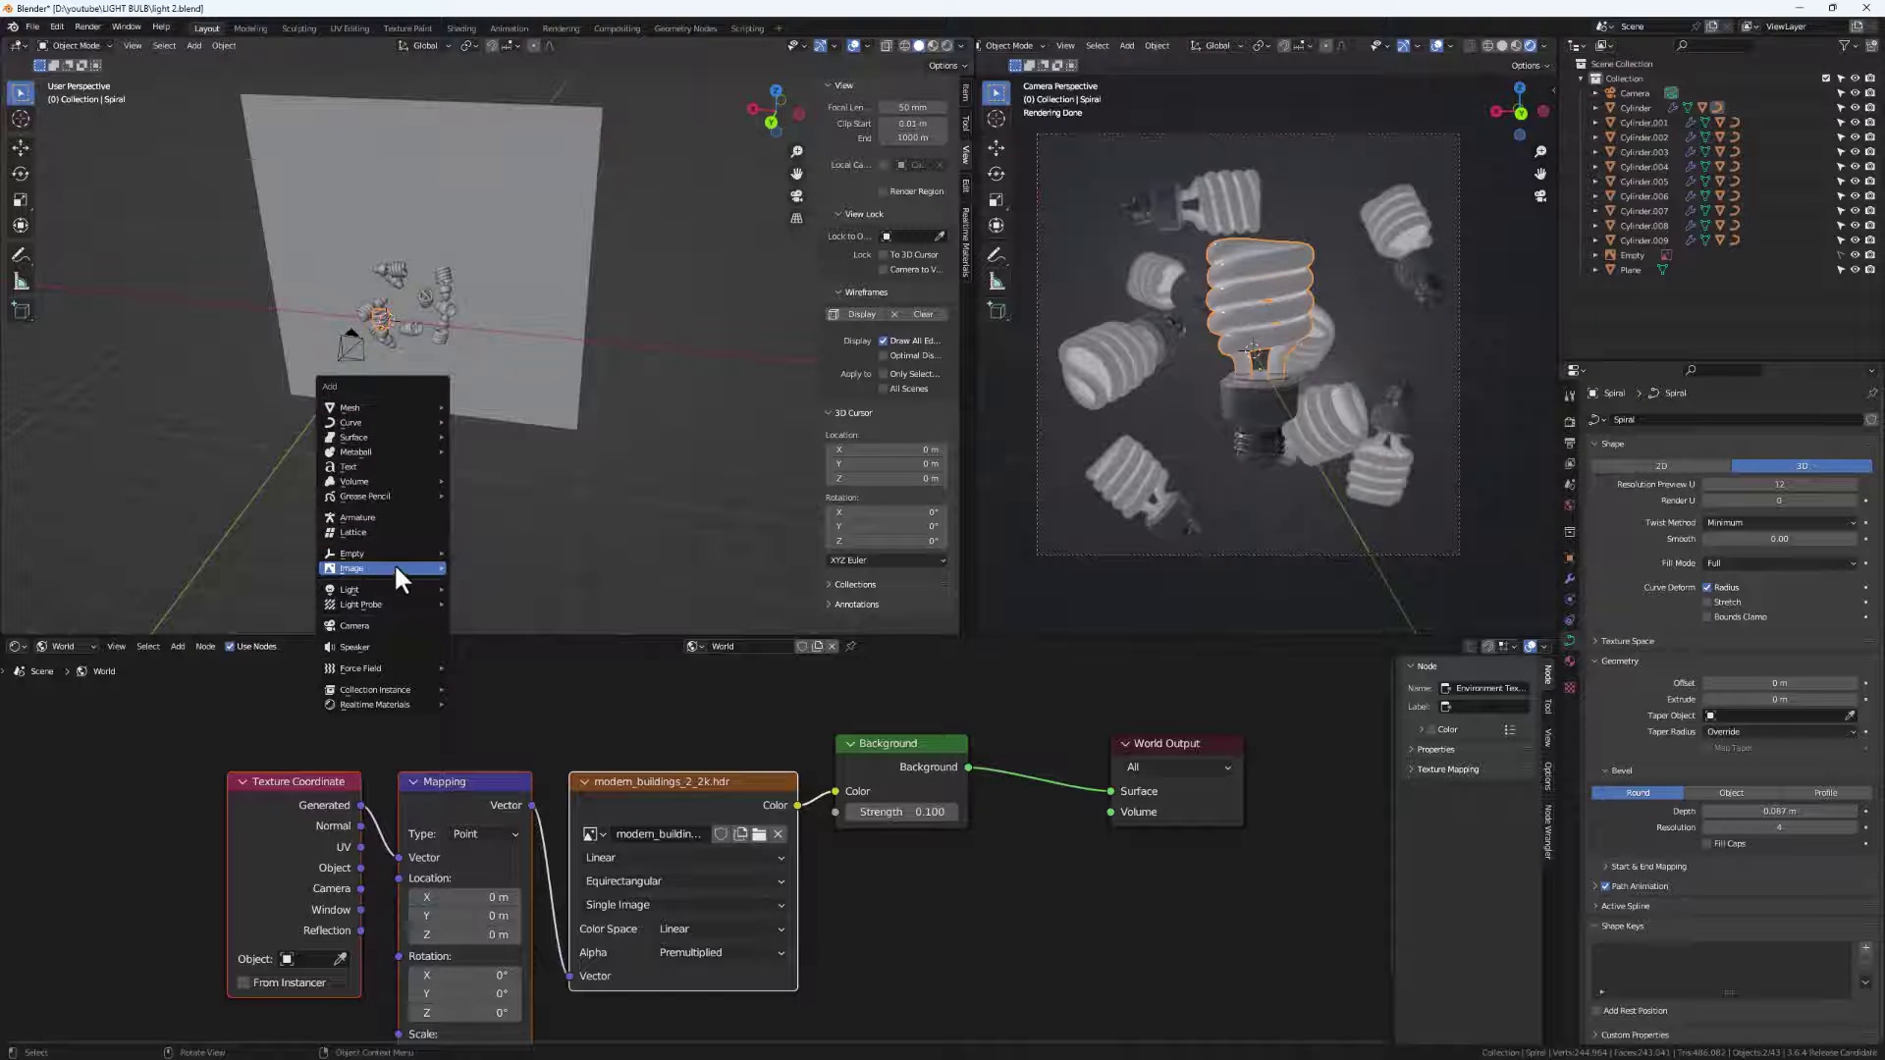
mouse_move(383, 589)
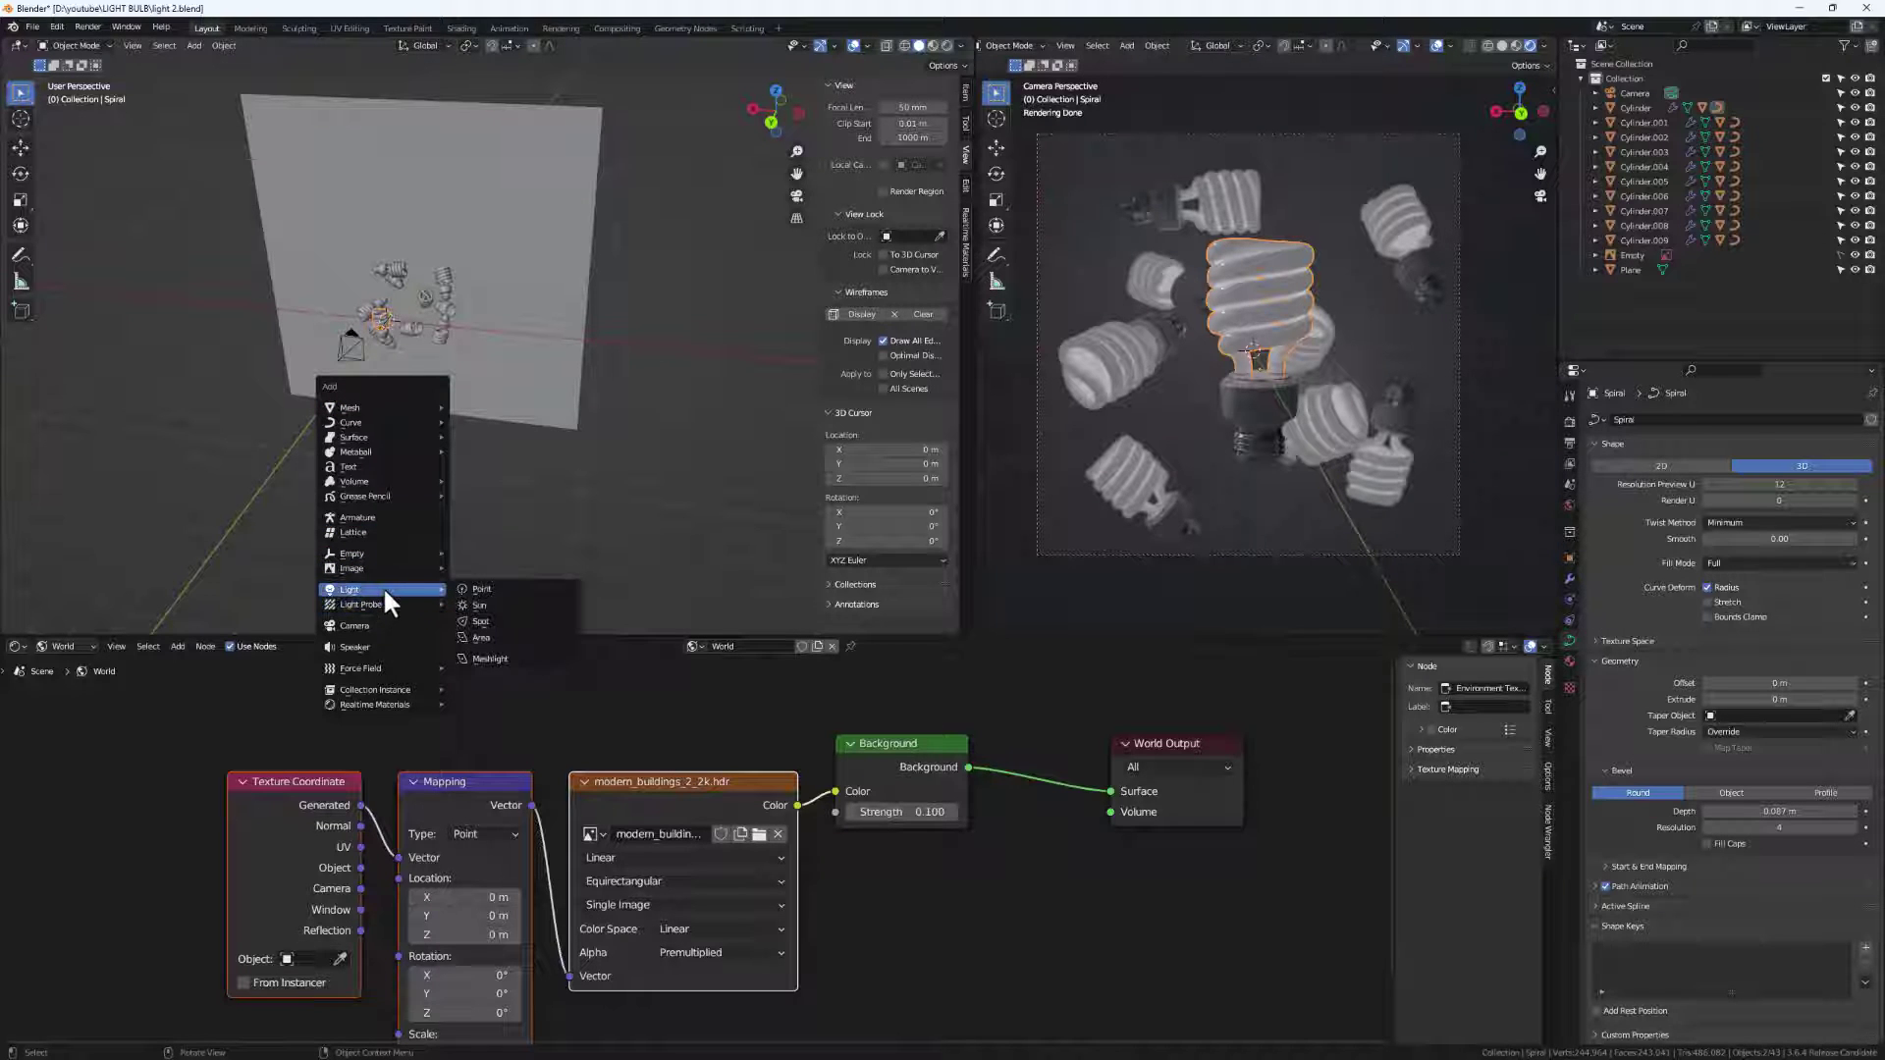
left_click(525, 636)
Move the area light about -4.4 m along X to the bulbs' right, and along Y toward the camera side.
middle_click_drag(455, 408, 353, 358)
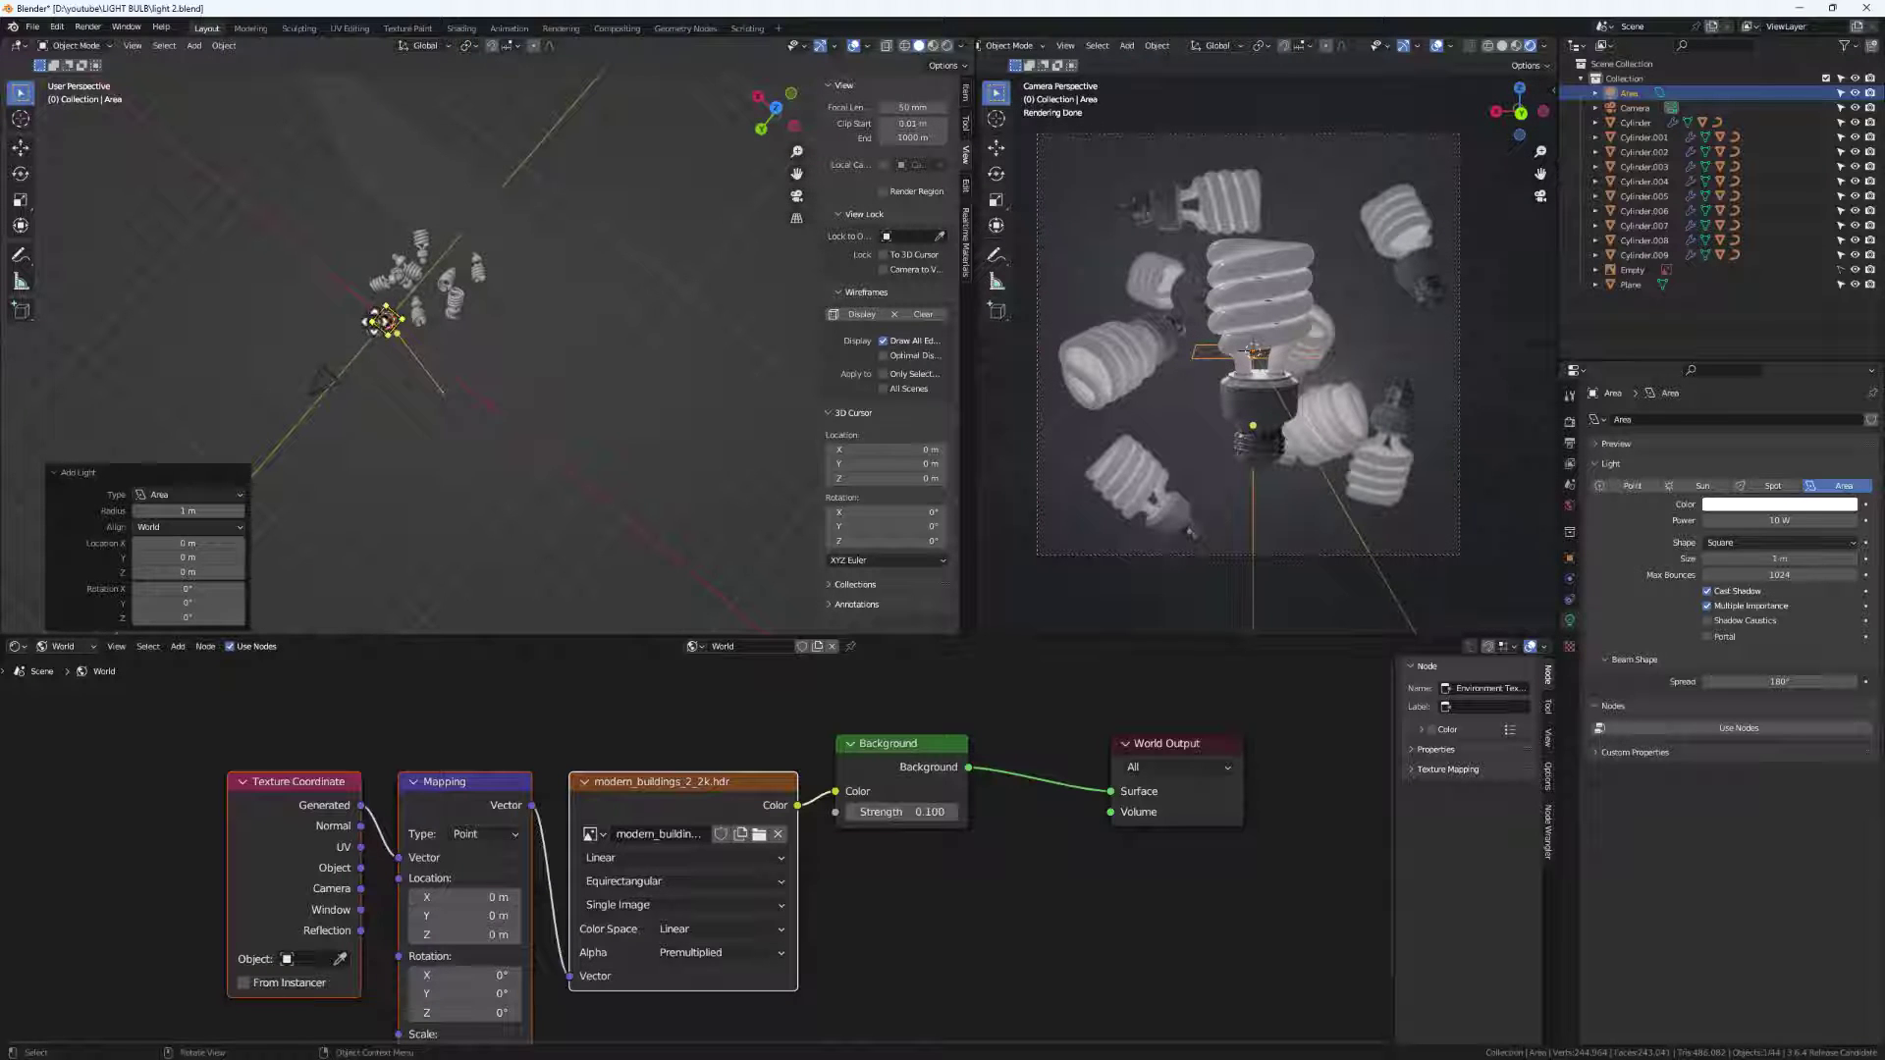
key("g")
key("x")
left_click(497, 413)
key("g")
key("y")
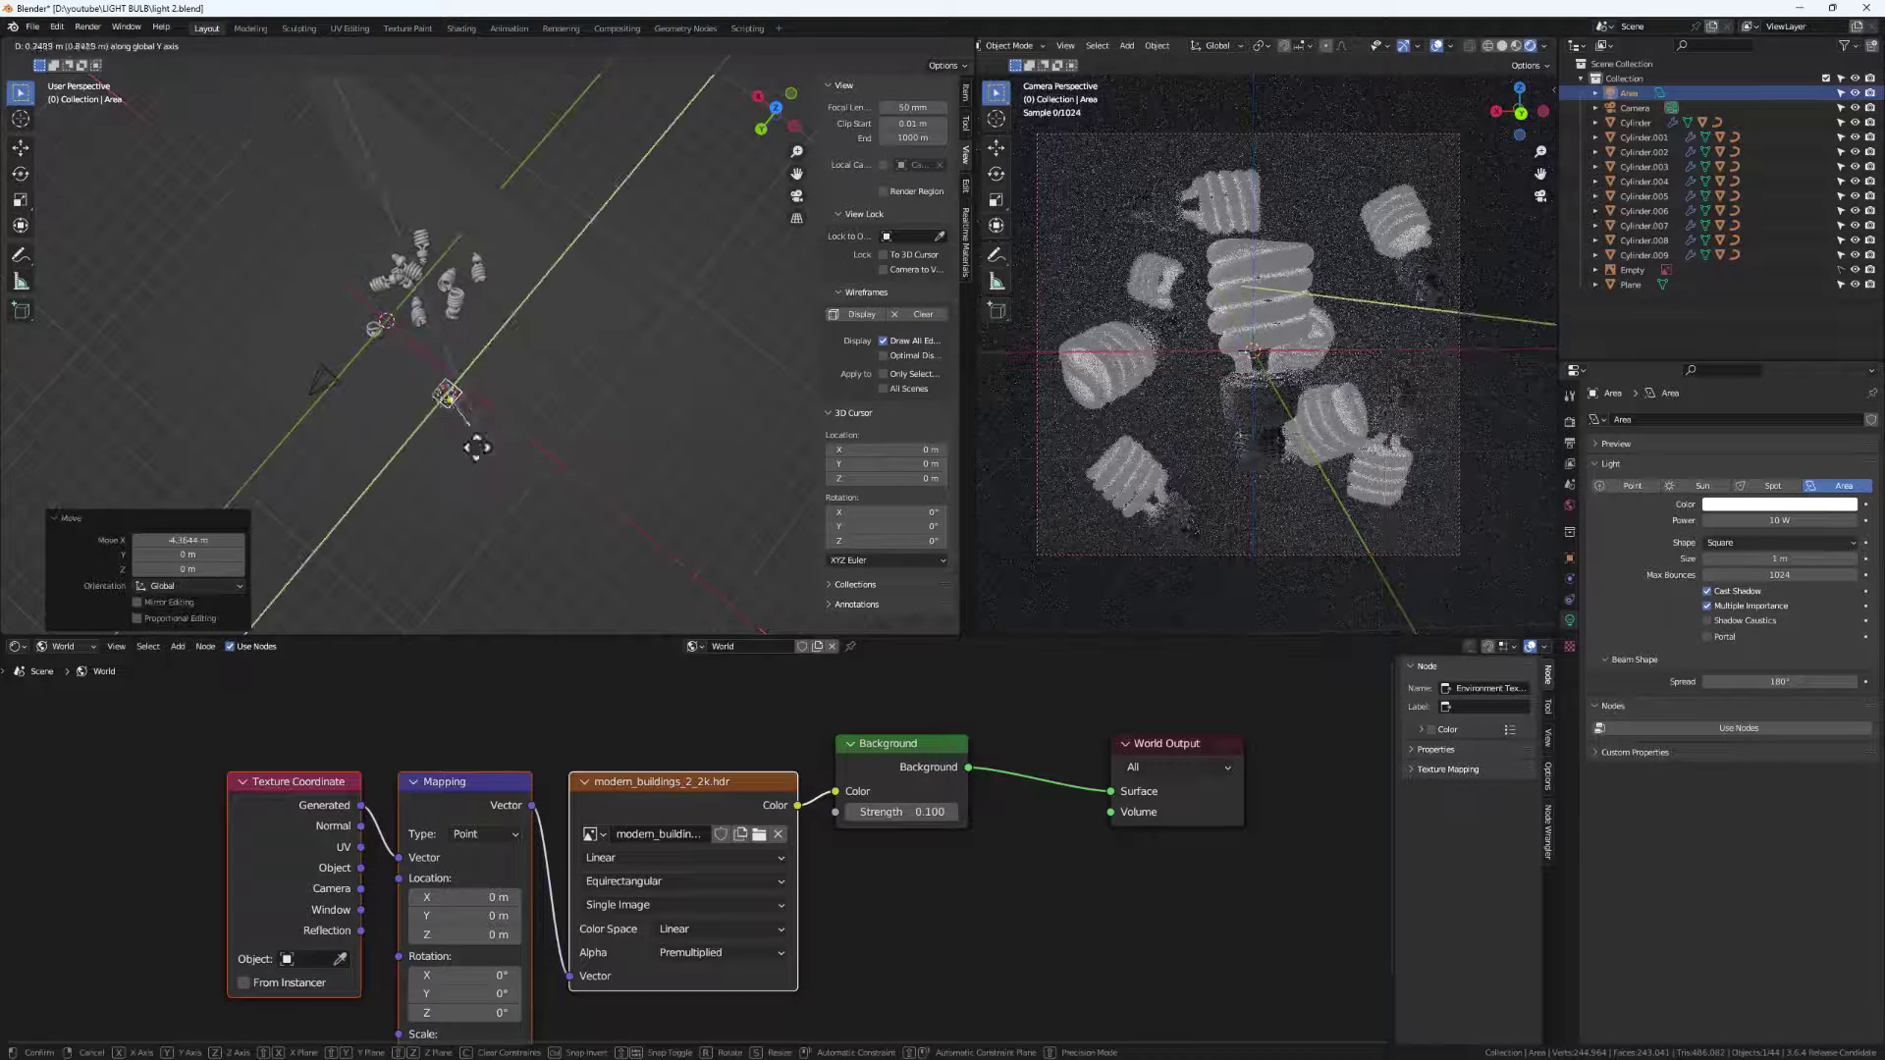
left_click(448, 487)
Aim the area light at the bulbs and scale it up by a factor of about 6.079.
middle_click_drag(458, 473, 528, 395)
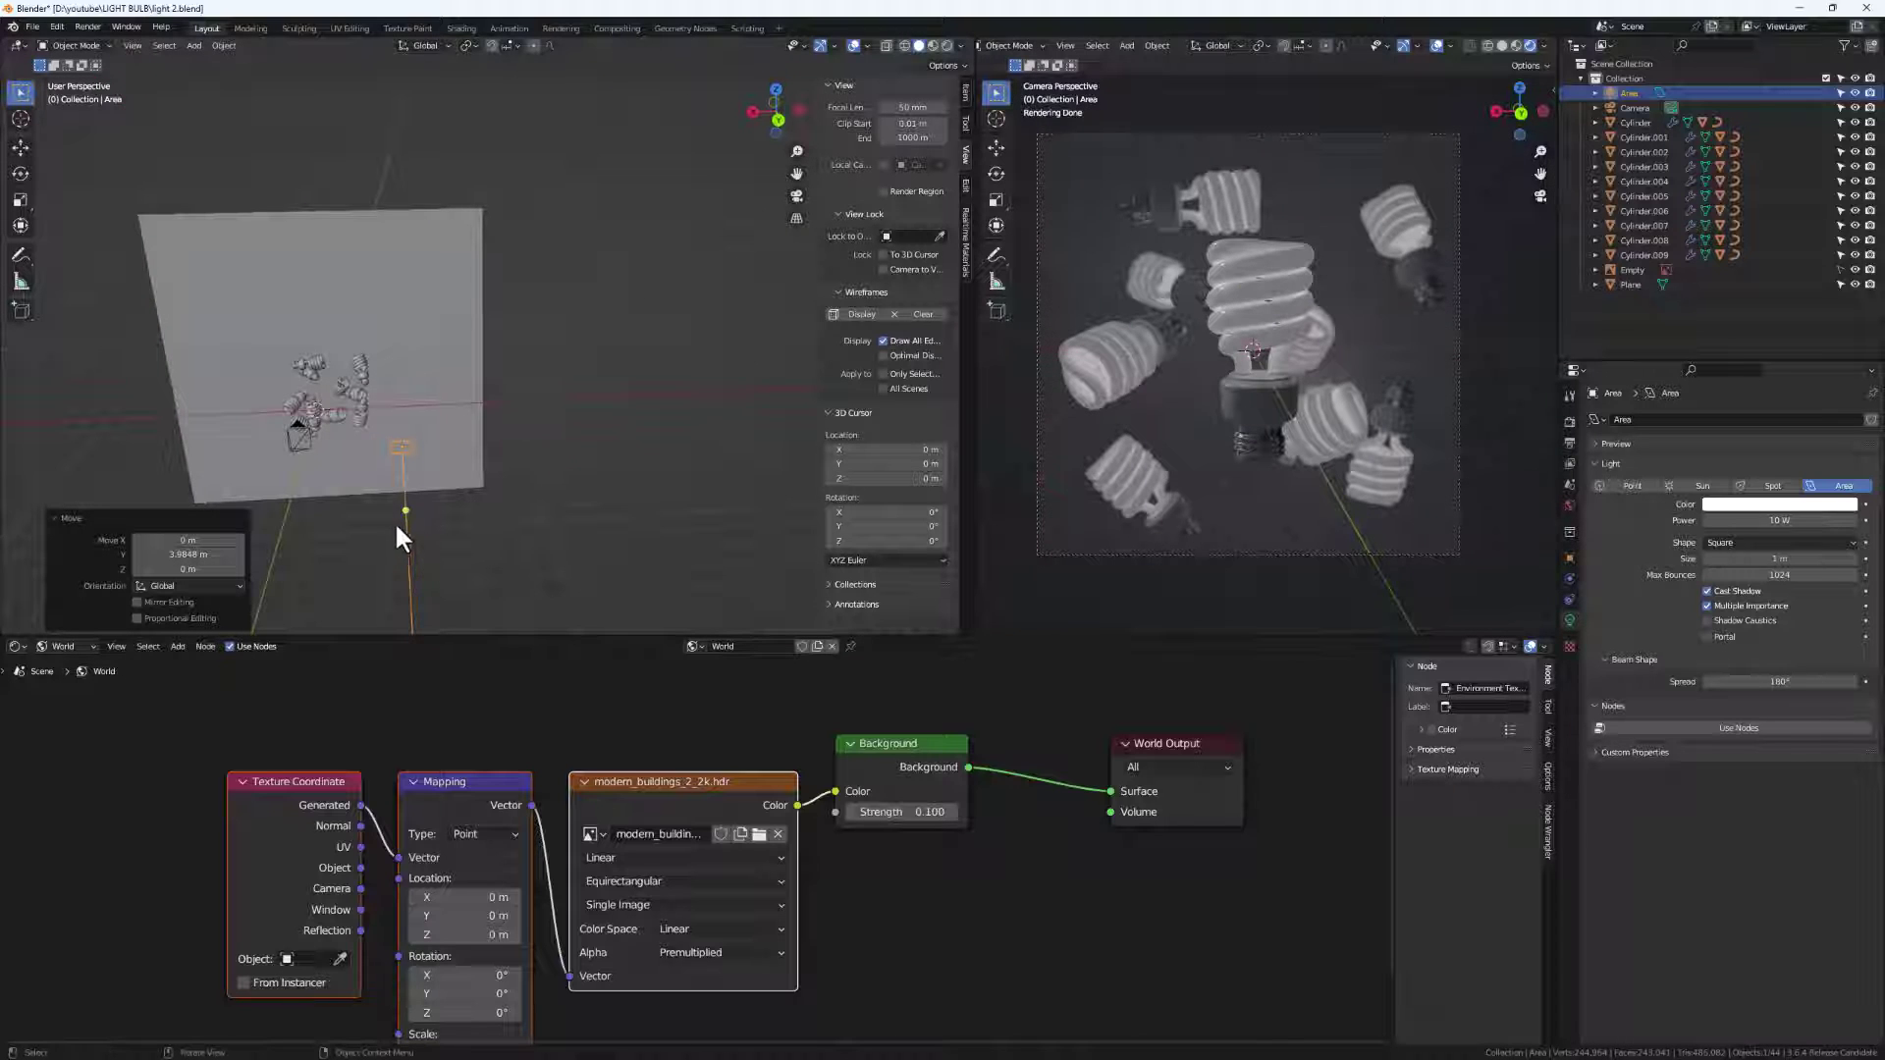
left_click_drag(397, 504, 320, 422)
key("s")
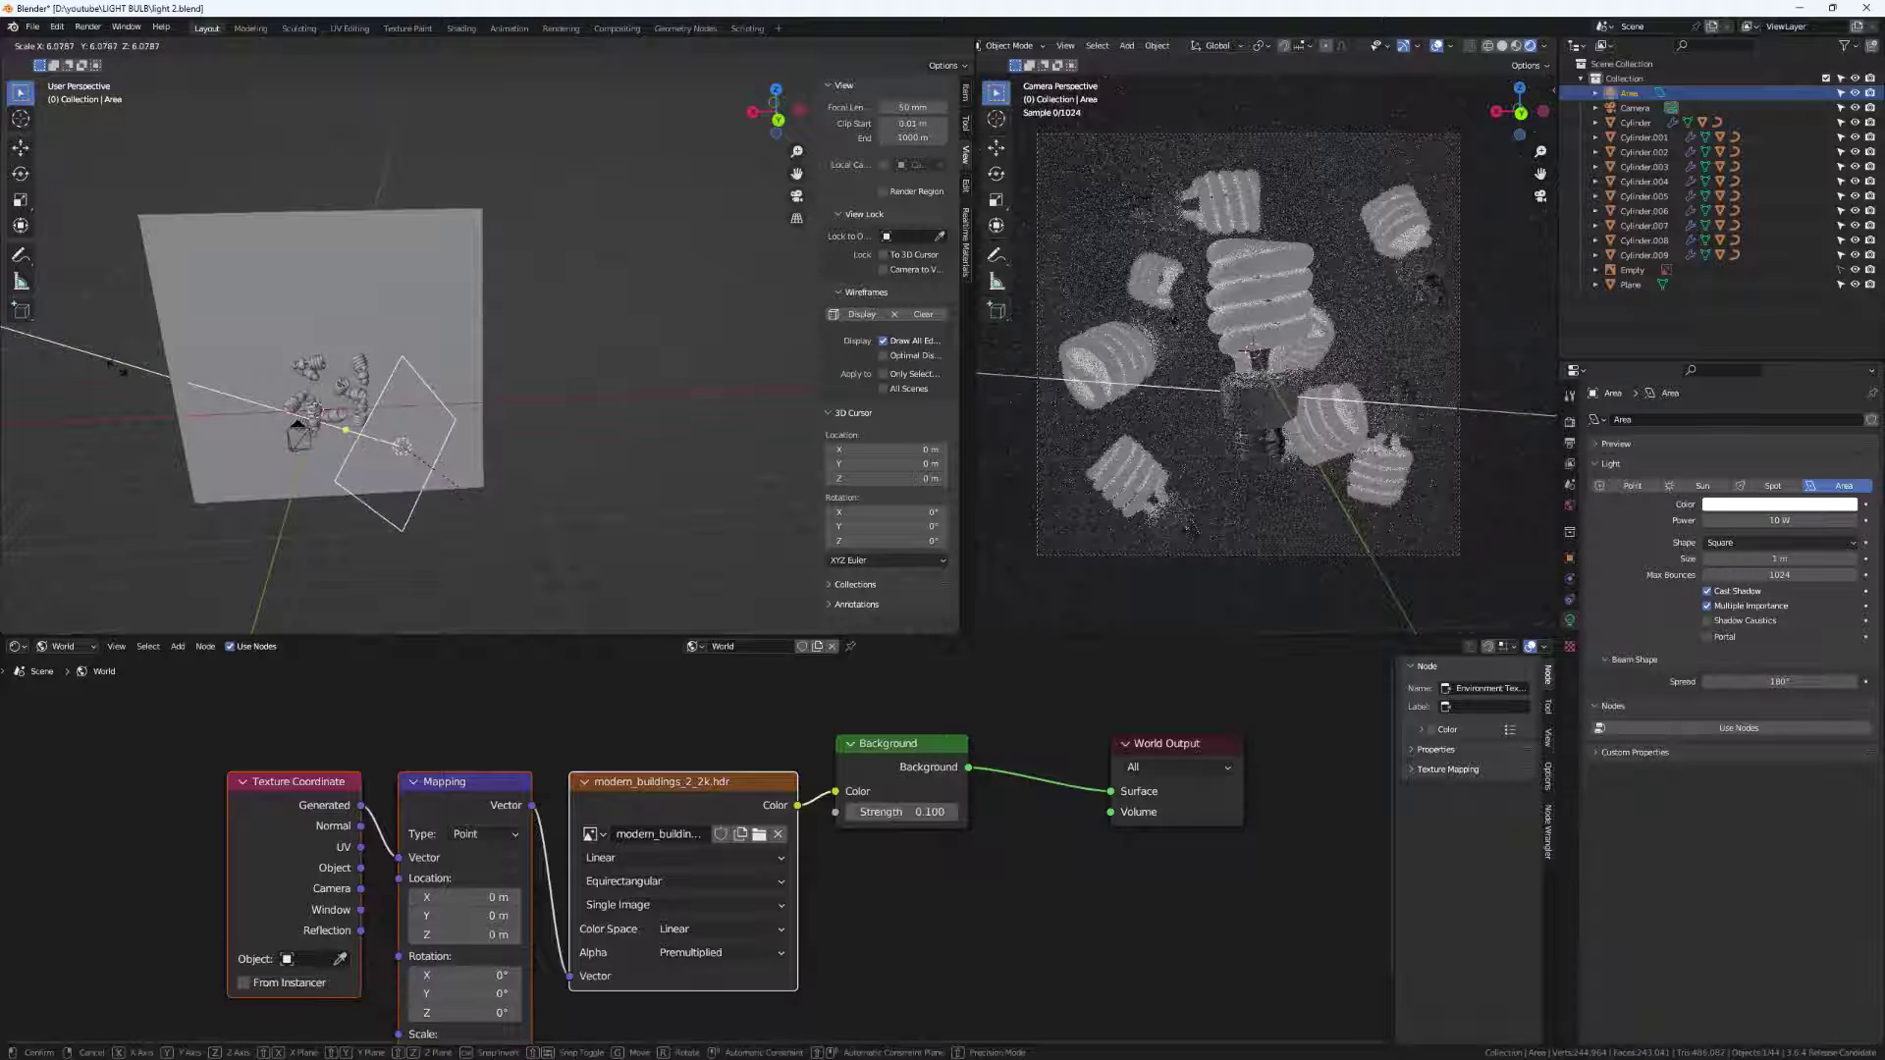
left_click(508, 533)
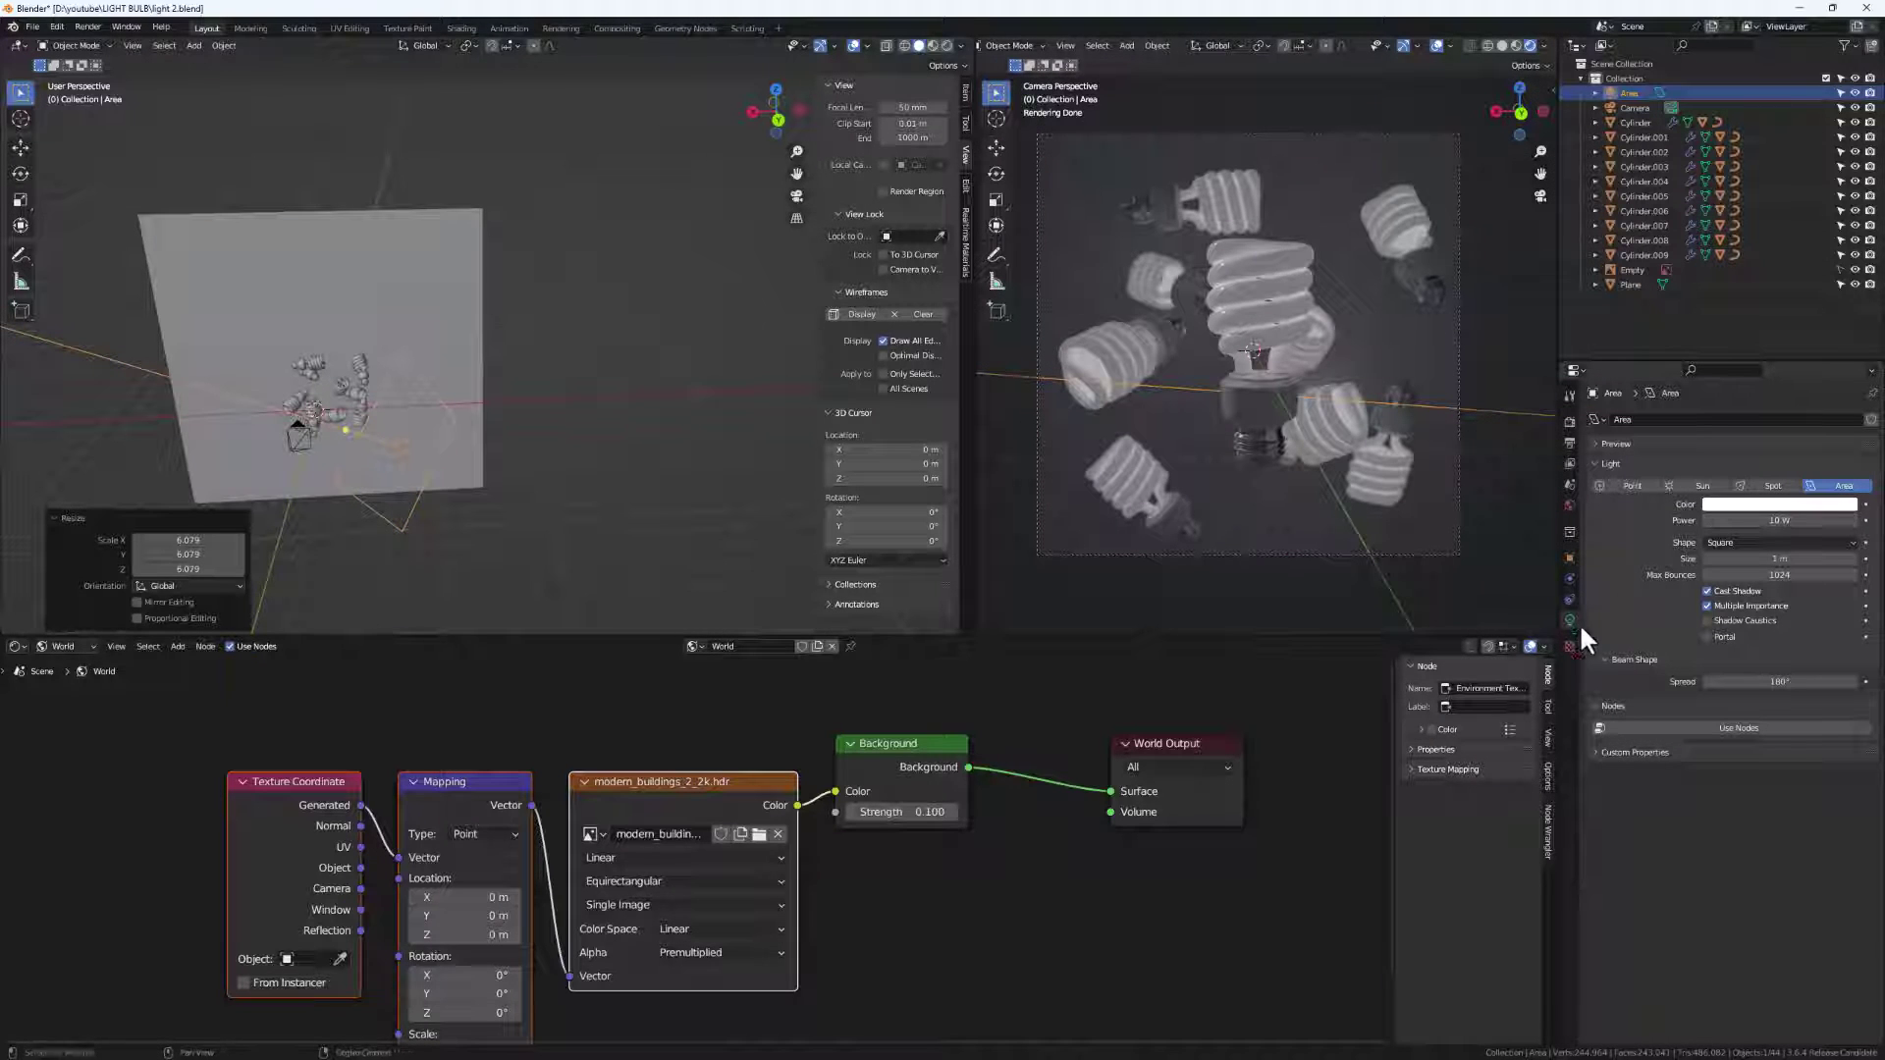
Set the area light's power to 100 W.
left_click(1773, 506)
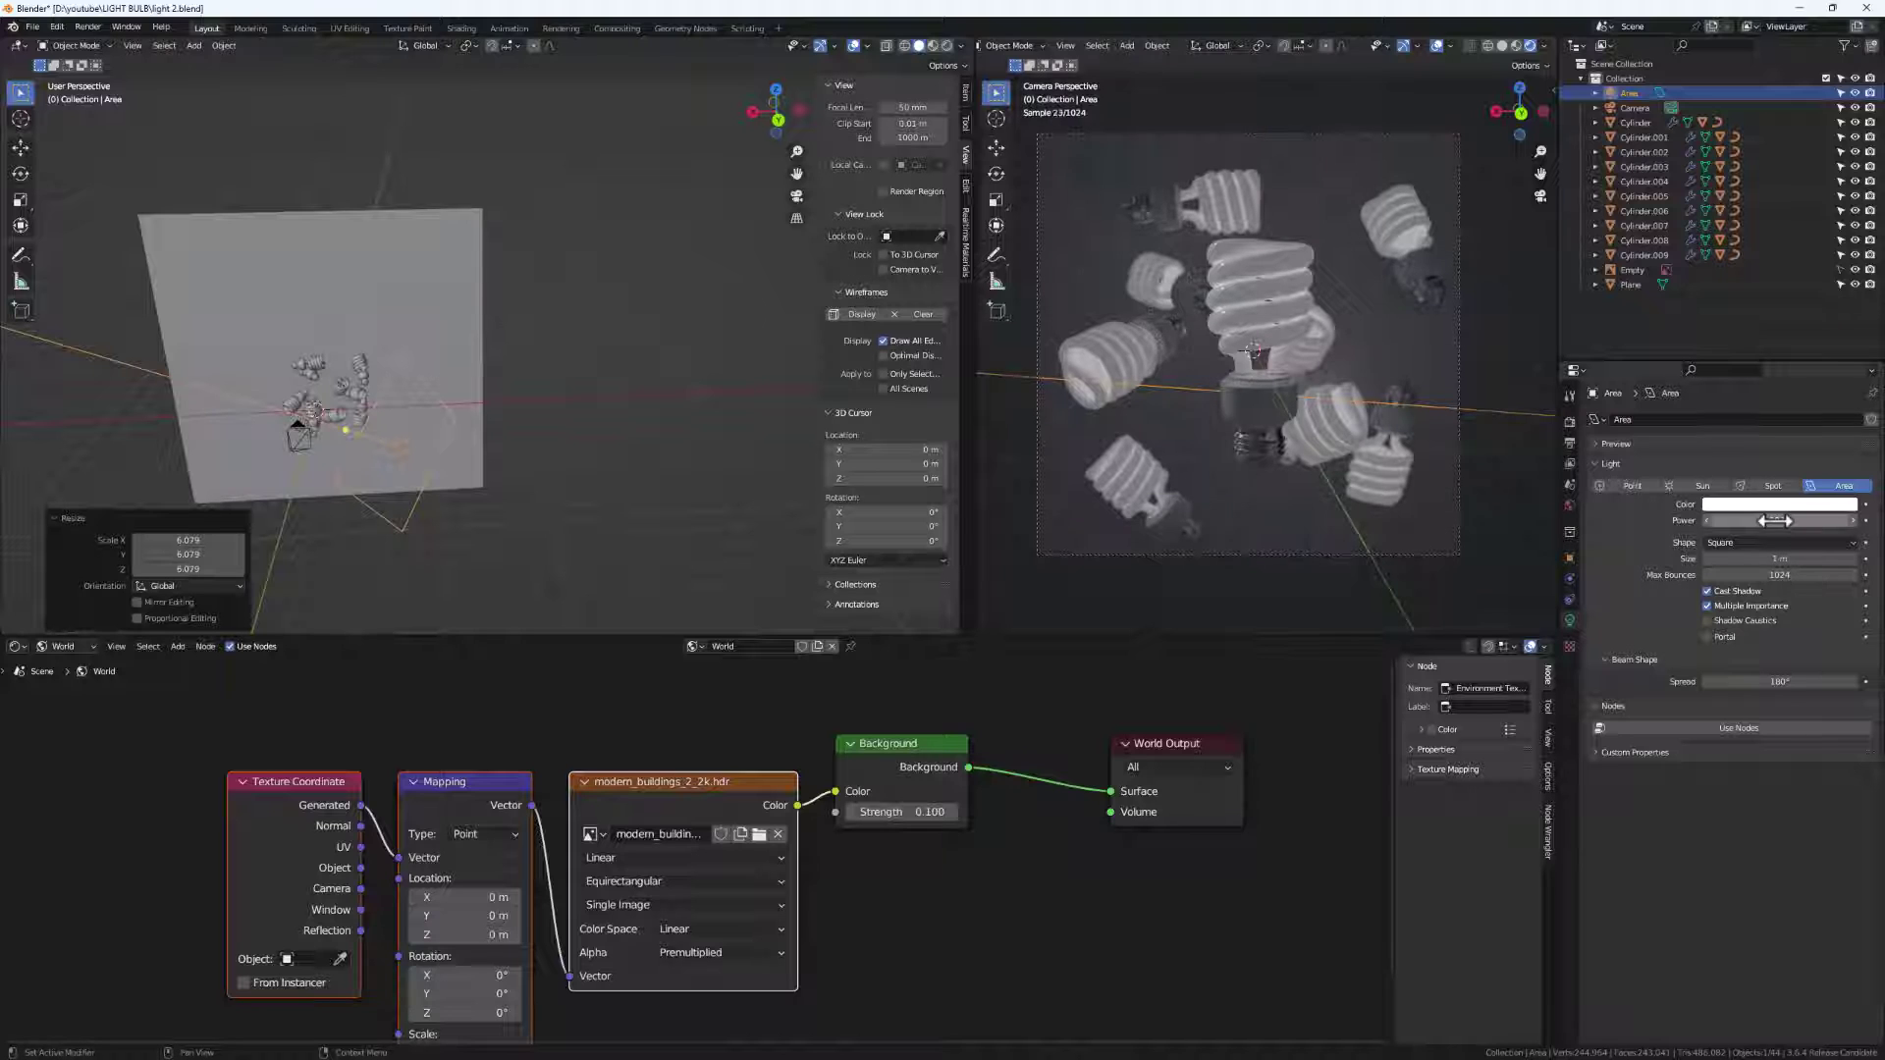
left_click(1773, 520)
type("100")
key("Return")
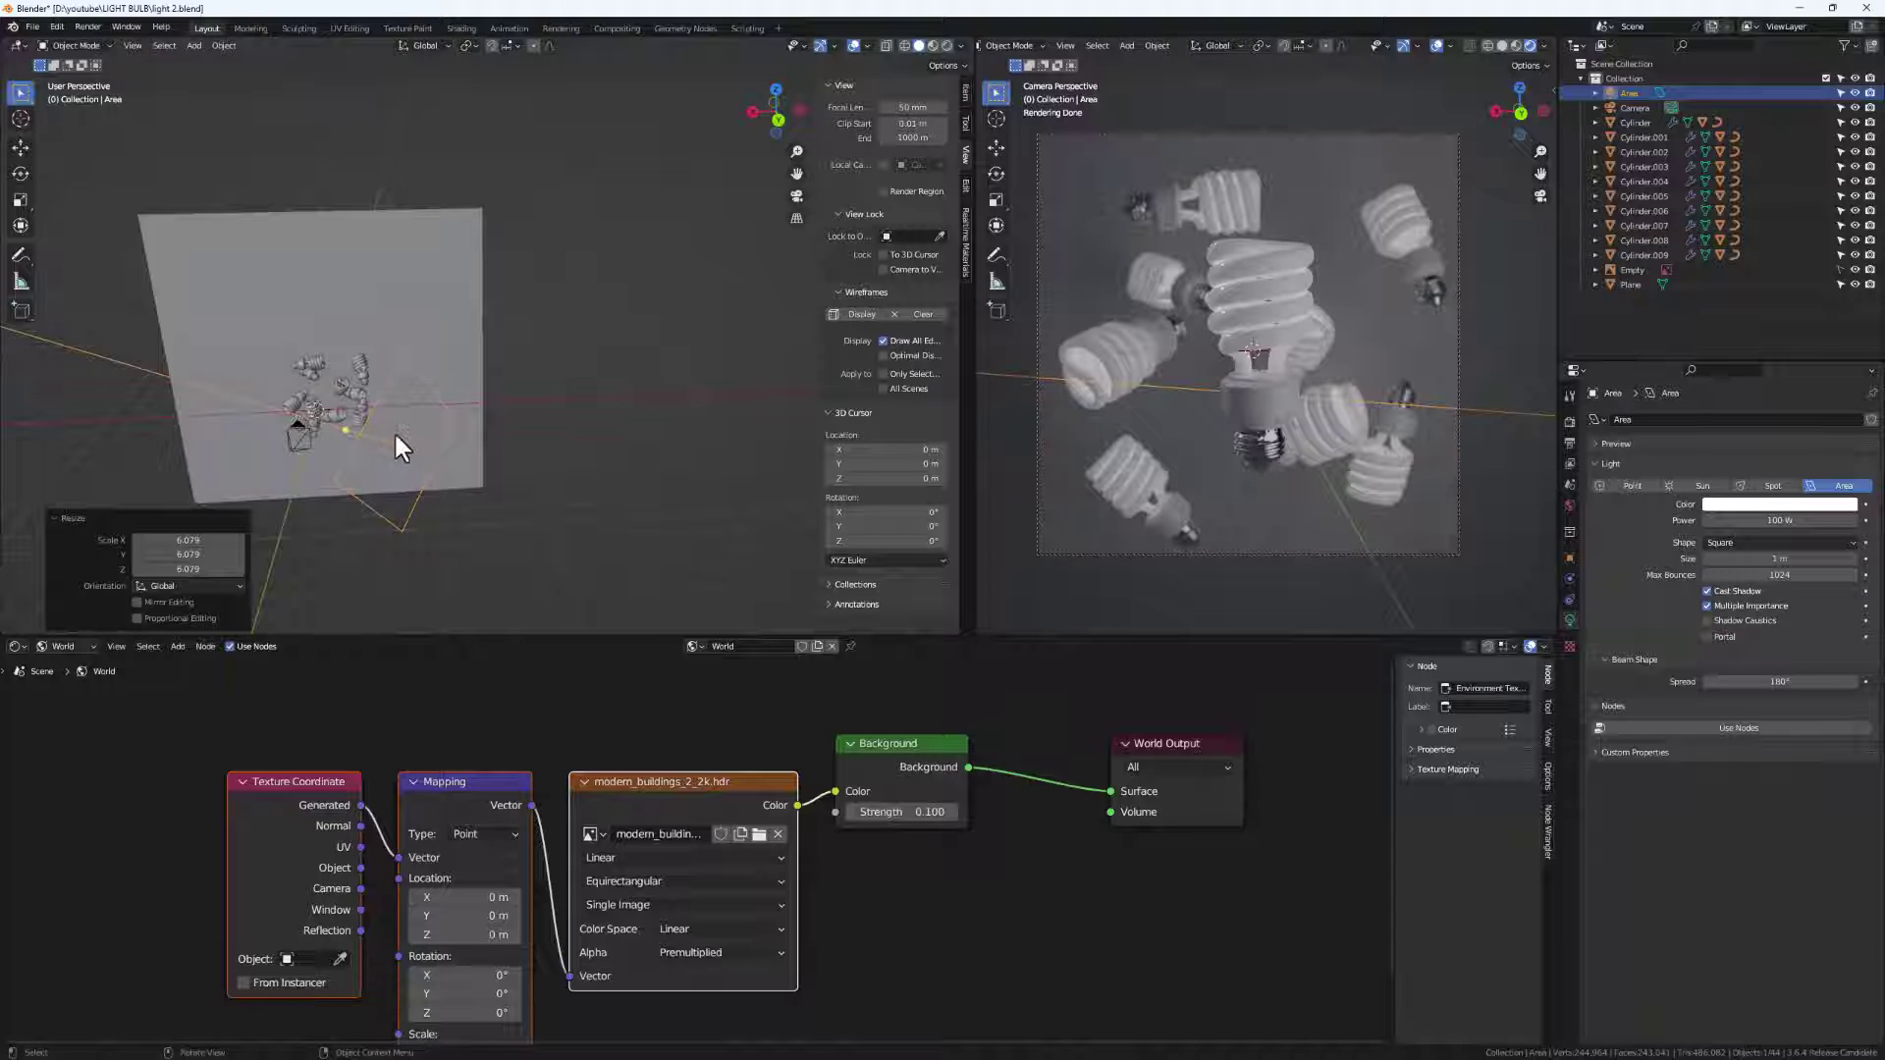
Set the area light's power to 150 W.
middle_click_drag(393, 432, 396, 416)
left_click(1791, 521)
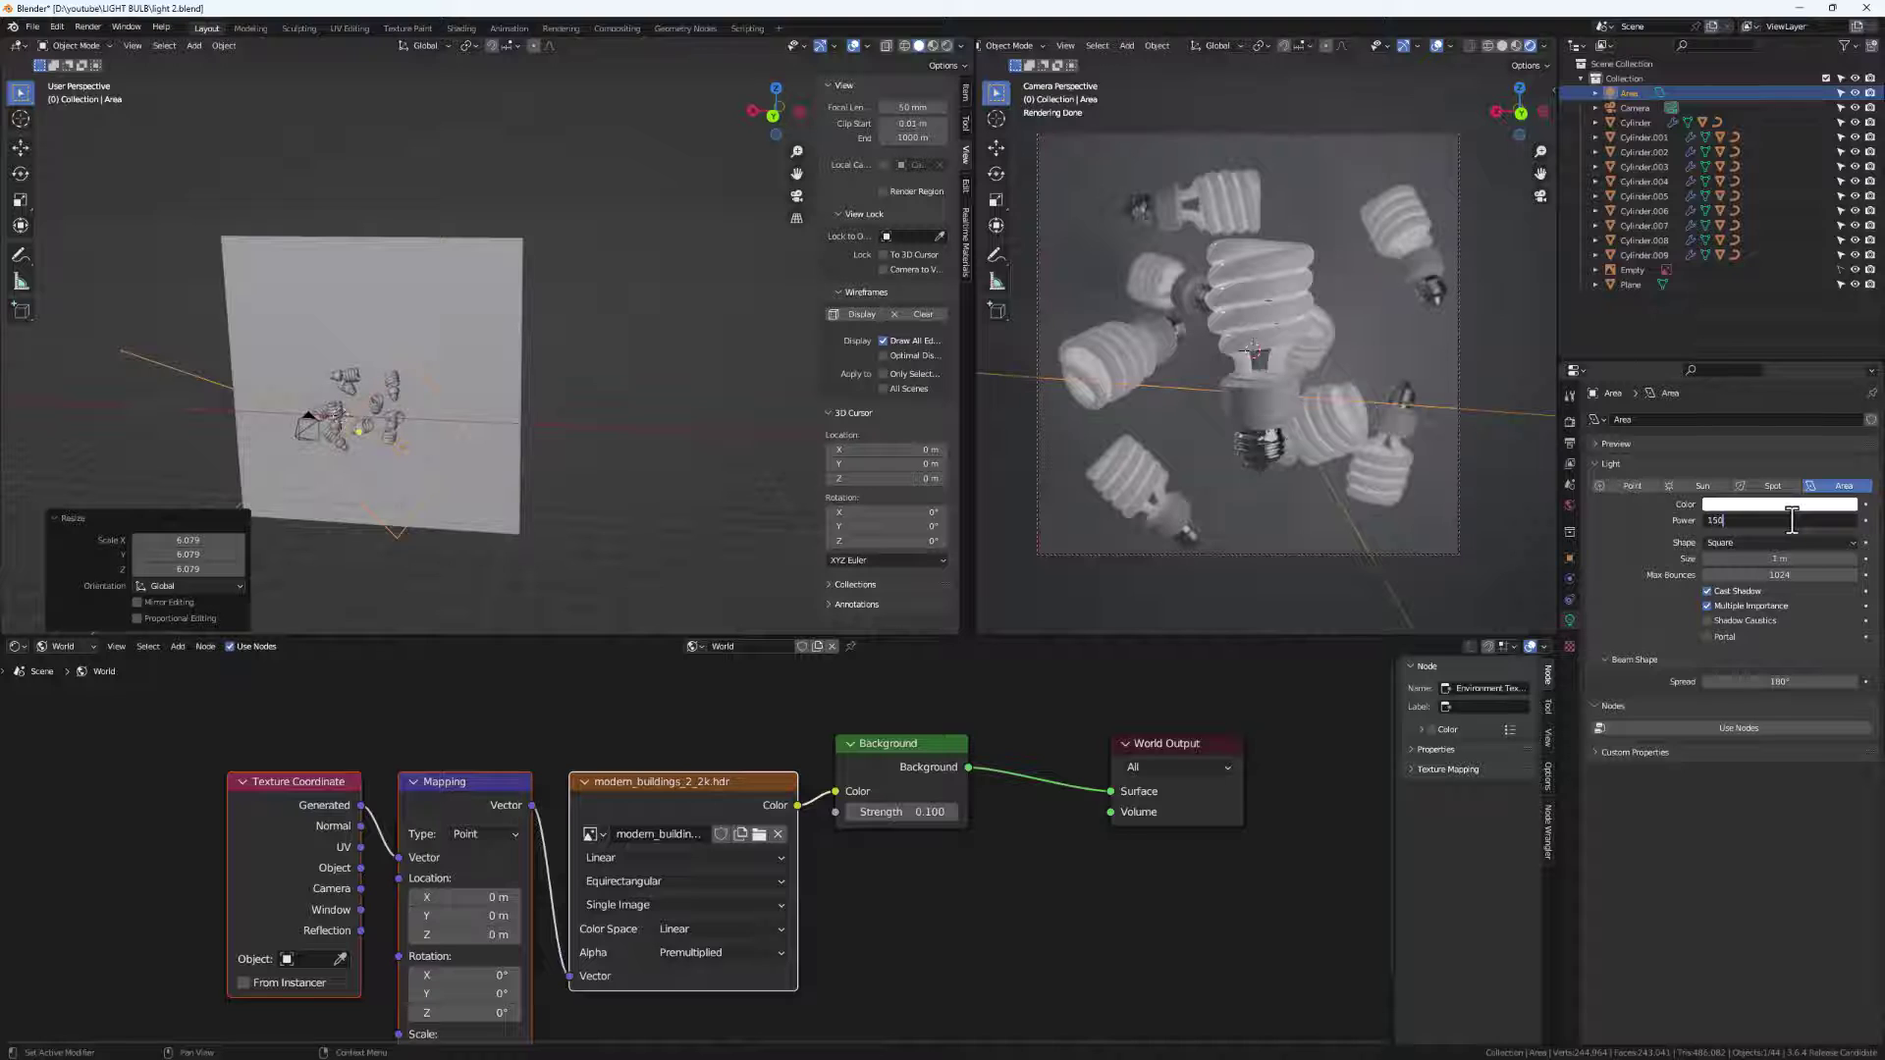
type("150")
key("Return")
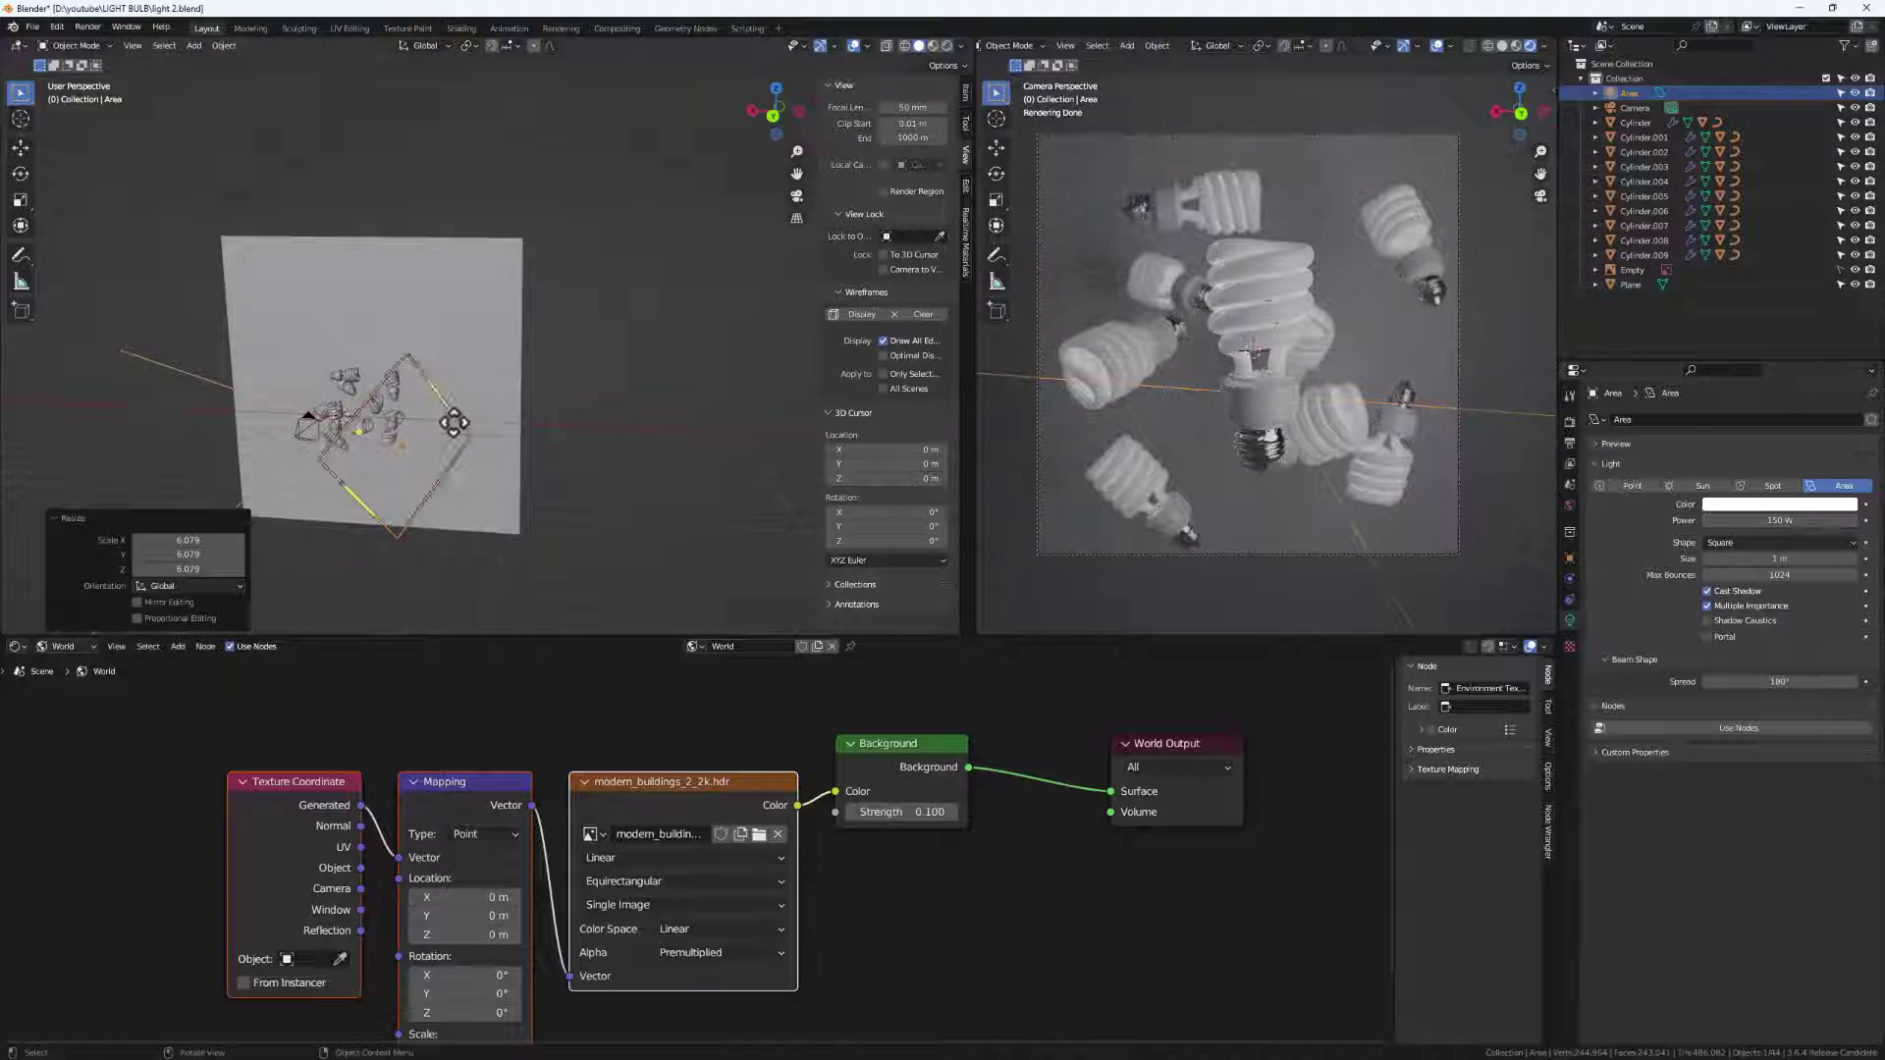
Duplicate the area light about 13.4 m along X to the bulbs' other side and rotate the copy about -115° around Z.
middle_click_drag(454, 422, 277, 357)
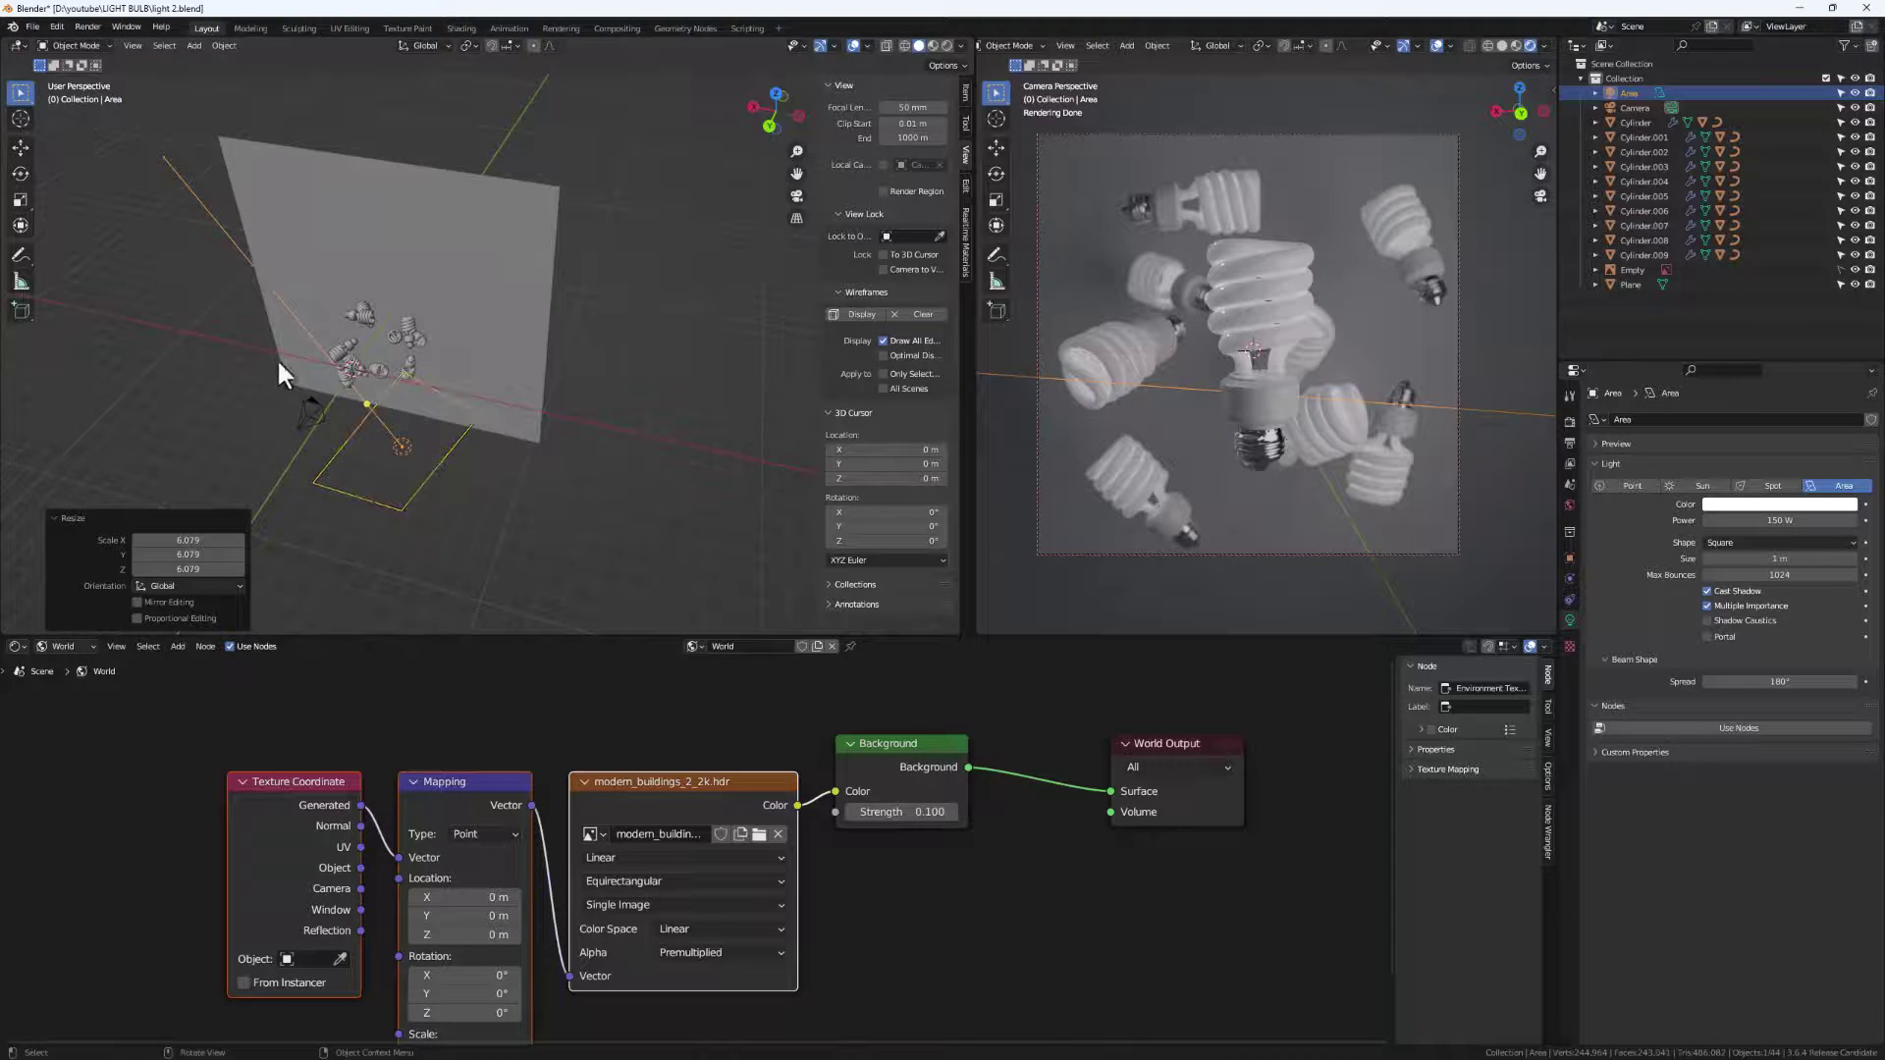
left_click_drag(437, 467, 439, 480)
key("shift+d")
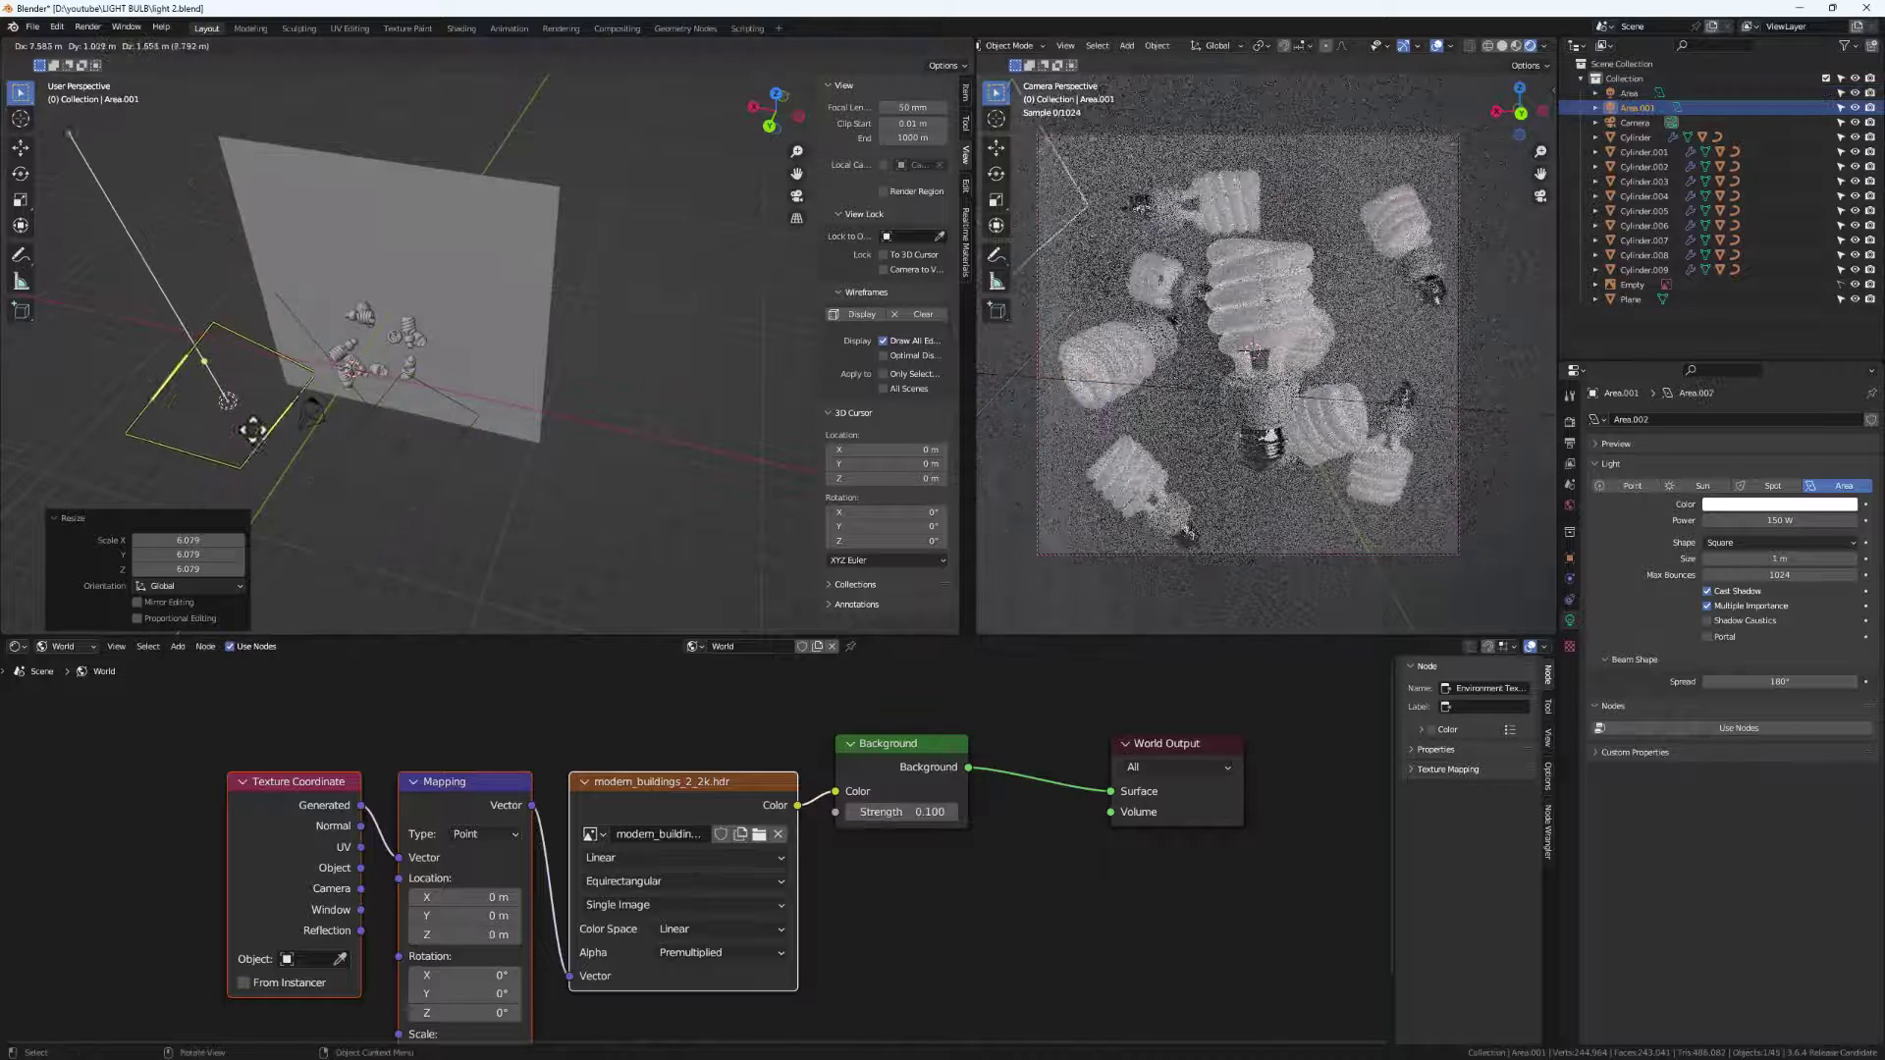
key("x")
left_click(200, 390)
middle_click_drag(198, 384, 456, 406)
key("r")
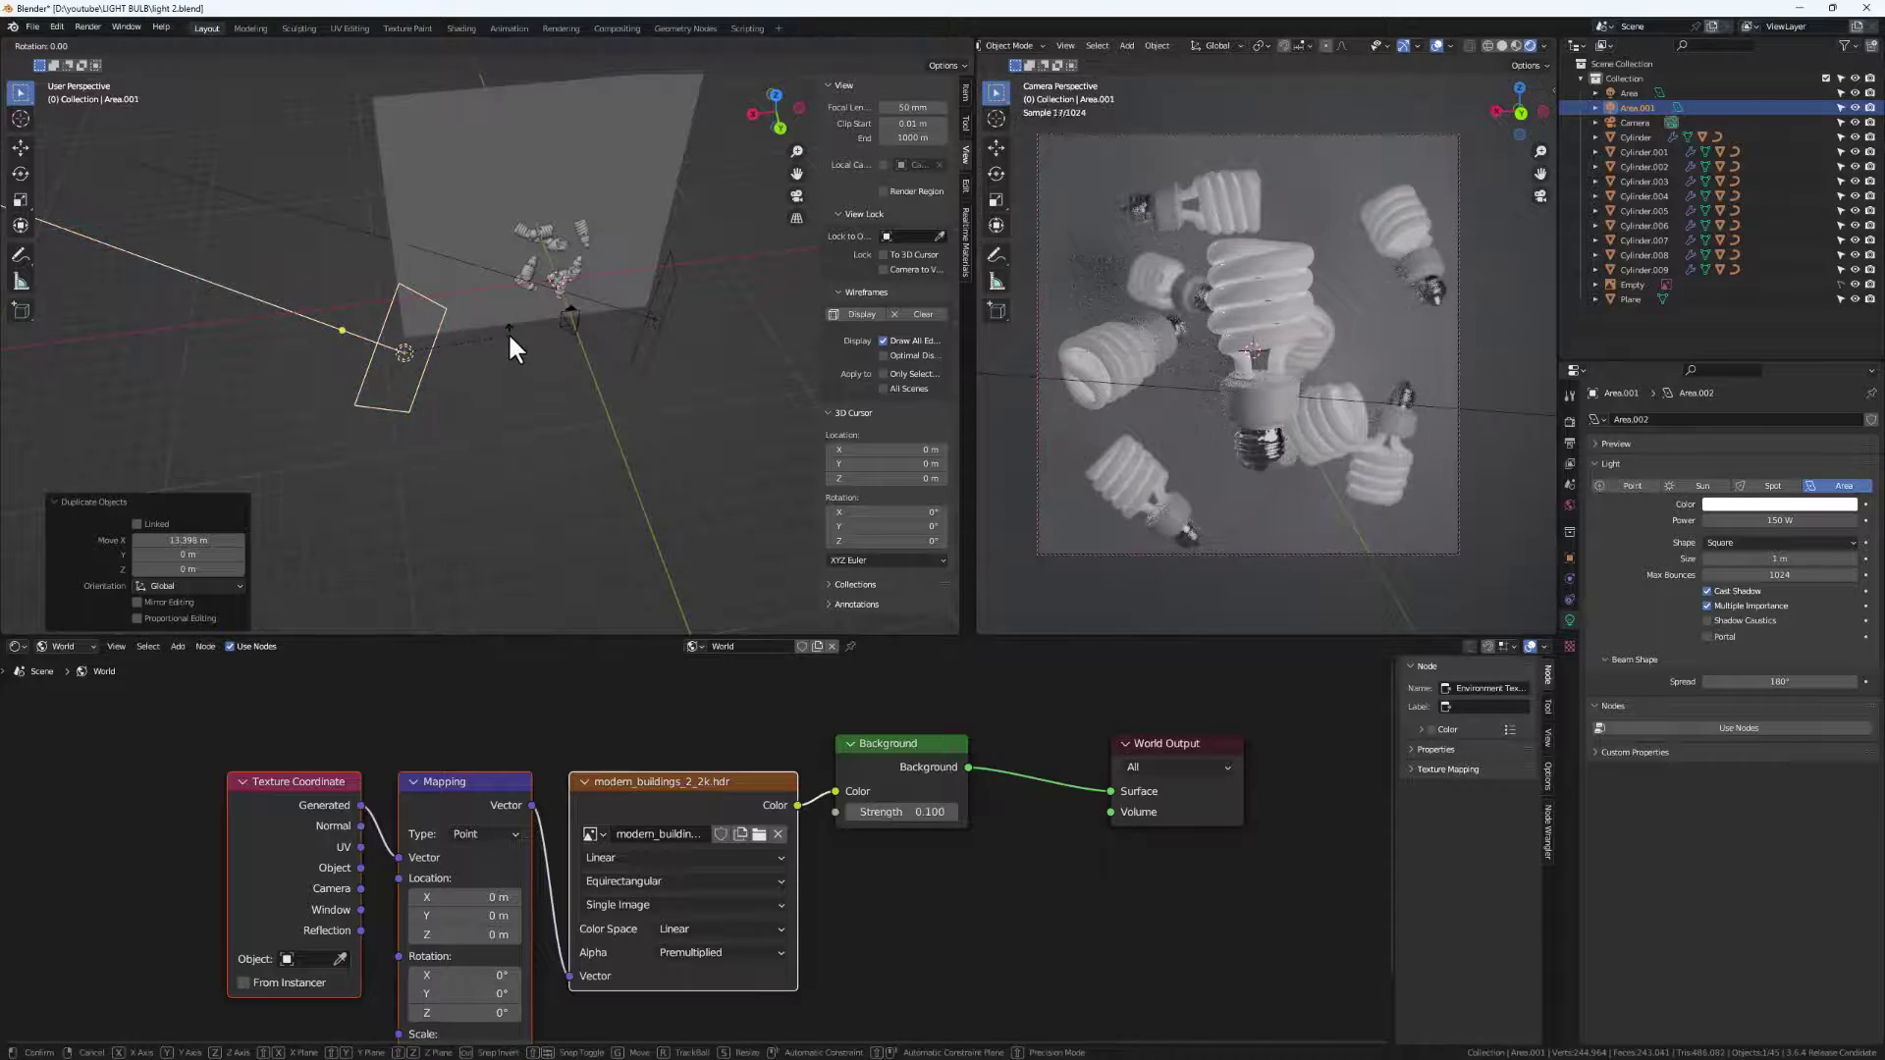
key("z")
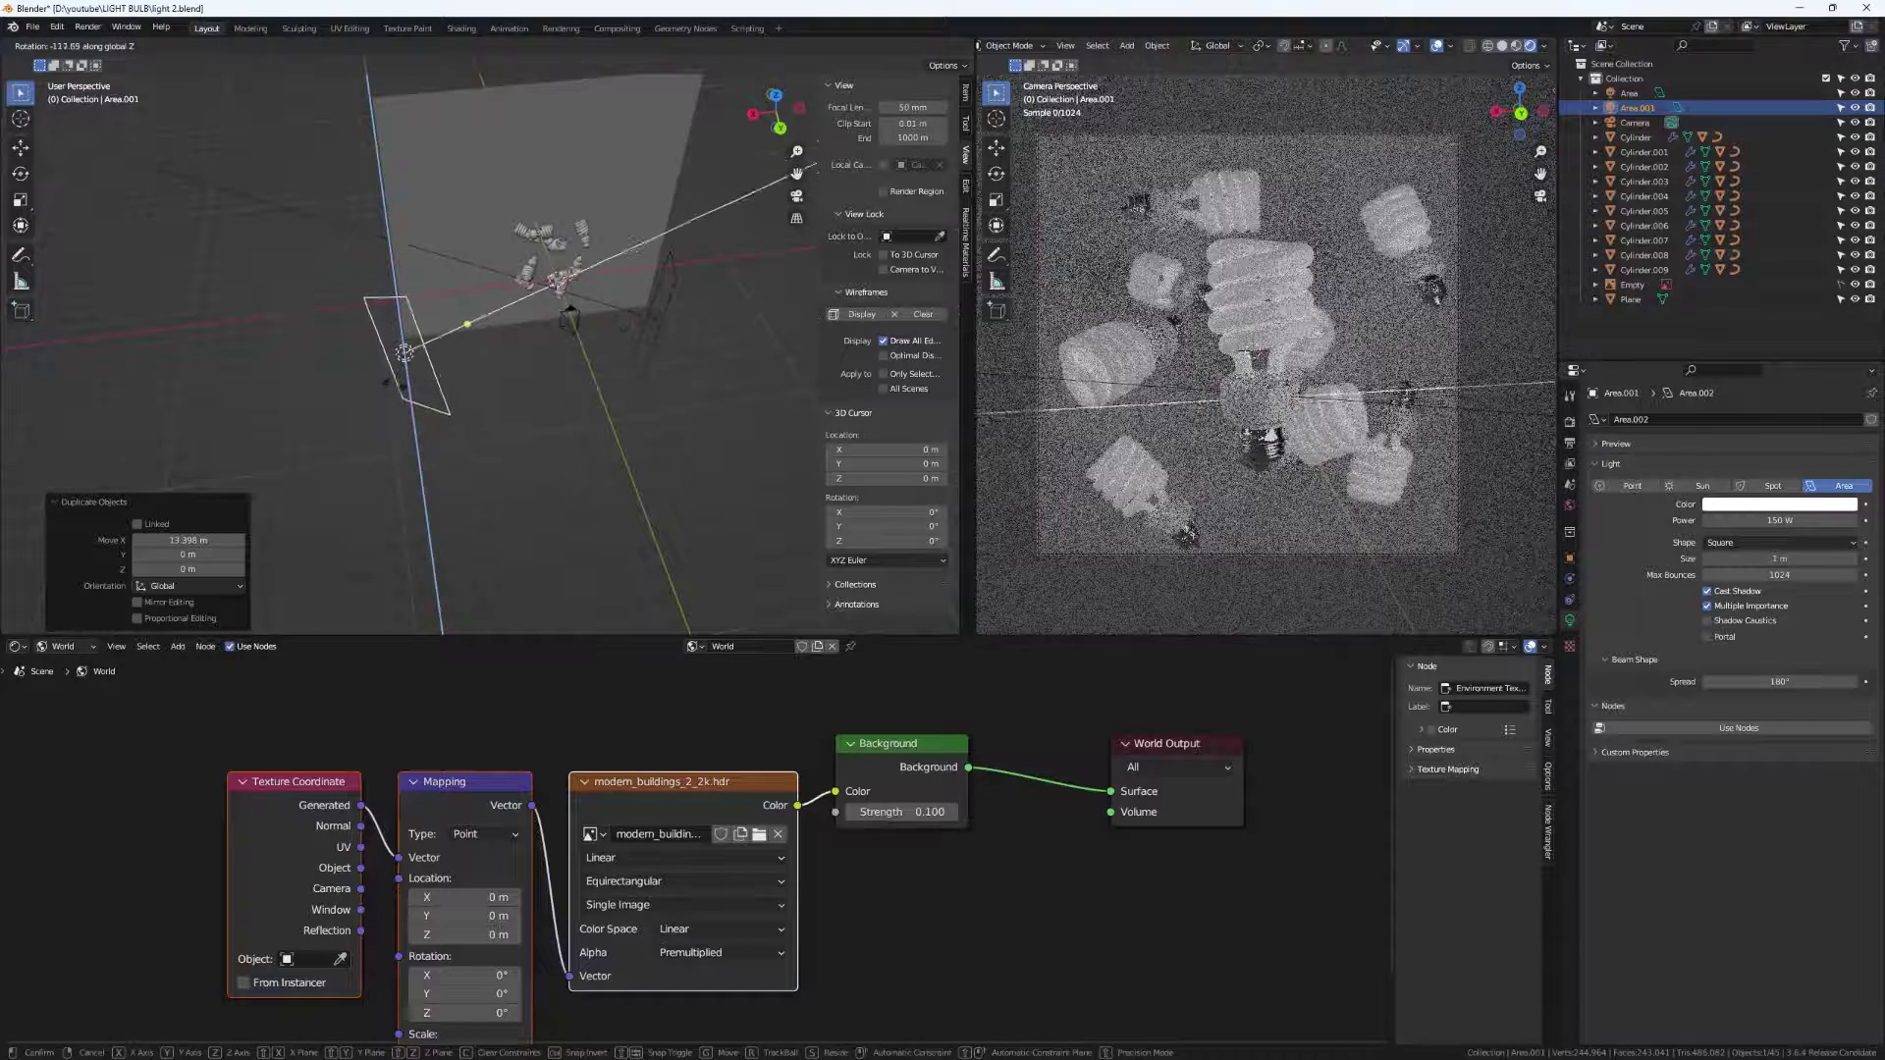
left_click(746, 279)
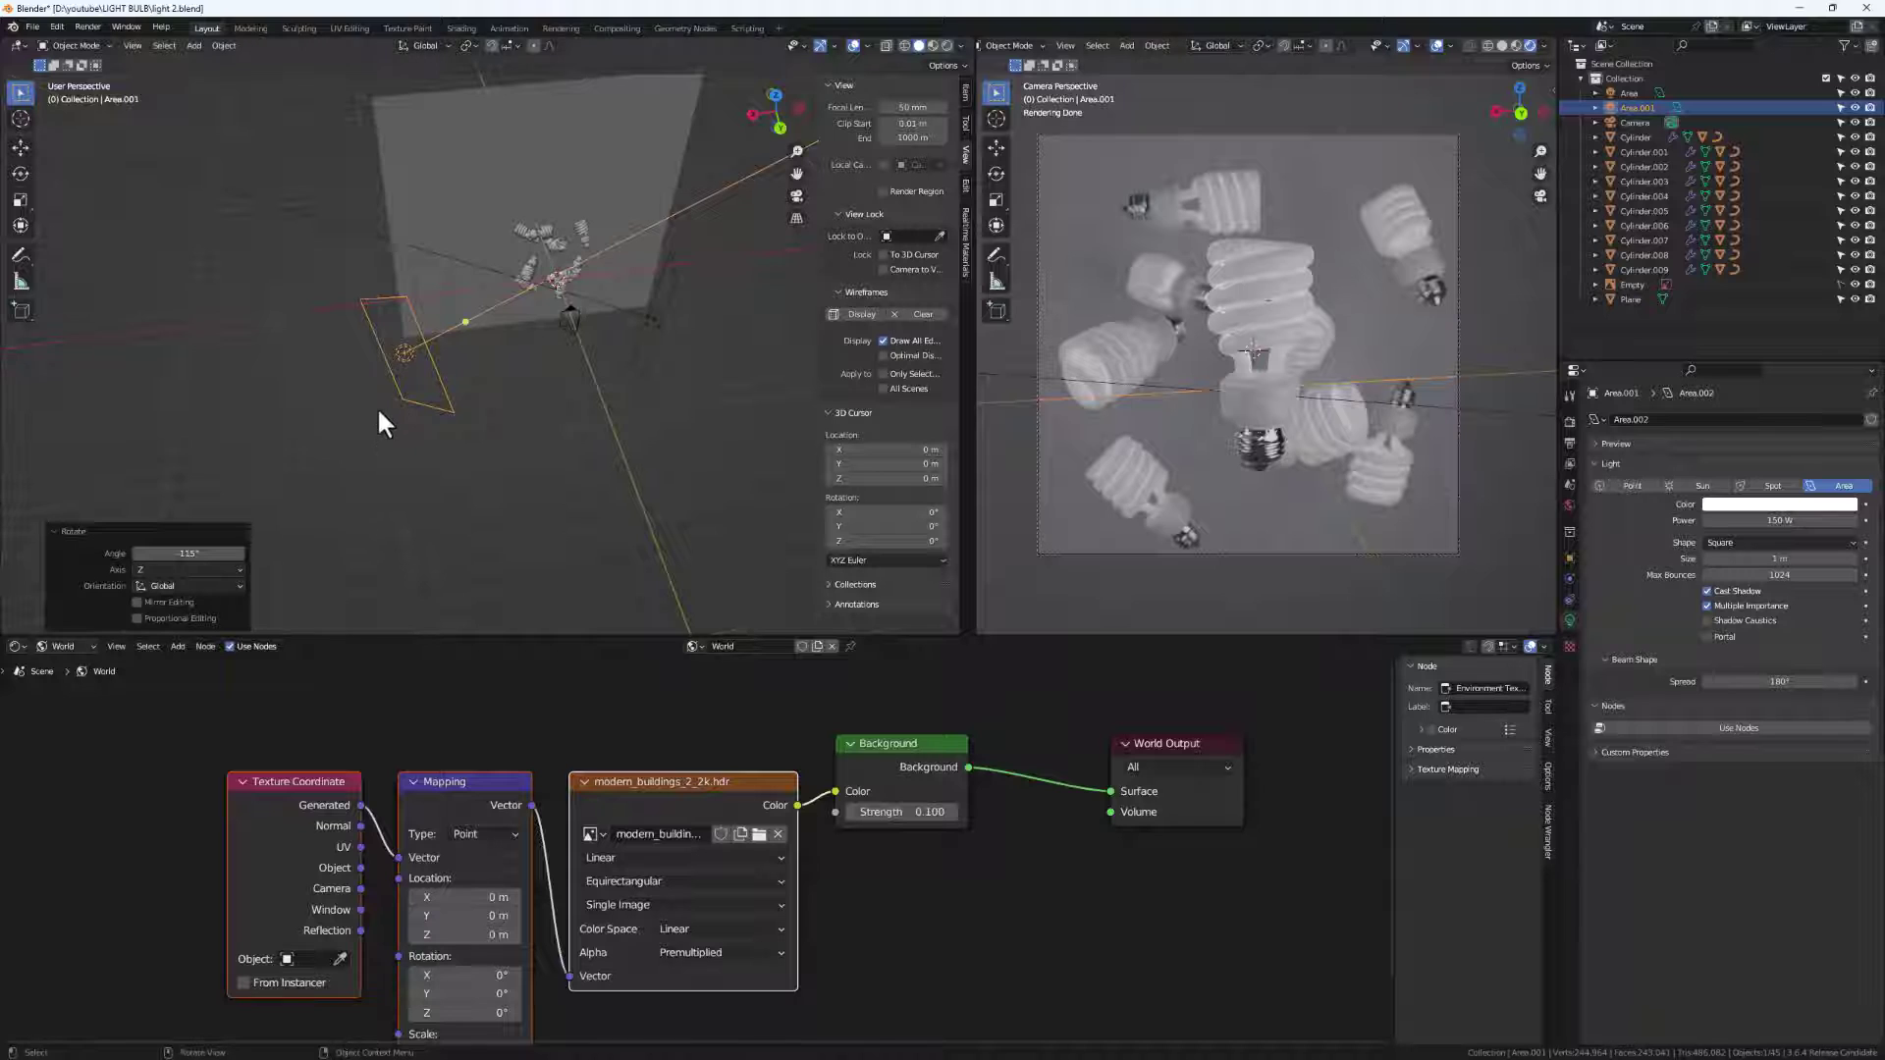
Try to narrow the duplicated area light by scaling it along the Y and Z axes.
middle_click_drag(377, 407, 607, 321)
key("s")
key("y")
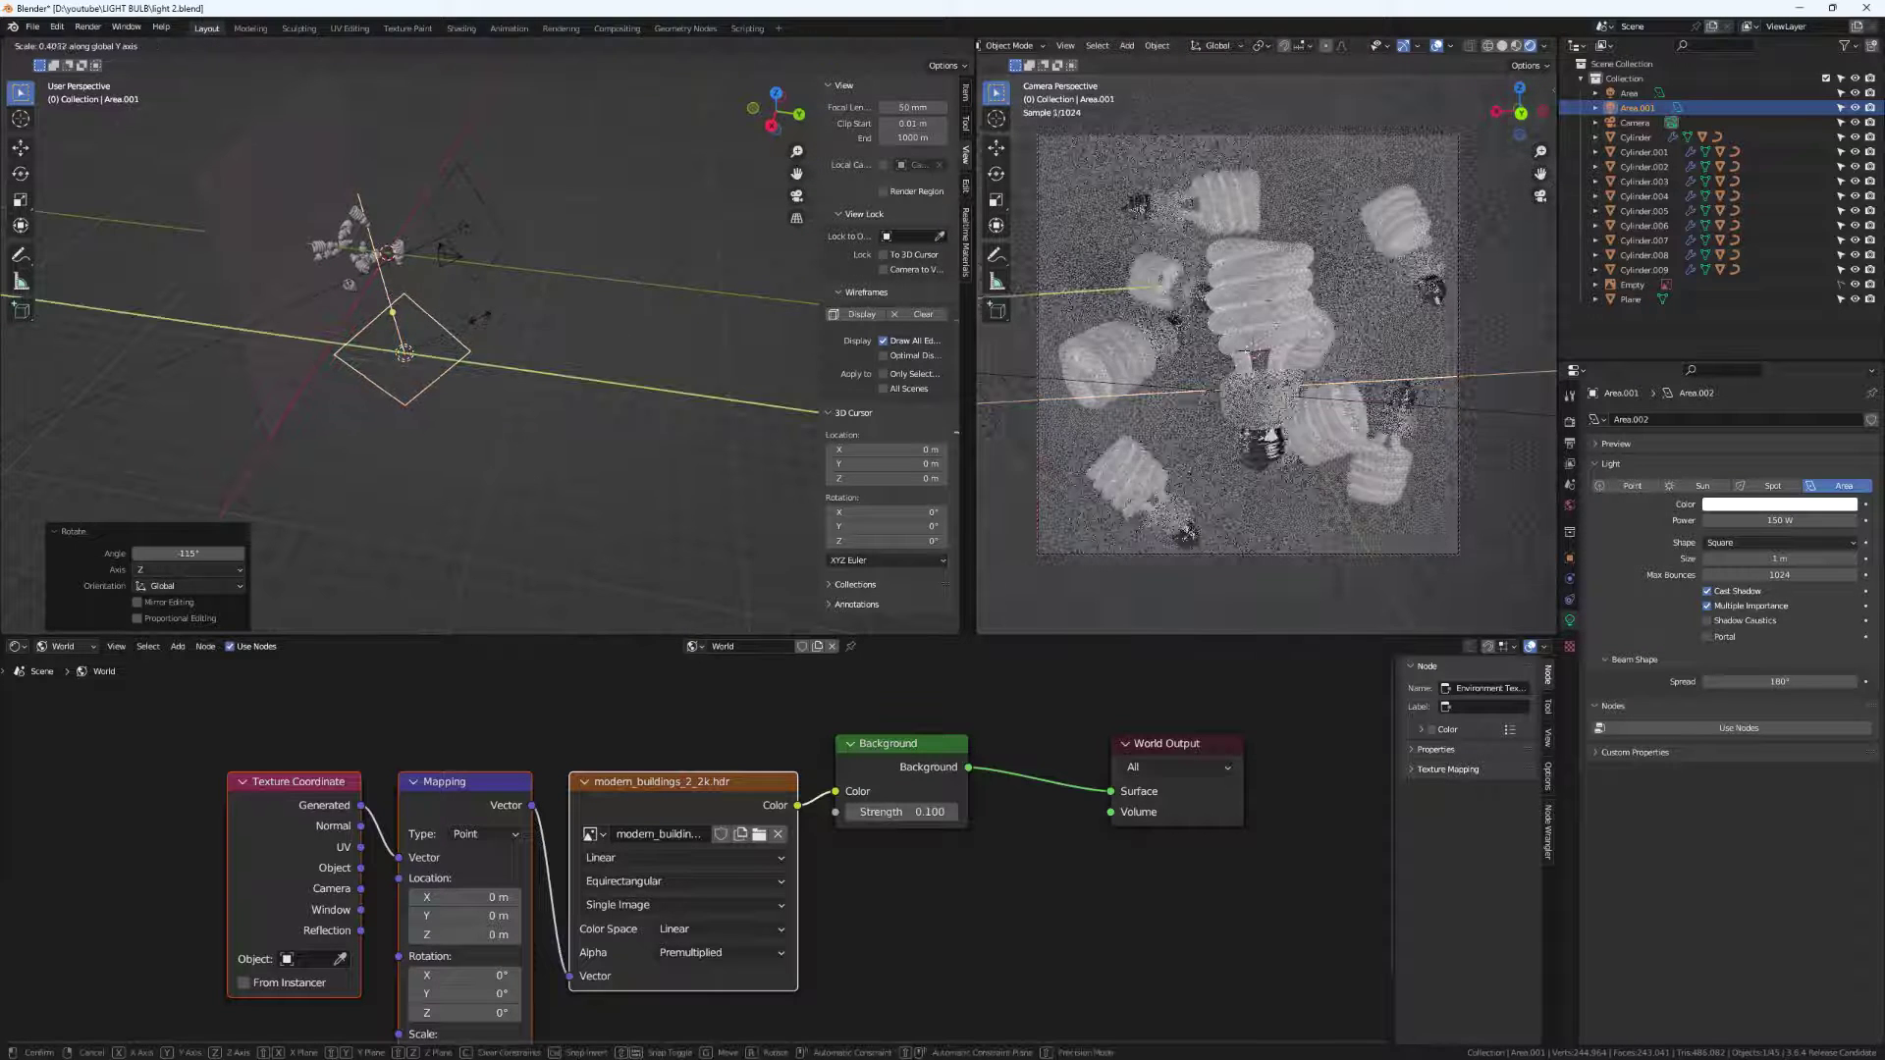
key("z")
key("y")
key("z")
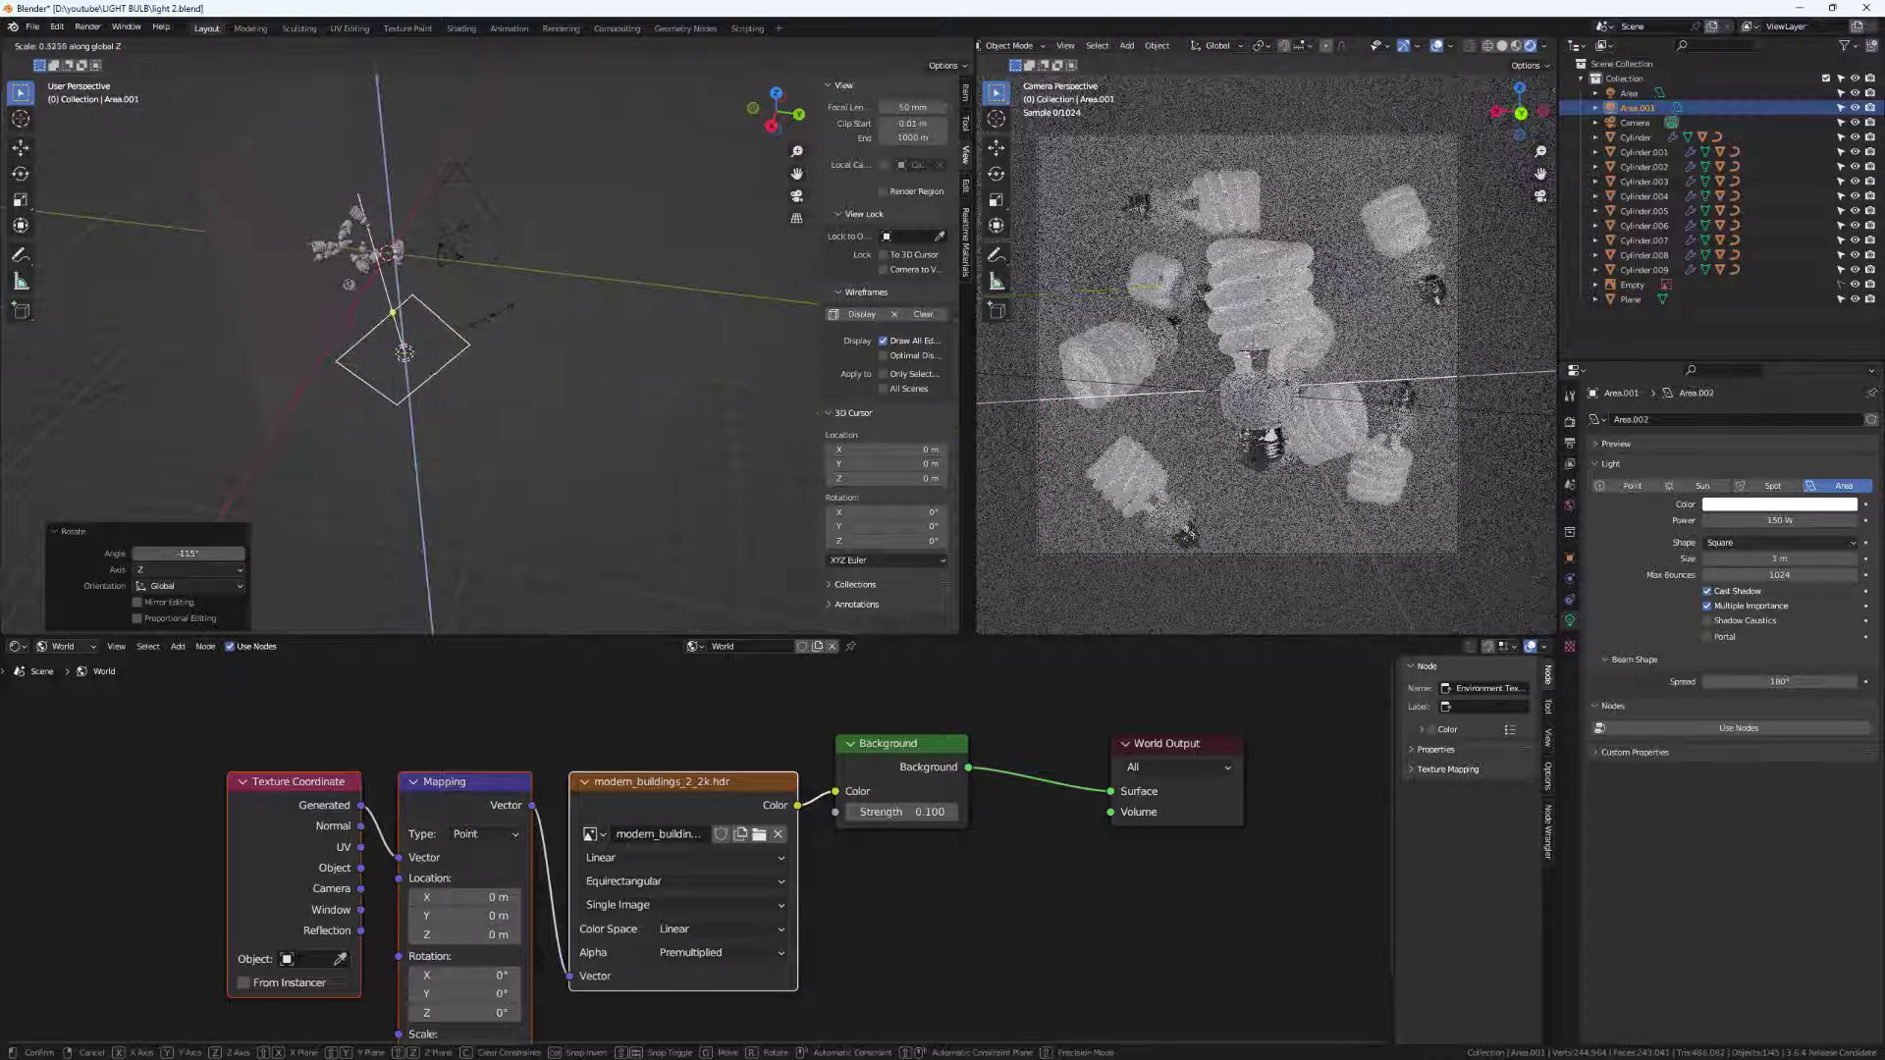
key("z")
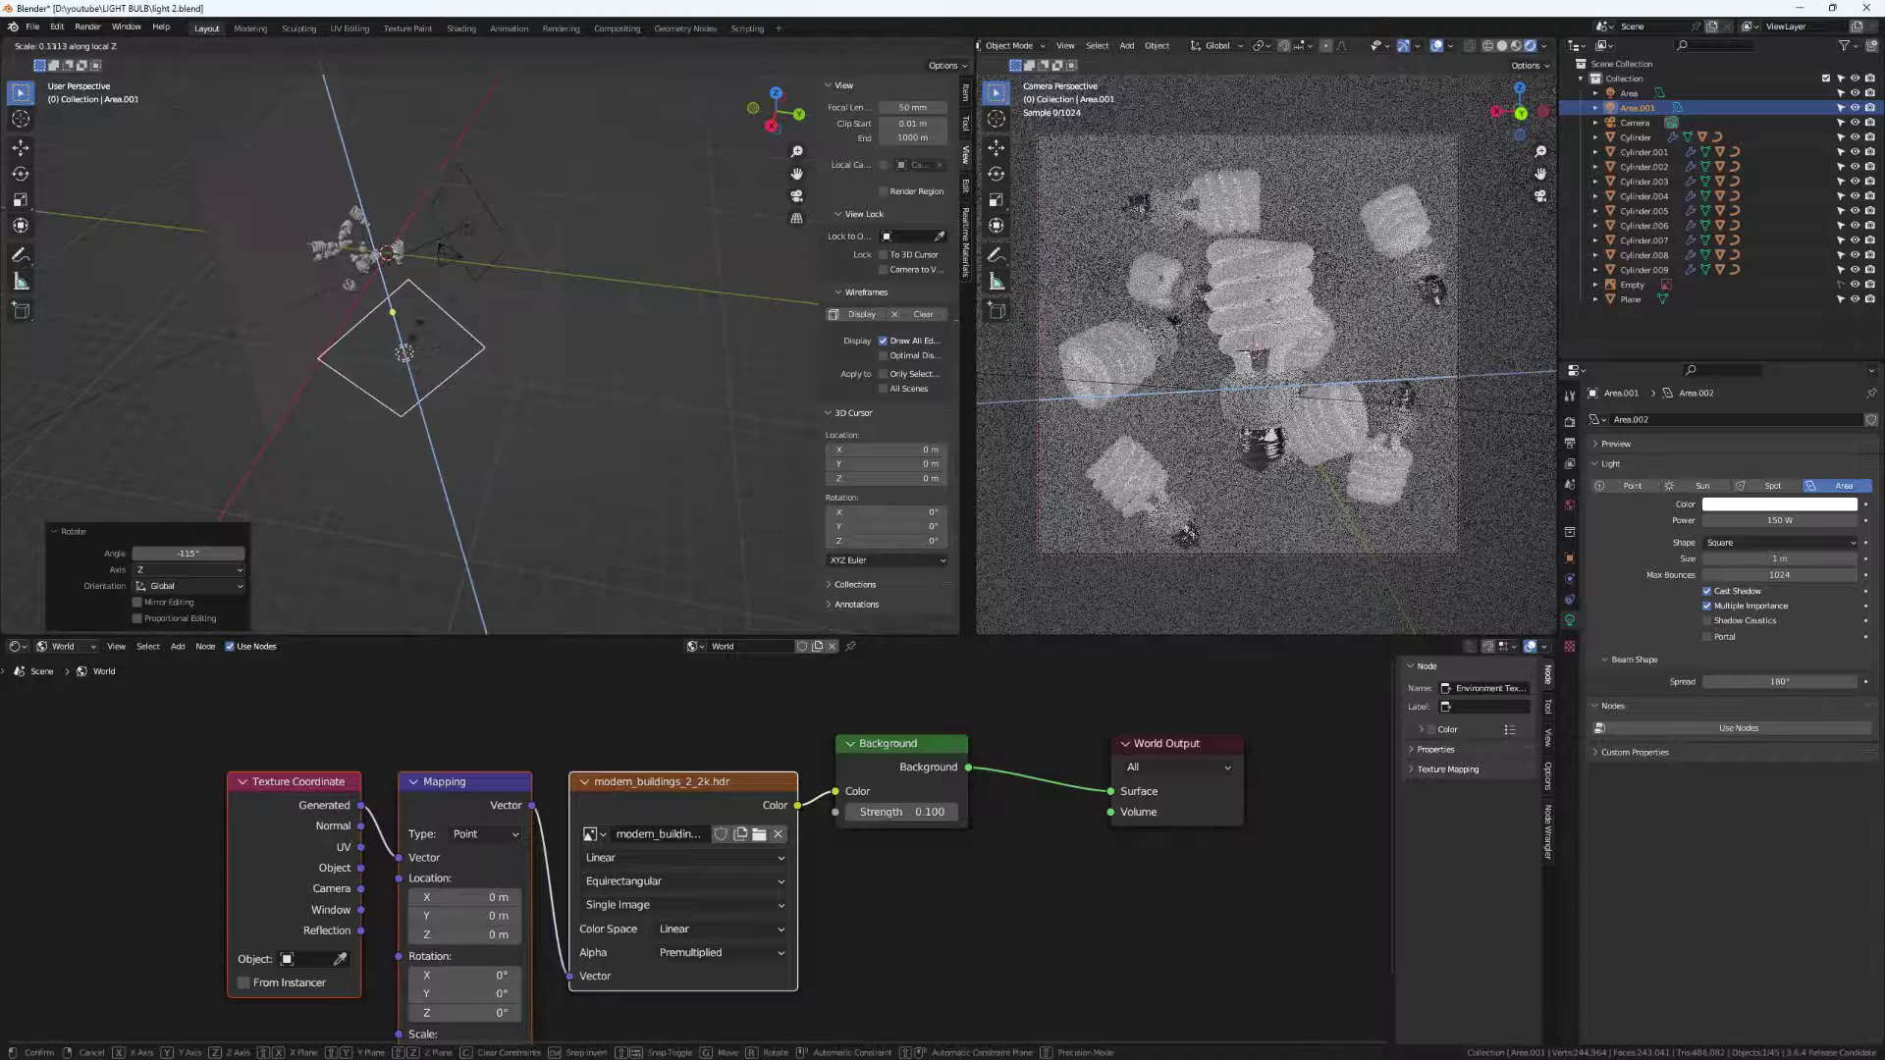
left_click(404, 354)
Try to narrow the duplicated area light again with repeated scaling along the global Y axis.
middle_click_drag(430, 361, 467, 340)
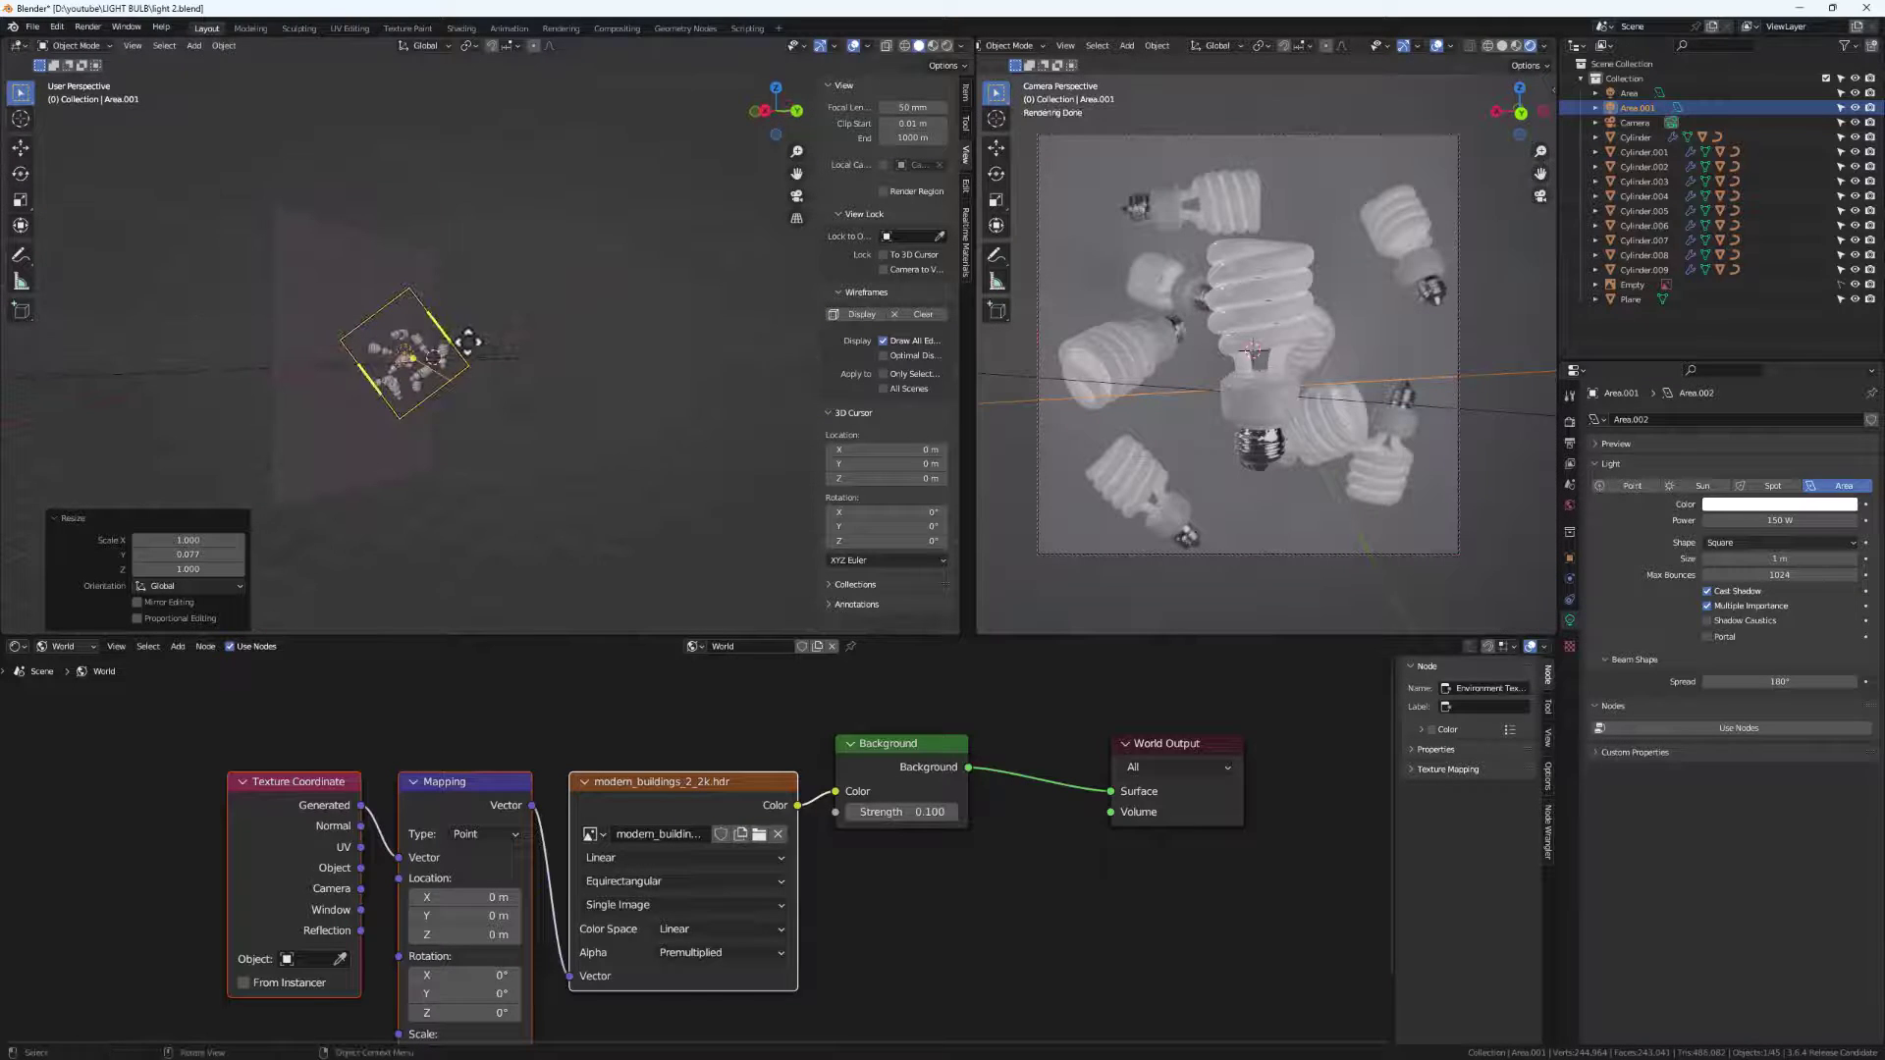
key("s")
key("y")
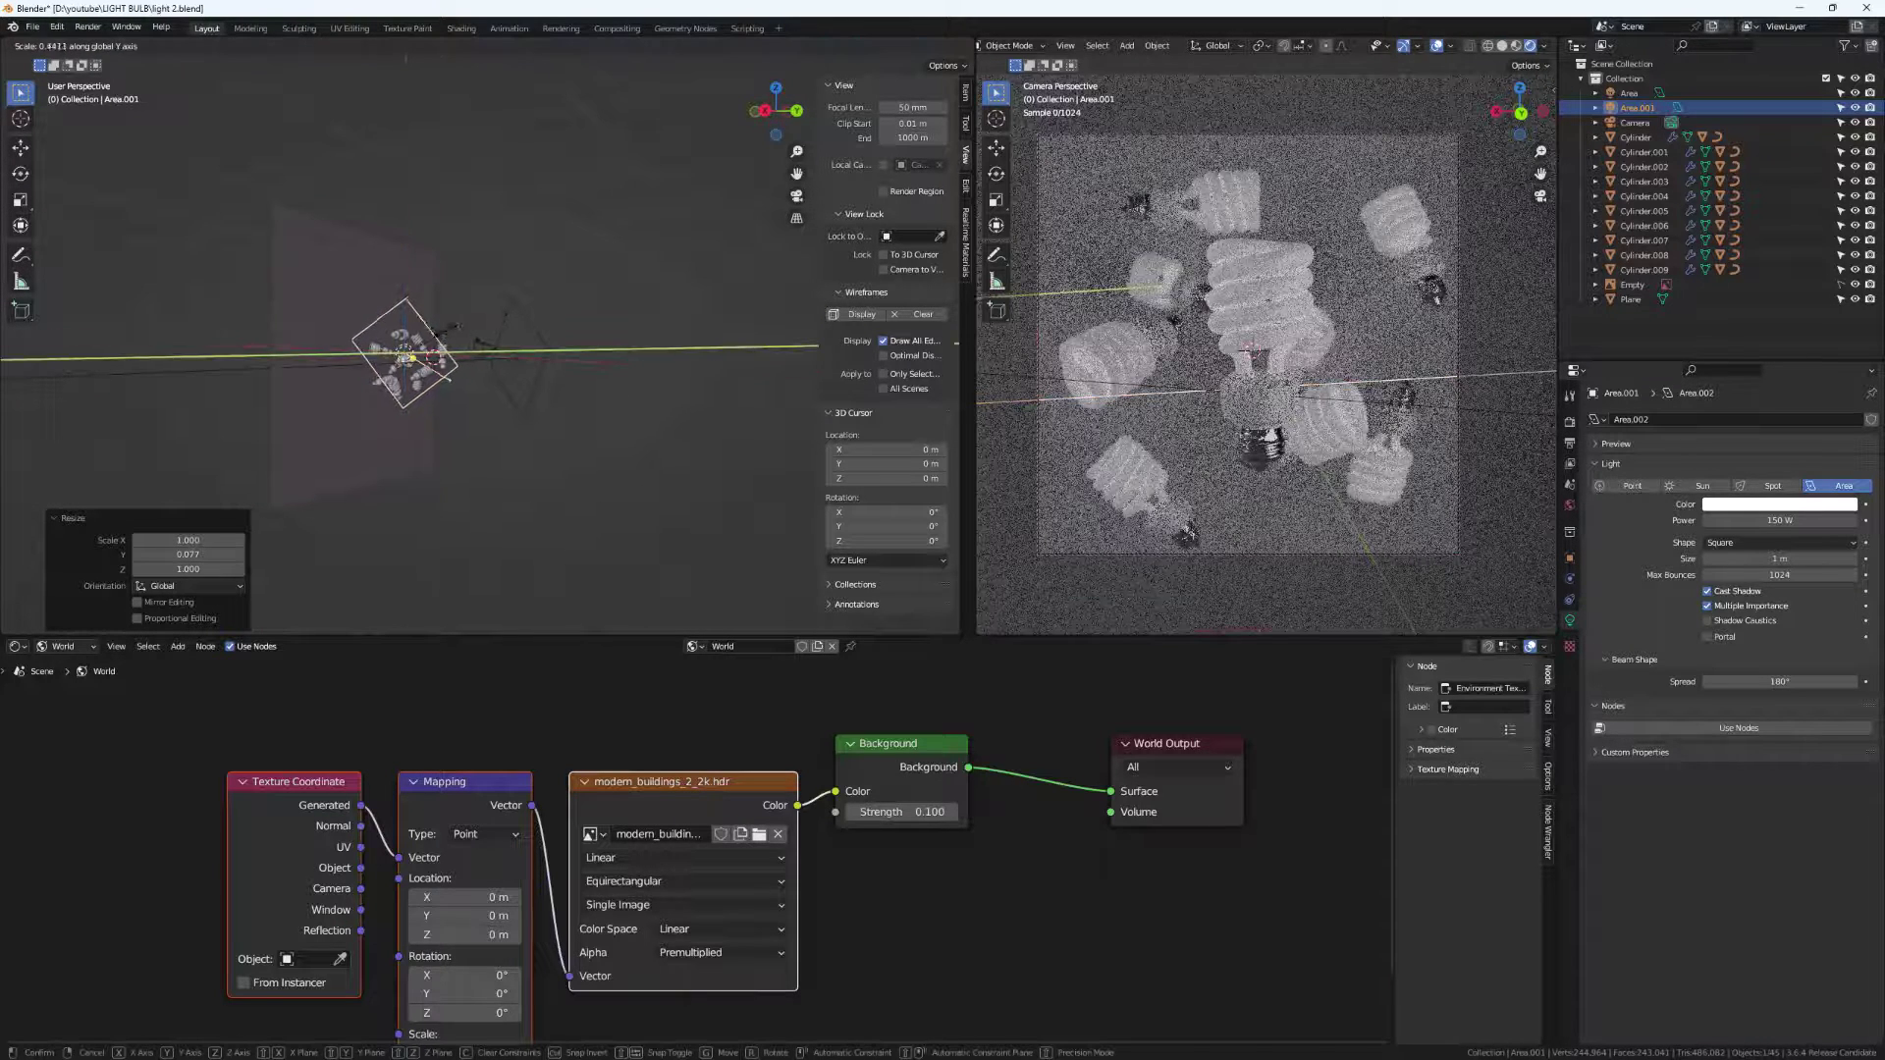
left_click(534, 341)
key("s")
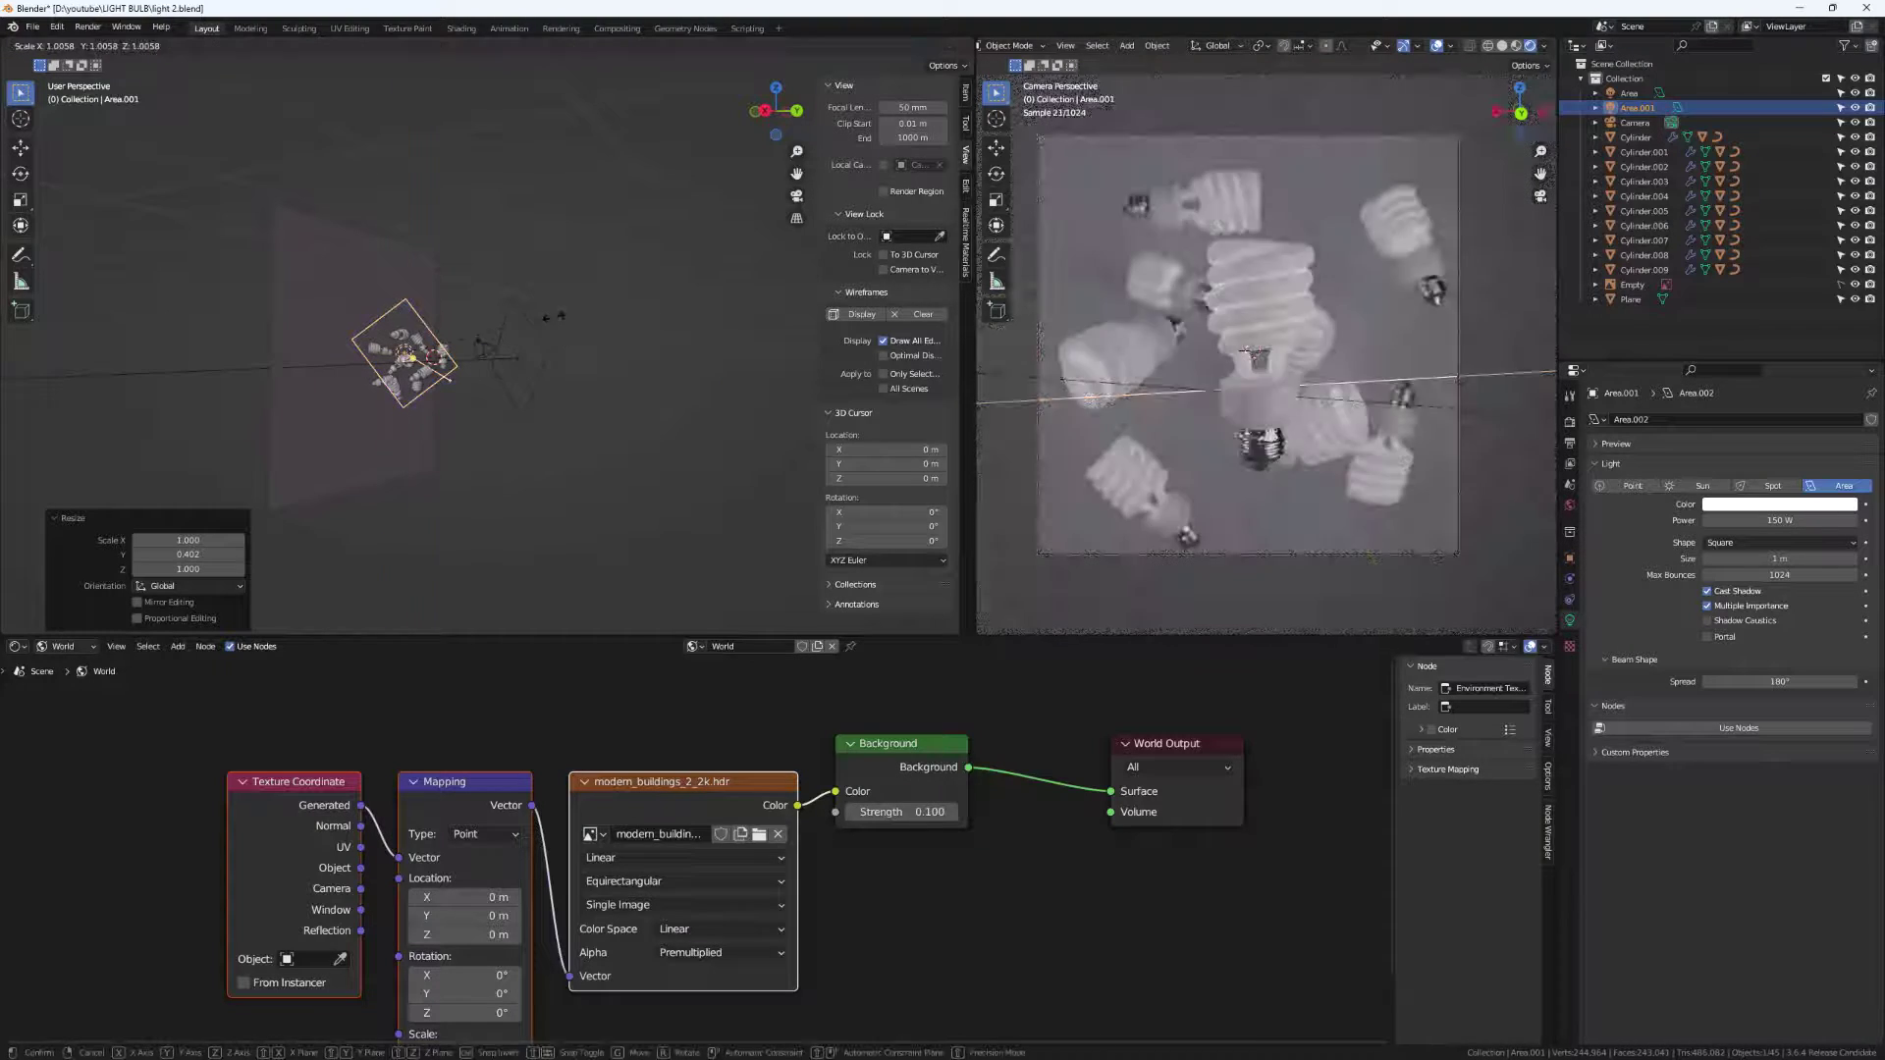
key("y")
left_click(422, 330)
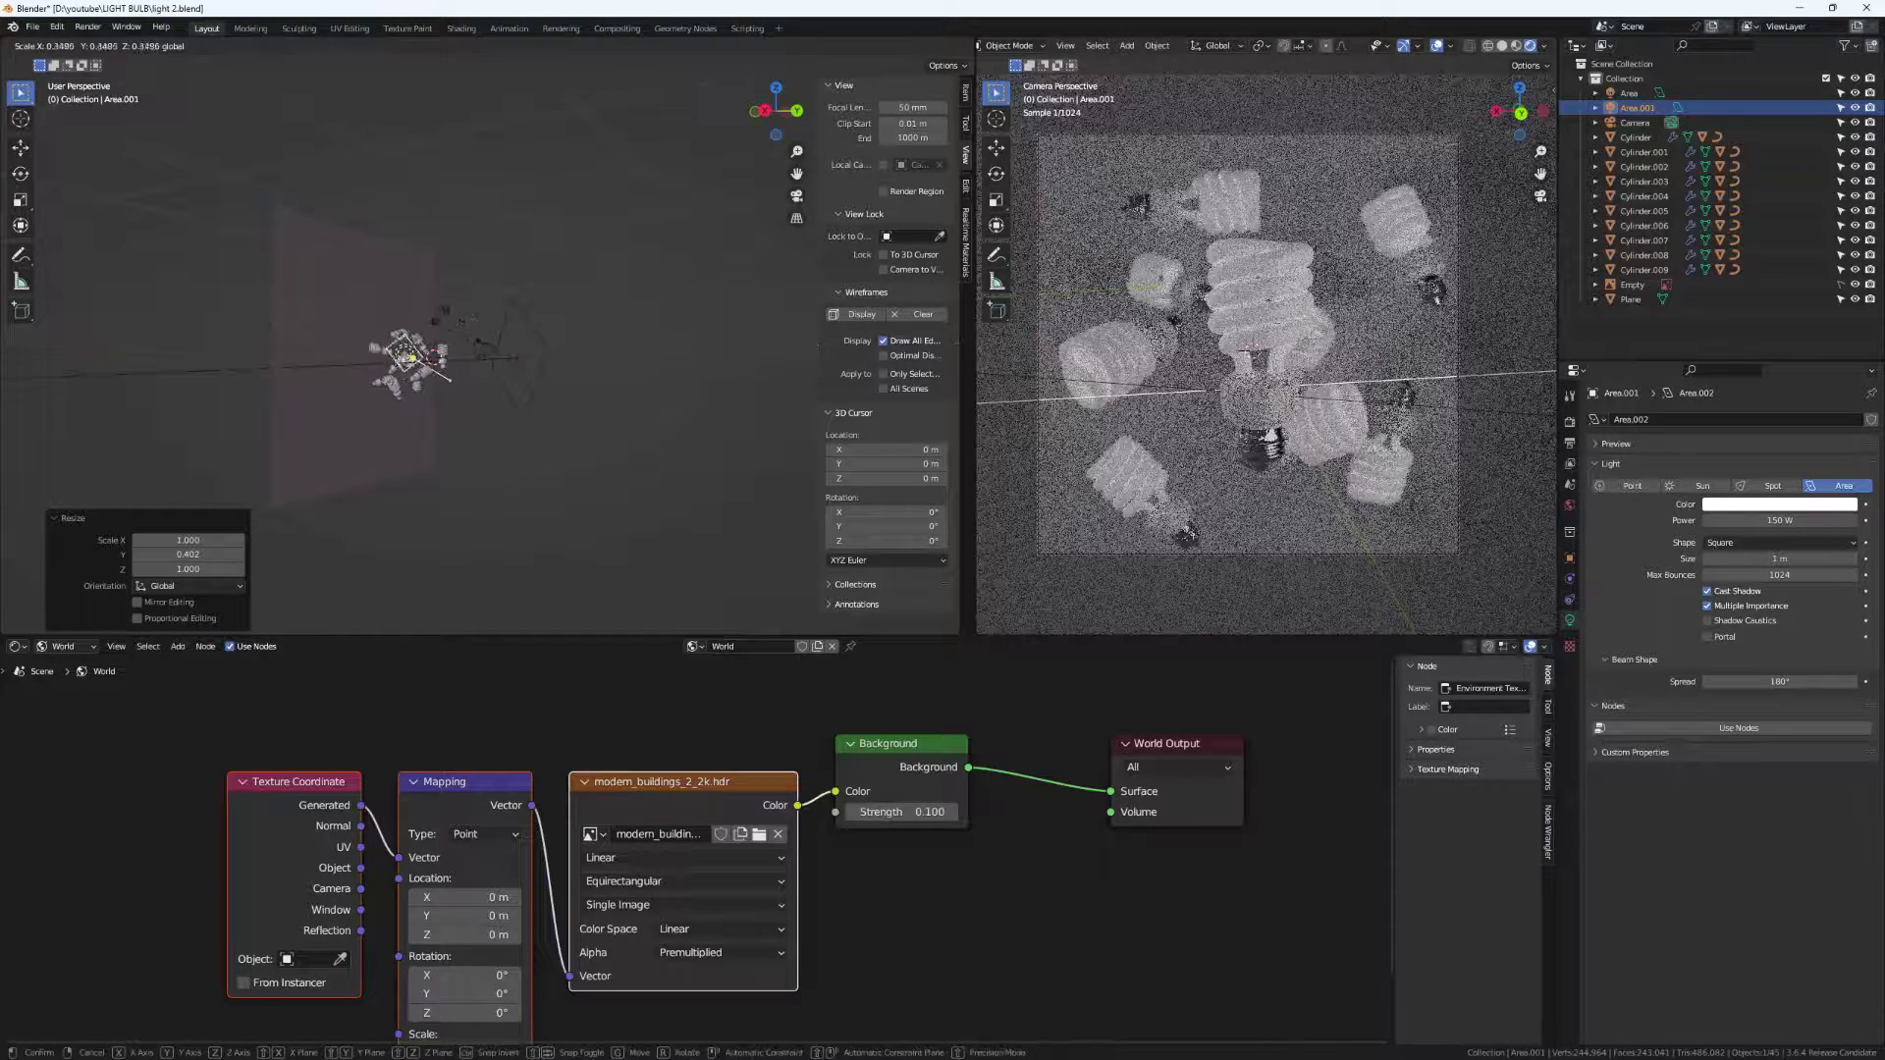
key("s")
key("y")
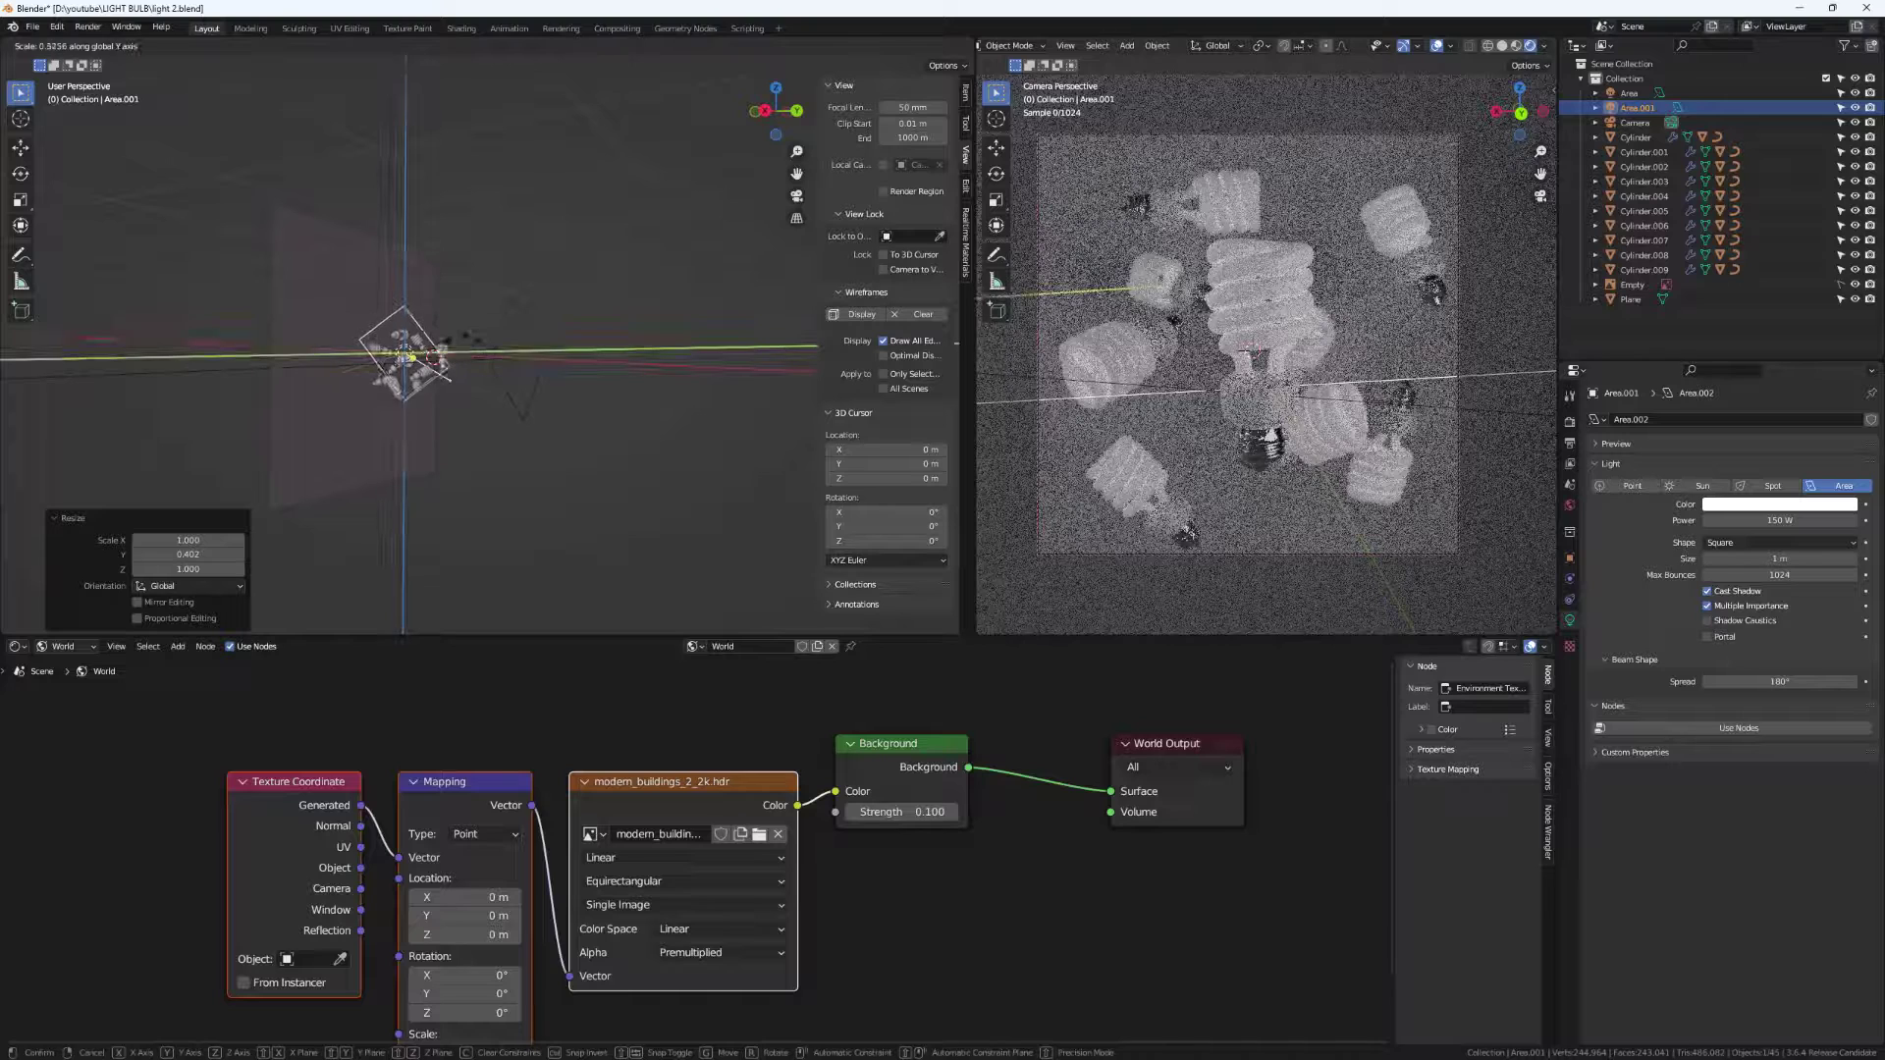
middle_click_drag(414, 356, 432, 361)
left_click(471, 390)
middle_click_drag(506, 417, 487, 468)
Delete the duplicated area light.
left_click_drag(426, 298, 482, 270)
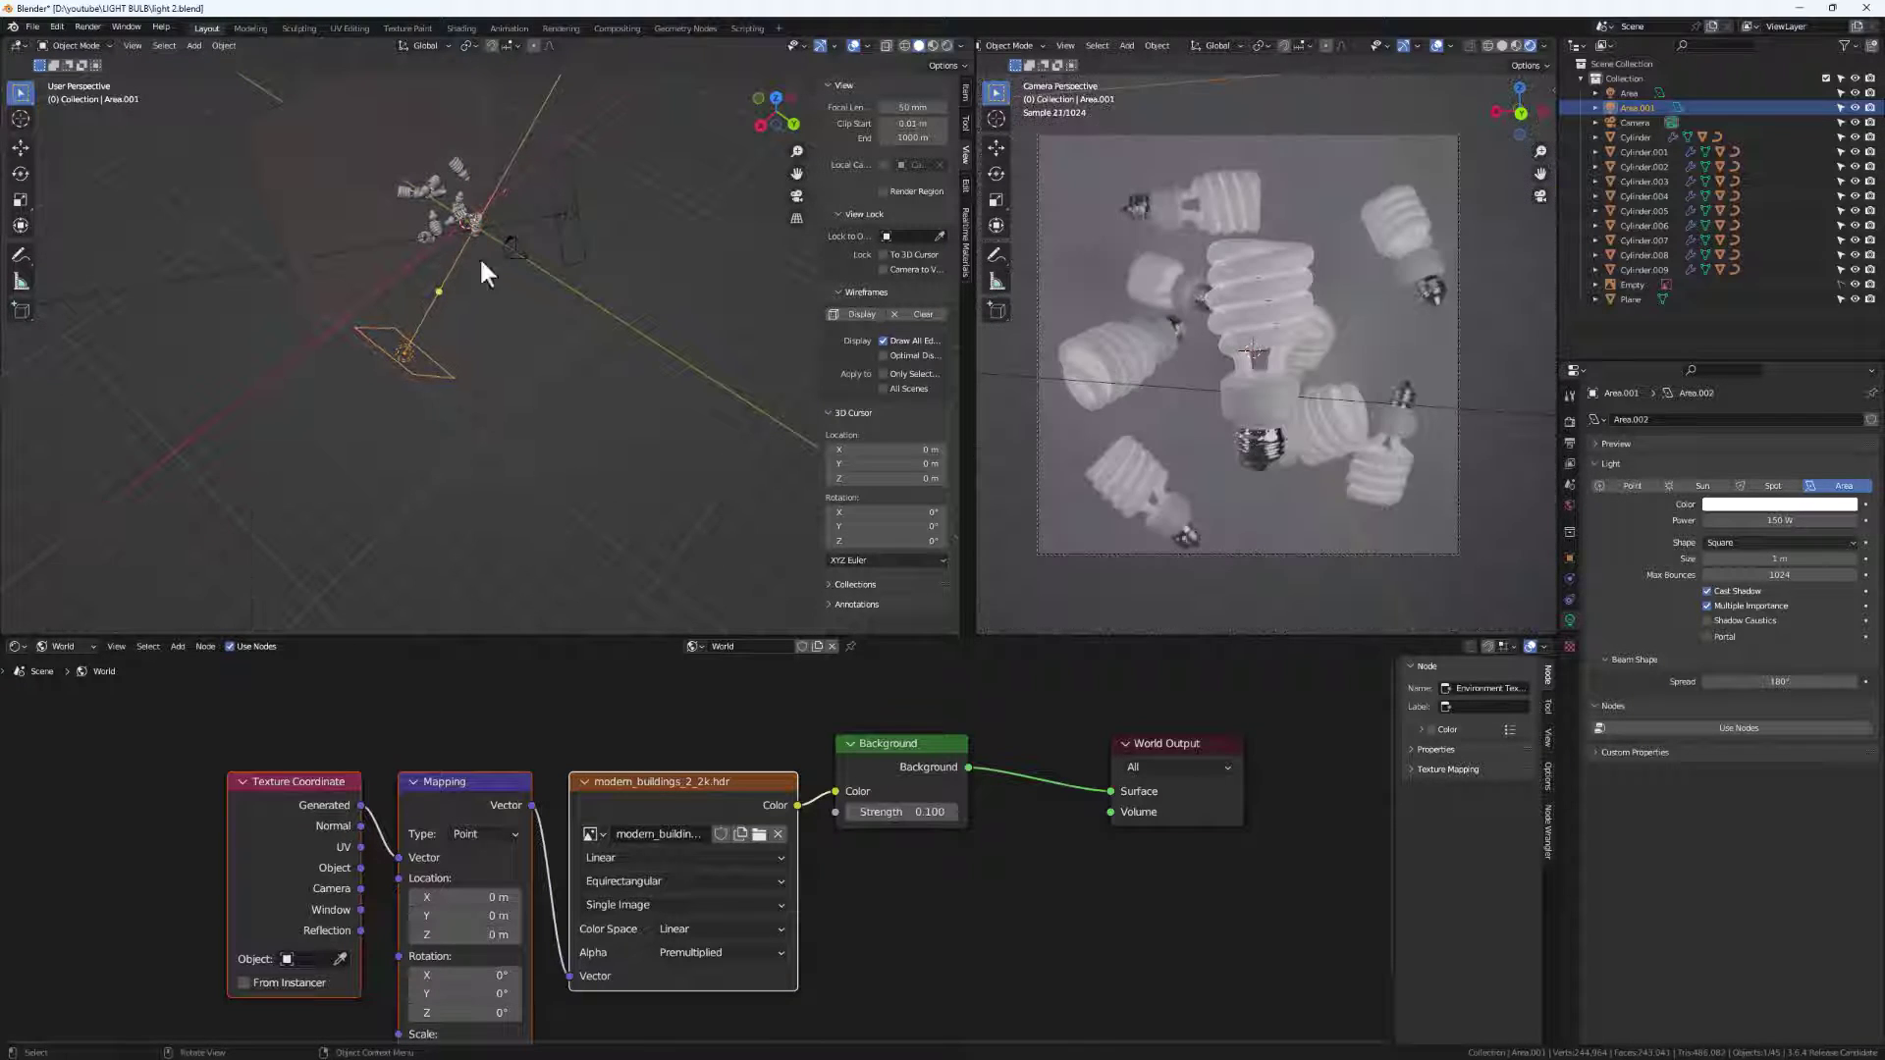
mouse_move(629, 458)
middle_mouse_down()
mouse_move(634, 437)
mouse_move(625, 496)
middle_mouse_up()
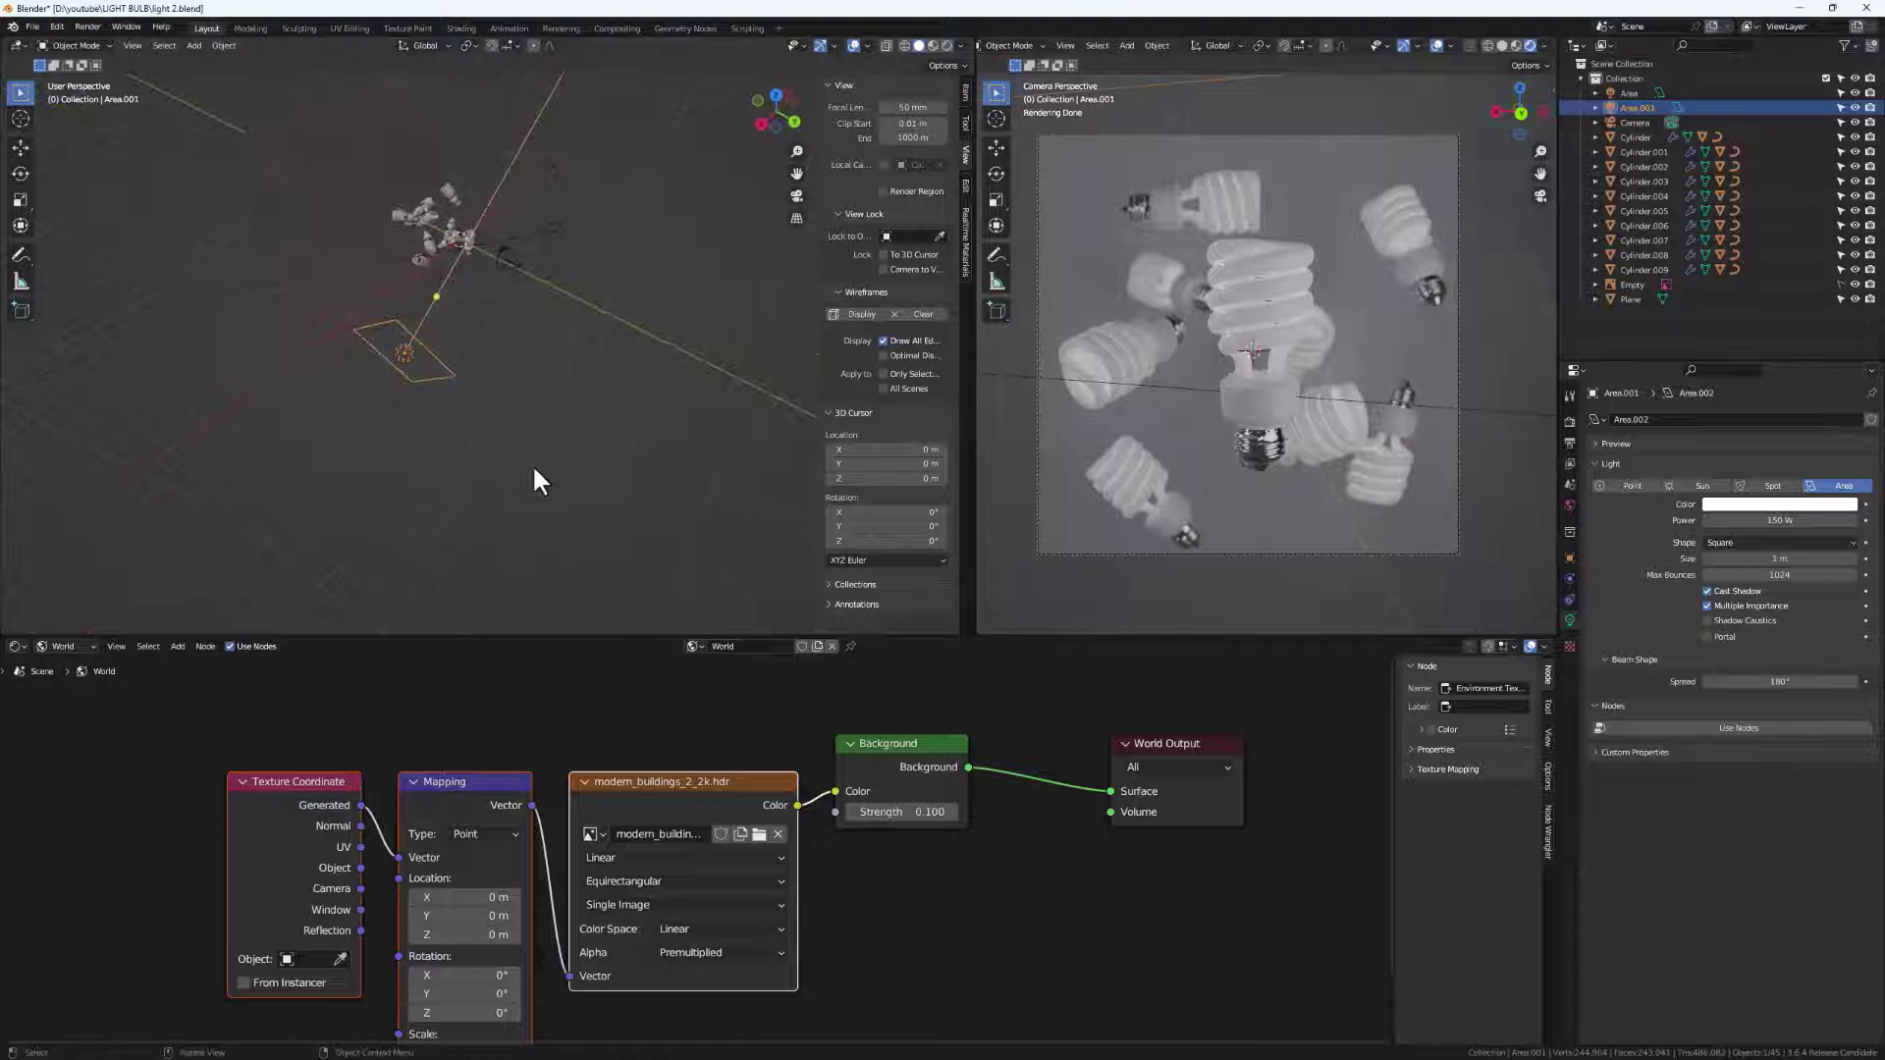
key("x")
left_click(453, 464)
Add a new area light at the world origin and move it about 4.75 m along X, beside the bulbs.
middle_click_drag(445, 449, 467, 380)
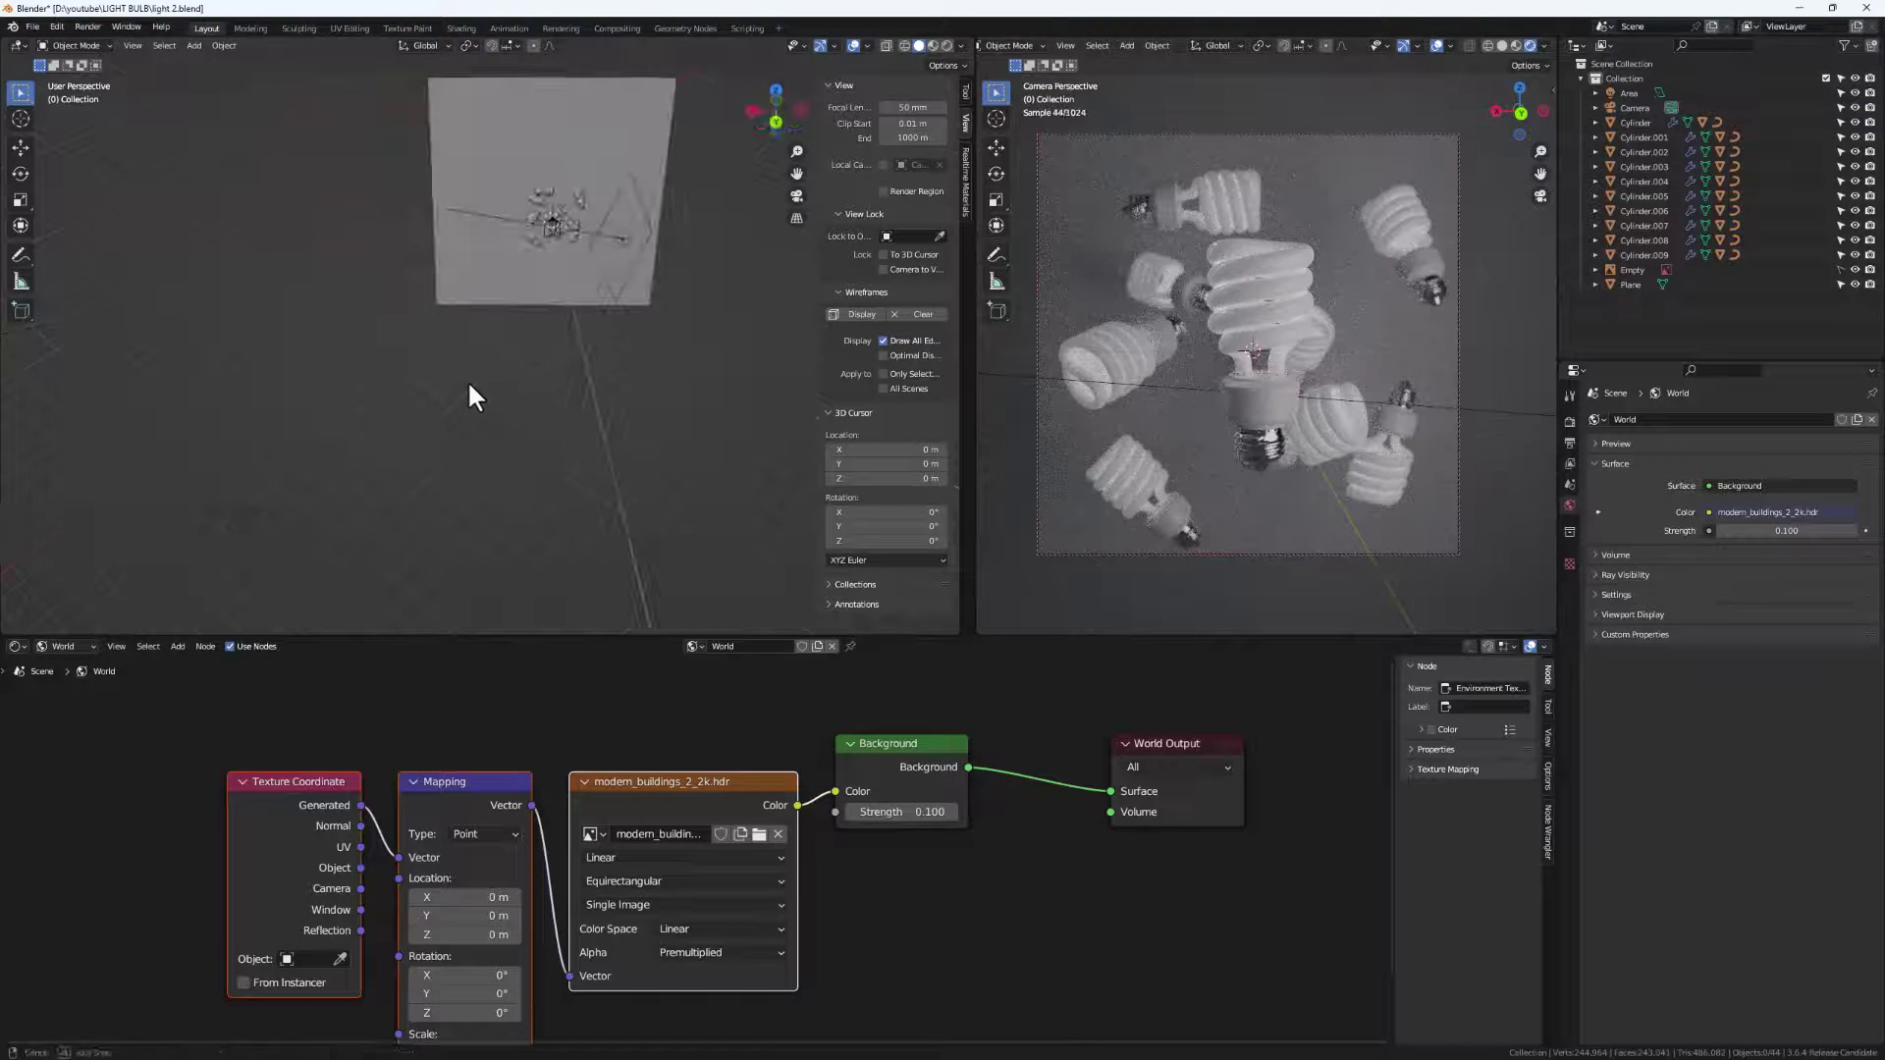
scroll(598, 215, "up", 2)
key("shift+a")
mouse_move(511, 278)
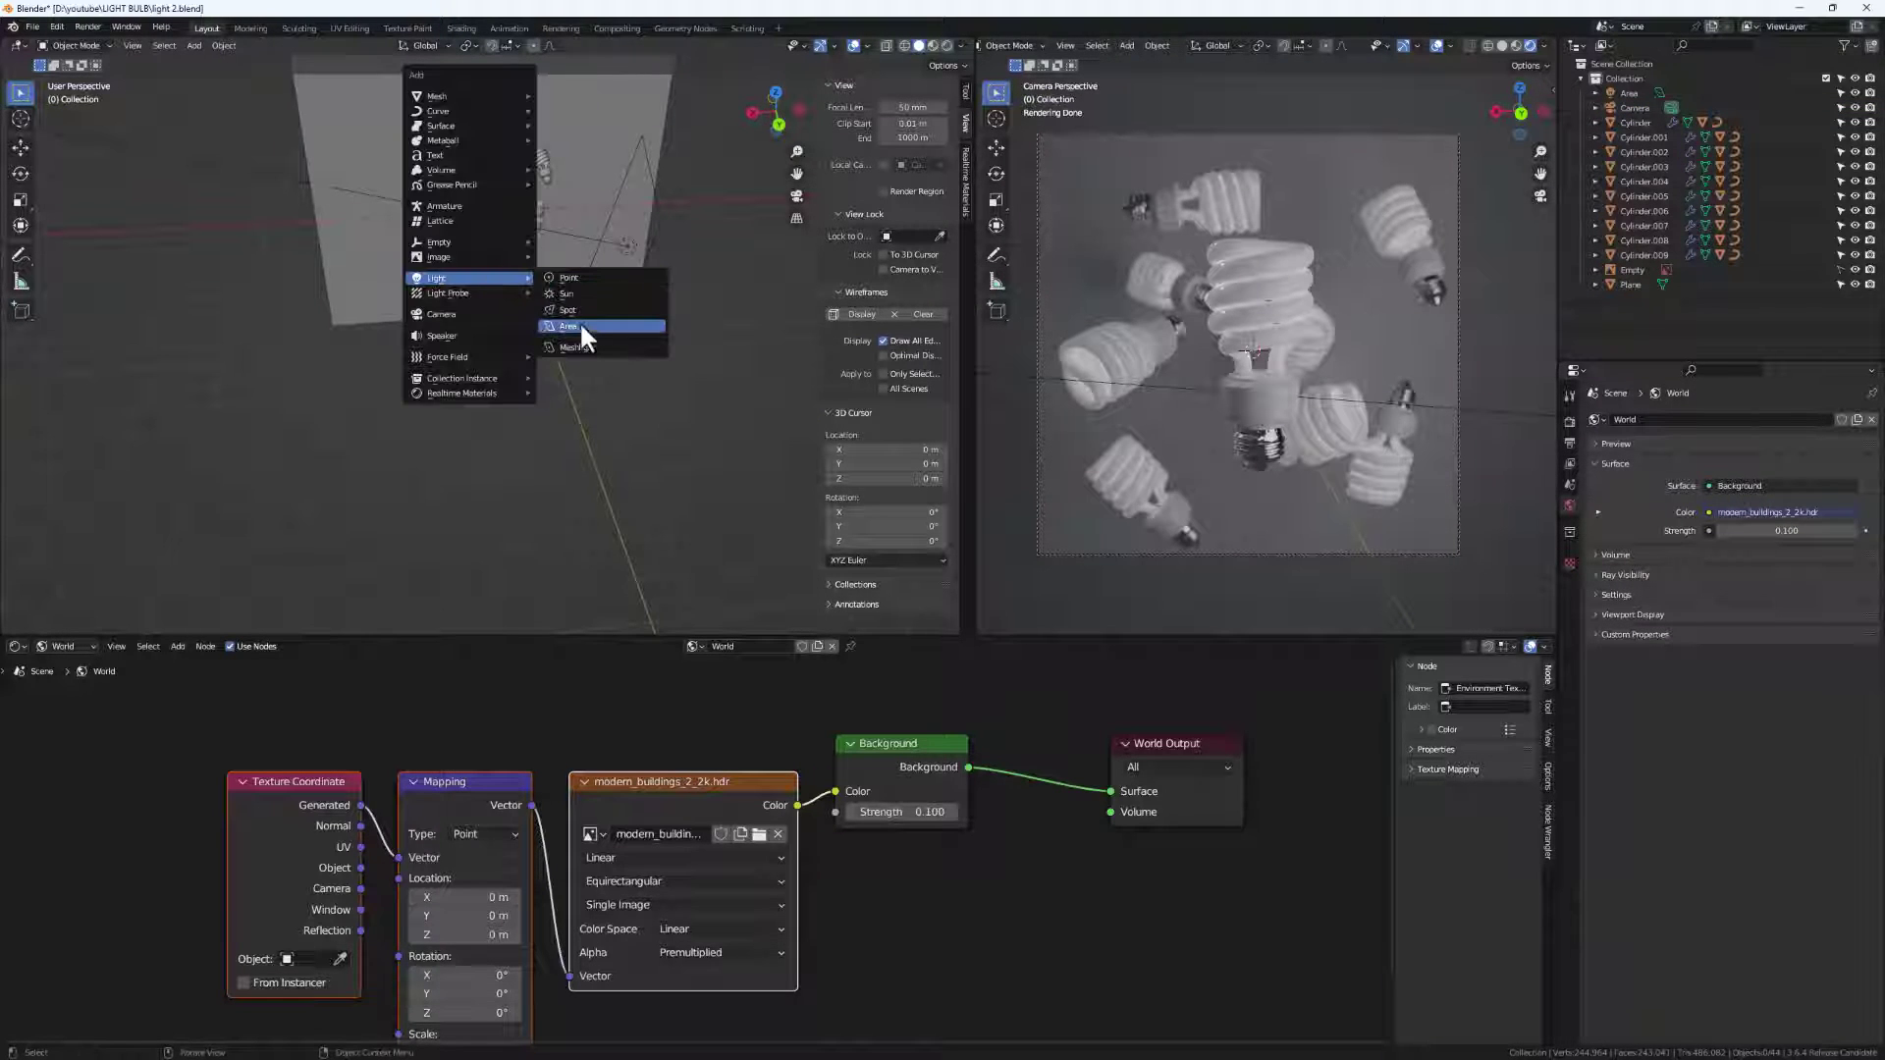
left_click(583, 325)
middle_click_drag(548, 292, 539, 260)
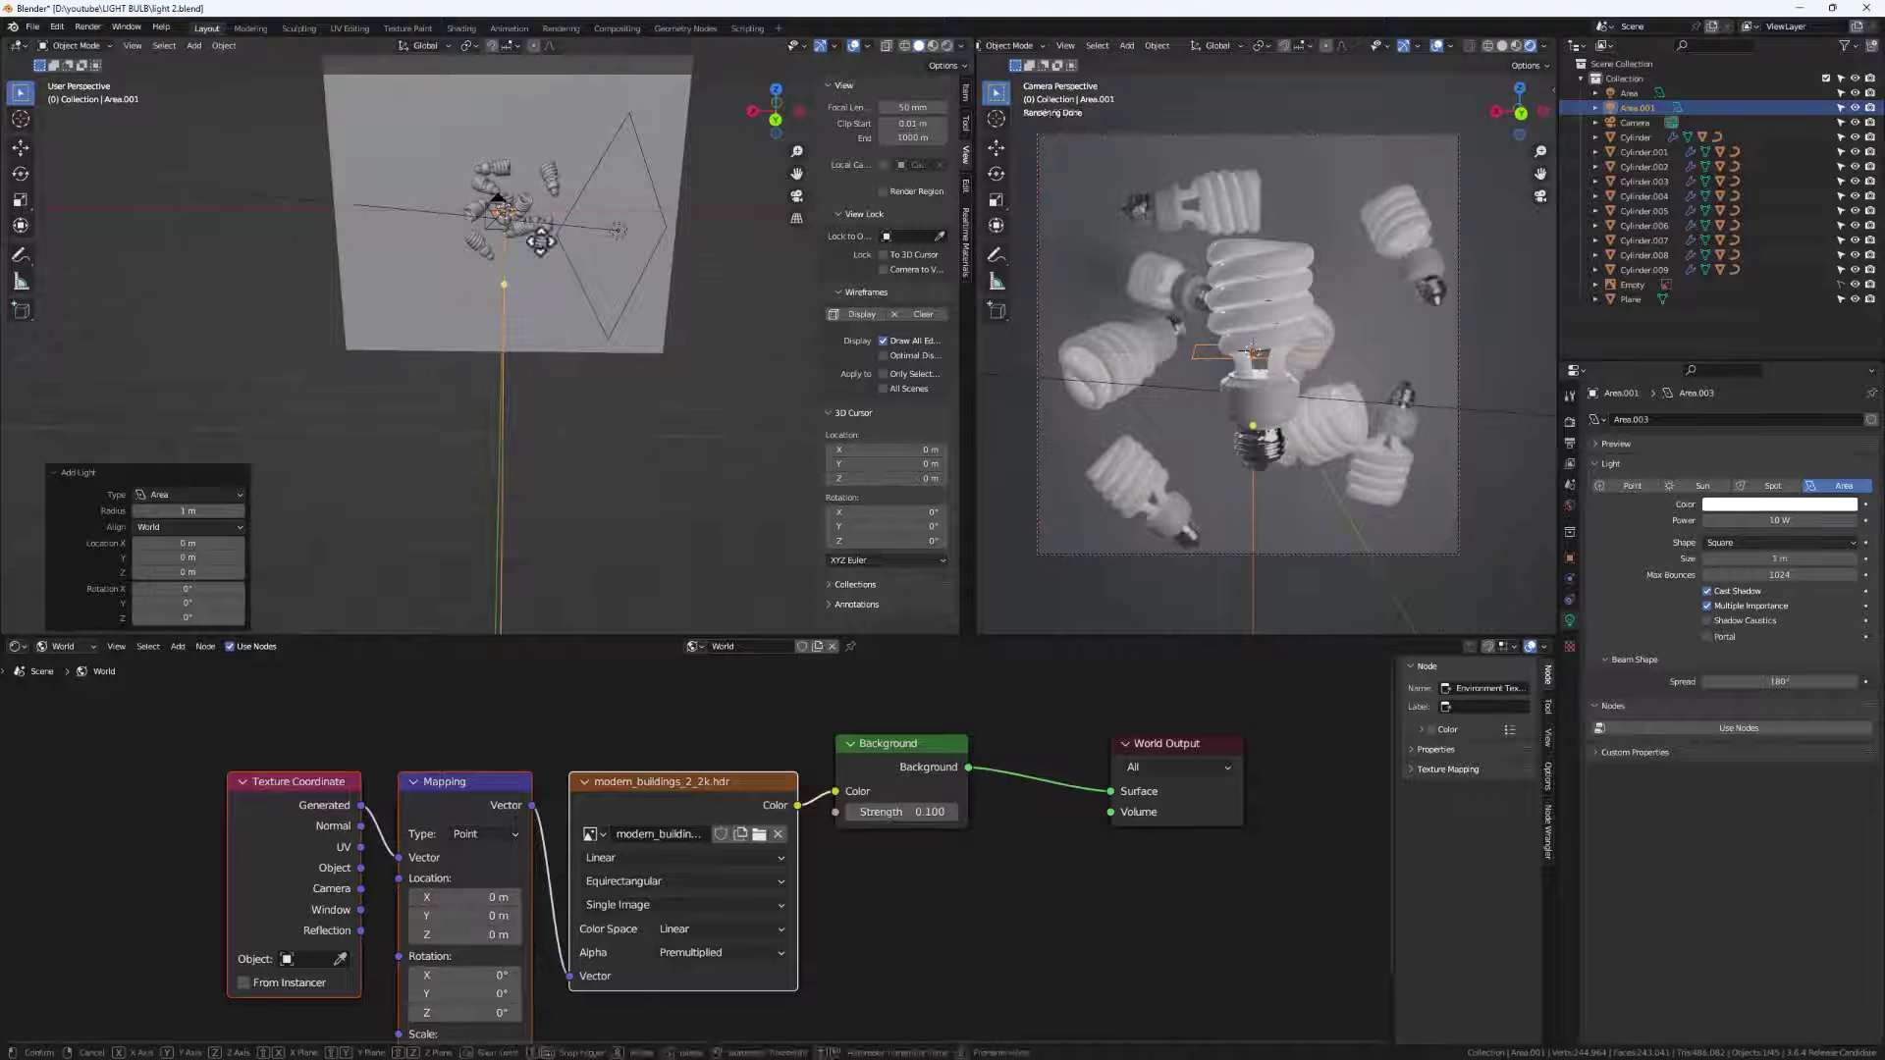
key("g")
key("x")
left_click(437, 251)
Stretch the new area light along X by a factor of about 6.2 and rotate it 90° around Y.
middle_click_drag(385, 256, 373, 301)
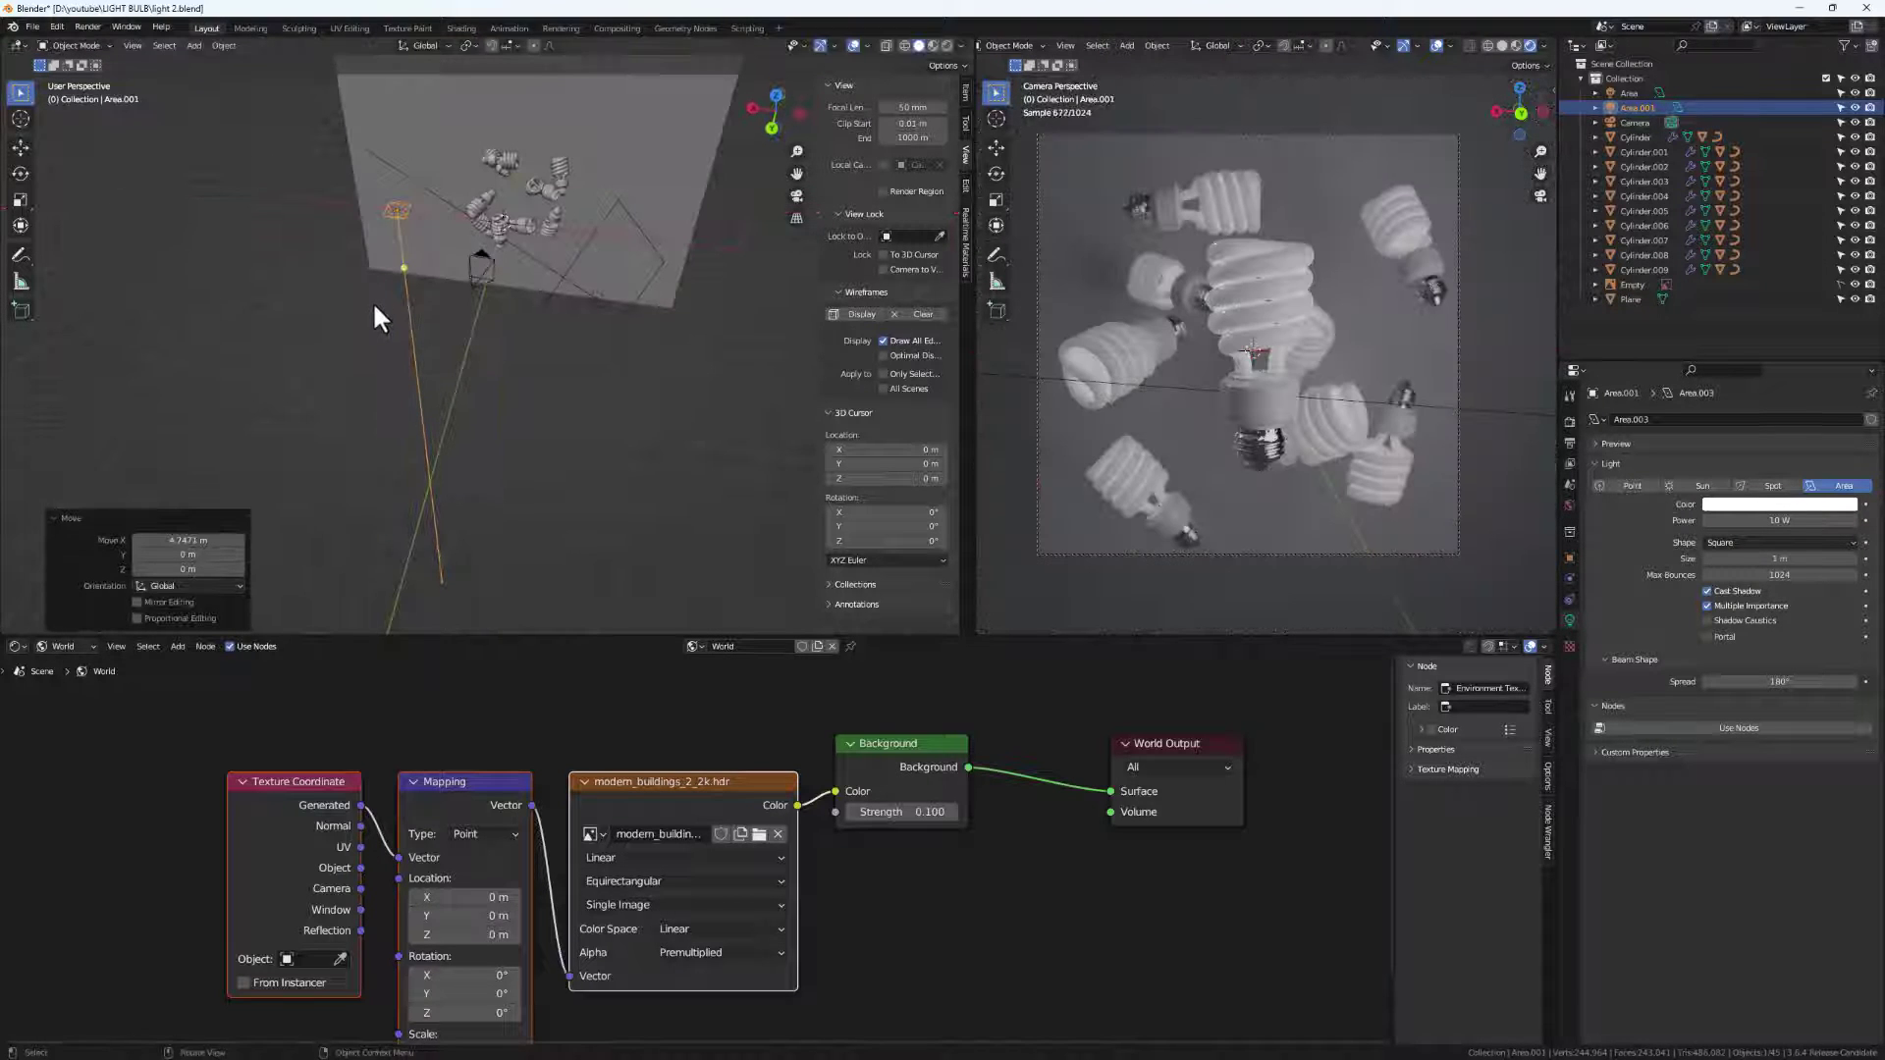
key("s")
key("x")
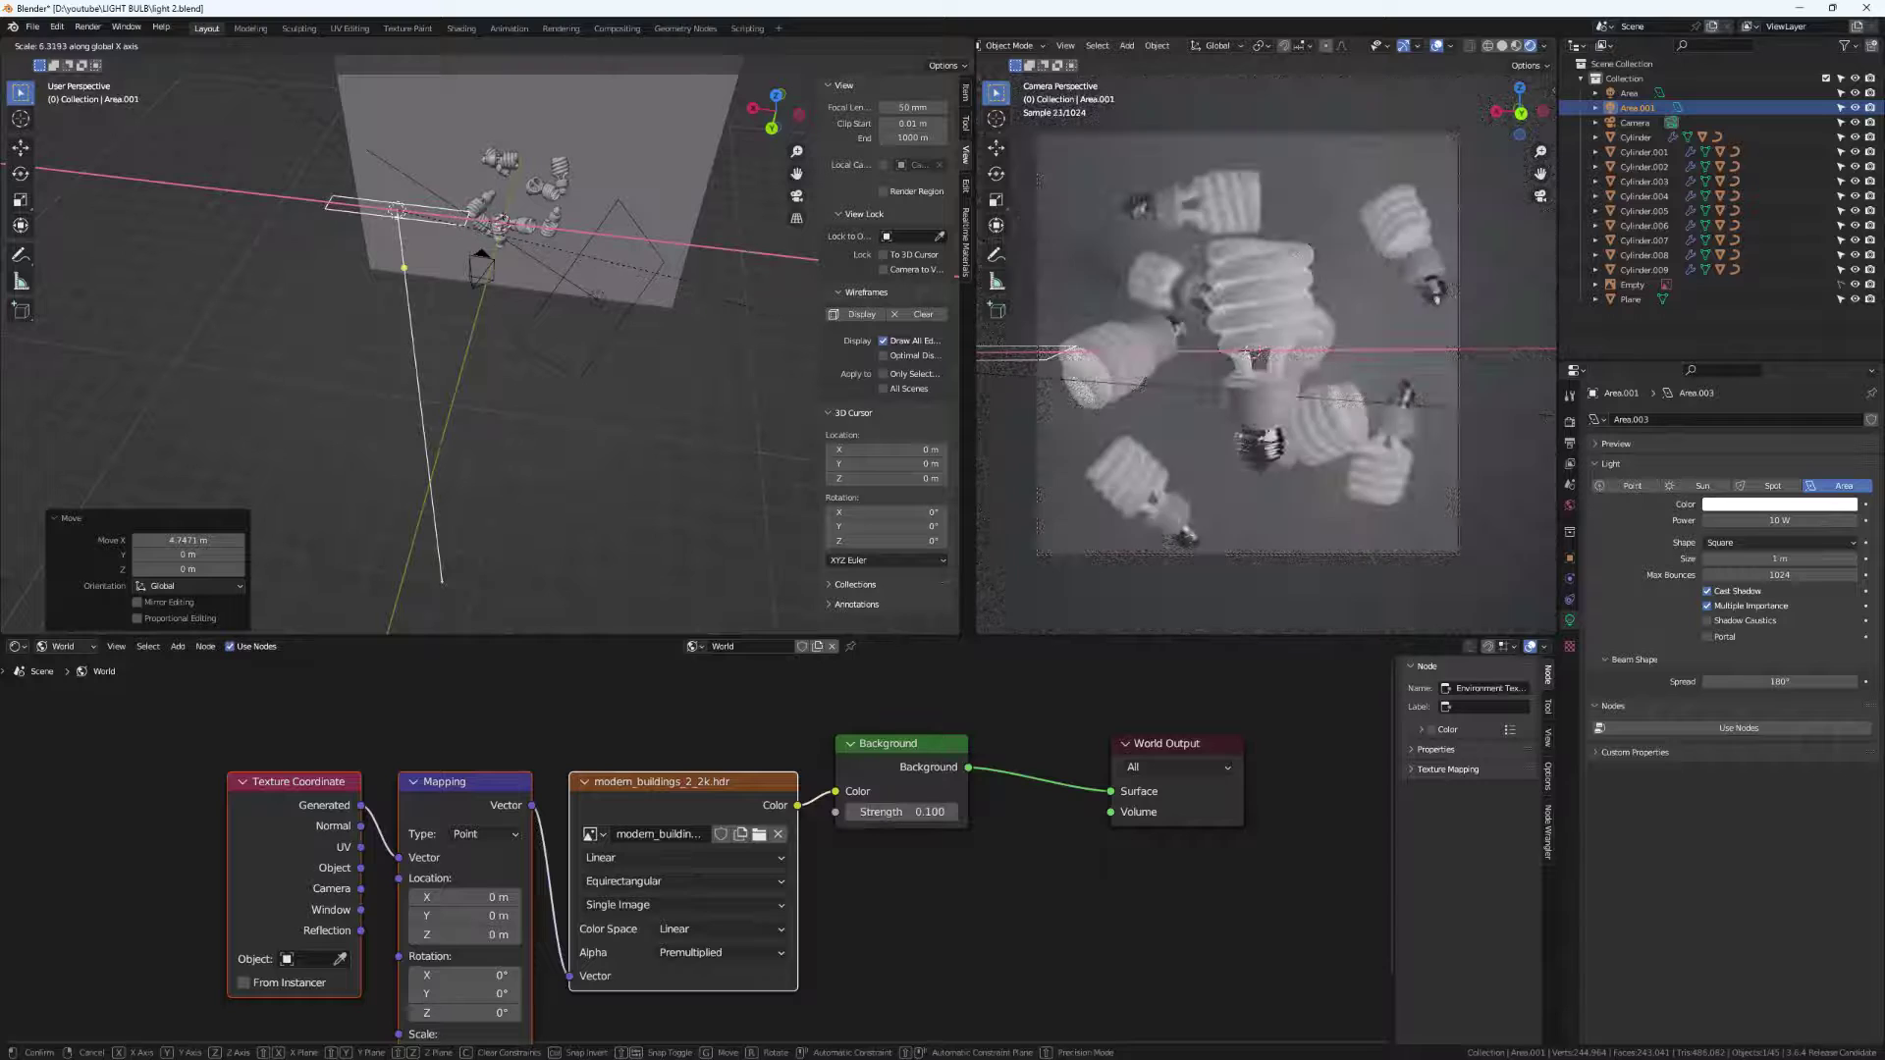
left_click(238, 175)
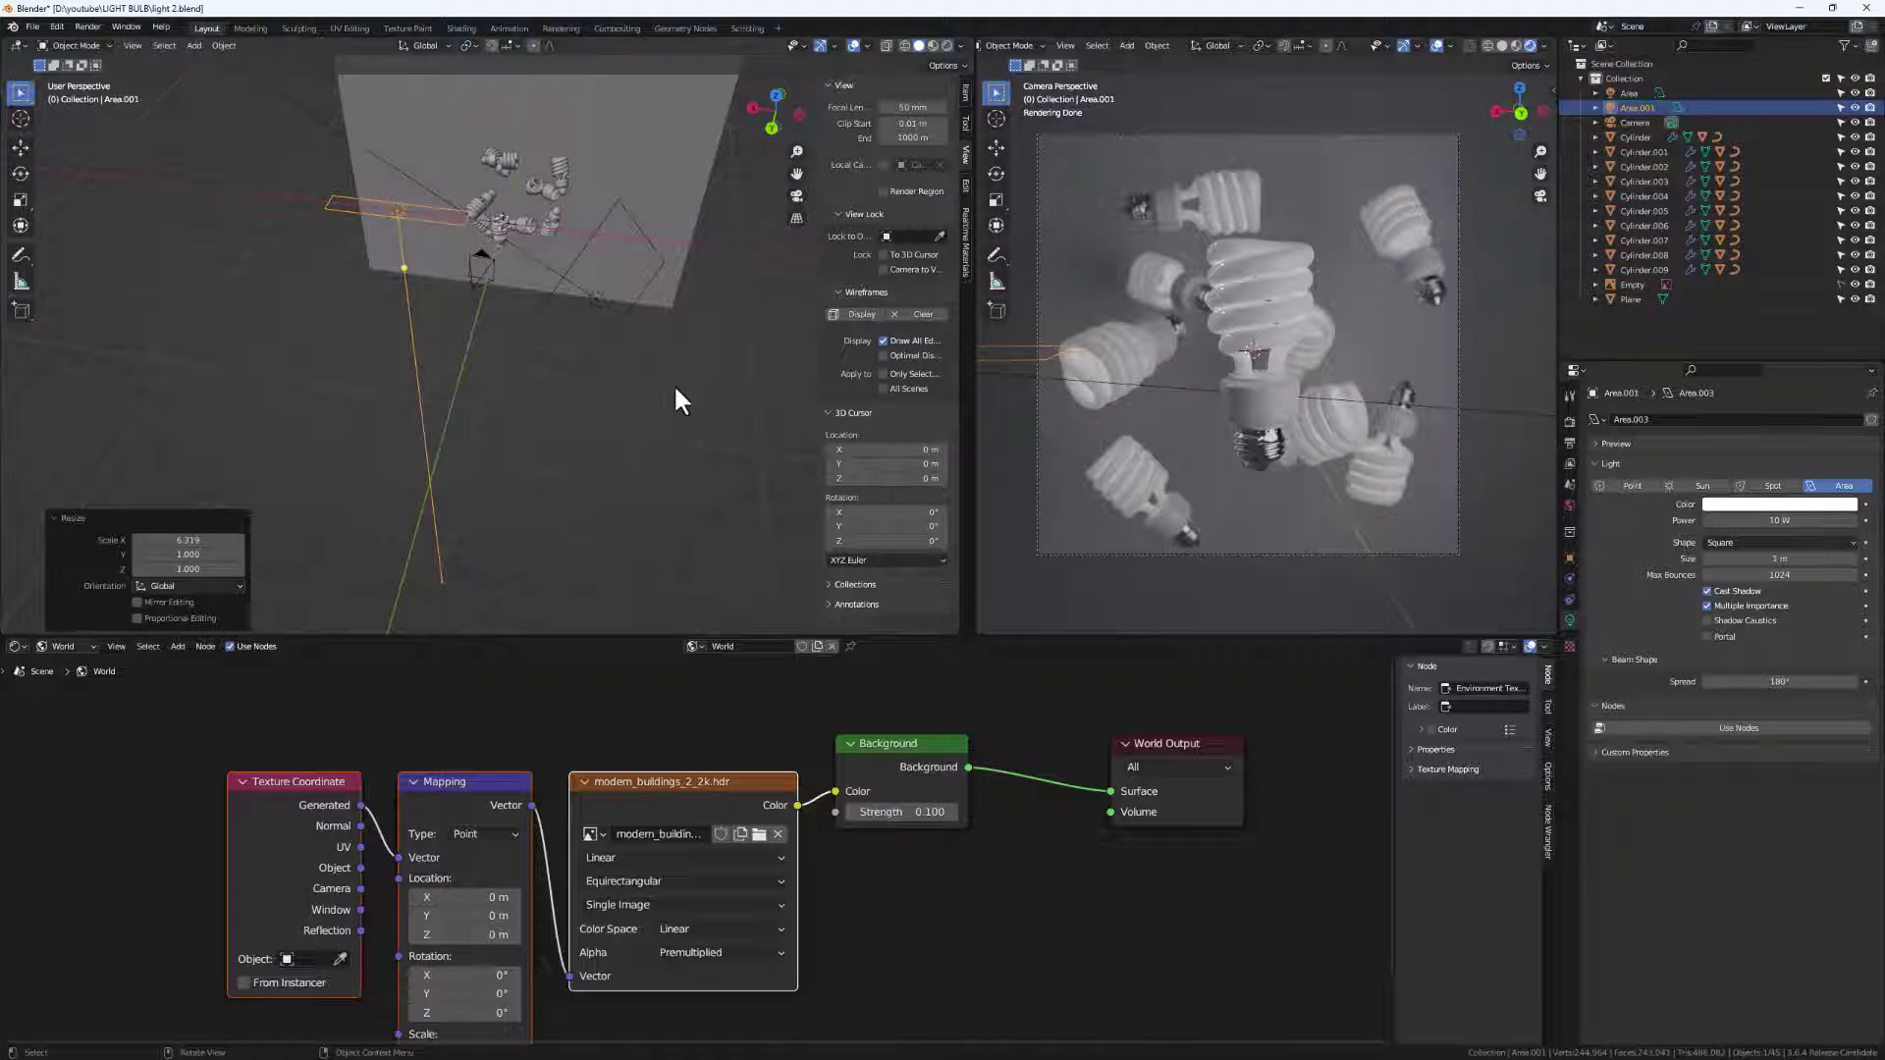
key("r")
type("y")
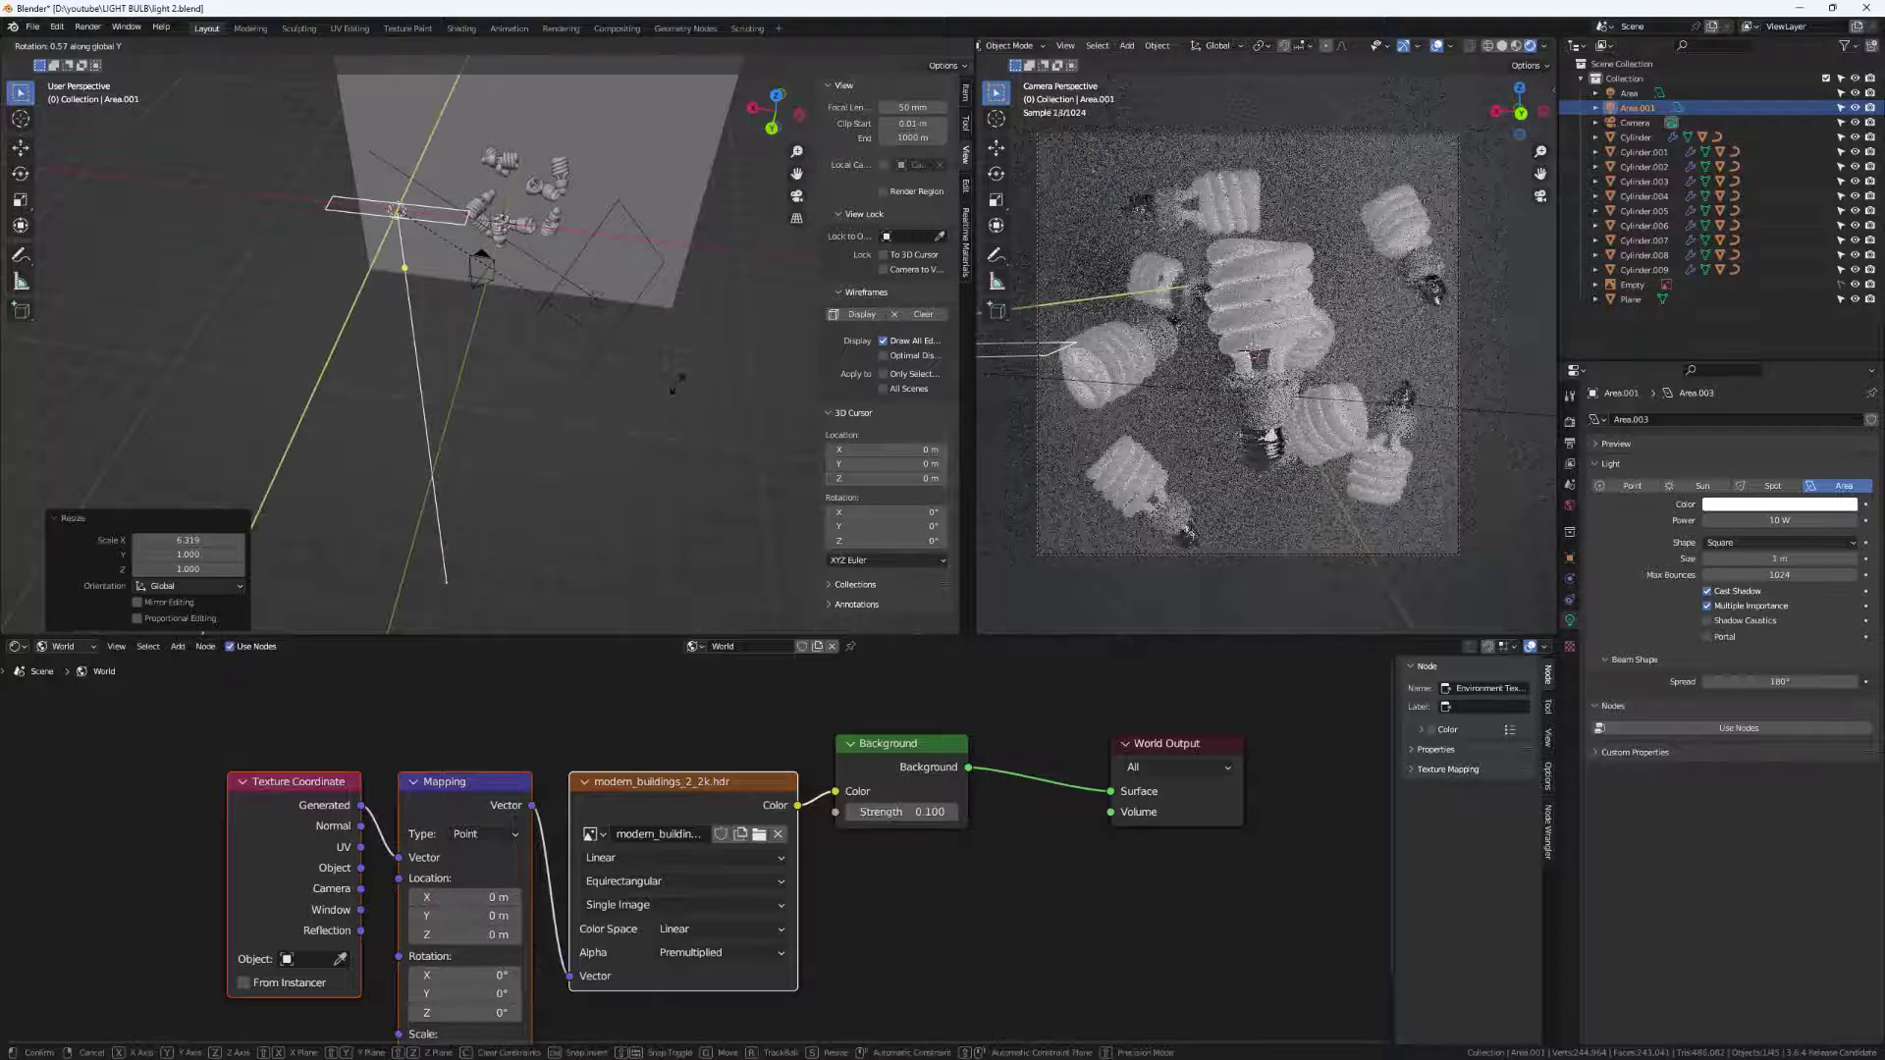
type("90")
key("Return")
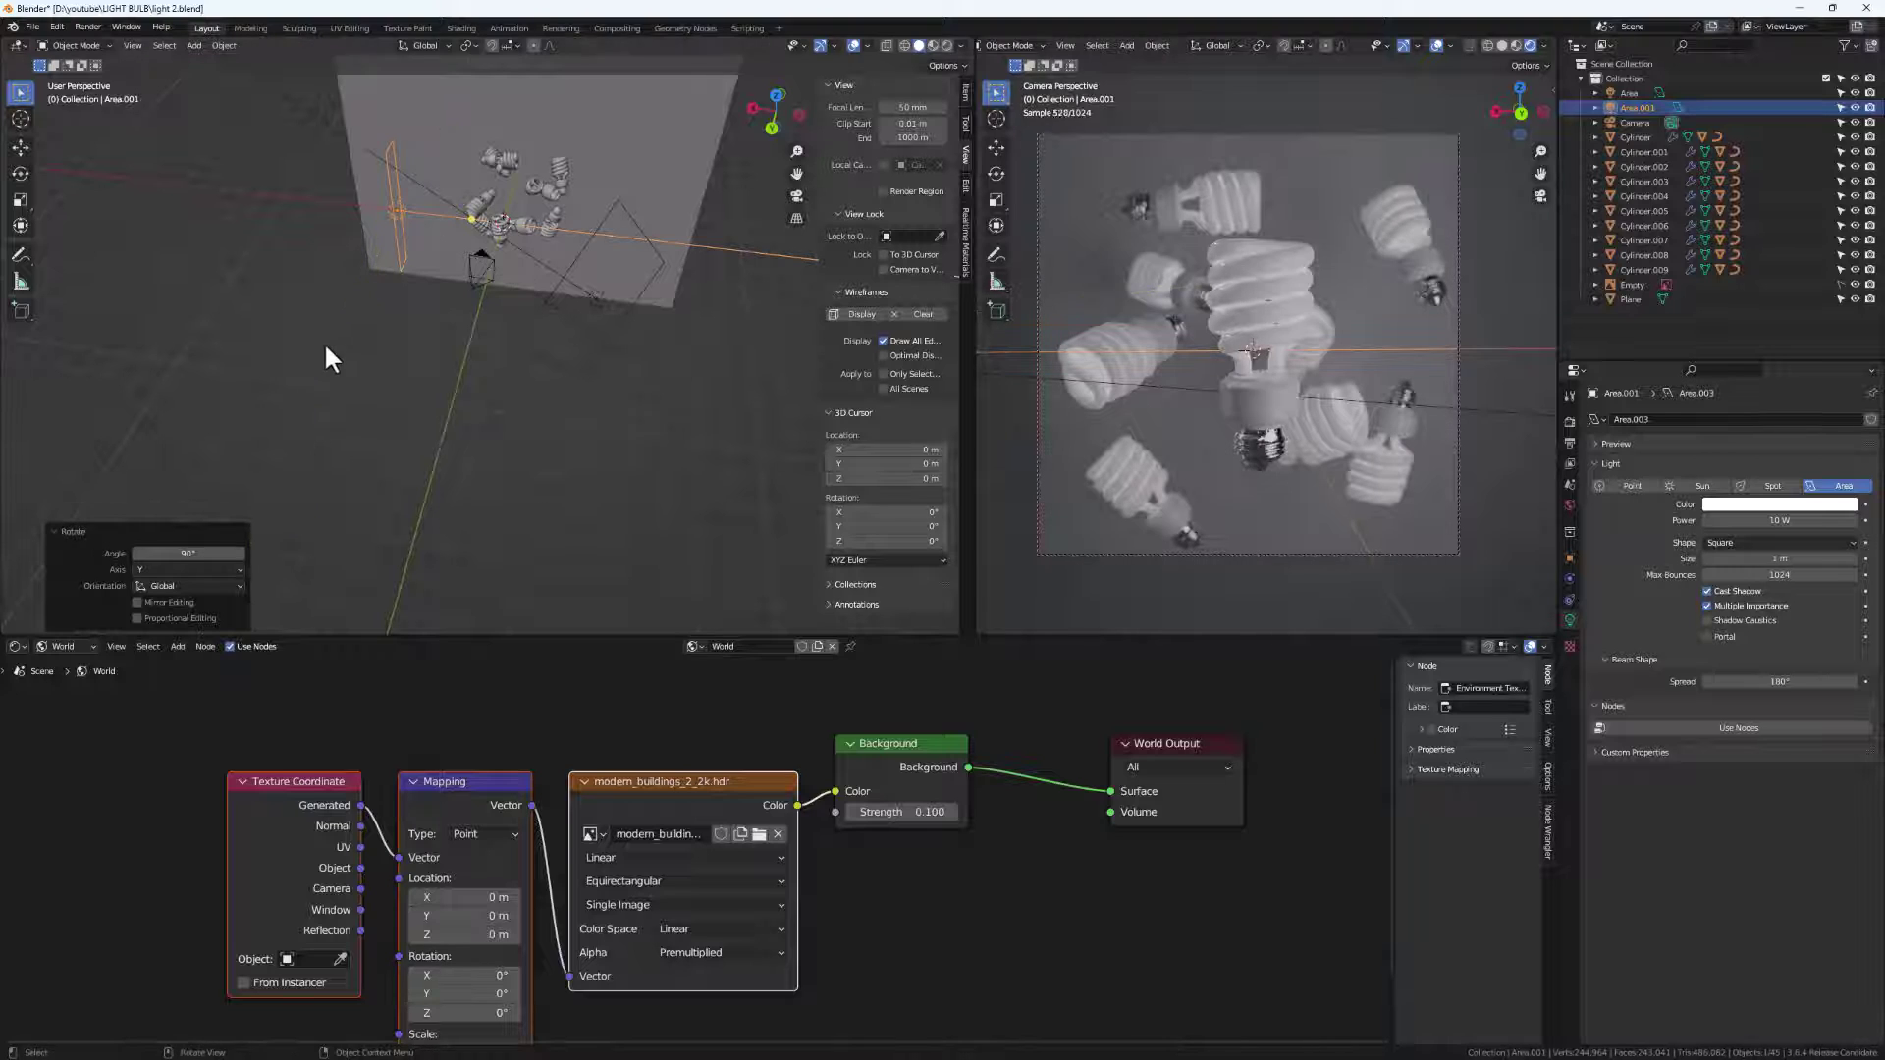
Move the stretched area light about 2.88 m along Y toward the camera side.
middle_click_drag(326, 345, 505, 350)
key("g")
key("y")
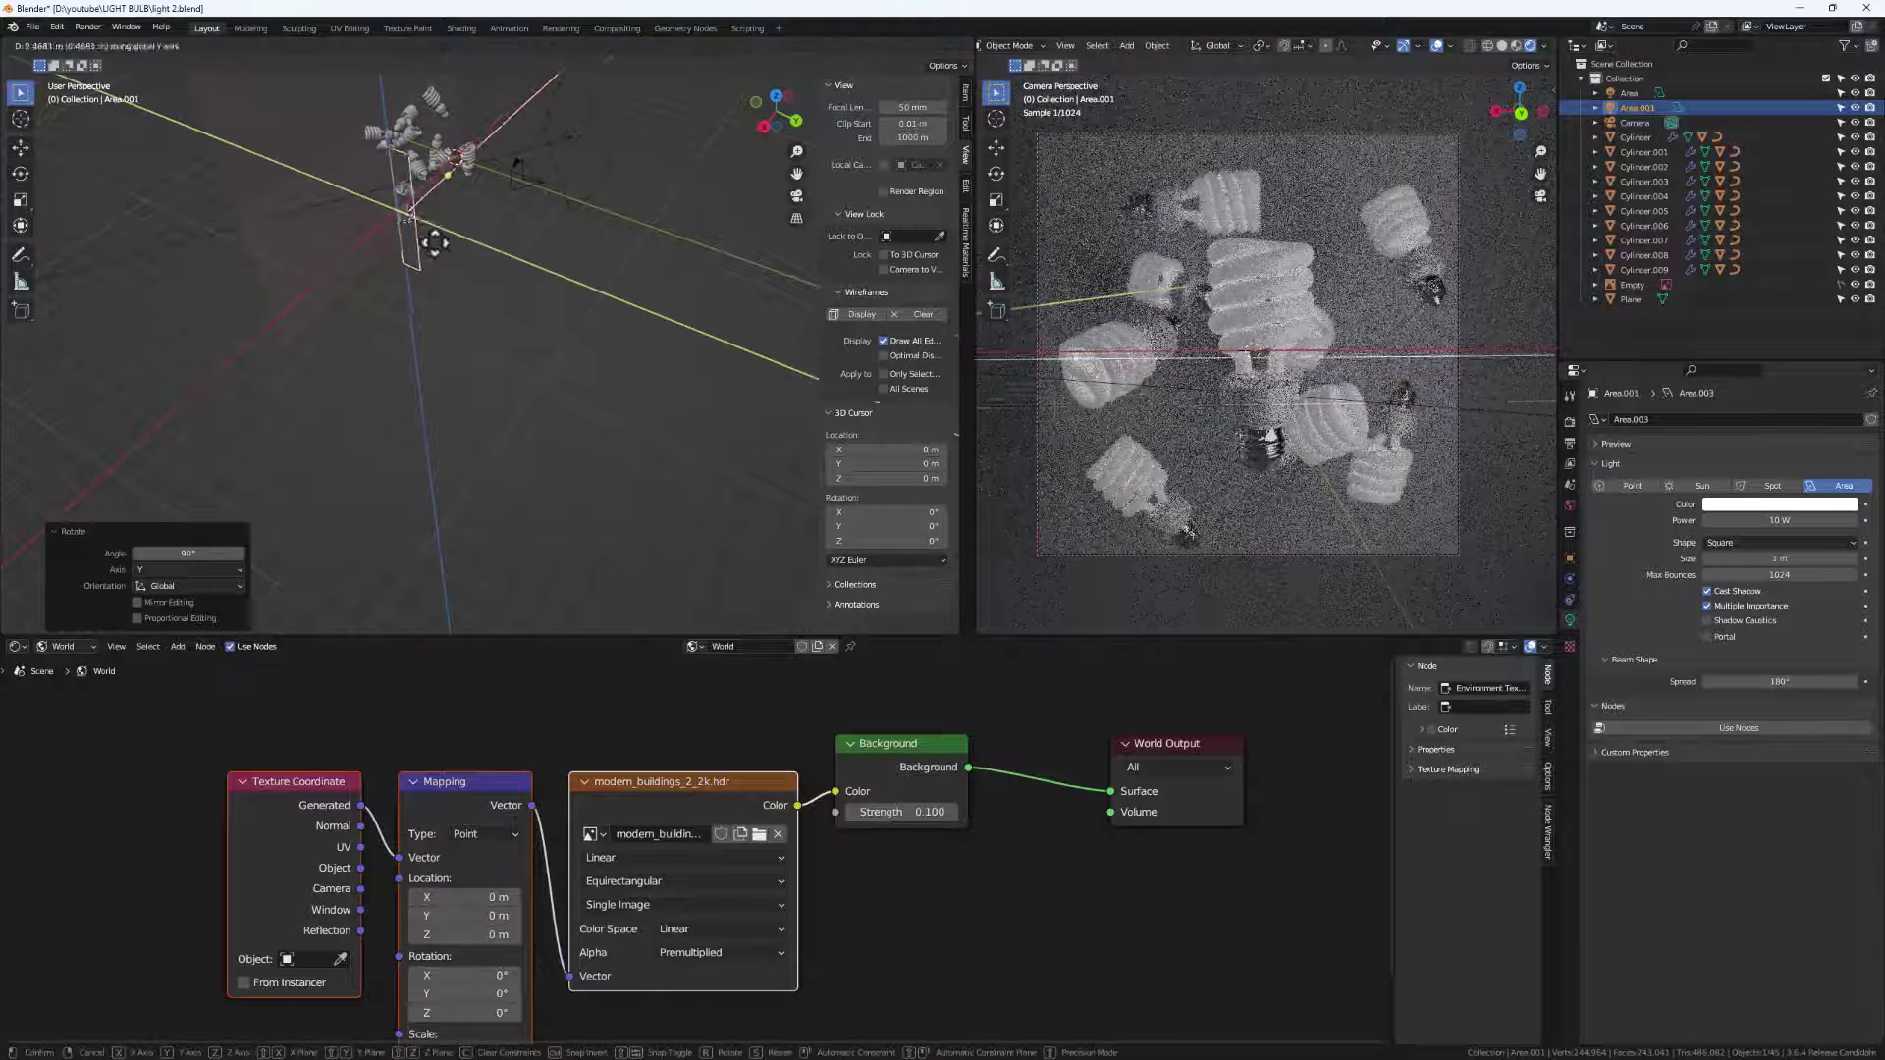
left_click(475, 274)
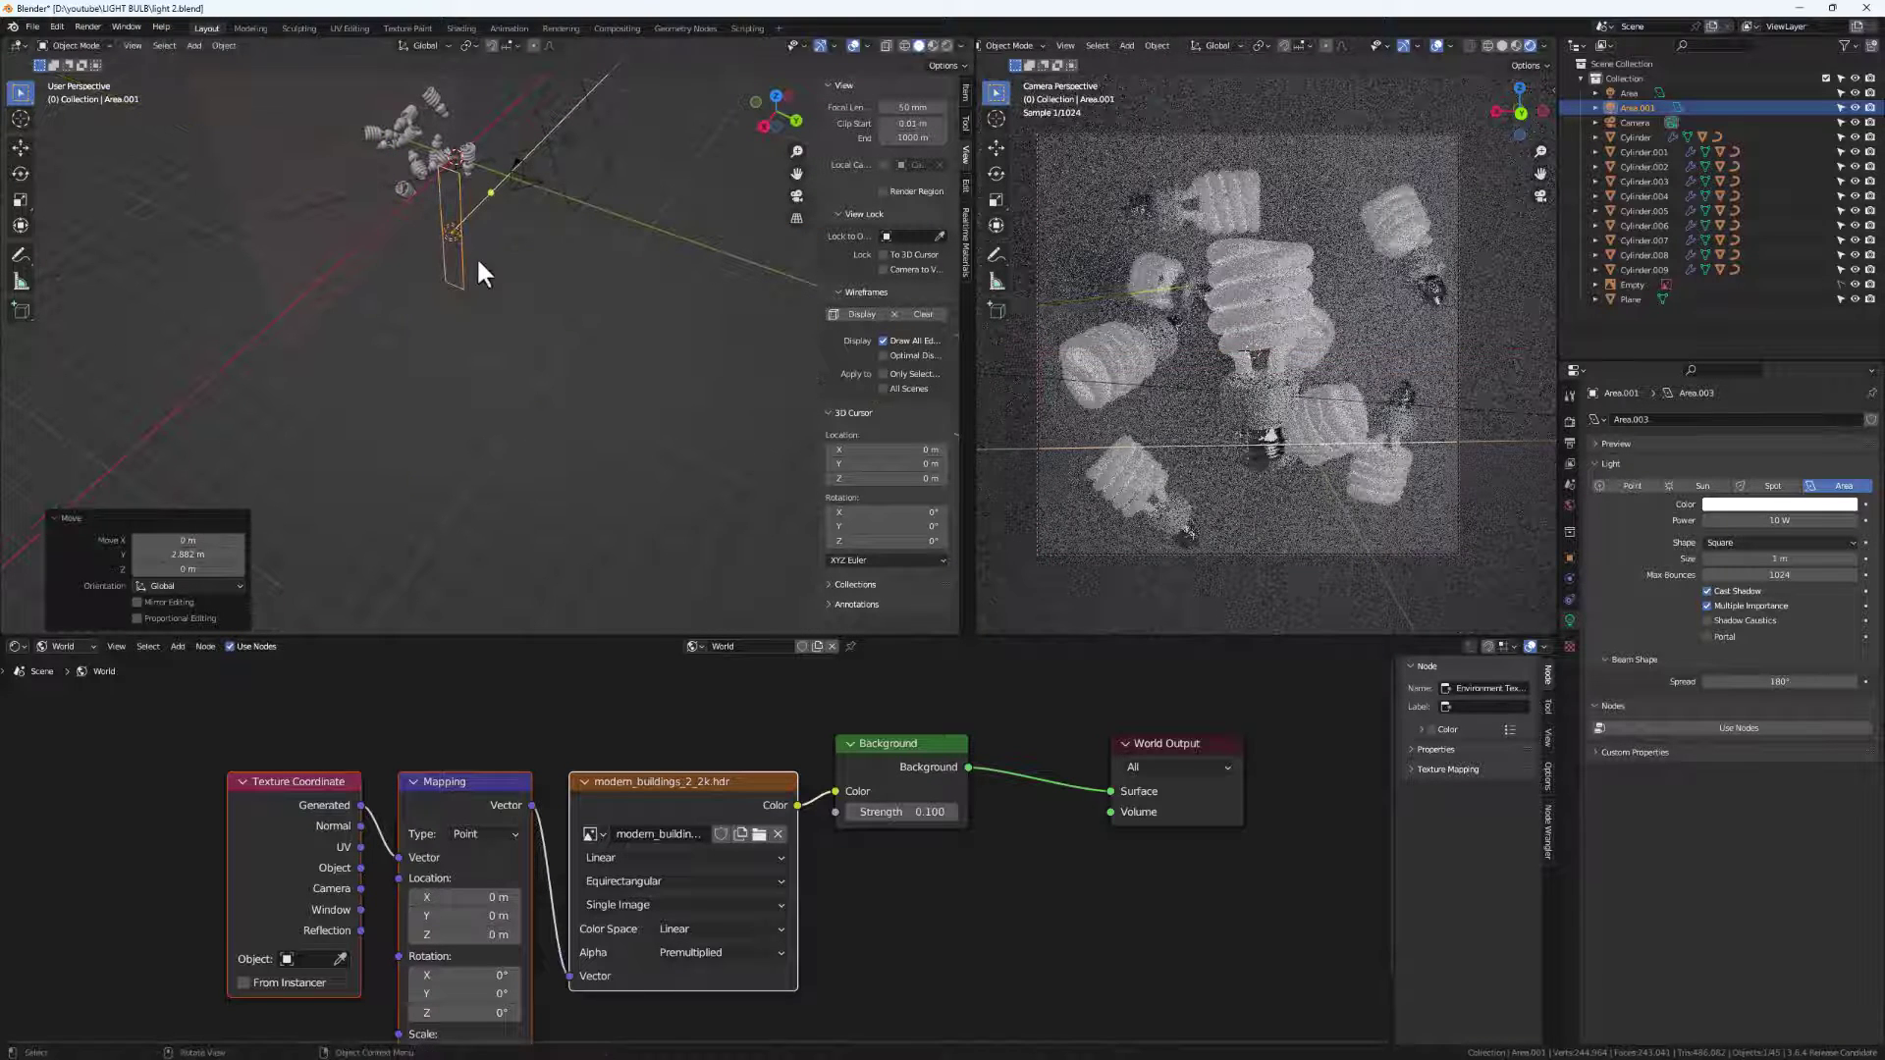
Set the stretched area light's power to 100 W.
double_click(1784, 520)
type("100")
key("Return")
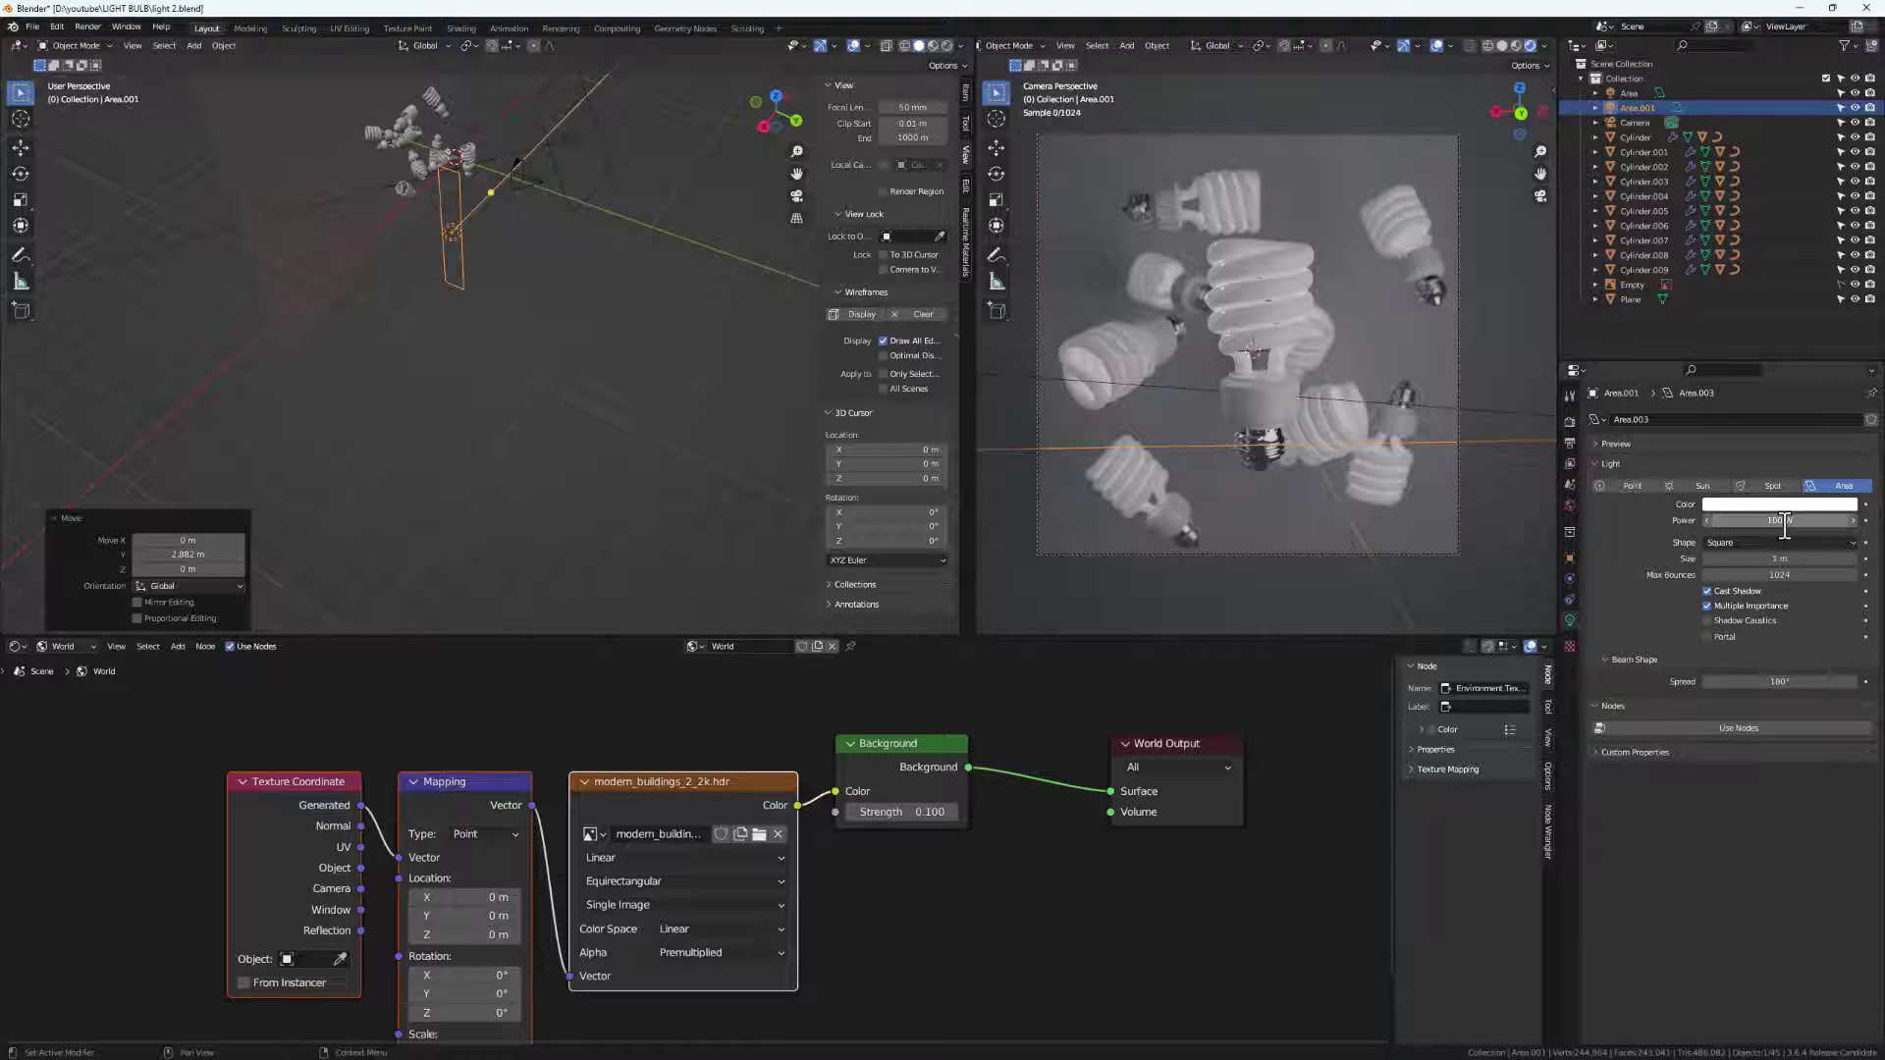
Rotate the stretched area light about 32.1° around Z so it faces the bulbs.
middle_click_drag(389, 162, 262, 139)
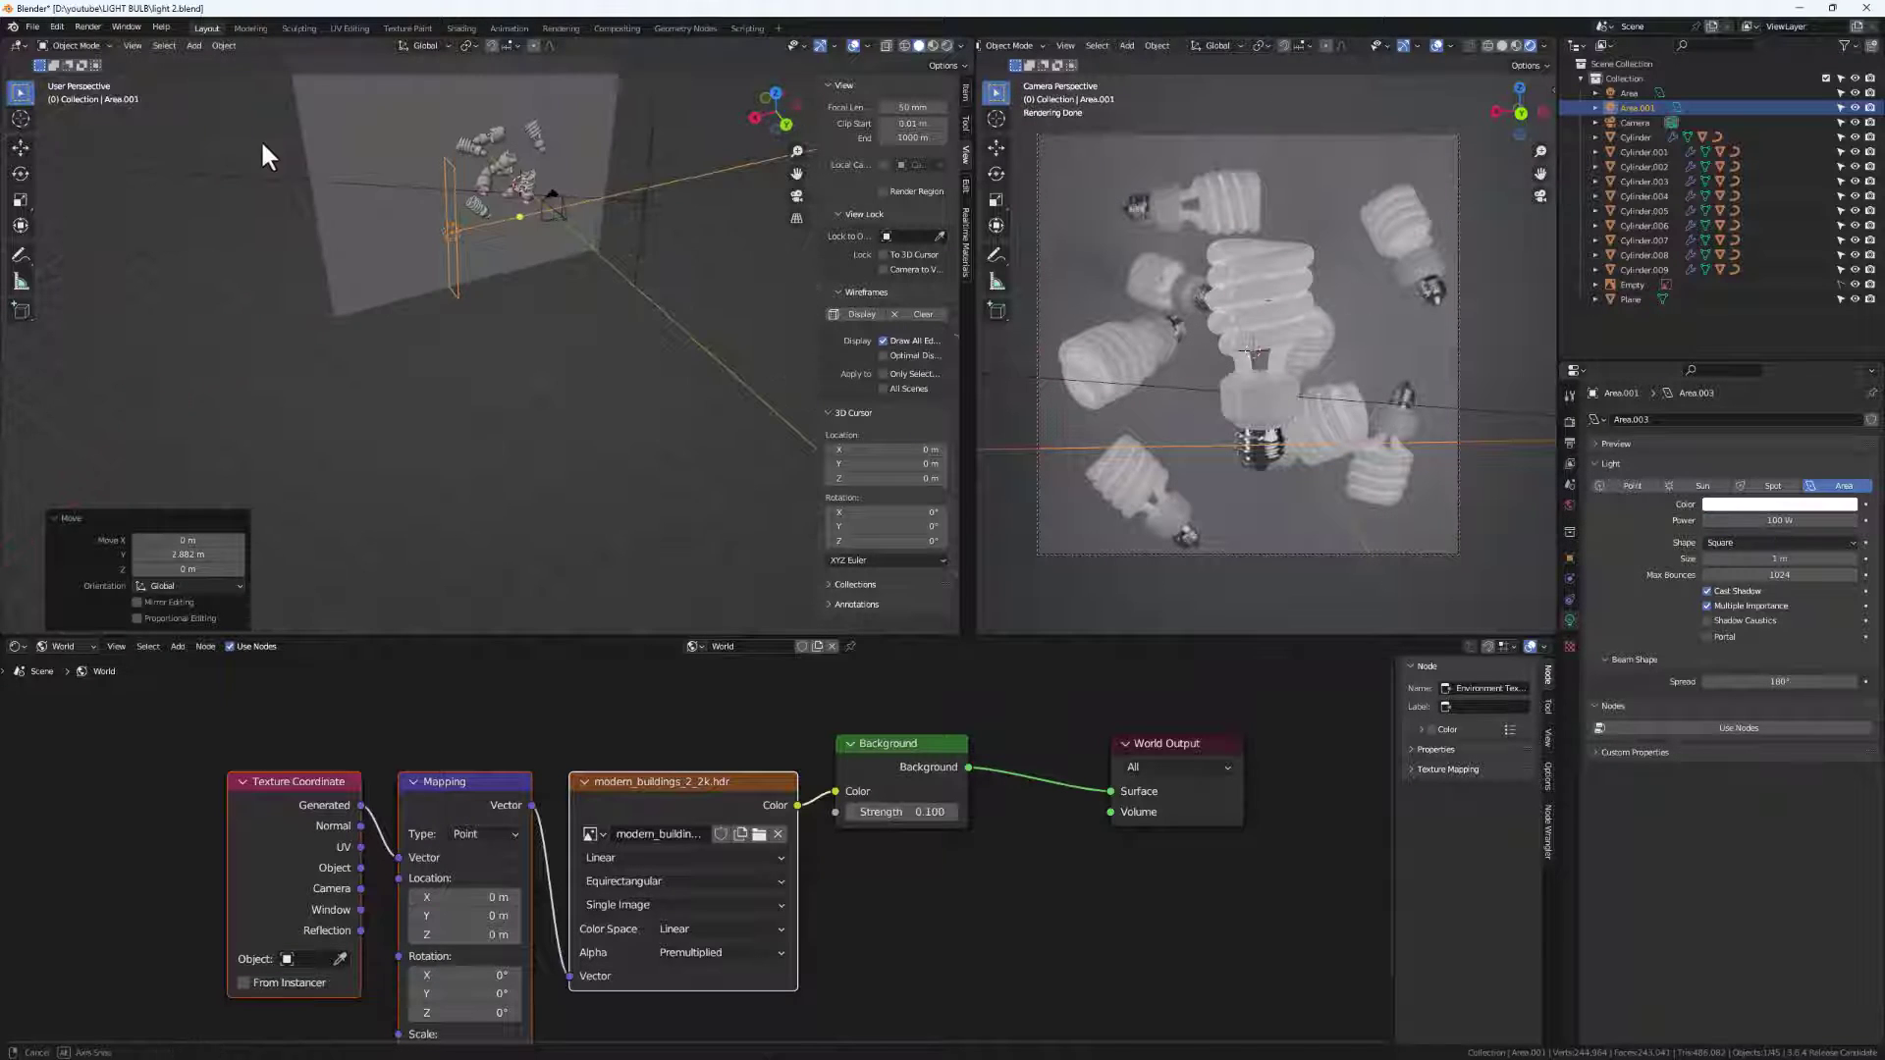
key("r")
key("z")
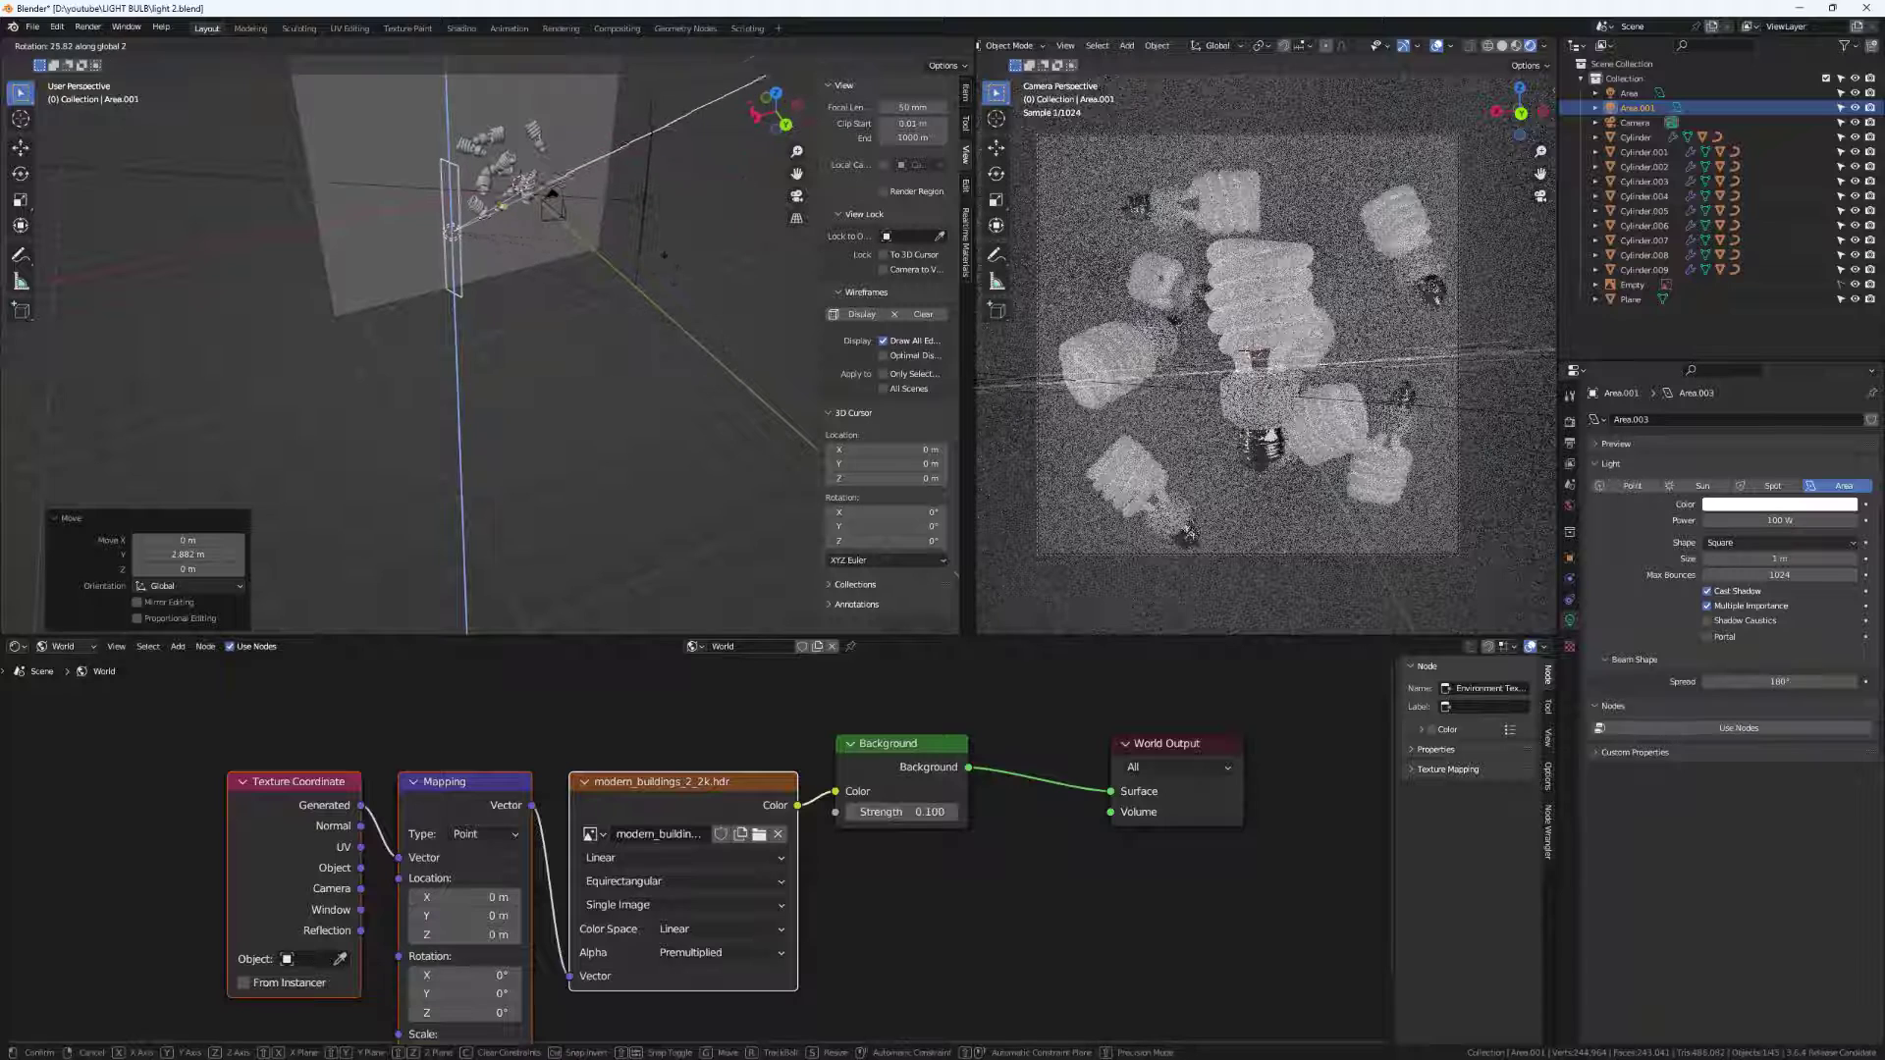
left_click(651, 224)
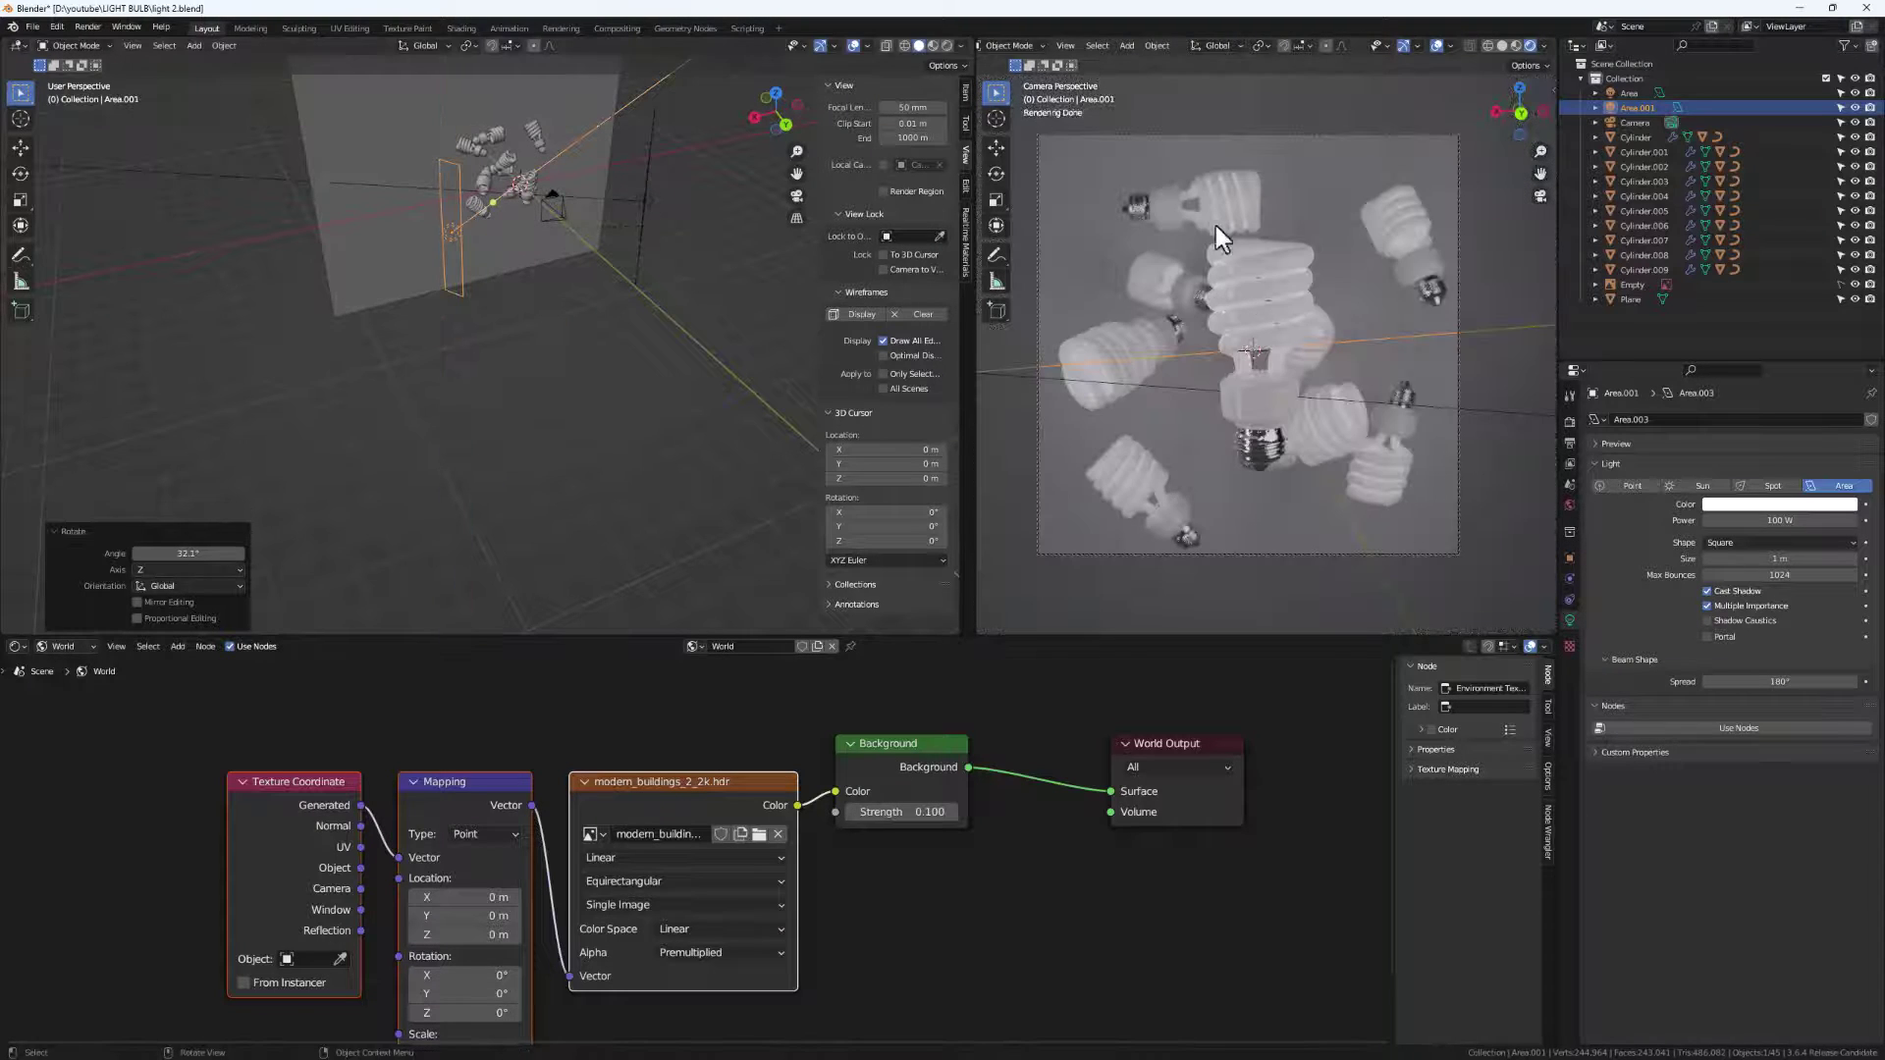
Change the stretched area light's color to a light blue.
left_click(1776, 505)
key("Escape")
left_click(1775, 504)
left_click_drag(1790, 342, 1795, 352)
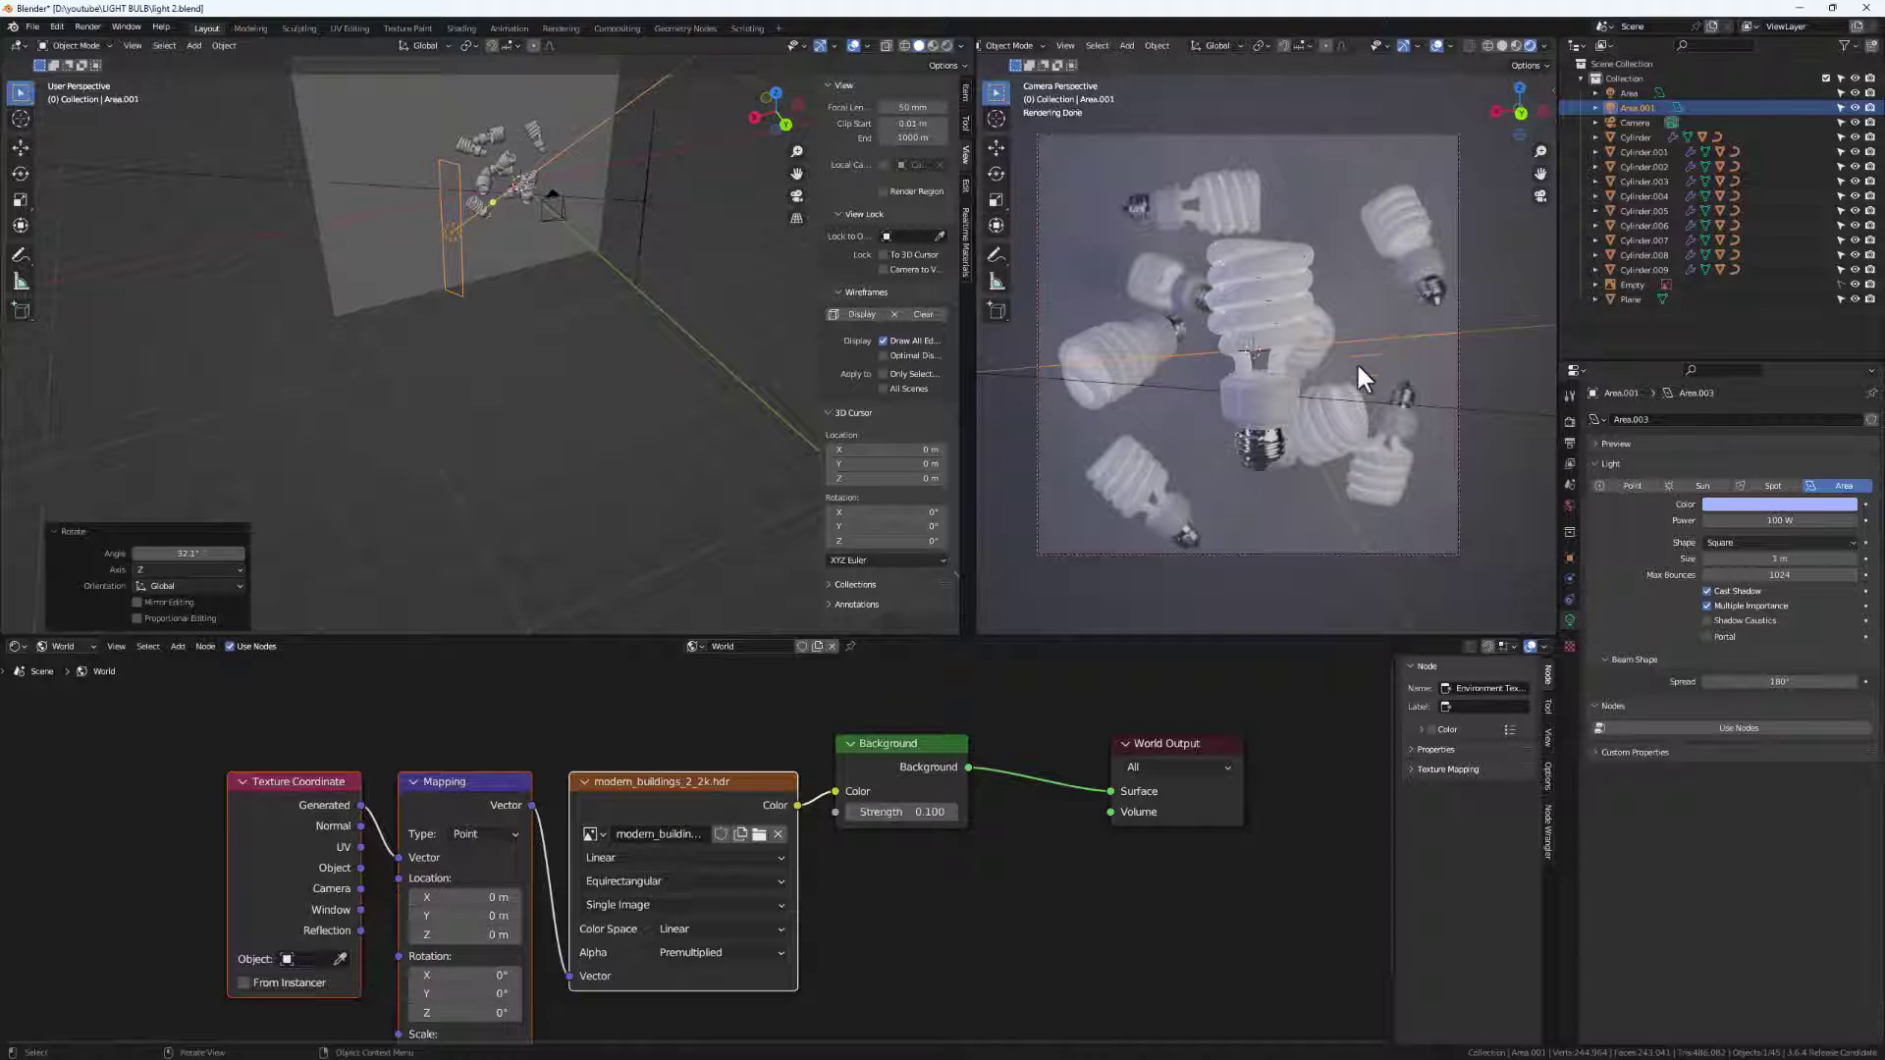
Duplicate the original square area light, place the copy in front of and below the bulbs, and aim it up at them.
middle_click_drag(450, 345, 544, 238)
left_click(563, 245)
scroll(563, 247, "up", 5)
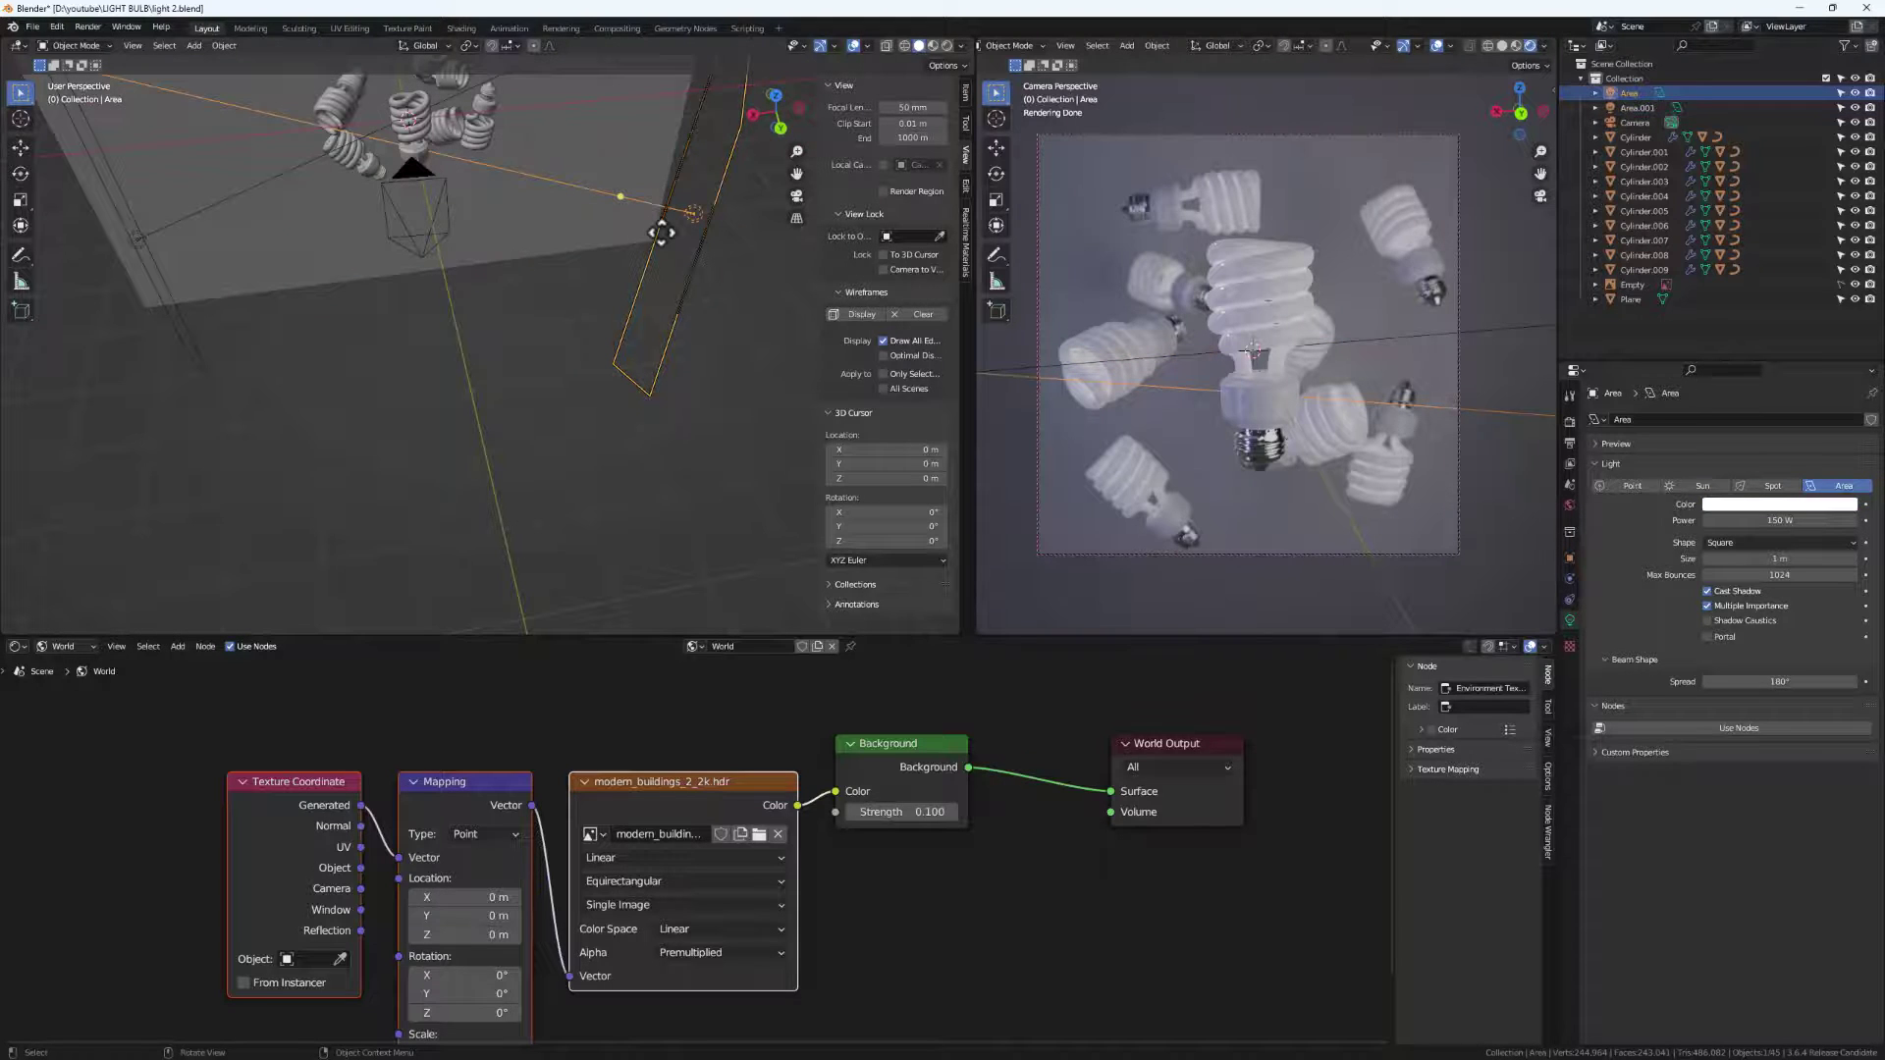
key("shift+d")
left_click(472, 253)
middle_click_drag(472, 253, 569, 236)
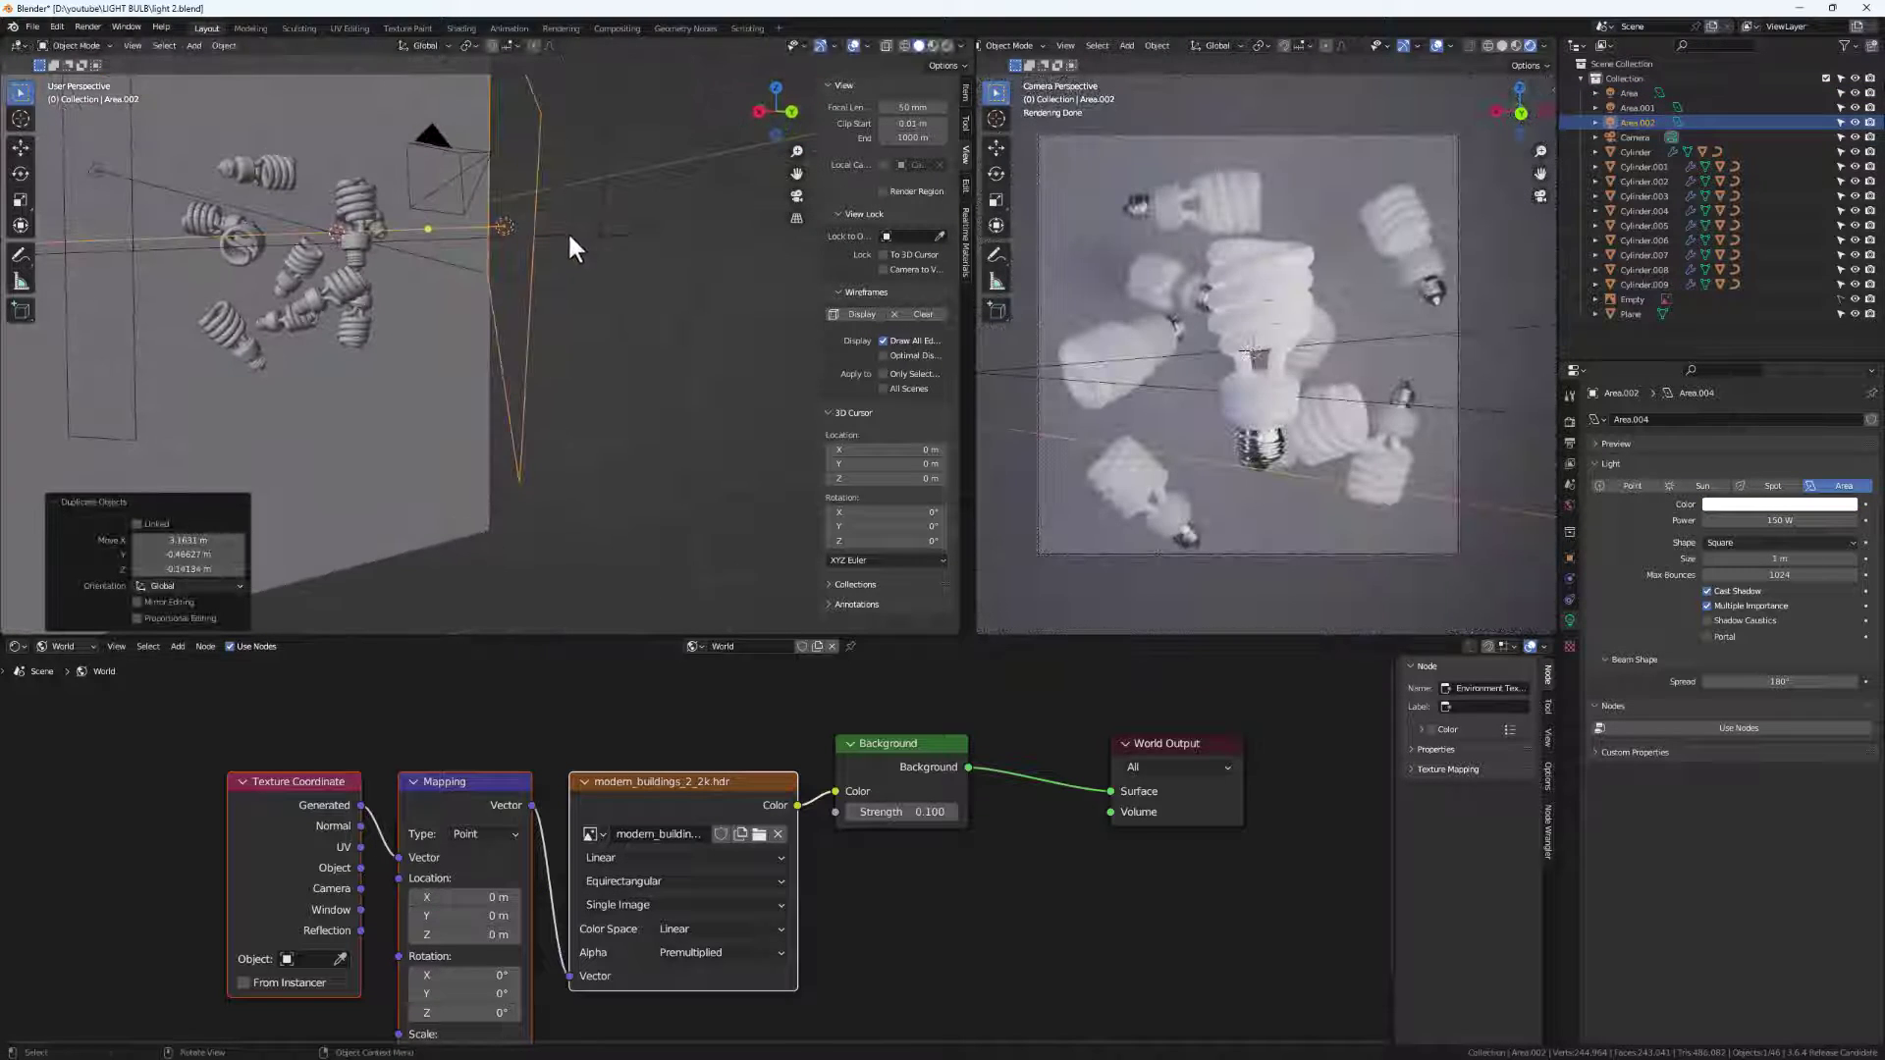
left_click(552, 374)
left_click_drag(415, 355, 349, 245)
Set the duplicated square area light's power to 100 W.
left_click(1764, 520)
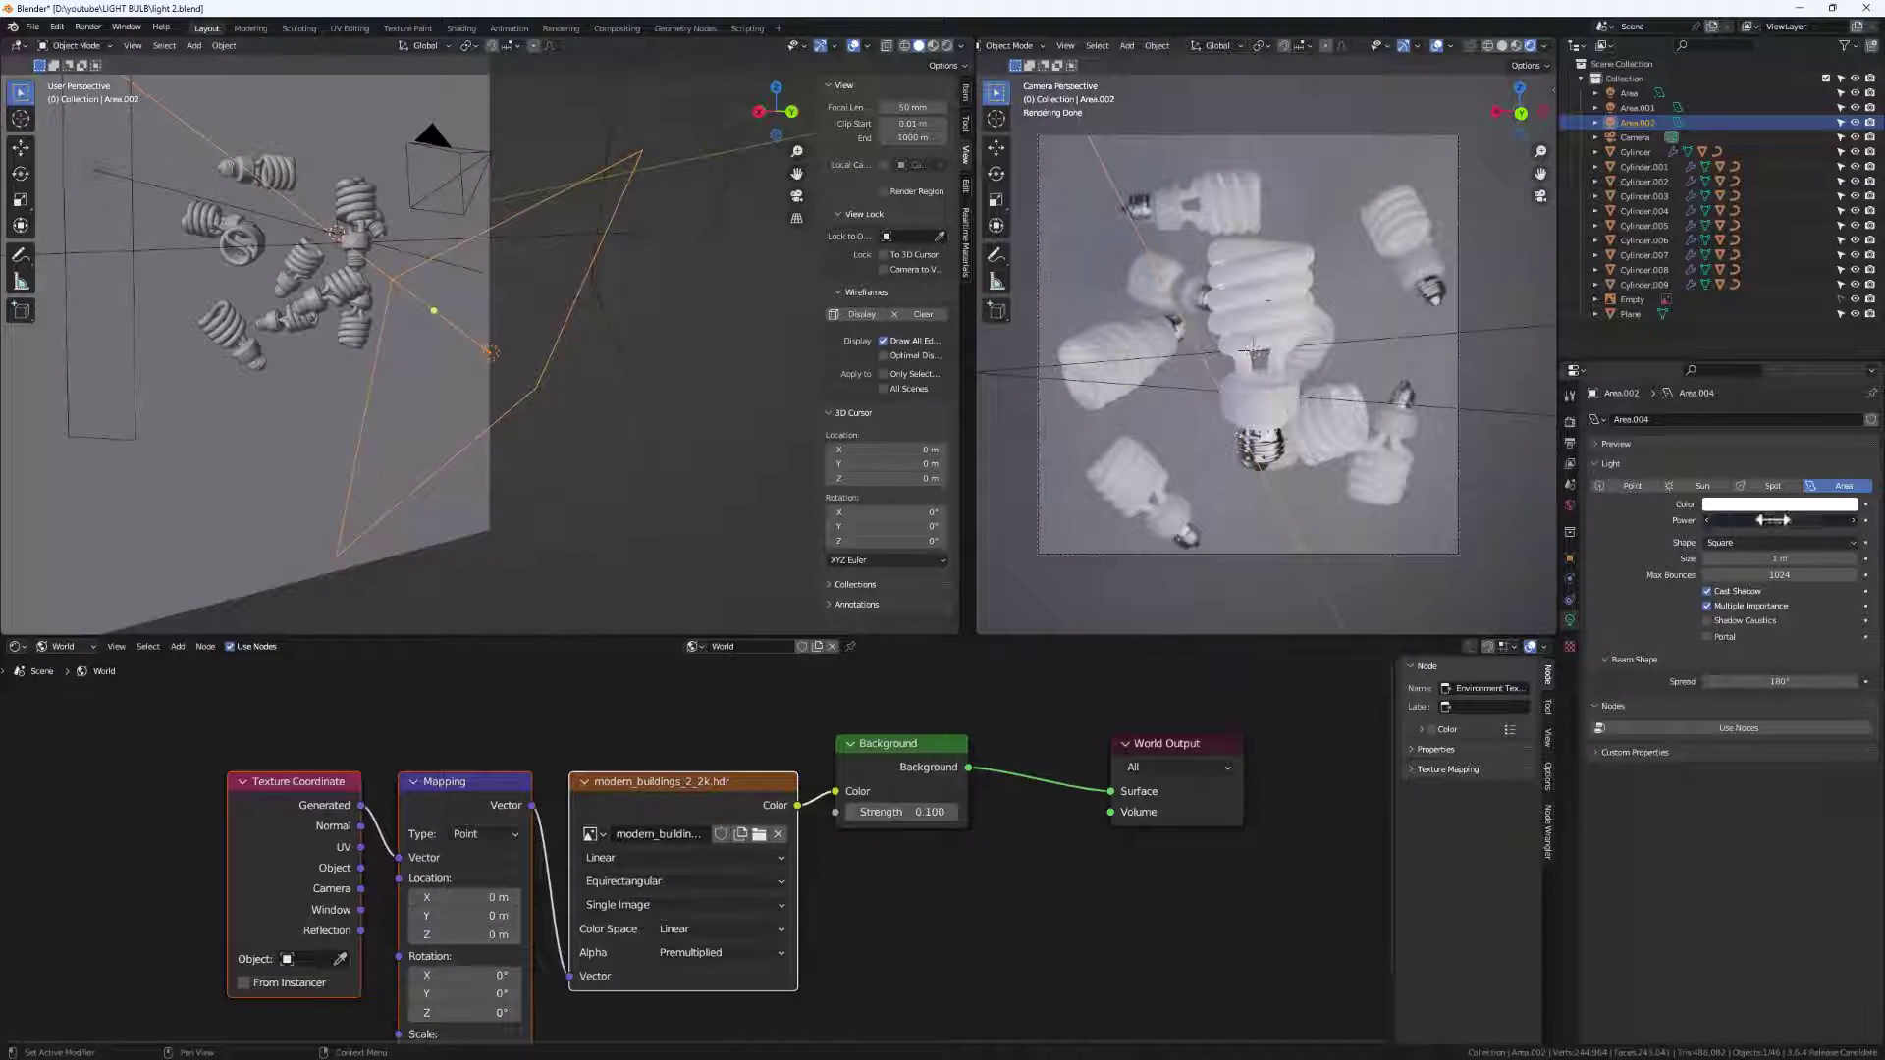
type("100")
key("Return")
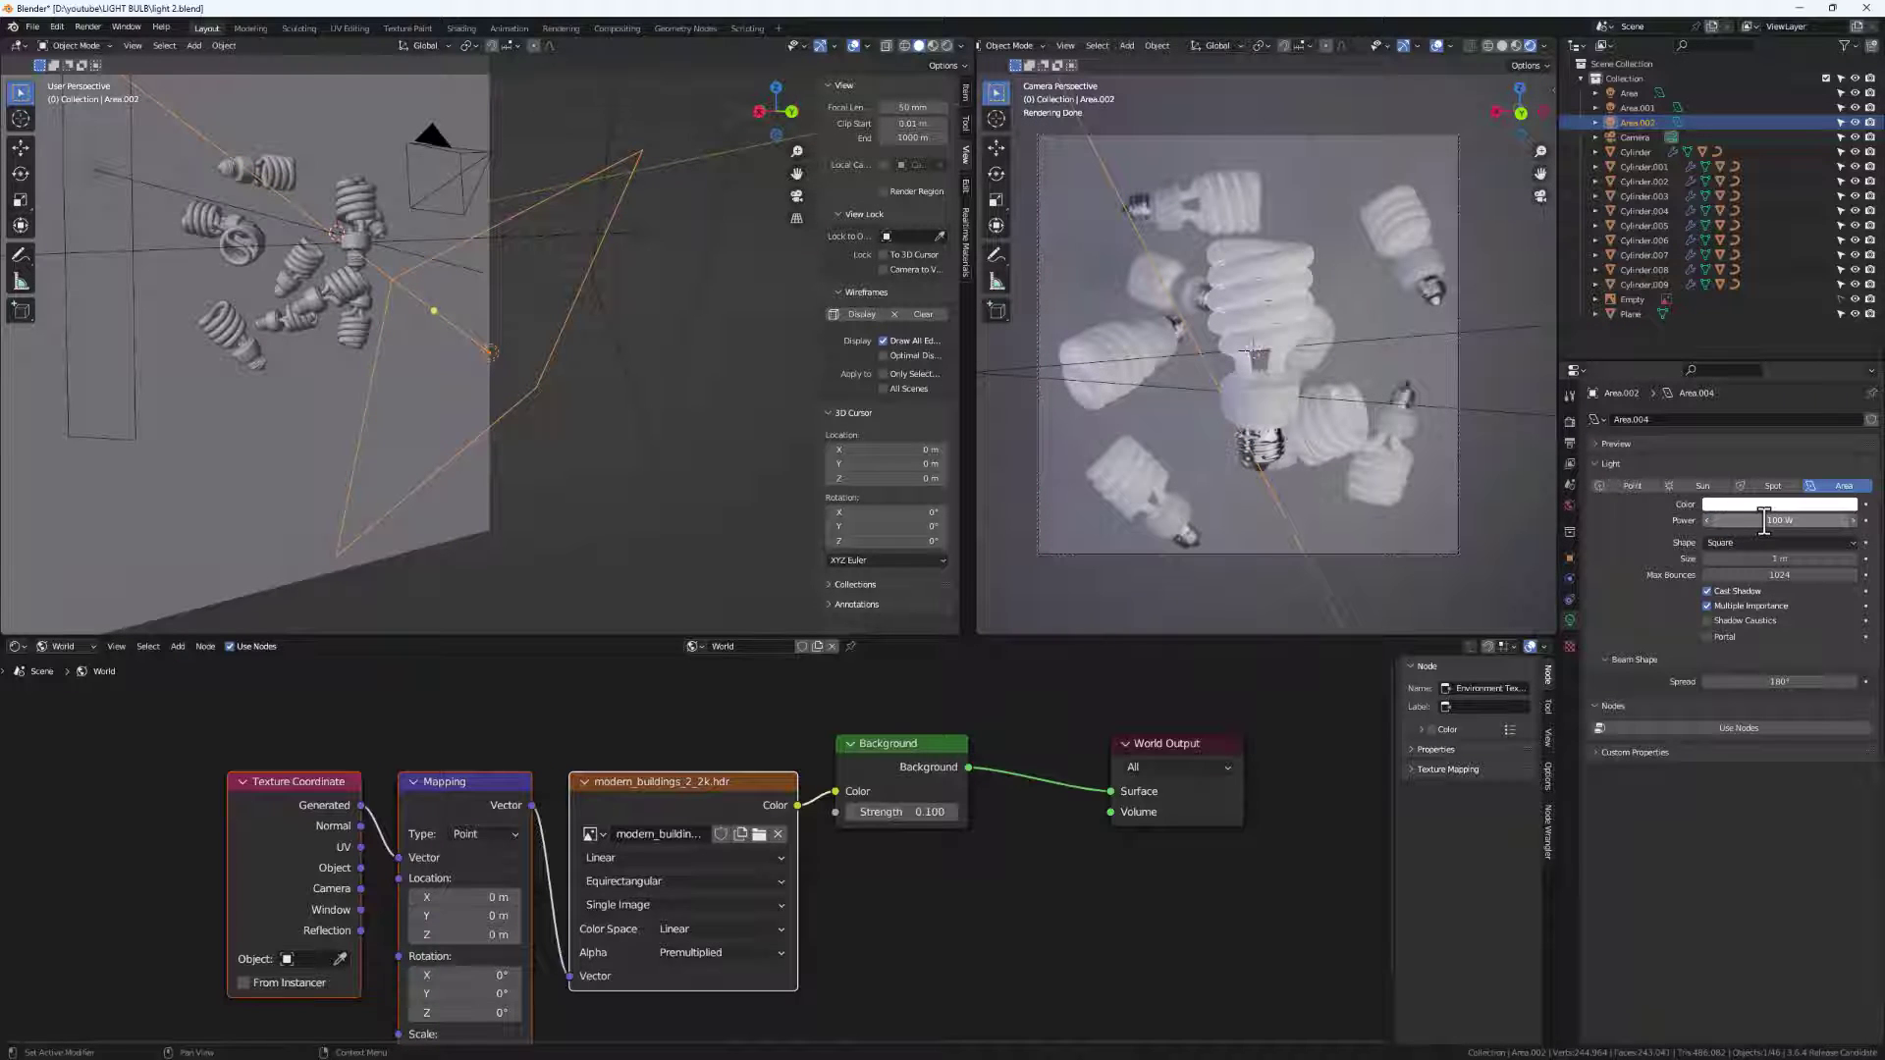
Set the scene's color management look to Very High Contrast.
left_click(603, 495)
middle_click_drag(614, 265, 293, 369)
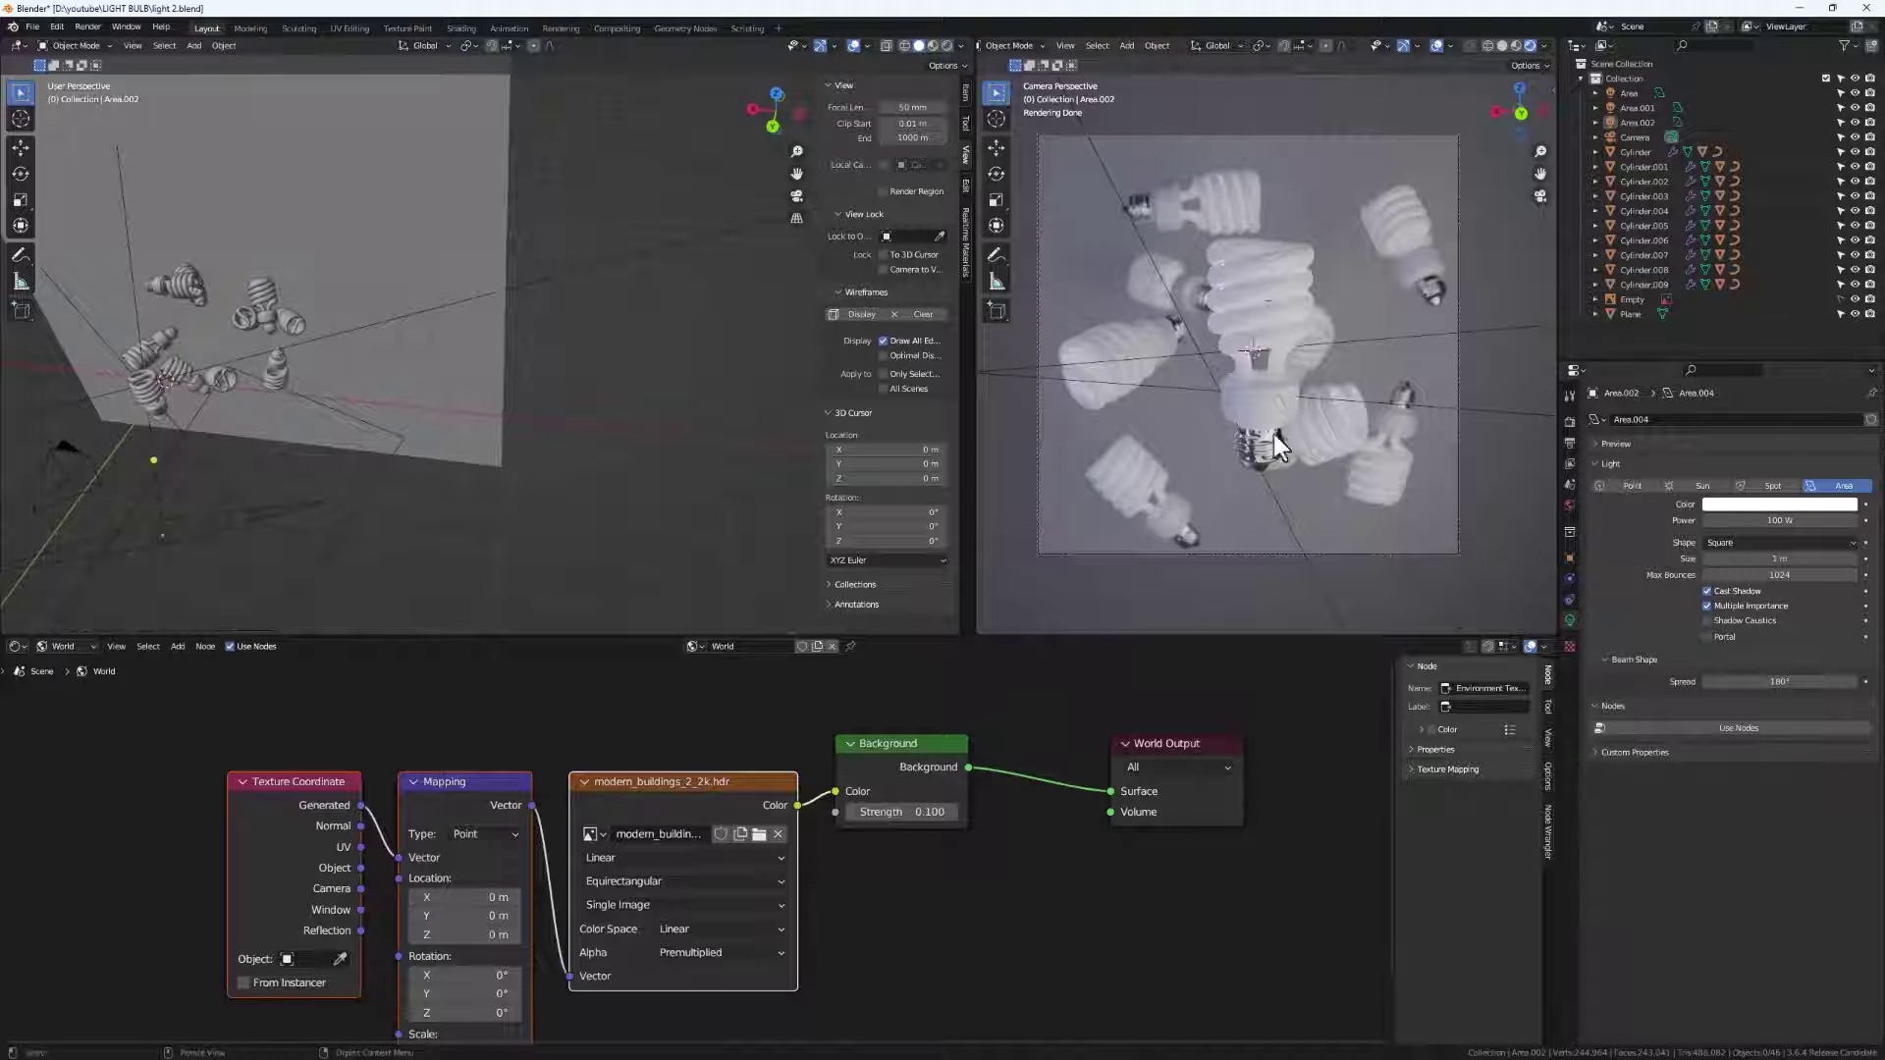
left_click(1569, 420)
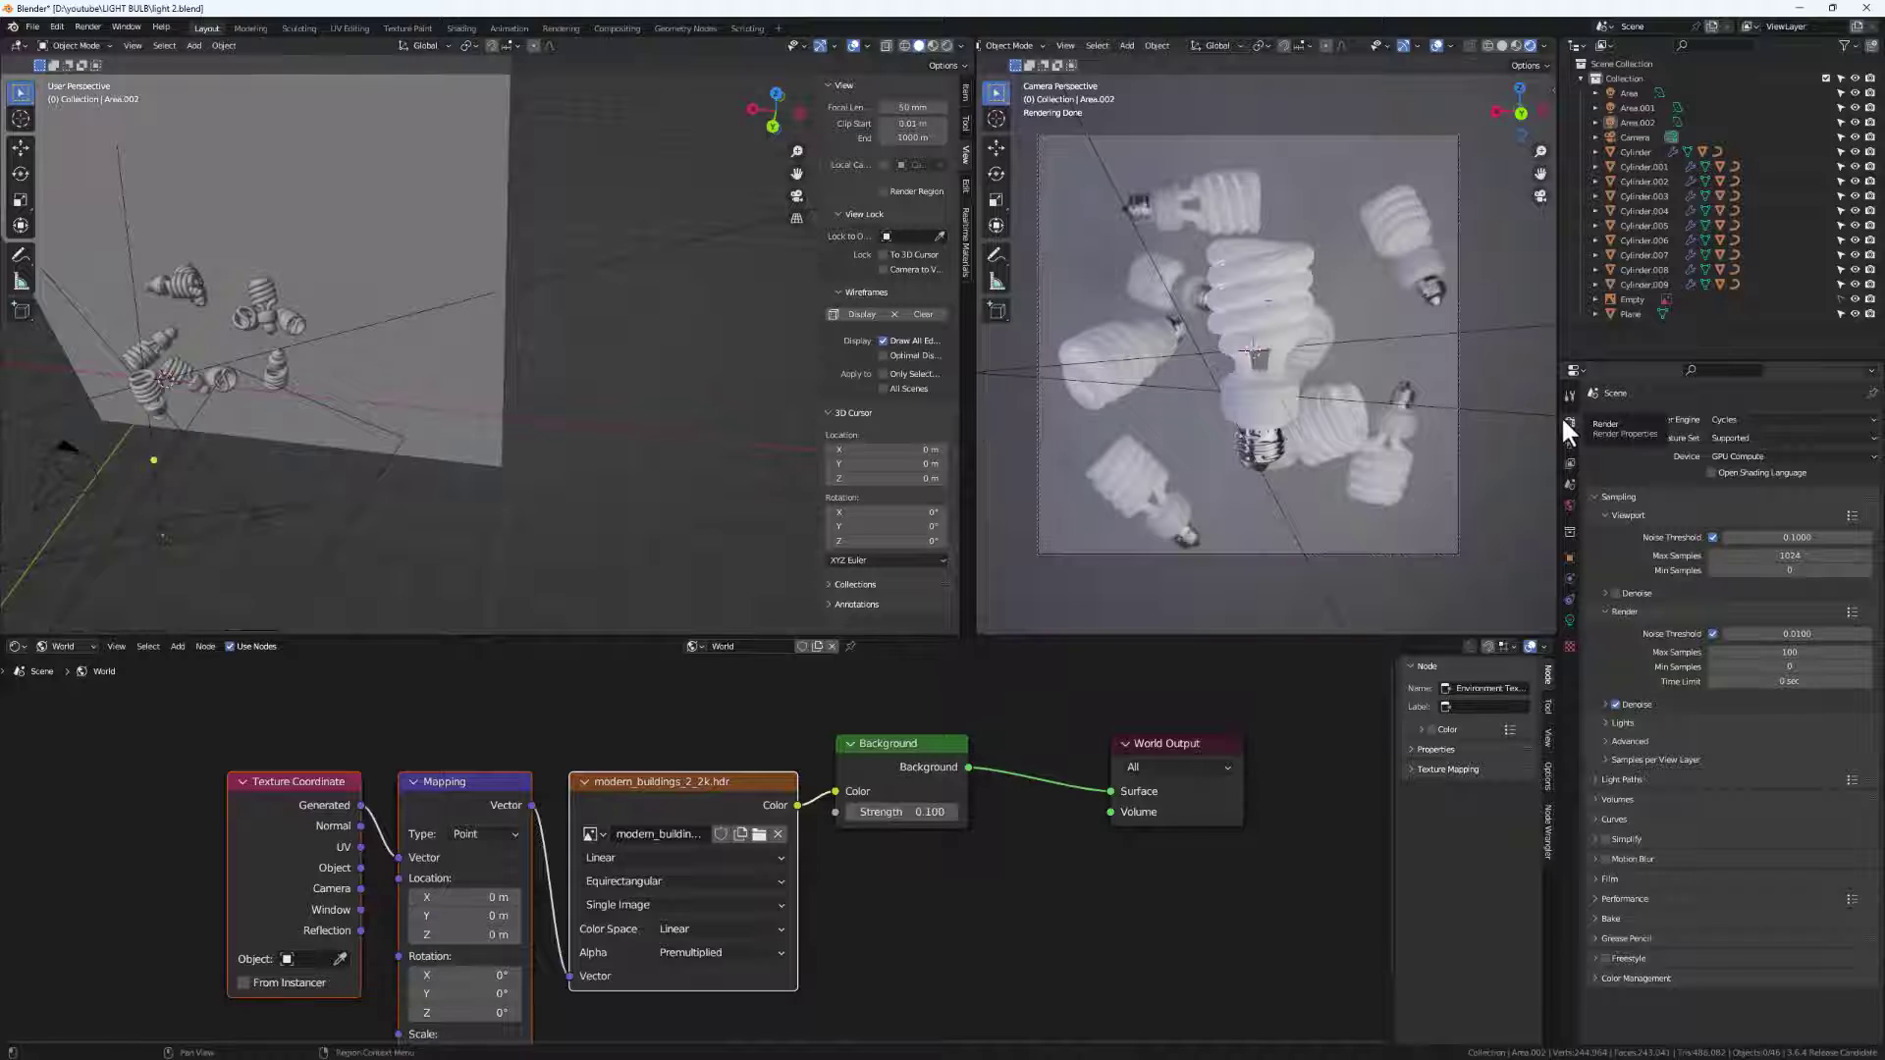
left_click(1600, 983)
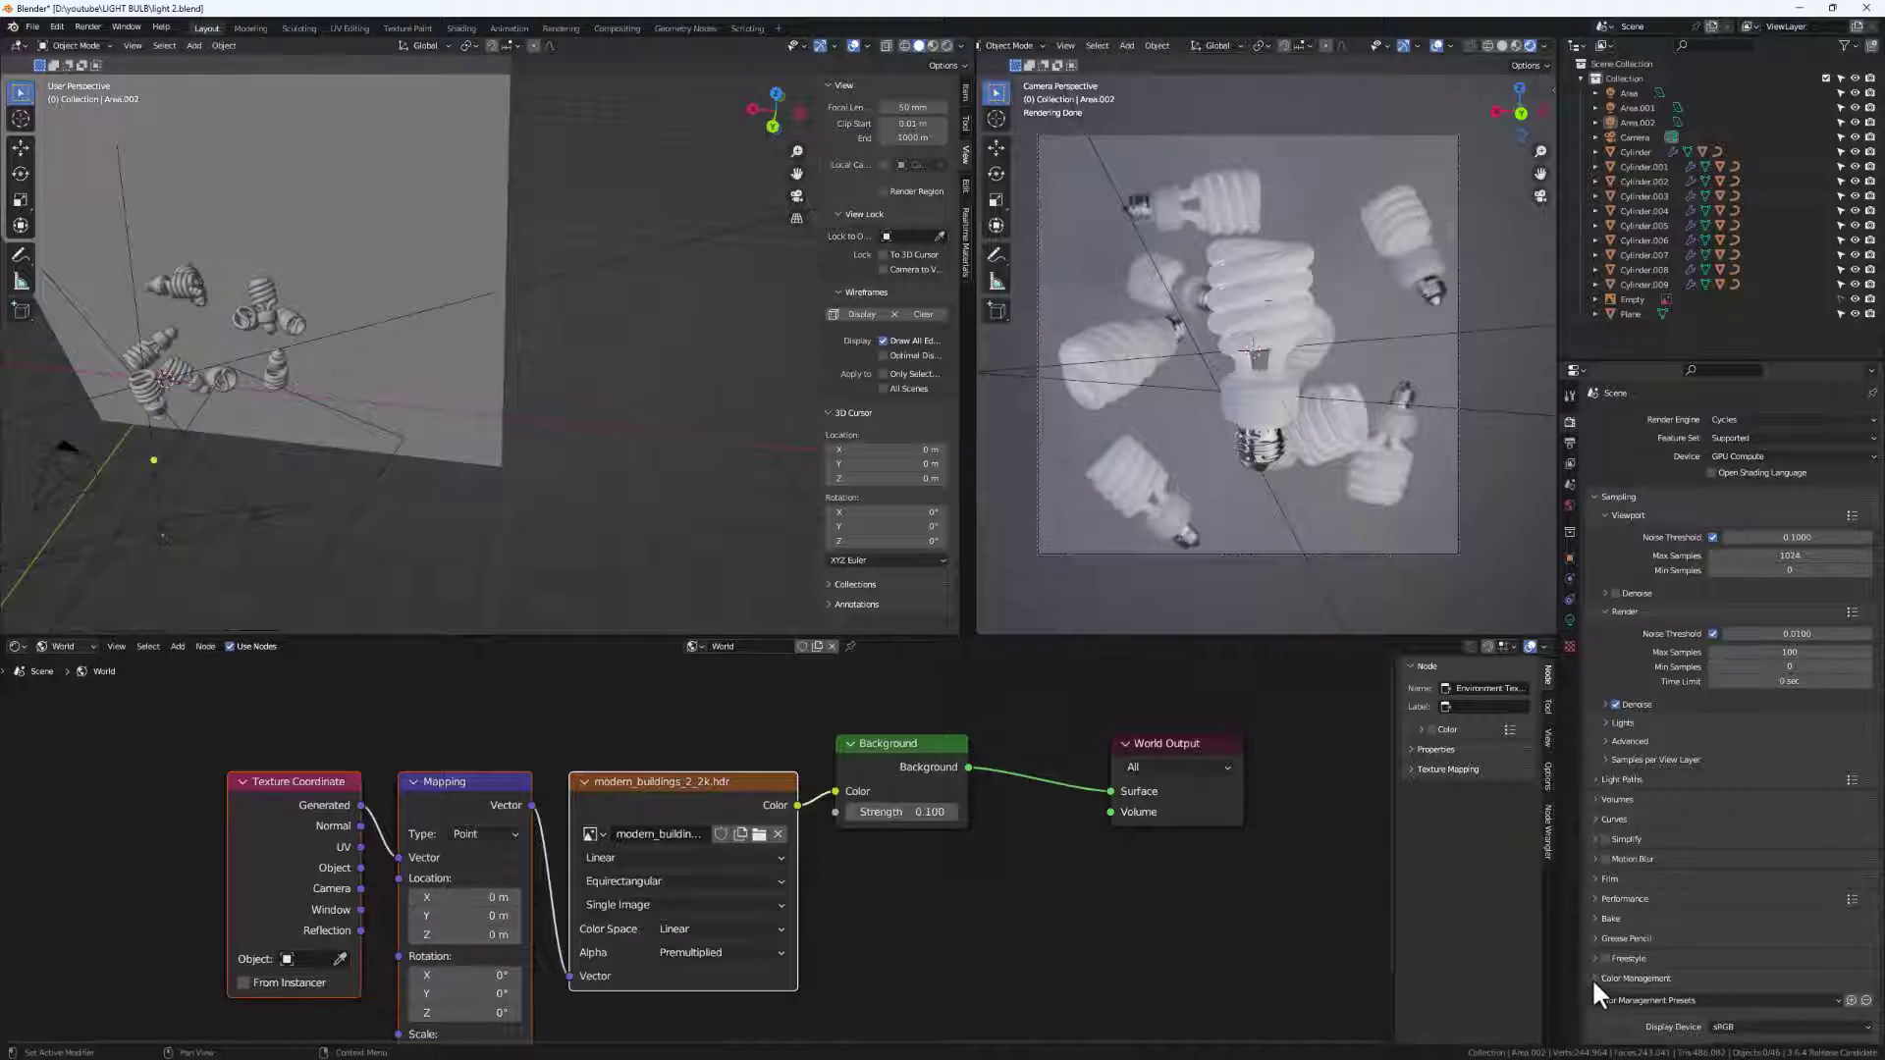
scroll(1705, 899, "down", 3)
left_click(1728, 956)
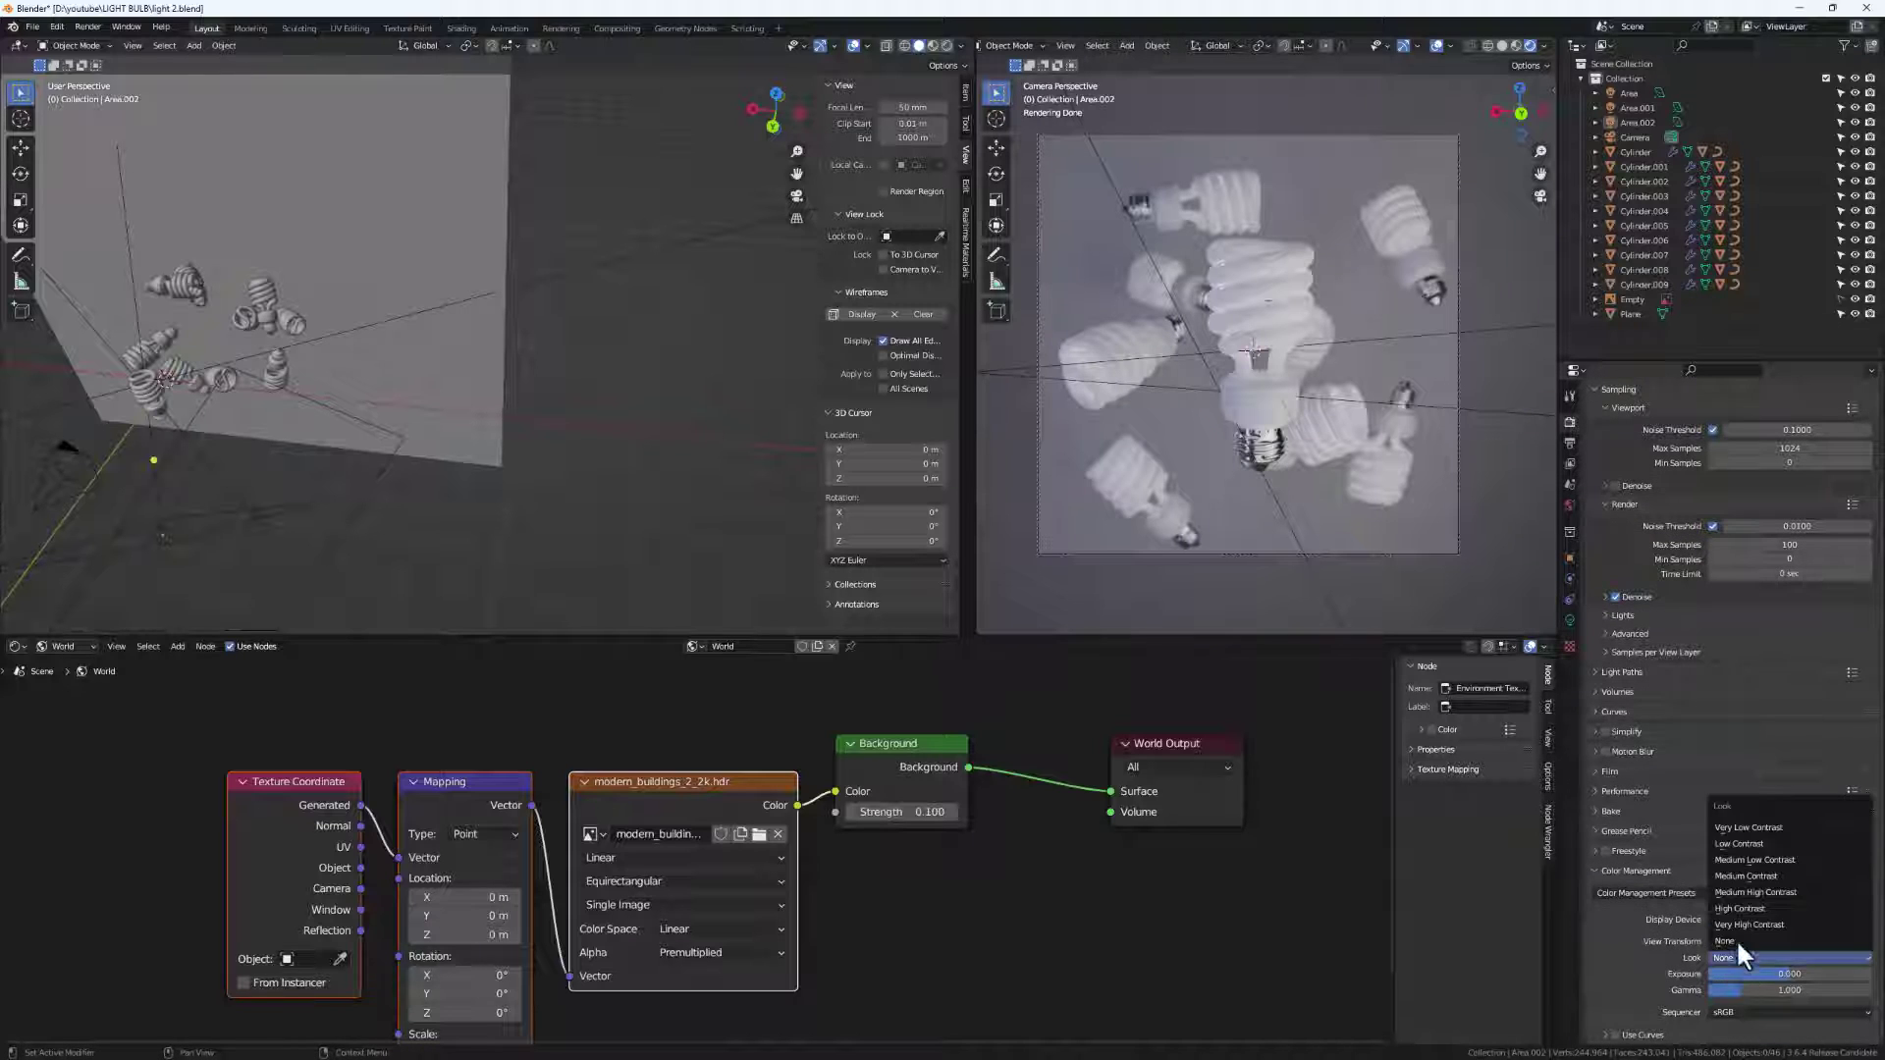
left_click(1746, 917)
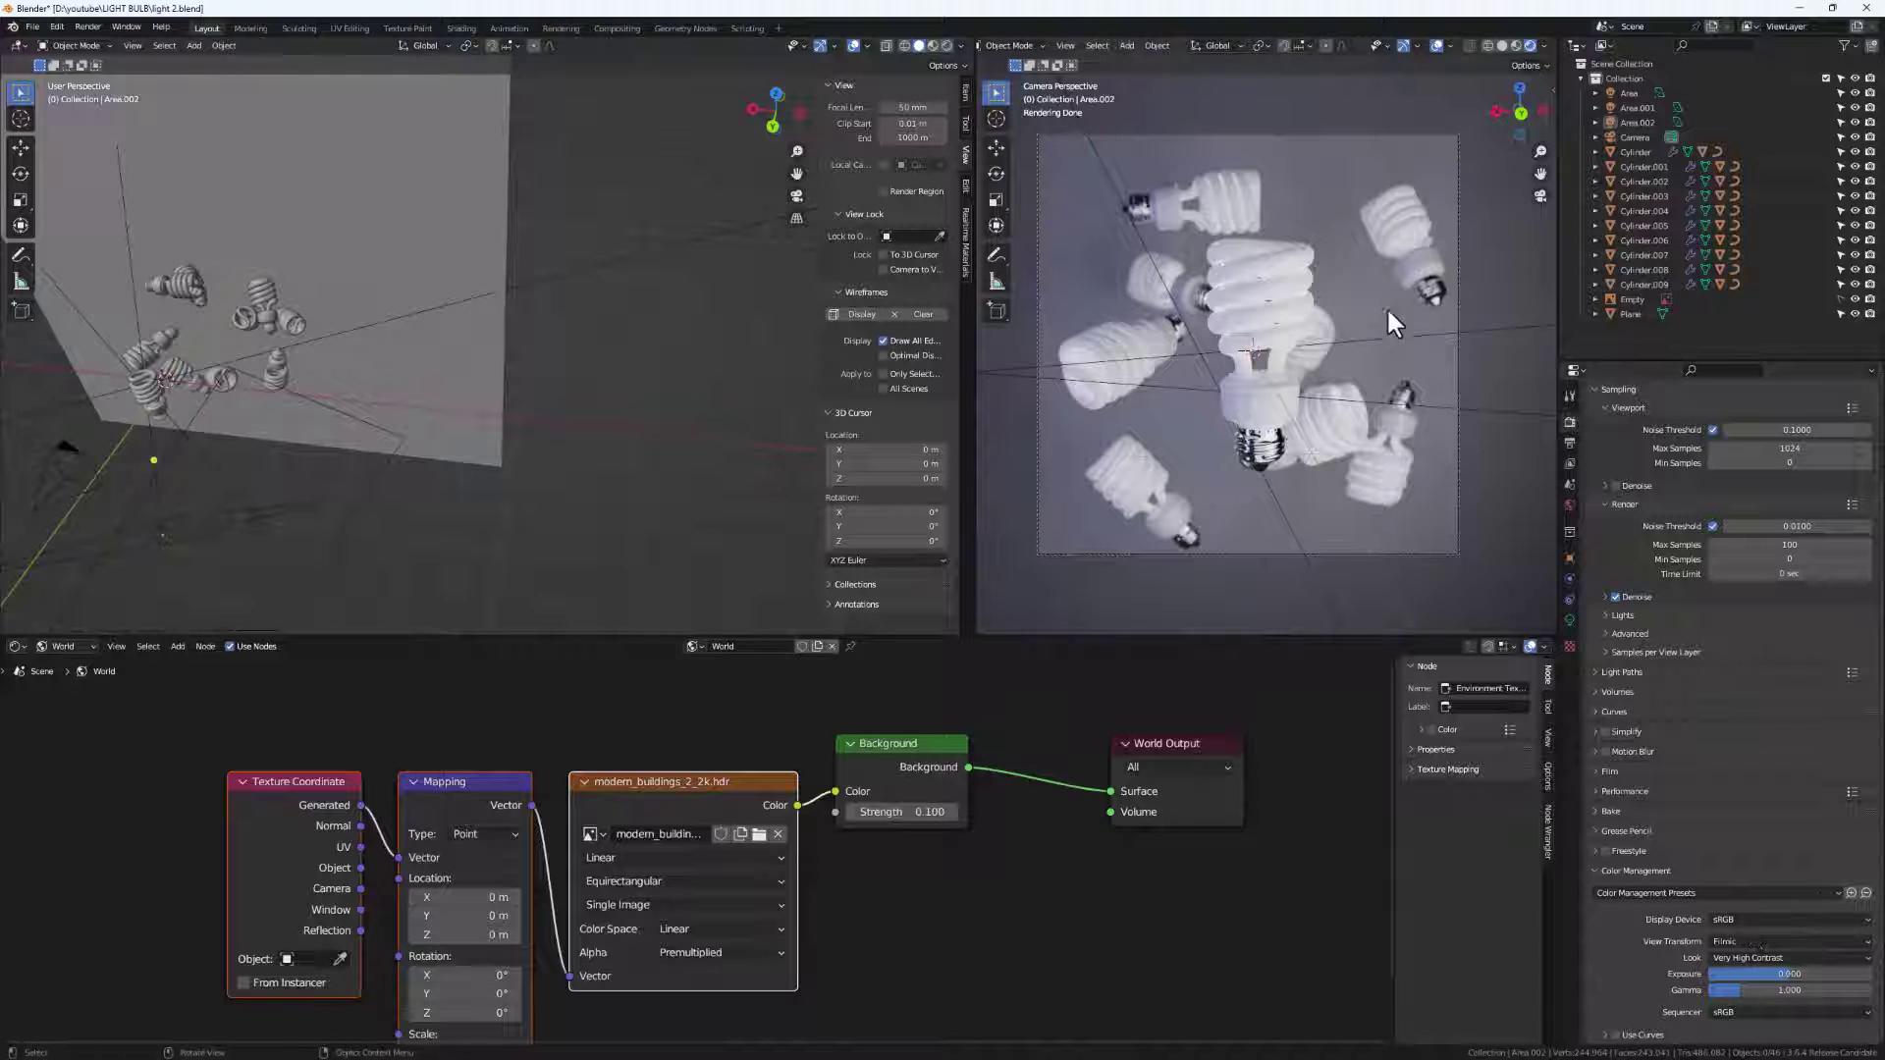
Hide the gizmos and overlays in the rendered camera view.
left_click(1405, 46)
left_click(1435, 45)
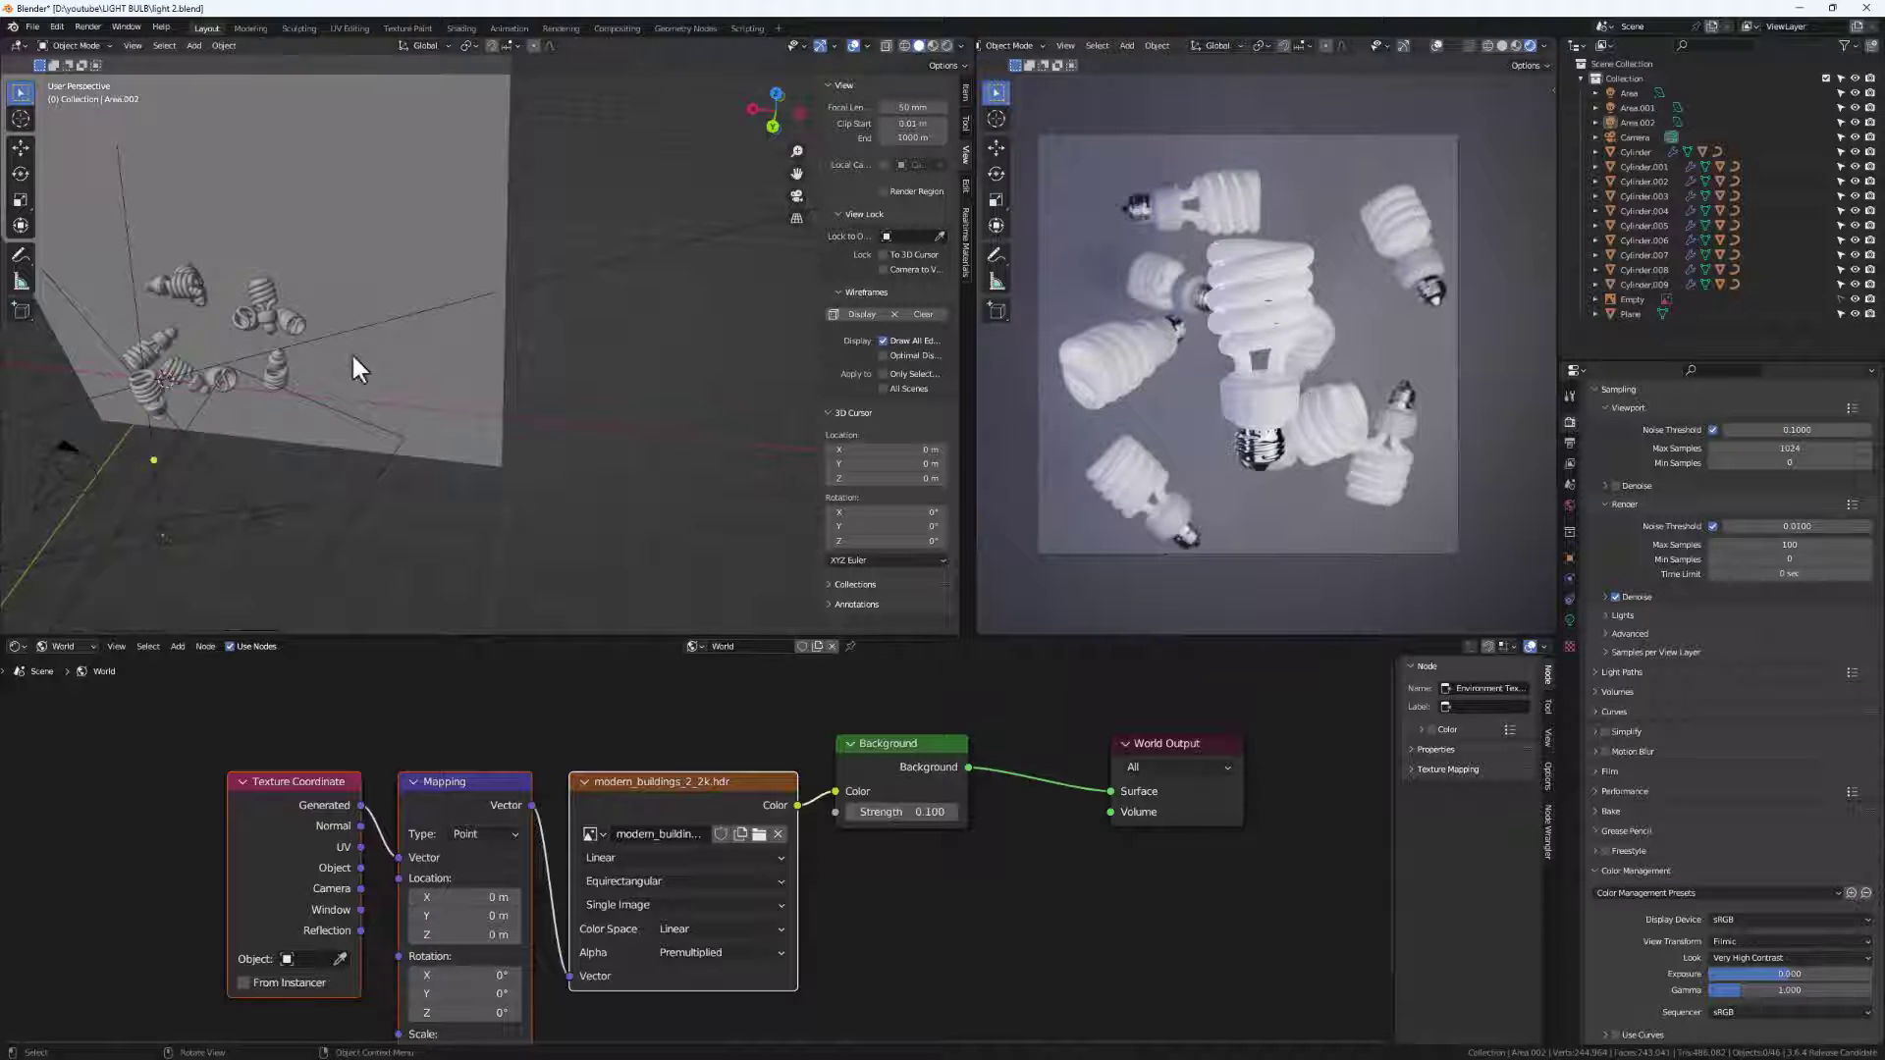
Show the front bulb tip's material nodes and raise its metallic shader's roughness to about 0.309.
scroll(233, 373, "up", 5)
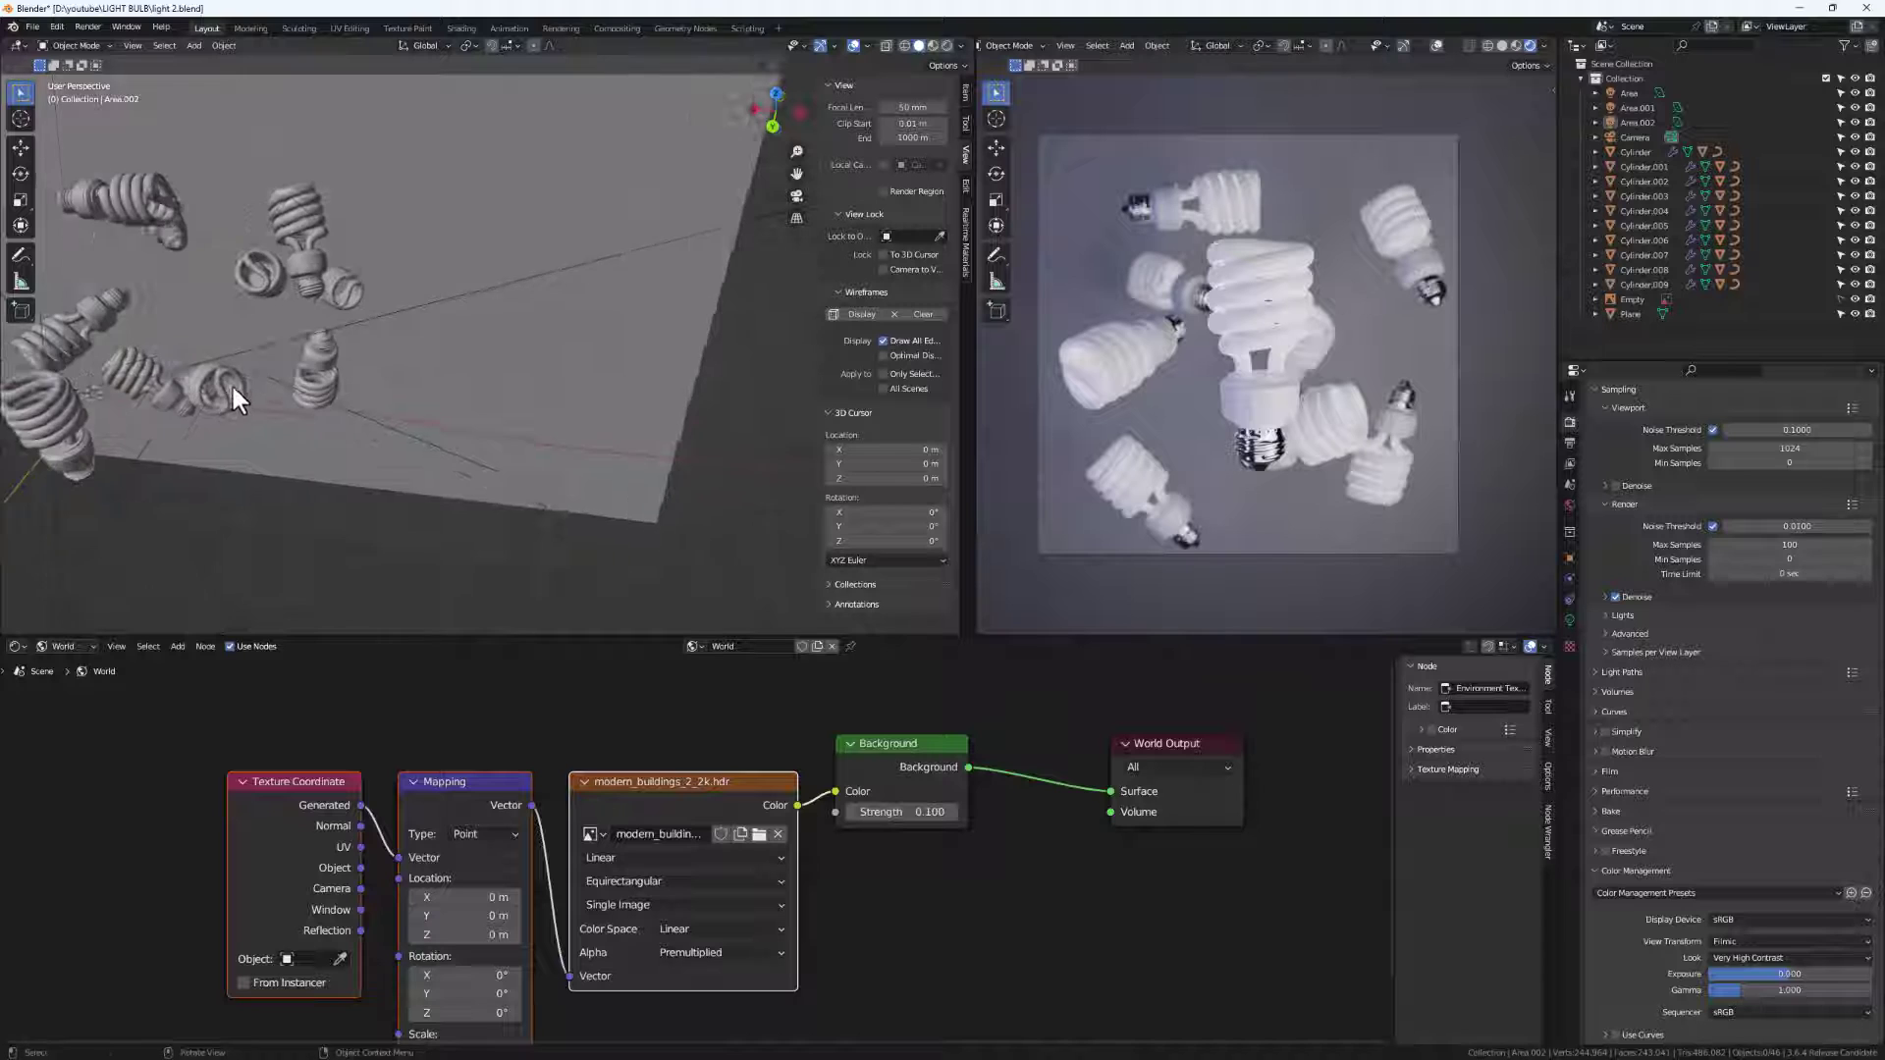
left_click(81, 461)
left_click(63, 646)
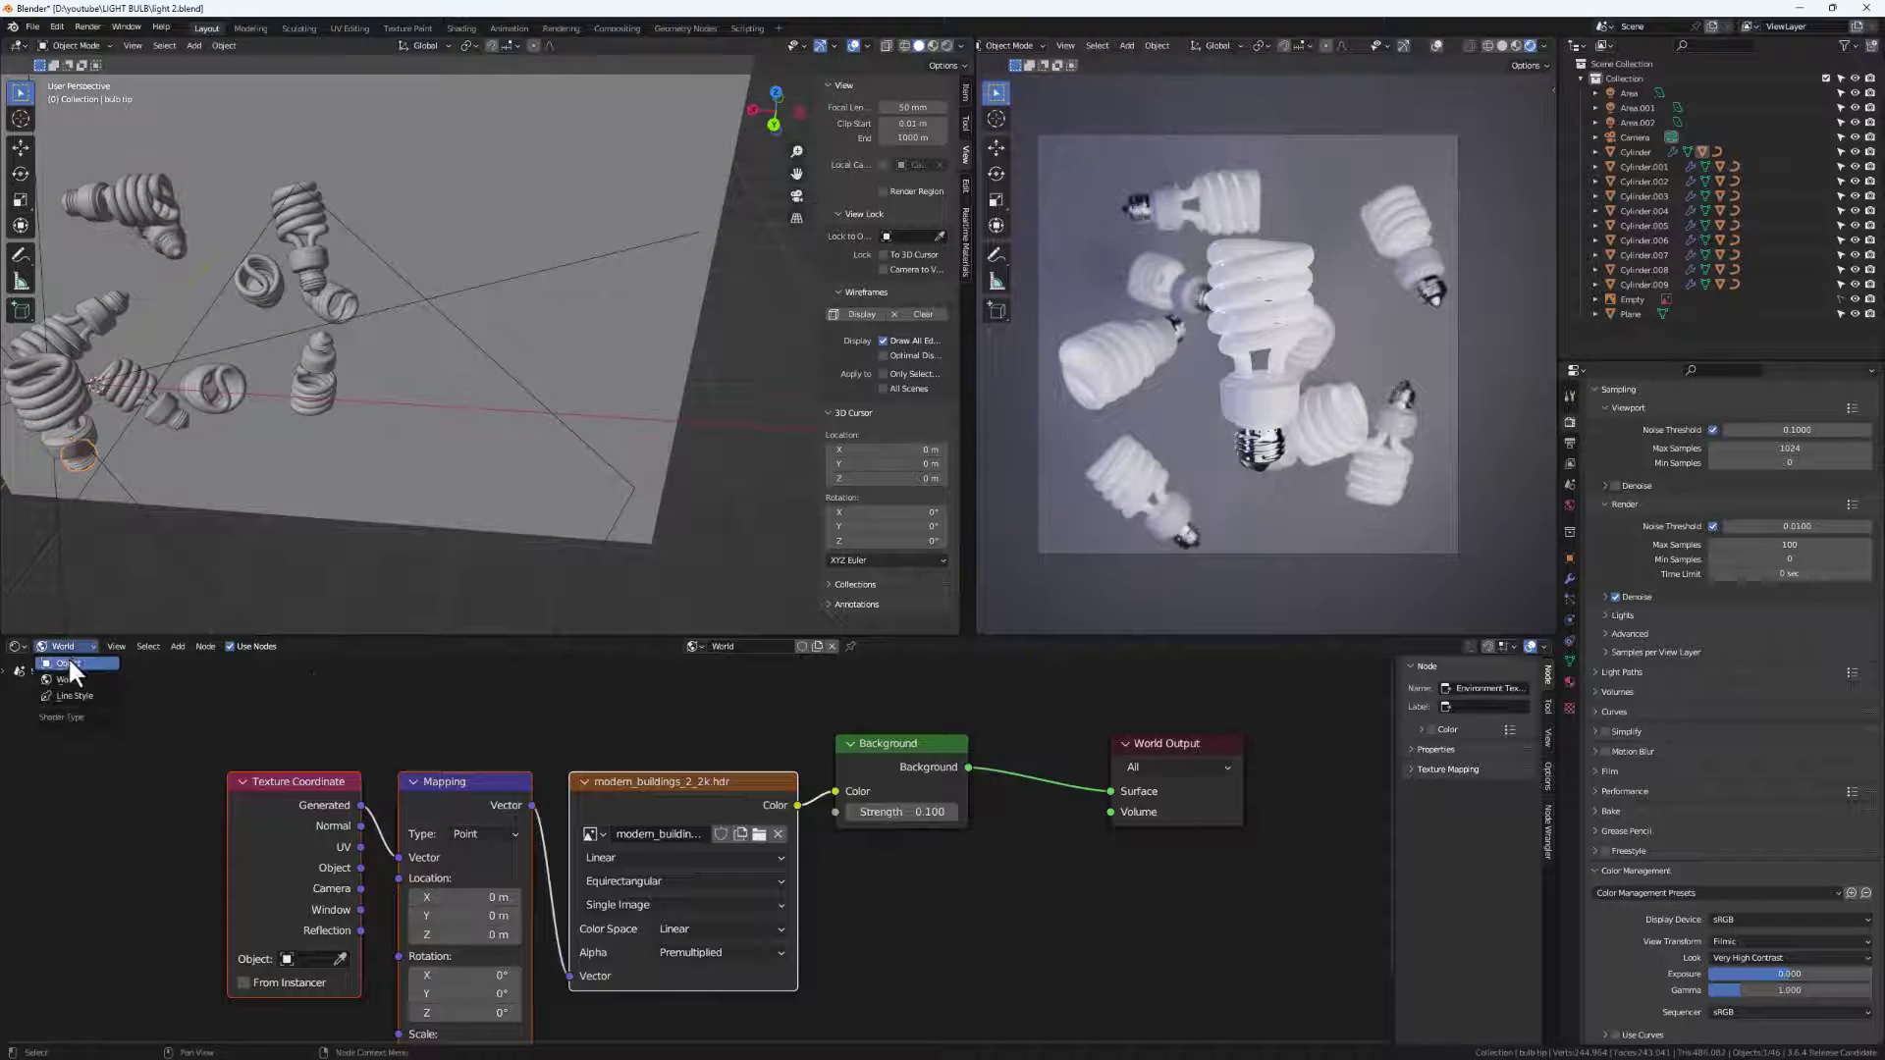
left_click(68, 657)
middle_click_drag(786, 924, 784, 860)
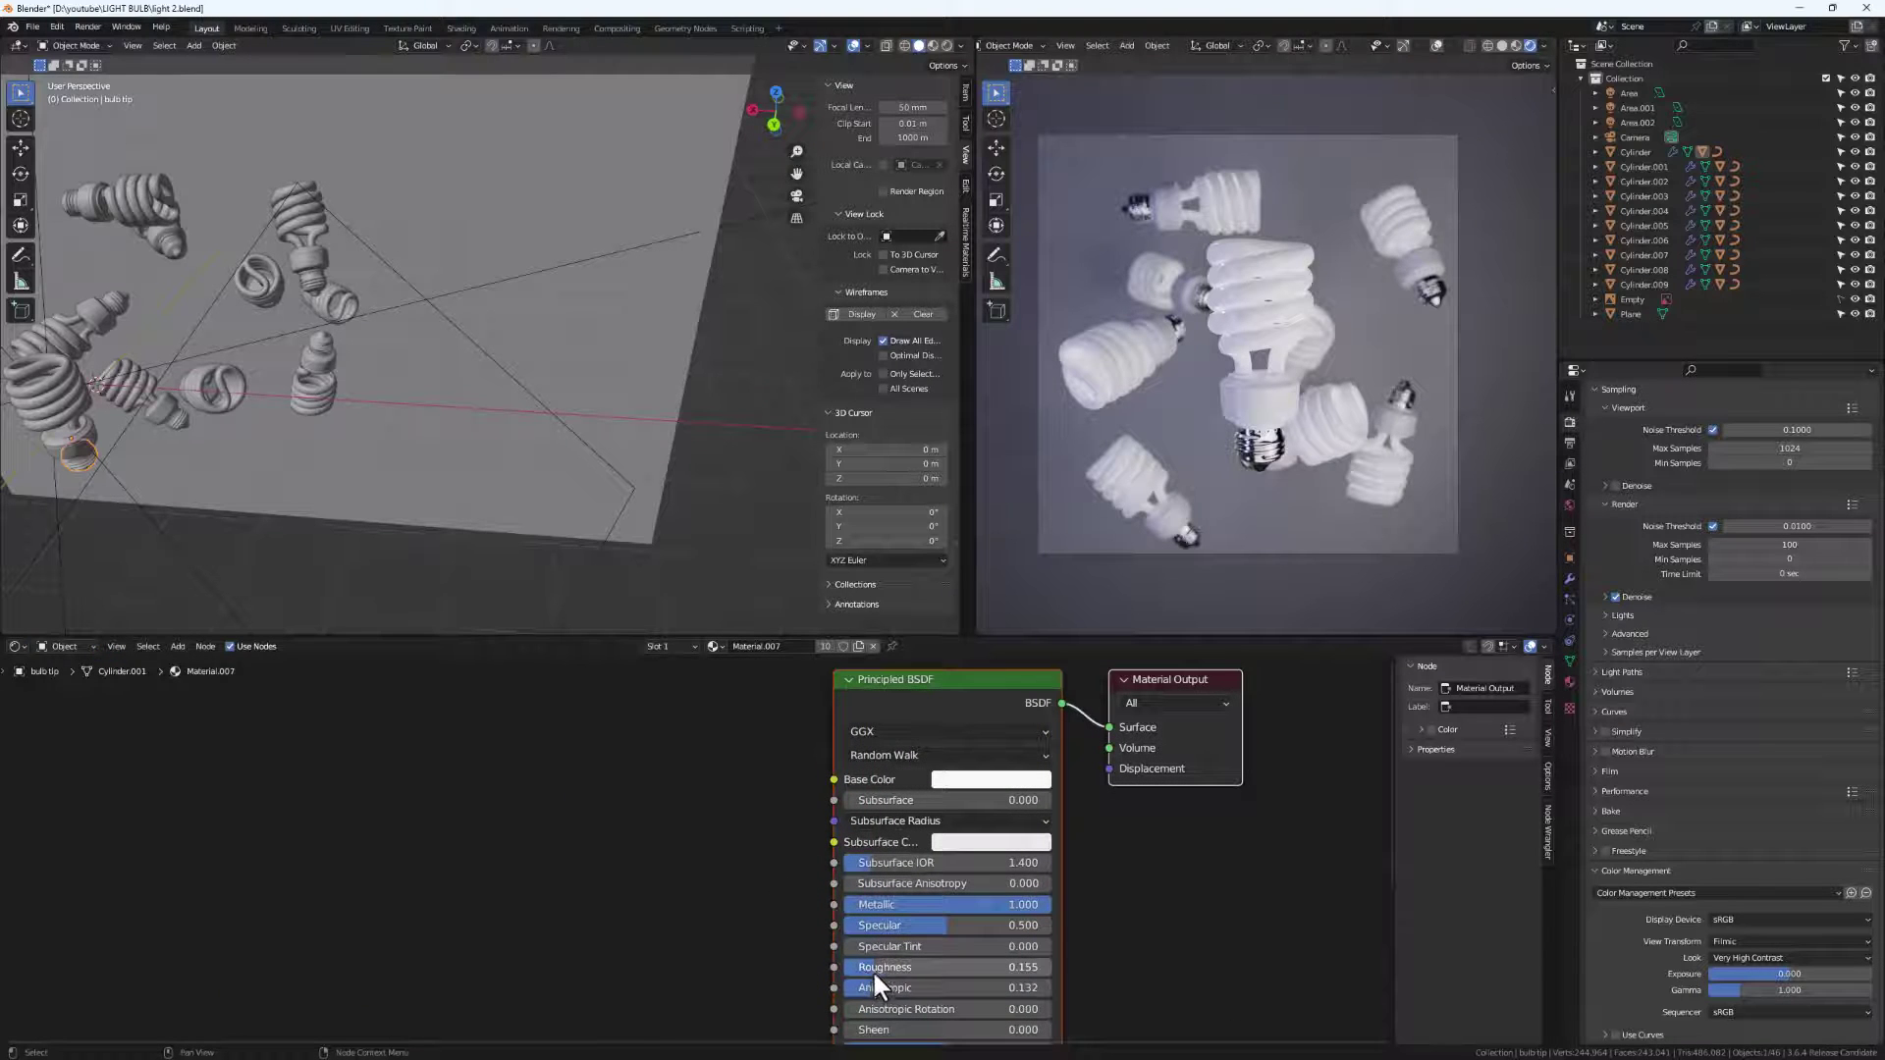
left_click_drag(872, 969, 897, 970)
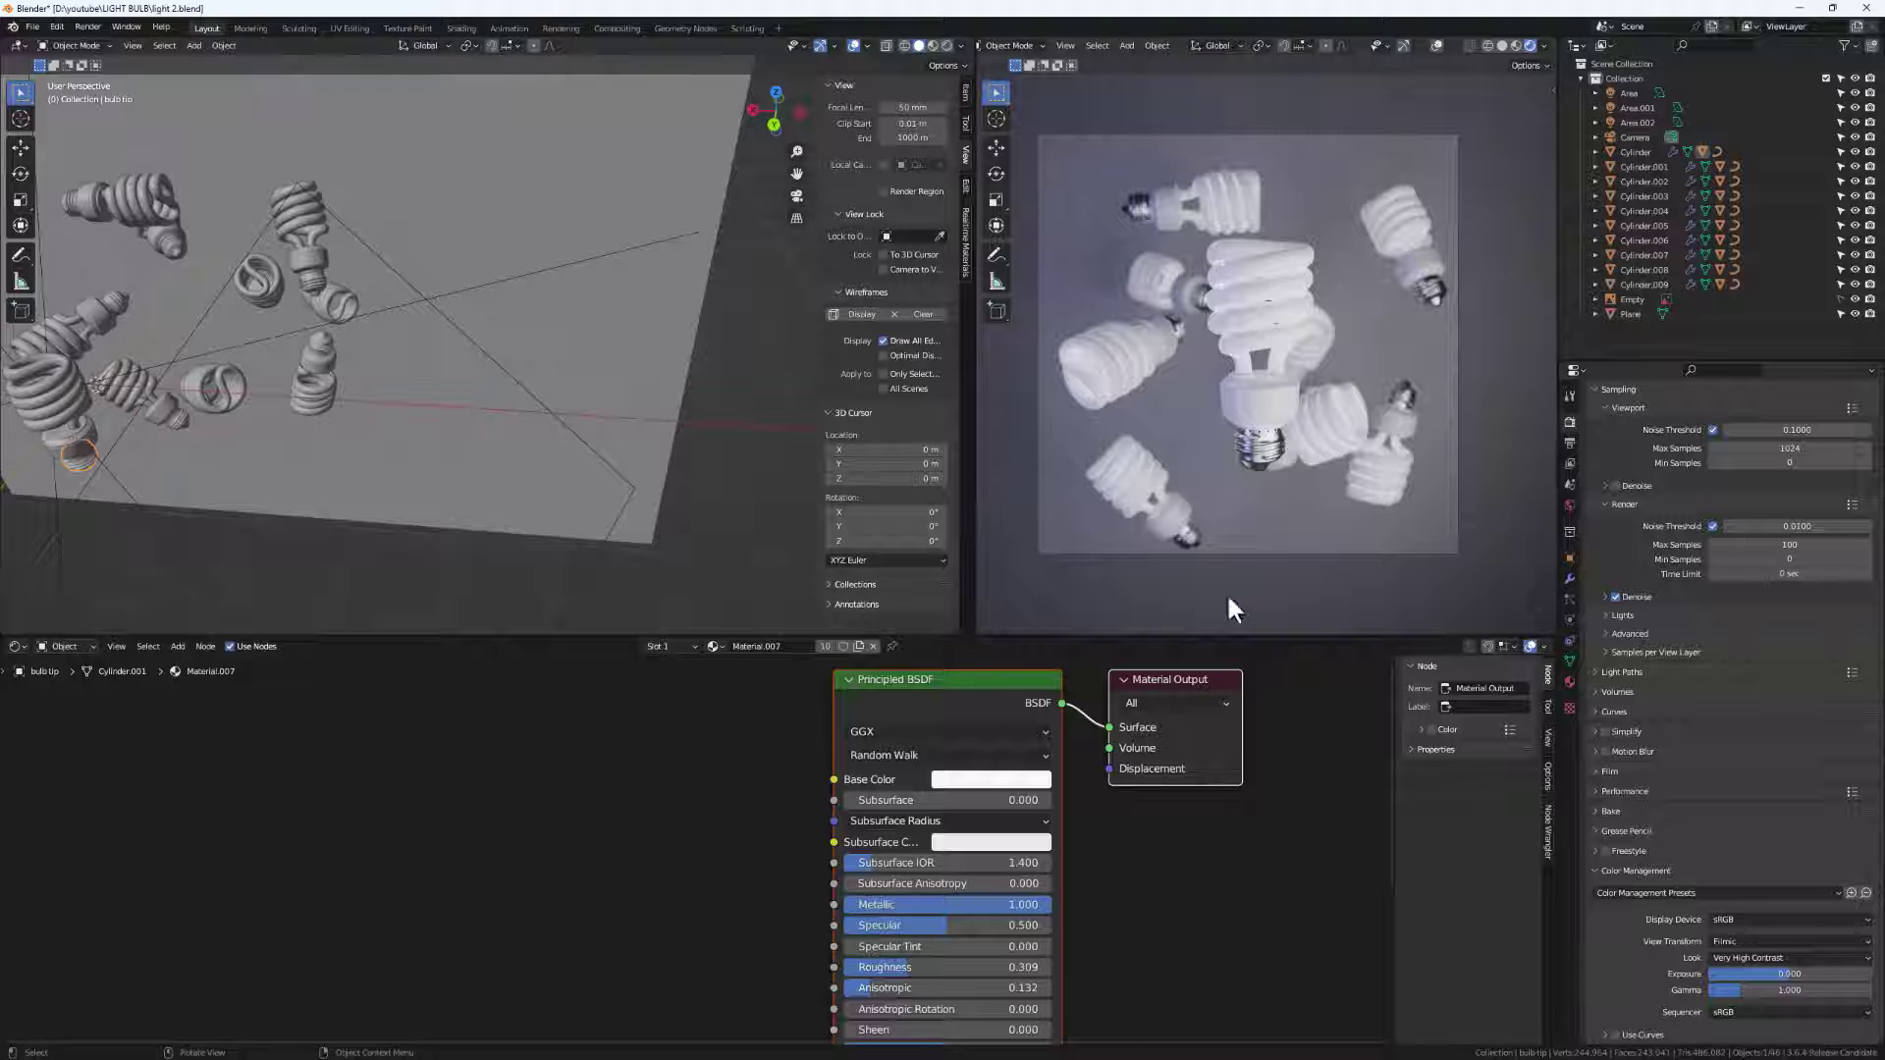
Duplicate one of the rear bulbs together with its metal tip and place the copy closer to the backdrop plane.
middle_click_drag(260, 211, 398, 397)
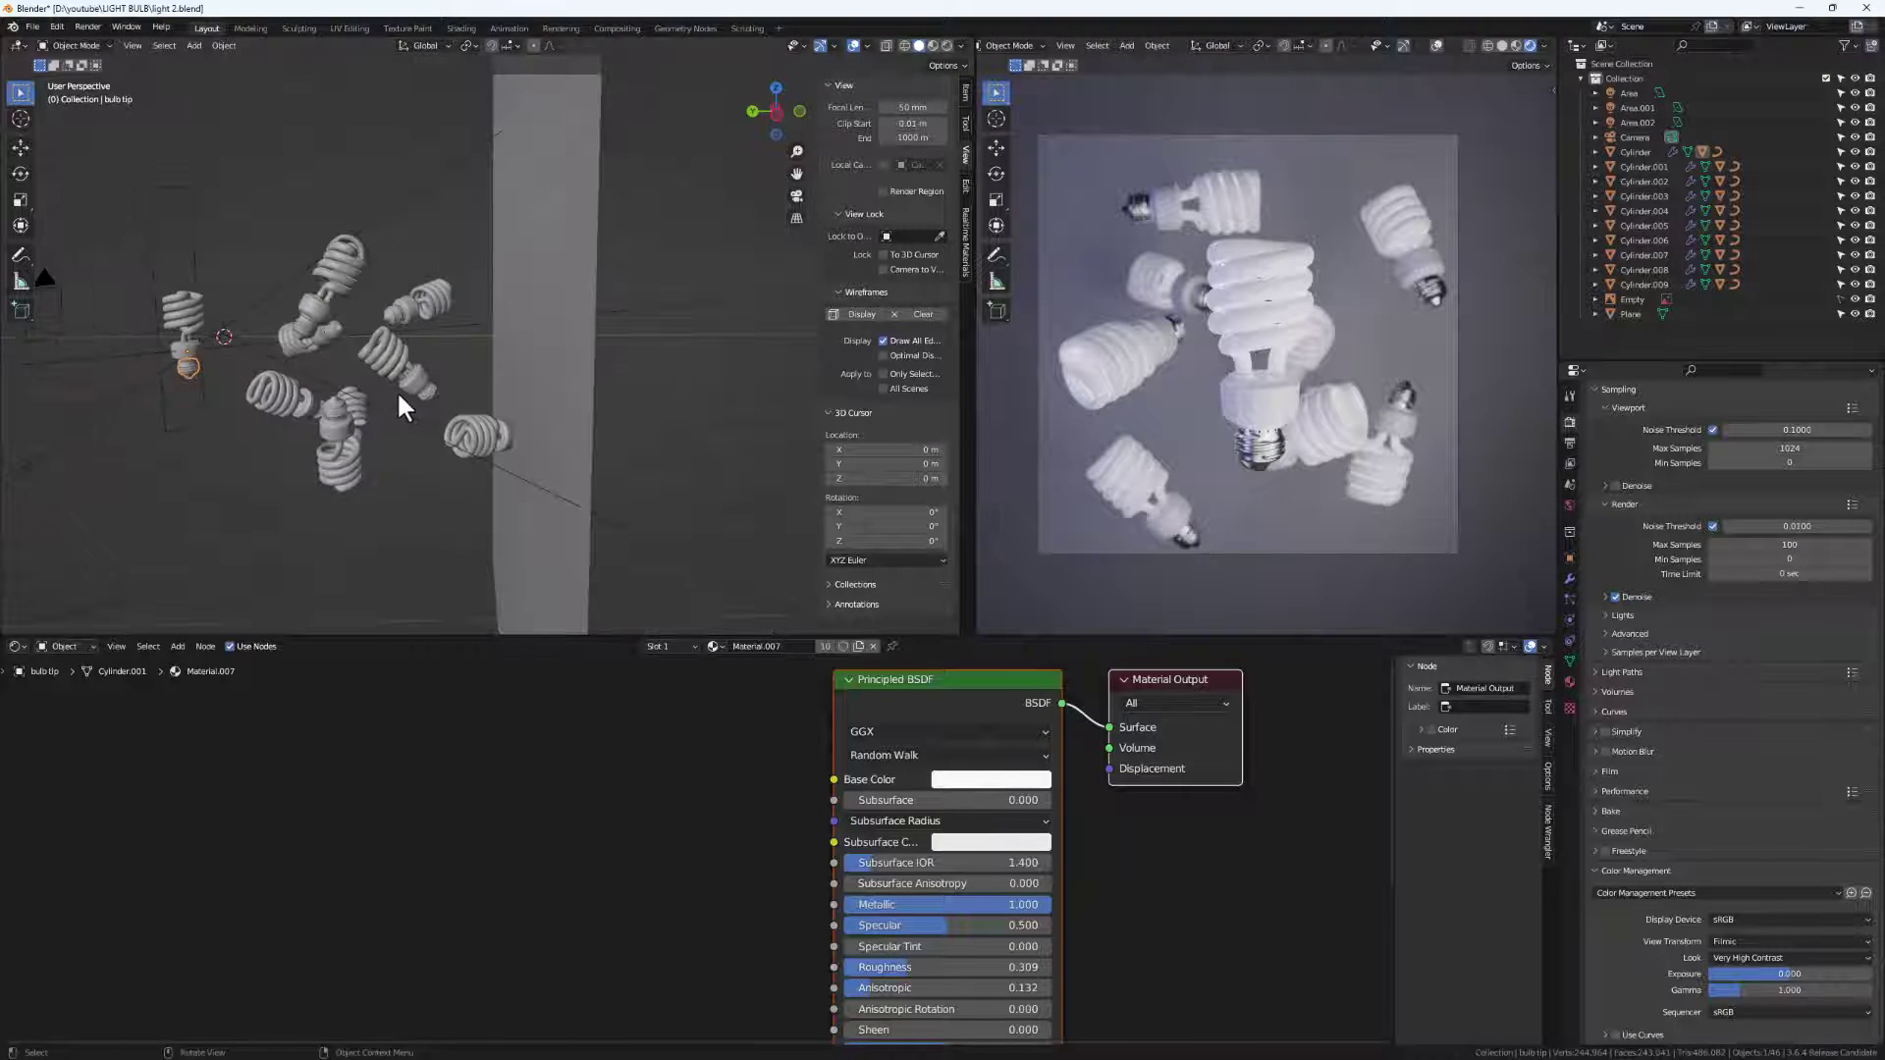
left_click(422, 387)
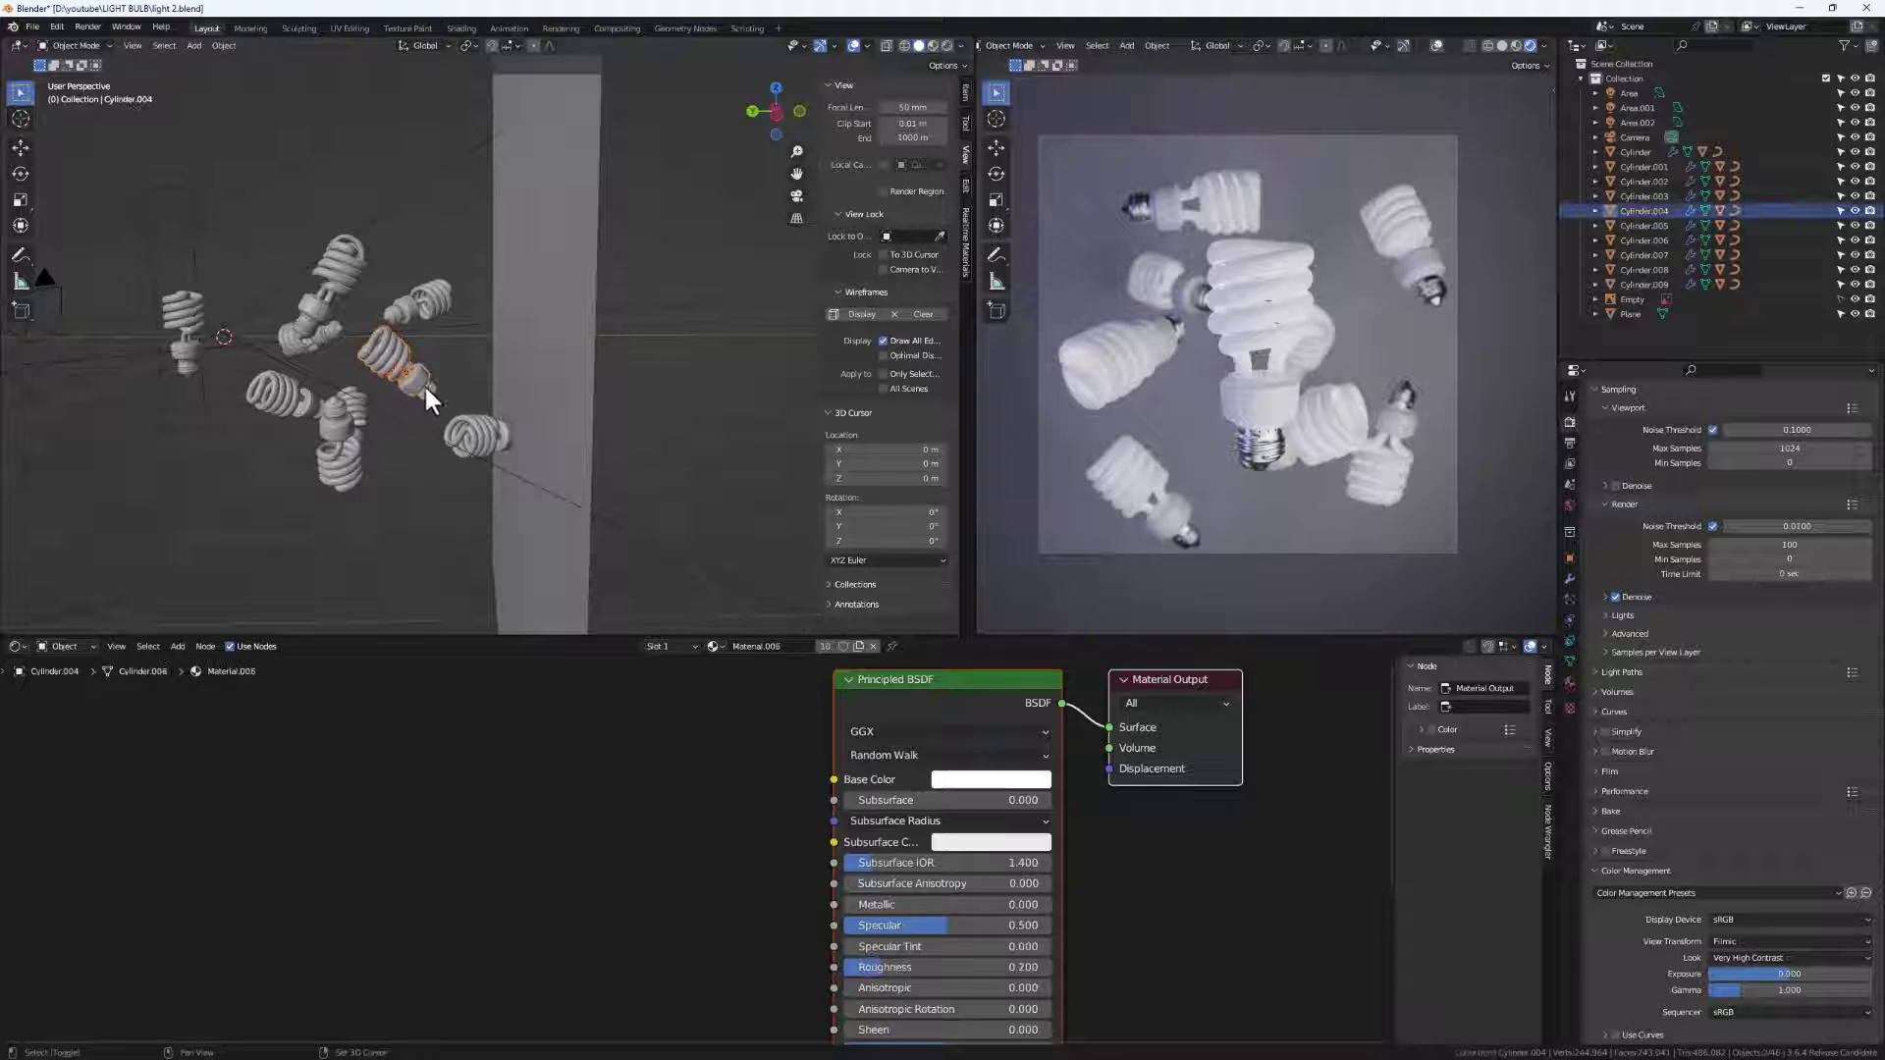
left_click(428, 390)
key("shift+d")
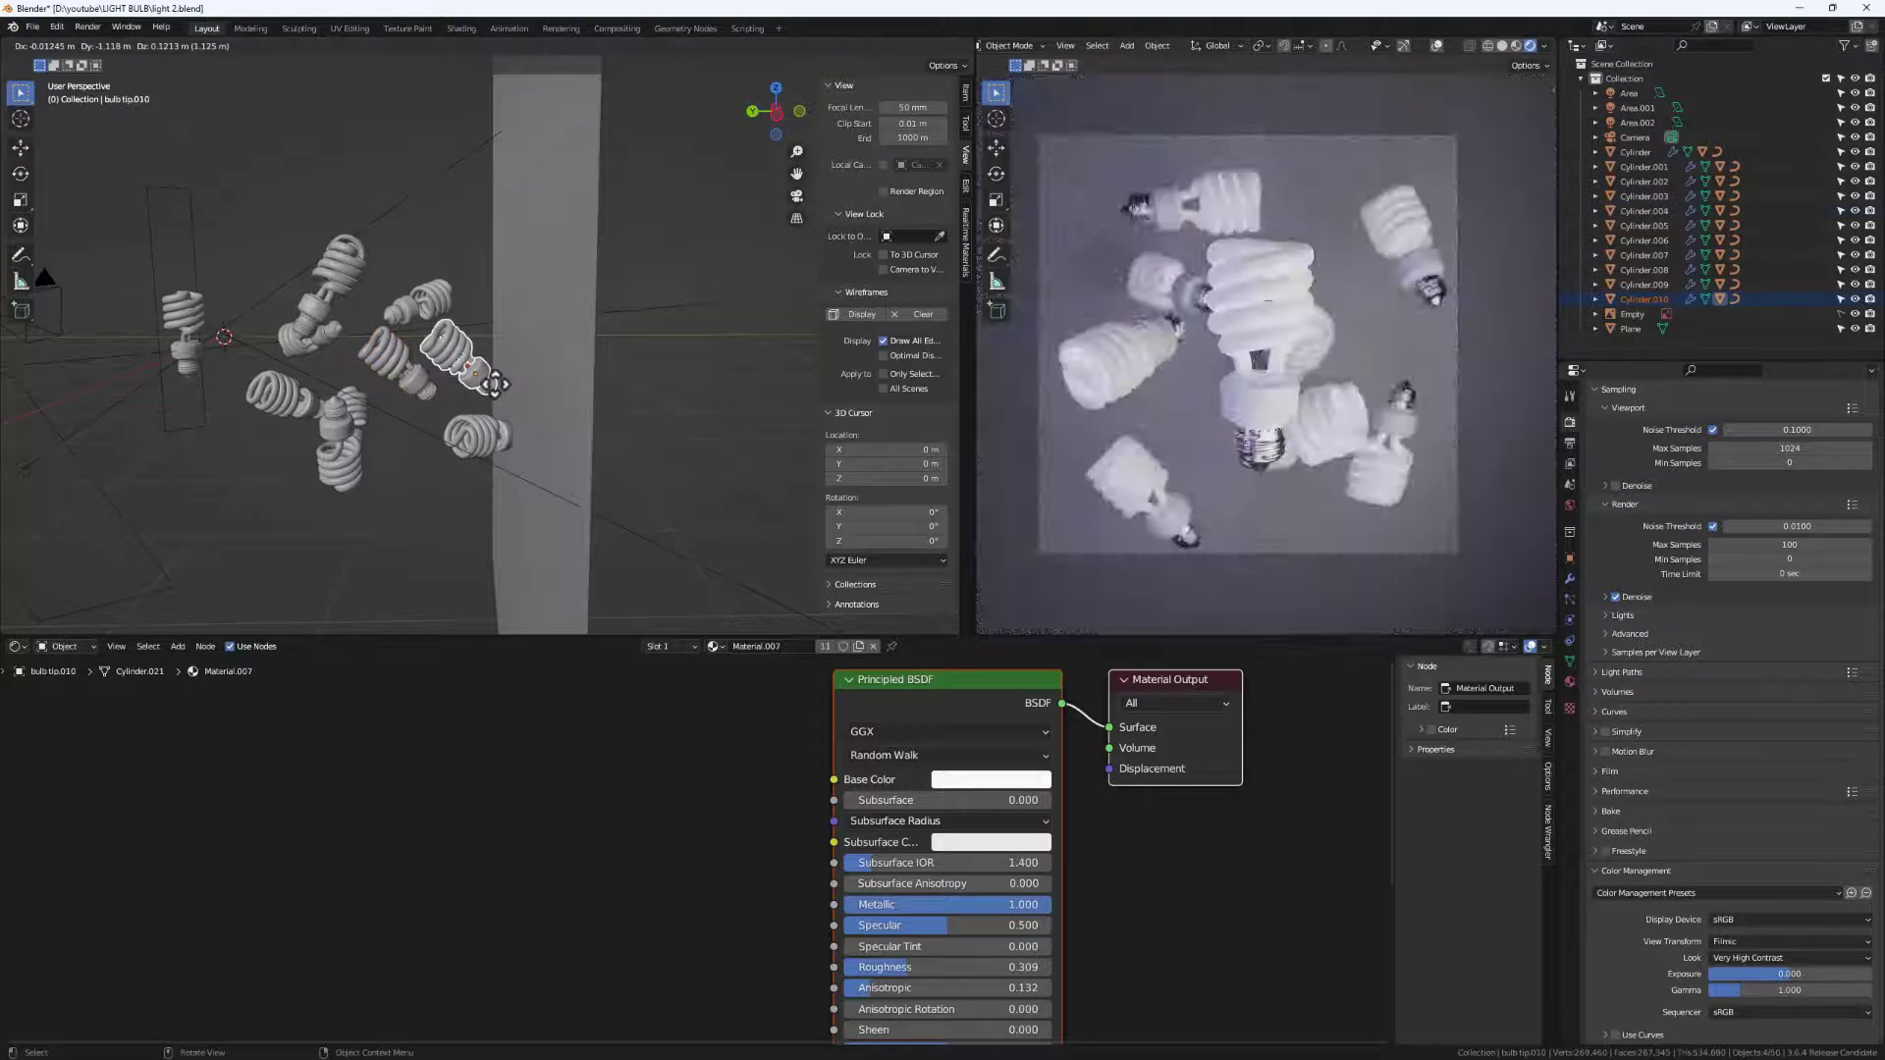
left_click(487, 361)
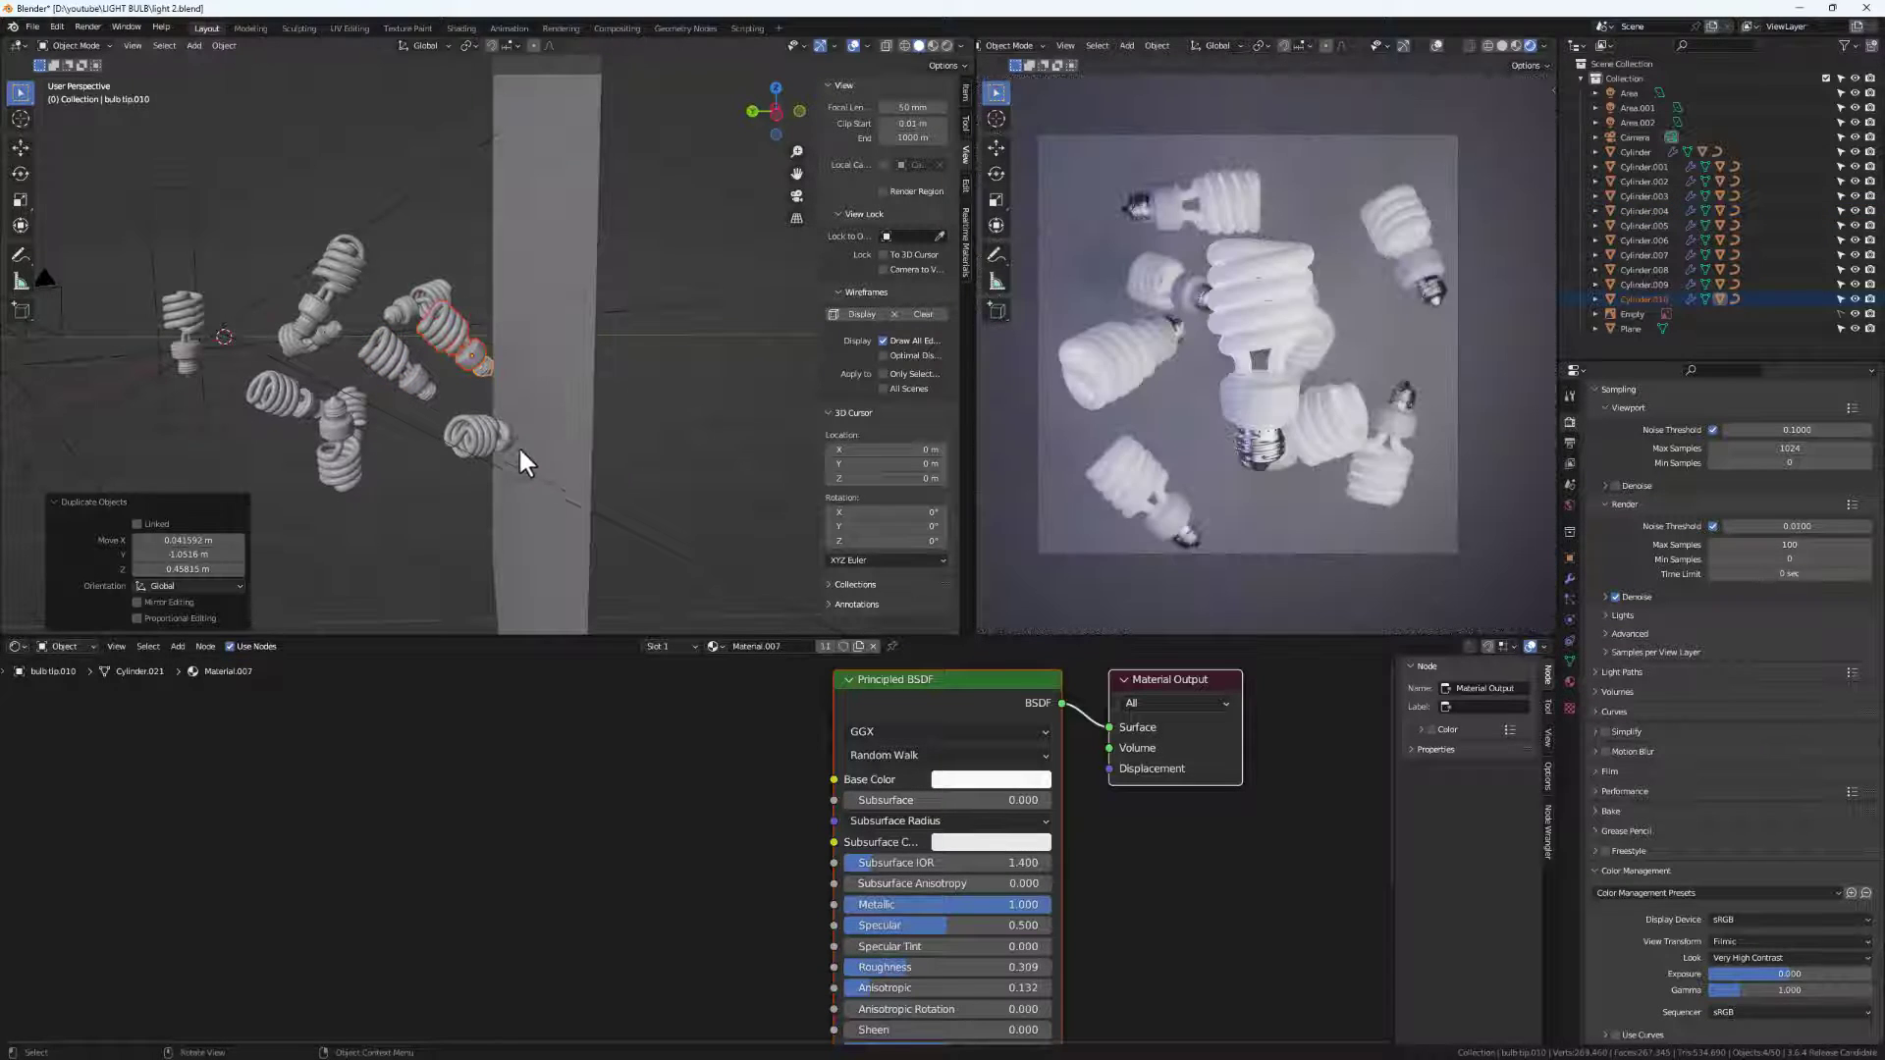
Trackball-rotate the new bulb copy about 57.3° and 41.3°, and move it into the gap at the right edge of the camera frame.
left_click(470, 356)
key("r")
key("r")
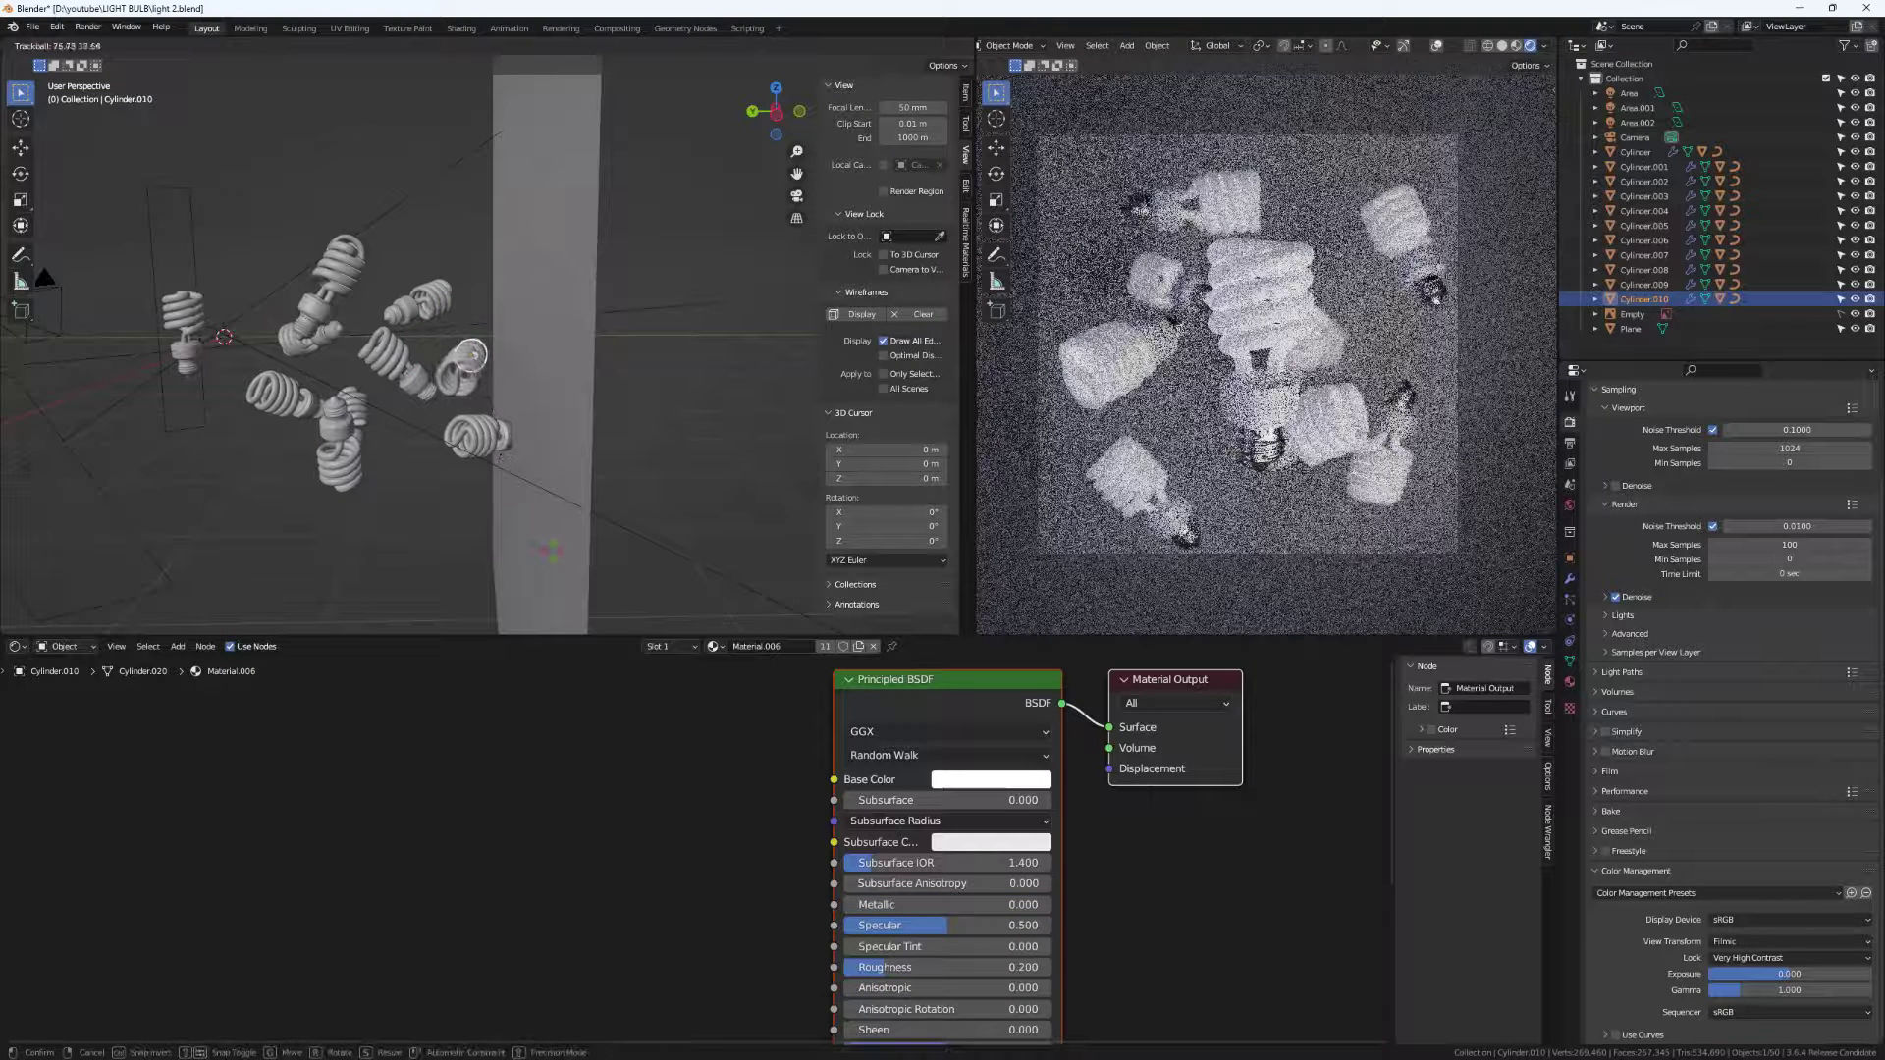
left_click(542, 515)
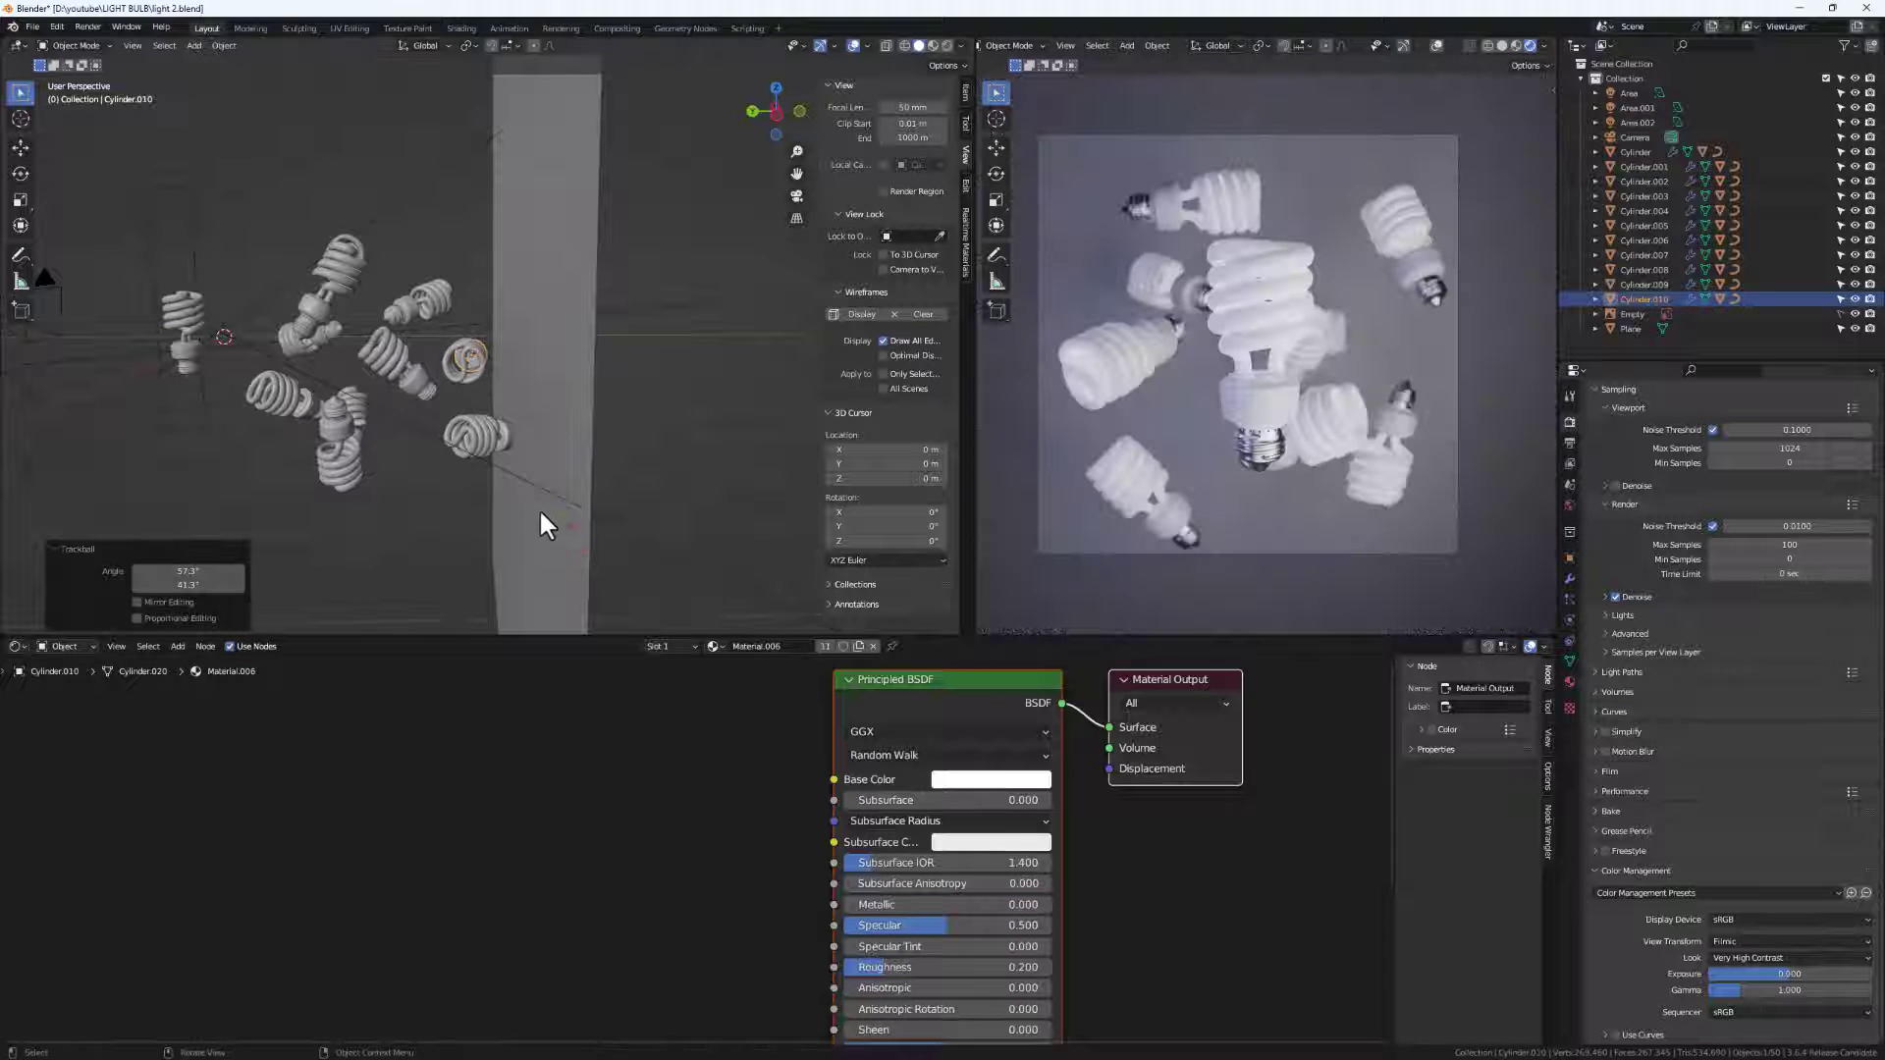
middle_click_drag(539, 509, 503, 135)
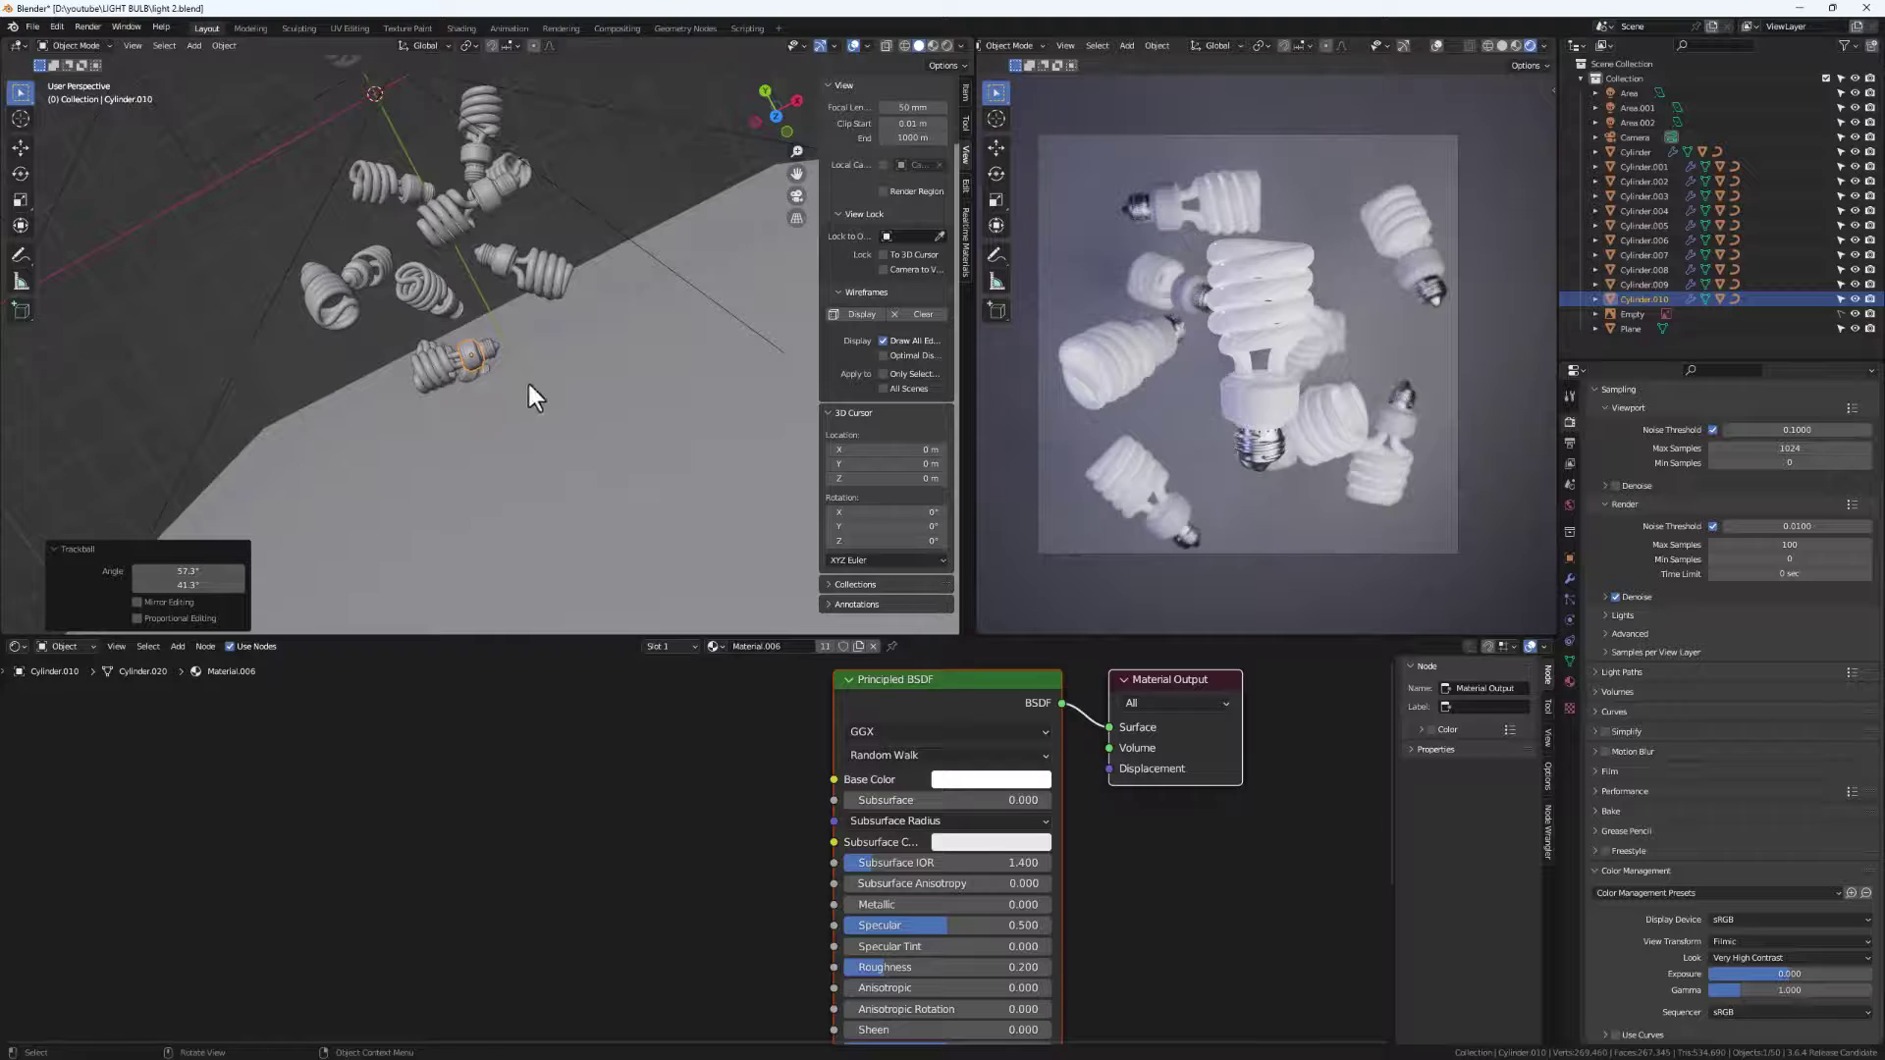
key("g")
left_click(436, 378)
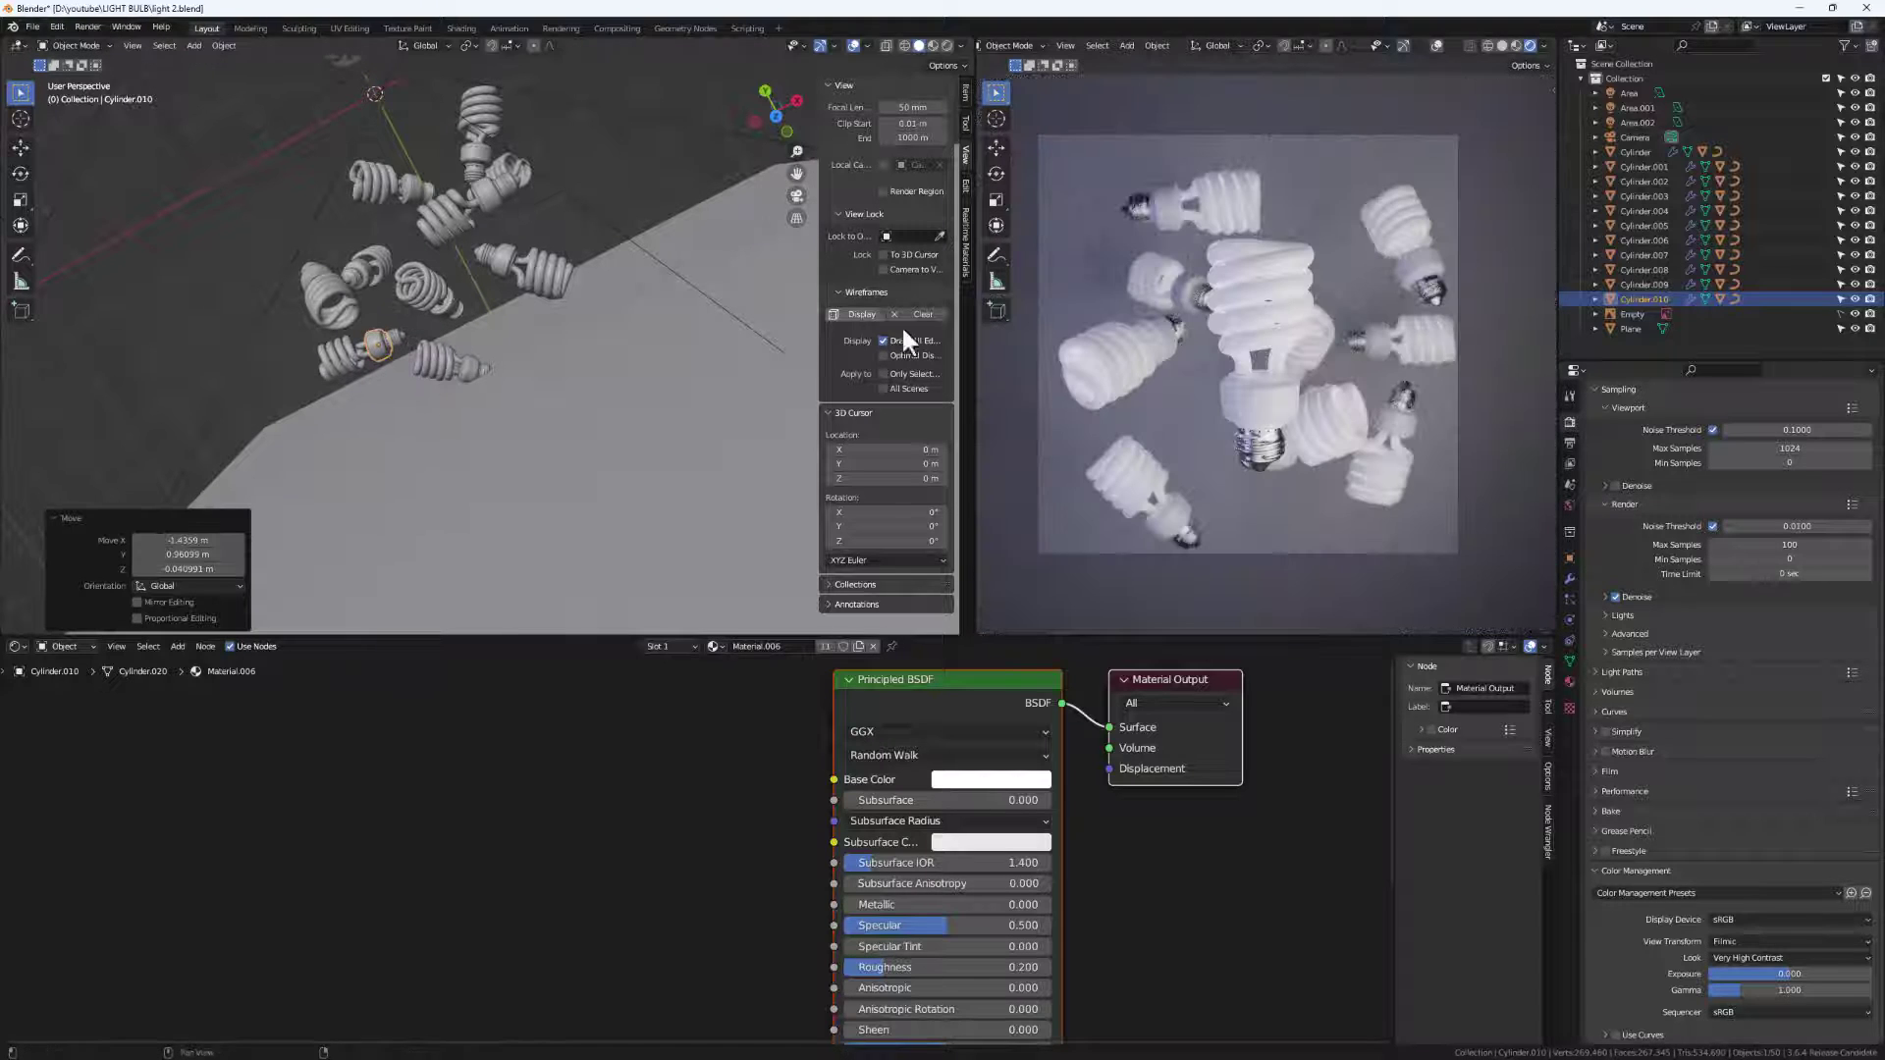
Save the file and start rendering the image.
key("ctrl+s")
left_click(88, 27)
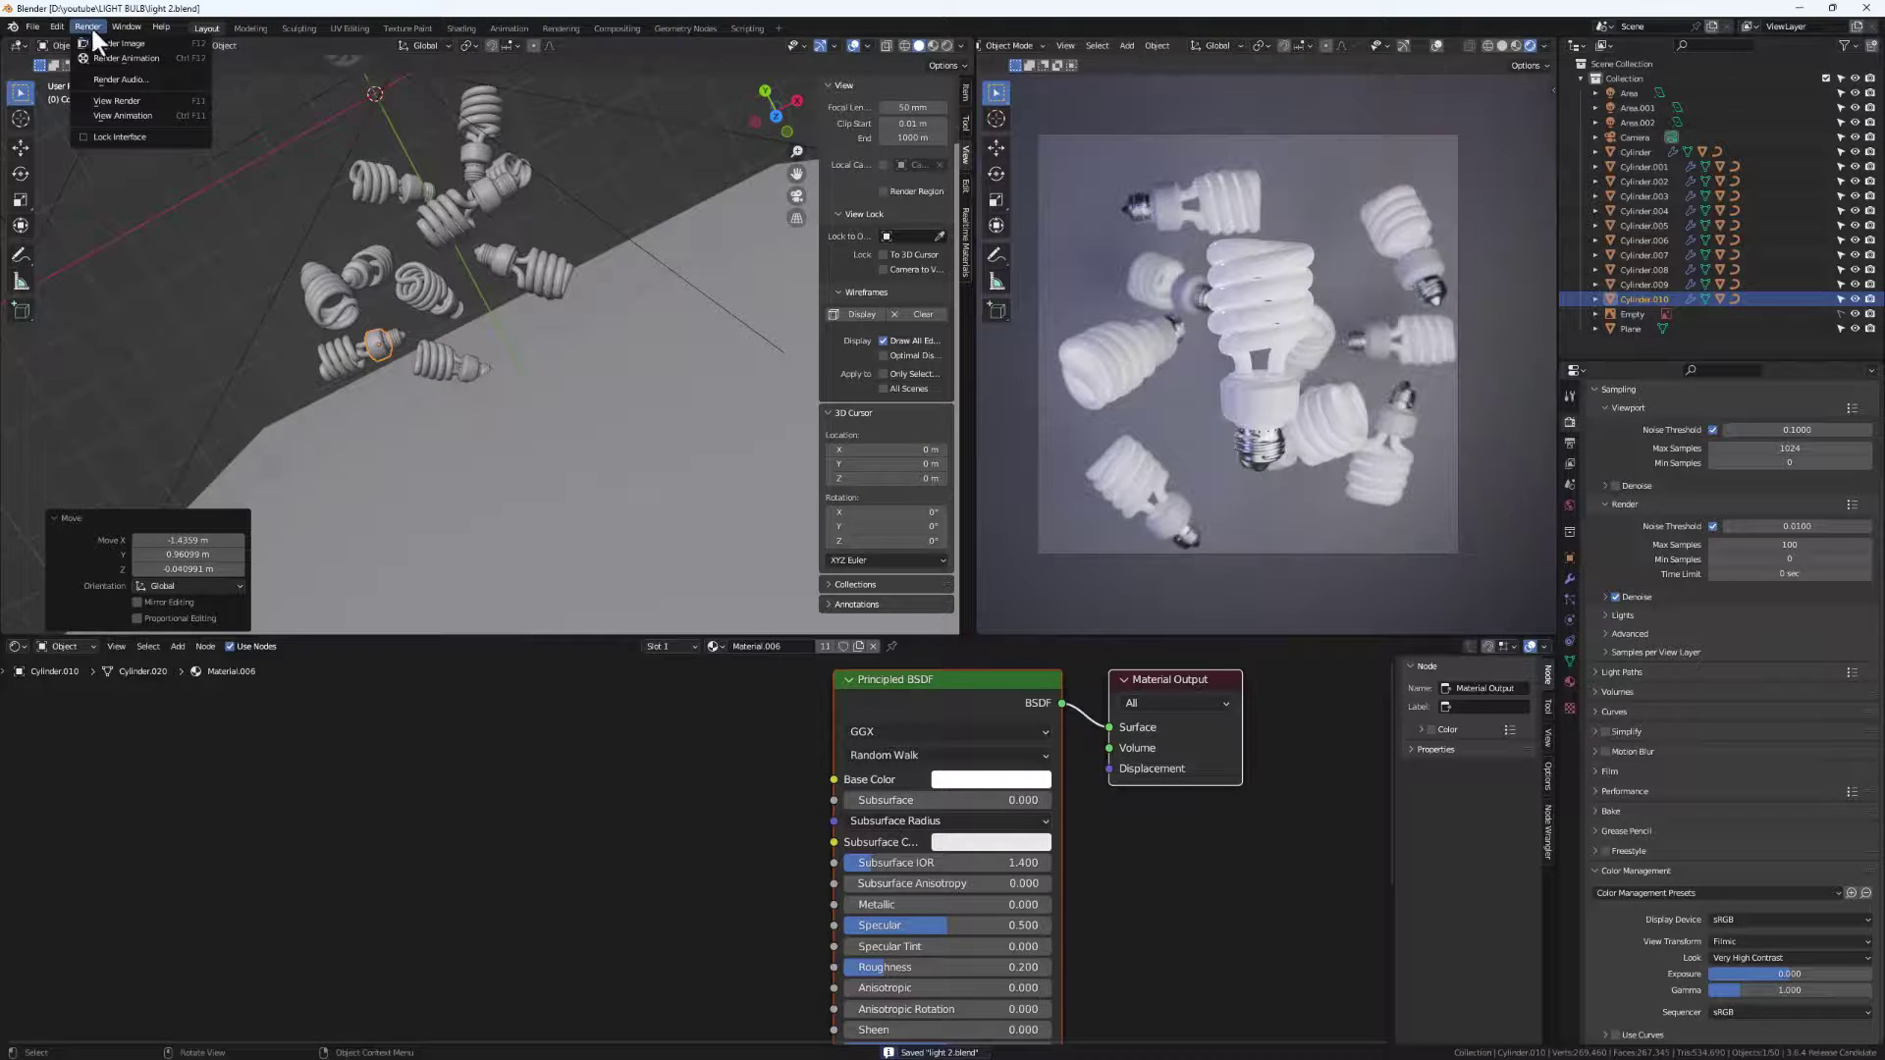
left_click(114, 39)
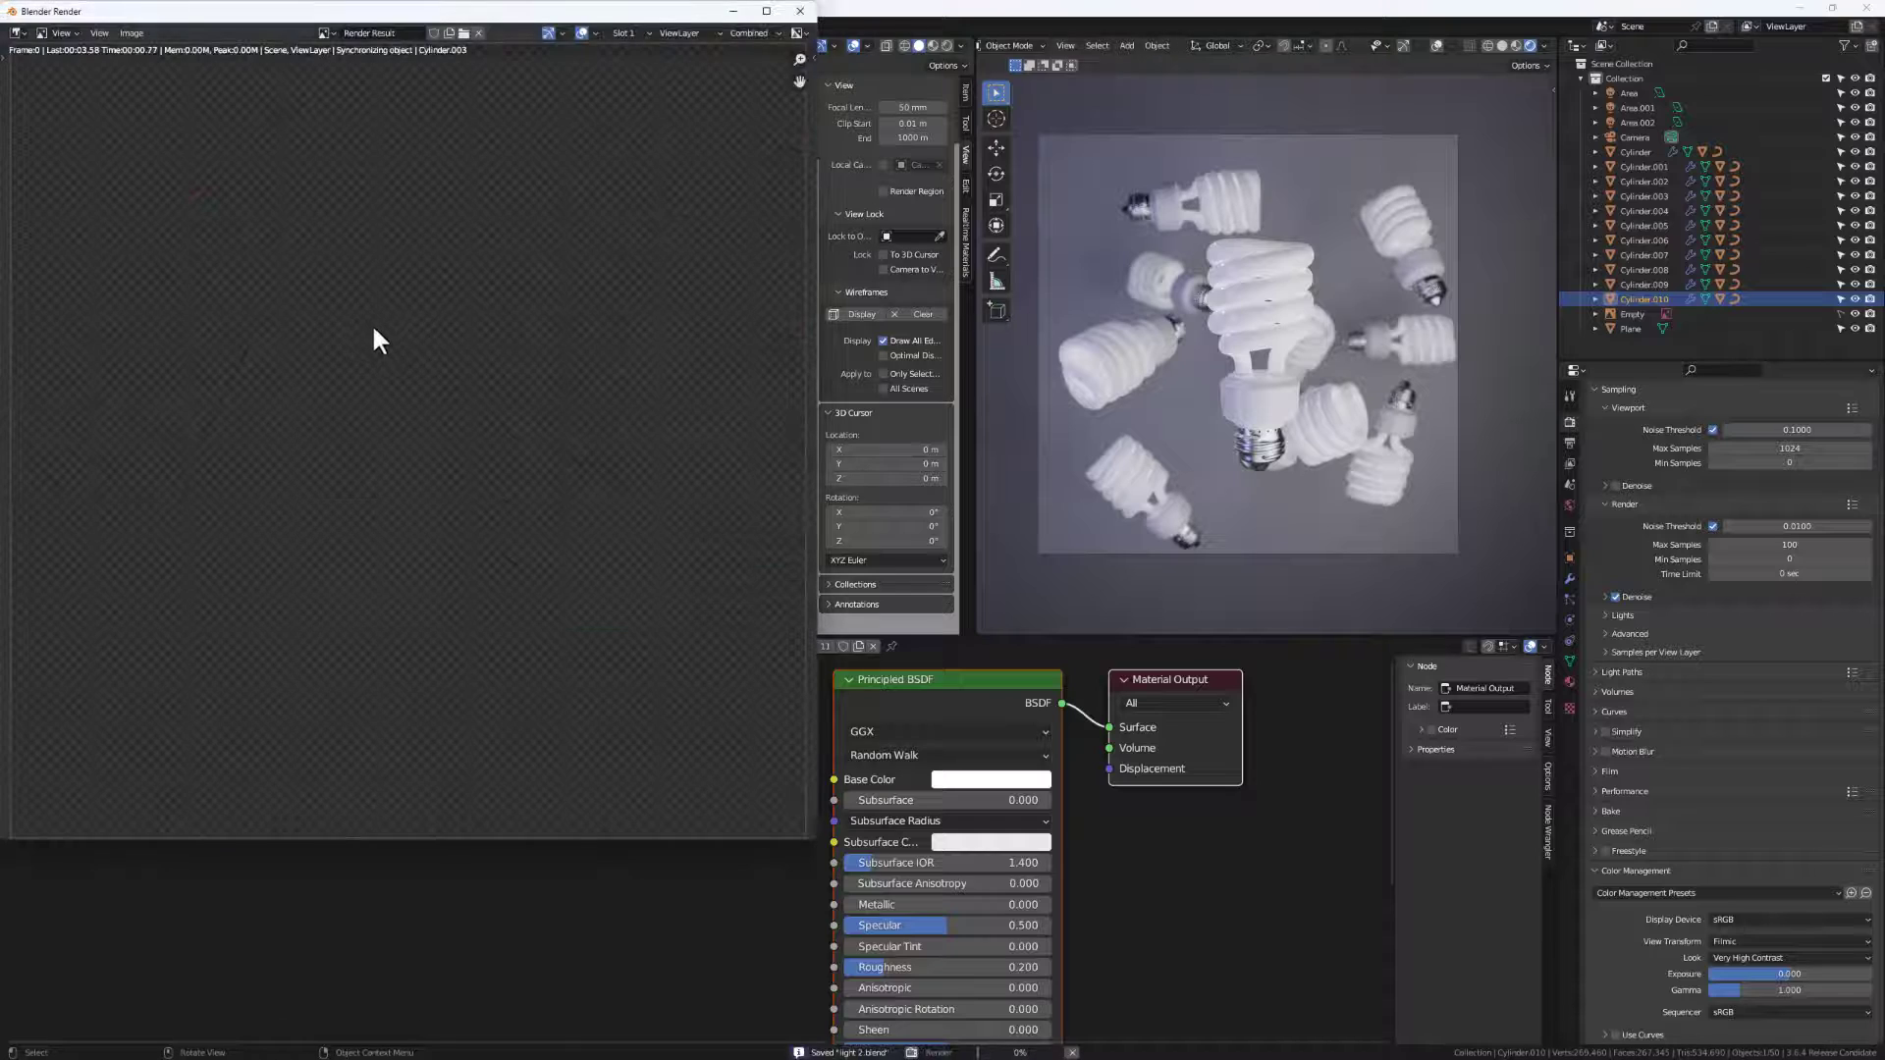